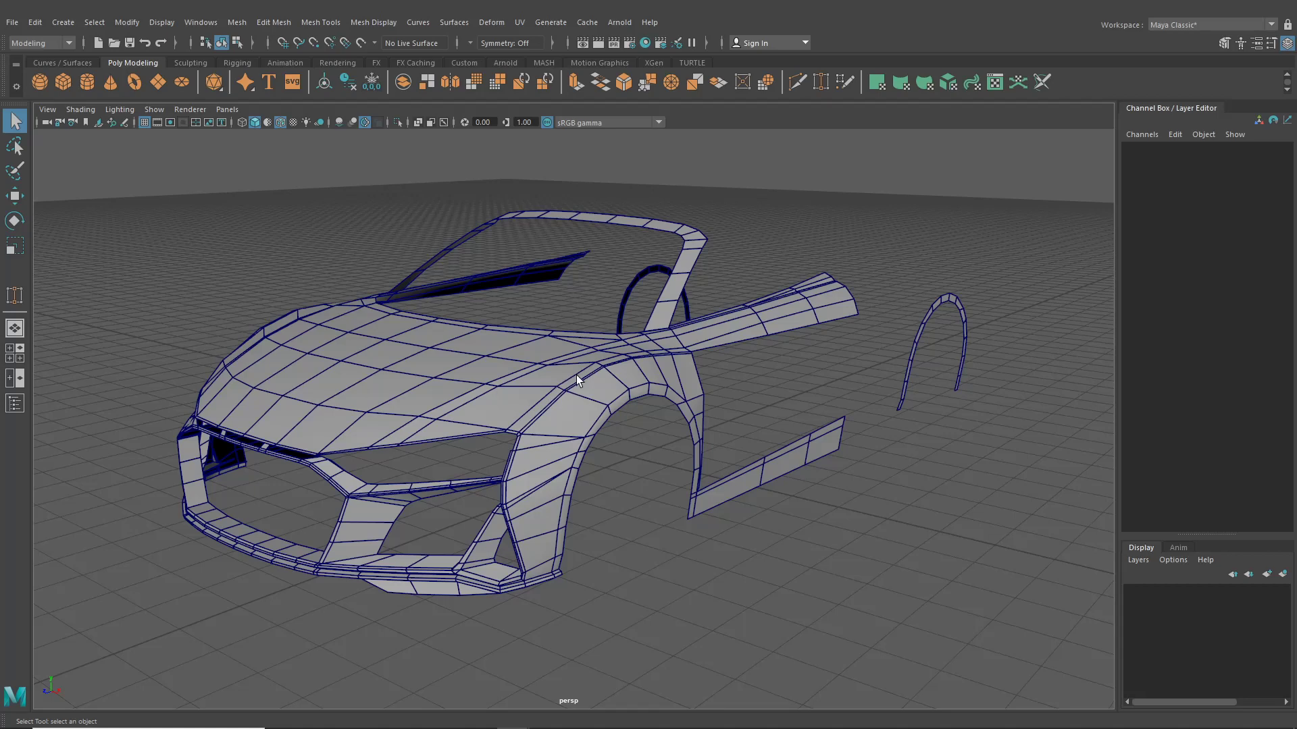
# Step: Examine the car body mesh from the front and side, including the separate rear wheel arch strips
pyautogui.keyDown('alt'); pyautogui.moveTo(736, 359); pyautogui.dragTo(839, 392); pyautogui.keyUp('alt')
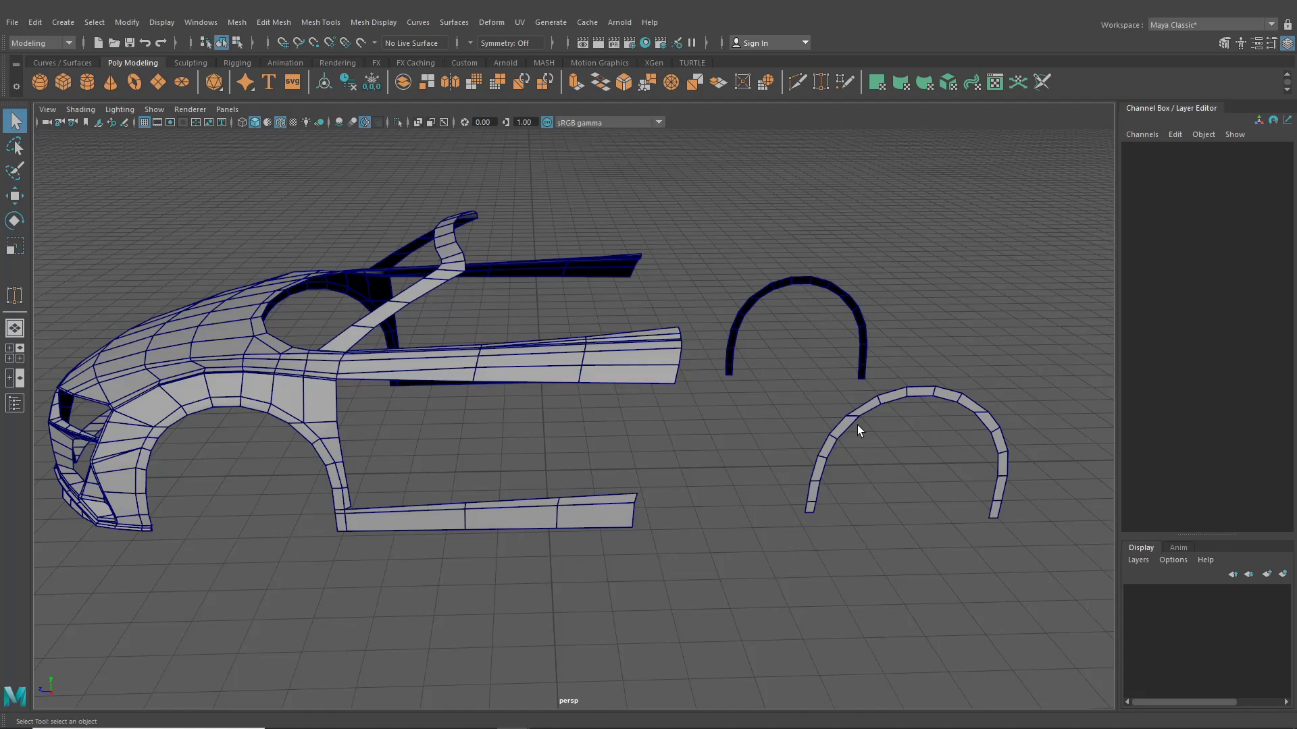
pyautogui.keyDown('alt'); pyautogui.moveTo(555, 409); pyautogui.dragTo(657, 437); pyautogui.keyUp('alt')
pyautogui.scroll(5, 607, 435)
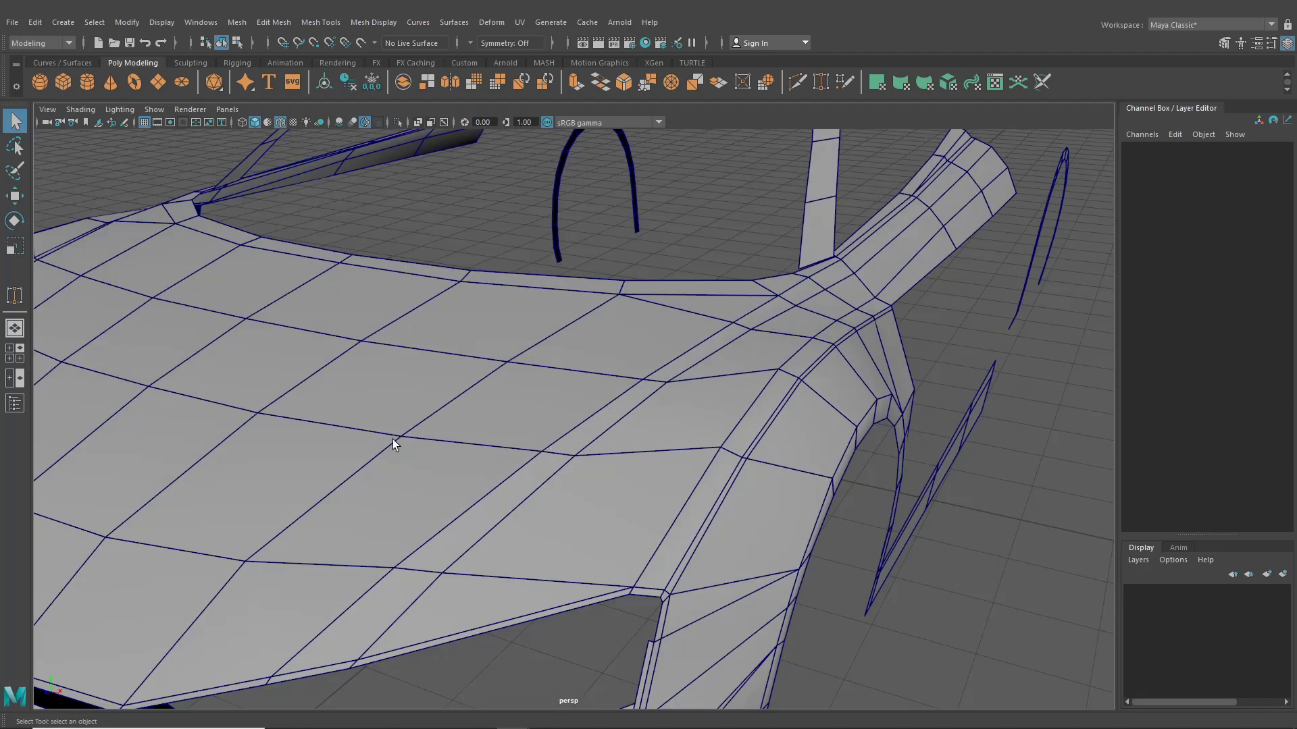
pyautogui.scroll(-8, 445, 409)
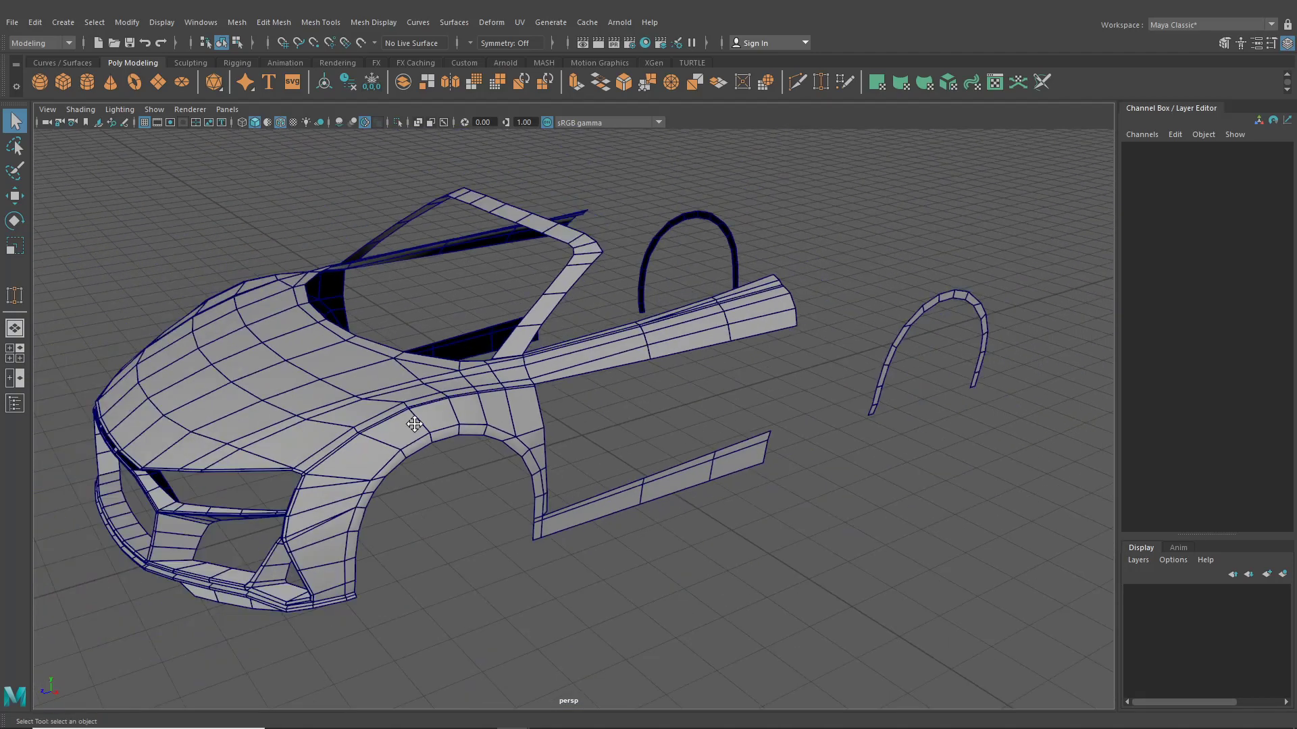
pyautogui.keyDown('alt'); pyautogui.moveTo(451, 431); pyautogui.dragTo(568, 420); pyautogui.keyUp('alt')
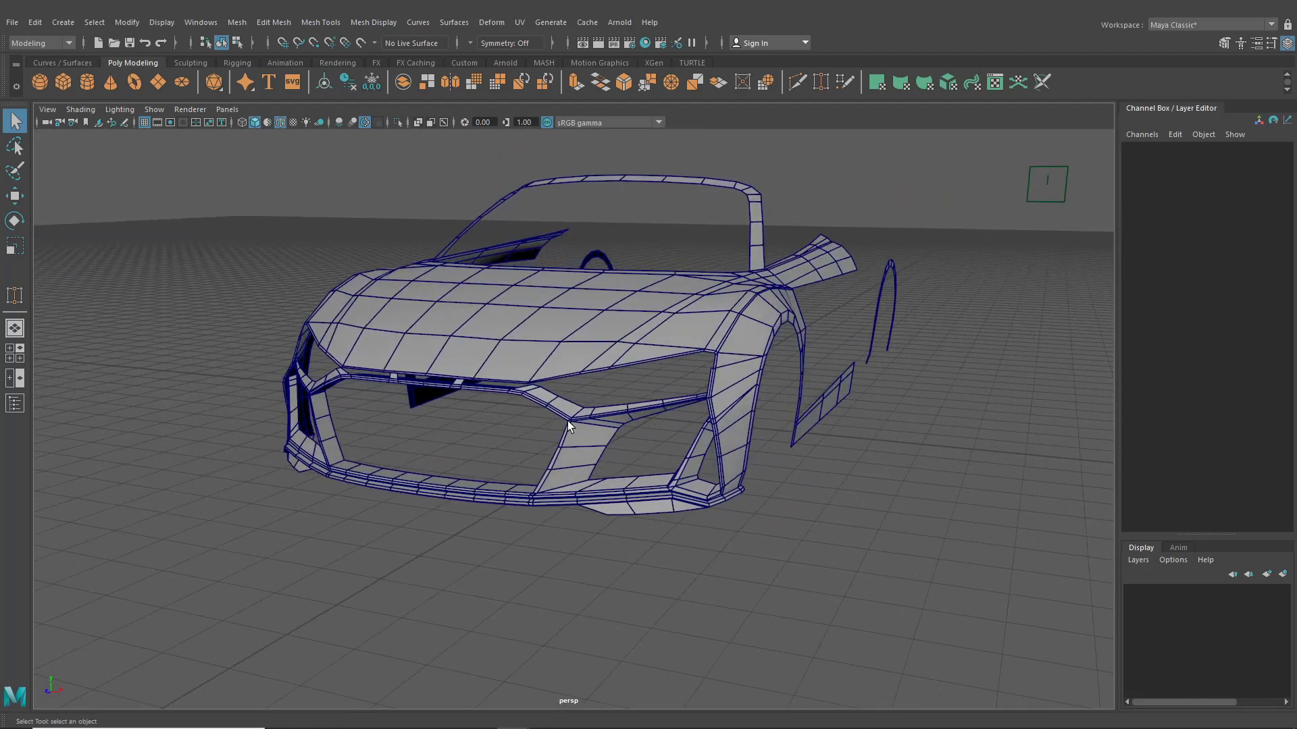
pyautogui.keyDown('alt'); pyautogui.moveTo(568, 420); pyautogui.dragTo(365, 524, button='middle'); pyautogui.keyUp('alt')
pyautogui.keyDown('alt'); pyautogui.moveTo(365, 524); pyautogui.dragTo(533, 463, button='right'); pyautogui.keyUp('alt')
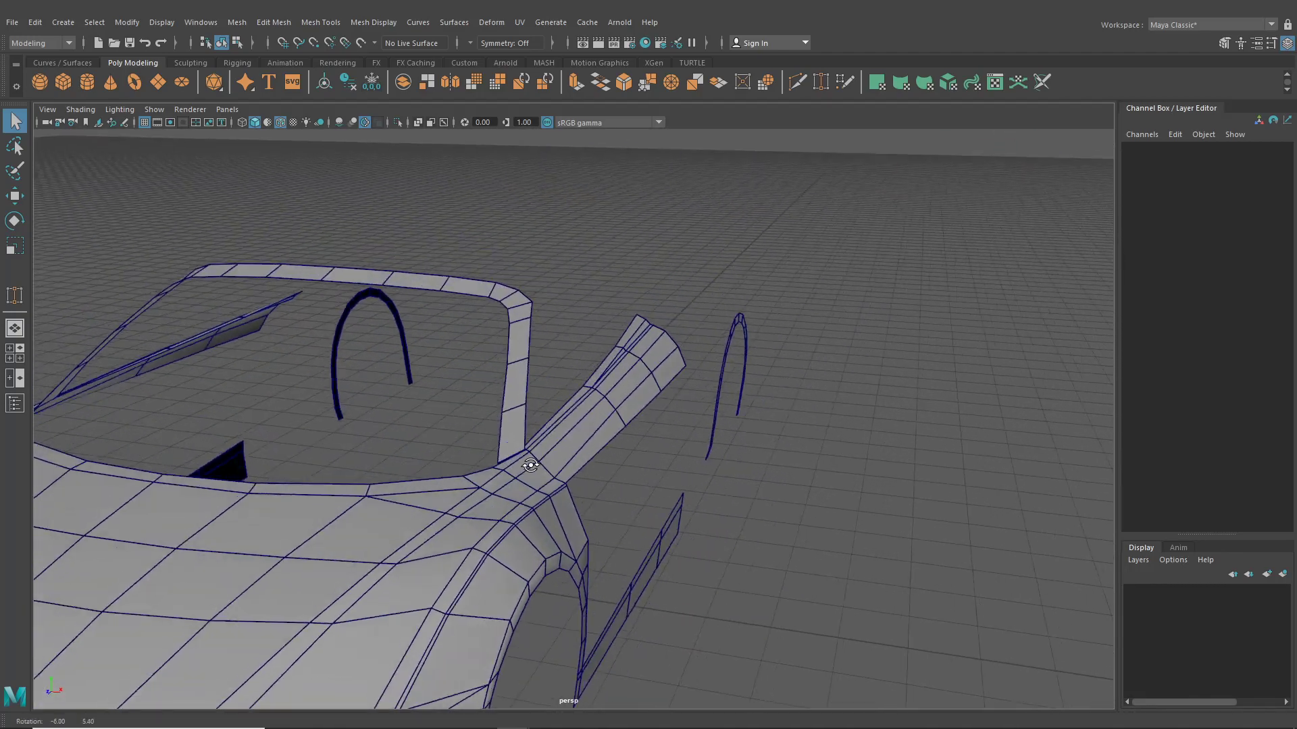
pyautogui.keyDown('alt'); pyautogui.moveTo(533, 463); pyautogui.dragTo(474, 435); pyautogui.keyUp('alt')
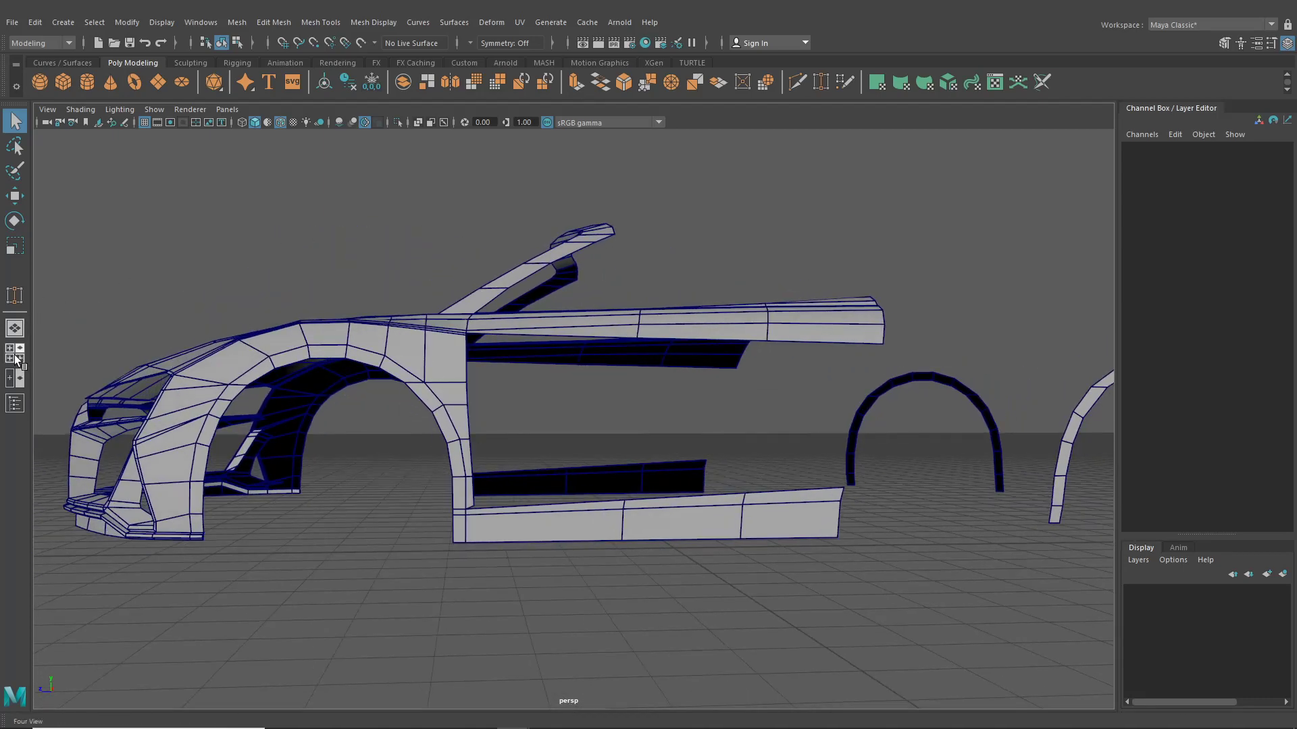
pyautogui.keyDown('alt'); pyautogui.moveTo(977, 485); pyautogui.dragTo(782, 473, button='right'); pyautogui.keyUp('alt')
pyautogui.keyDown('alt'); pyautogui.moveTo(782, 473); pyautogui.dragTo(861, 492); pyautogui.keyUp('alt')
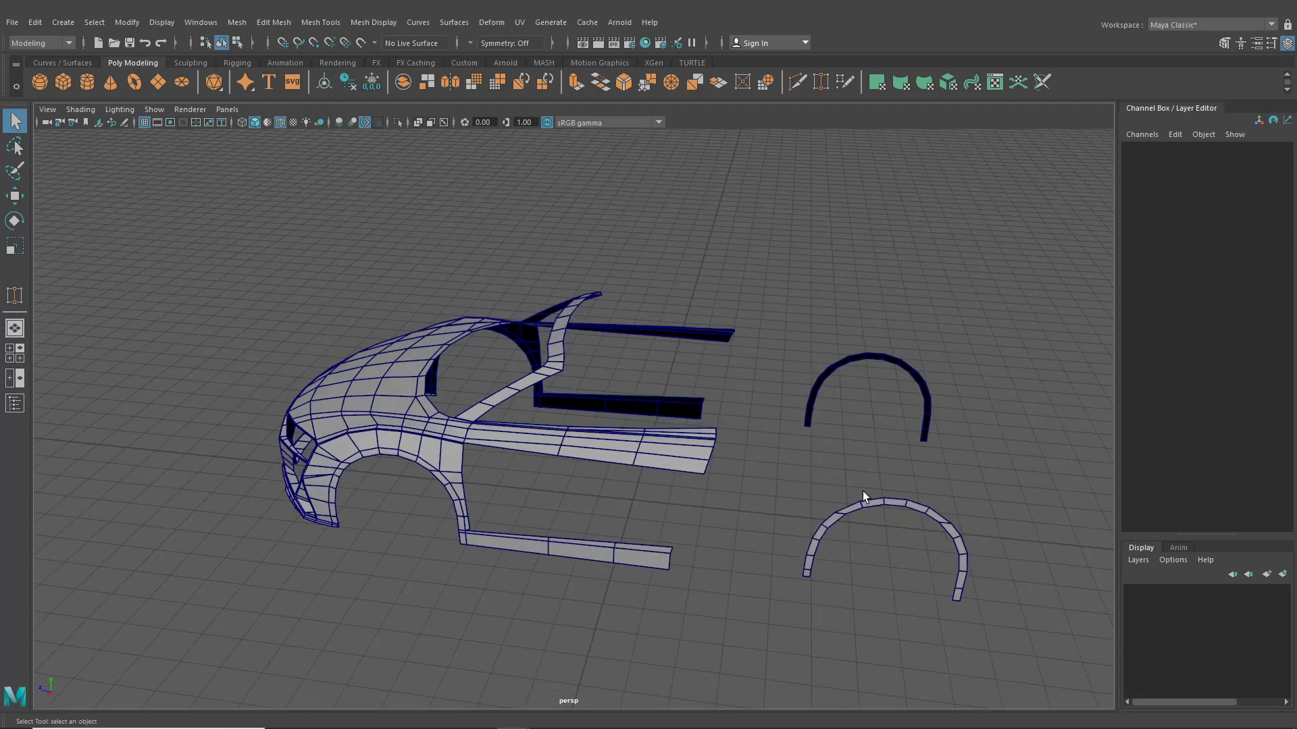
# Step: Select the near-side rear wheel arch strip and center its pivot
pyautogui.click(905, 512)
pyautogui.keyDown('alt'); pyautogui.moveTo(925, 521); pyautogui.dragTo(288, 361, button='middle'); pyautogui.keyUp('alt')
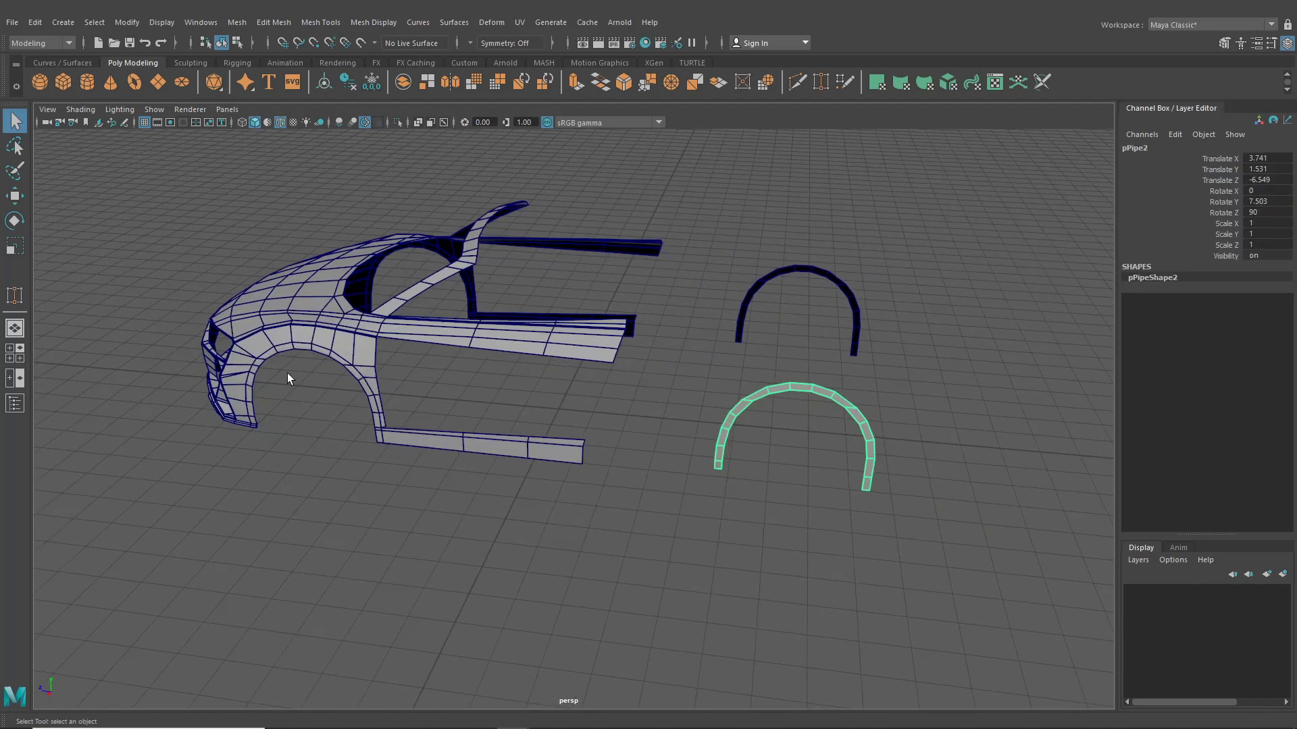
pyautogui.scroll(3, 838, 453)
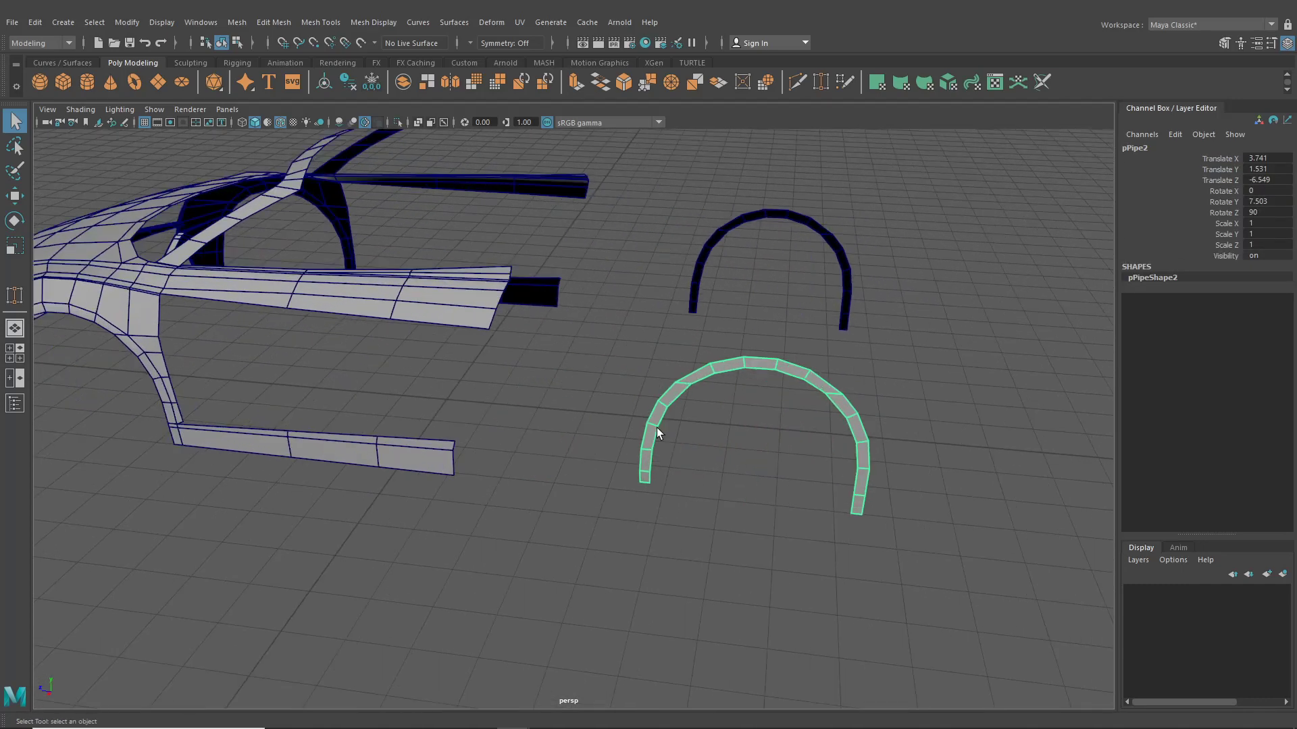
pyautogui.click(14, 246)
pyautogui.keyDown('alt'); pyautogui.moveTo(70, 263); pyautogui.dragTo(203, 42); pyautogui.keyUp('alt')
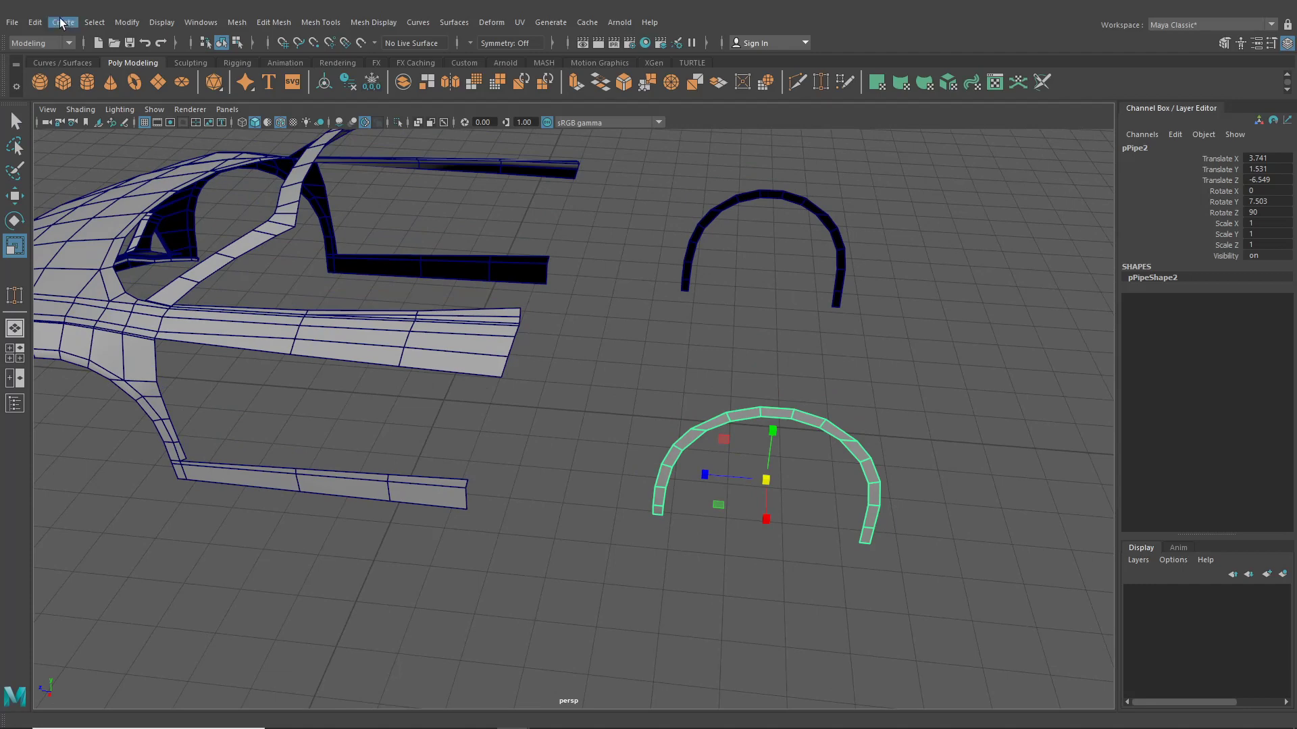
pyautogui.click(119, 20)
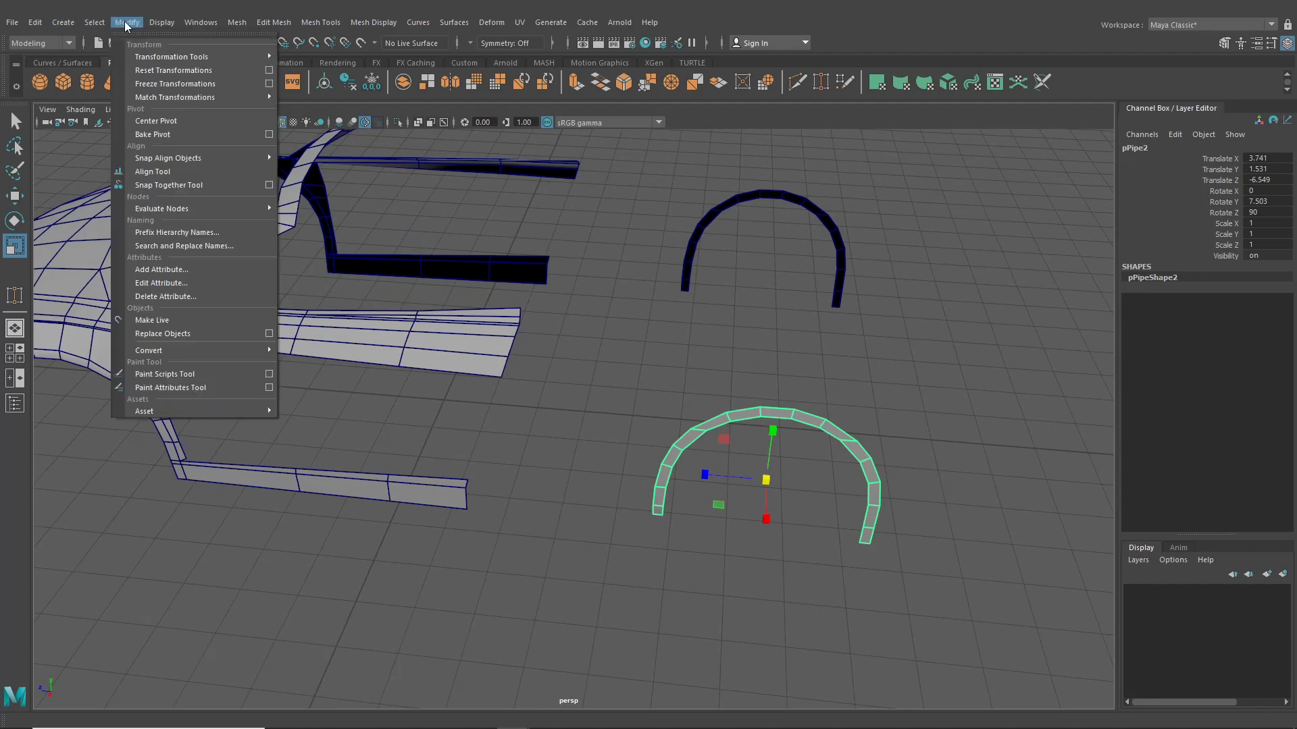
pyautogui.click(156, 121)
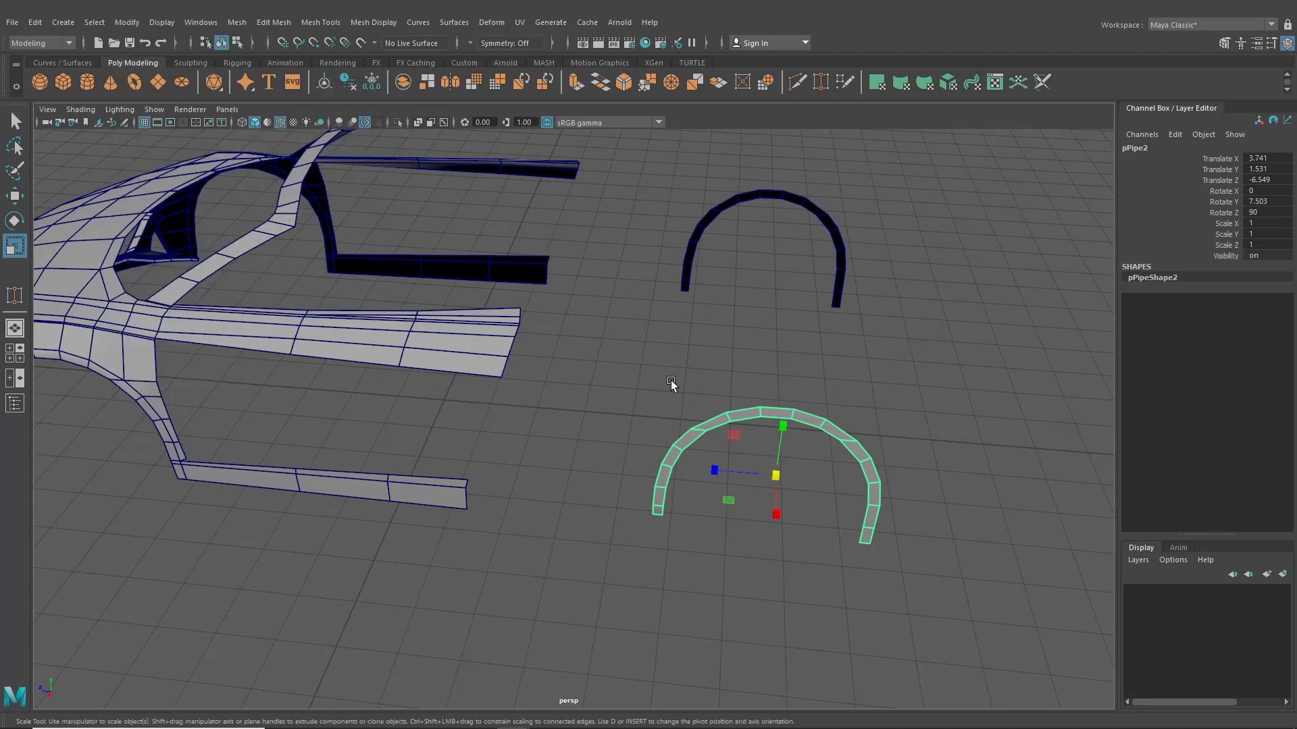
# Step: Flip the rear wheel arch strip front to back by setting its Scale Z to -1
pyautogui.keyDown('alt'); pyautogui.moveTo(670, 380); pyautogui.dragTo(542, 394); pyautogui.keyUp('alt')
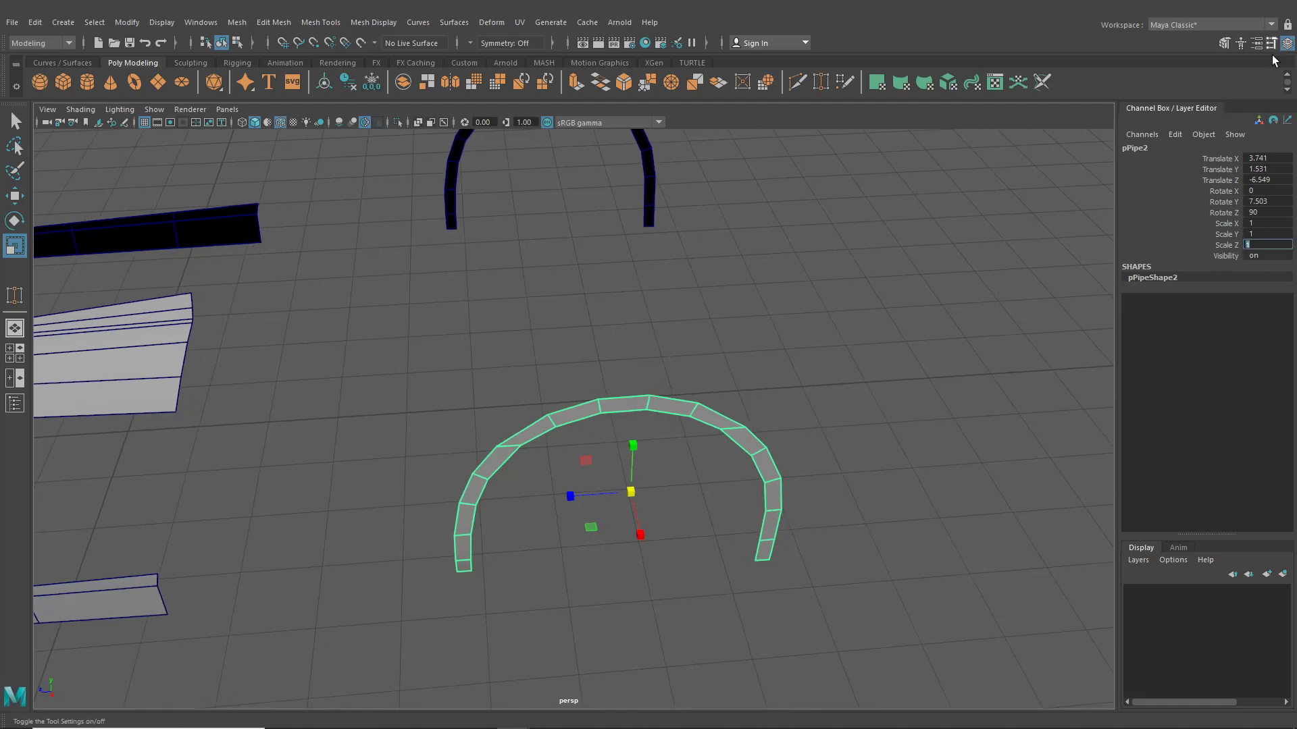
pyautogui.write('-1')
pyautogui.press('Return')
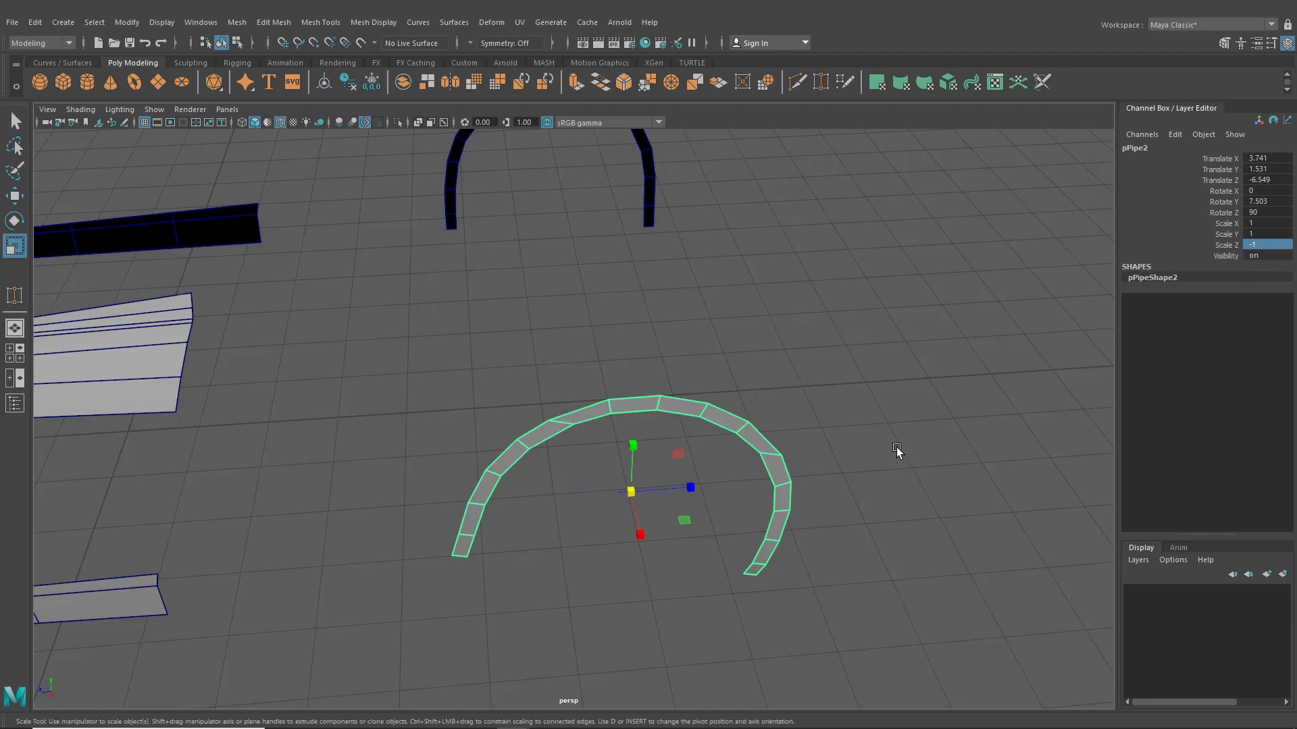
# Step: Check the flipped arch against the body in perspective and switch to the full side view with the blueprint
pyautogui.keyDown('alt'); pyautogui.moveTo(897, 448); pyautogui.dragTo(731, 315); pyautogui.keyUp('alt')
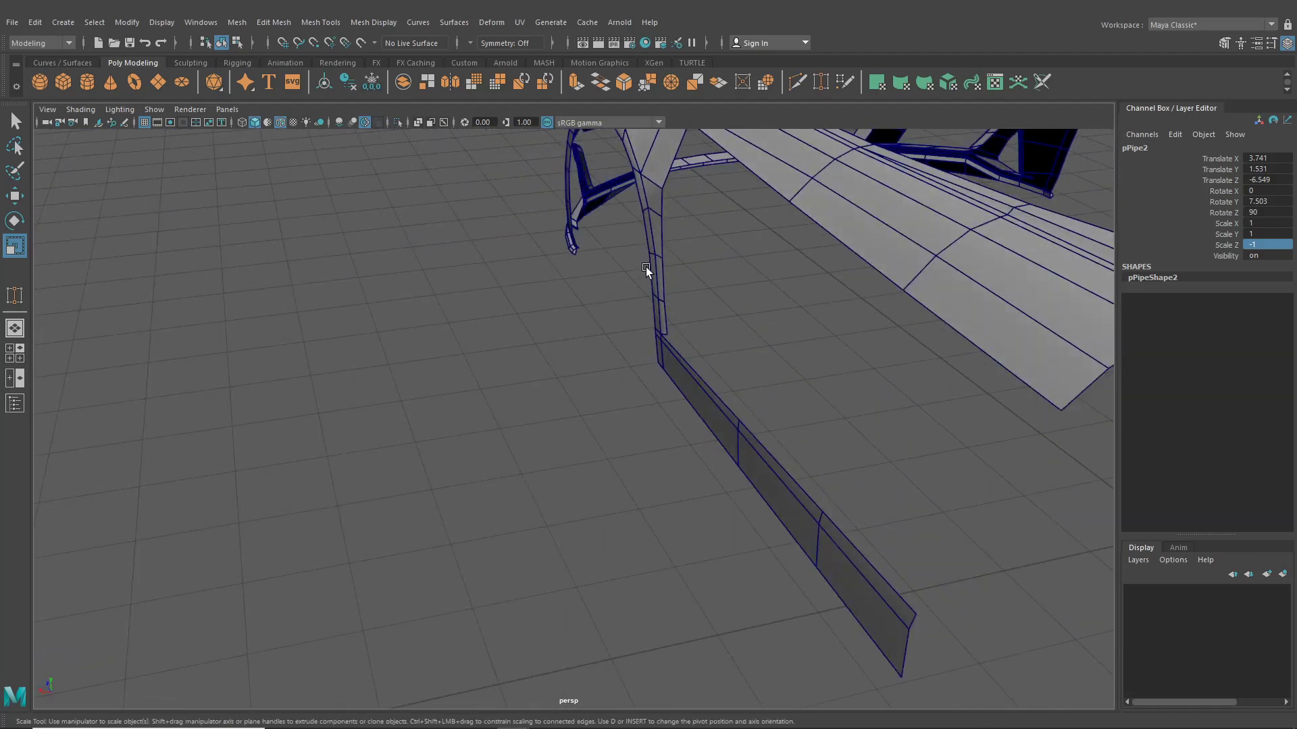
pyautogui.scroll(-5, 724, 386)
pyautogui.keyDown('alt'); pyautogui.moveTo(723, 386); pyautogui.dragTo(855, 387); pyautogui.keyUp('alt')
pyautogui.keyDown('alt'); pyautogui.moveTo(993, 399); pyautogui.dragTo(821, 407, button='middle'); pyautogui.keyUp('alt')
pyautogui.keyDown('alt'); pyautogui.moveTo(835, 449); pyautogui.dragTo(601, 315, button='middle'); pyautogui.keyUp('alt')
pyautogui.click(21, 372)
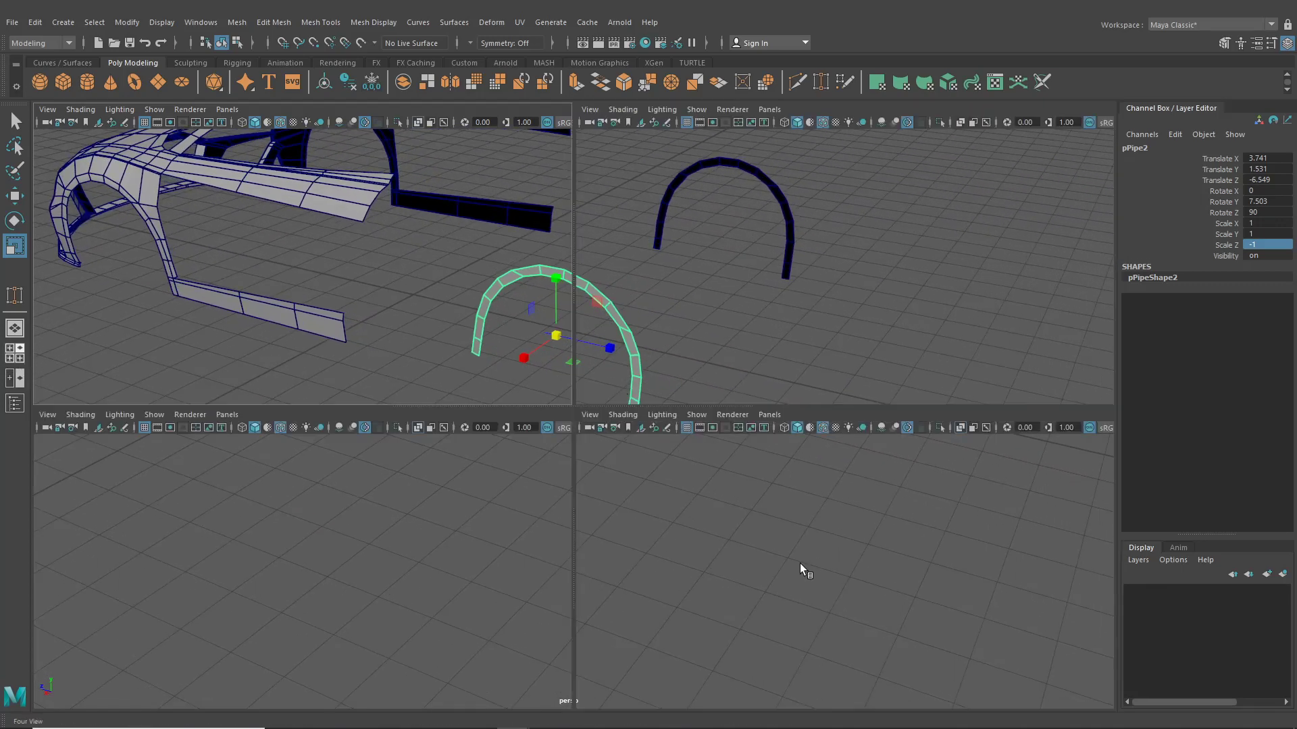
pyautogui.press('space')
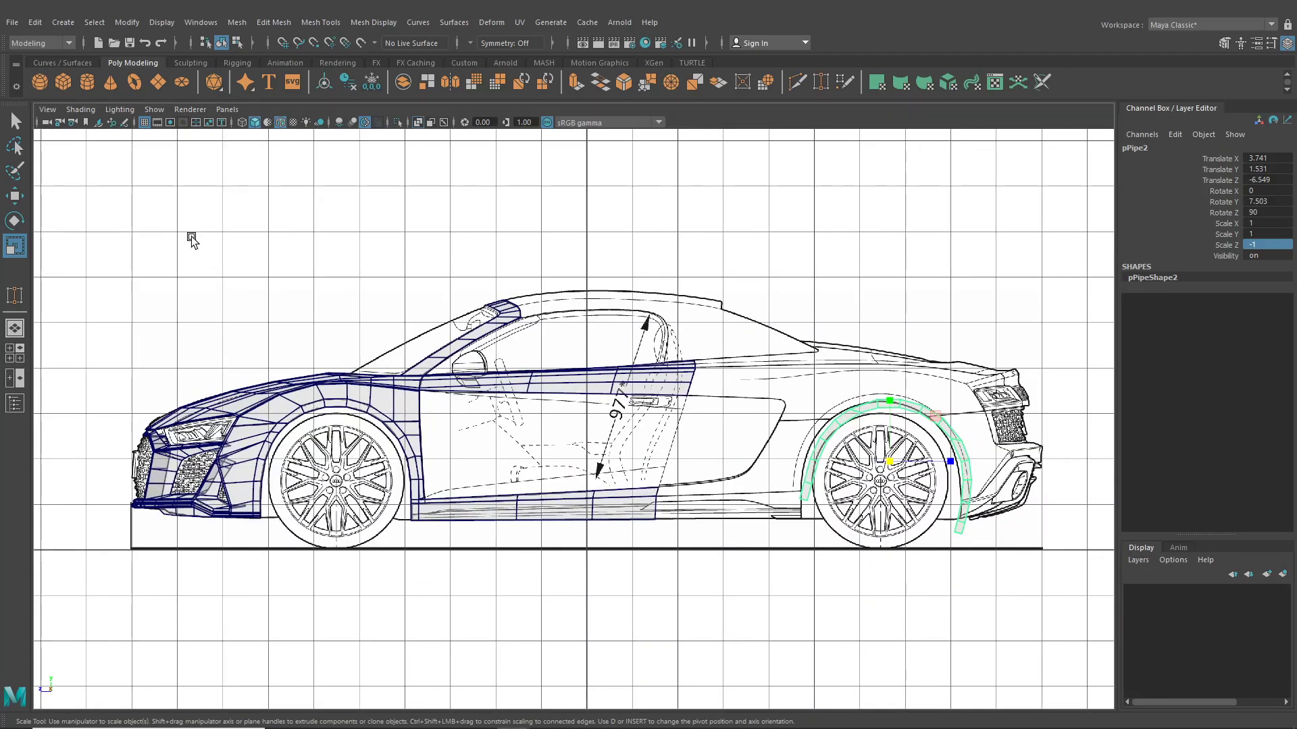
# Step: Move the arch strip up and forward in the side view so it sits over the blueprint's rear wheel arch
pyautogui.click(19, 200)
pyautogui.keyDown('alt'); pyautogui.moveTo(919, 427); pyautogui.dragTo(718, 415, button='middle'); pyautogui.keyUp('alt')
pyautogui.scroll(2, 517, 380)
pyautogui.scroll(2, 717, 415)
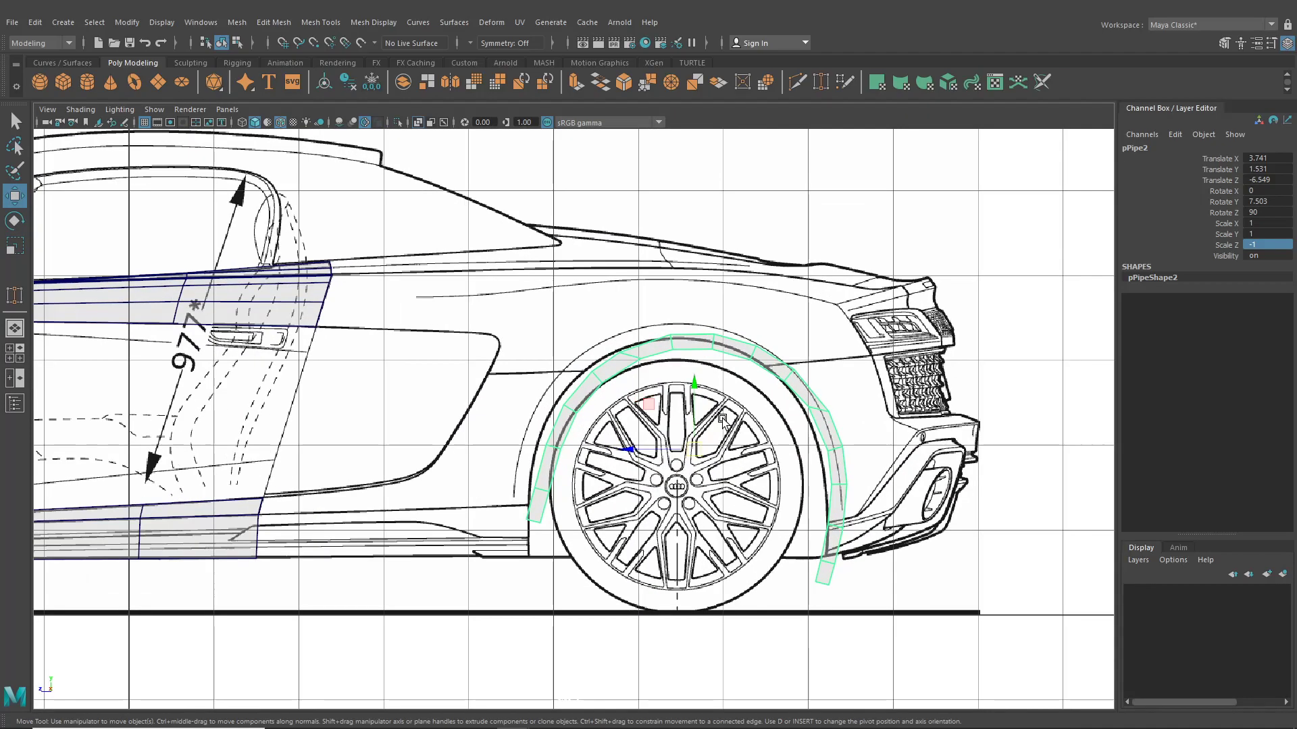
pyautogui.scroll(2, 715, 466)
pyautogui.moveTo(716, 473); pyautogui.dragTo(707, 440)
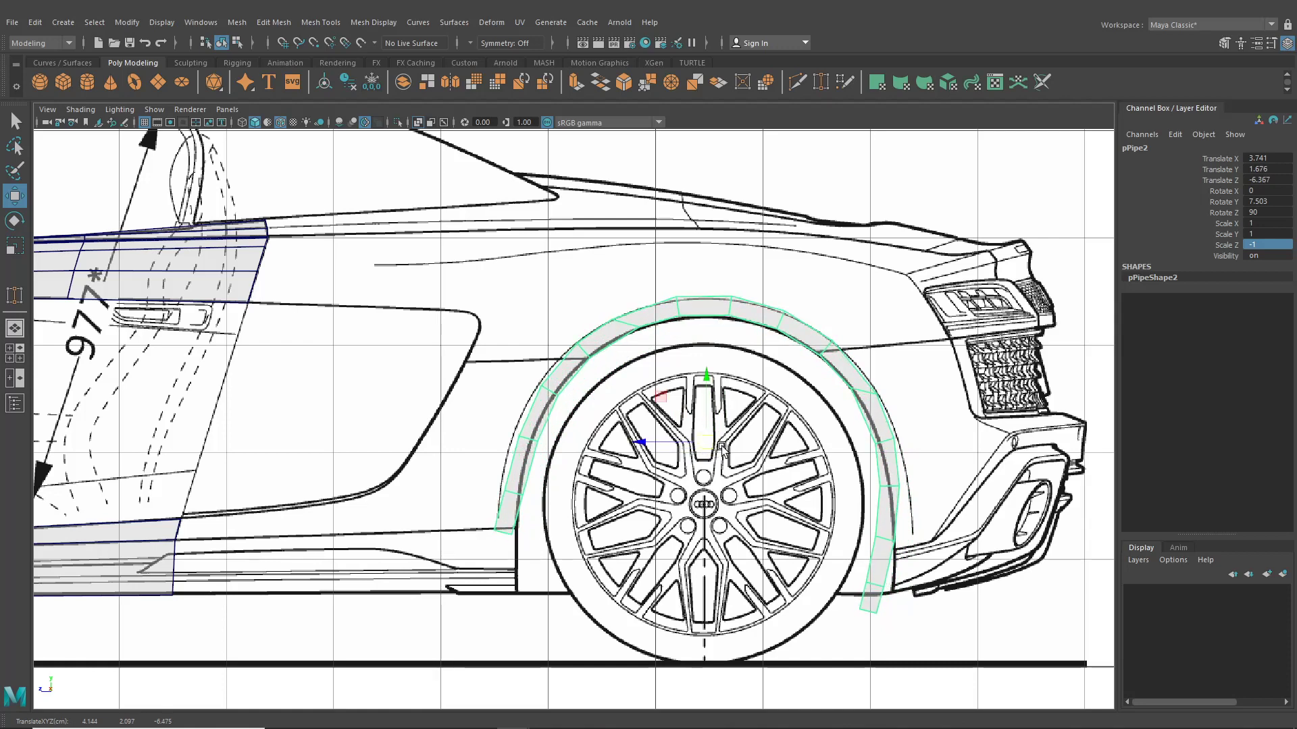
pyautogui.scroll(5, 707, 439)
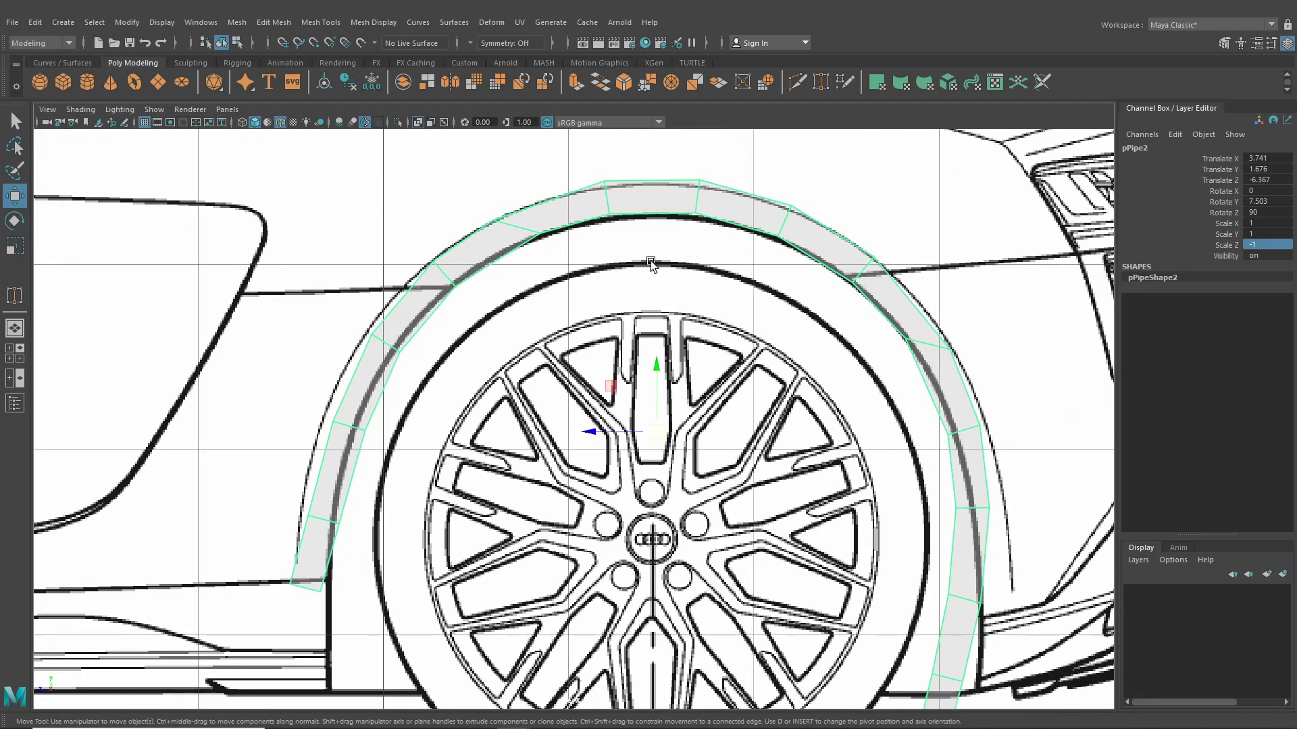
pyautogui.keyDown('alt'); pyautogui.moveTo(675, 294); pyautogui.dragTo(672, 300, button='middle'); pyautogui.keyUp('alt')
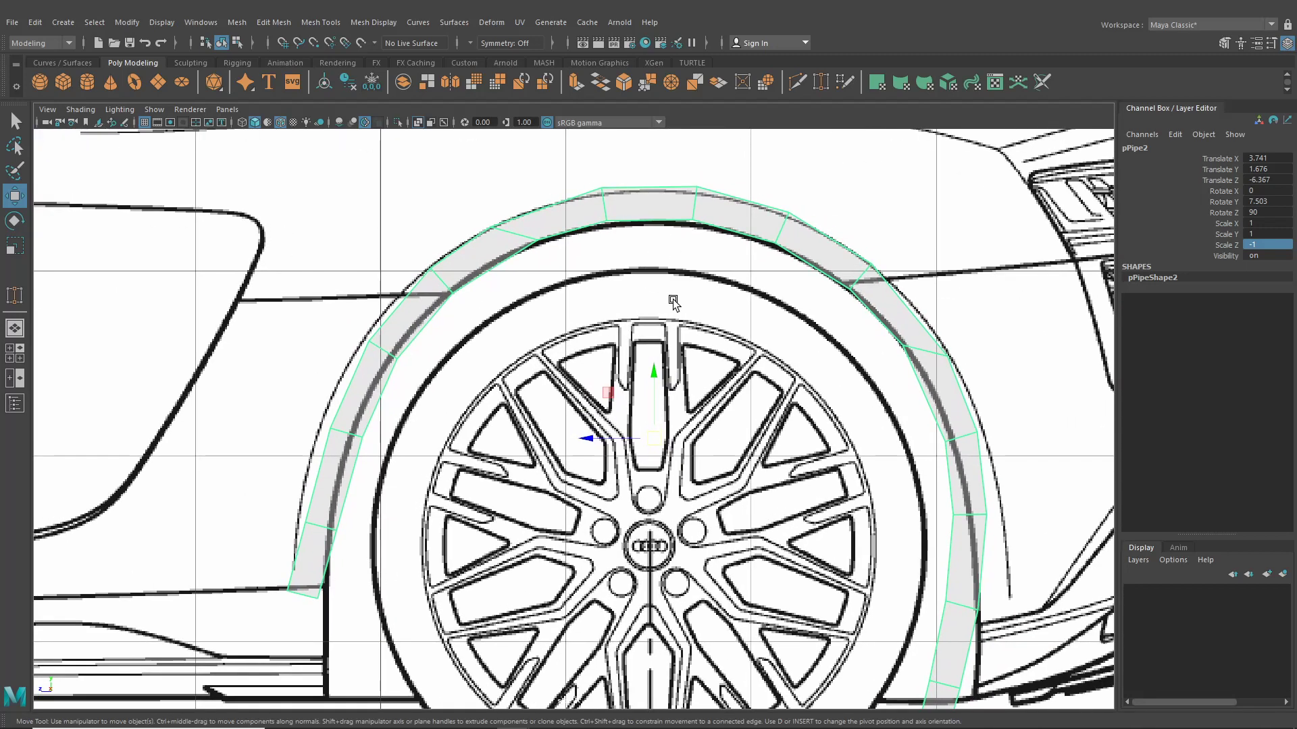
pyautogui.moveTo(650, 375); pyautogui.dragTo(655, 378)
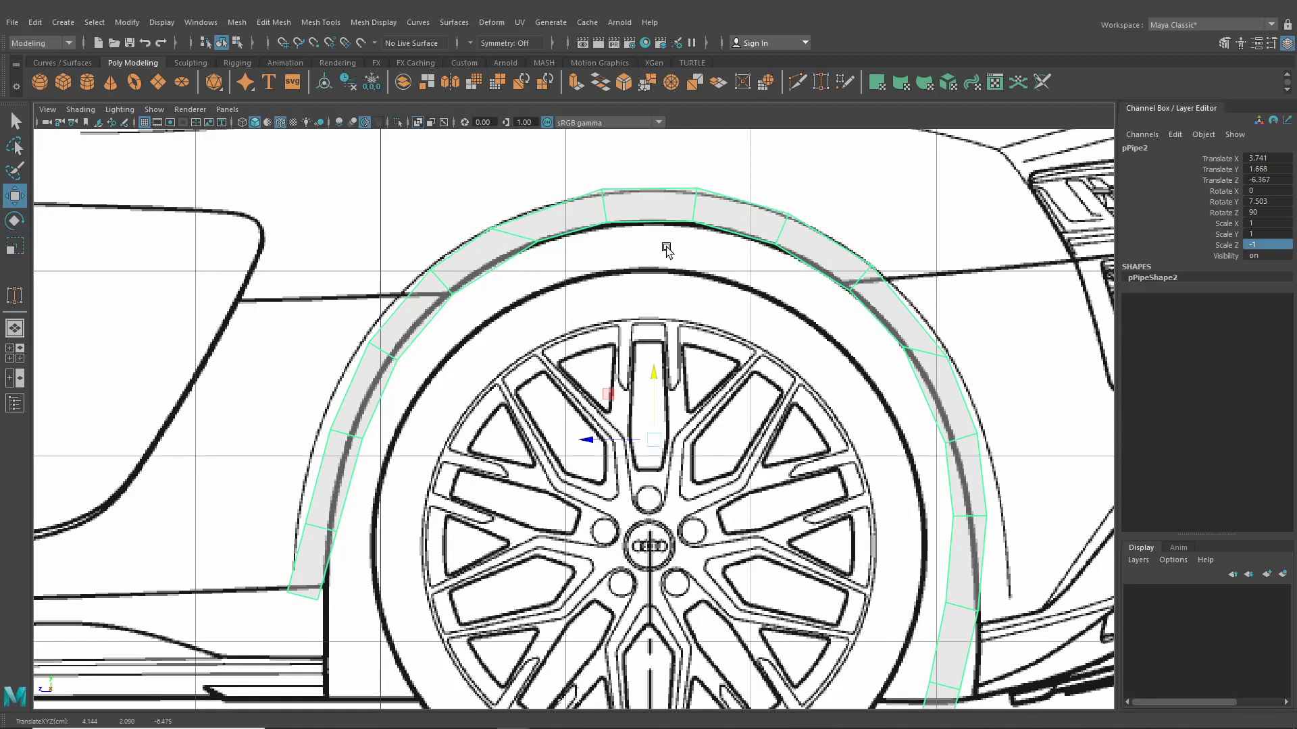
# Step: Nudge the whole arch strip slightly down so its top edge follows the blueprint's outer arch line
pyautogui.keyDown('alt'); pyautogui.moveTo(951, 392); pyautogui.dragTo(663, 363, button='middle'); pyautogui.keyUp('alt')
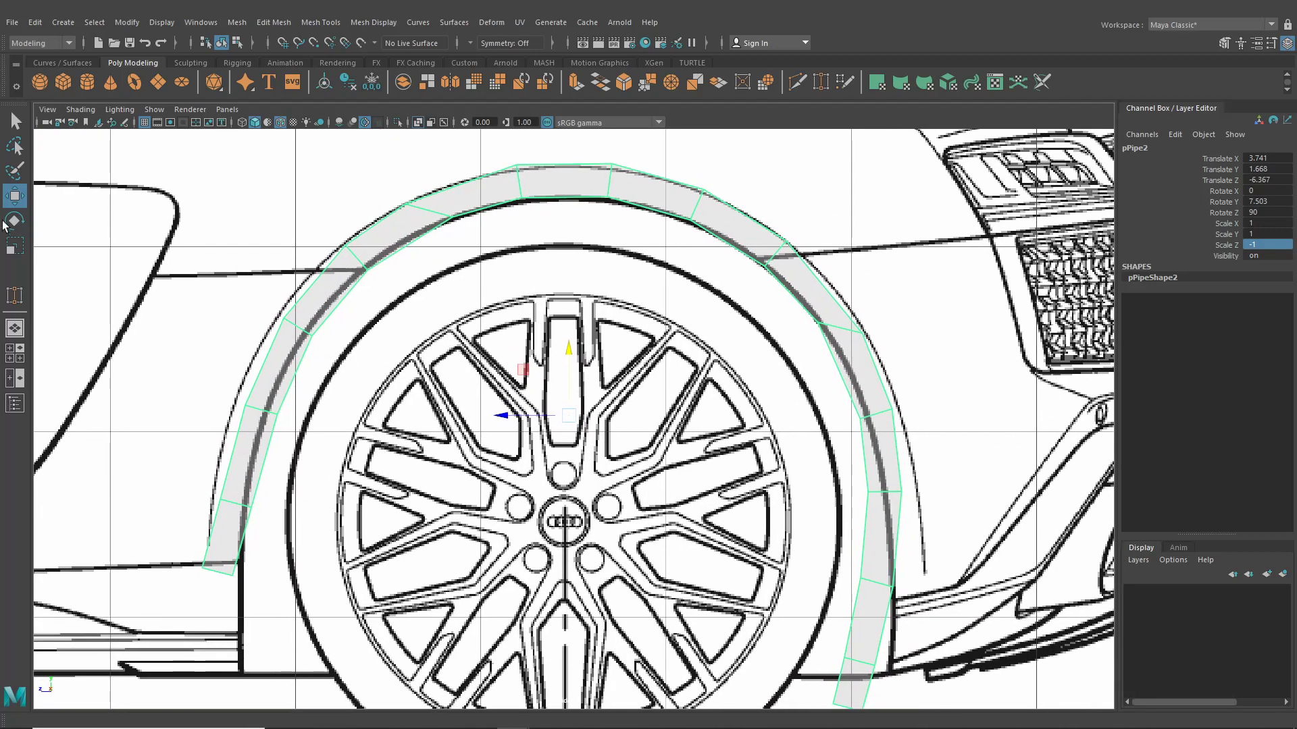
pyautogui.moveTo(486, 182); pyautogui.dragTo(434, 179, button='right')
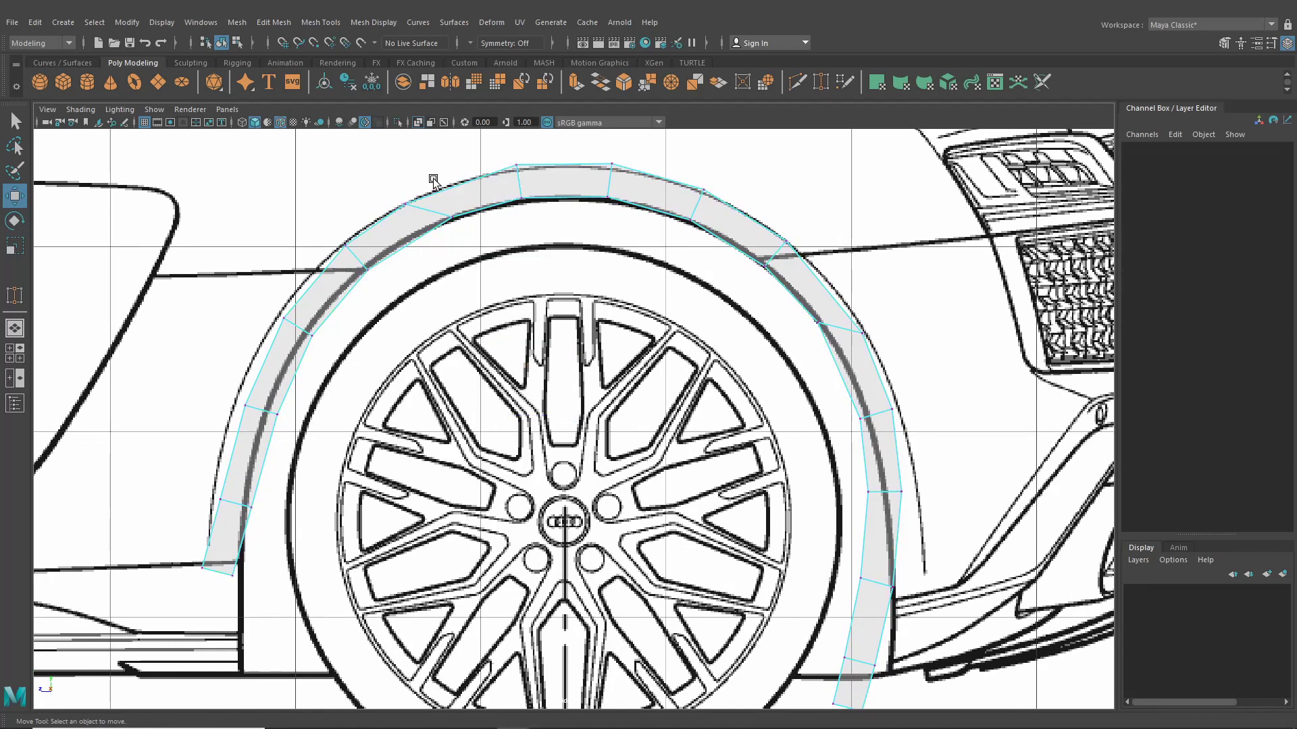
pyautogui.scroll(2, 434, 179)
pyautogui.keyDown('alt'); pyautogui.moveTo(434, 202); pyautogui.dragTo(558, 378, button='middle'); pyautogui.keyUp('alt')
pyautogui.scroll(4, 557, 380)
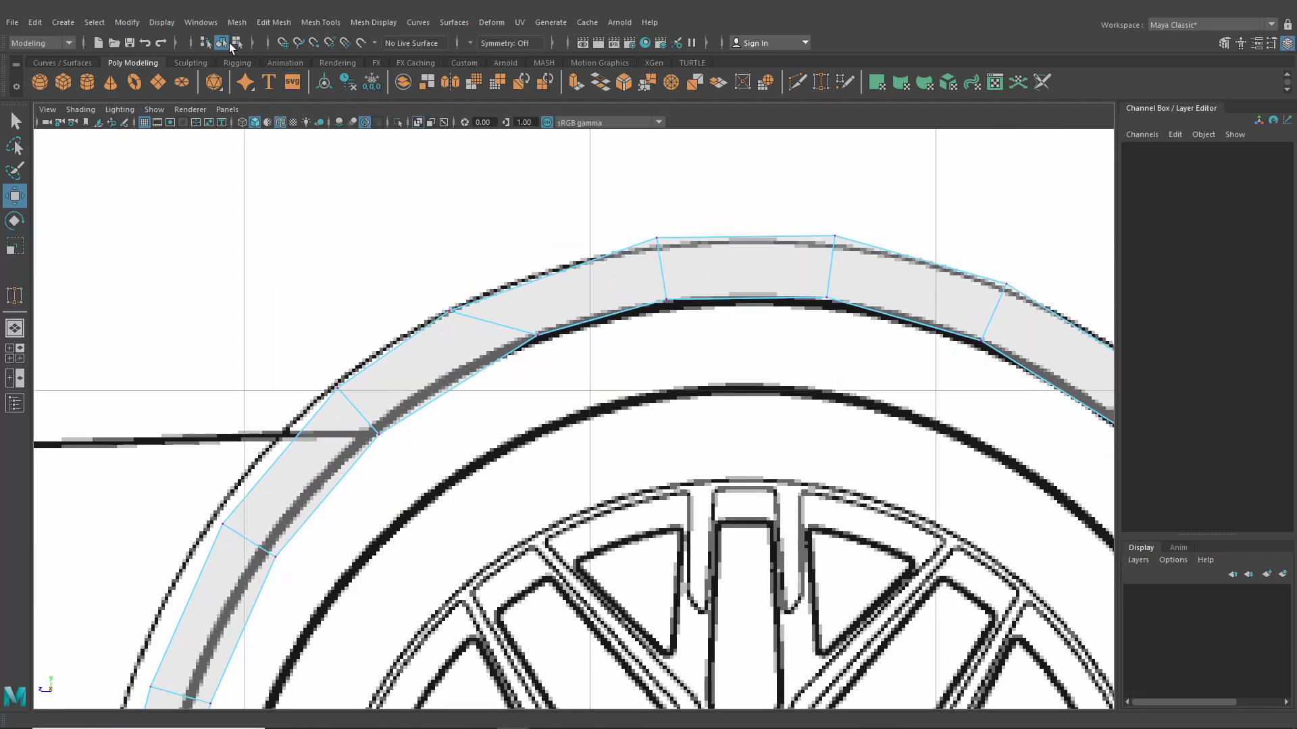
pyautogui.press('F8')
pyautogui.moveTo(763, 646); pyautogui.dragTo(758, 649)
# Step: Edit the arch's vertices and move the inner and outer pair on its upper front curve onto the blueprint lines
pyautogui.moveTo(571, 377); pyautogui.dragTo(462, 323, button='right')
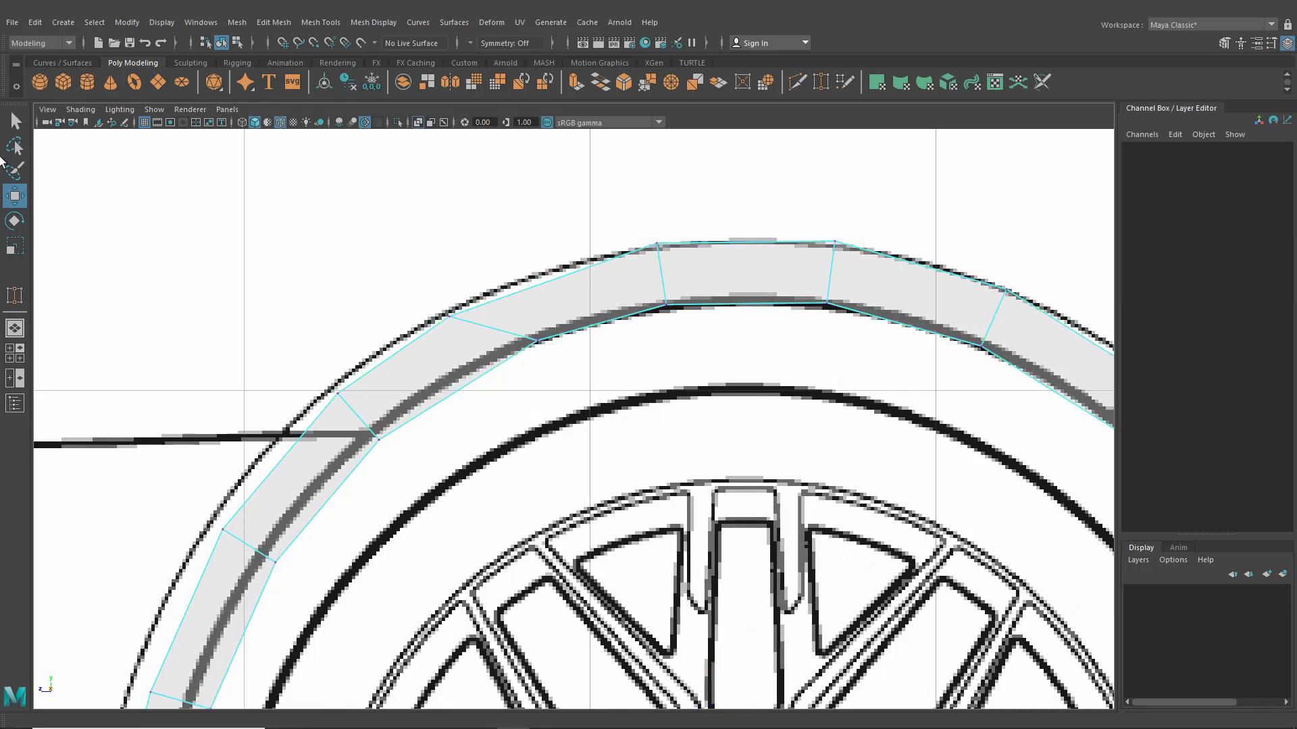
pyautogui.scroll(-2, 339, 257)
pyautogui.scroll(4, 396, 327)
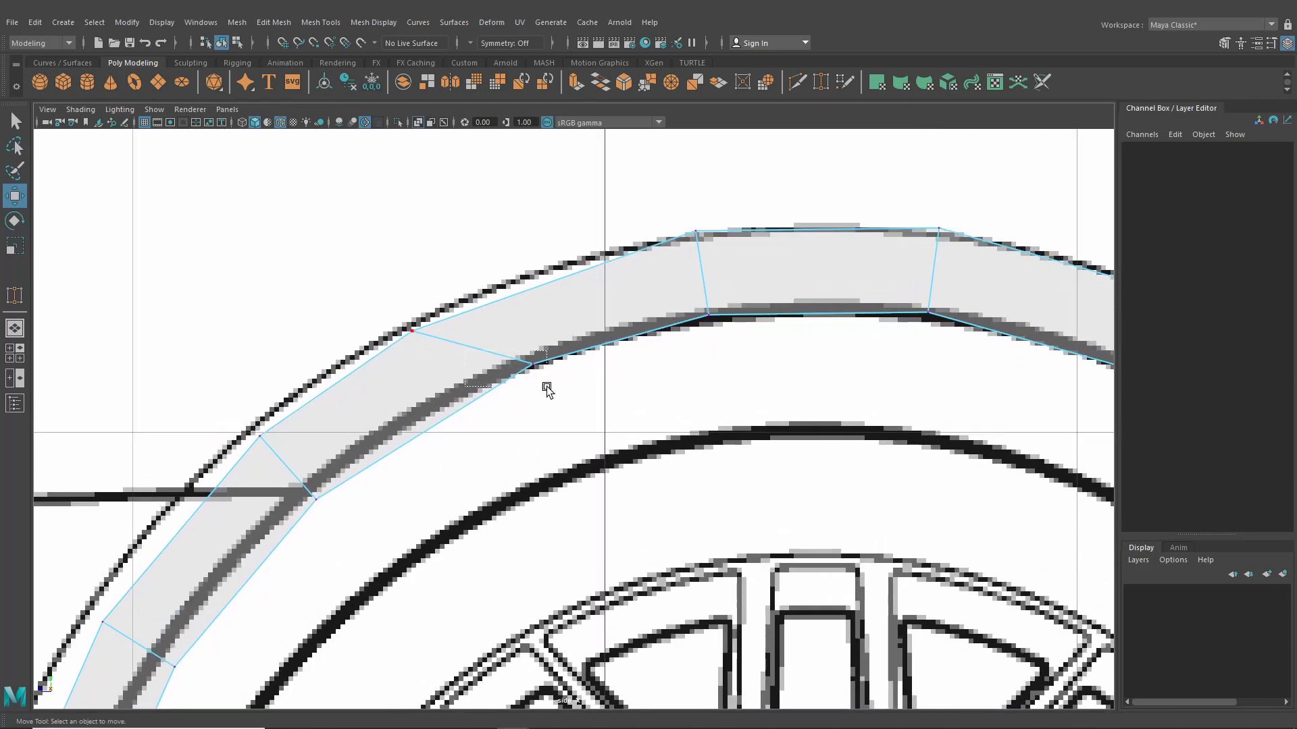
pyautogui.click(526, 366)
pyautogui.moveTo(526, 365); pyautogui.dragTo(487, 380)
pyautogui.click(413, 331)
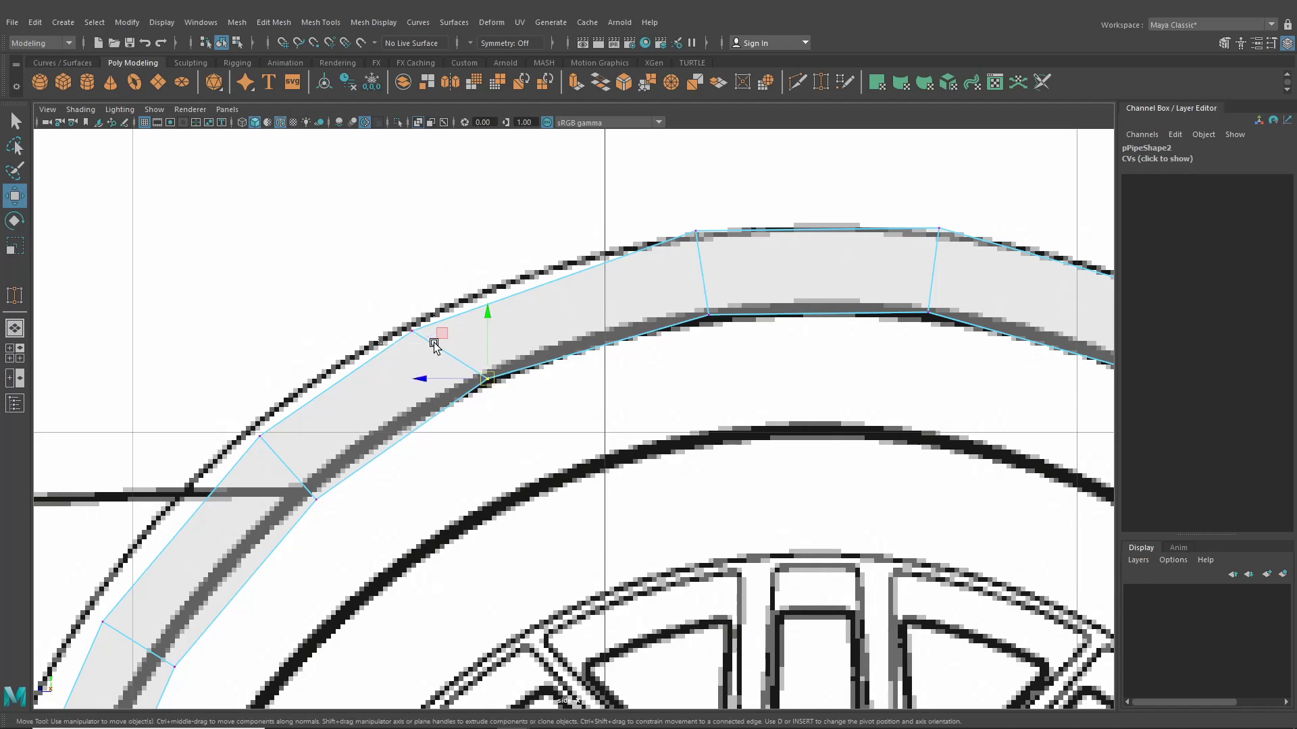
pyautogui.moveTo(415, 332); pyautogui.dragTo(432, 314)
# Step: Align the next vertex pair with the horizontal body line meeting the arch, and readjust the pair above it to the blueprint curve
pyautogui.keyDown('alt'); pyautogui.moveTo(445, 398); pyautogui.dragTo(497, 329, button='middle'); pyautogui.keyUp('alt')
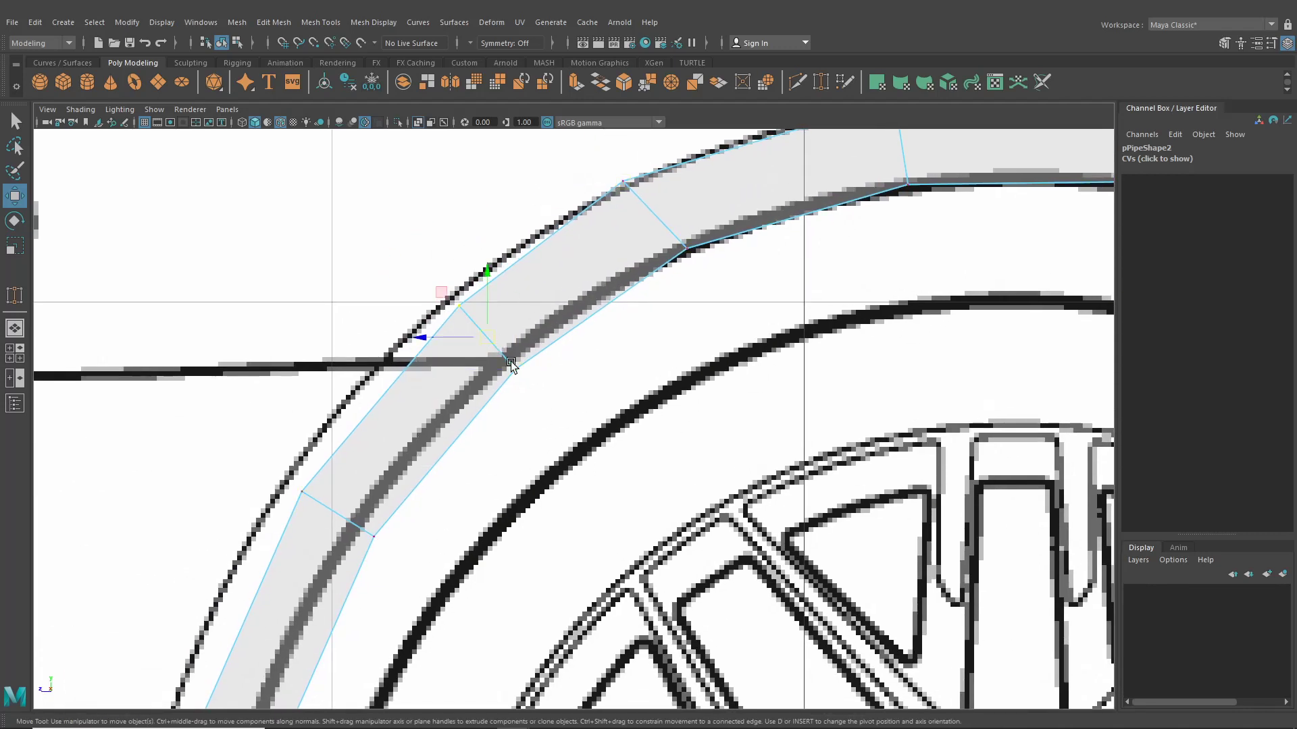
pyautogui.moveTo(488, 342); pyautogui.dragTo(394, 363)
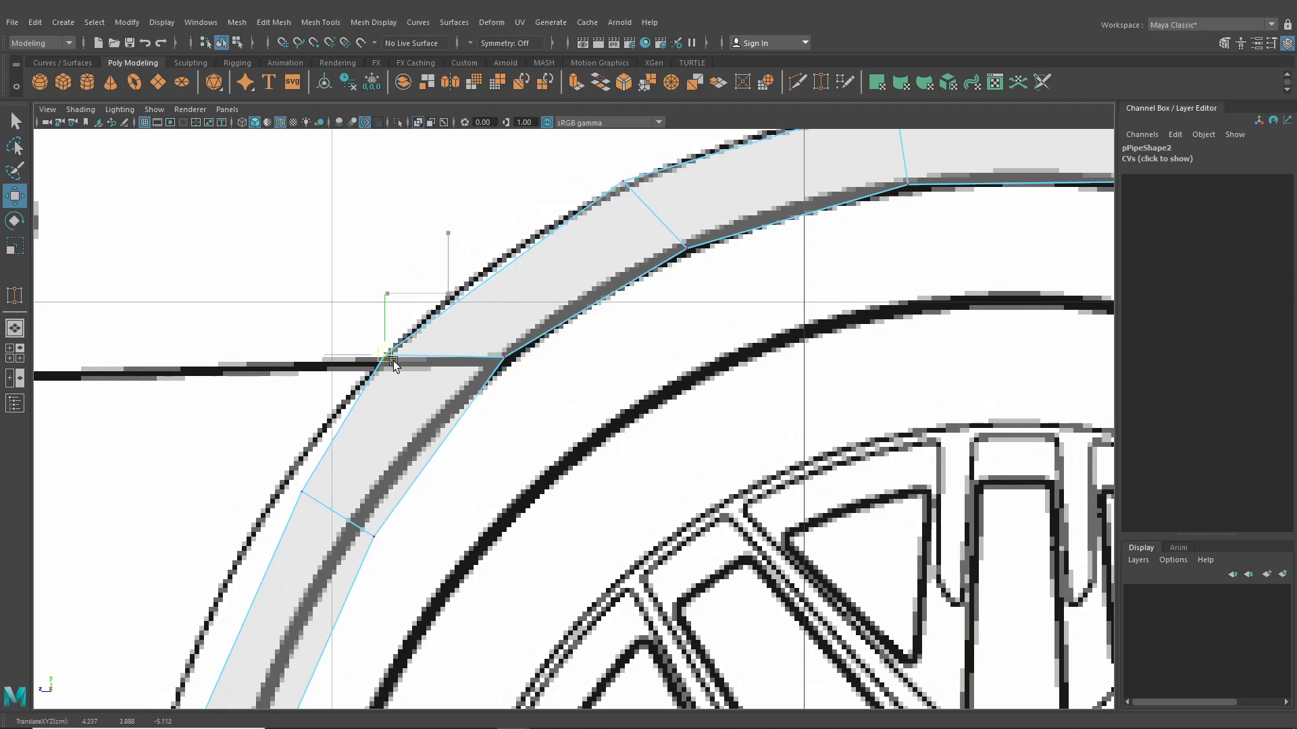
pyautogui.keyDown('alt'); pyautogui.moveTo(585, 194); pyautogui.dragTo(540, 290, button='middle'); pyautogui.keyUp('alt')
pyautogui.moveTo(555, 246); pyautogui.dragTo(551, 288)
pyautogui.click(640, 345)
pyautogui.moveTo(639, 345); pyautogui.dragTo(612, 365)
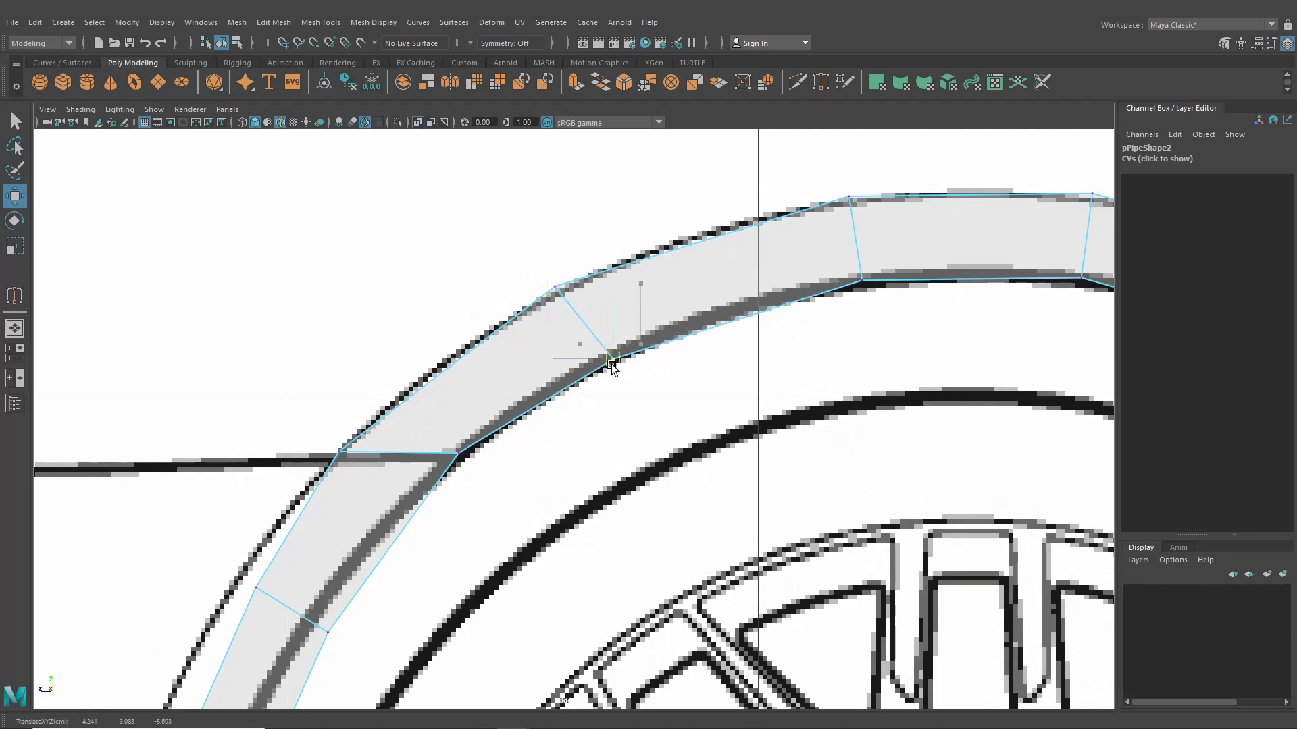
# Step: Pull the arch's front end vertices down to the sill's bottom line and level them
pyautogui.scroll(-5, 613, 365)
pyautogui.scroll(6, 607, 378)
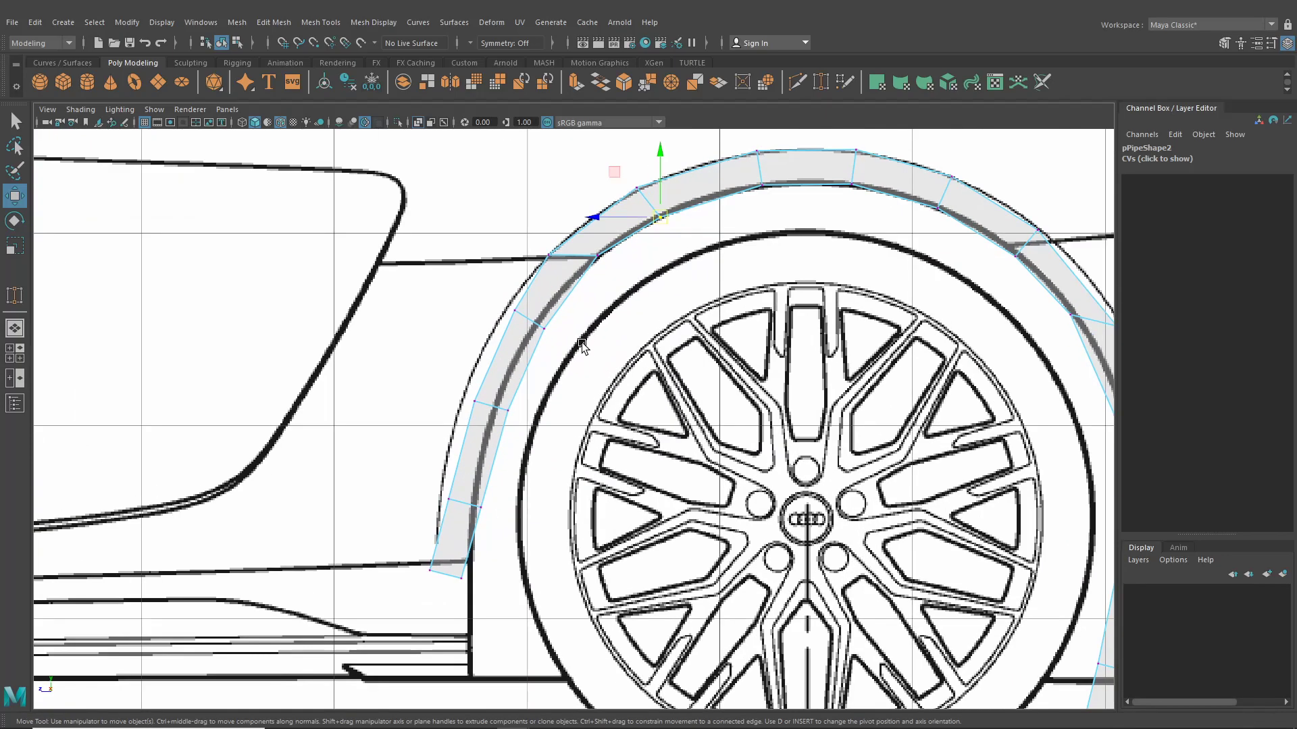
pyautogui.keyDown('alt'); pyautogui.moveTo(528, 511); pyautogui.dragTo(586, 344, button='middle'); pyautogui.keyUp('alt')
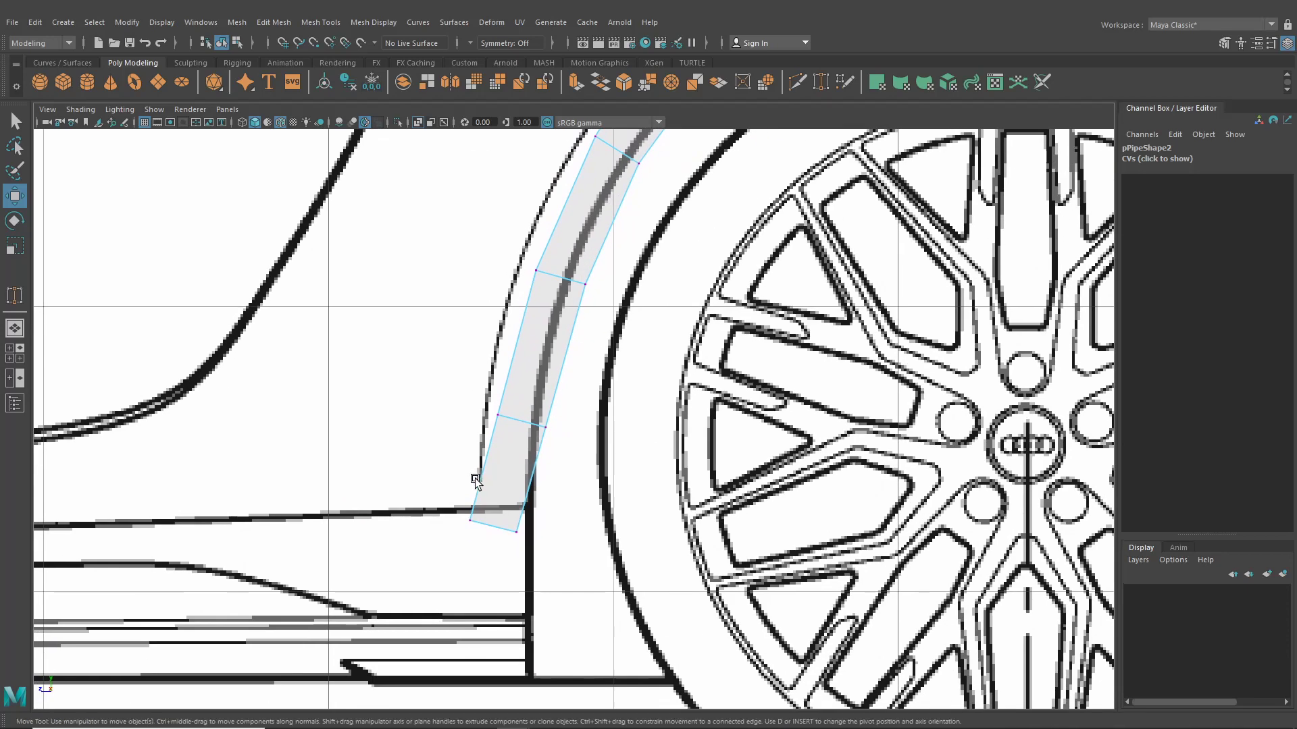
pyautogui.moveTo(496, 537); pyautogui.dragTo(512, 679)
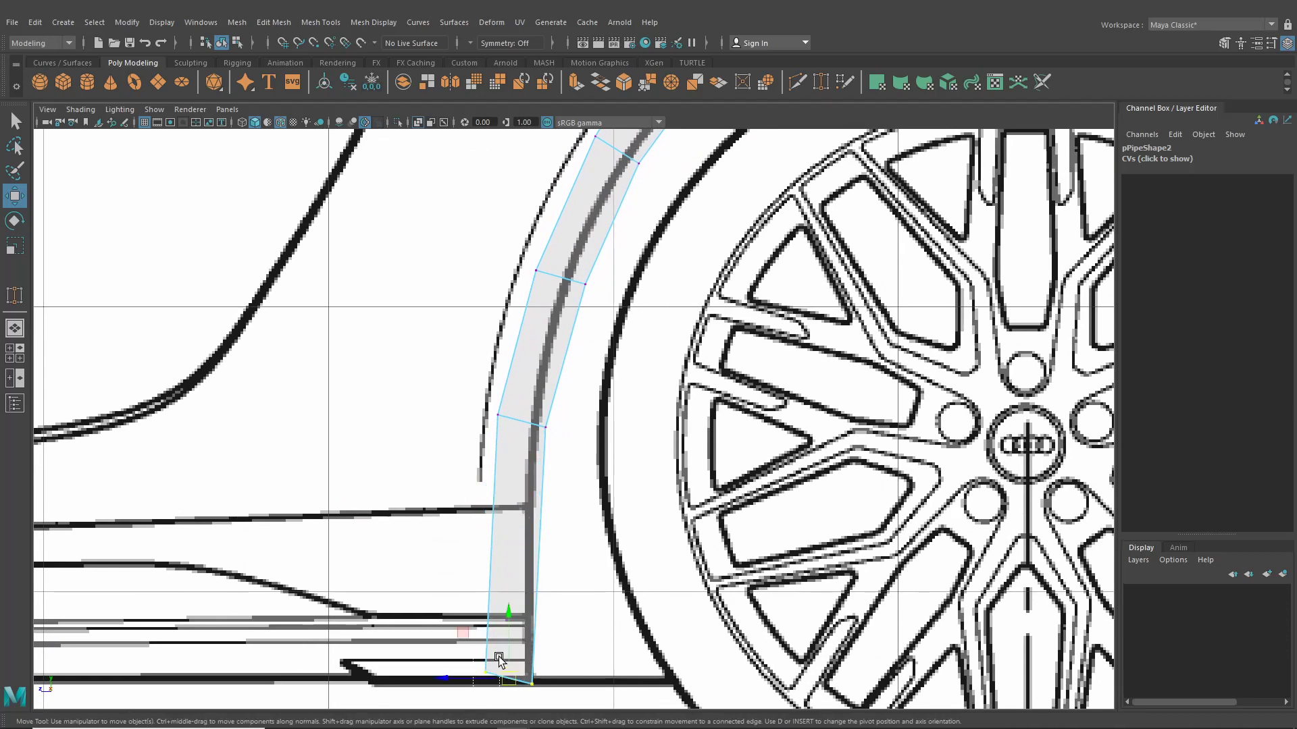
pyautogui.moveTo(484, 613); pyautogui.dragTo(481, 625)
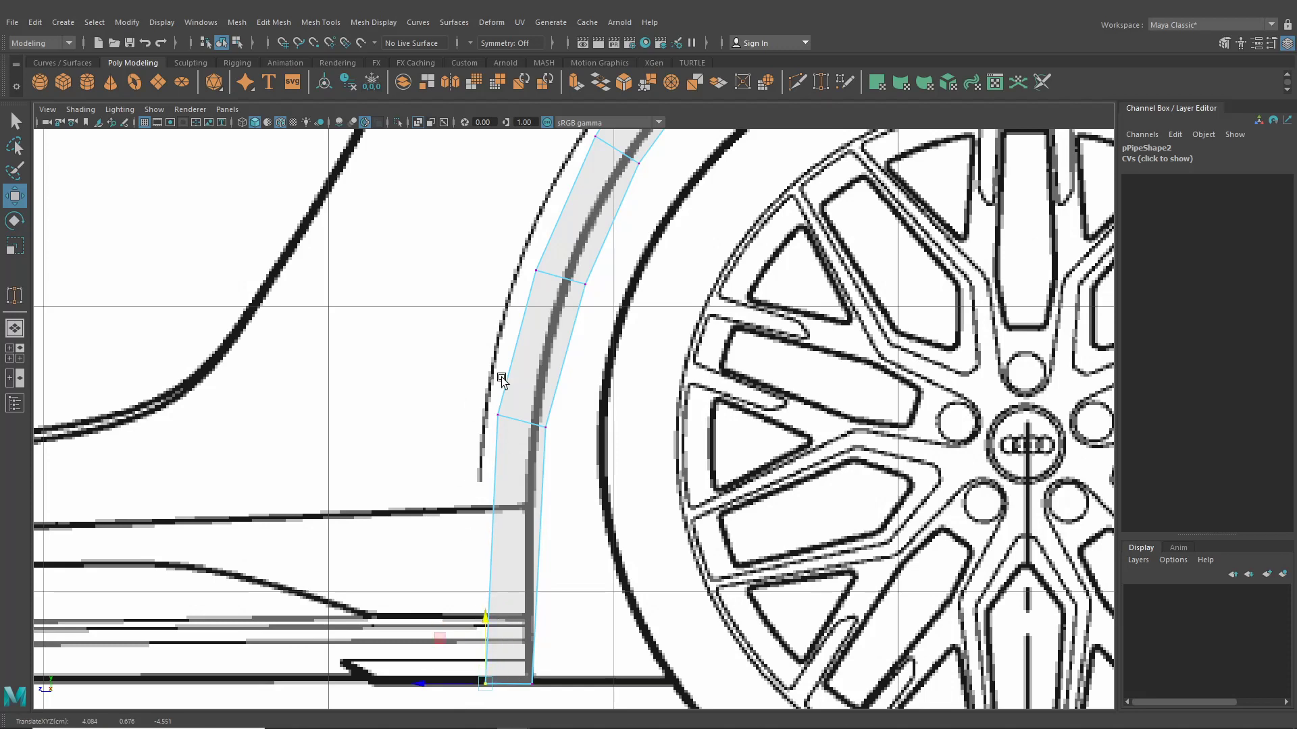
# Step: Move the arch's lower front vertex pair down onto the blueprint's horizontal body line above the sill
pyautogui.click(540, 424)
pyautogui.moveTo(539, 424); pyautogui.dragTo(480, 510)
pyautogui.click(484, 495)
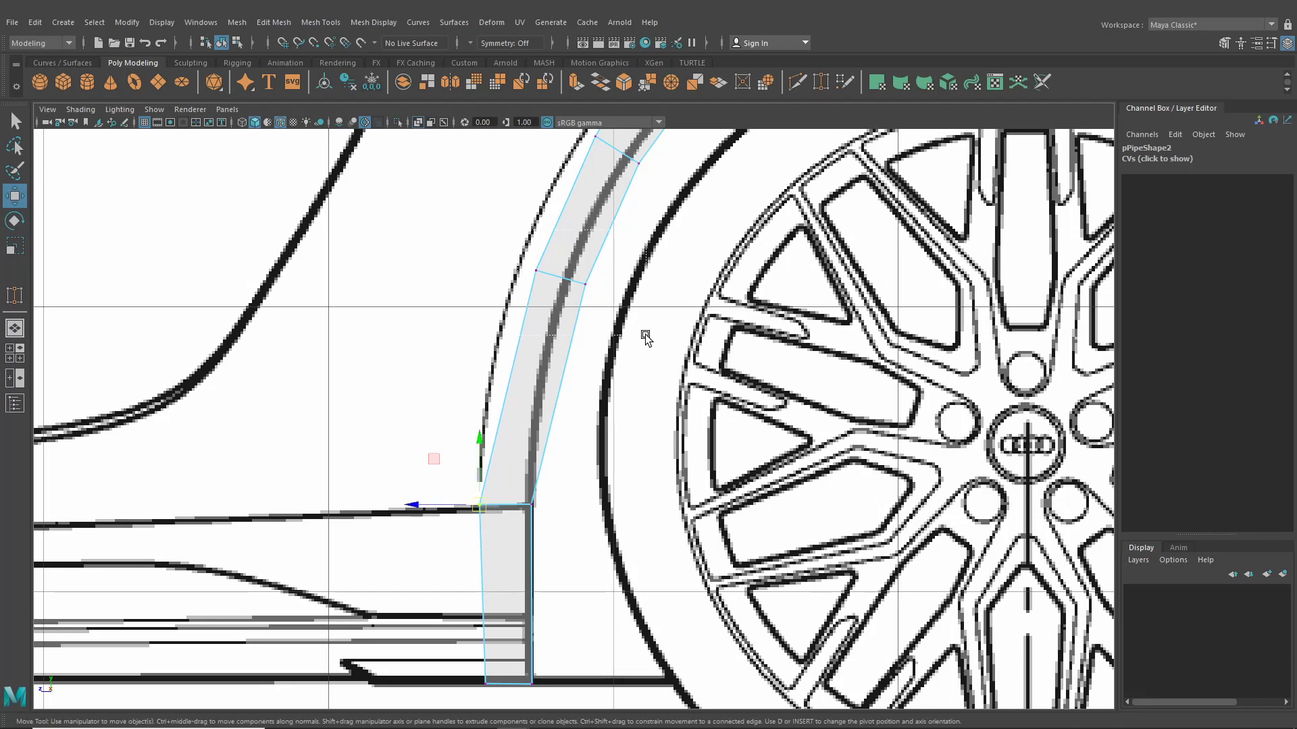
# Step: Align the two vertex pairs above on the arch's front side with the blueprint's inner and outer arch curves
pyautogui.click(556, 283)
pyautogui.moveTo(558, 285); pyautogui.dragTo(527, 314)
pyautogui.keyDown('alt'); pyautogui.moveTo(575, 285); pyautogui.dragTo(571, 394, button='middle'); pyautogui.keyUp('alt')
pyautogui.click(599, 254)
pyautogui.moveTo(599, 254); pyautogui.dragTo(581, 278)
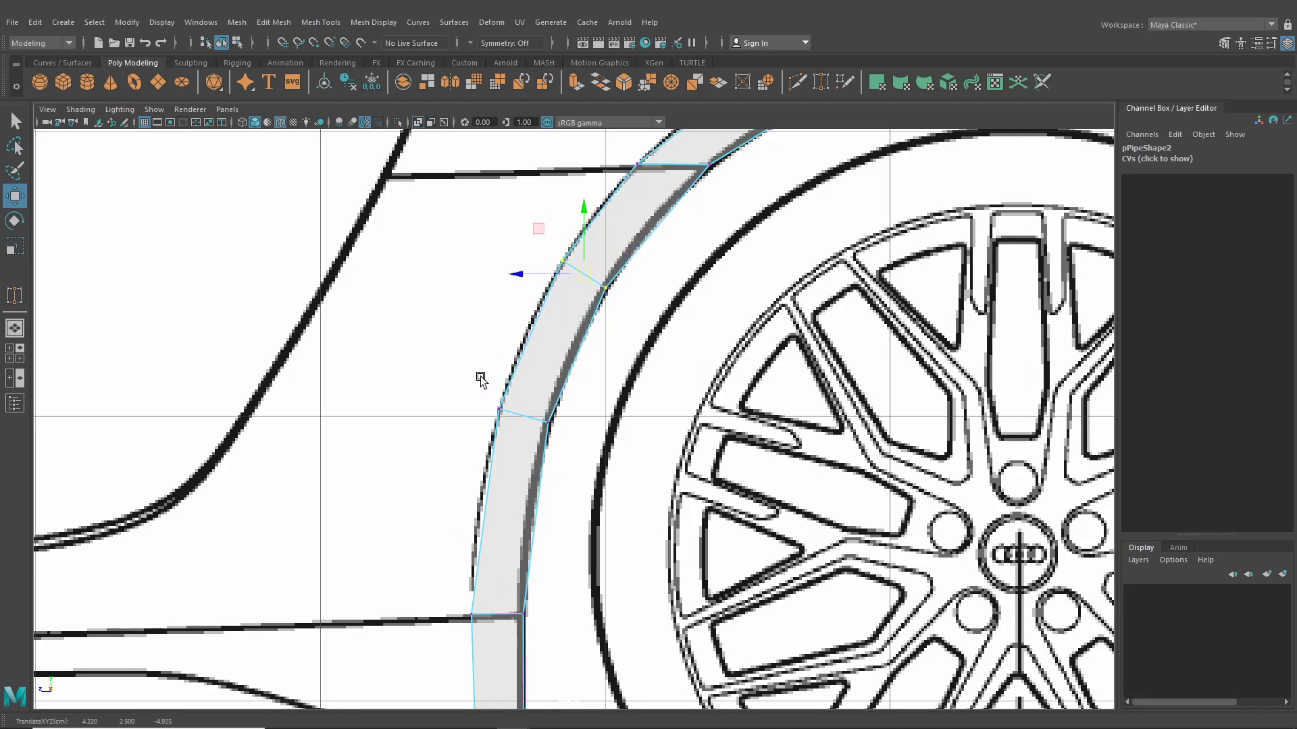
pyautogui.click(523, 416)
pyautogui.moveTo(524, 418); pyautogui.dragTo(521, 434)
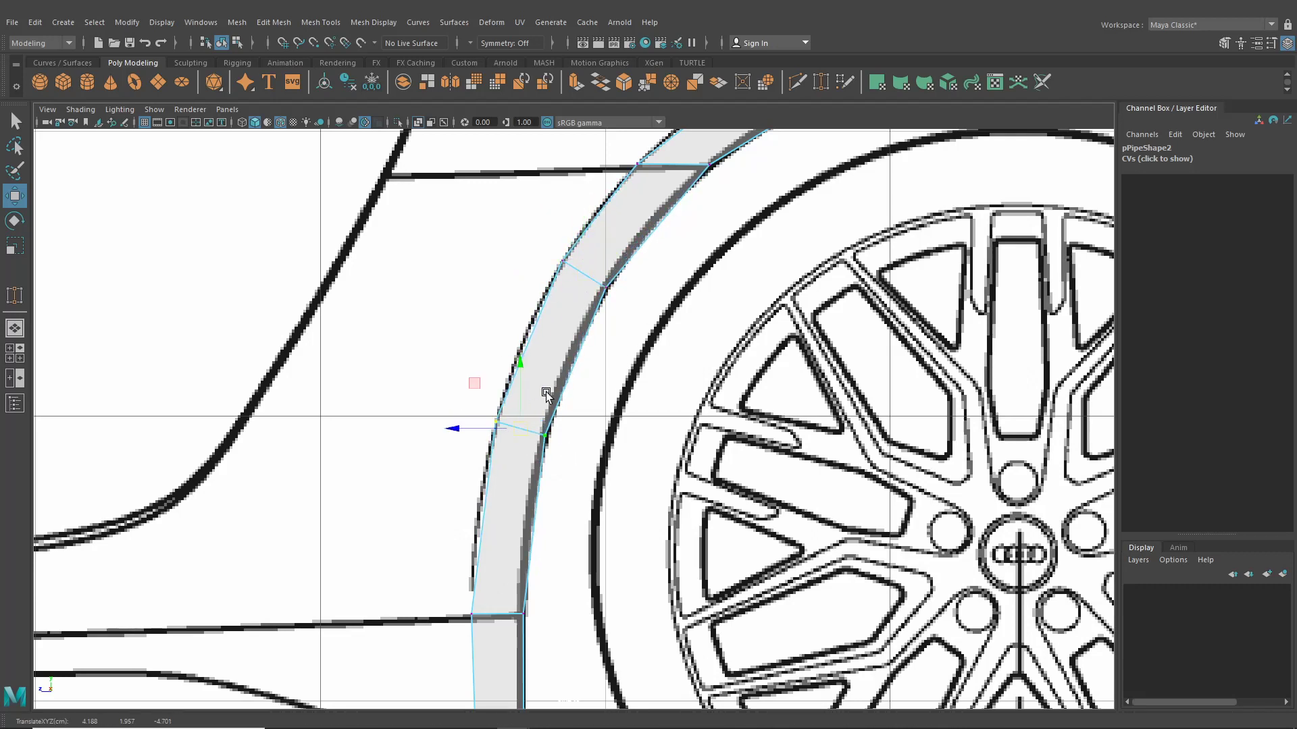
pyautogui.scroll(-5, 546, 394)
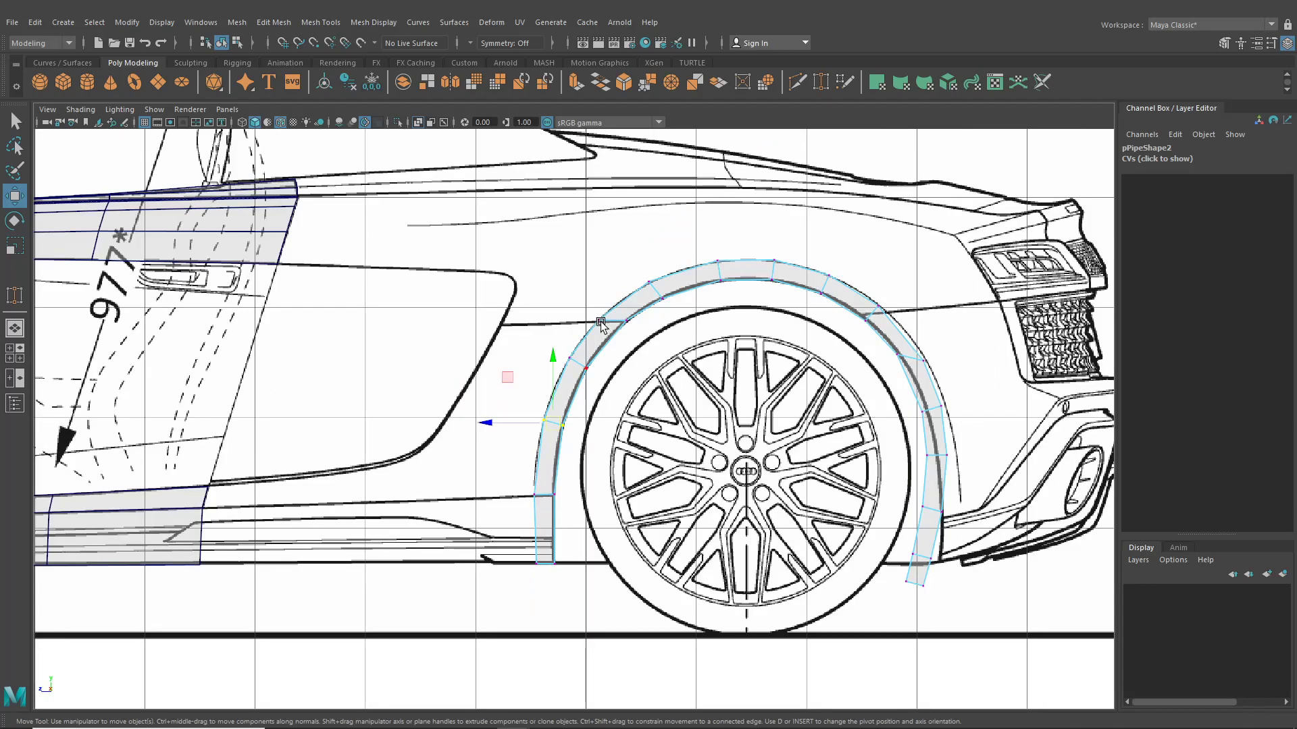
# Step: Examine the arch strip in perspective beside the door and sill panels, and against the side-view blueprint
pyautogui.click(14, 328)
pyautogui.keyDown('alt'); pyautogui.moveTo(531, 460); pyautogui.dragTo(735, 423); pyautogui.keyUp('alt')
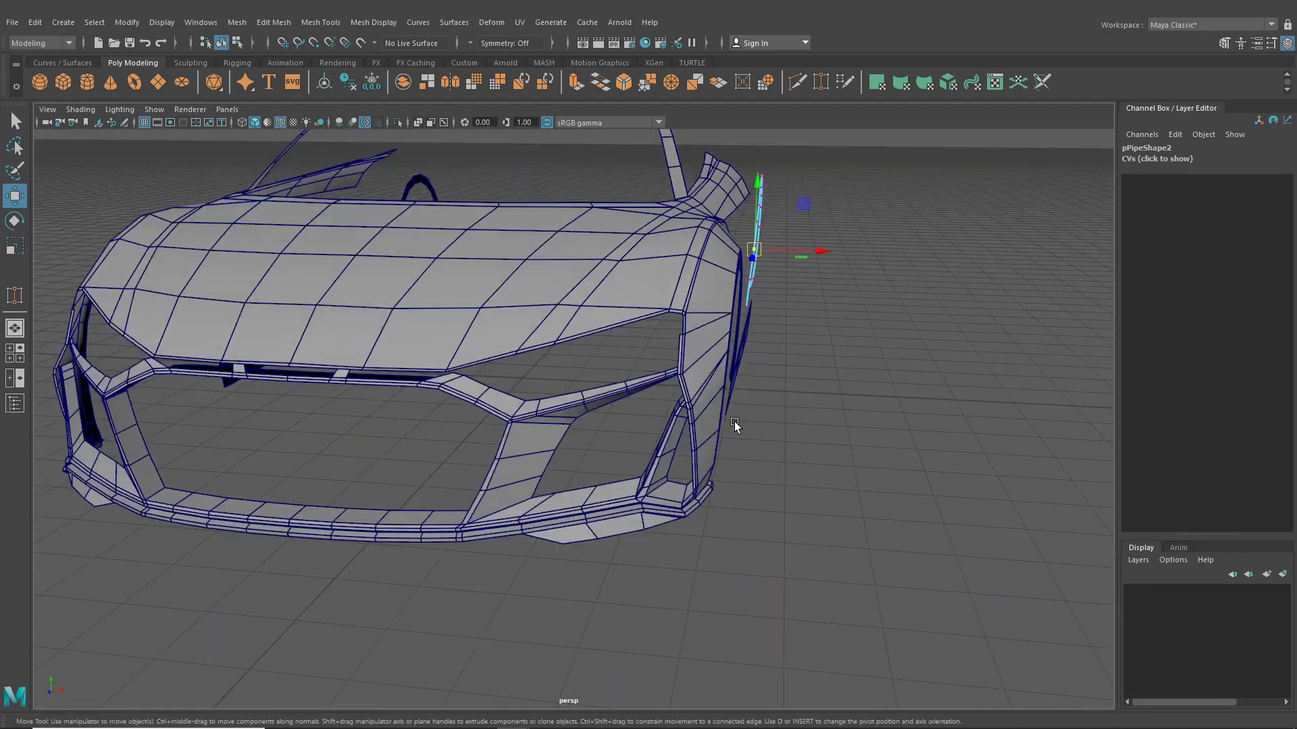
pyautogui.keyDown('alt'); pyautogui.moveTo(735, 423); pyautogui.dragTo(610, 517, button='middle'); pyautogui.keyUp('alt')
pyautogui.scroll(3, 610, 518)
pyautogui.keyDown('alt'); pyautogui.moveTo(610, 517); pyautogui.dragTo(460, 500); pyautogui.keyUp('alt')
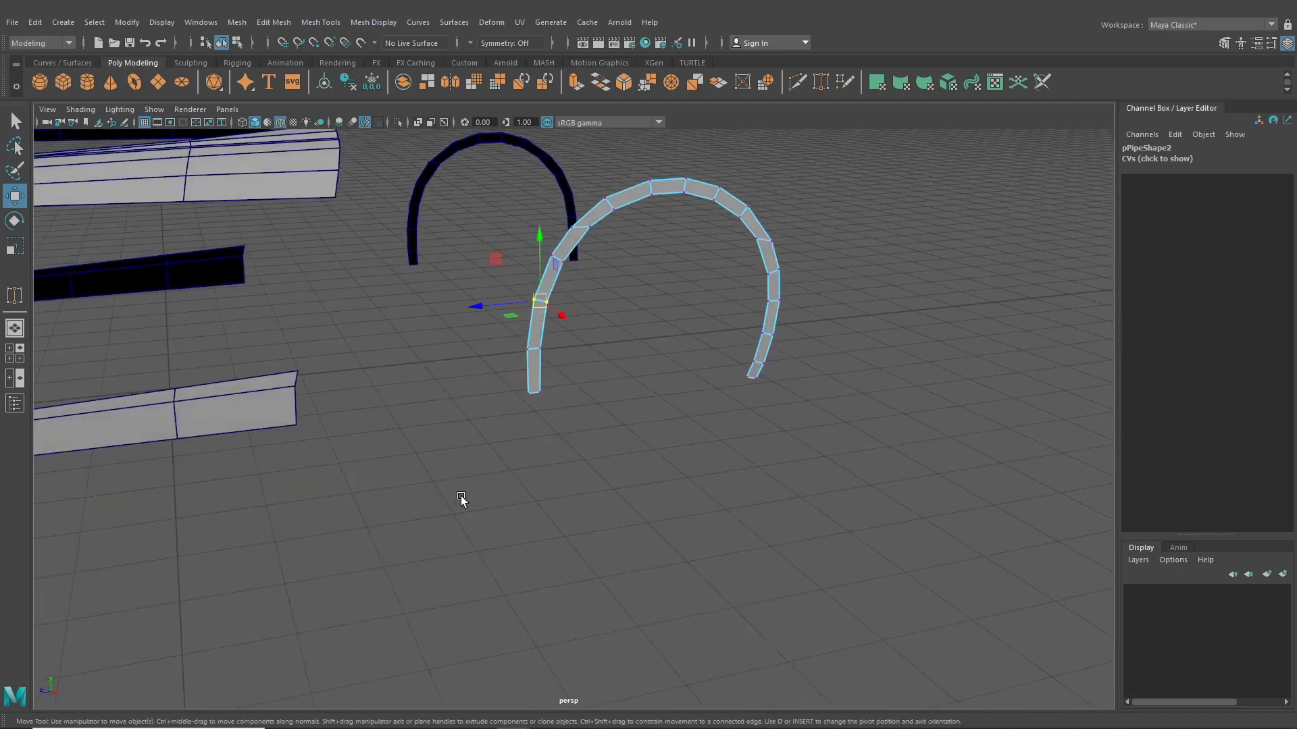
pyautogui.keyDown('alt'); pyautogui.moveTo(460, 500); pyautogui.dragTo(663, 528, button='middle'); pyautogui.keyUp('alt')
pyautogui.keyDown('alt'); pyautogui.moveTo(625, 532); pyautogui.dragTo(520, 541); pyautogui.keyUp('alt')
pyautogui.keyDown('alt'); pyautogui.moveTo(520, 540); pyautogui.dragTo(703, 547, button='middle'); pyautogui.keyUp('alt')
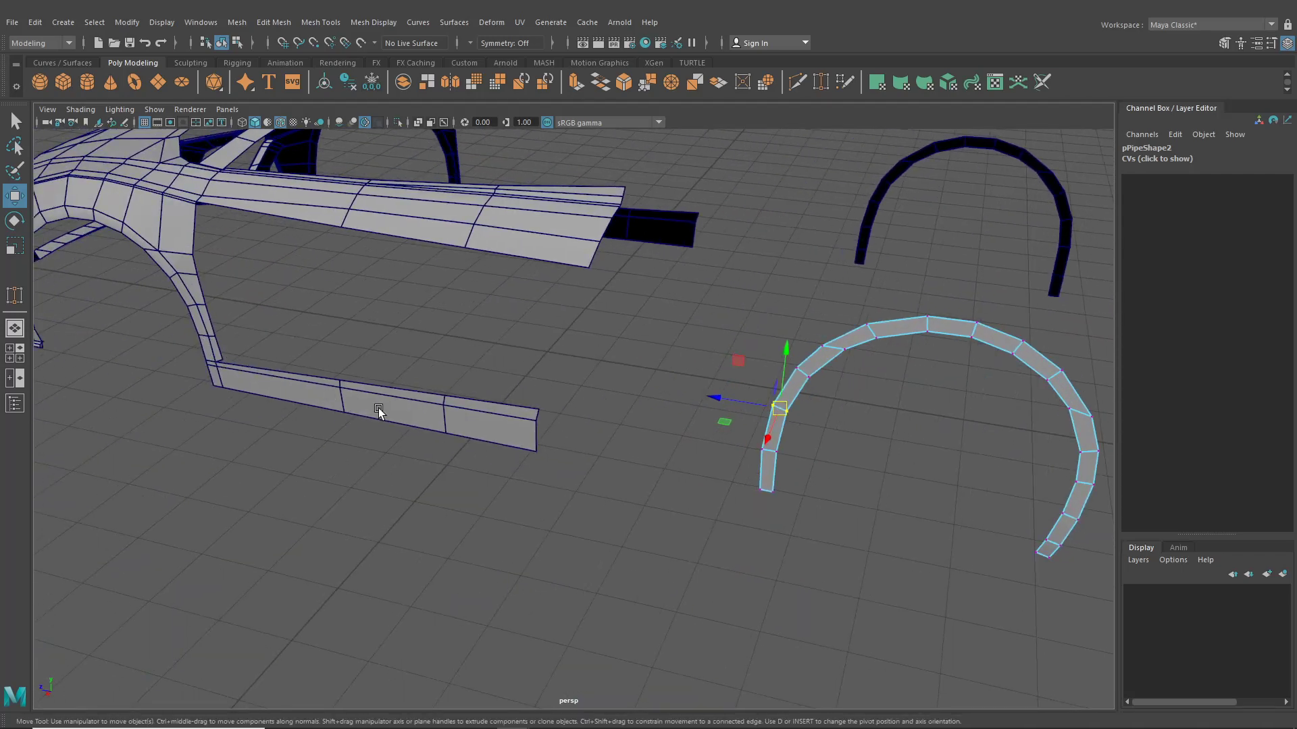
pyautogui.keyDown('alt'); pyautogui.moveTo(807, 474); pyautogui.dragTo(2, 344, button='middle'); pyautogui.keyUp('alt')
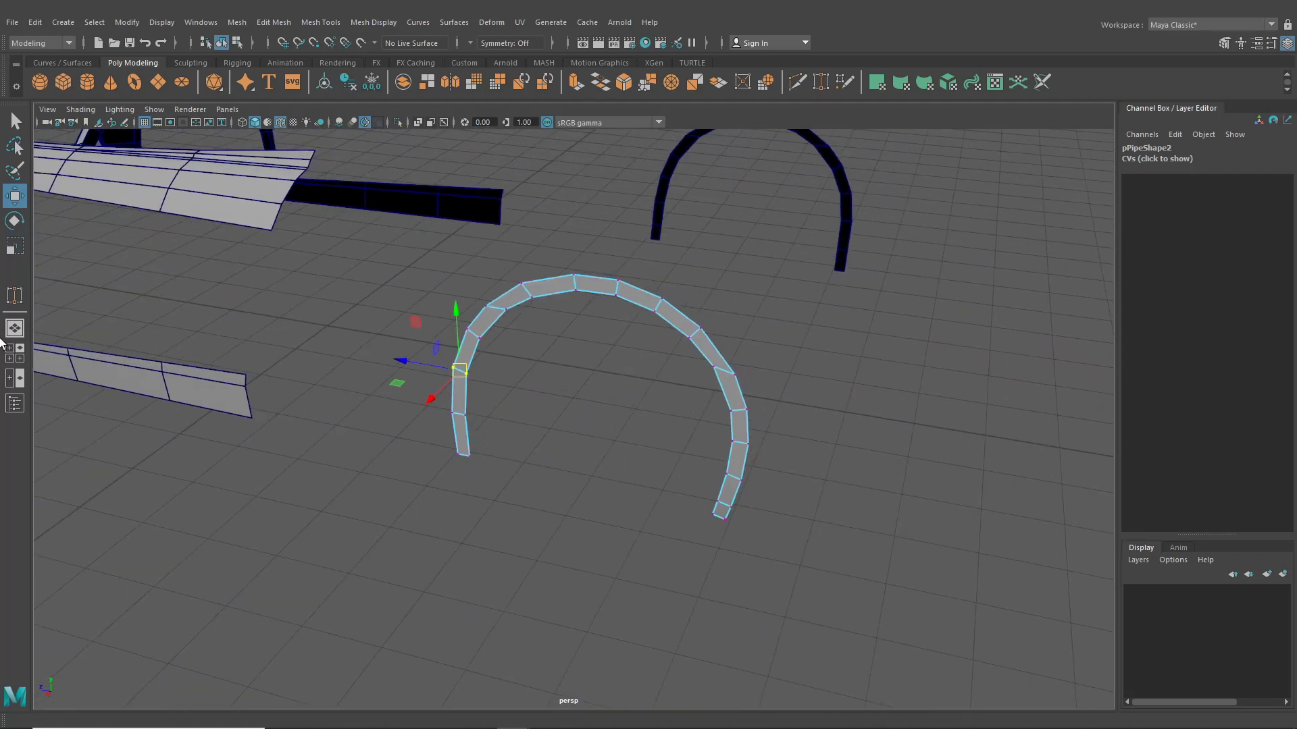
pyautogui.click(17, 358)
pyautogui.press('space')
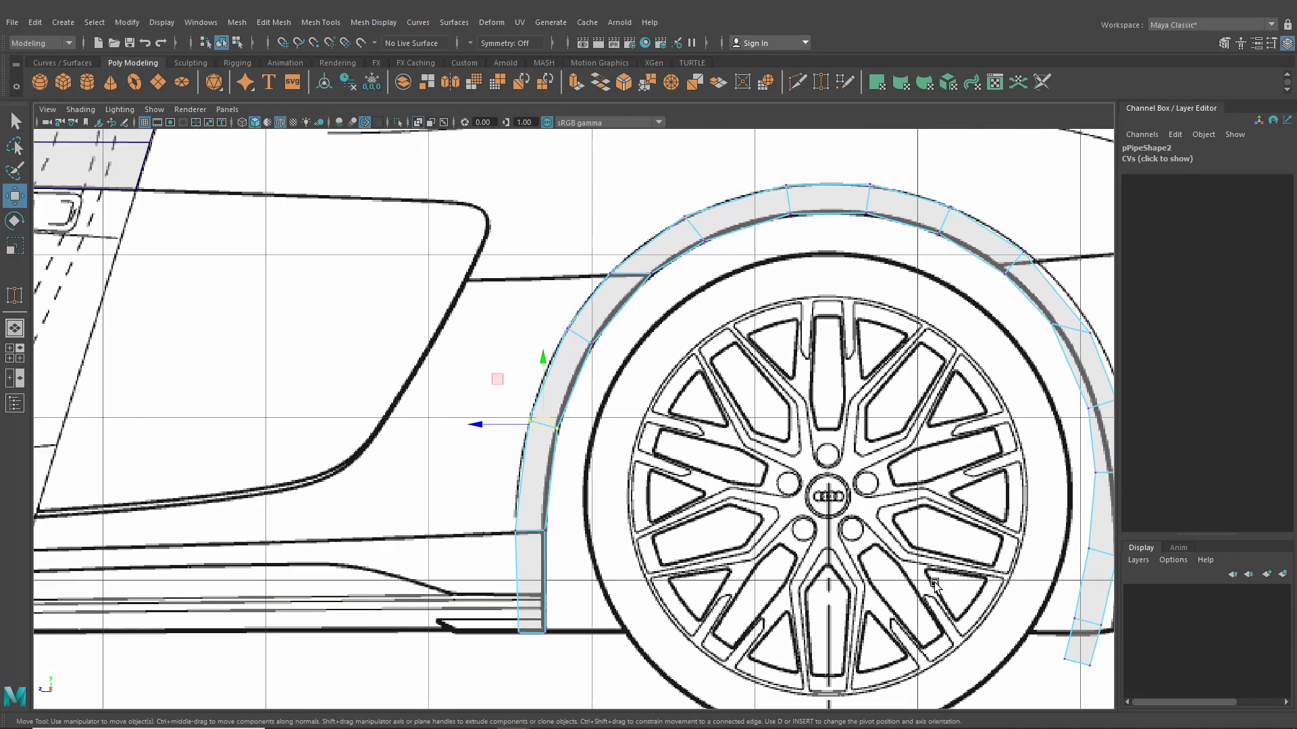
pyautogui.keyDown('alt'); pyautogui.moveTo(343, 576); pyautogui.dragTo(494, 521, button='middle'); pyautogui.keyUp('alt')
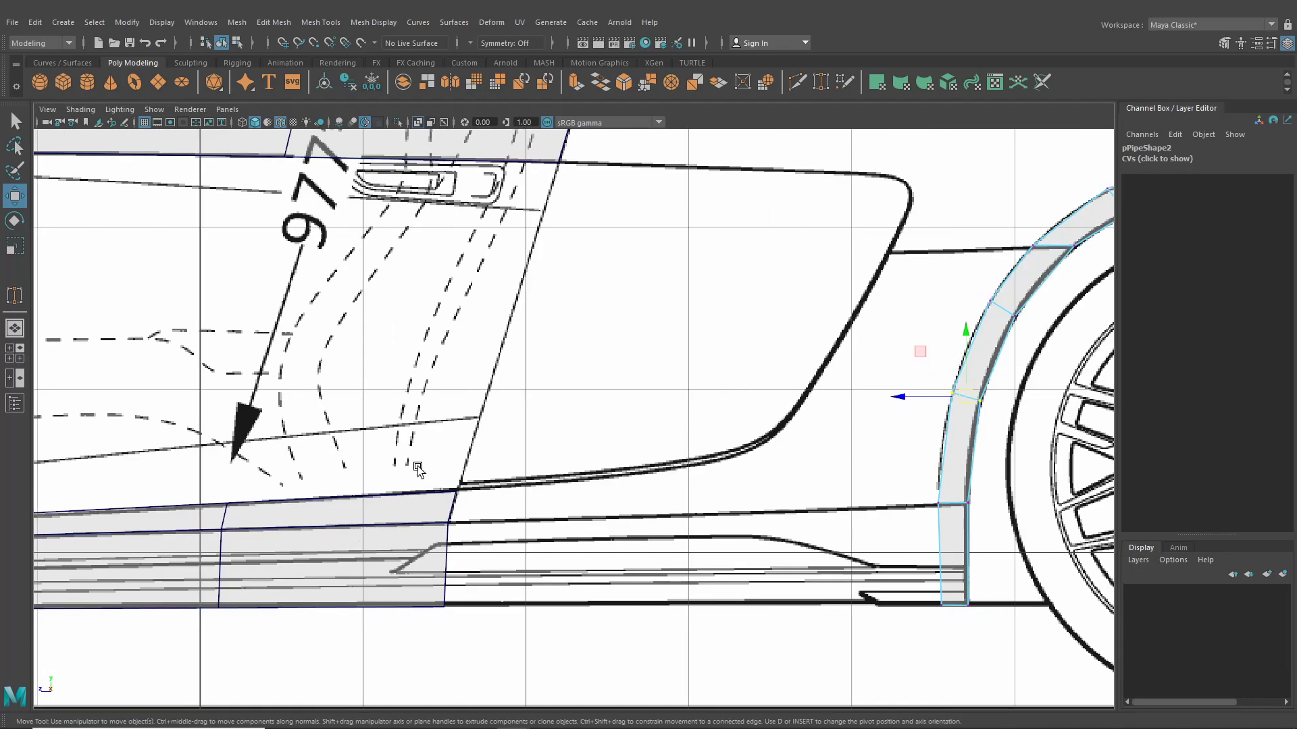
pyautogui.keyDown('alt'); pyautogui.moveTo(861, 344); pyautogui.dragTo(525, 368, button='middle'); pyautogui.keyUp('alt')
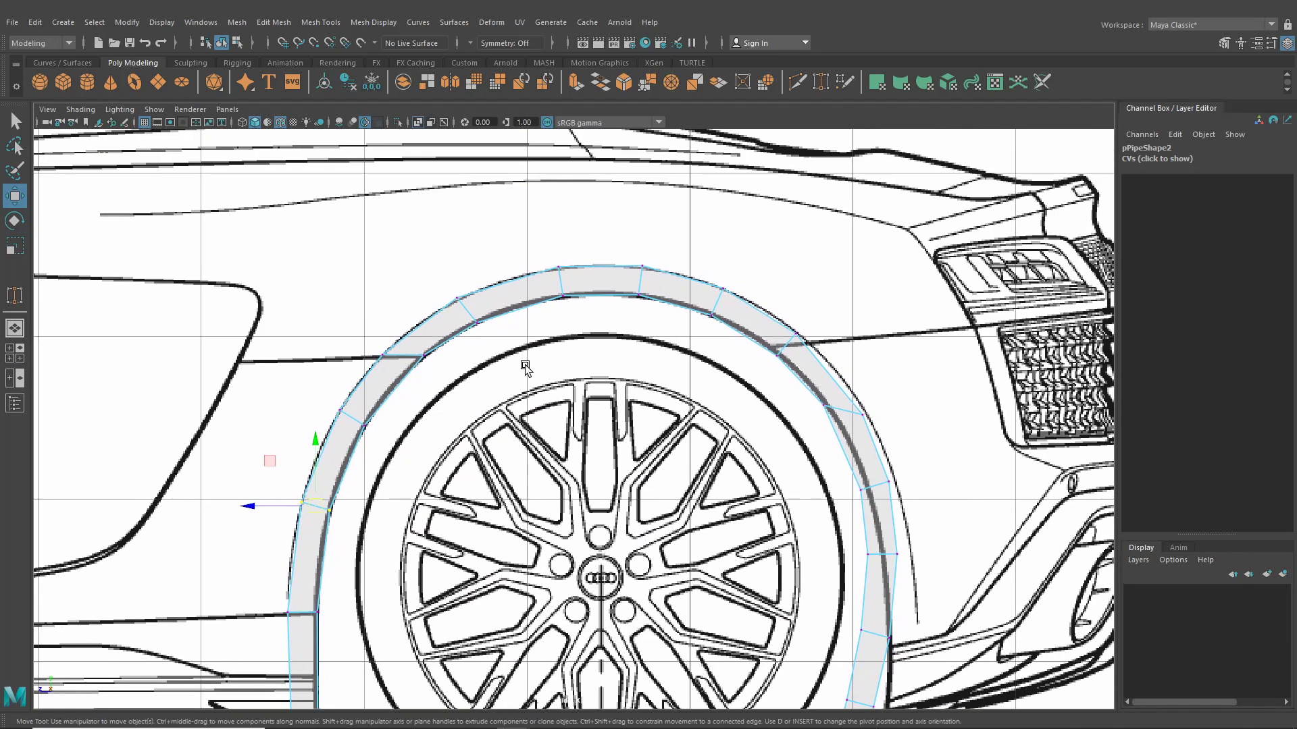
pyautogui.keyDown('alt'); pyautogui.moveTo(631, 341); pyautogui.dragTo(428, 328, button='middle'); pyautogui.keyUp('alt')
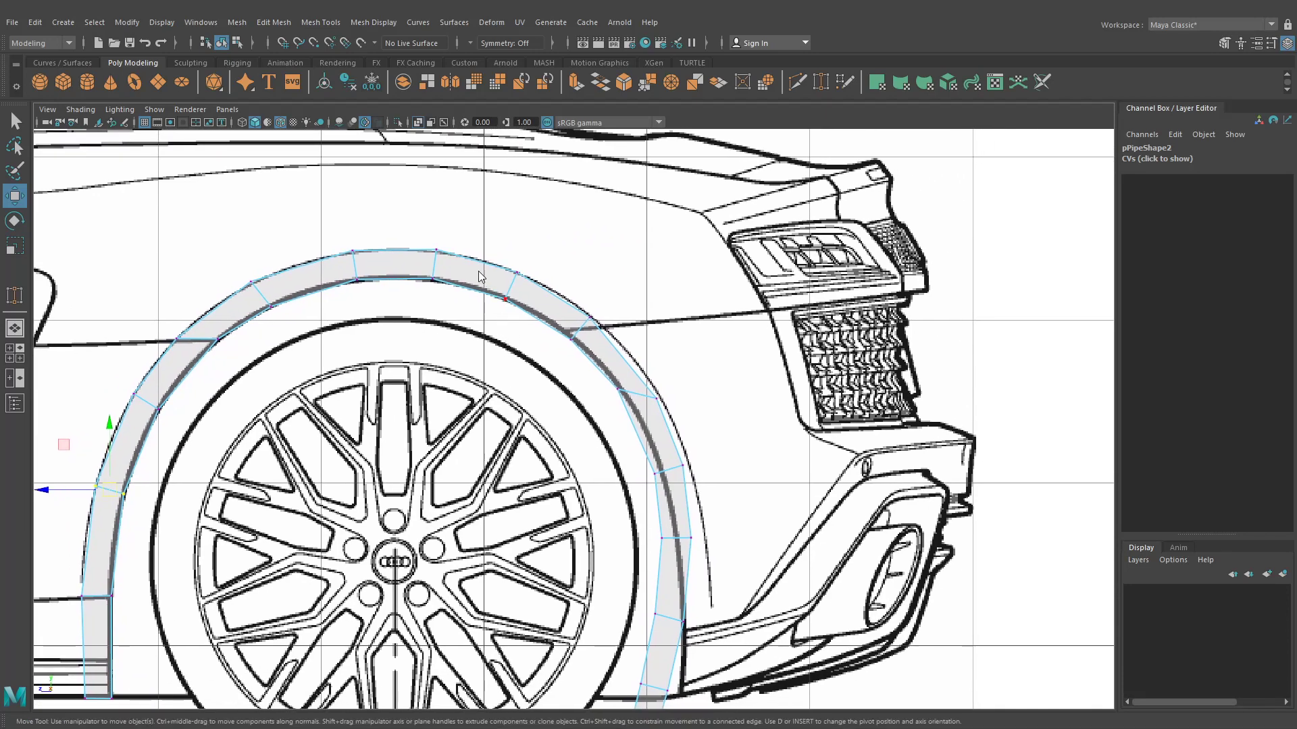
# Step: Align the upper rear vertex pair with the horizontal body line behind the wheel, and nudge the pair above it along the arch curve
pyautogui.moveTo(478, 271); pyautogui.dragTo(419, 280, button='right')
pyautogui.scroll(5, 534, 284)
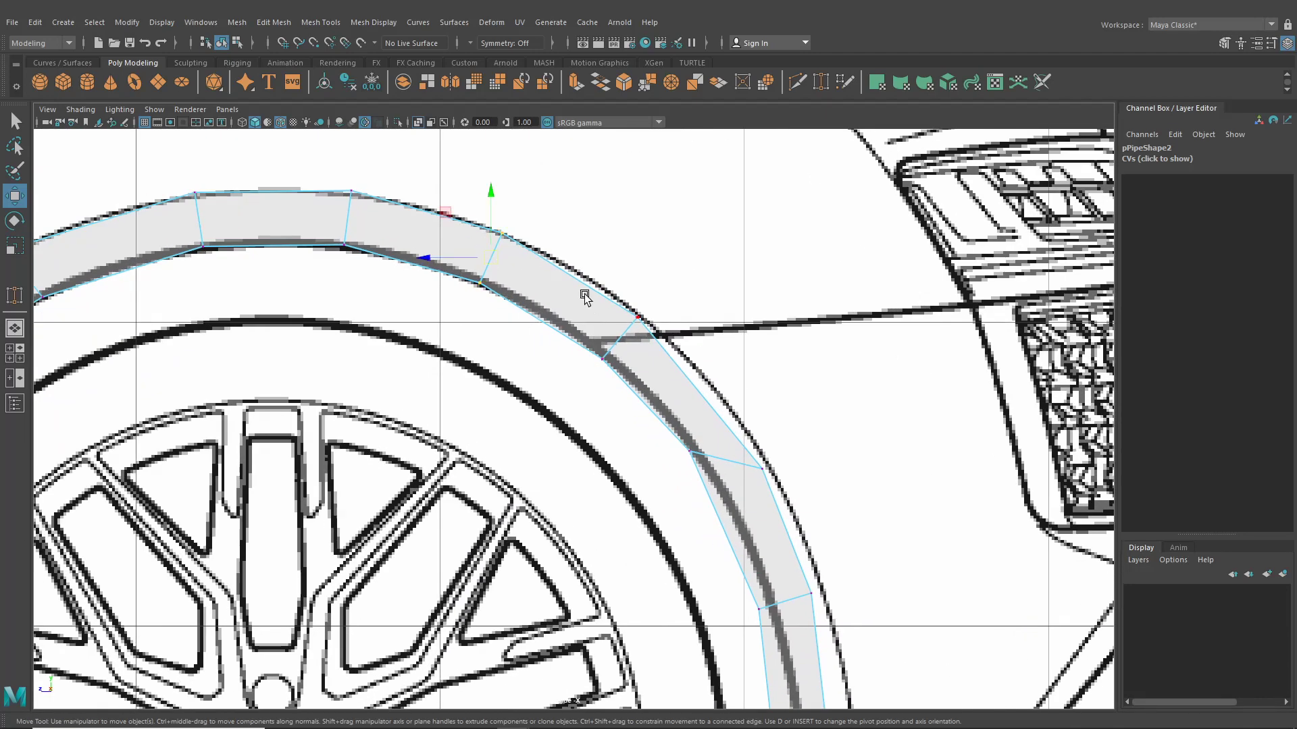
pyautogui.moveTo(585, 293); pyautogui.dragTo(586, 348)
pyautogui.click(624, 302)
pyautogui.click(589, 346)
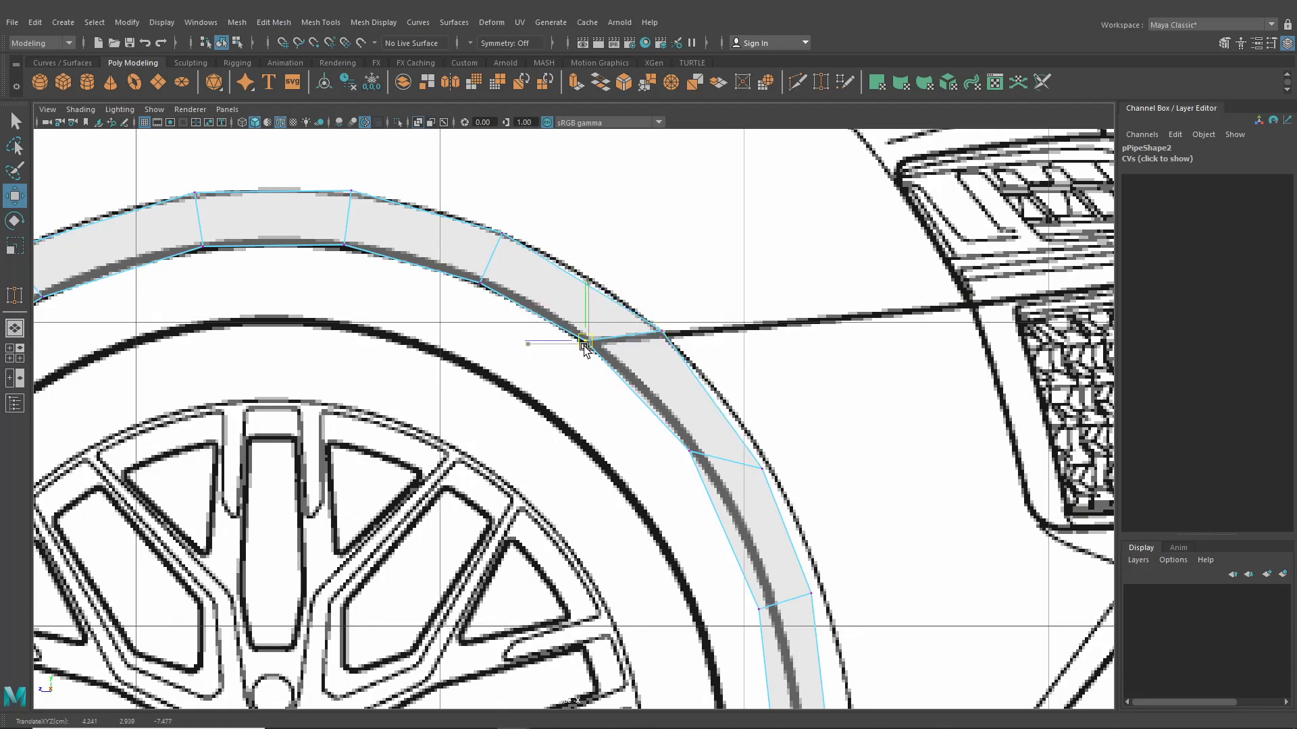
pyautogui.click(481, 220)
pyautogui.click(506, 266)
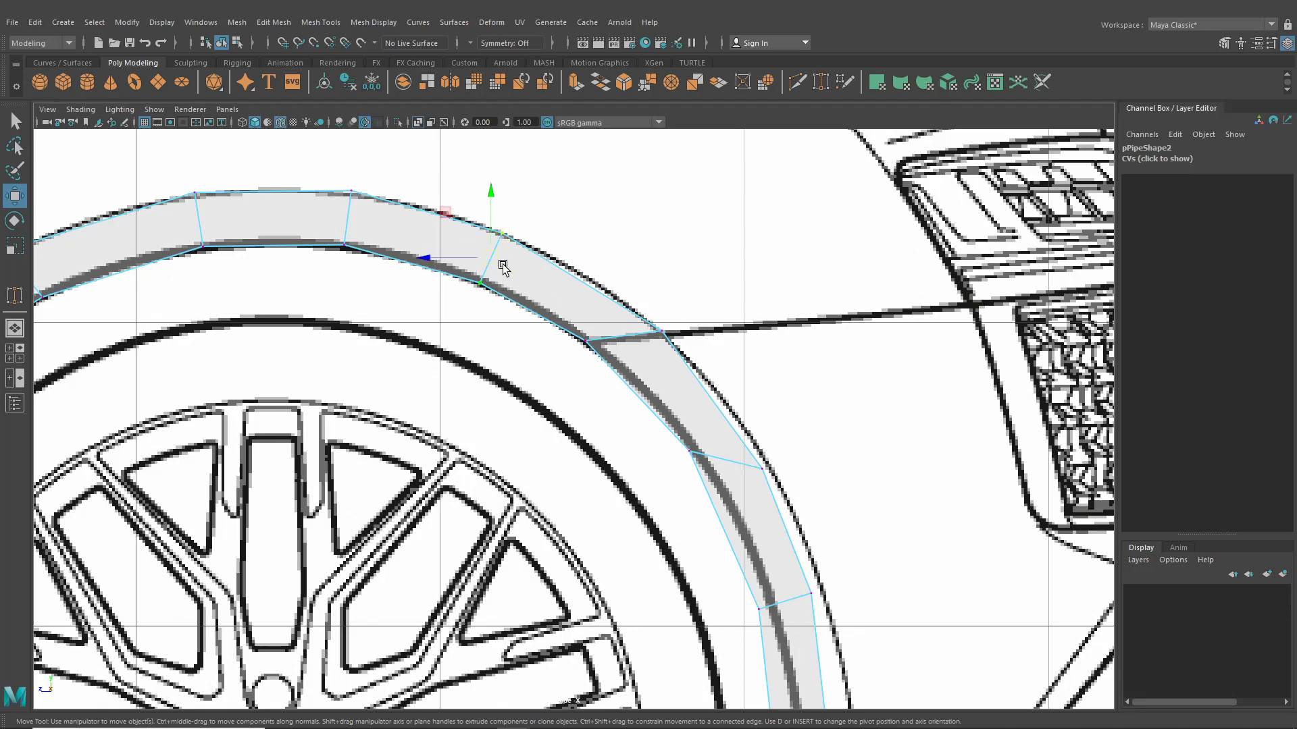
pyautogui.moveTo(507, 266); pyautogui.dragTo(515, 263)
# Step: Fit the next two vertex pairs down the arch's rear side to the blueprint's inner and outer arch lines
pyautogui.keyDown('alt'); pyautogui.moveTo(757, 442); pyautogui.dragTo(681, 347, button='middle'); pyautogui.keyUp('alt')
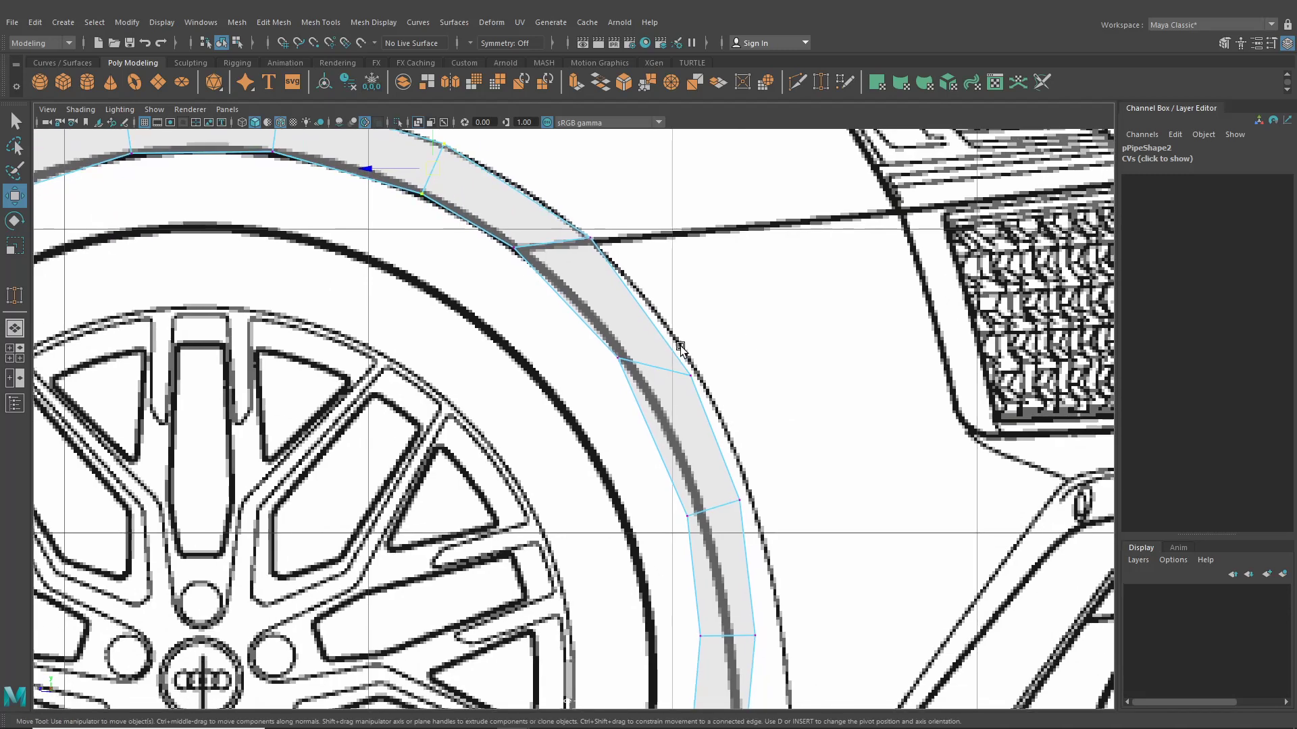
pyautogui.moveTo(641, 374); pyautogui.dragTo(641, 375)
pyautogui.moveTo(620, 364); pyautogui.dragTo(634, 378)
pyautogui.moveTo(684, 351)
pyautogui.mouseDown()
pyautogui.moveTo(707, 394)
pyautogui.moveTo(696, 356)
pyautogui.mouseUp()
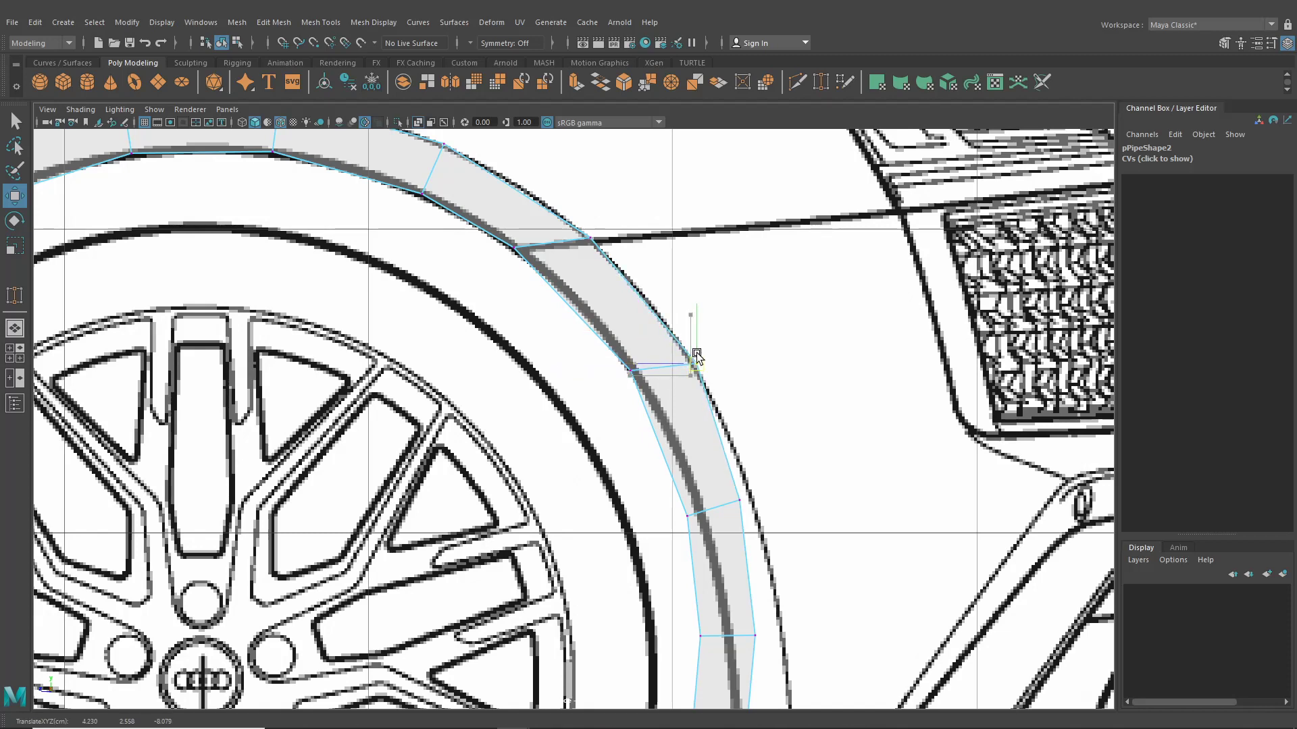
pyautogui.keyDown('alt'); pyautogui.moveTo(701, 412); pyautogui.dragTo(636, 280, button='middle'); pyautogui.keyUp('alt')
pyautogui.moveTo(612, 298); pyautogui.dragTo(664, 378)
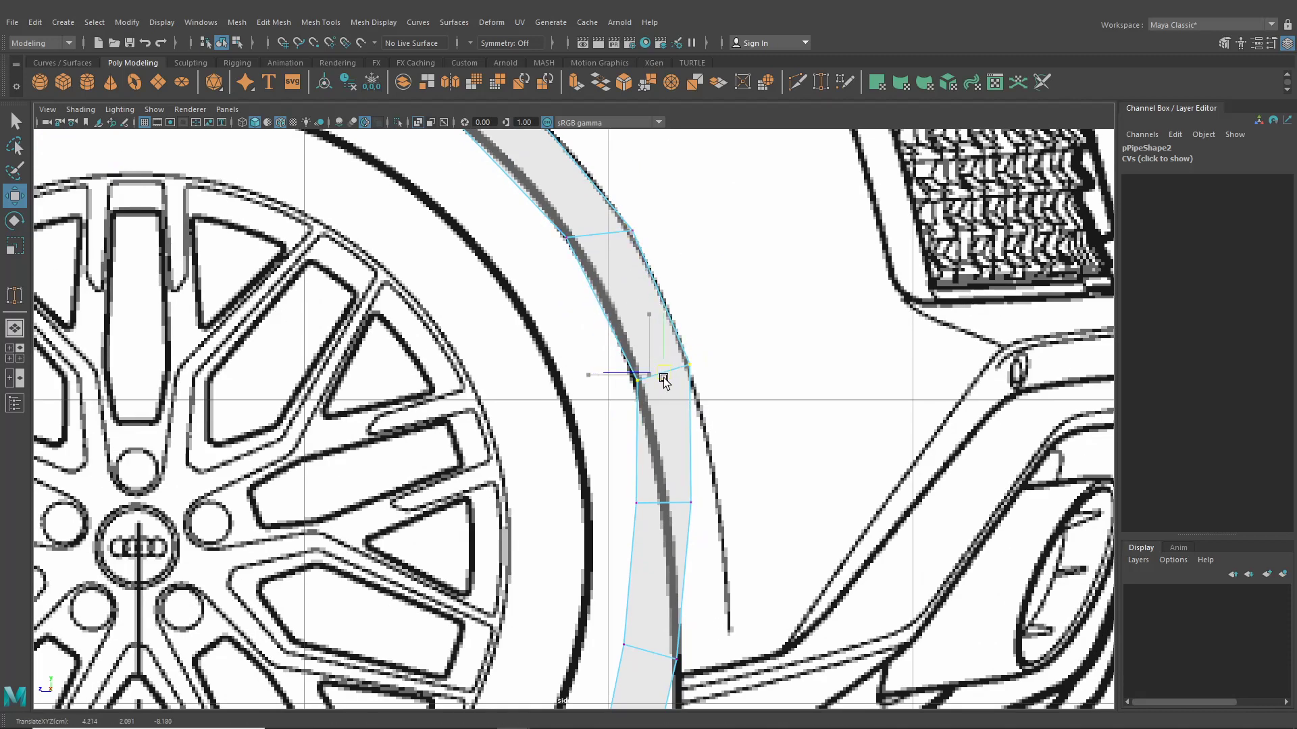
# Step: Move the following two rear vertex pairs onto the arch lines, with the lower pair on the rear bumper's upper edge
pyautogui.keyDown('alt'); pyautogui.moveTo(699, 459); pyautogui.dragTo(679, 310, button='middle'); pyautogui.keyUp('alt')
pyautogui.moveTo(614, 341); pyautogui.dragTo(666, 383)
pyautogui.moveTo(588, 469); pyautogui.dragTo(713, 517)
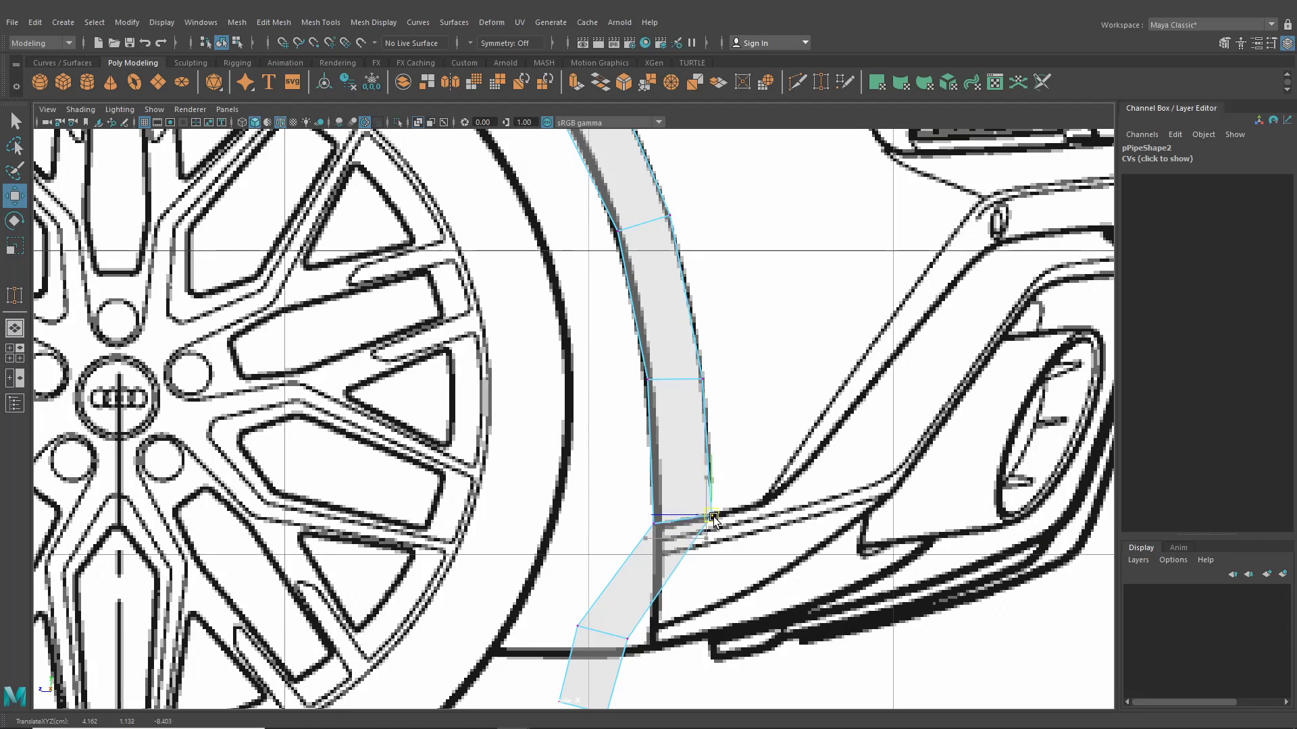
# Step: Delete the arch strip's surplus faces below the rear bumper's upper edge
pyautogui.moveTo(674, 341); pyautogui.dragTo(668, 382, button='right')
pyautogui.keyDown('alt'); pyautogui.moveTo(661, 424); pyautogui.dragTo(737, 179, button='middle'); pyautogui.keyUp('alt')
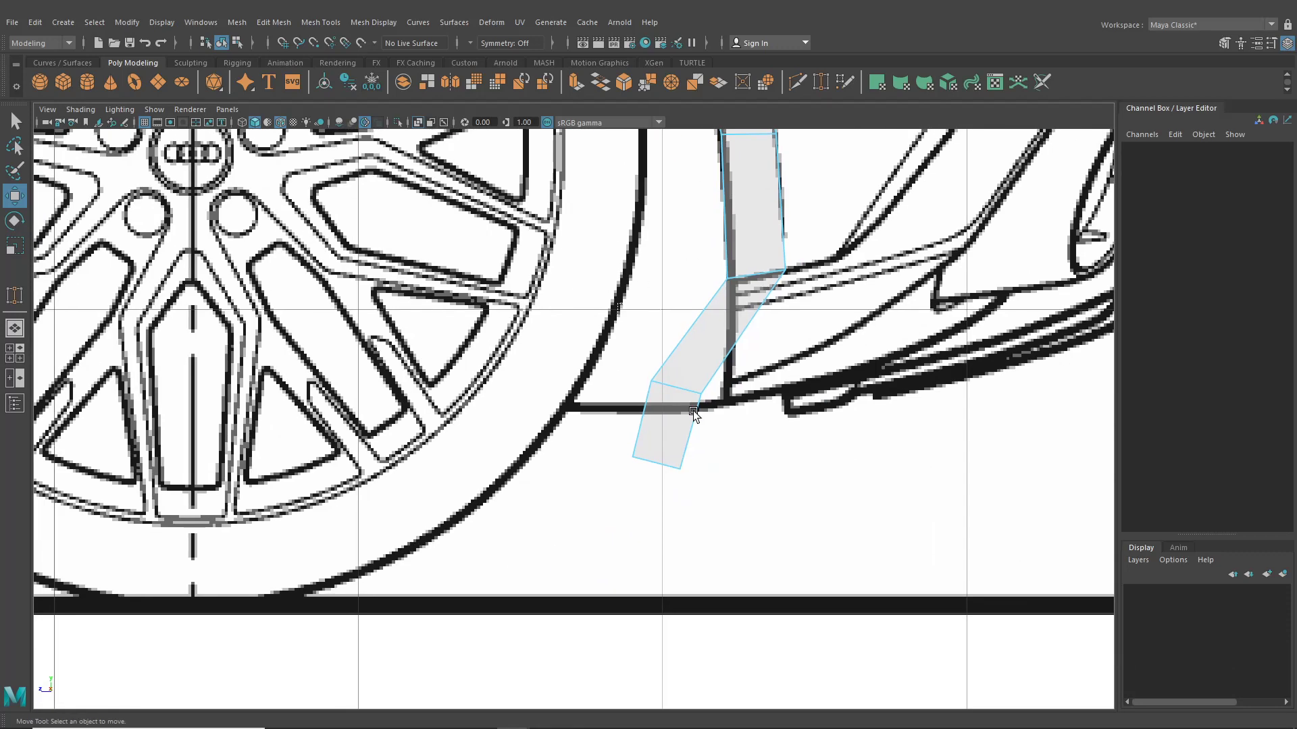
pyautogui.moveTo(607, 325); pyautogui.dragTo(771, 504)
pyautogui.click(770, 499)
pyautogui.scroll(-5, 802, 373)
pyautogui.scroll(4, 770, 368)
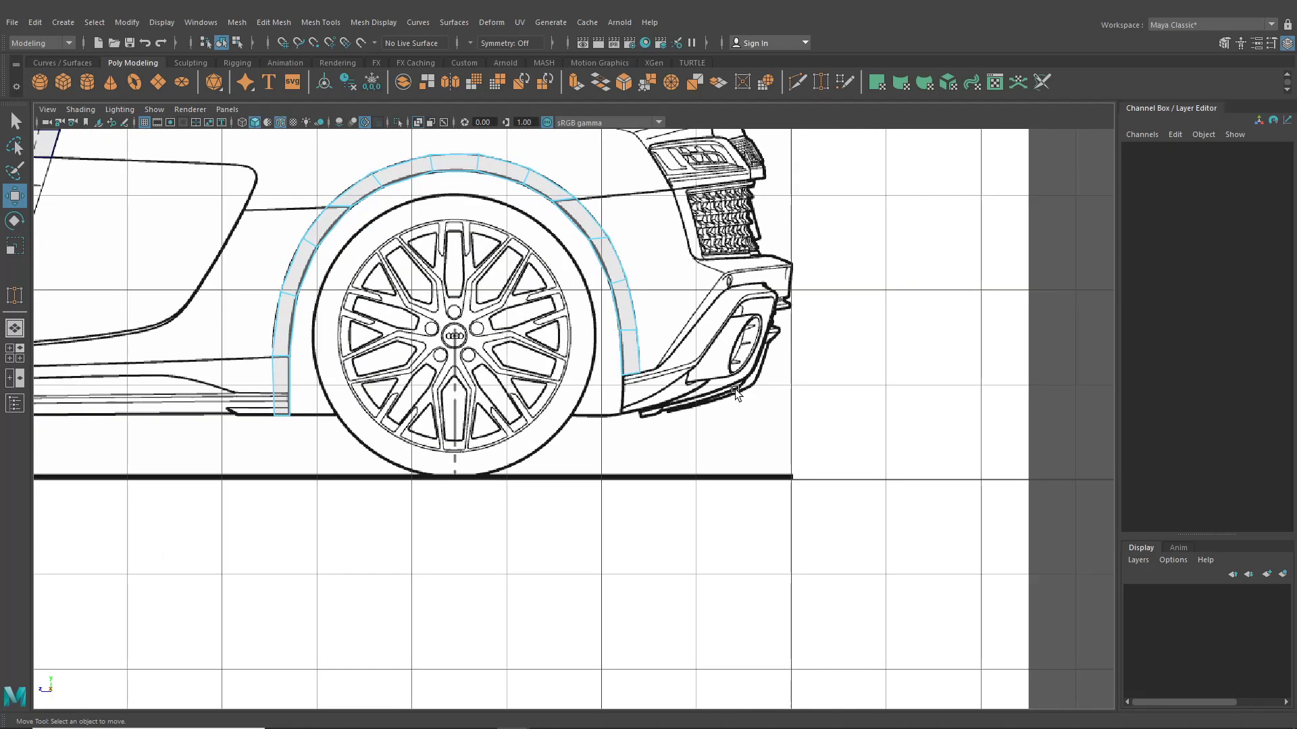
# Step: Adjust the outer corner vertex at the arch's rear end along the bumper line in vertex mode
pyautogui.scroll(2, 682, 359)
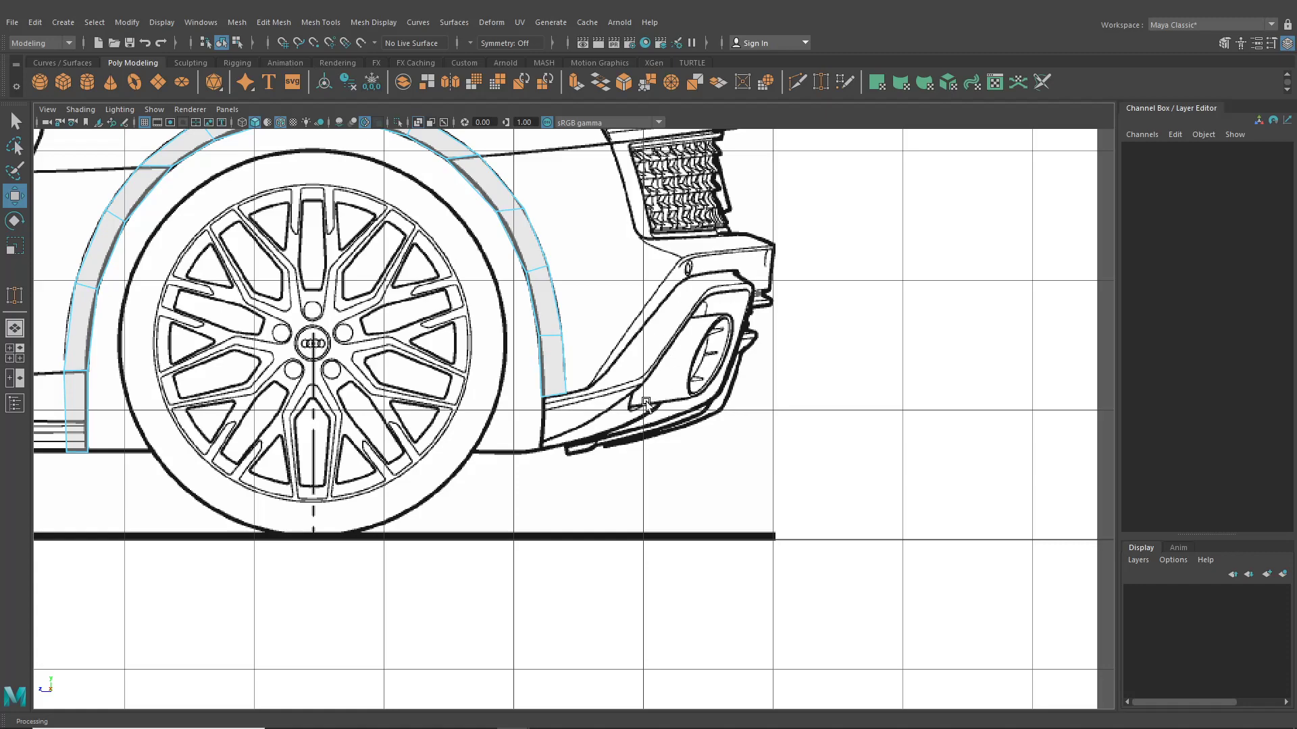
pyautogui.scroll(3, 645, 403)
pyautogui.moveTo(554, 317); pyautogui.dragTo(497, 319, button='right')
pyautogui.scroll(2, 552, 352)
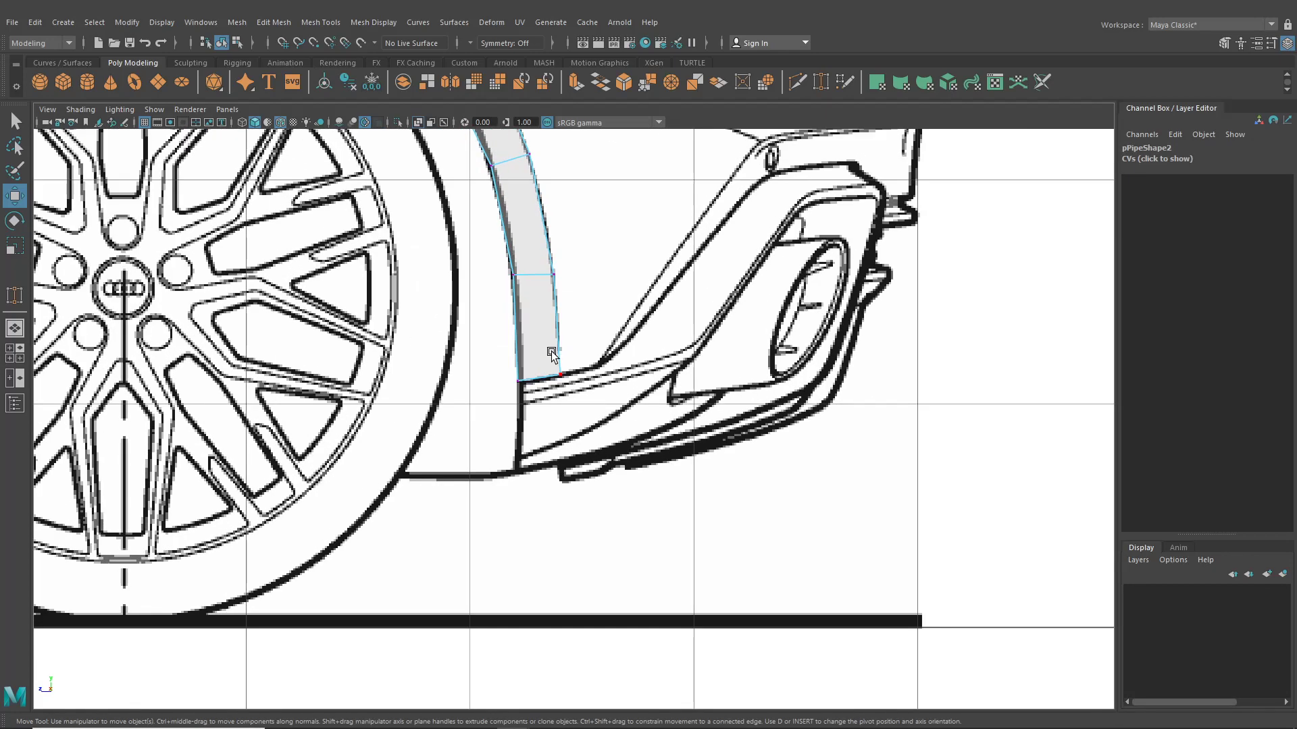
pyautogui.moveTo(560, 374); pyautogui.dragTo(513, 375)
# Step: Examine the finished side profile of the arch against the front wheel arch, the blueprint and the perspective model
pyautogui.scroll(-10, 507, 379)
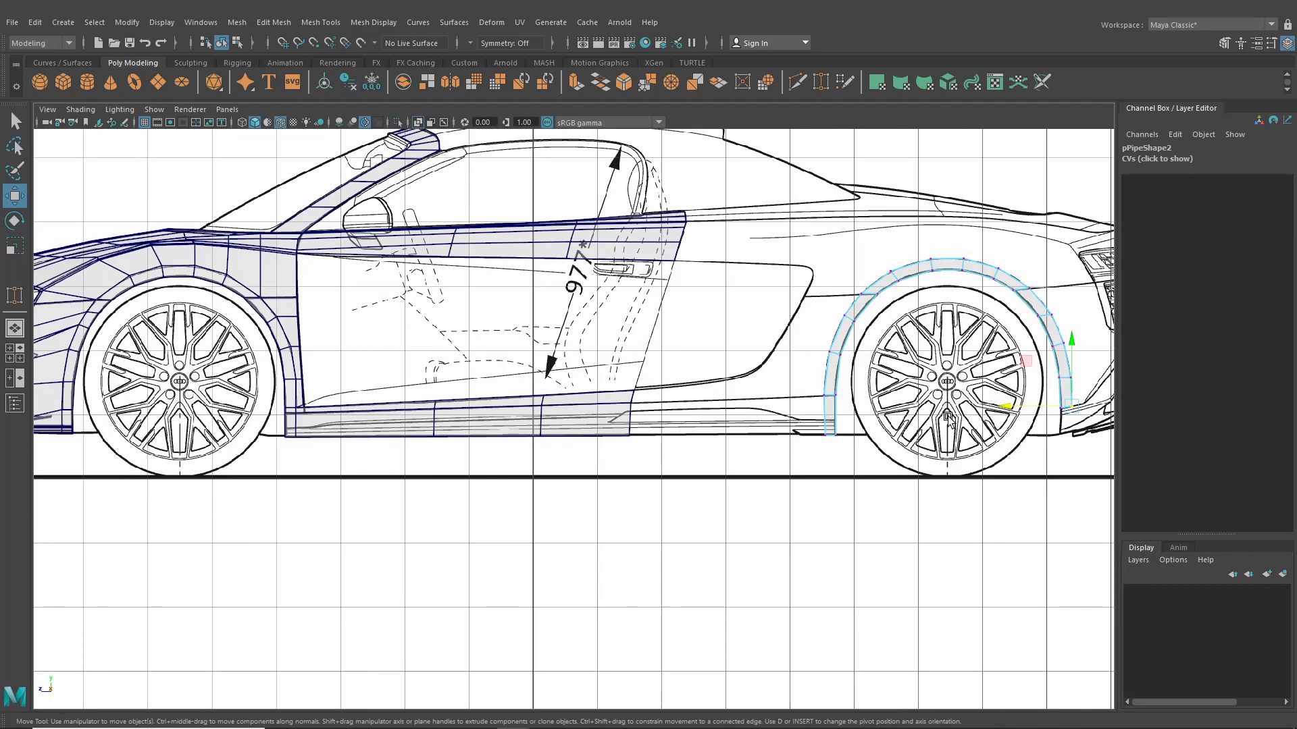
pyautogui.scroll(5, 686, 424)
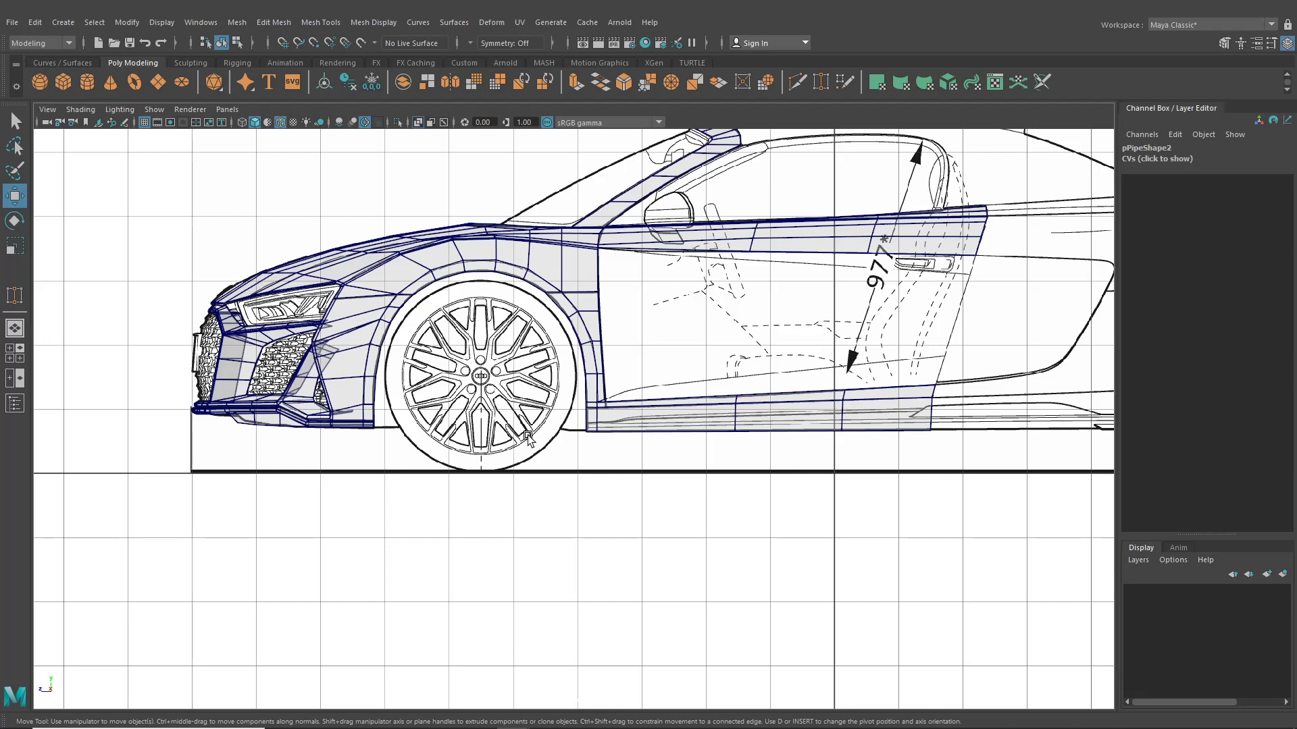
pyautogui.keyDown('alt'); pyautogui.moveTo(825, 406); pyautogui.dragTo(454, 409, button='middle'); pyautogui.keyUp('alt')
pyautogui.keyDown('alt'); pyautogui.moveTo(886, 359); pyautogui.dragTo(705, 382, button='middle'); pyautogui.keyUp('alt')
pyautogui.scroll(2, 705, 382)
pyautogui.scroll(-3, 706, 383)
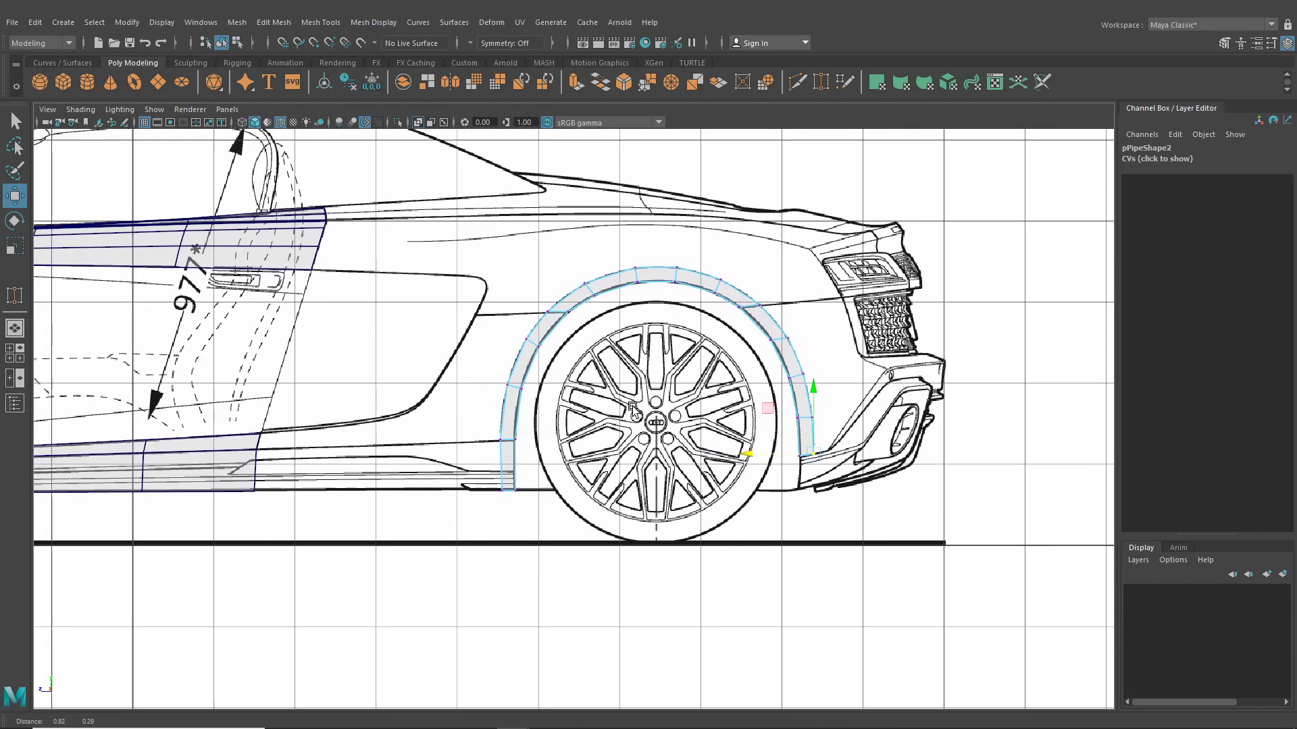
pyautogui.click(15, 328)
pyautogui.keyDown('alt'); pyautogui.moveTo(176, 343); pyautogui.dragTo(148, 332); pyautogui.keyUp('alt')
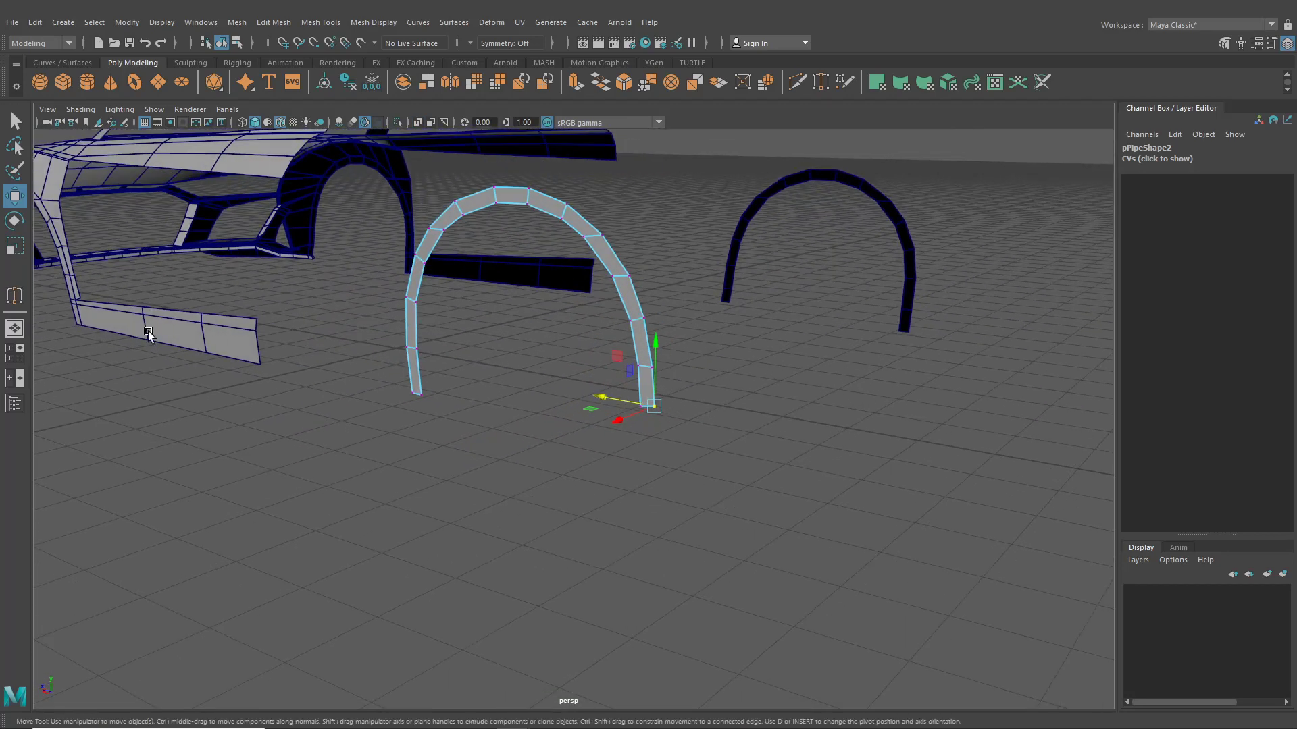
# Step: Show four views, switch the front view to the rear orthographic view, and frame the arch's lower end there
pyautogui.click(15, 352)
pyautogui.click(227, 415)
pyautogui.moveTo(256, 453)
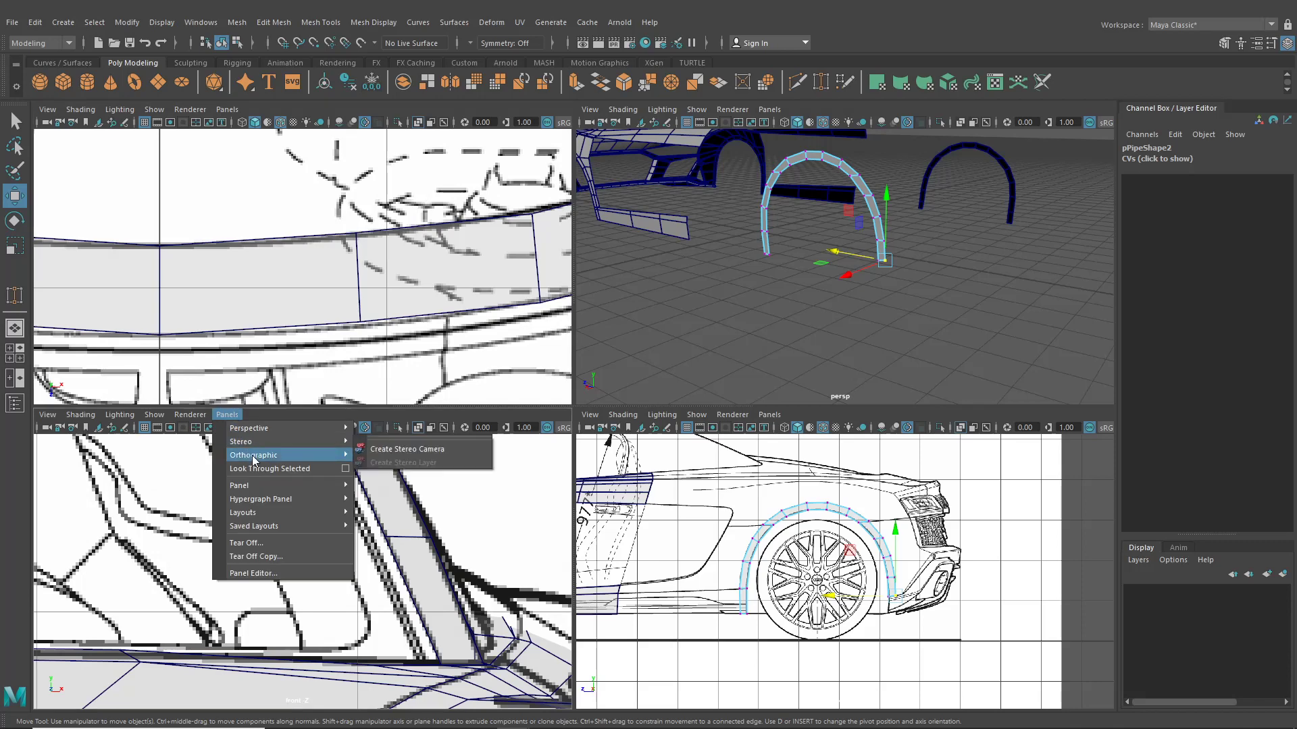
pyautogui.click(382, 461)
pyautogui.scroll(4, 359, 549)
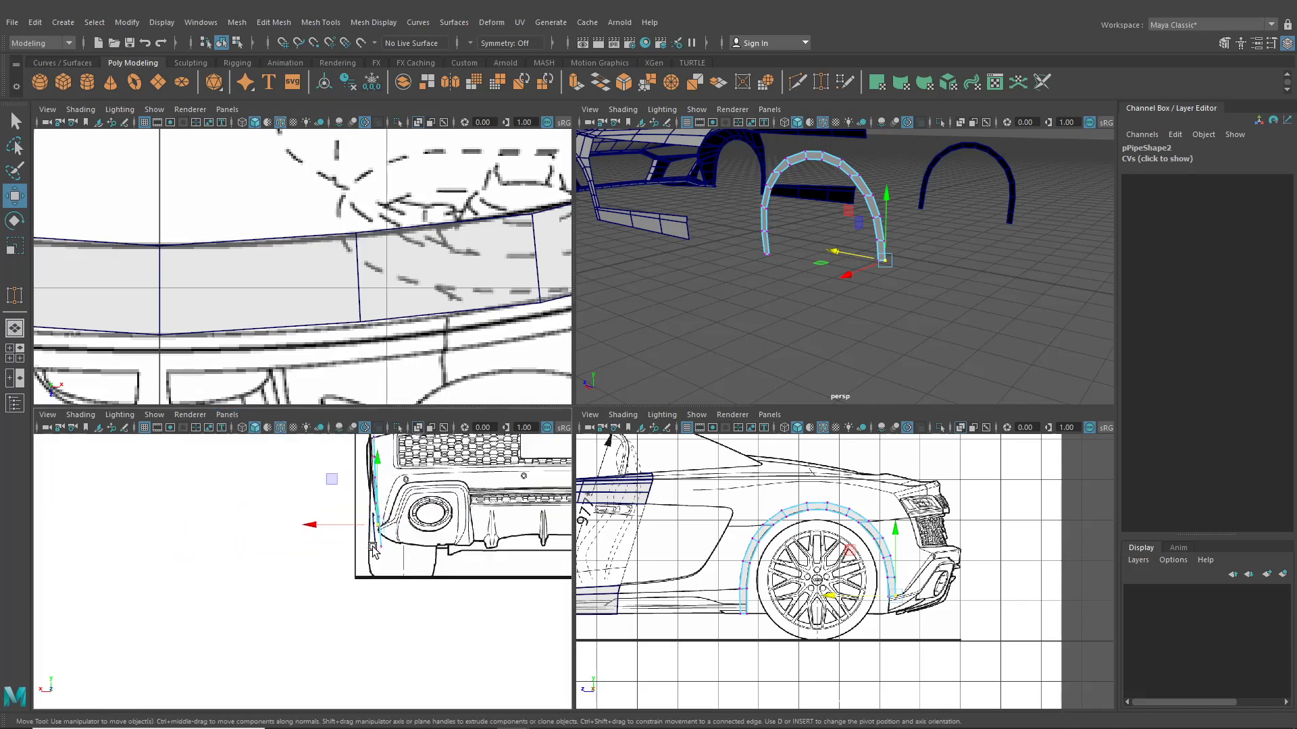
pyautogui.keyDown('alt'); pyautogui.moveTo(454, 512); pyautogui.dragTo(424, 551, button='middle'); pyautogui.keyUp('alt')
pyautogui.scroll(6, 426, 547)
pyautogui.scroll(3, 461, 480)
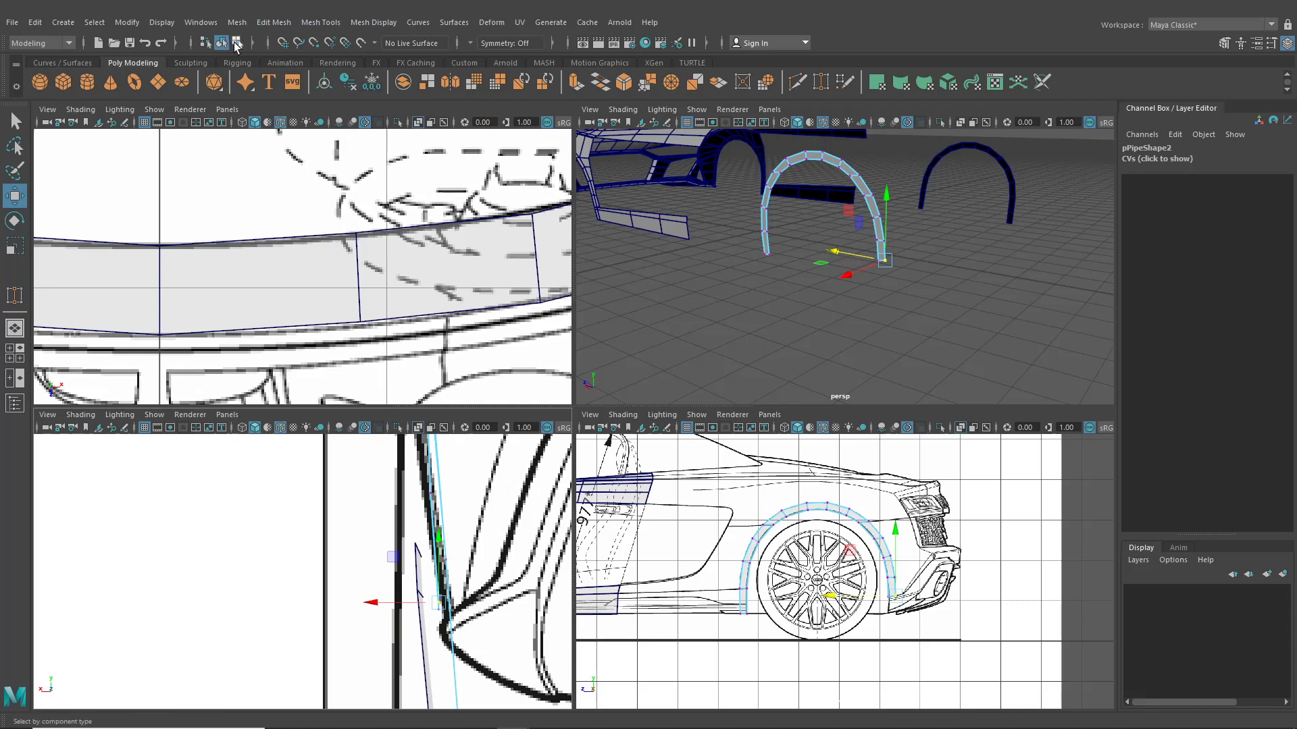
# Step: Move the whole arch outward along X to 3.812 so it meets the body outline in the top-view blueprint
pyautogui.click(235, 44)
pyautogui.click(223, 43)
pyautogui.scroll(-10, 428, 252)
pyautogui.keyDown('alt'); pyautogui.moveTo(434, 250); pyautogui.dragTo(437, 378, button='middle'); pyautogui.keyUp('alt')
pyautogui.scroll(4, 414, 348)
pyautogui.keyDown('alt'); pyautogui.moveTo(402, 348); pyautogui.dragTo(341, 227, button='middle'); pyautogui.keyUp('alt')
pyautogui.keyDown('alt'); pyautogui.moveTo(410, 287); pyautogui.dragTo(391, 277, button='middle'); pyautogui.keyUp('alt')
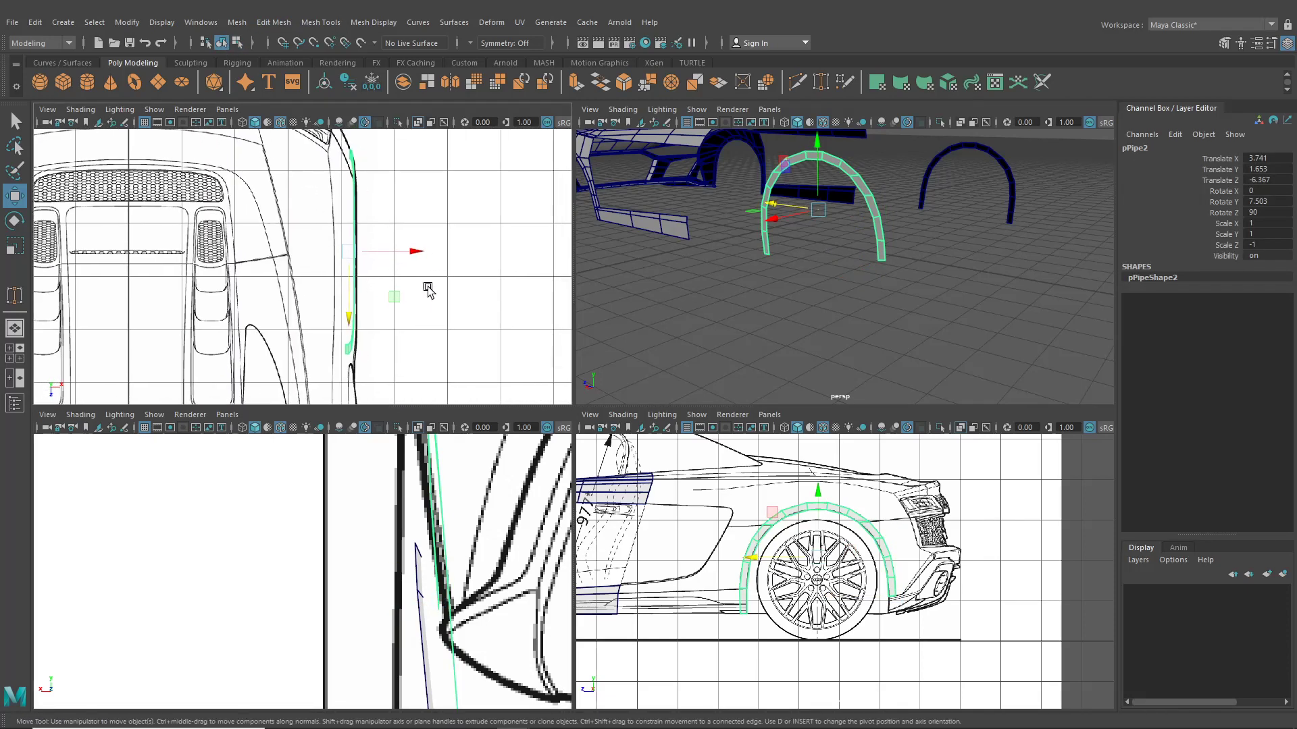
pyautogui.scroll(5, 427, 290)
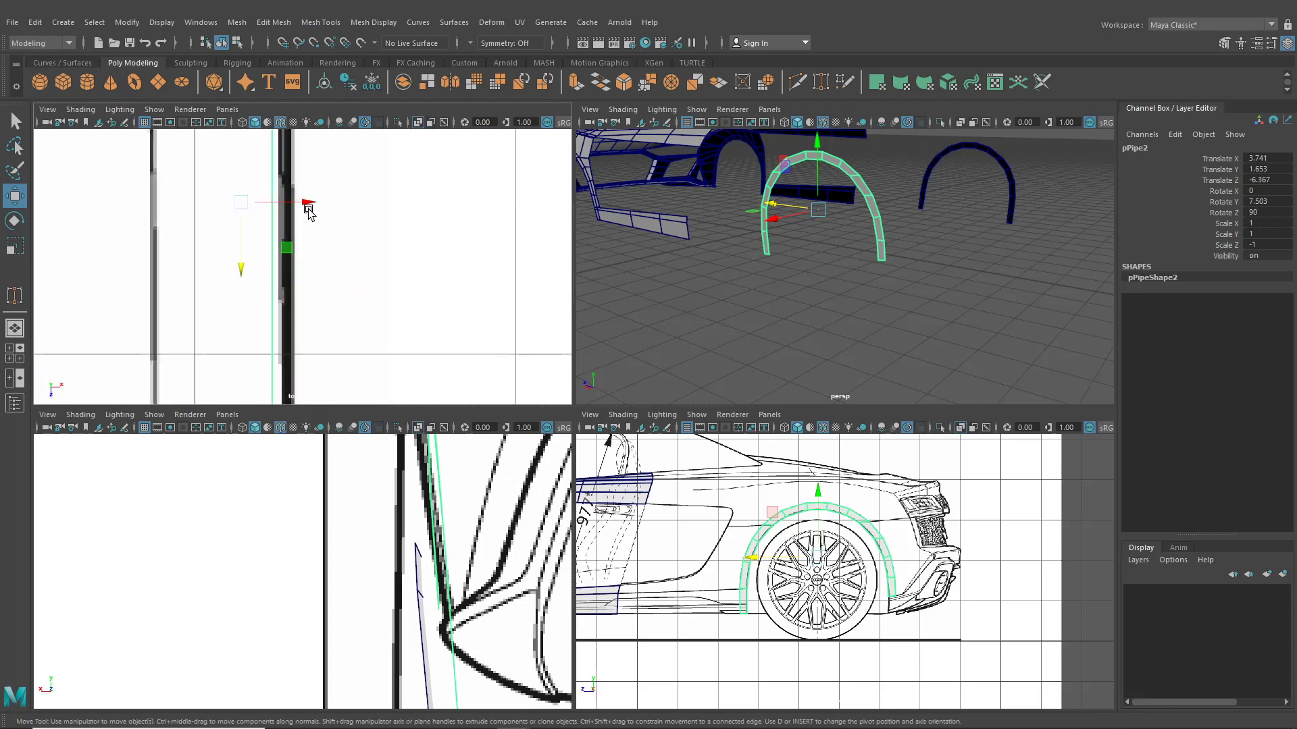
pyautogui.moveTo(308, 211); pyautogui.dragTo(333, 208)
pyautogui.scroll(-5, 347, 230)
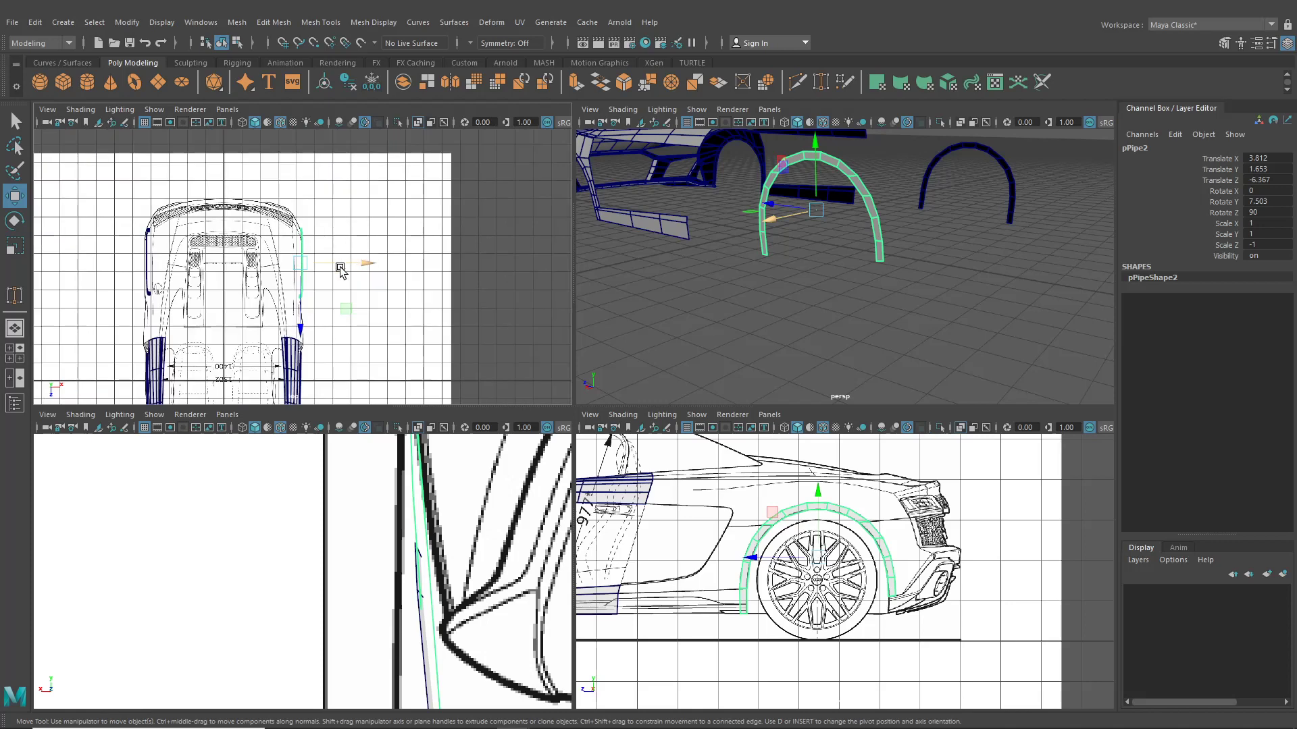
pyautogui.scroll(5, 341, 271)
pyautogui.scroll(-2, 338, 180)
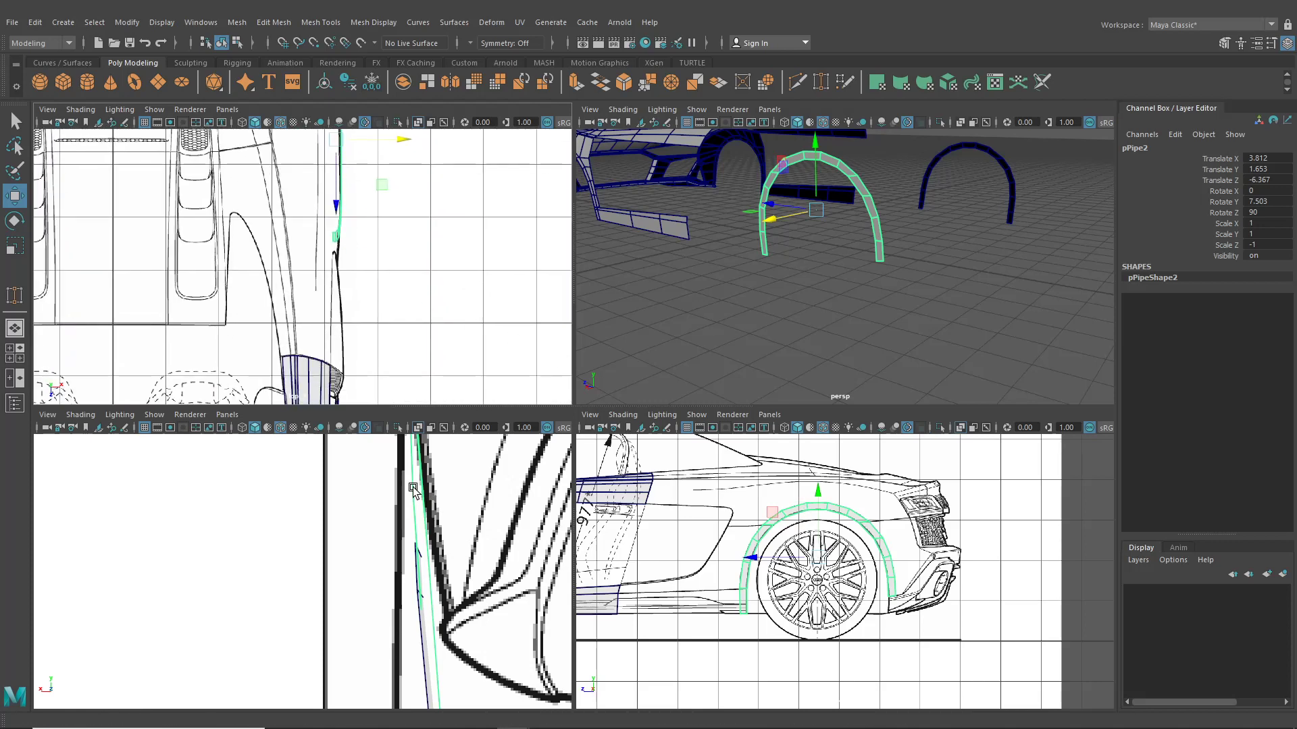
# Step: In vertex mode, move the vertices at the arch's rear lower end inward along X to the bumper edge in the rear blueprint
pyautogui.moveTo(845, 499); pyautogui.dragTo(815, 220, button='right')
pyautogui.click(834, 241)
pyautogui.keyDown('alt'); pyautogui.moveTo(486, 547); pyautogui.dragTo(511, 491, button='middle'); pyautogui.keyUp('alt')
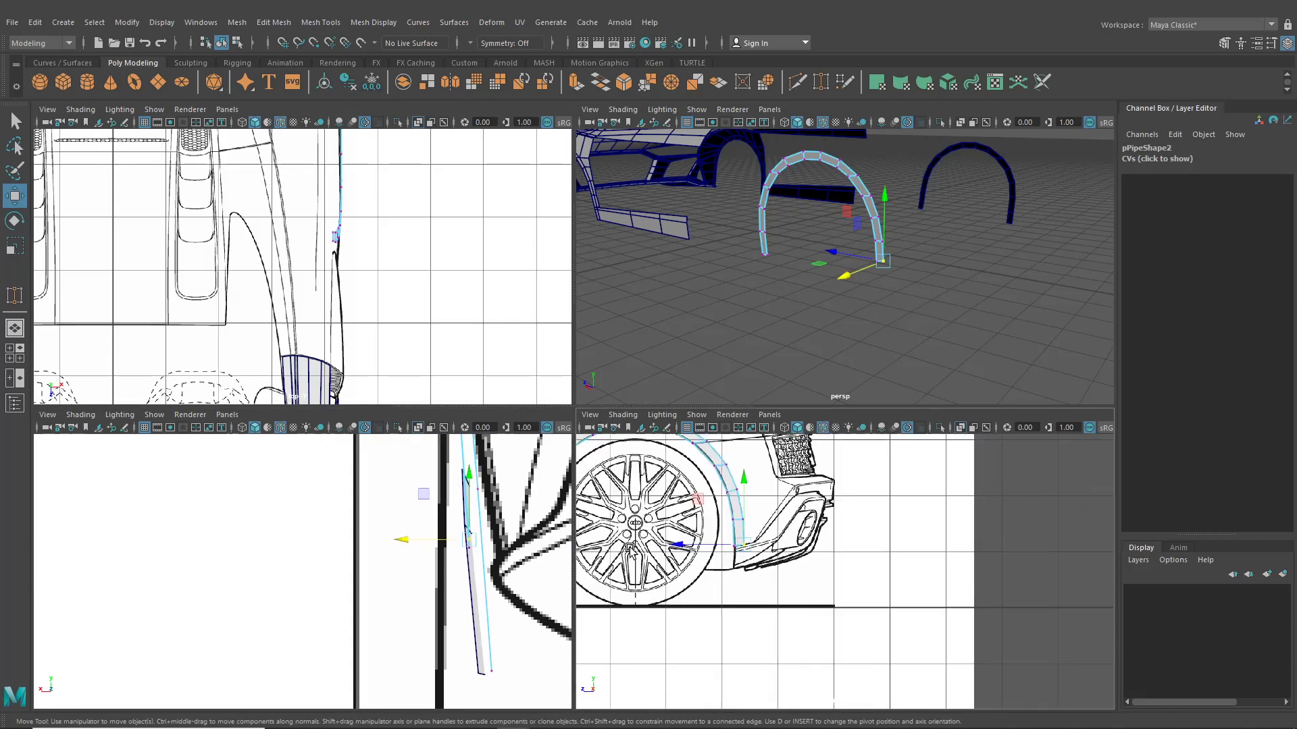
pyautogui.moveTo(766, 556); pyautogui.dragTo(694, 529)
pyautogui.scroll(4, 422, 534)
pyautogui.keyDown('alt'); pyautogui.moveTo(399, 547); pyautogui.dragTo(272, 561, button='middle'); pyautogui.keyUp('alt')
pyautogui.scroll(-8, 272, 561)
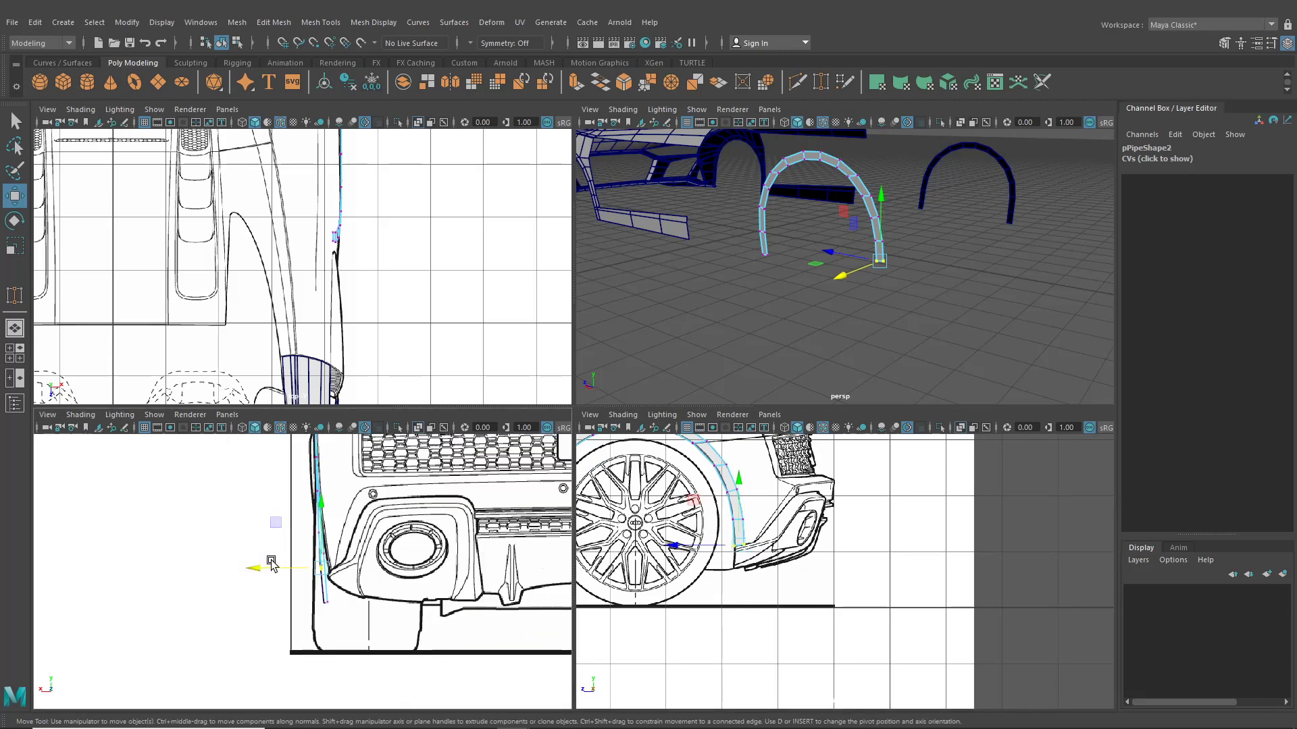
pyautogui.keyDown('alt'); pyautogui.moveTo(272, 562); pyautogui.dragTo(506, 703, button='right'); pyautogui.keyUp('alt')
pyautogui.moveTo(322, 585); pyautogui.dragTo(362, 600)
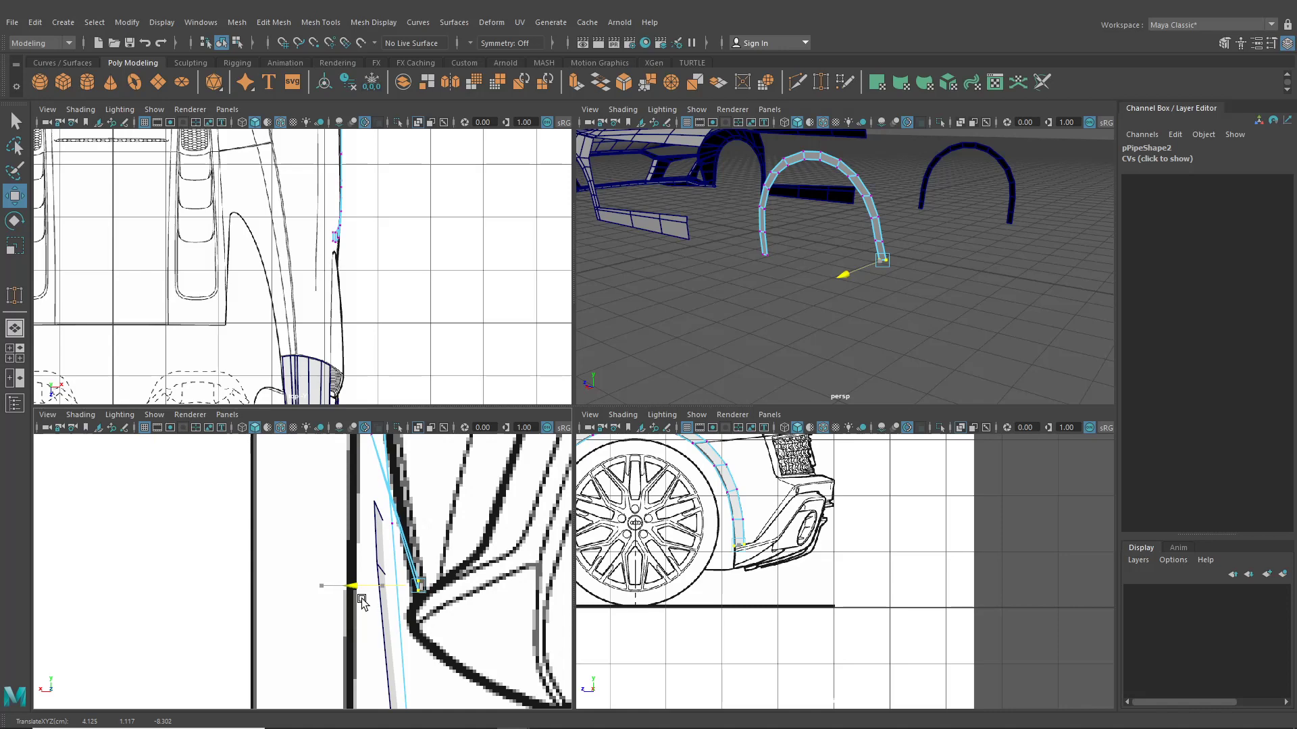
# Step: Shift the next two vertex rows up the arch's rear leg inward along X to follow the body outline in the rear view
pyautogui.moveTo(721, 511); pyautogui.dragTo(753, 530)
pyautogui.keyDown('alt'); pyautogui.moveTo(346, 512); pyautogui.dragTo(347, 599, button='middle'); pyautogui.keyUp('alt')
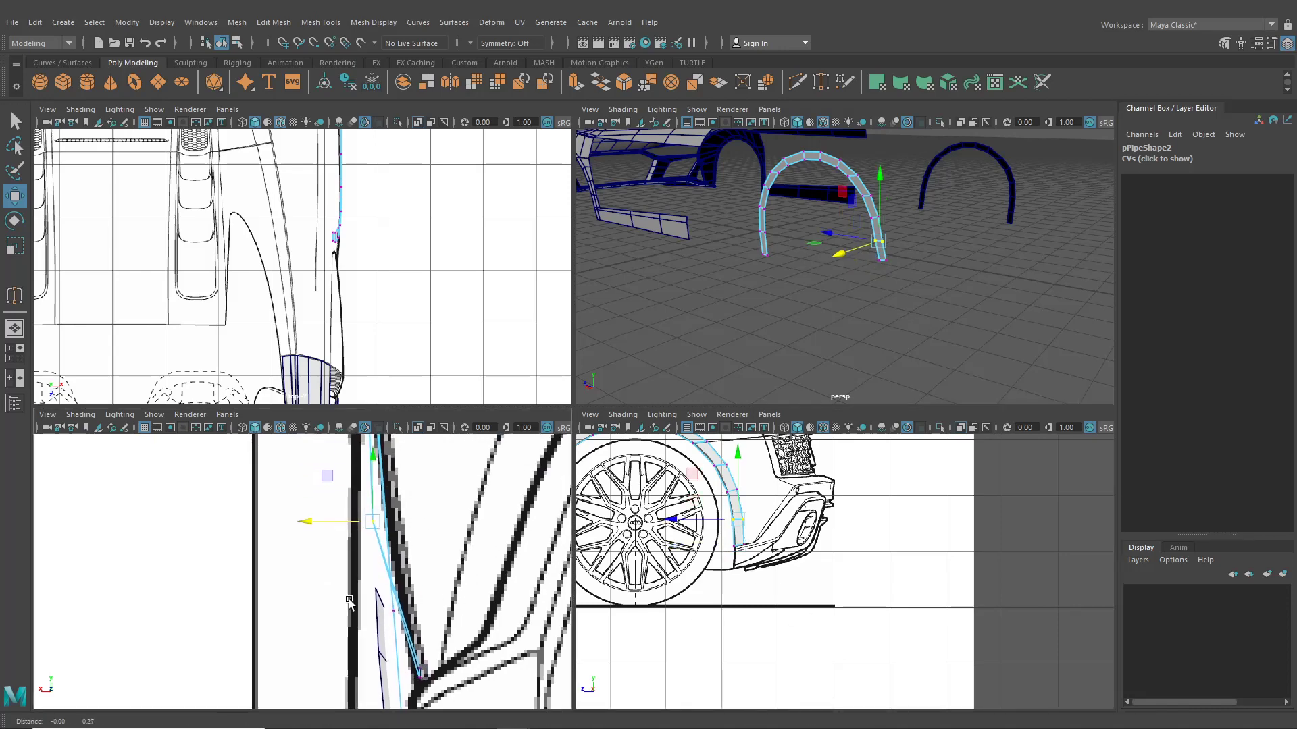
pyautogui.moveTo(301, 522); pyautogui.dragTo(313, 523)
pyautogui.scroll(2, 770, 531)
pyautogui.moveTo(718, 510); pyautogui.dragTo(751, 531)
pyautogui.keyDown('alt'); pyautogui.moveTo(399, 490); pyautogui.dragTo(418, 656, button='middle'); pyautogui.keyUp('alt')
pyautogui.moveTo(318, 518); pyautogui.dragTo(322, 518)
pyautogui.keyDown('alt'); pyautogui.moveTo(333, 492); pyautogui.dragTo(322, 666, button='middle'); pyautogui.keyUp('alt')
pyautogui.scroll(2, 795, 522)
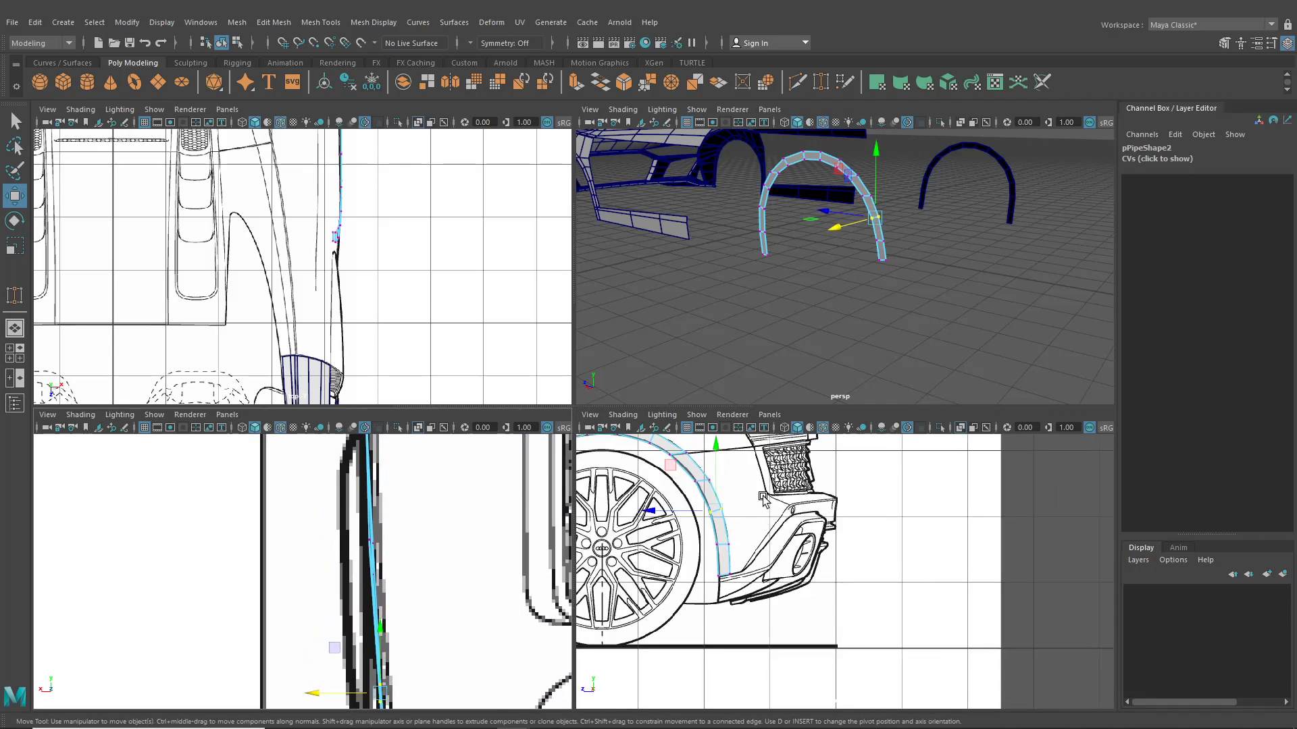
# Step: Fine-tune the upper vertices of the arch's rear leg along X against the body outline in the rear view
pyautogui.click(689, 467)
pyautogui.scroll(-2, 337, 547)
pyautogui.scroll(2, 334, 547)
pyautogui.moveTo(326, 678); pyautogui.dragTo(328, 678)
pyautogui.click(663, 450)
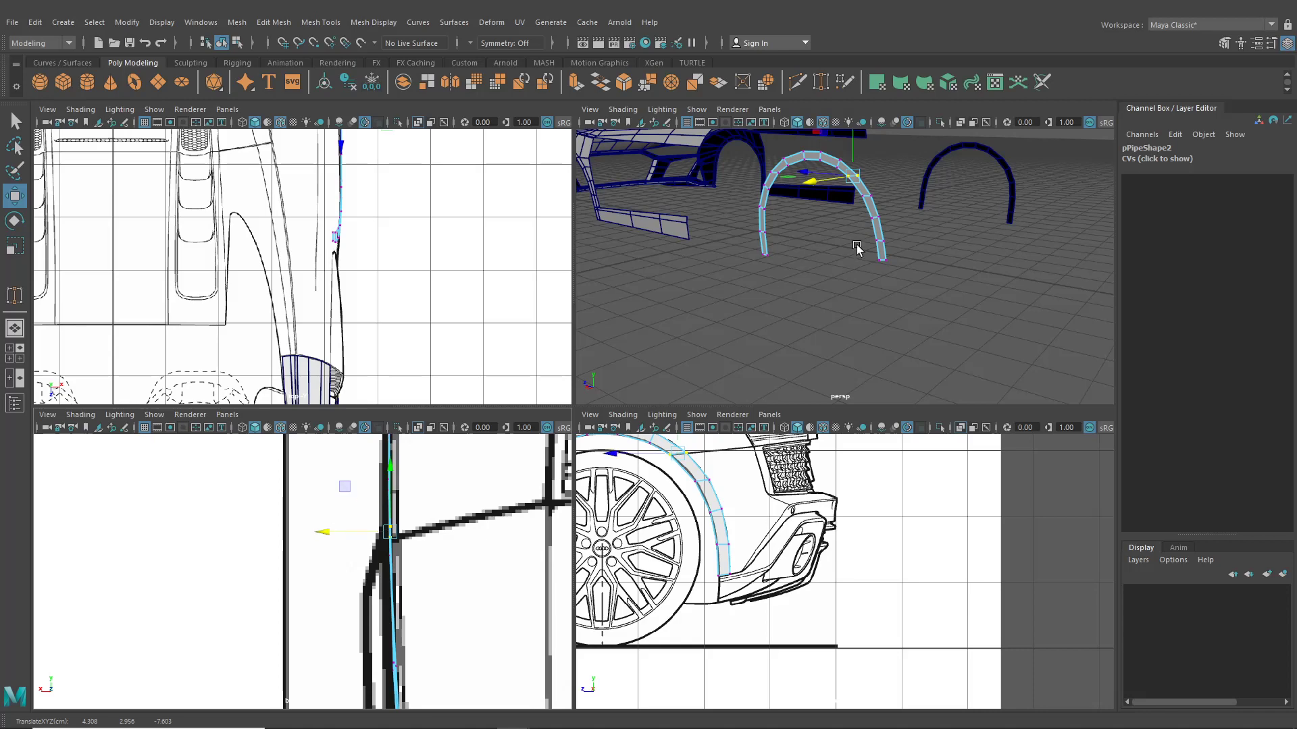
# Step: Nudge a vertex pair on the arch strip along X in the perspective view to smooth the strip's curve
pyautogui.press('space')
pyautogui.keyDown('alt'); pyautogui.moveTo(811, 339); pyautogui.dragTo(725, 368); pyautogui.keyUp('alt')
pyautogui.keyDown('alt'); pyautogui.moveTo(725, 368); pyautogui.dragTo(826, 377, button='middle'); pyautogui.keyUp('alt')
pyautogui.scroll(1, 826, 377)
pyautogui.keyDown('alt'); pyautogui.moveTo(459, 345); pyautogui.dragTo(524, 355); pyautogui.keyUp('alt')
pyautogui.click(455, 276)
pyautogui.moveTo(415, 275); pyautogui.dragTo(415, 278)
pyautogui.scroll(-3, 429, 331)
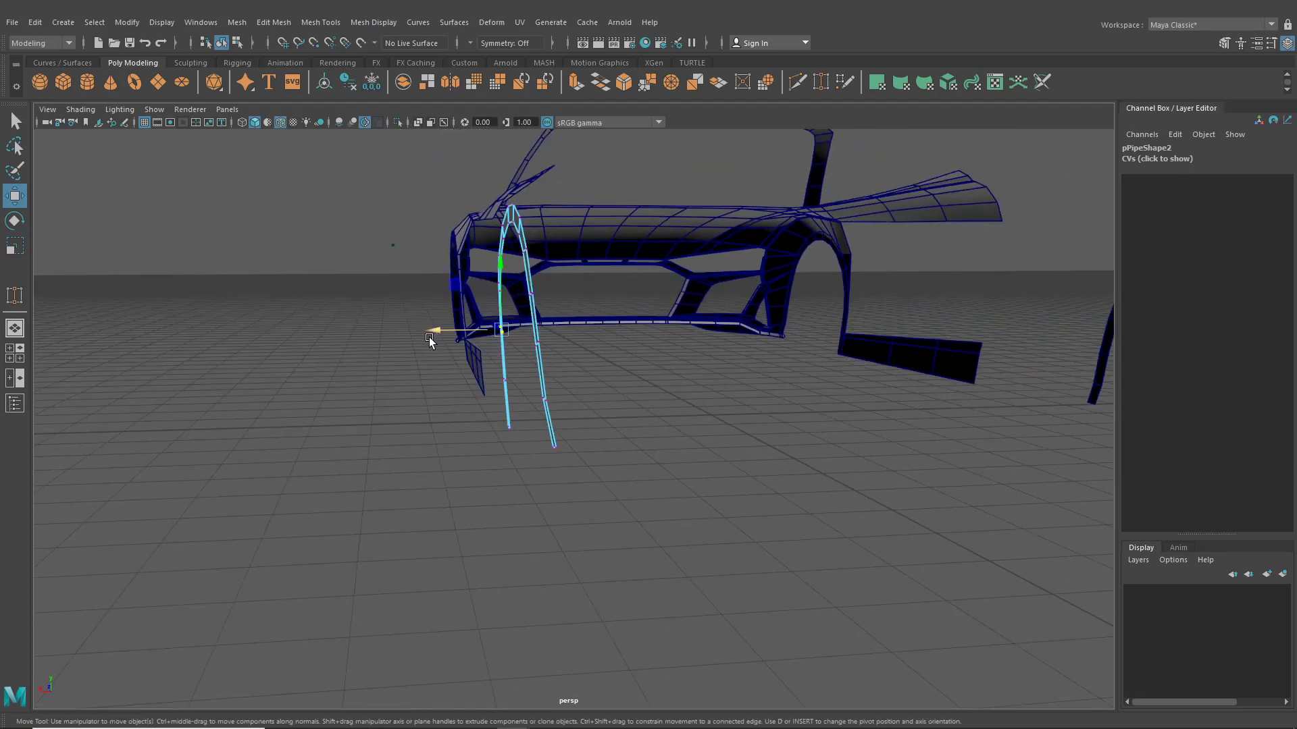
# Step: Return to object mode, deselect the arch, and check its shape against the front body in perspective
pyautogui.keyDown('alt'); pyautogui.moveTo(431, 335); pyautogui.dragTo(541, 345); pyautogui.keyUp('alt')
pyautogui.click(238, 44)
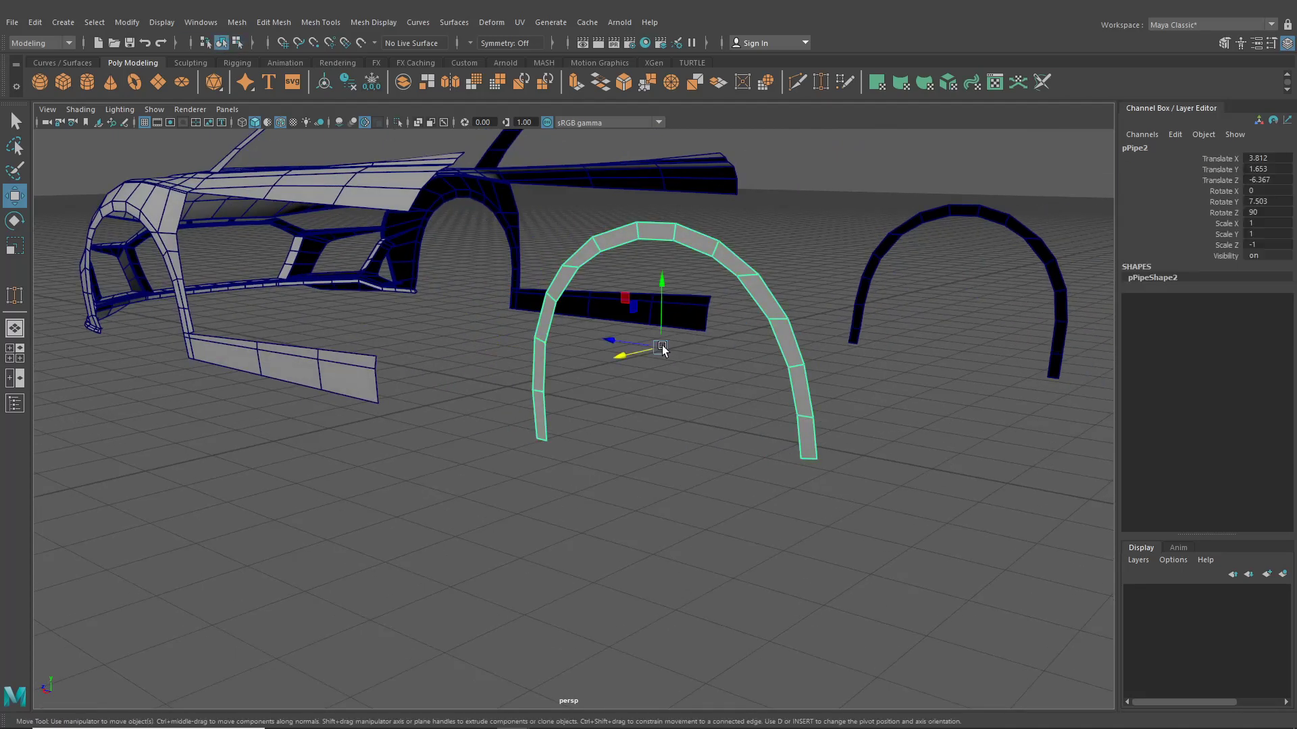
pyautogui.click(663, 344)
pyautogui.keyDown('alt'); pyautogui.moveTo(663, 344); pyautogui.dragTo(808, 385); pyautogui.keyUp('alt')
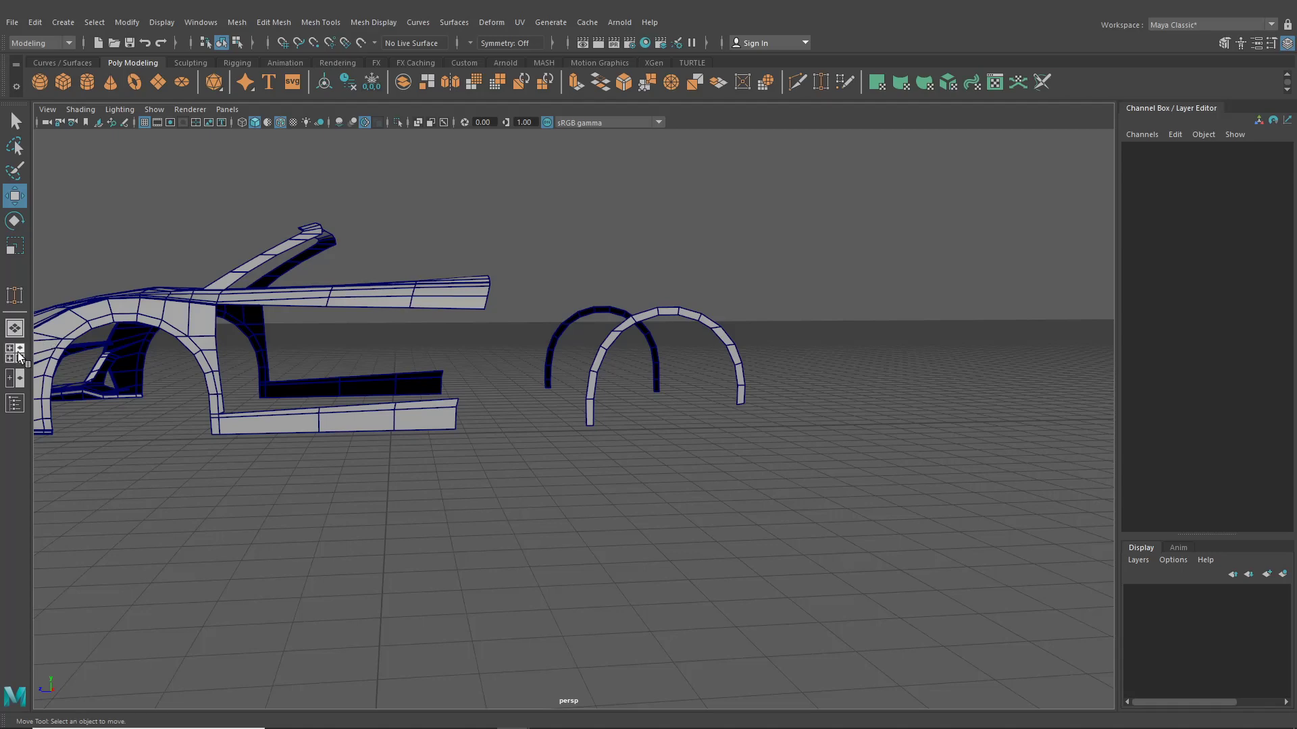
# Step: Examine the area behind the rear wheel in the side blueprint, and compare it with the rear Audi R8 reference photos in the browser
pyautogui.press('space')
pyautogui.press('space')
pyautogui.scroll(3, 501, 268)
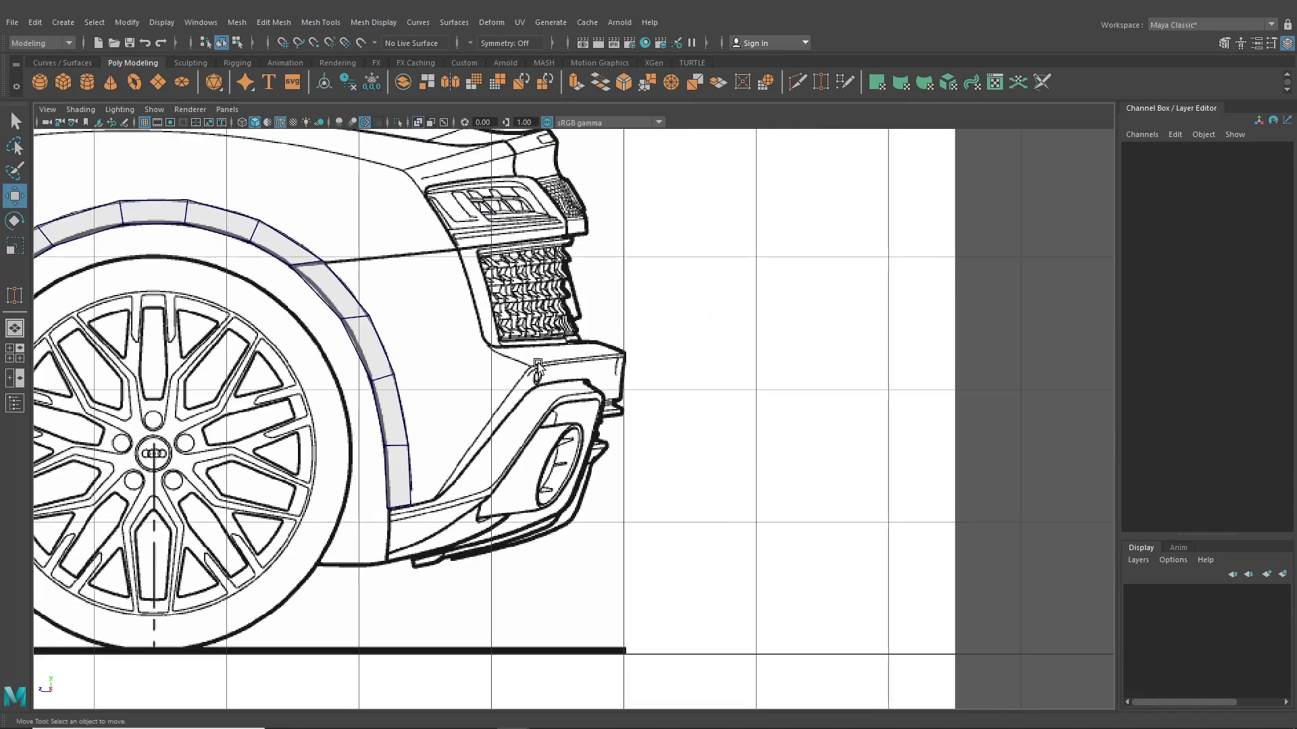
pyautogui.scroll(2, 537, 365)
pyautogui.scroll(3, 496, 331)
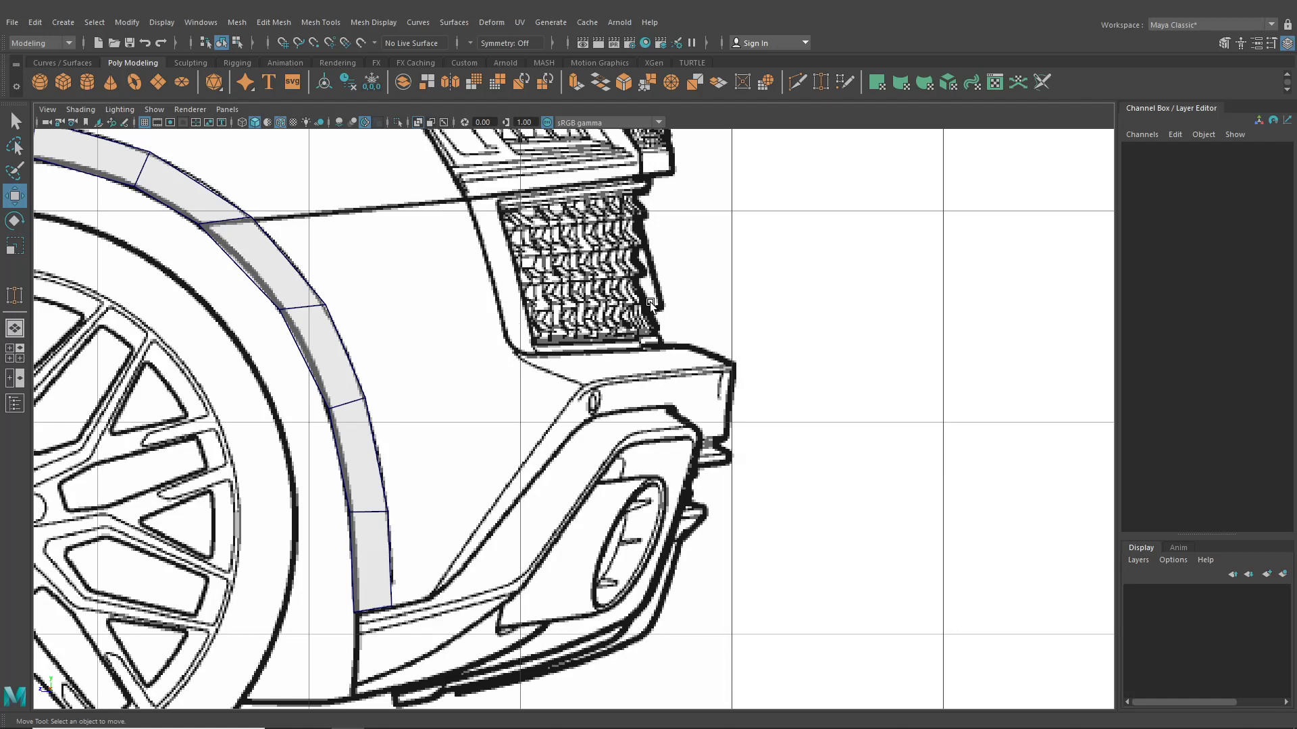
pyautogui.scroll(-2, 650, 302)
pyautogui.scroll(2, 645, 301)
pyautogui.moveTo(1295, 94); pyautogui.dragTo(1136, 126)
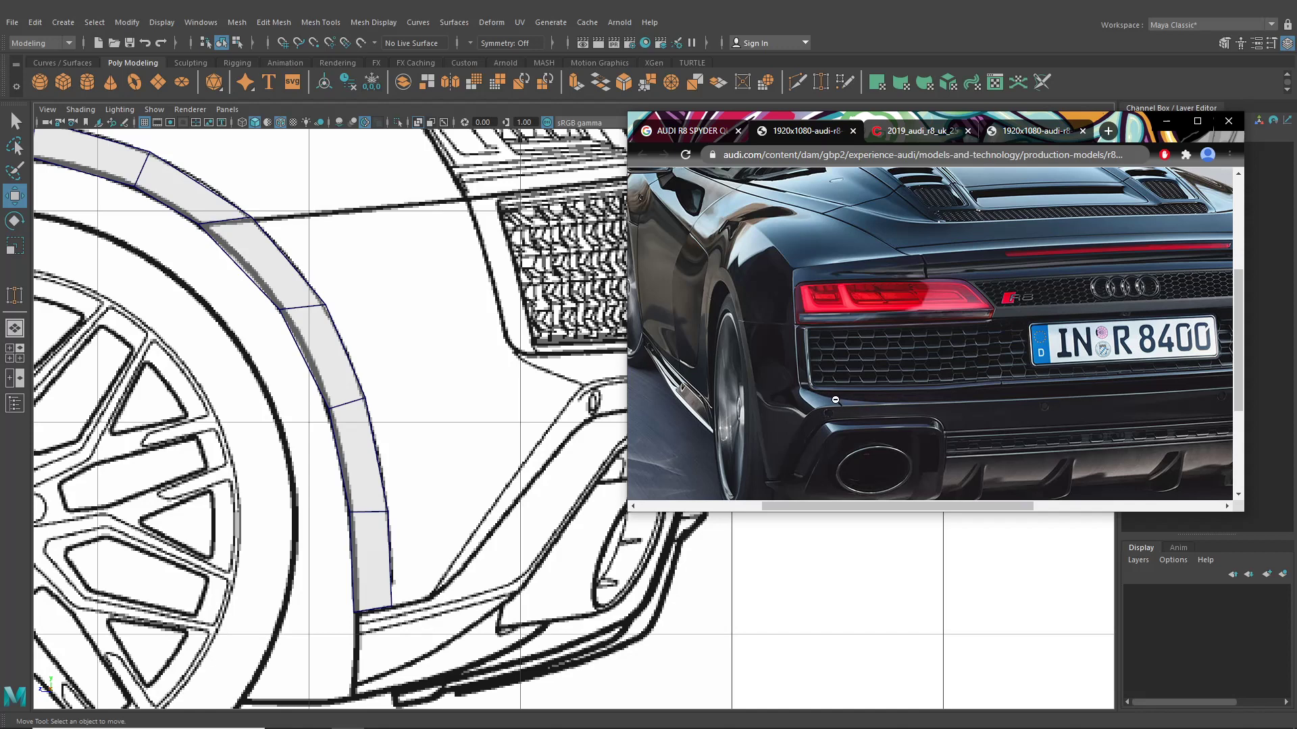
pyautogui.click(894, 123)
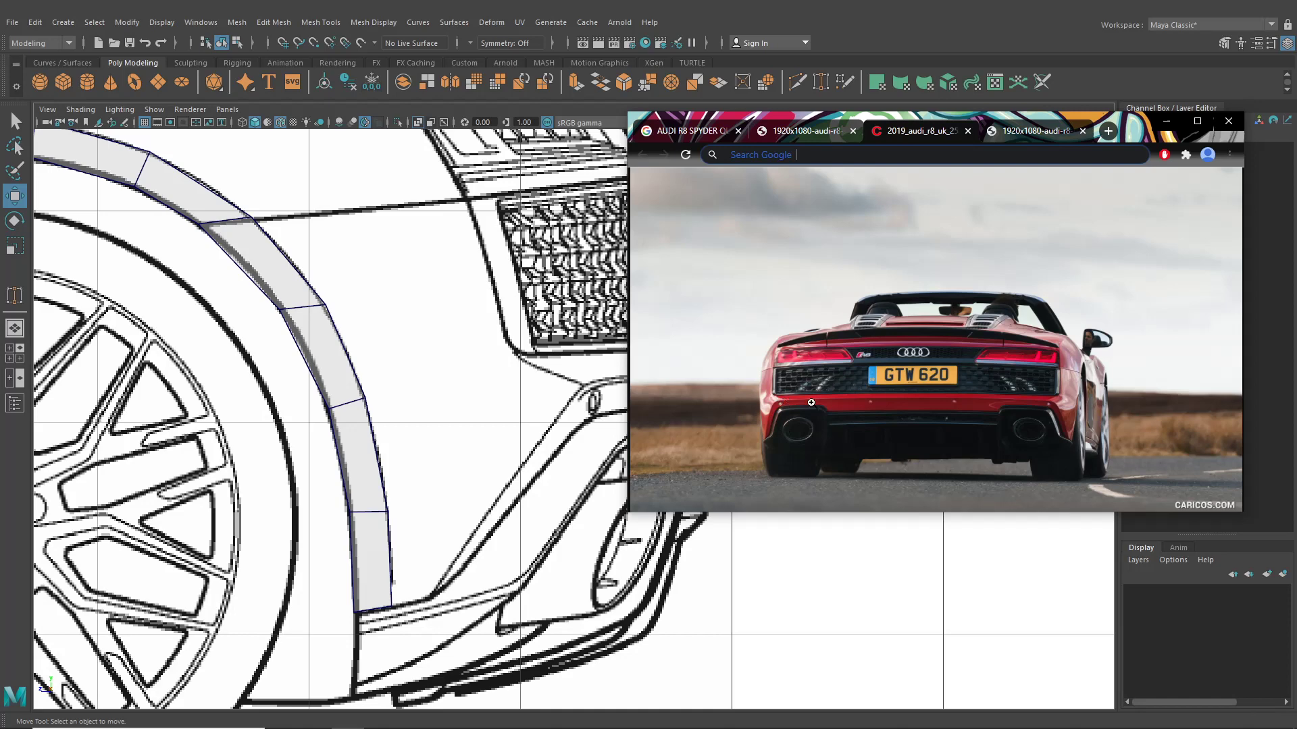
pyautogui.click(1011, 136)
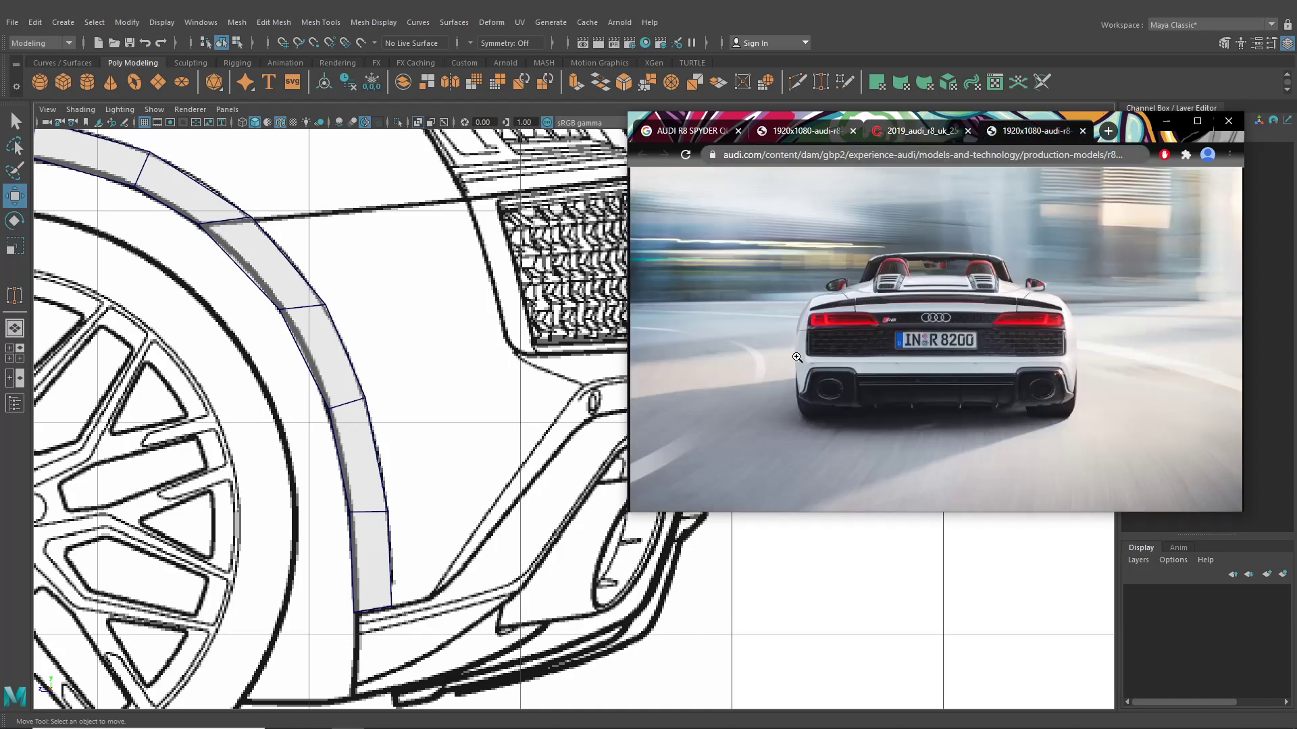
pyautogui.click(1166, 121)
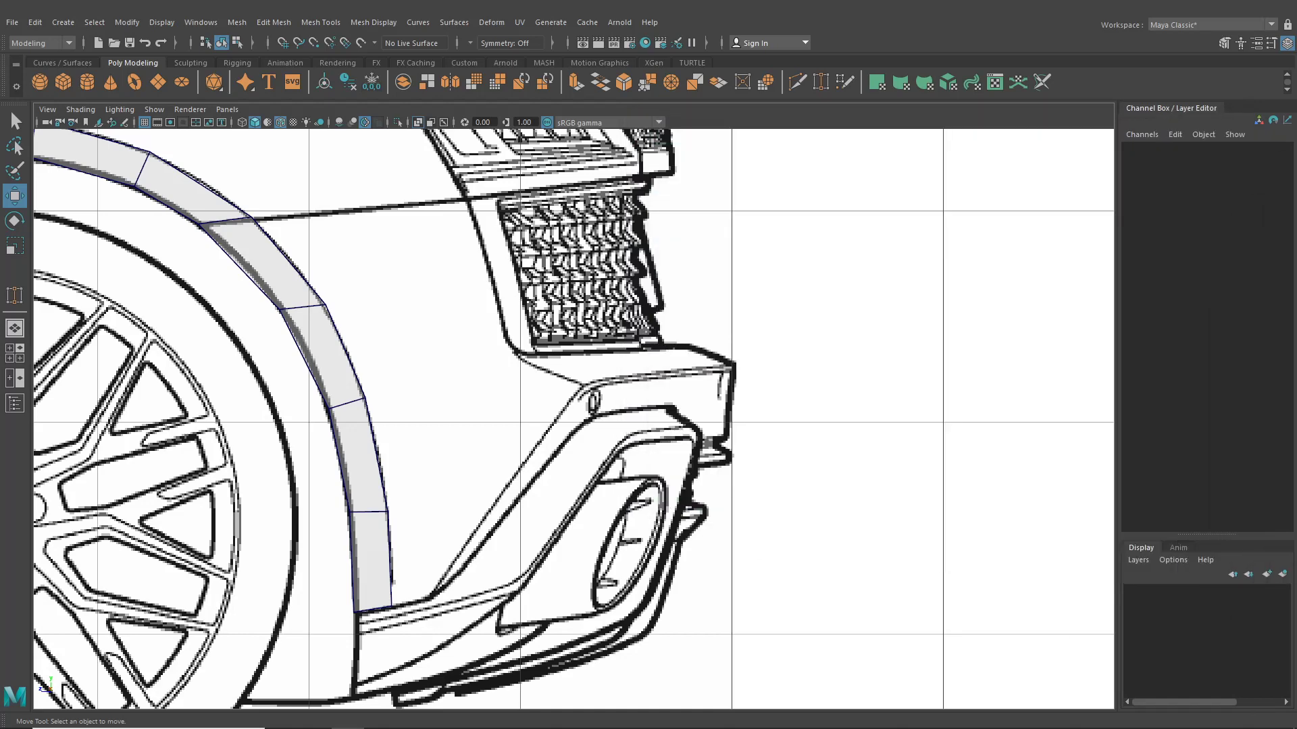
# Step: Extrude the four outer edges of the arch's rear leg toward the bumper, with a Z translation of -0.827
pyautogui.click(282, 278)
pyautogui.moveTo(282, 278); pyautogui.dragTo(283, 239, button='right')
pyautogui.click(295, 274)
pyautogui.keyDown('shift'); pyautogui.click(329, 343); pyautogui.keyUp('shift')
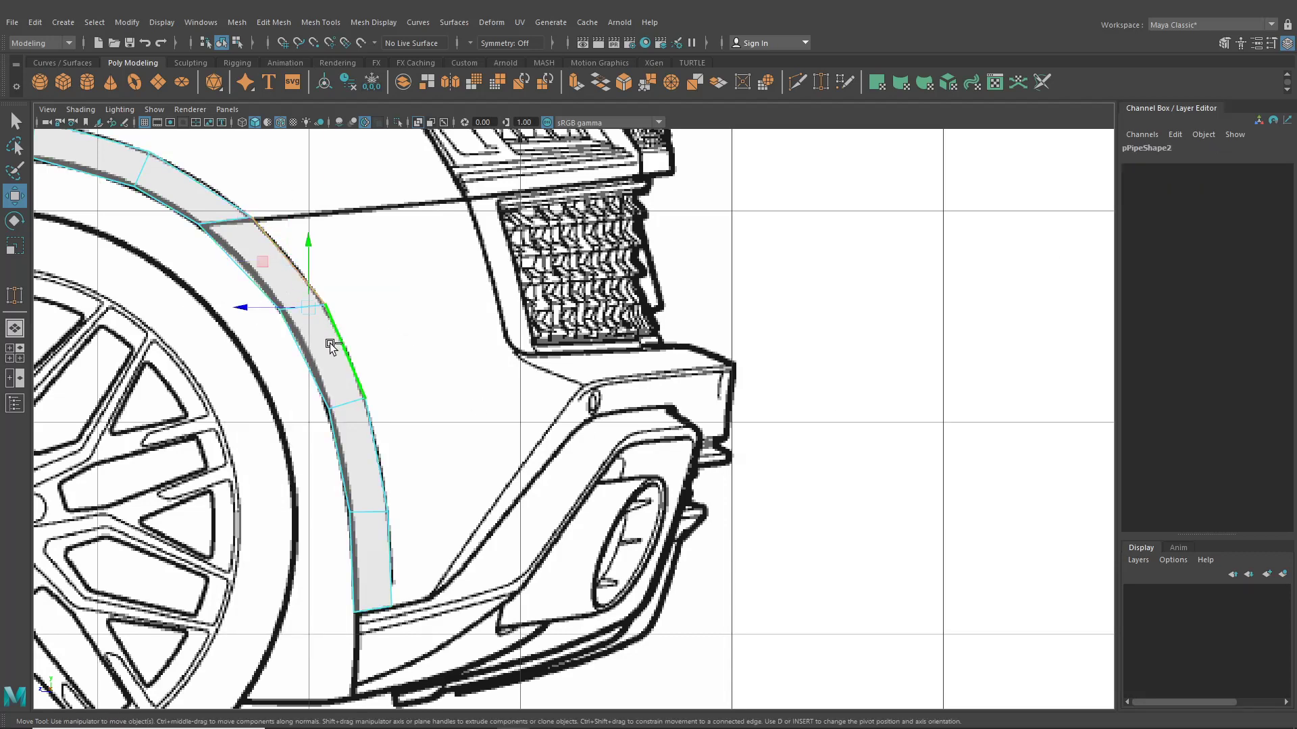
pyautogui.click(377, 473)
pyautogui.click(382, 525)
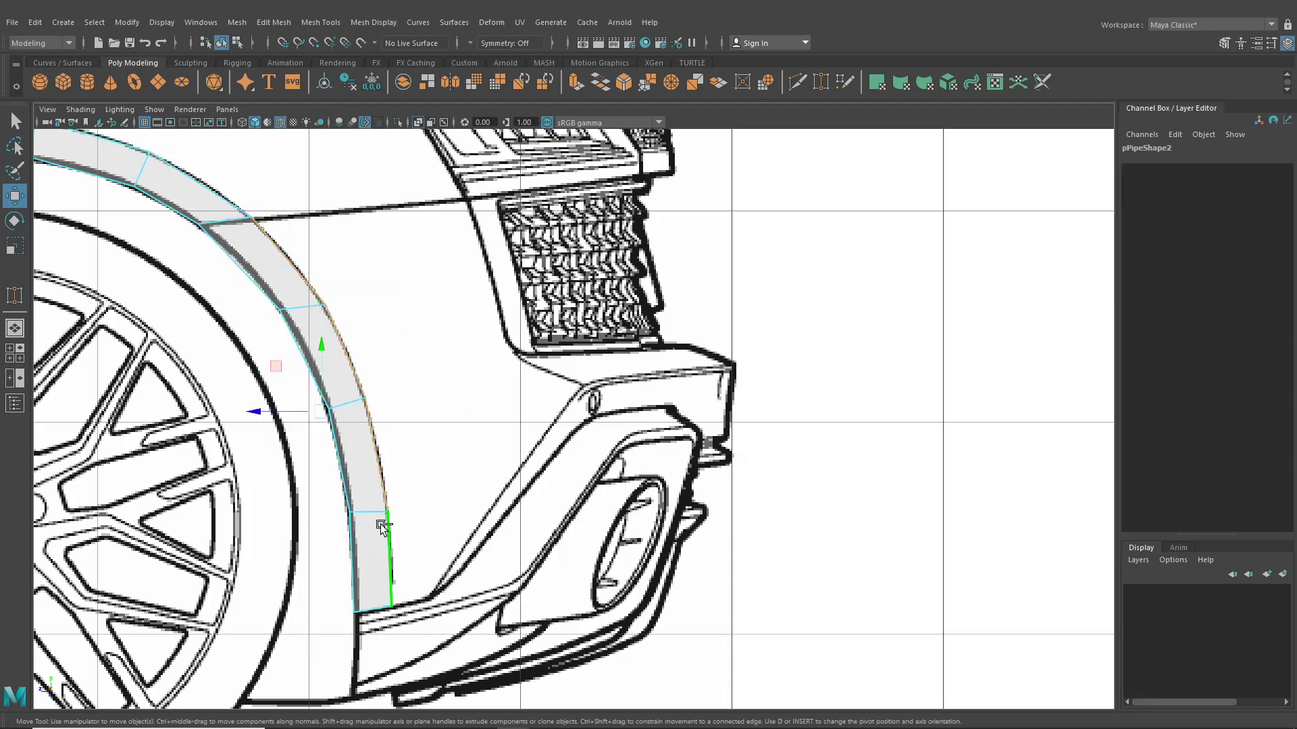
pyautogui.hotkey('ctrl', 'e')
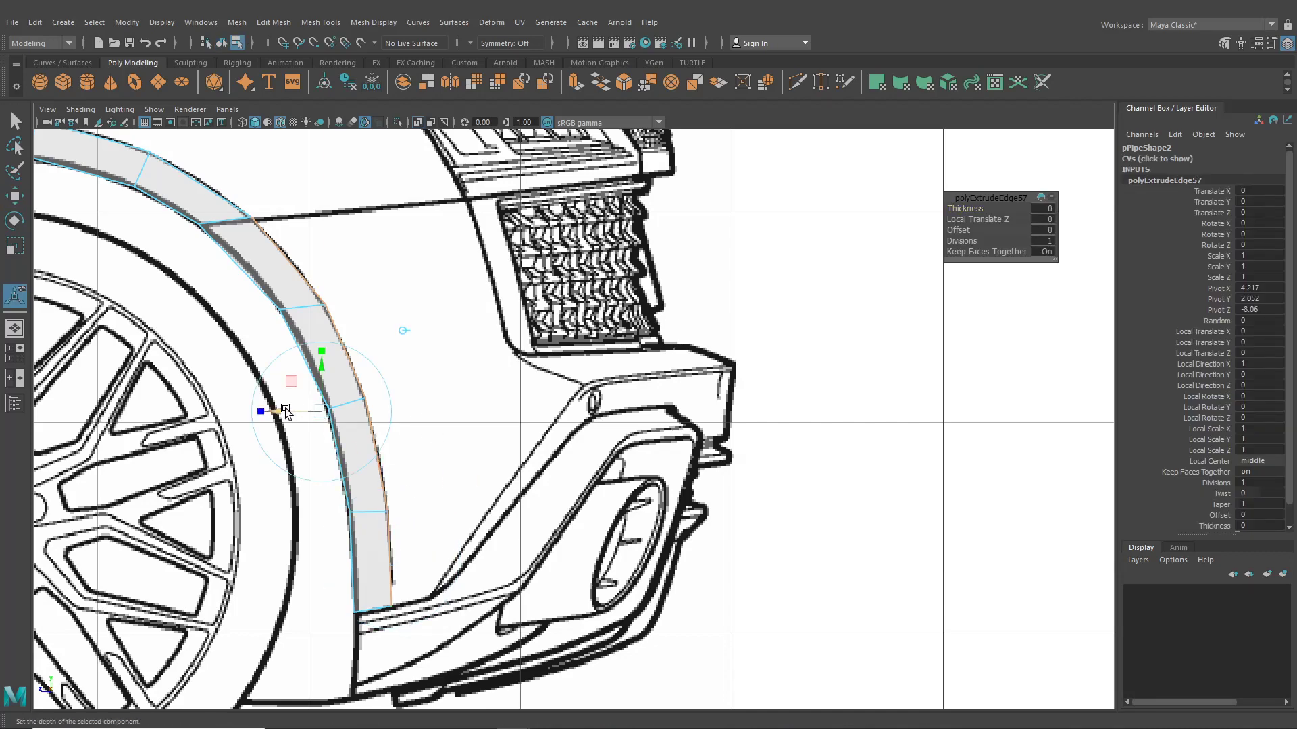
pyautogui.moveTo(285, 407); pyautogui.dragTo(460, 409)
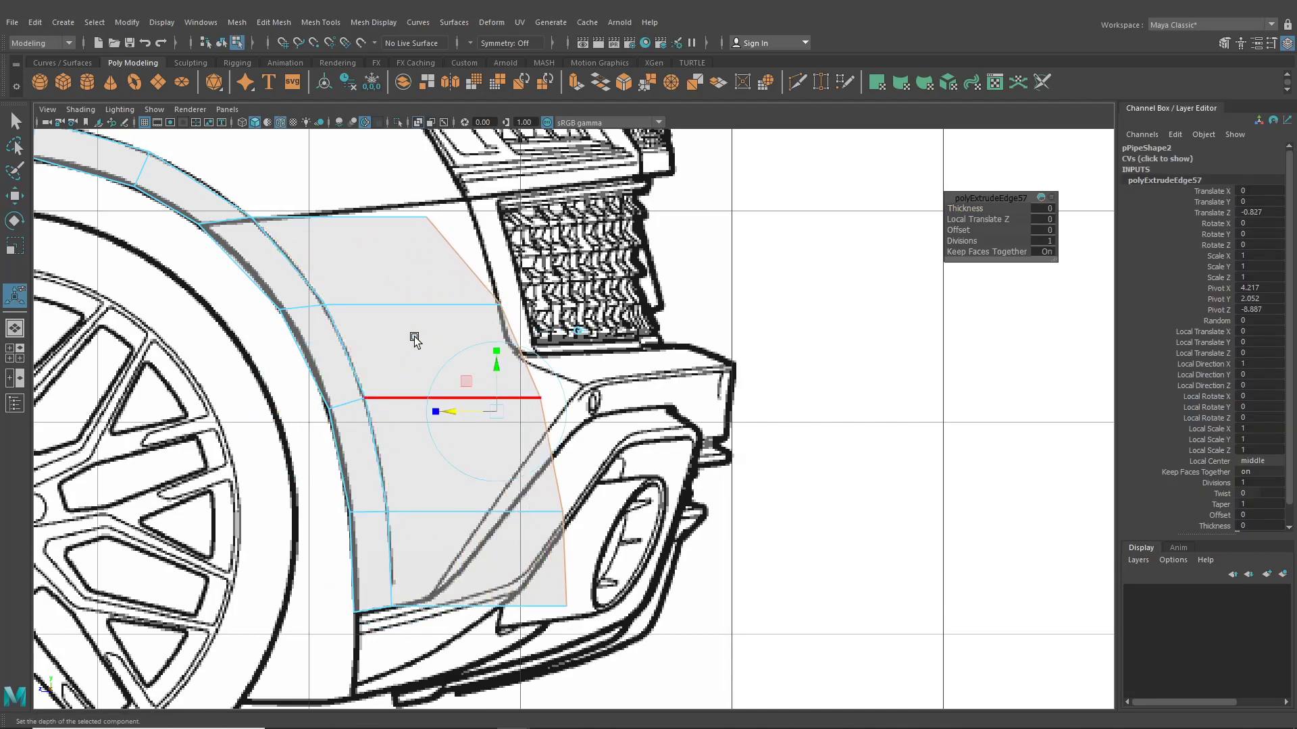
# Step: Move the extruded panel's two upper rear vertices onto the body seam and the line beside the taillight grille
pyautogui.moveTo(392, 310); pyautogui.dragTo(332, 308, button='right')
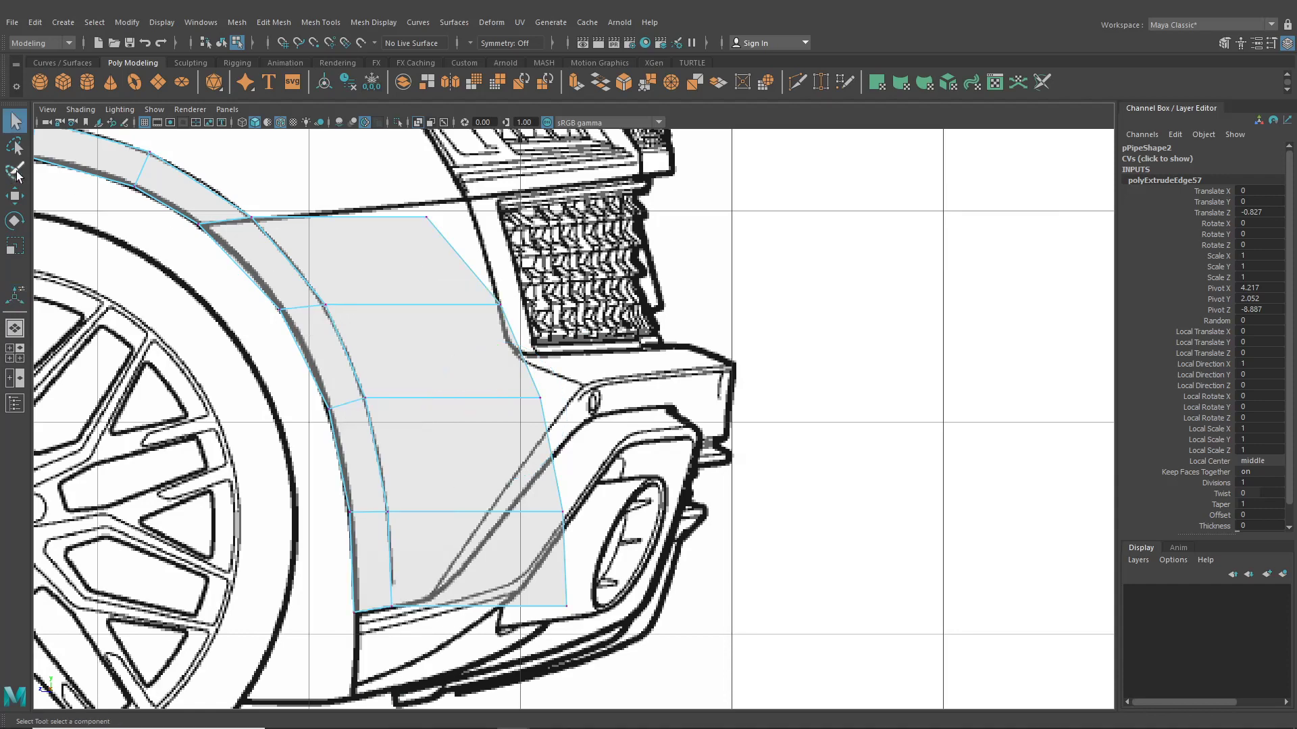
pyautogui.click(15, 195)
pyautogui.click(427, 218)
pyautogui.moveTo(427, 218); pyautogui.dragTo(469, 209)
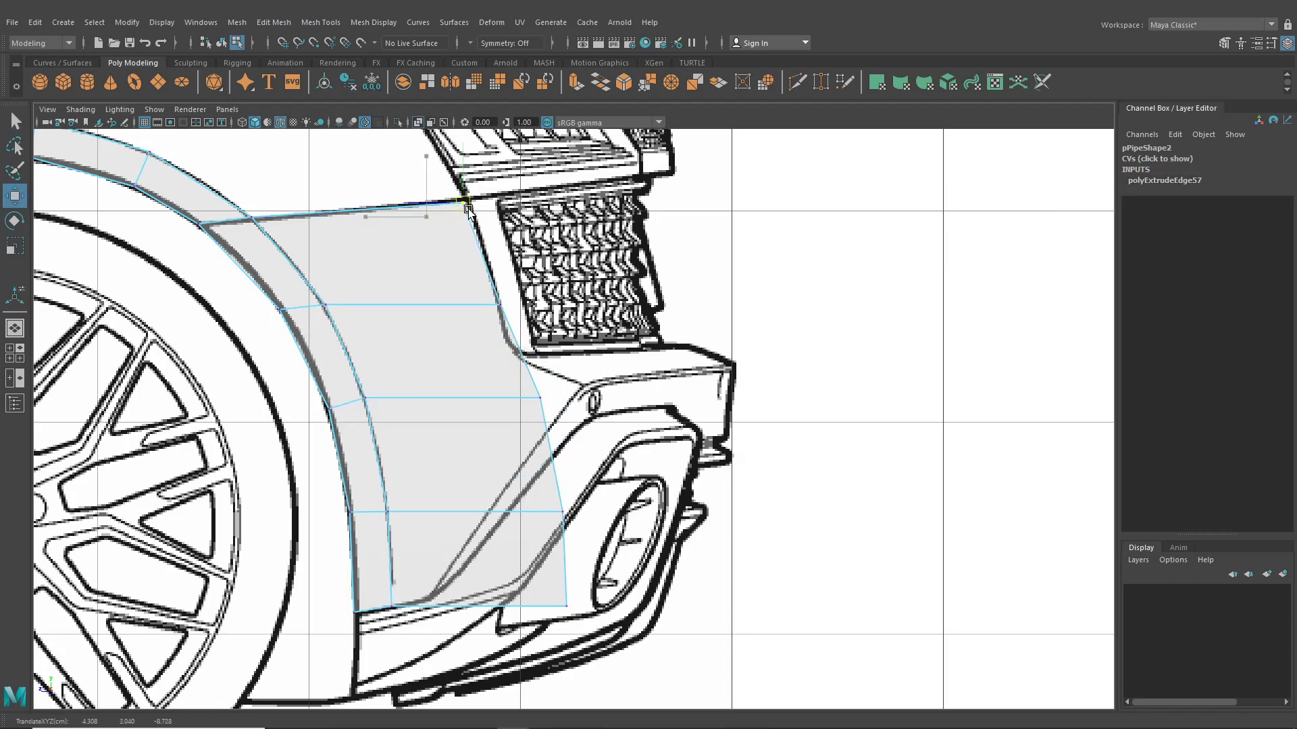
pyautogui.moveTo(498, 306); pyautogui.dragTo(488, 289)
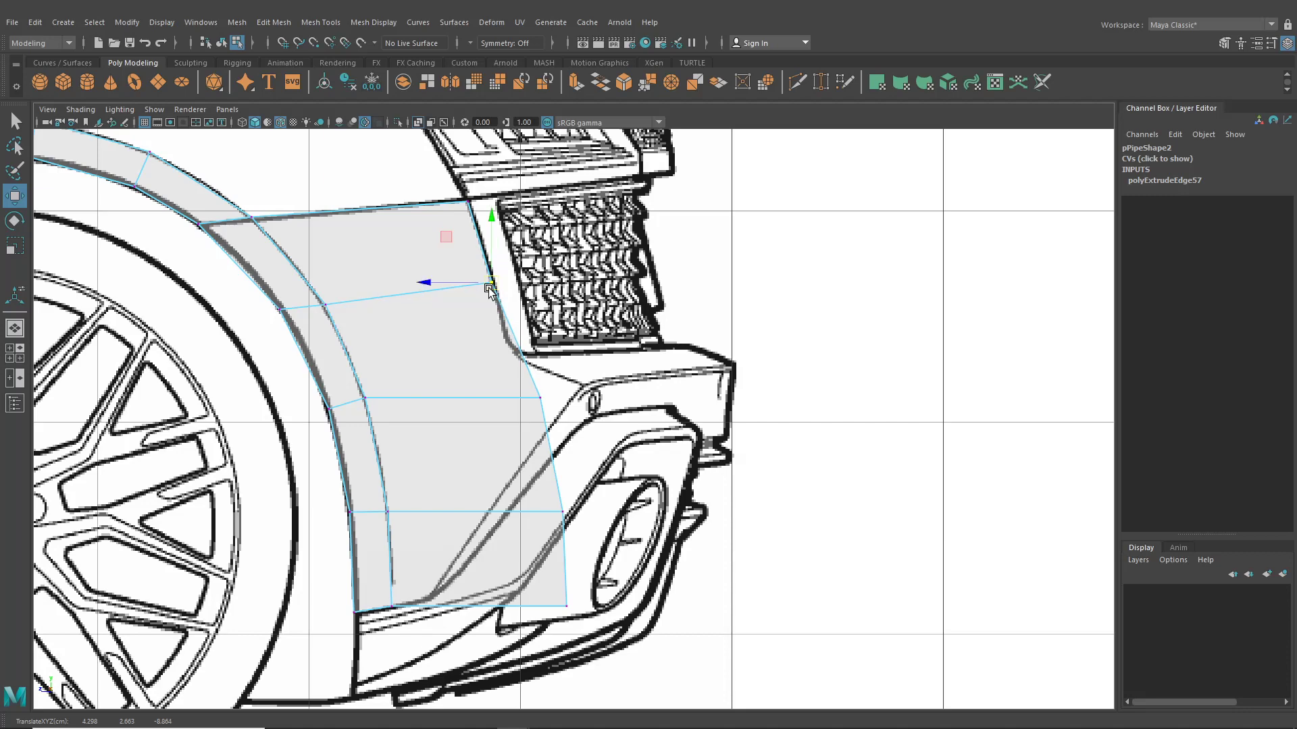
# Step: Move the panel's next two rear vertices to the corner below the grille and the tip beside the bumper's small oval
pyautogui.scroll(2, 496, 318)
pyautogui.click(535, 410)
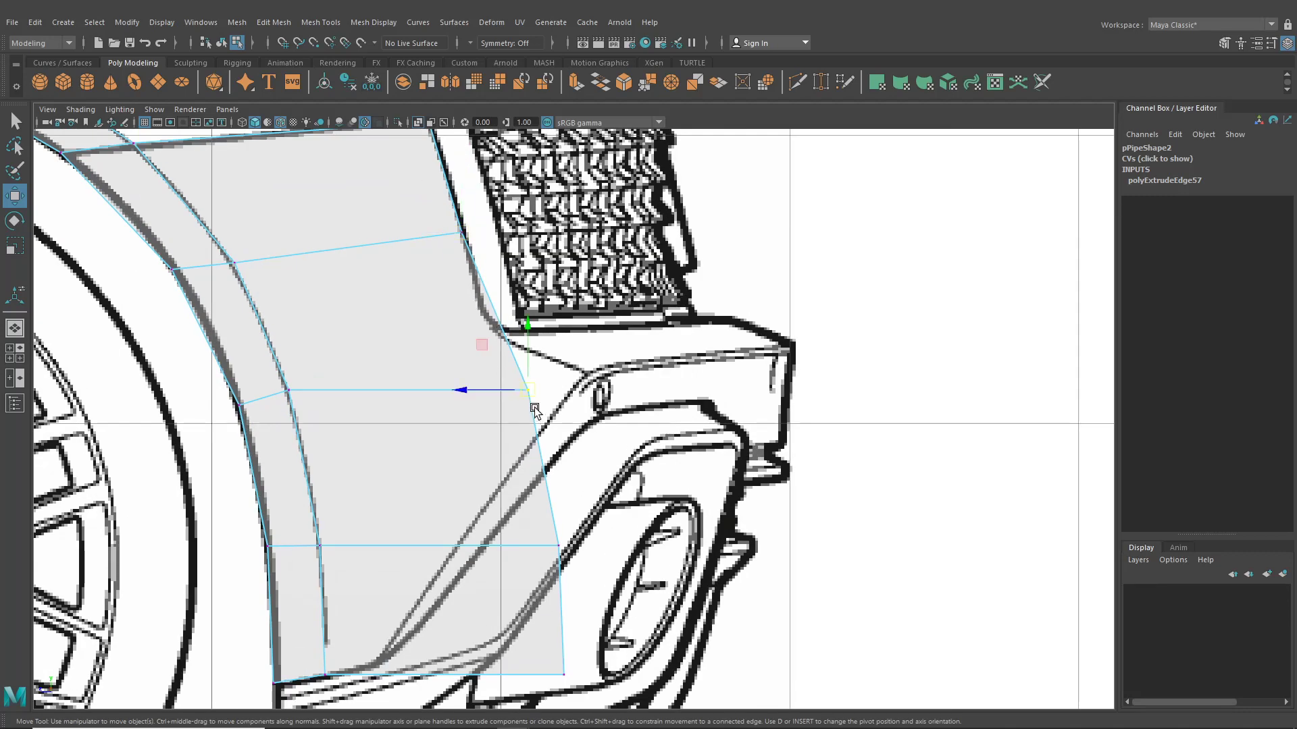
pyautogui.moveTo(526, 395); pyautogui.dragTo(490, 333)
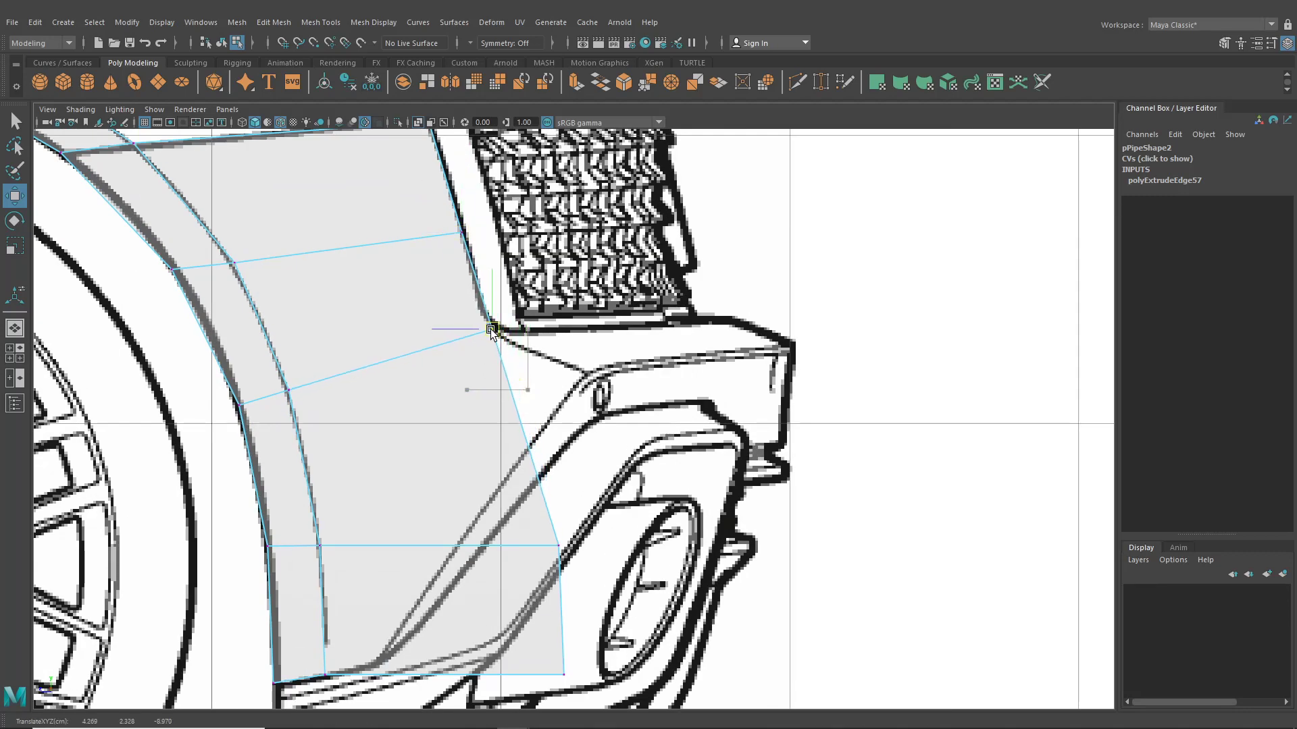
pyautogui.click(558, 545)
pyautogui.moveTo(558, 545); pyautogui.dragTo(575, 377)
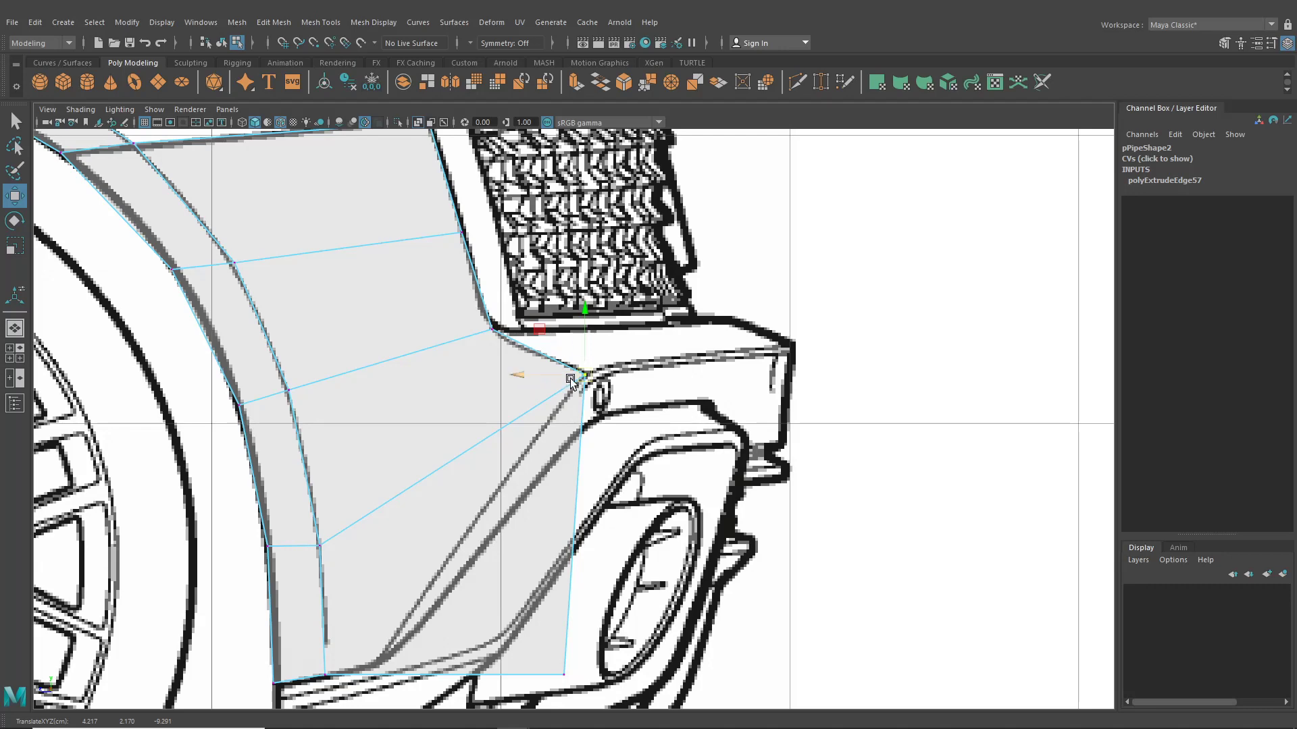
# Step: Move the panel's bottom rear vertex to the lower end of the diagonal bumper line near the arch's base
pyautogui.scroll(1, 540, 356)
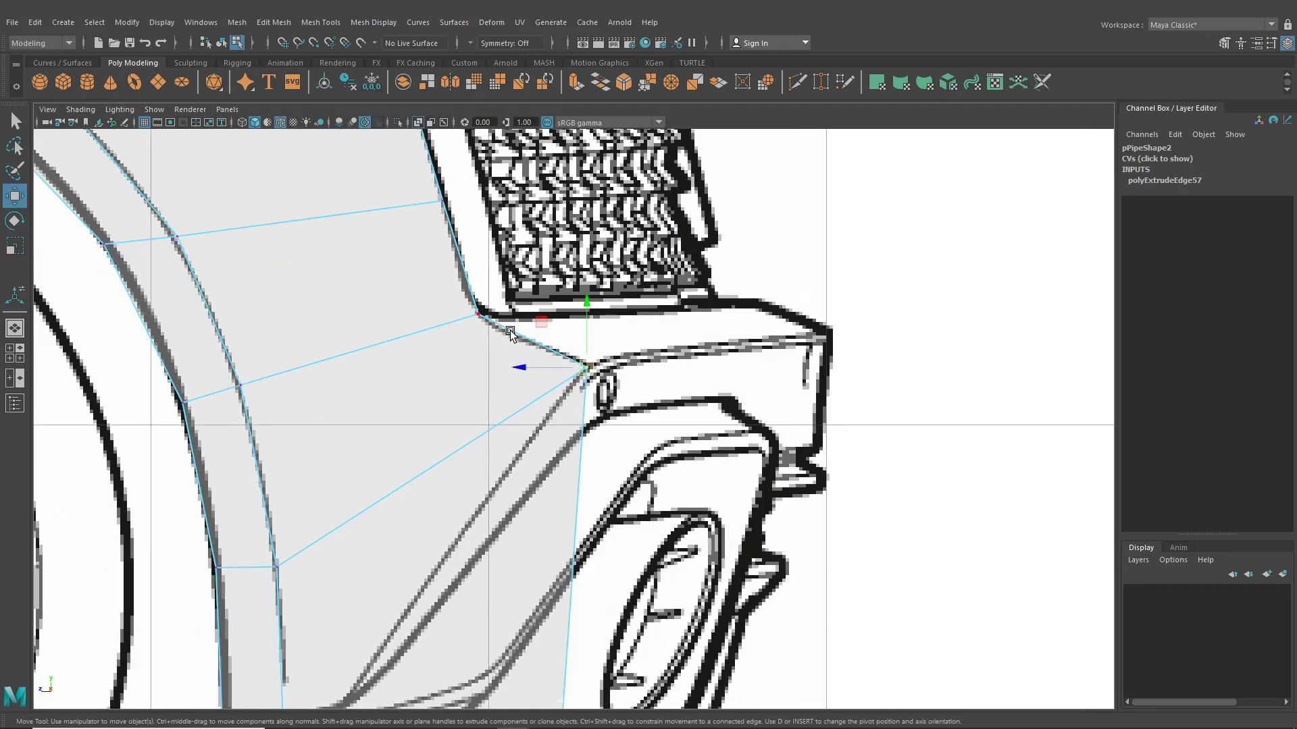
pyautogui.keyDown('alt'); pyautogui.moveTo(566, 477); pyautogui.dragTo(592, 289, button='middle'); pyautogui.keyUp('alt')
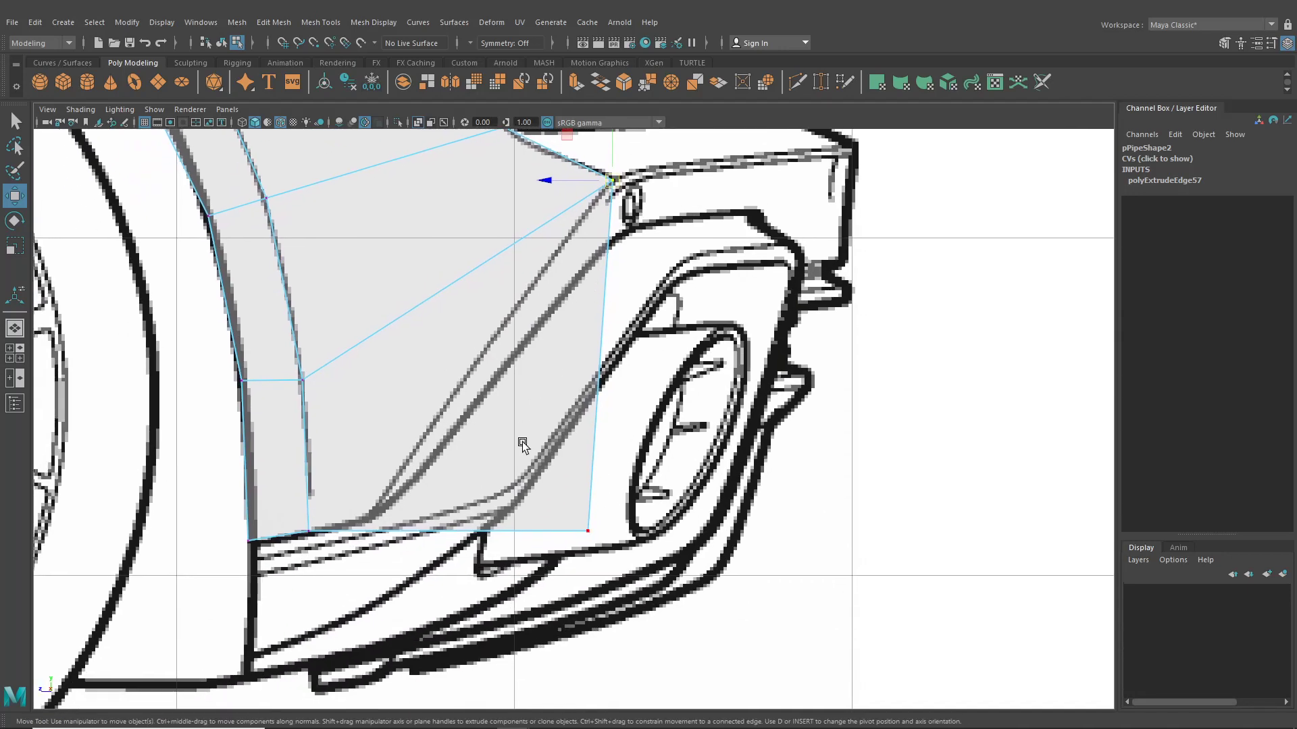
pyautogui.click(588, 531)
pyautogui.moveTo(588, 531); pyautogui.dragTo(361, 520)
pyautogui.keyDown('alt'); pyautogui.moveTo(426, 436); pyautogui.dragTo(411, 541, button='middle'); pyautogui.keyUp('alt')
pyautogui.scroll(1, 411, 541)
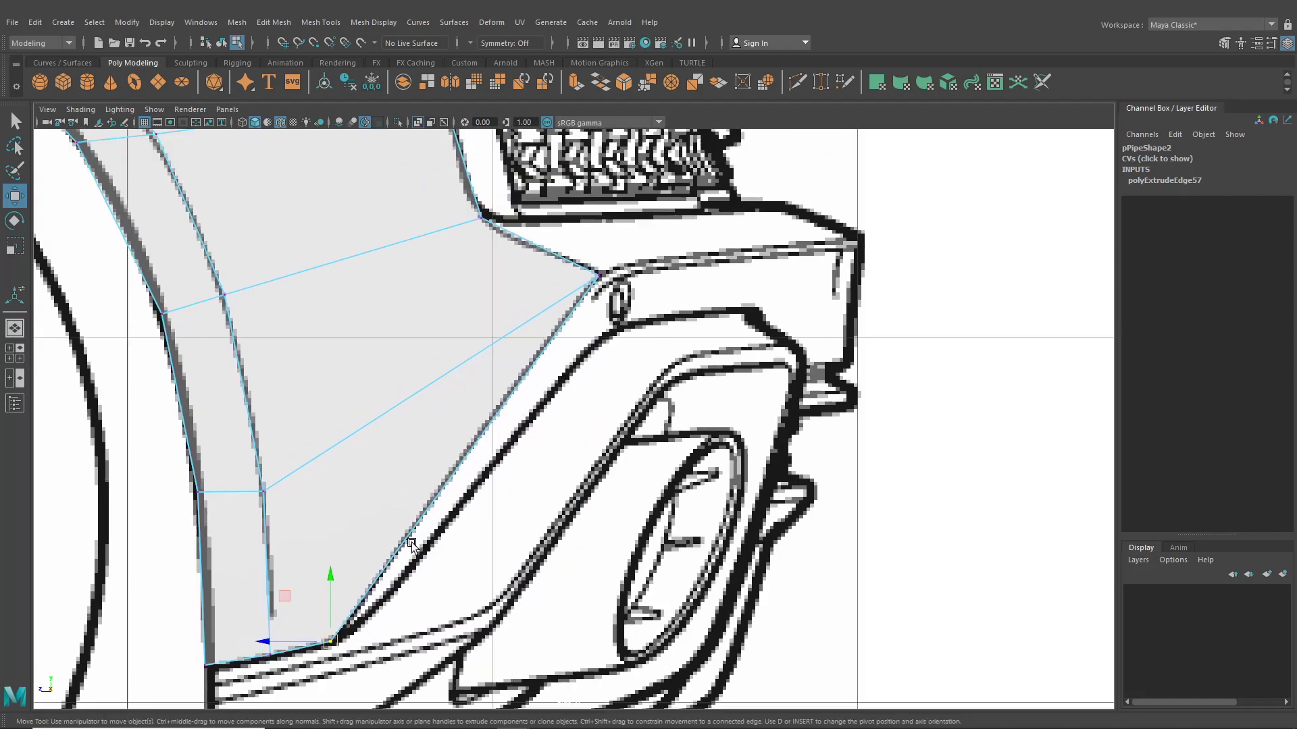
pyautogui.scroll(1, 411, 542)
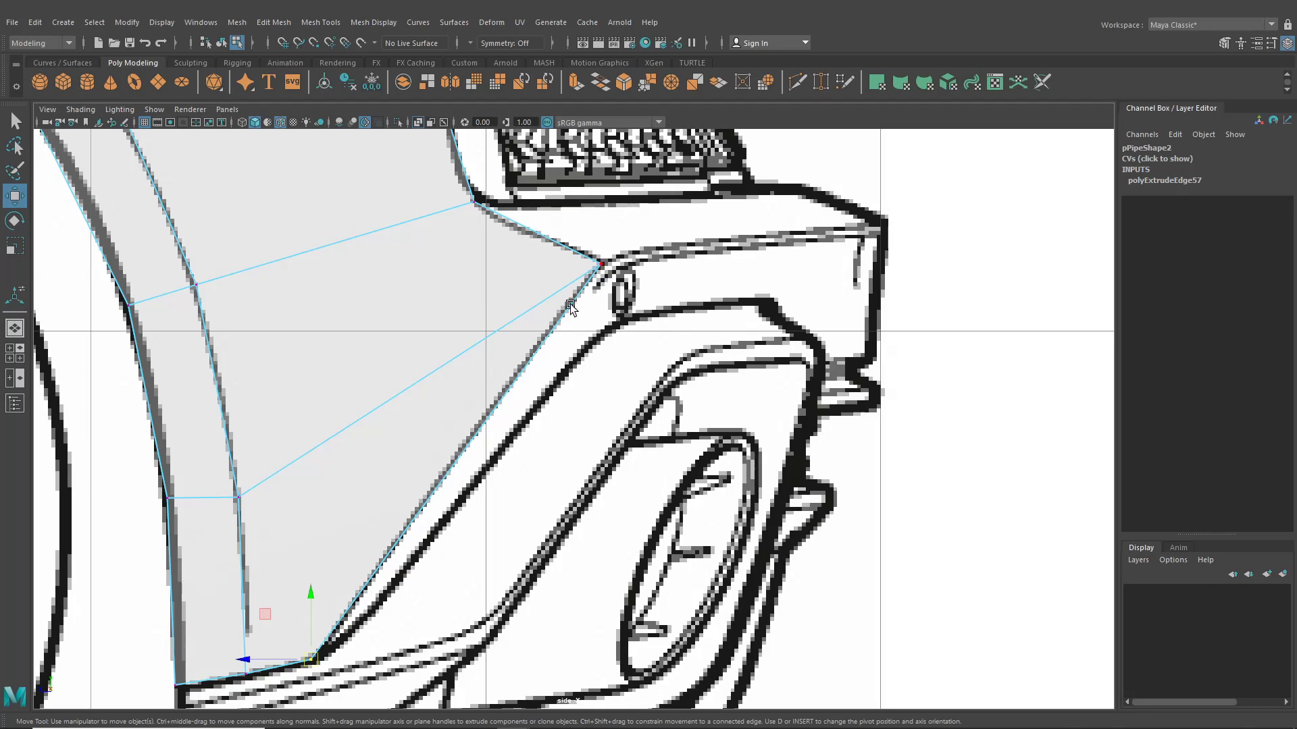
# Step: Examine the extruded rear panel against the bumper lines in the side blueprint and from several angles in perspective
pyautogui.keyDown('alt'); pyautogui.moveTo(547, 448); pyautogui.dragTo(496, 503, button='middle'); pyautogui.keyUp('alt')
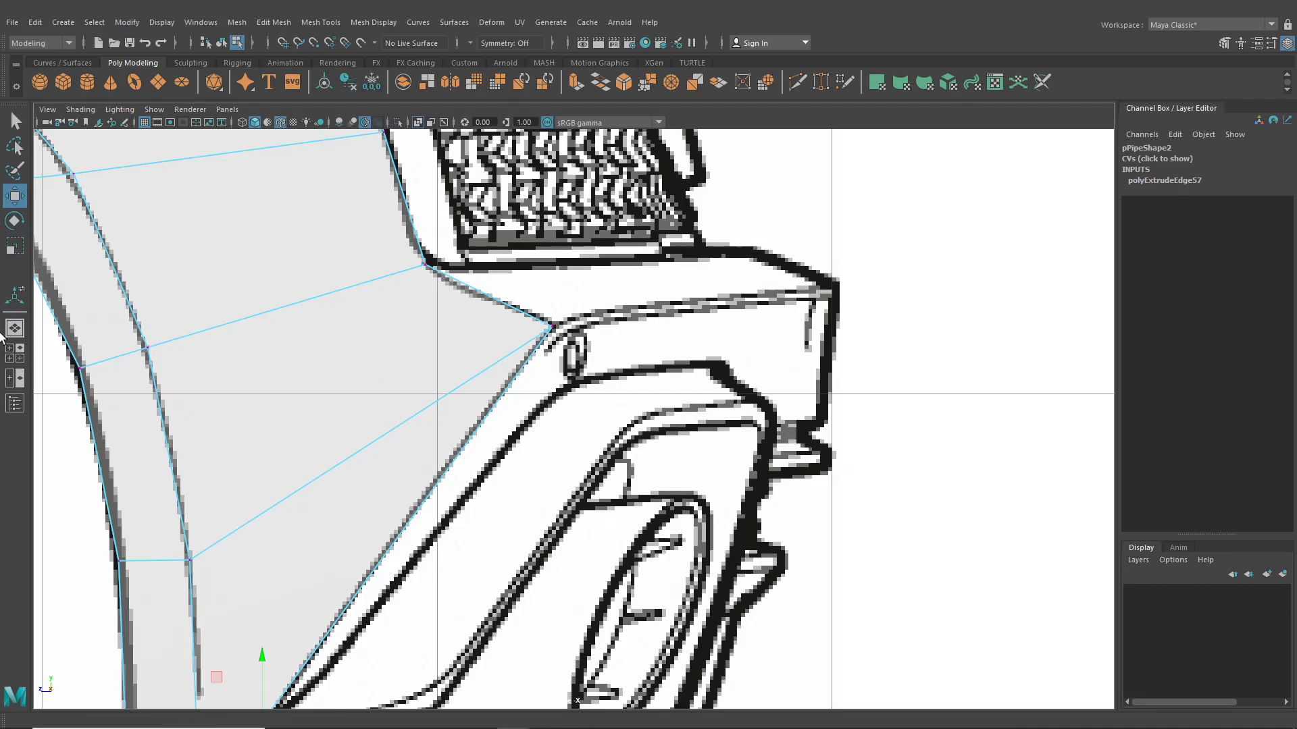
pyautogui.keyDown('alt'); pyautogui.moveTo(591, 360); pyautogui.dragTo(538, 364, button='middle'); pyautogui.keyUp('alt')
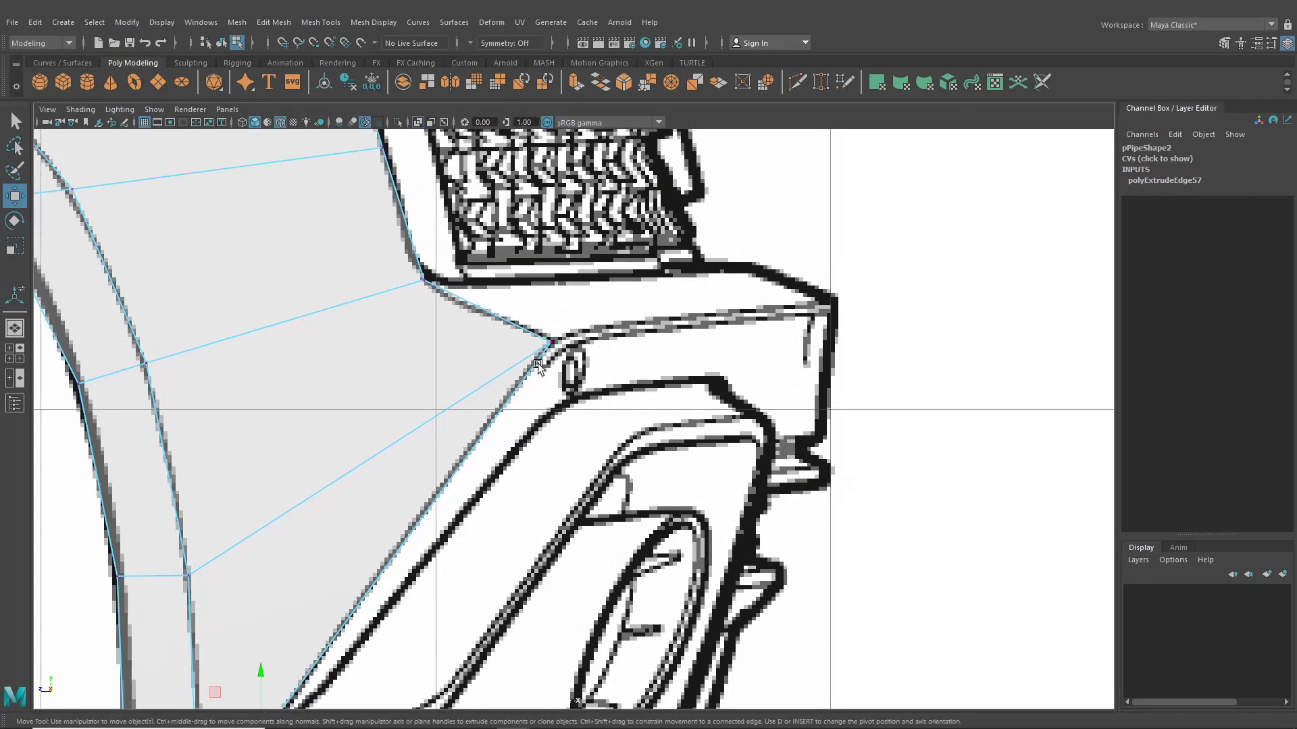
pyautogui.click(15, 329)
pyautogui.keyDown('alt'); pyautogui.moveTo(398, 308); pyautogui.dragTo(540, 402); pyautogui.keyUp('alt')
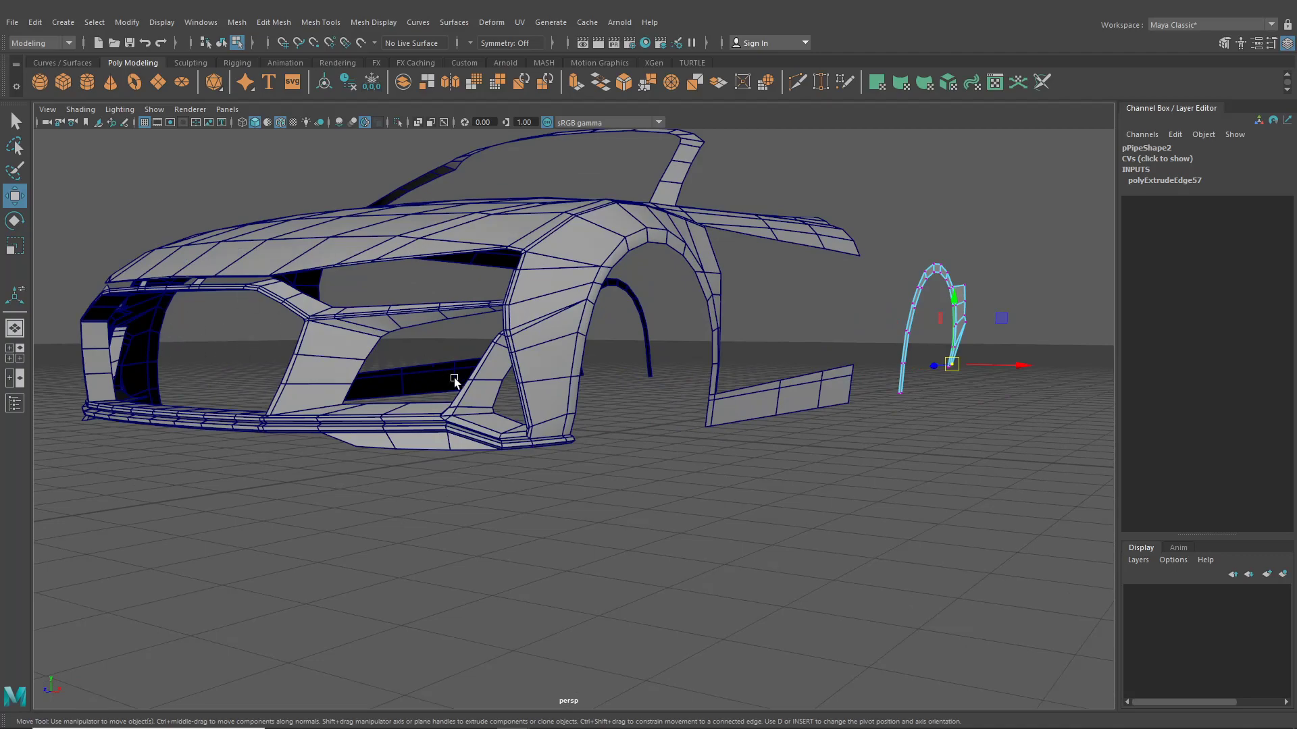
pyautogui.keyDown('alt'); pyautogui.moveTo(454, 378); pyautogui.dragTo(204, 385); pyautogui.keyUp('alt')
pyautogui.keyDown('alt'); pyautogui.moveTo(640, 480); pyautogui.dragTo(614, 419); pyautogui.keyUp('alt')
# Step: Change the front-view viewport to the back orthographic view so the rear blueprint shows beside the side view
pyautogui.click(14, 353)
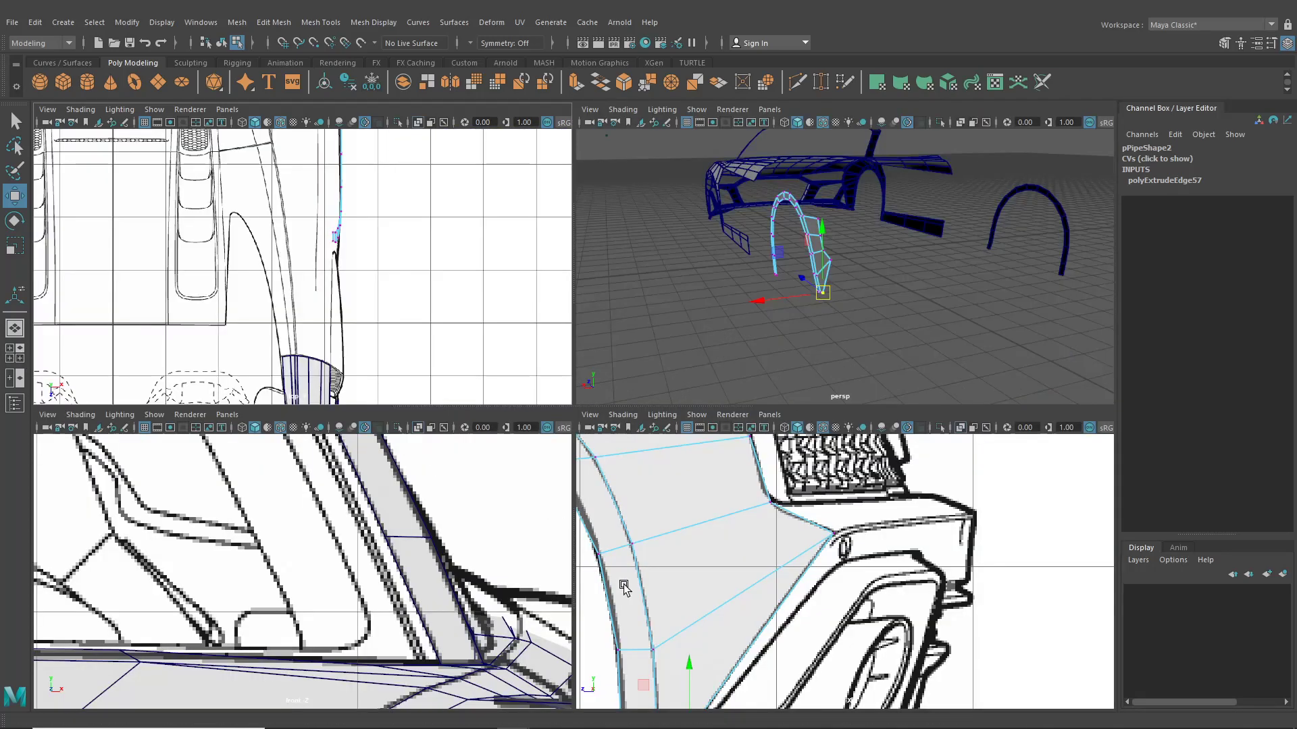
pyautogui.keyDown('alt'); pyautogui.moveTo(720, 593); pyautogui.dragTo(738, 506, button='middle'); pyautogui.keyUp('alt')
pyautogui.keyDown('alt'); pyautogui.moveTo(734, 539); pyautogui.dragTo(739, 563, button='middle'); pyautogui.keyUp('alt')
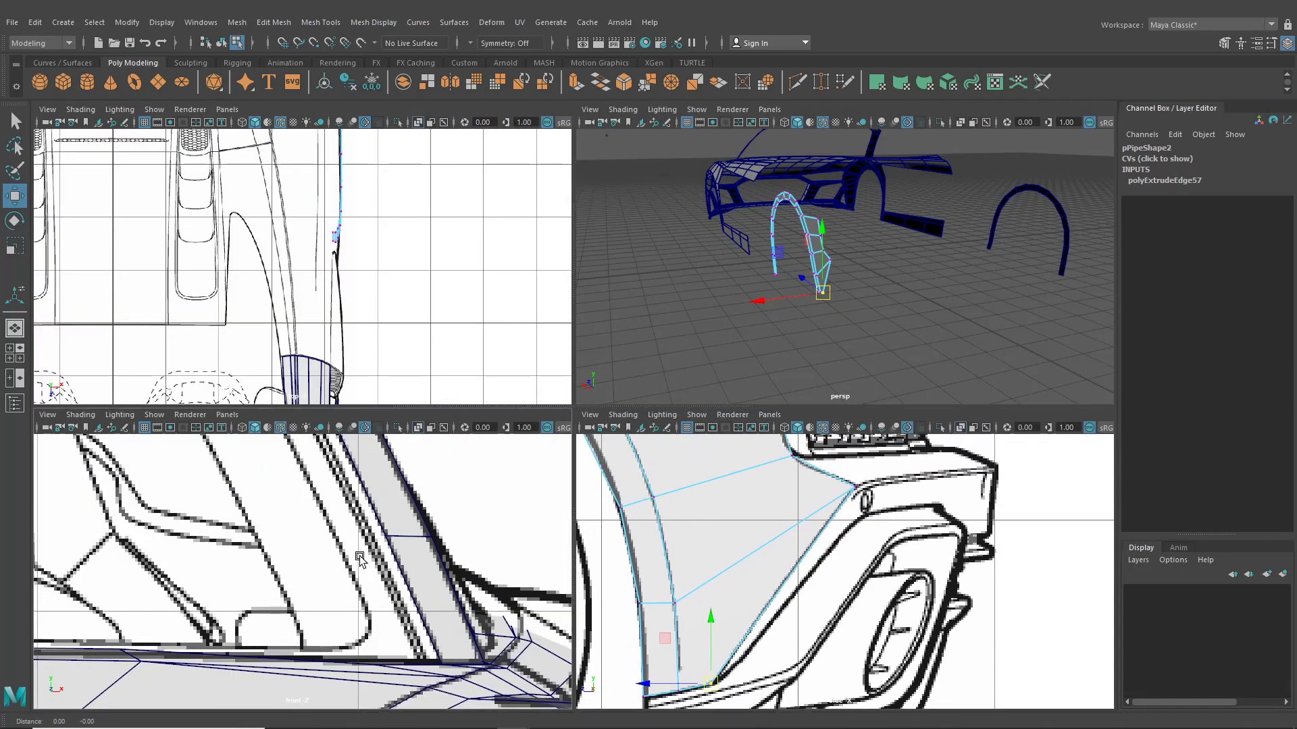
pyautogui.click(227, 414)
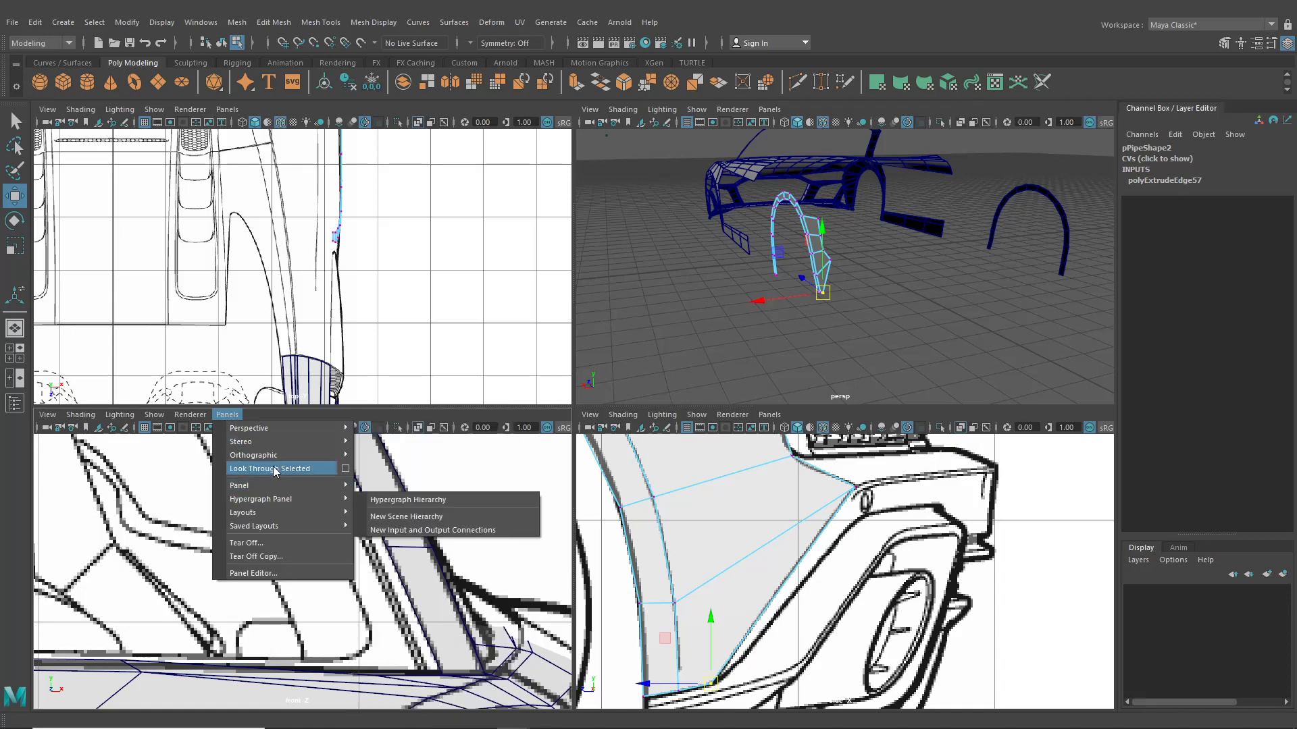
pyautogui.moveTo(287, 456)
pyautogui.click(377, 457)
pyautogui.scroll(-5, 351, 513)
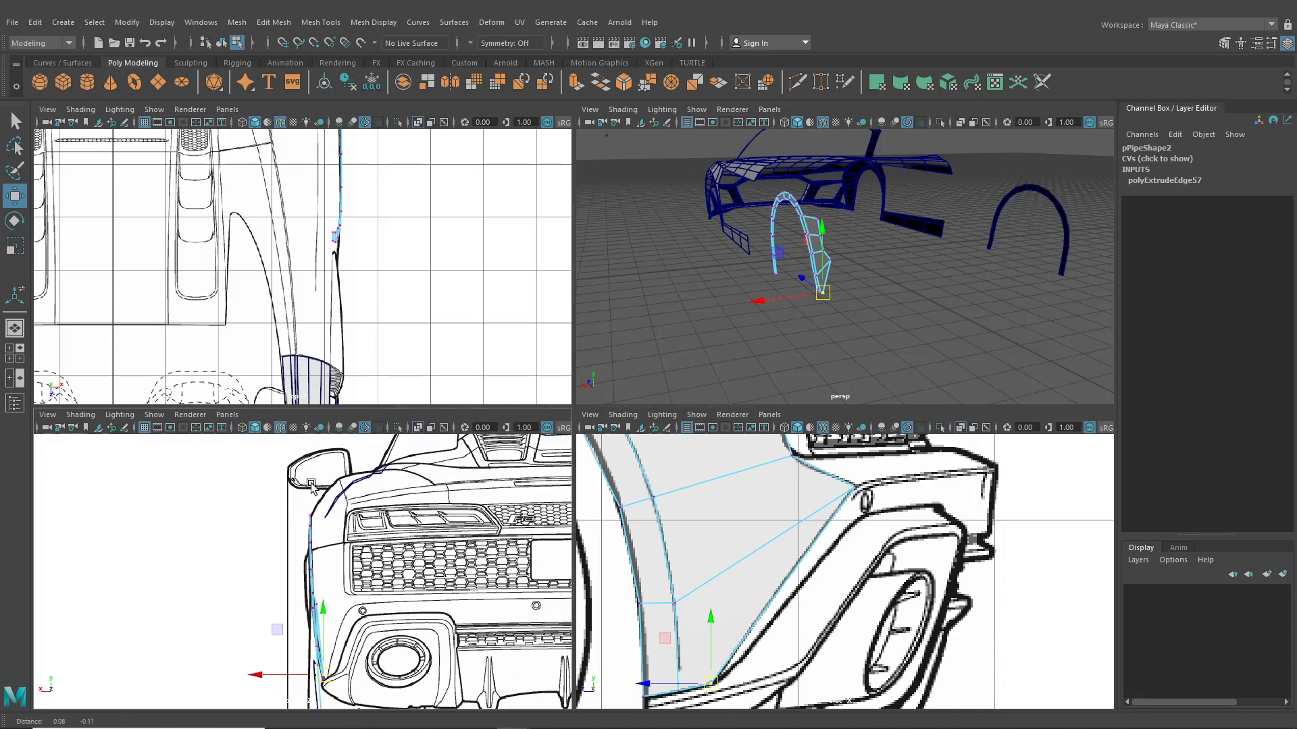
# Step: Move the panel's bottom rear vertex inward toward the bumper's outer lower corner in the rear blueprint
pyautogui.keyDown('alt'); pyautogui.moveTo(283, 607); pyautogui.dragTo(310, 529, button='middle'); pyautogui.keyUp('alt')
pyautogui.scroll(2, 301, 526)
pyautogui.scroll(4, 311, 531)
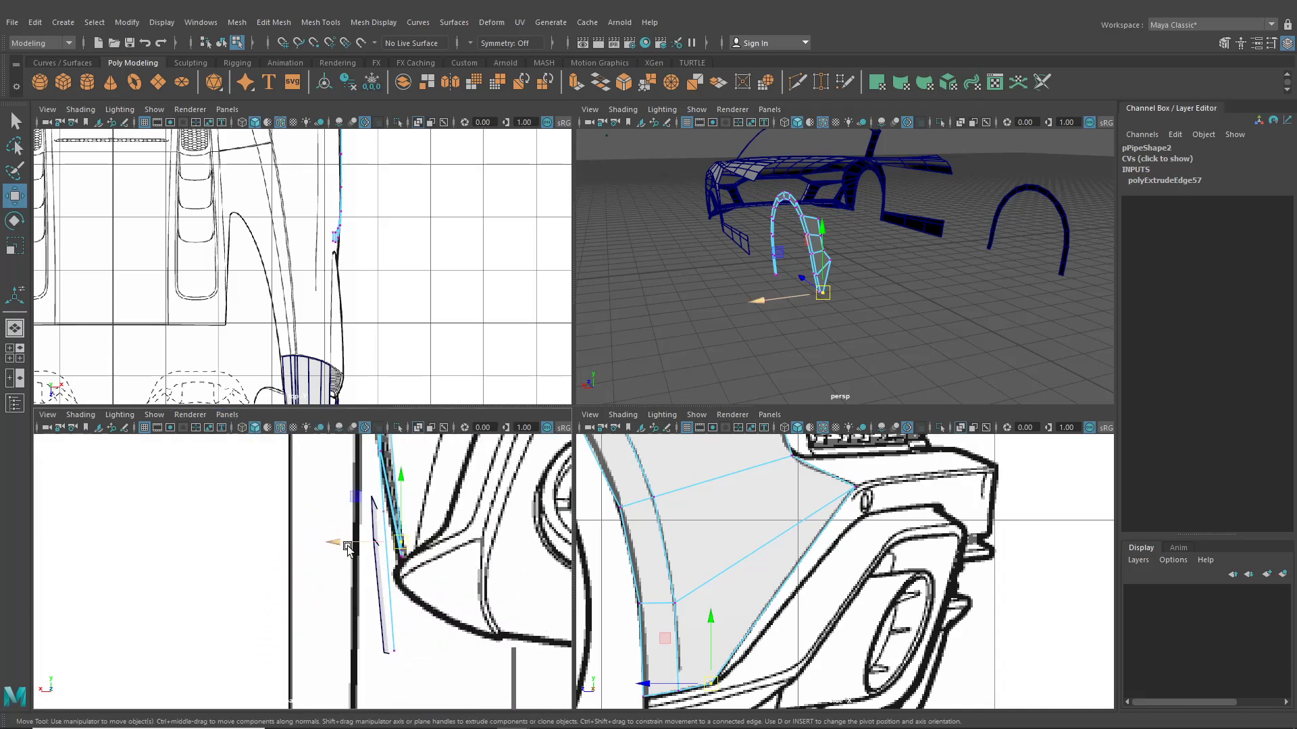
pyautogui.moveTo(349, 543); pyautogui.dragTo(364, 544)
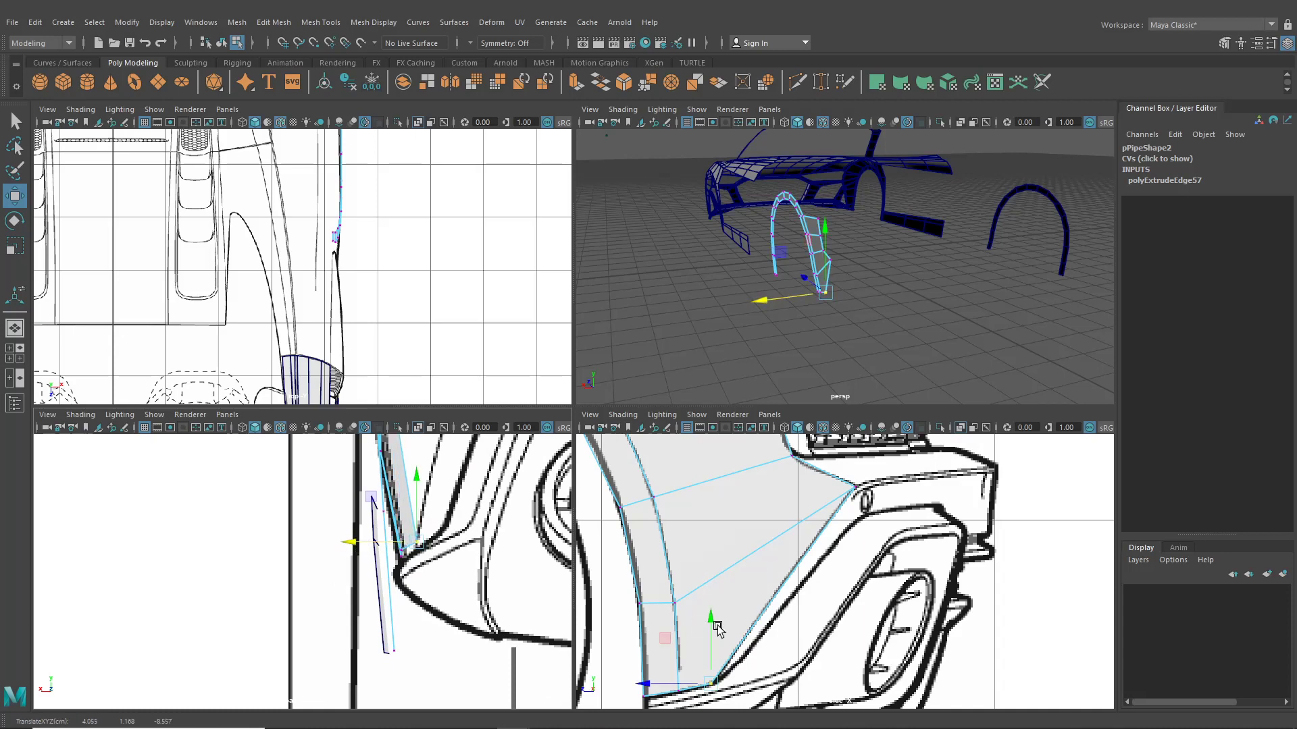
# Step: Shift the vertices along the panel's bottom edge slightly inward and down to follow the bumper line
pyautogui.keyDown('alt'); pyautogui.moveTo(732, 644); pyautogui.dragTo(740, 566, button='middle'); pyautogui.keyUp('alt')
pyautogui.moveTo(614, 592); pyautogui.dragTo(736, 630)
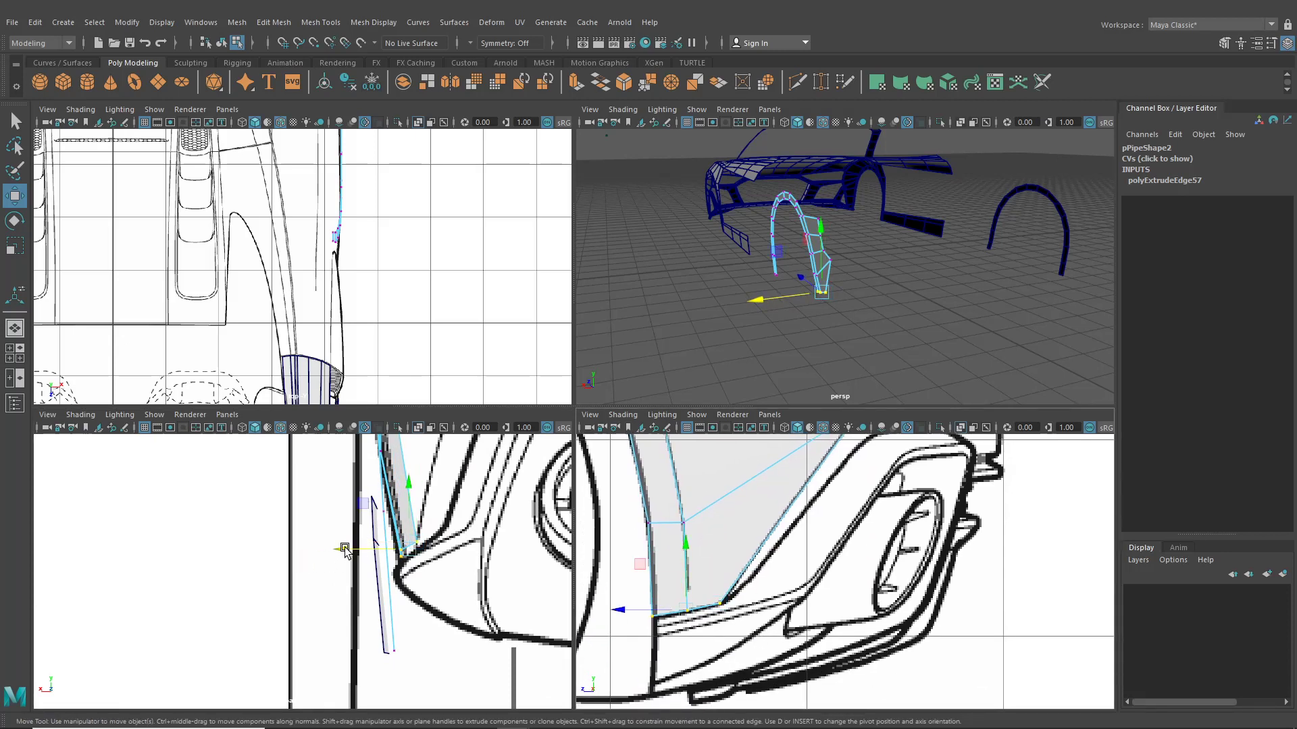
pyautogui.moveTo(345, 551); pyautogui.dragTo(348, 554)
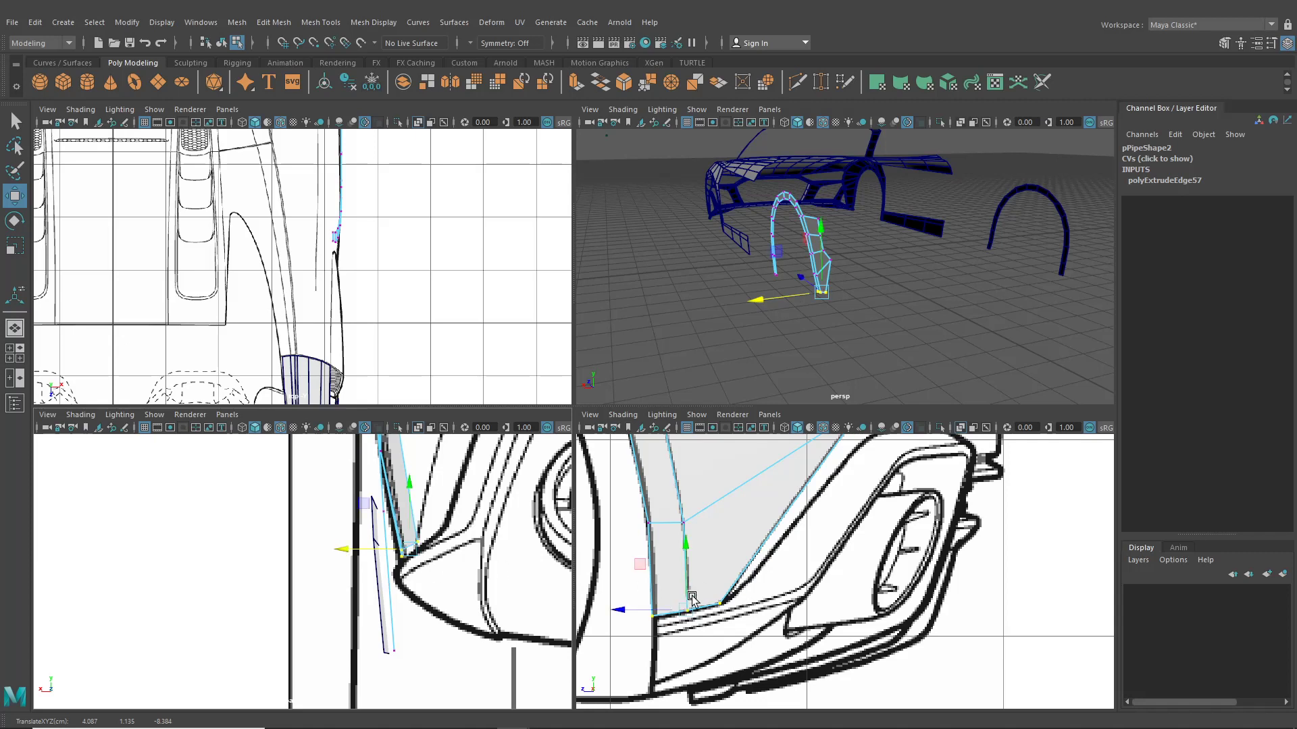
pyautogui.moveTo(686, 548); pyautogui.dragTo(687, 551)
# Step: Move the panel's rear tip vertex inward to the bumper line beside the small round sensor in the rear blueprint
pyautogui.keyDown('alt'); pyautogui.moveTo(758, 531); pyautogui.dragTo(706, 629, button='middle'); pyautogui.keyUp('alt')
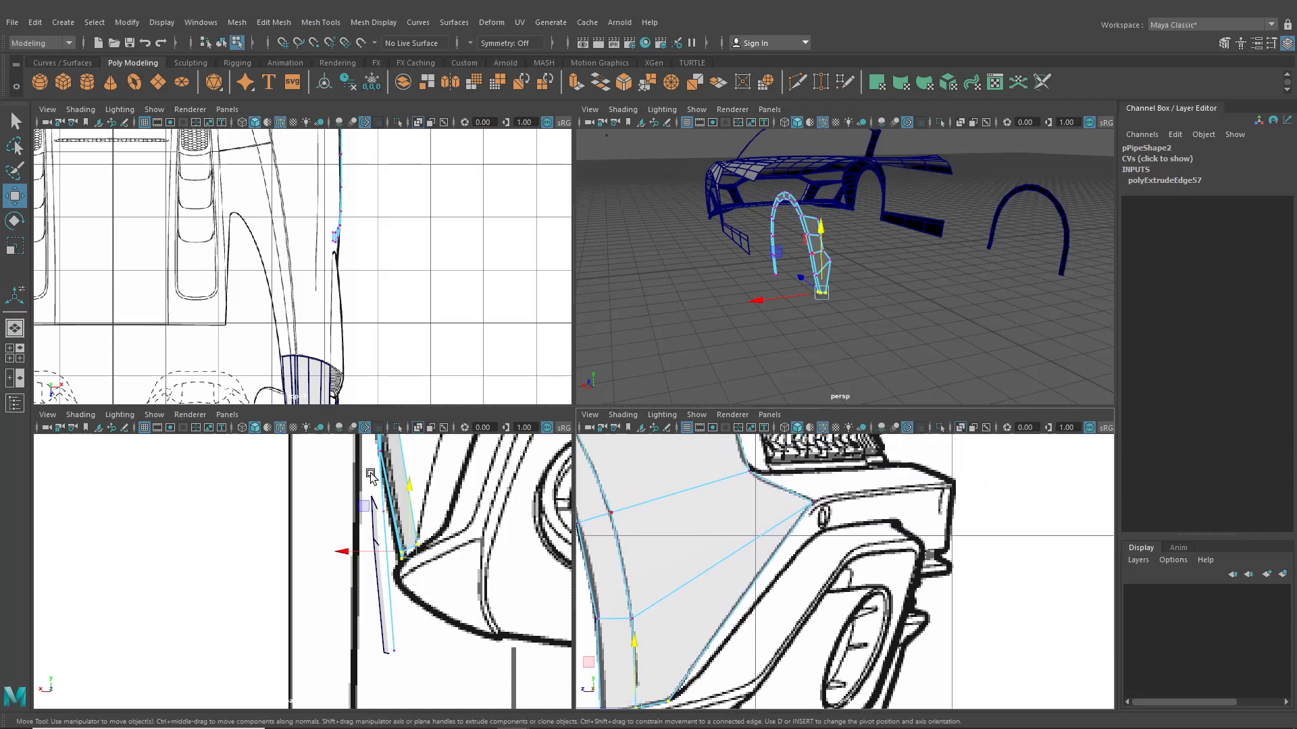
pyautogui.keyDown('alt'); pyautogui.moveTo(370, 474); pyautogui.dragTo(335, 615, button='middle'); pyautogui.keyUp('alt')
pyautogui.click(810, 504)
pyautogui.keyDown('alt'); pyautogui.moveTo(435, 497); pyautogui.dragTo(416, 548, button='middle'); pyautogui.keyUp('alt')
pyautogui.click(807, 500)
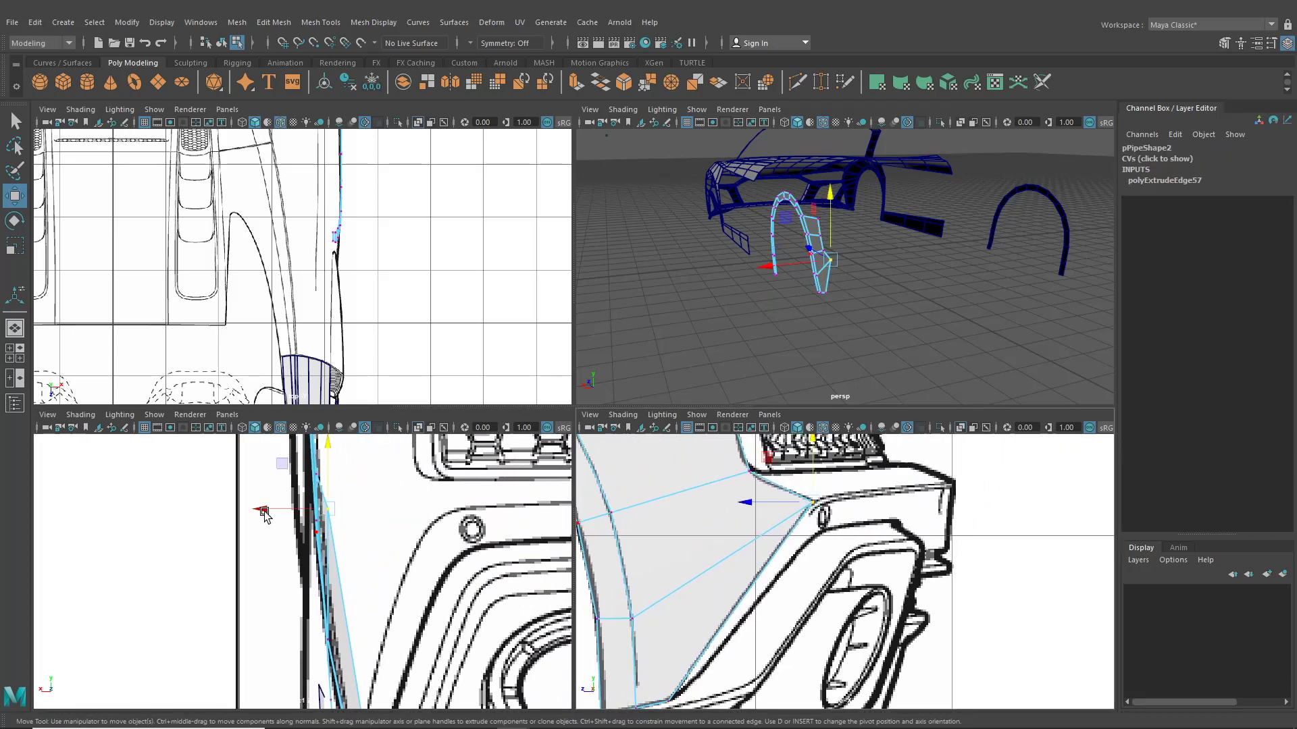
pyautogui.moveTo(267, 511); pyautogui.dragTo(378, 527)
pyautogui.moveTo(397, 506)
pyautogui.keyDown('alt'); pyautogui.mouseDown(button='middle')
pyautogui.moveTo(397, 579)
pyautogui.moveTo(401, 514)
pyautogui.mouseUp(button='middle'); pyautogui.keyUp('alt')
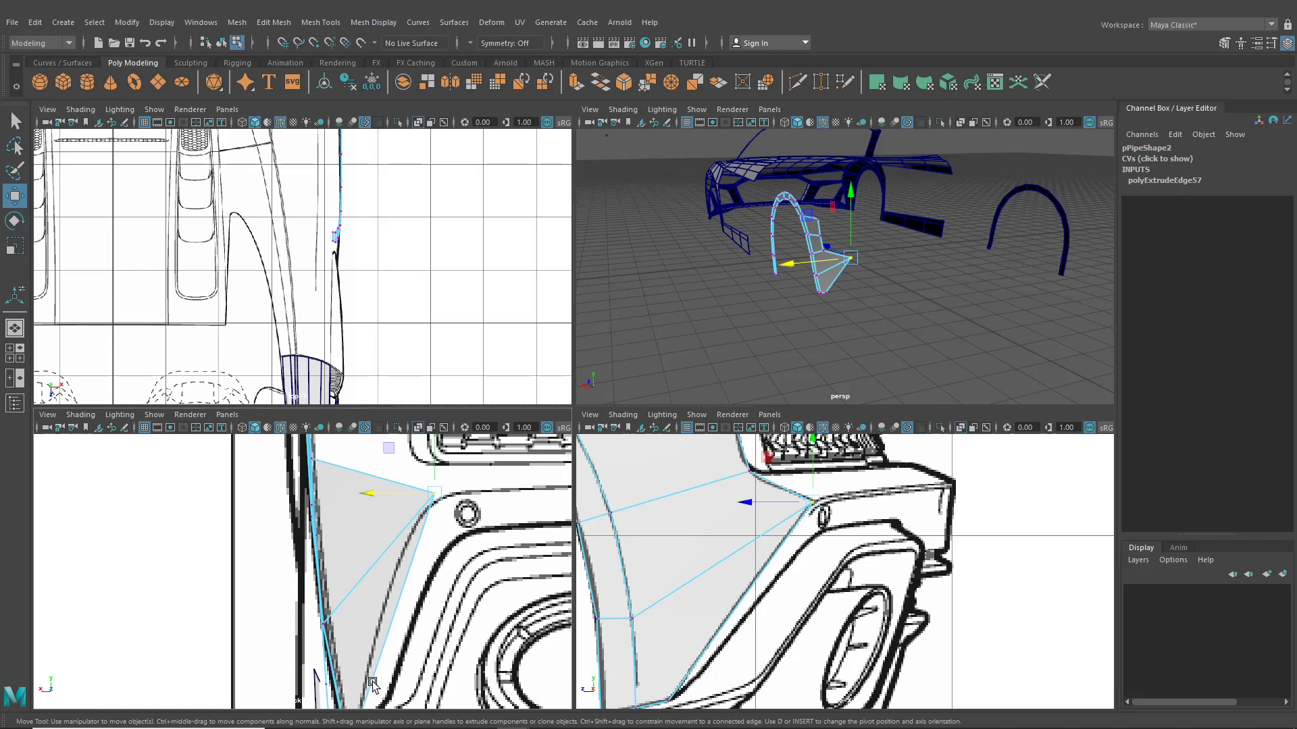
pyautogui.keyDown('alt'); pyautogui.moveTo(318, 513); pyautogui.dragTo(322, 526, button='middle'); pyautogui.keyUp('alt')
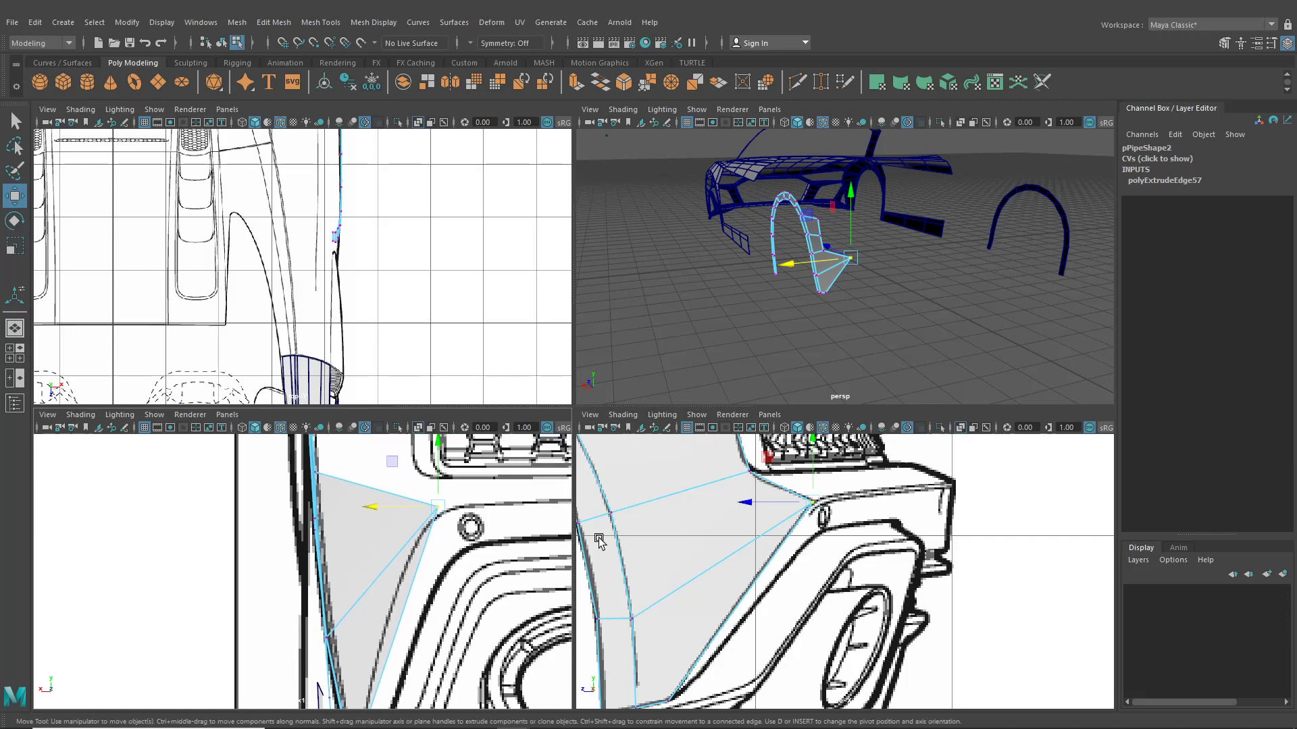
pyautogui.keyDown('alt'); pyautogui.moveTo(736, 533); pyautogui.dragTo(770, 613, button='middle'); pyautogui.keyUp('alt')
pyautogui.click(349, 473)
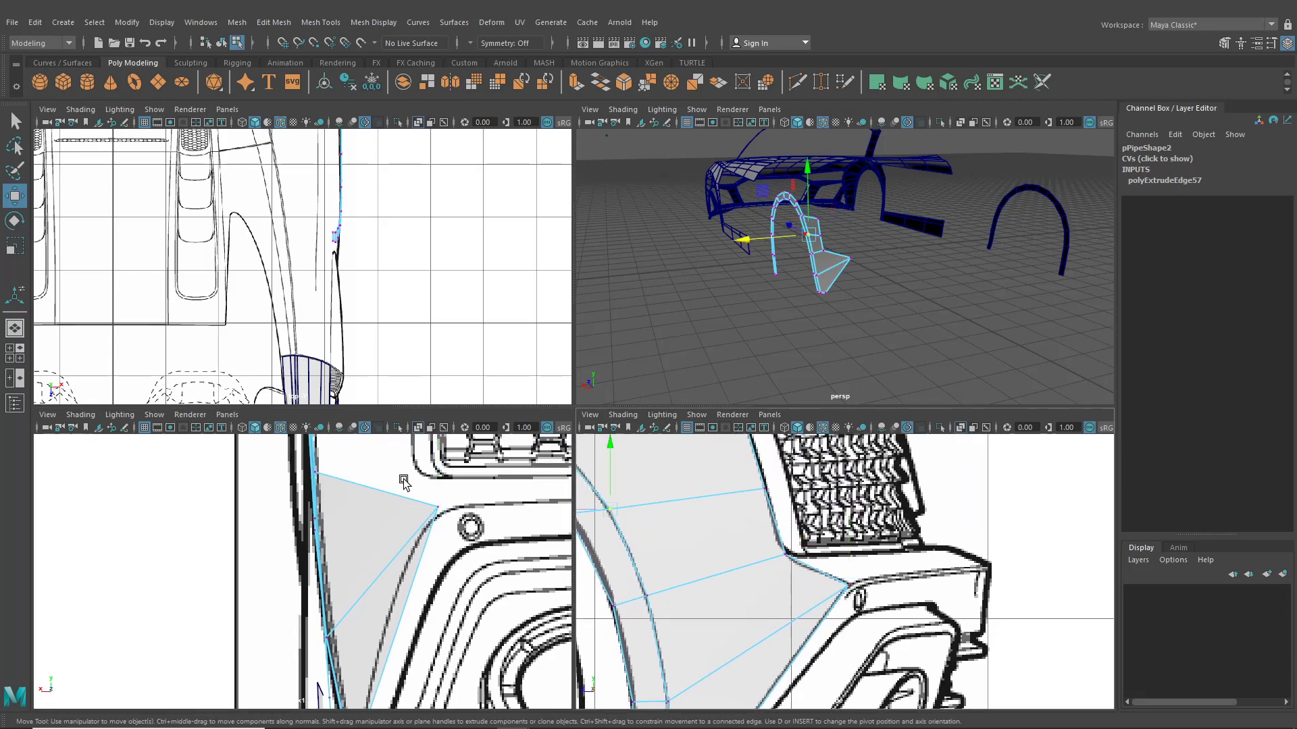
pyautogui.keyDown('alt'); pyautogui.moveTo(404, 481); pyautogui.dragTo(411, 515, button='middle'); pyautogui.keyUp('alt')
pyautogui.keyDown('alt'); pyautogui.moveTo(303, 480); pyautogui.dragTo(302, 534, button='middle'); pyautogui.keyUp('alt')
pyautogui.moveTo(256, 510); pyautogui.dragTo(353, 511)
pyautogui.hotkey('ctrl', 'z')
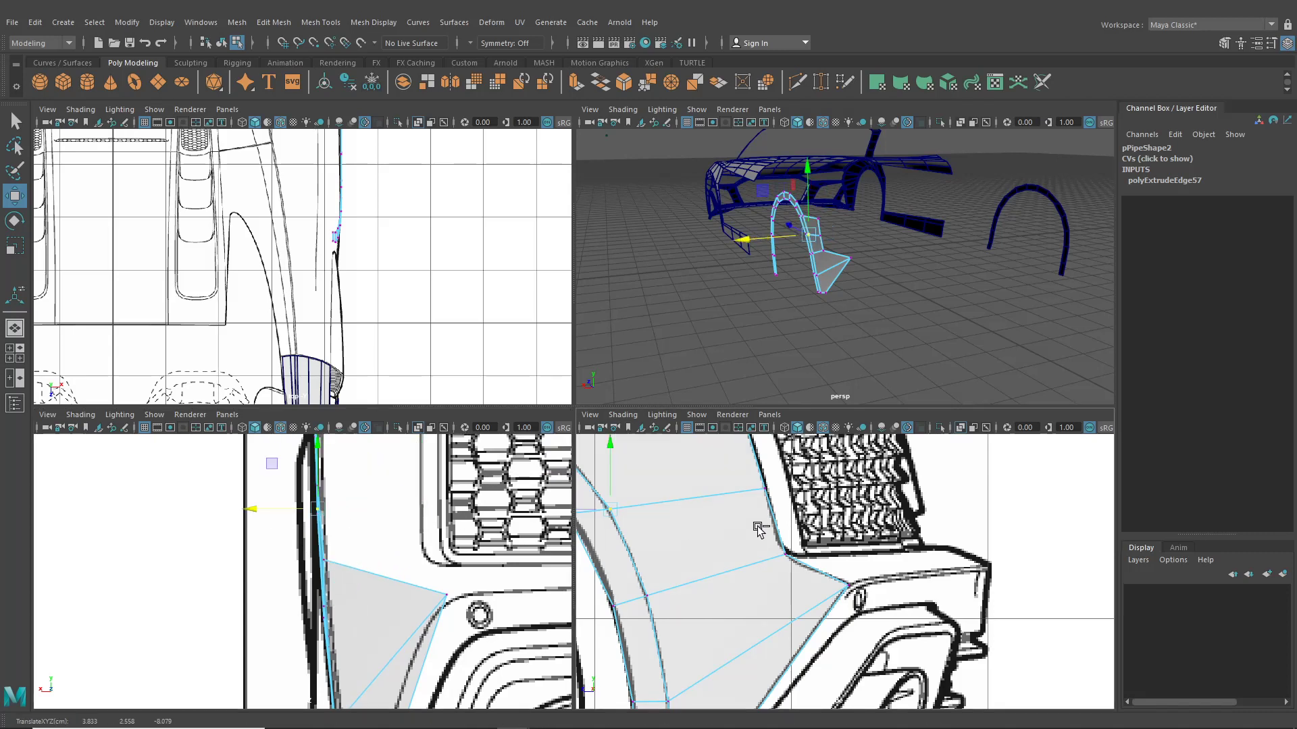
# Step: Move the panel's vertex below the grille and the one above it inward onto the grille surround in the rear blueprint
pyautogui.click(783, 555)
pyautogui.moveTo(256, 566); pyautogui.dragTo(360, 566)
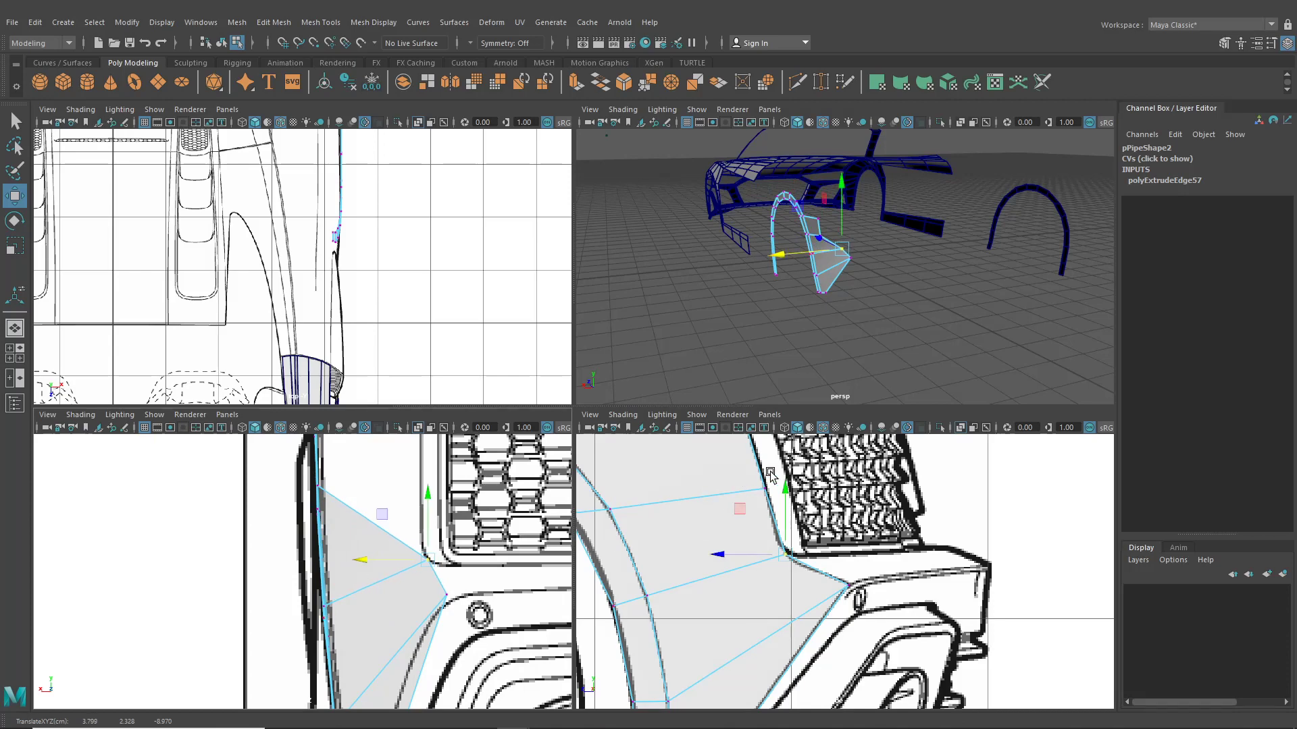
pyautogui.moveTo(776, 482); pyautogui.dragTo(747, 500)
pyautogui.keyDown('alt'); pyautogui.moveTo(276, 489); pyautogui.dragTo(280, 551, button='middle'); pyautogui.keyUp('alt')
pyautogui.moveTo(256, 548); pyautogui.dragTo(358, 556)
pyautogui.moveTo(397, 591); pyautogui.dragTo(444, 637)
pyautogui.moveTo(401, 623); pyautogui.dragTo(398, 624)
# Step: Move the panel's top rear vertex inward to the upper end of the line beside the grille in the rear blueprint
pyautogui.keyDown('alt'); pyautogui.moveTo(701, 461); pyautogui.dragTo(713, 581, button='middle'); pyautogui.keyUp('alt')
pyautogui.moveTo(747, 528); pyautogui.dragTo(763, 551)
pyautogui.moveTo(252, 463); pyautogui.dragTo(352, 482)
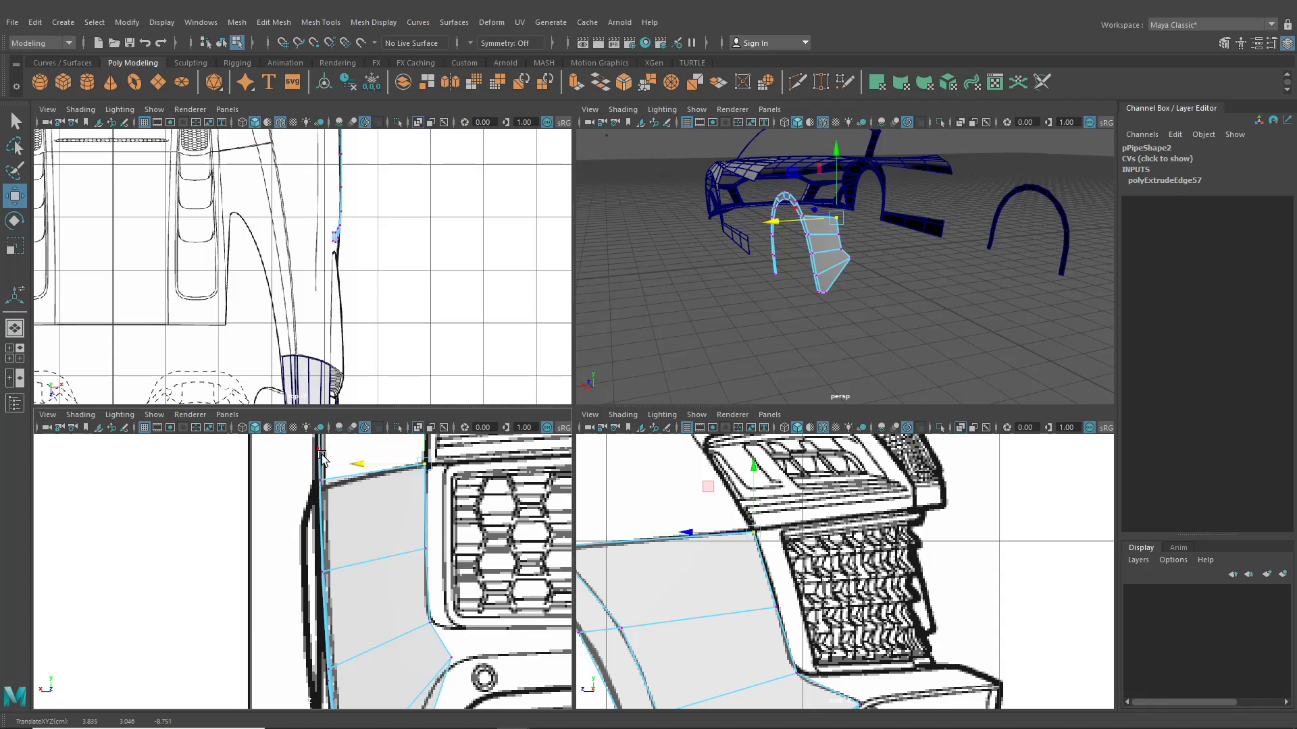
# Step: Lower the two wheel arch vertices at the panel's upper front corner slightly toward the body seam
pyautogui.scroll(3, 355, 516)
pyautogui.keyDown('alt'); pyautogui.moveTo(371, 474); pyautogui.dragTo(336, 518, button='middle'); pyautogui.keyUp('alt')
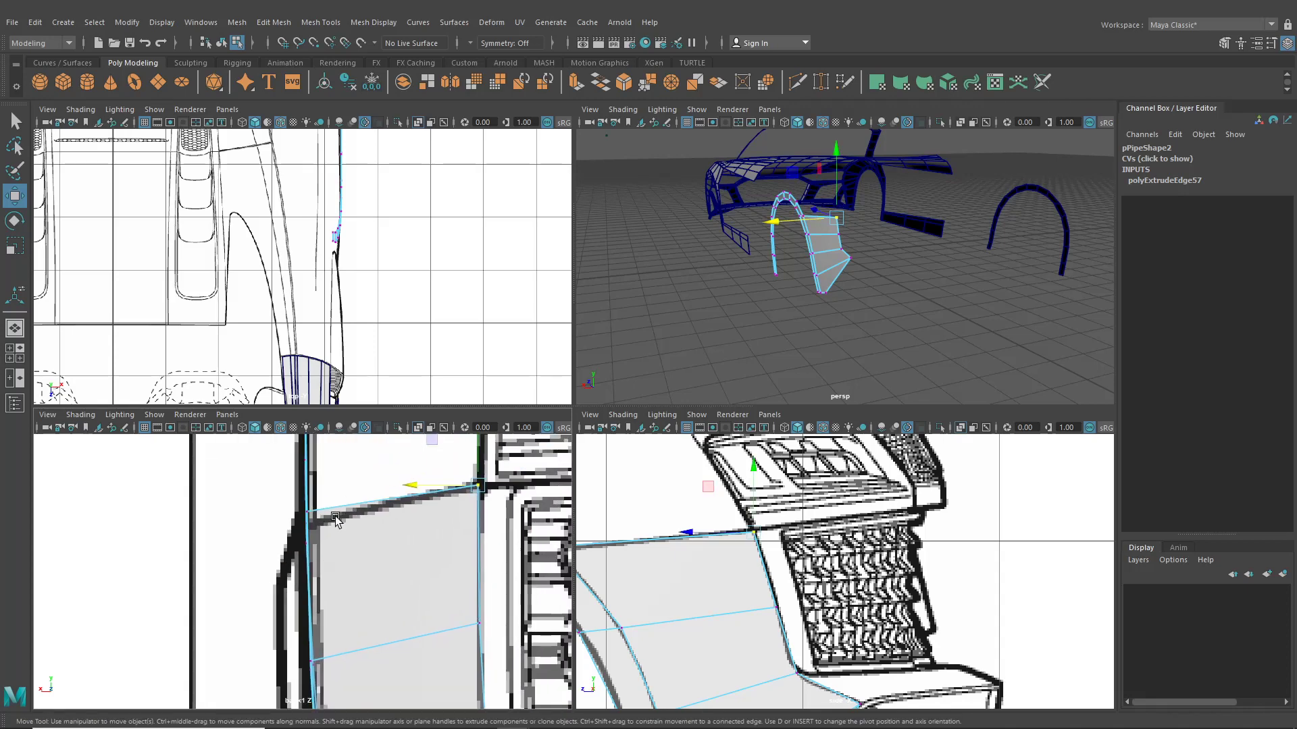
pyautogui.keyDown('alt'); pyautogui.moveTo(691, 528); pyautogui.dragTo(757, 525, button='middle'); pyautogui.keyUp('alt')
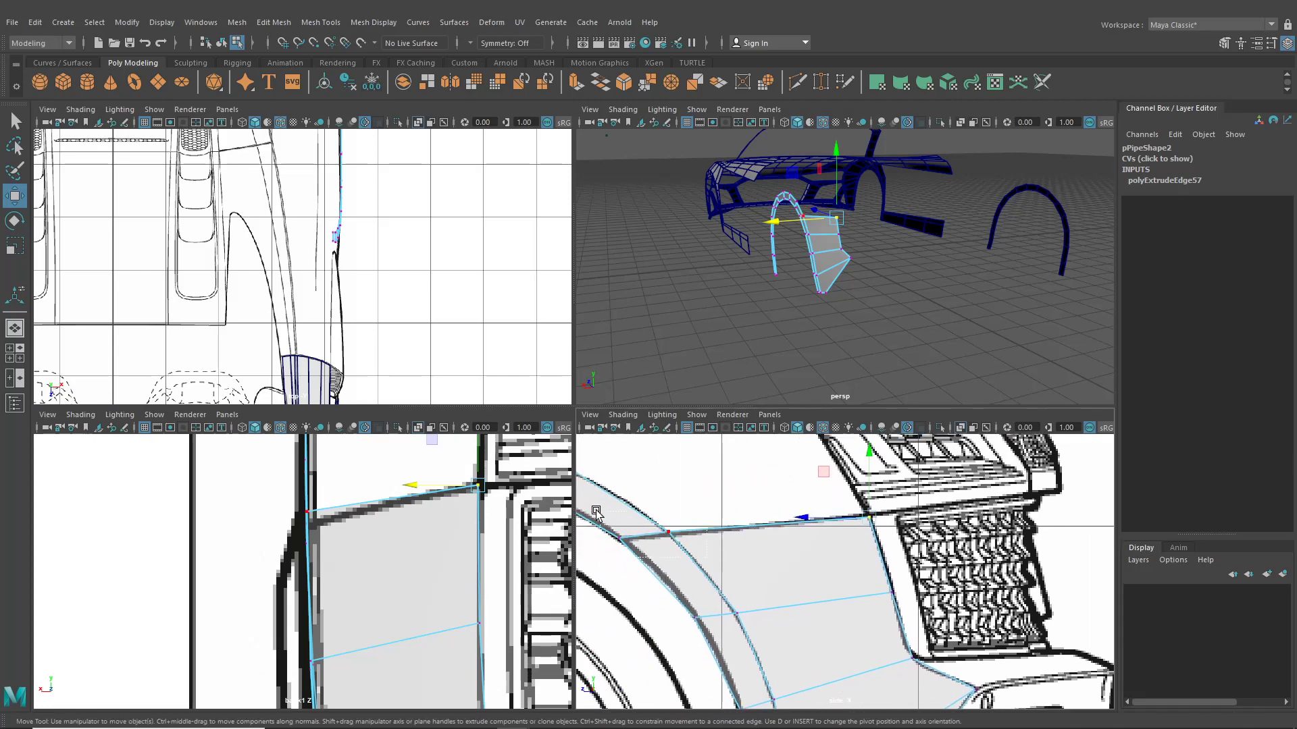
pyautogui.moveTo(596, 513); pyautogui.dragTo(632, 547)
pyautogui.moveTo(249, 516); pyautogui.dragTo(260, 518)
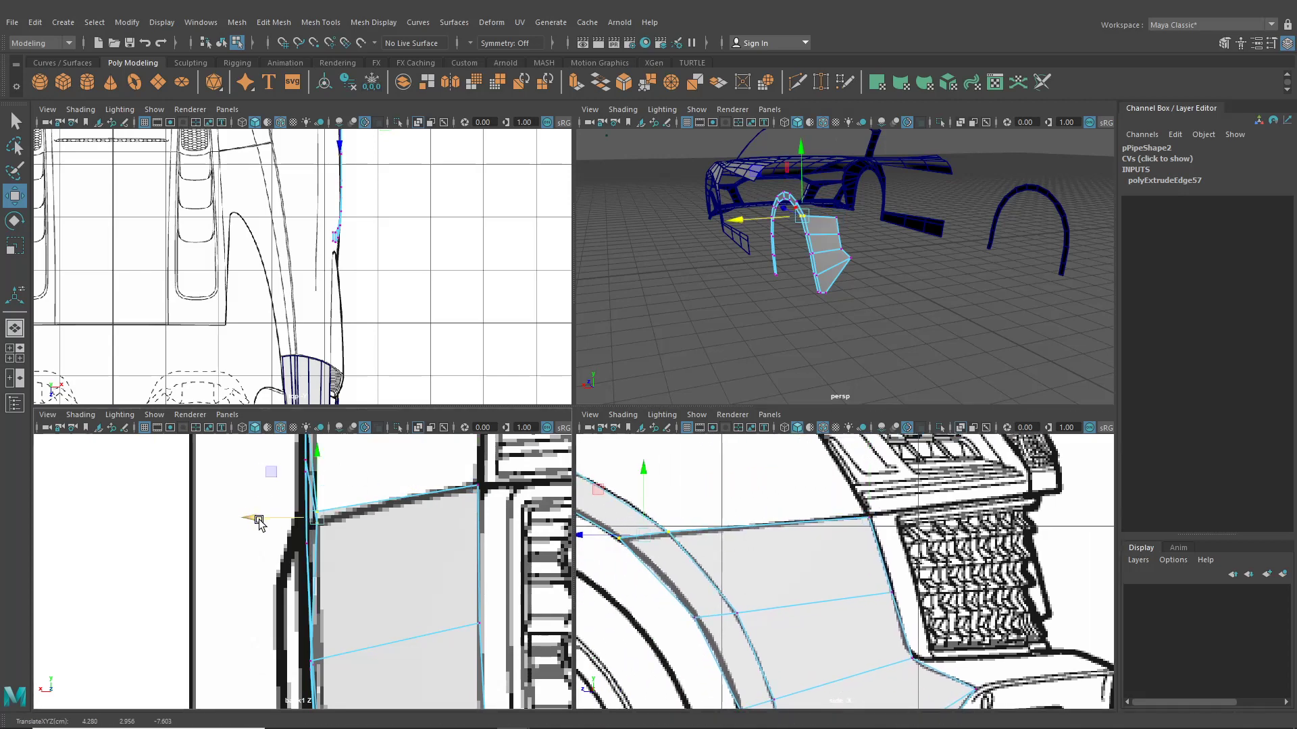
pyautogui.hotkey('ctrl', 'z')
pyautogui.moveTo(305, 460); pyautogui.dragTo(306, 465)
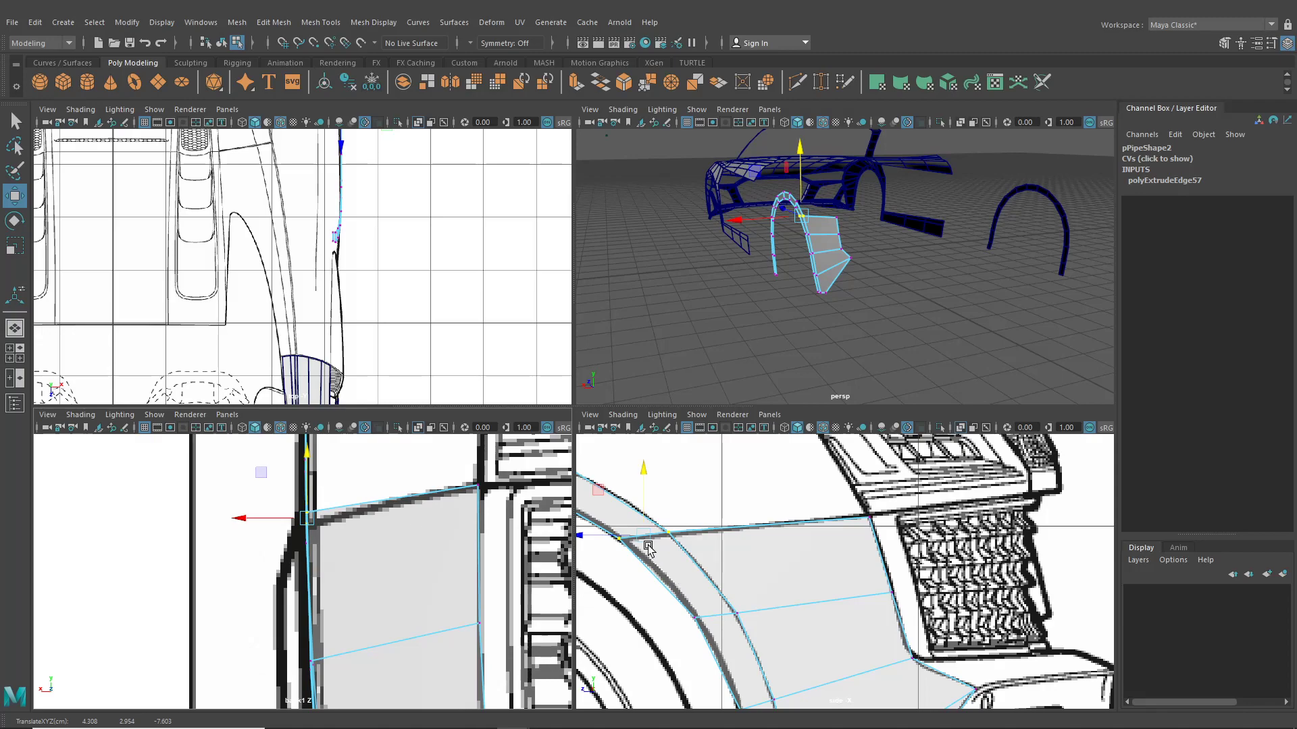
# Step: Examine the inward-curving shape of the rear side panel in perspective
pyautogui.keyDown('alt'); pyautogui.moveTo(437, 535); pyautogui.dragTo(430, 498, button='middle'); pyautogui.keyUp('alt')
pyautogui.press('space')
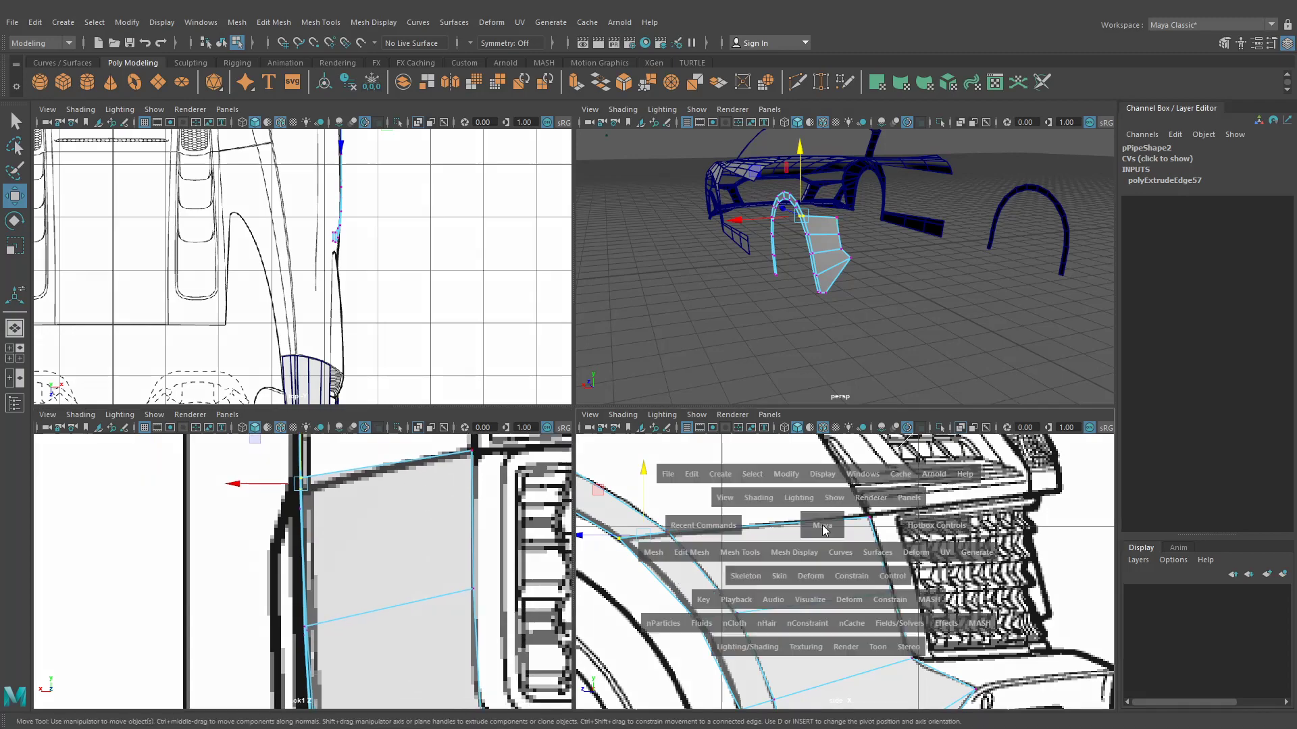
pyautogui.keyDown('alt'); pyautogui.moveTo(821, 528); pyautogui.dragTo(684, 510, button='right'); pyautogui.keyUp('alt')
pyautogui.keyDown('alt'); pyautogui.moveTo(685, 510); pyautogui.dragTo(699, 481, button='middle'); pyautogui.keyUp('alt')
pyautogui.keyDown('alt'); pyautogui.moveTo(698, 481); pyautogui.dragTo(665, 492); pyautogui.keyUp('alt')
pyautogui.click(15, 328)
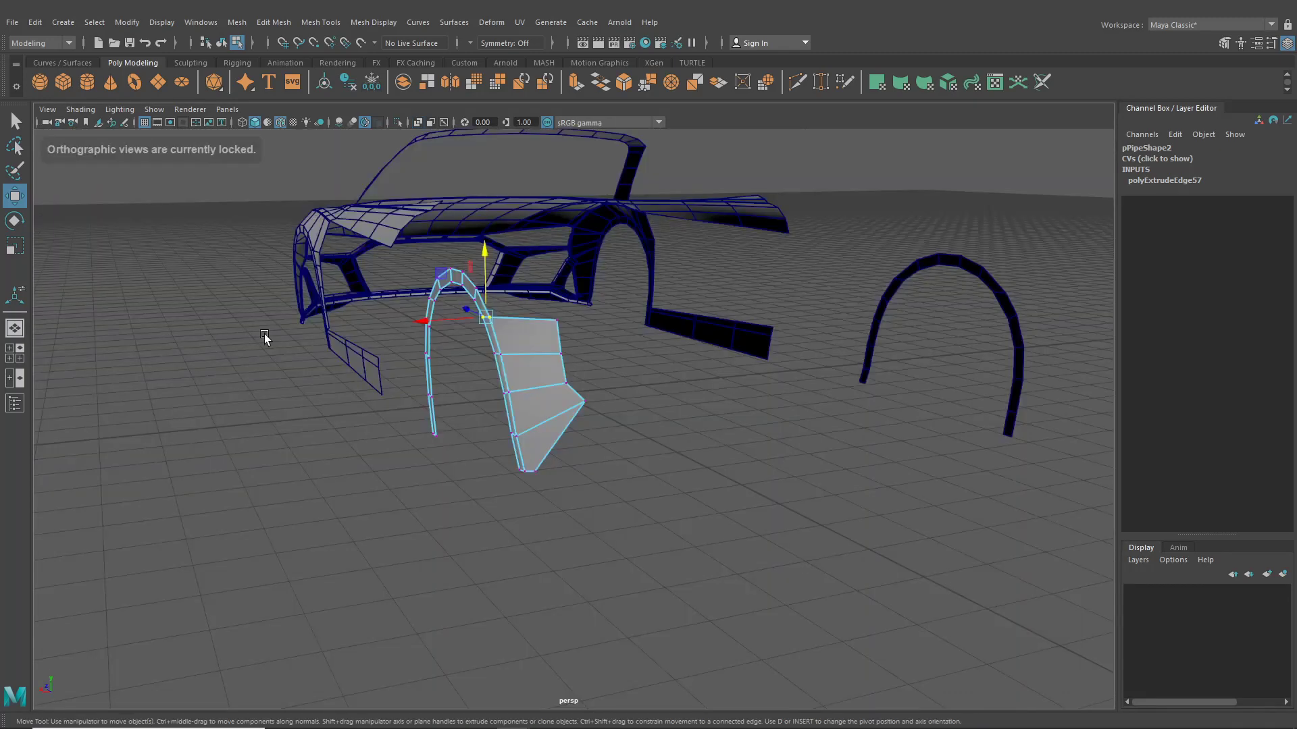
pyautogui.keyDown('alt'); pyautogui.moveTo(265, 333); pyautogui.dragTo(544, 371); pyautogui.keyUp('alt')
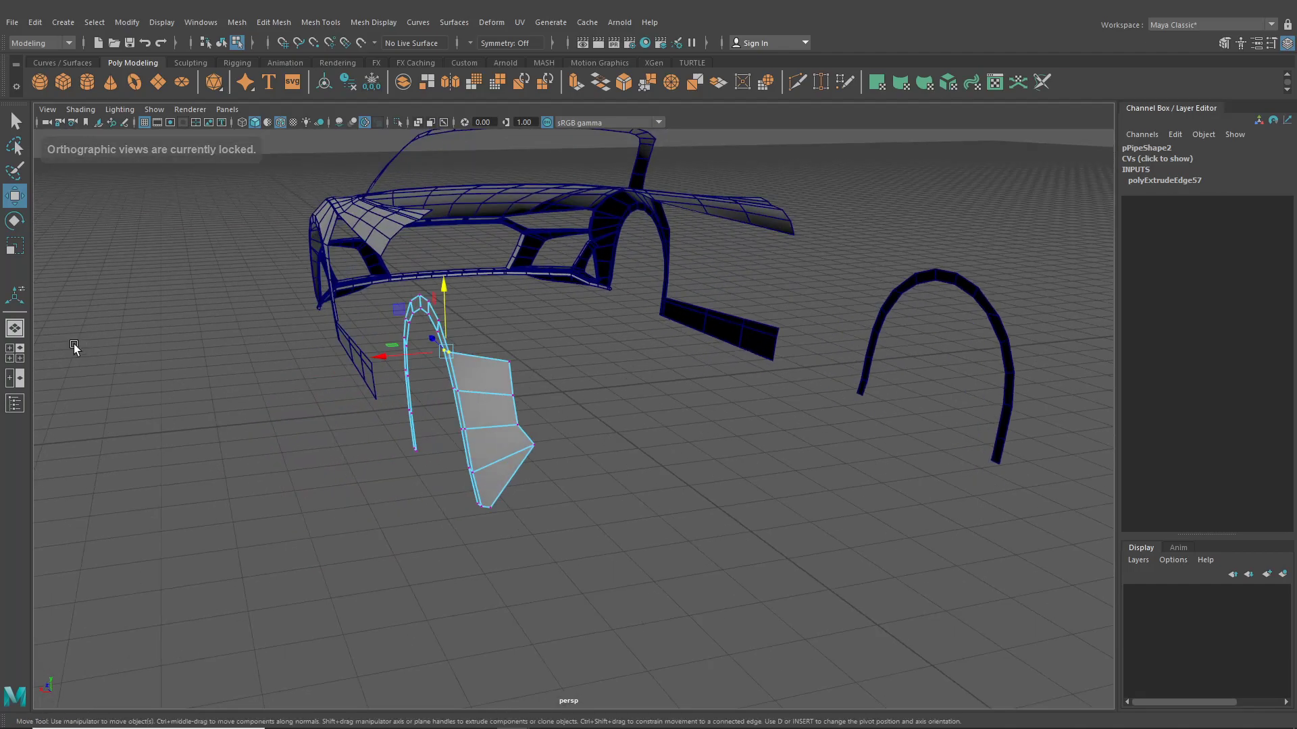
# Step: Extrude the panel's lower diagonal edge a short distance down and rearward toward the next bumper line in the side view
pyautogui.click(19, 360)
pyautogui.press('space')
pyautogui.scroll(5, 773, 558)
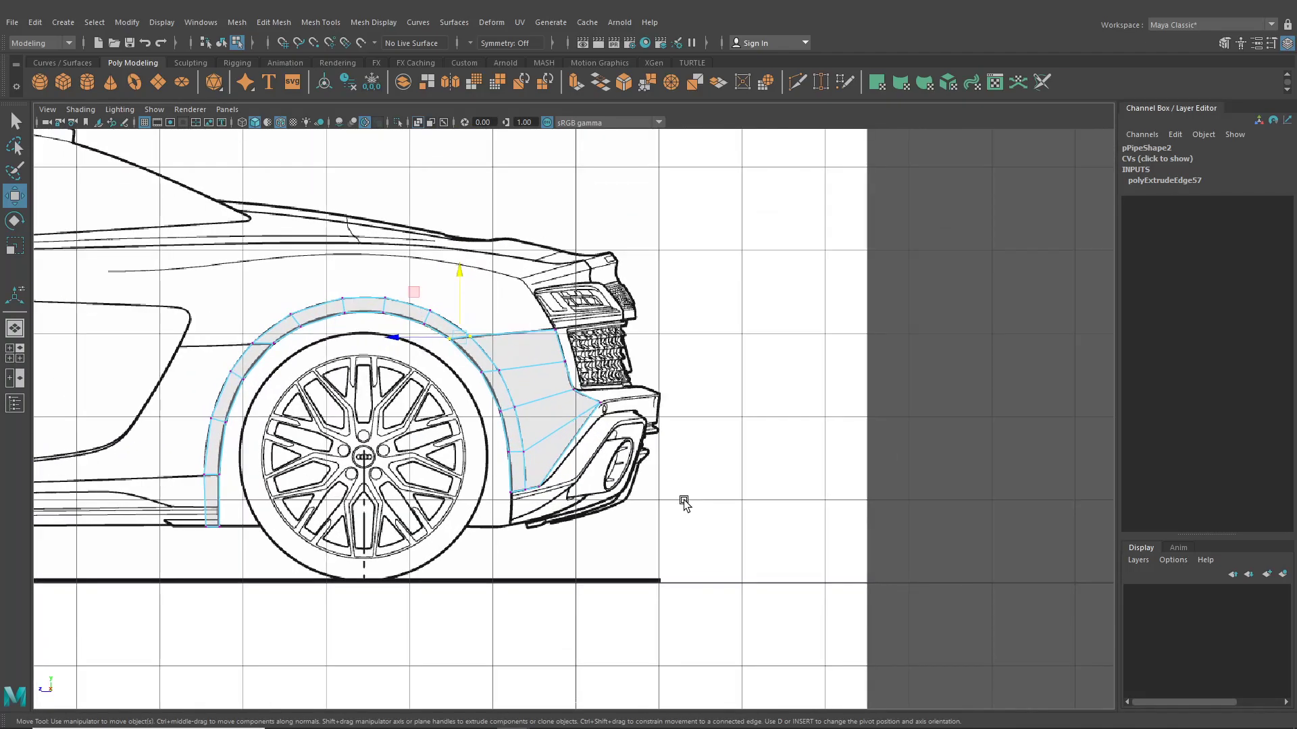
pyautogui.moveTo(581, 436); pyautogui.dragTo(586, 345, button='right')
pyautogui.click(597, 422)
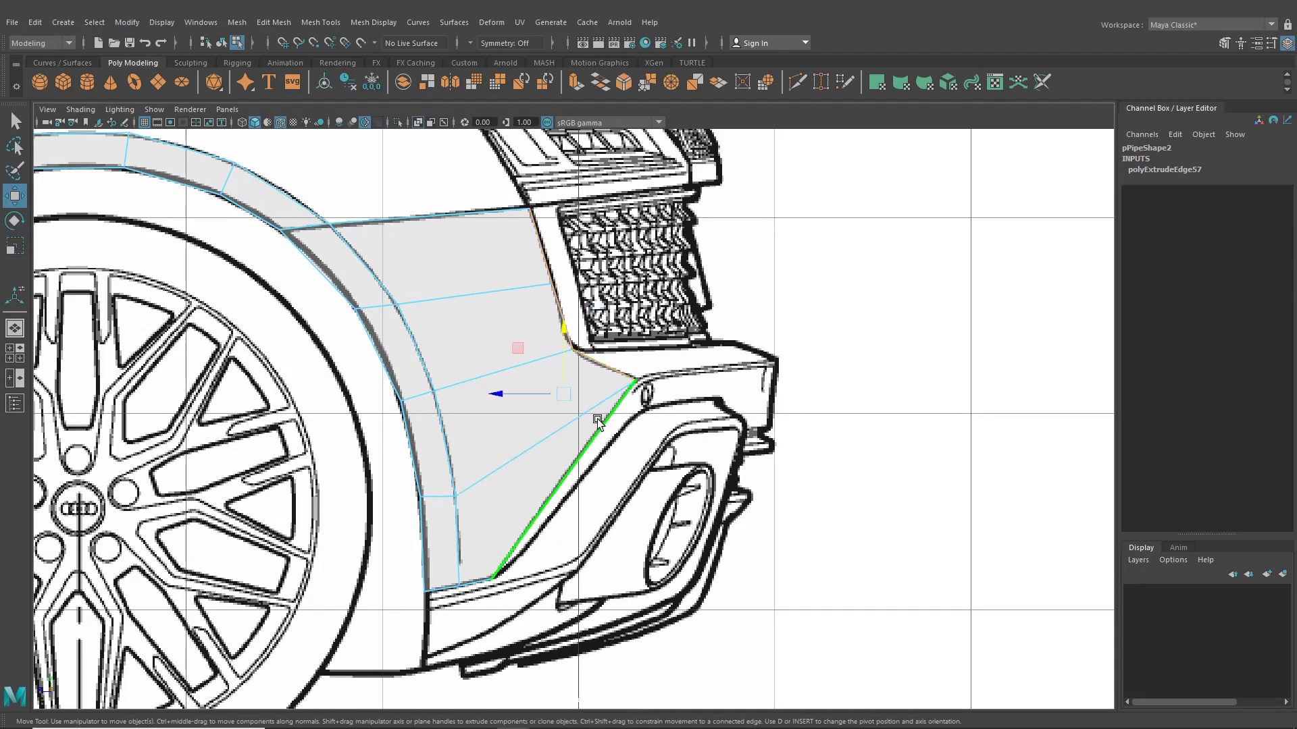
pyautogui.hotkey('ctrl', 'e')
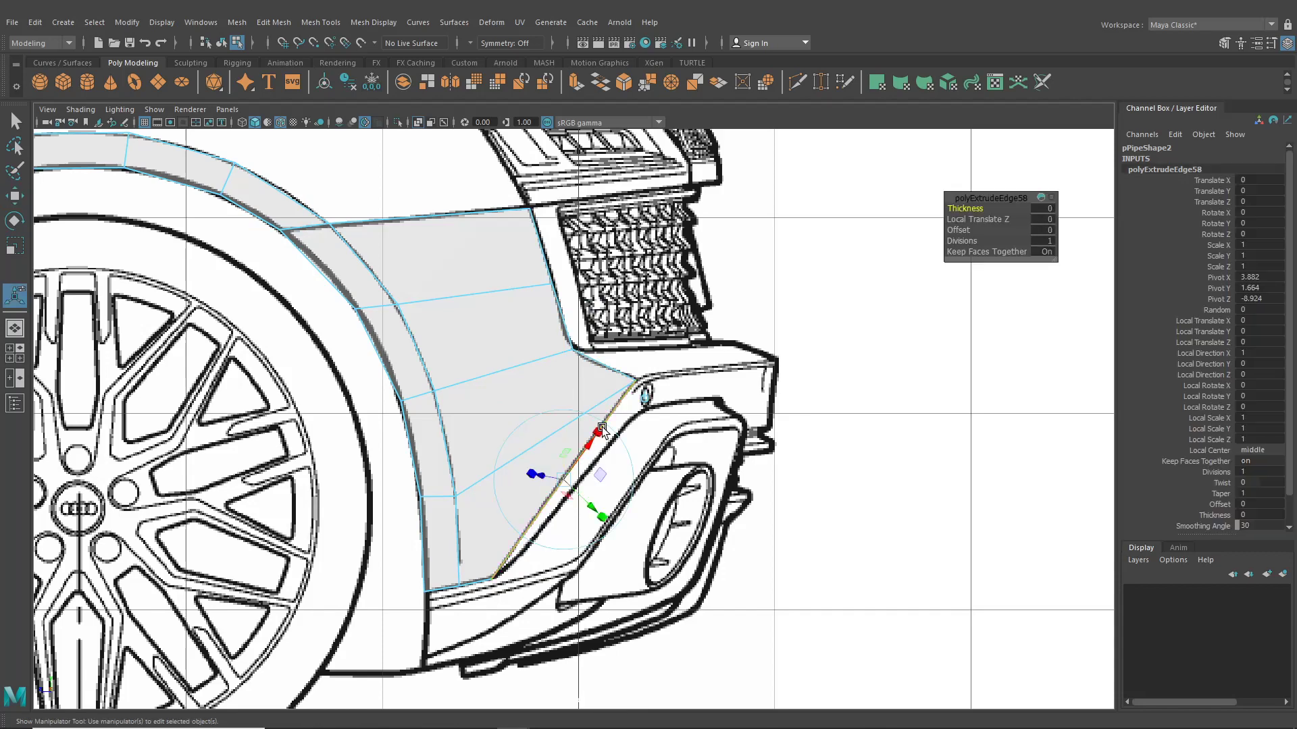
pyautogui.click(645, 399)
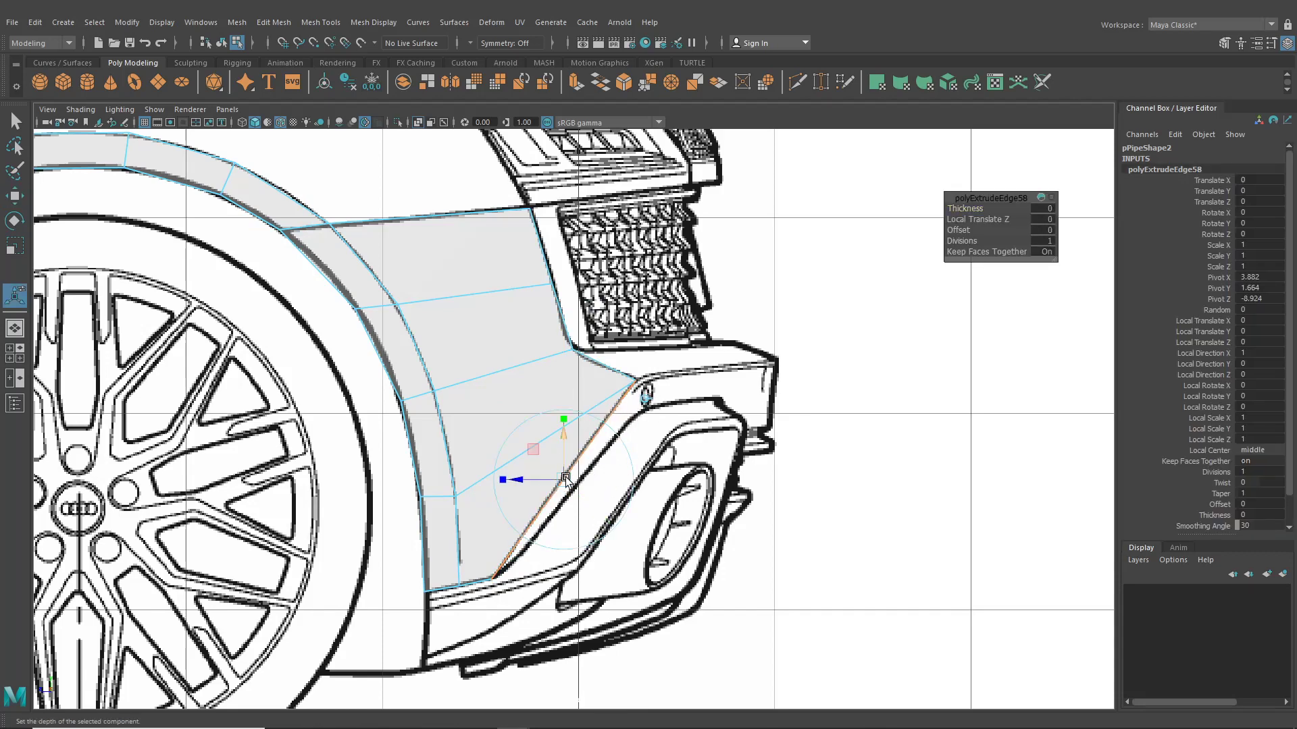
pyautogui.moveTo(566, 482); pyautogui.dragTo(583, 489)
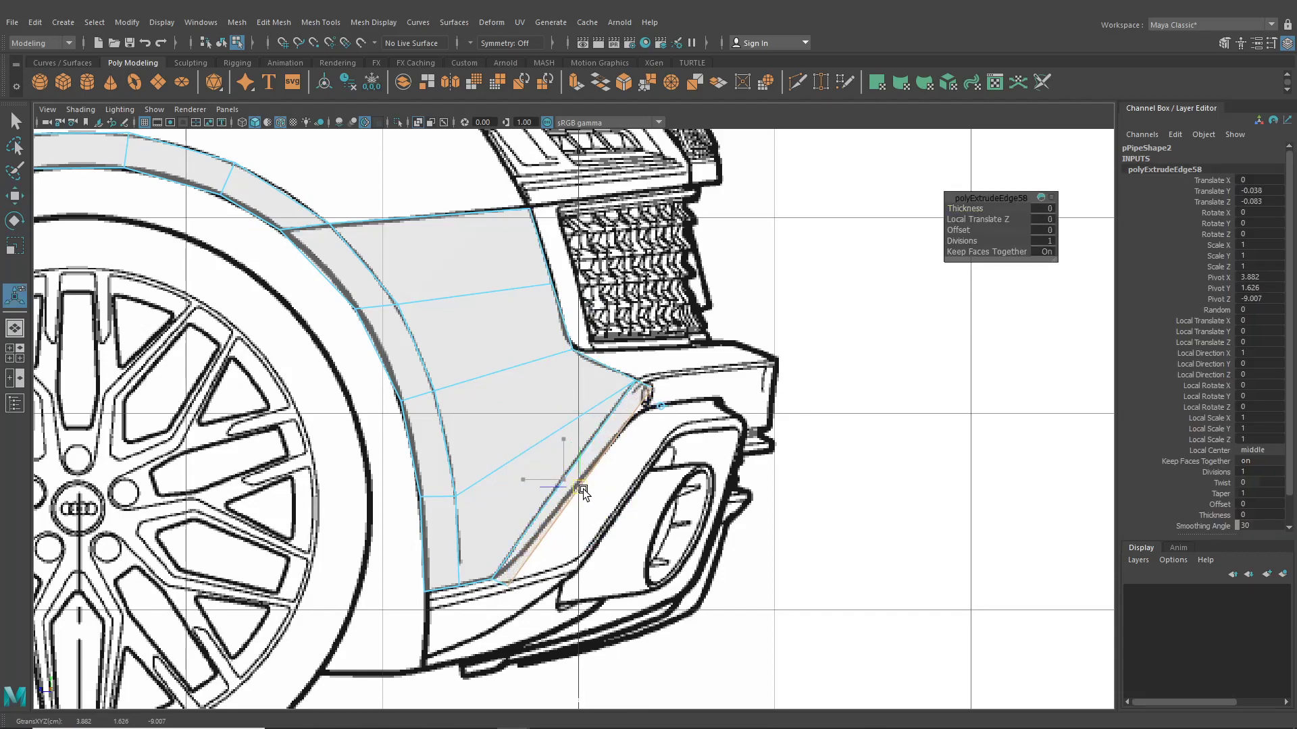
# Step: Target-weld the extruded strip's lower vertex to the panel's bottom rear vertex
pyautogui.click(820, 85)
pyautogui.scroll(2, 544, 409)
pyautogui.moveTo(541, 410); pyautogui.dragTo(477, 349, button='right')
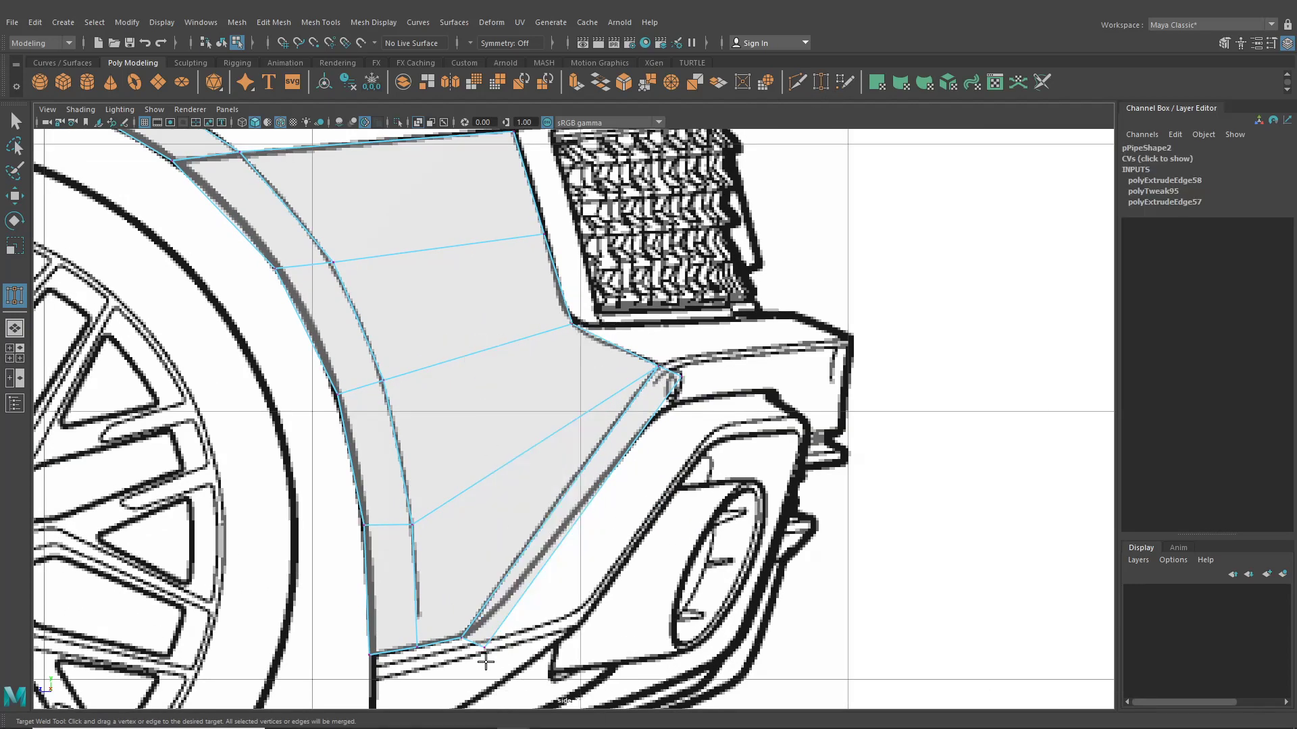
pyautogui.moveTo(468, 636); pyautogui.dragTo(463, 636)
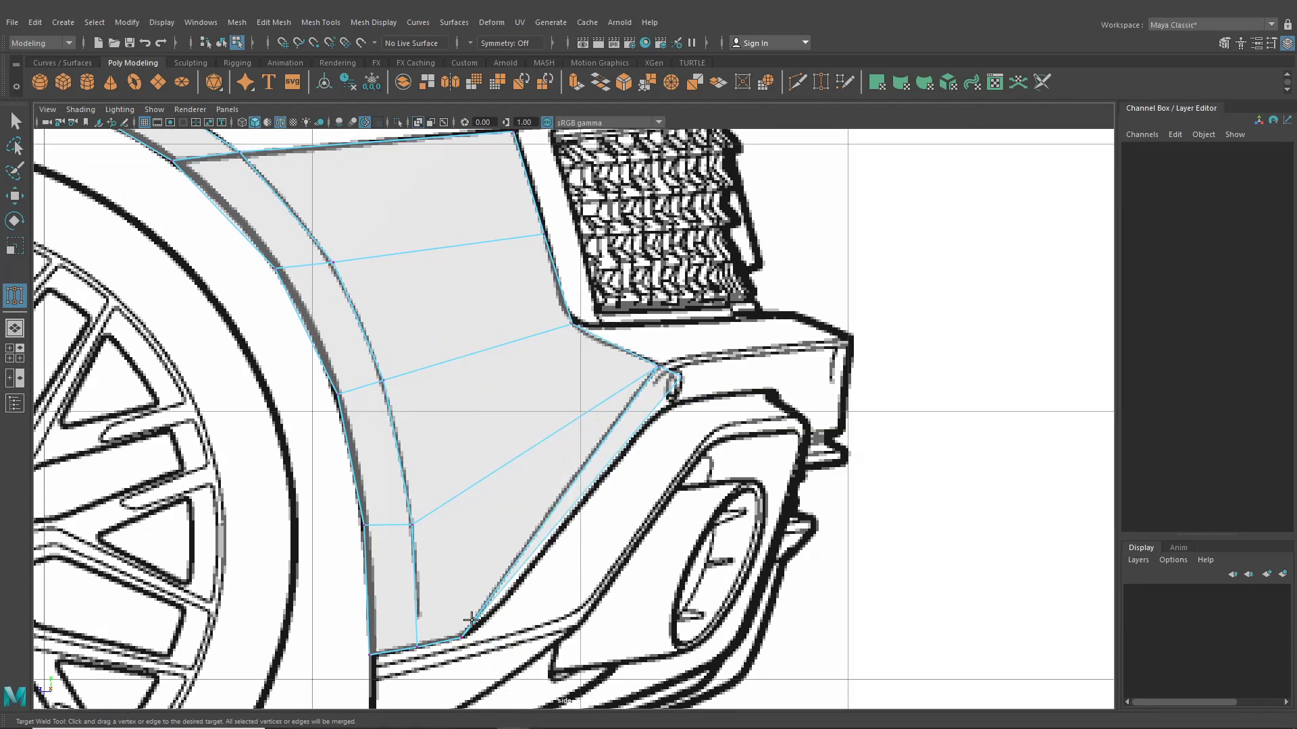
# Step: Move the strip's free upper vertex onto the diagonal bumper line directly below the panel's rear tip
pyautogui.click(15, 195)
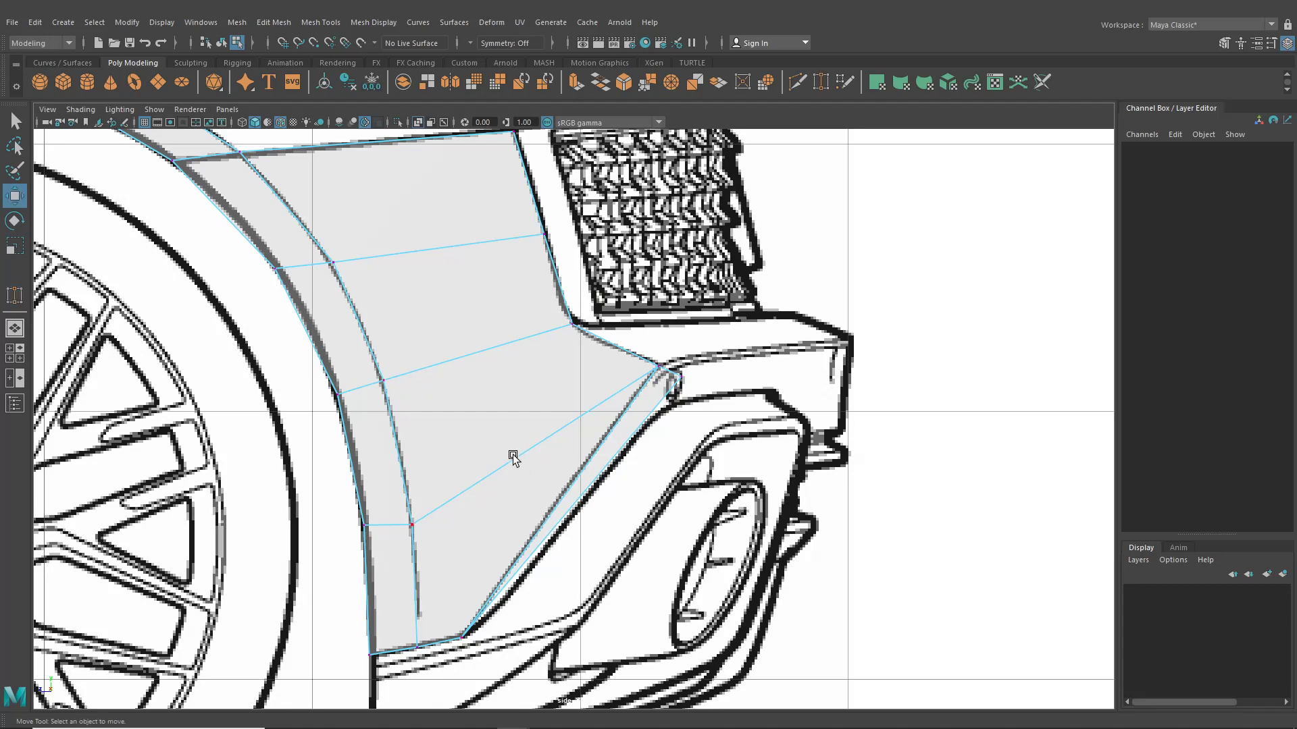
pyautogui.scroll(-2, 513, 458)
pyautogui.scroll(-5, 588, 515)
pyautogui.scroll(1, 628, 553)
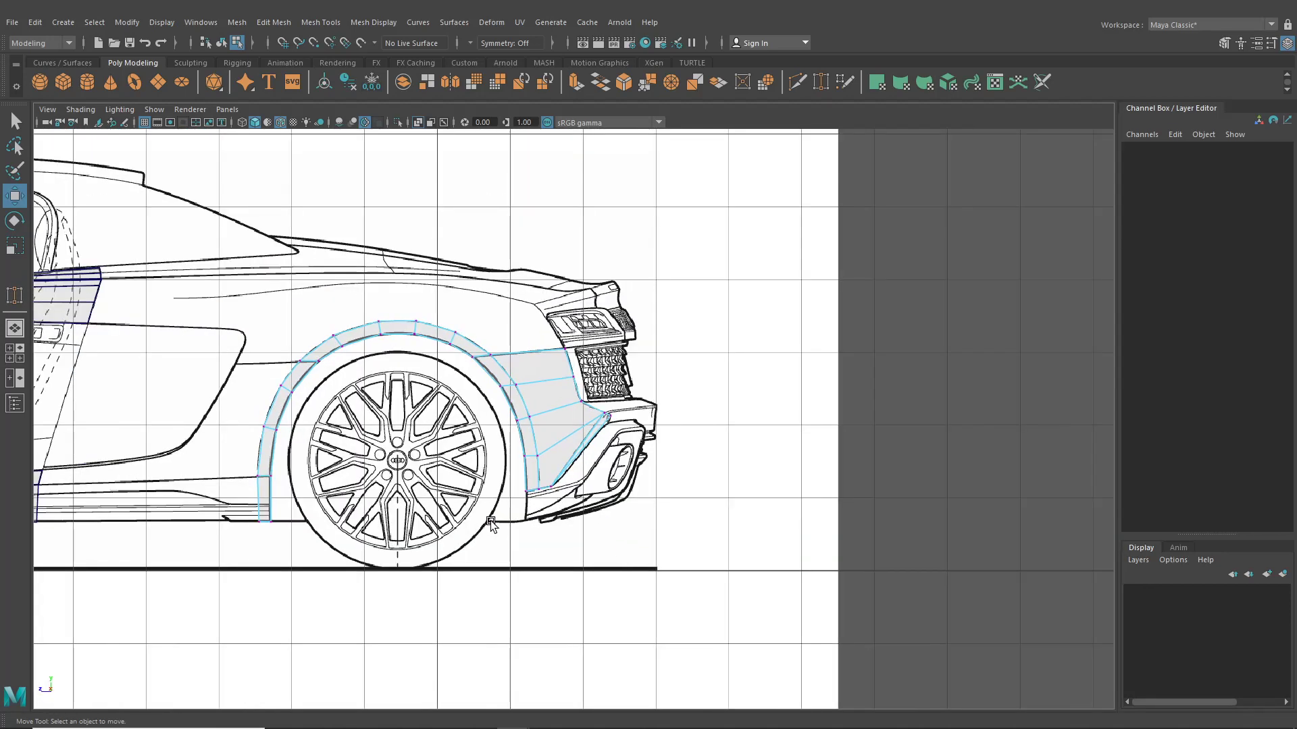
pyautogui.keyDown('alt'); pyautogui.moveTo(491, 520); pyautogui.dragTo(546, 509, button='middle'); pyautogui.keyUp('alt')
pyautogui.scroll(1, 316, 328)
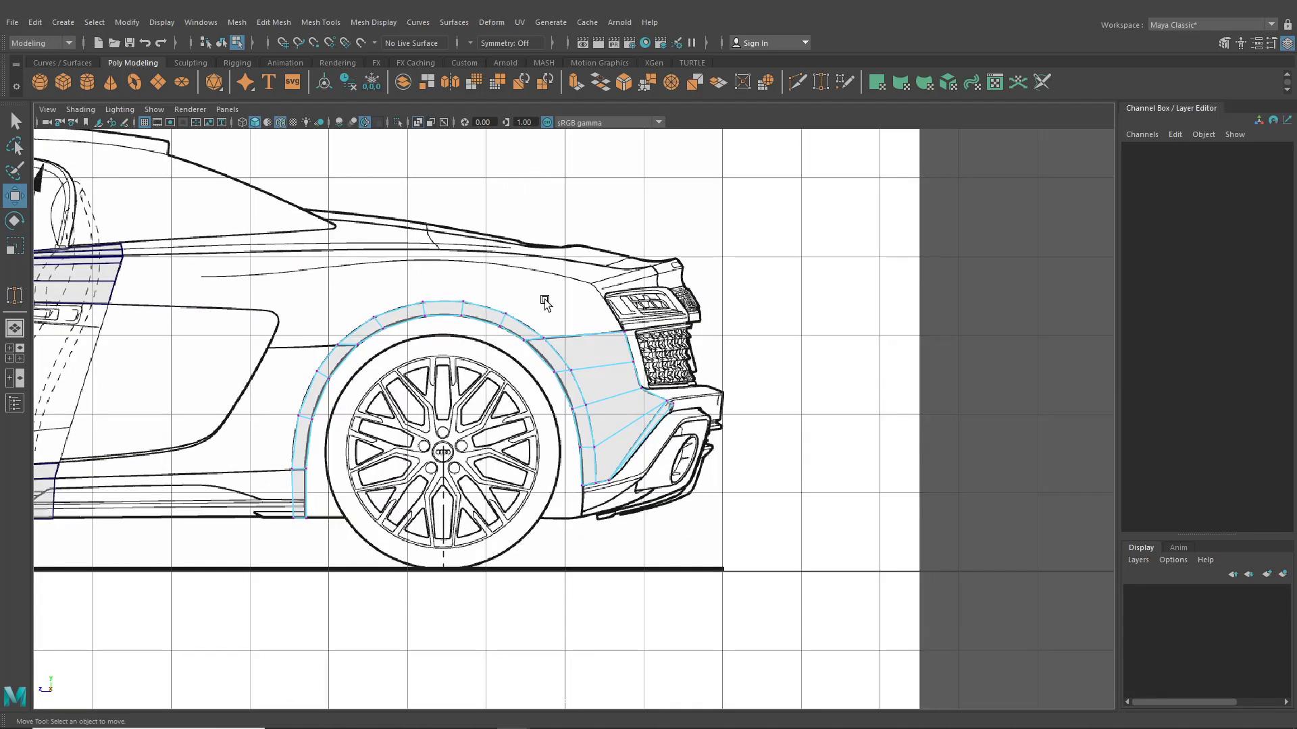
pyautogui.scroll(3, 544, 489)
pyautogui.keyDown('alt'); pyautogui.moveTo(617, 462); pyautogui.dragTo(484, 408, button='middle'); pyautogui.keyUp('alt')
pyautogui.scroll(11, 558, 492)
pyautogui.scroll(1, 484, 407)
pyautogui.click(587, 370)
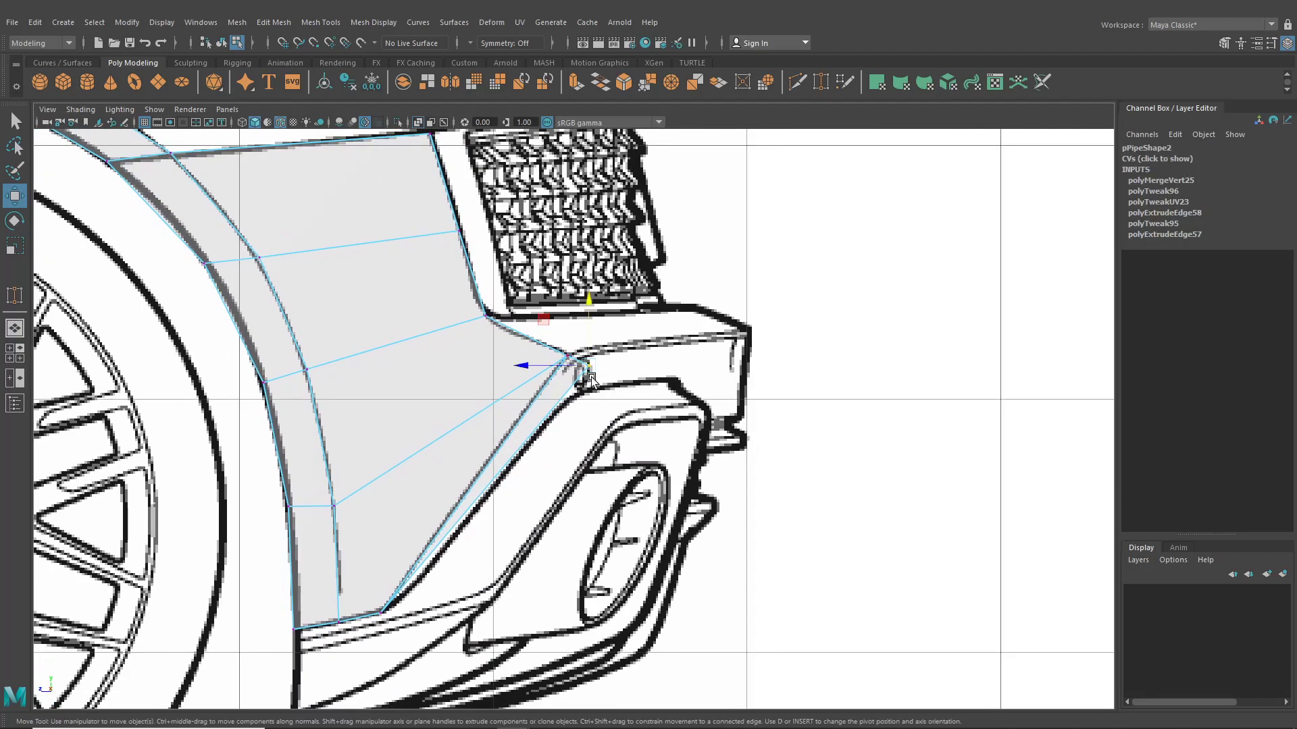
pyautogui.moveTo(587, 376); pyautogui.dragTo(565, 399)
pyautogui.scroll(2, 570, 405)
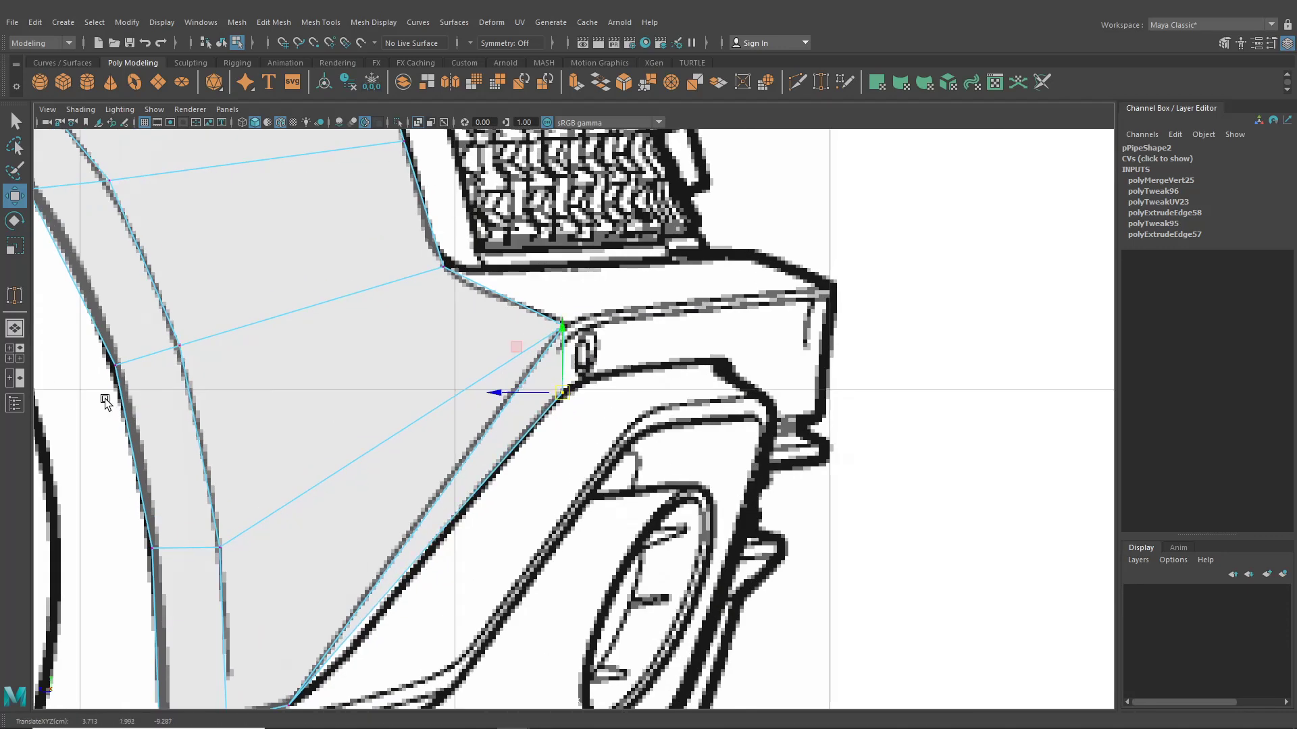
# Step: Shift the strip's upper rear vertex sideways in the back1 rear view to follow the bumper line
pyautogui.click(19, 355)
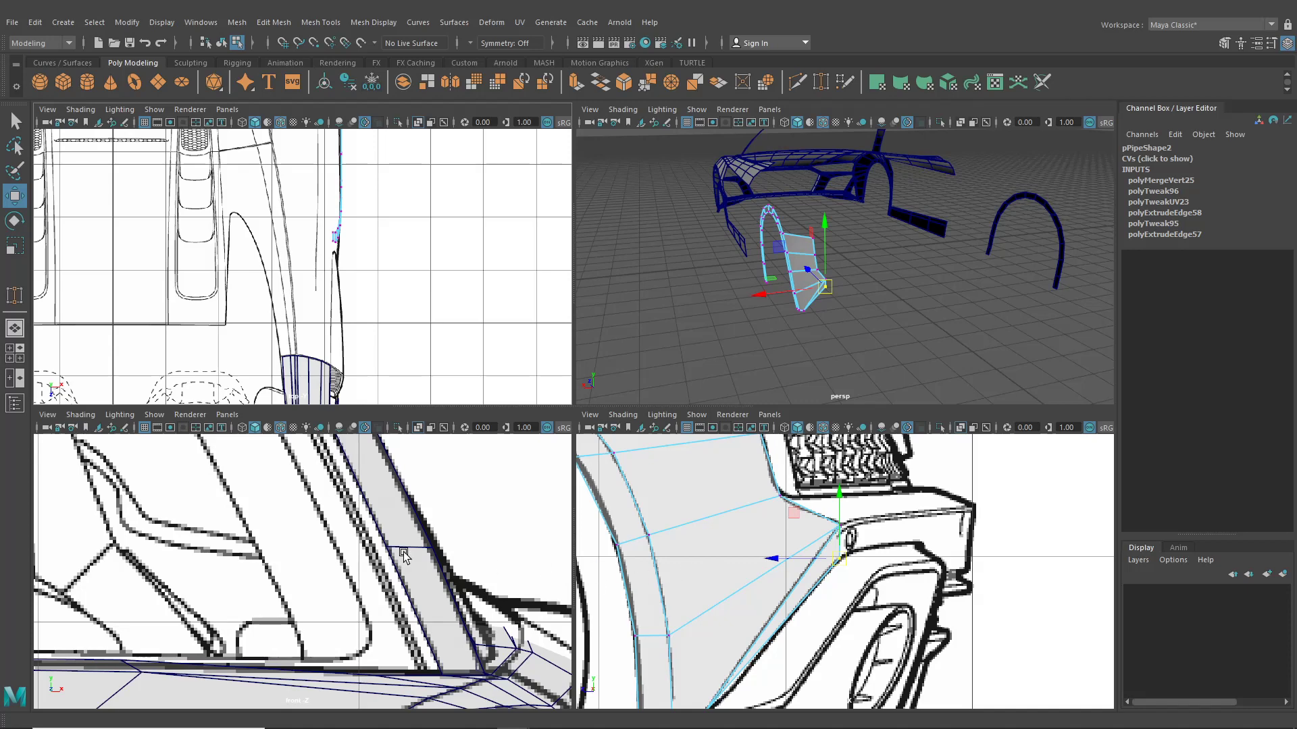
pyautogui.click(227, 414)
pyautogui.moveTo(270, 452)
pyautogui.click(378, 469)
pyautogui.keyDown('alt'); pyautogui.moveTo(402, 502); pyautogui.dragTo(304, 588, button='right'); pyautogui.keyUp('alt')
pyautogui.keyDown('alt'); pyautogui.moveTo(304, 587); pyautogui.dragTo(287, 540, button='middle'); pyautogui.keyUp('alt')
pyautogui.keyDown('alt'); pyautogui.moveTo(287, 540); pyautogui.dragTo(328, 605, button='right'); pyautogui.keyUp('alt')
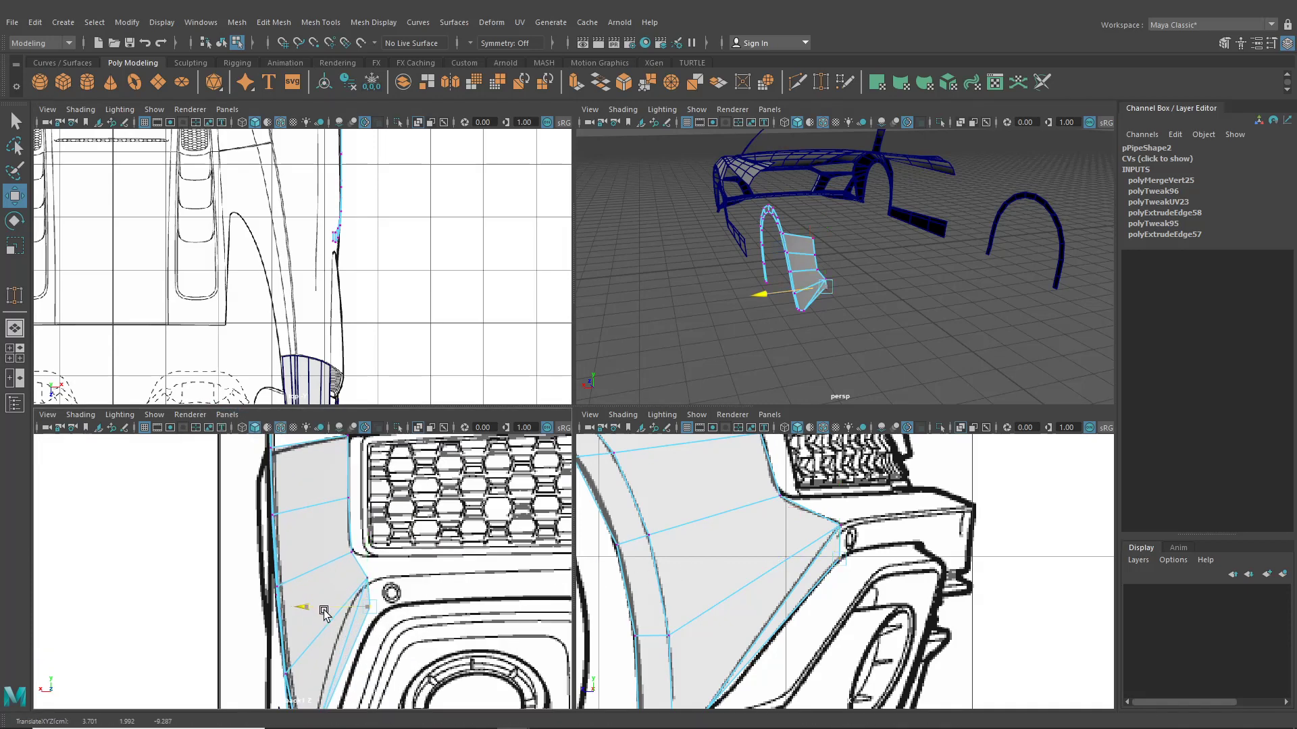
pyautogui.moveTo(325, 607); pyautogui.dragTo(322, 611)
pyautogui.keyDown('alt'); pyautogui.moveTo(342, 608); pyautogui.dragTo(341, 520, button='middle'); pyautogui.keyUp('alt')
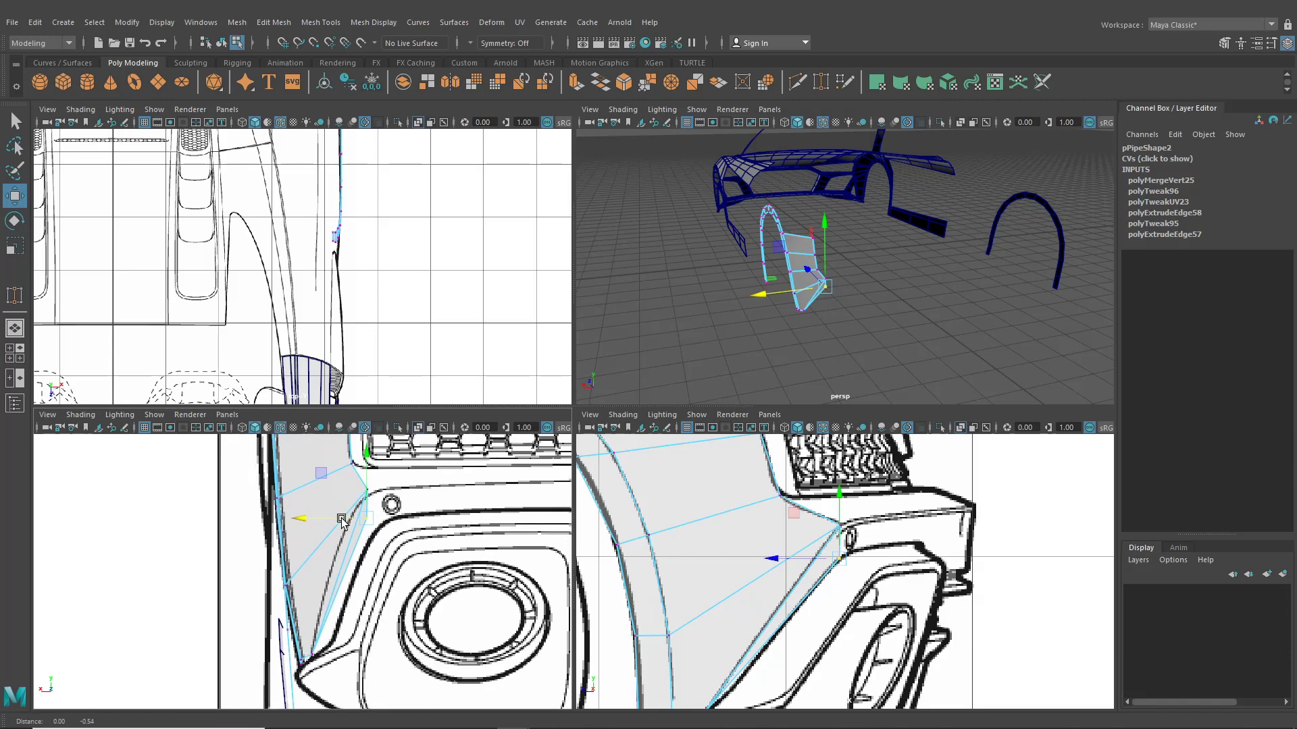
pyautogui.keyDown('alt'); pyautogui.moveTo(376, 560); pyautogui.dragTo(376, 578, button='middle'); pyautogui.keyUp('alt')
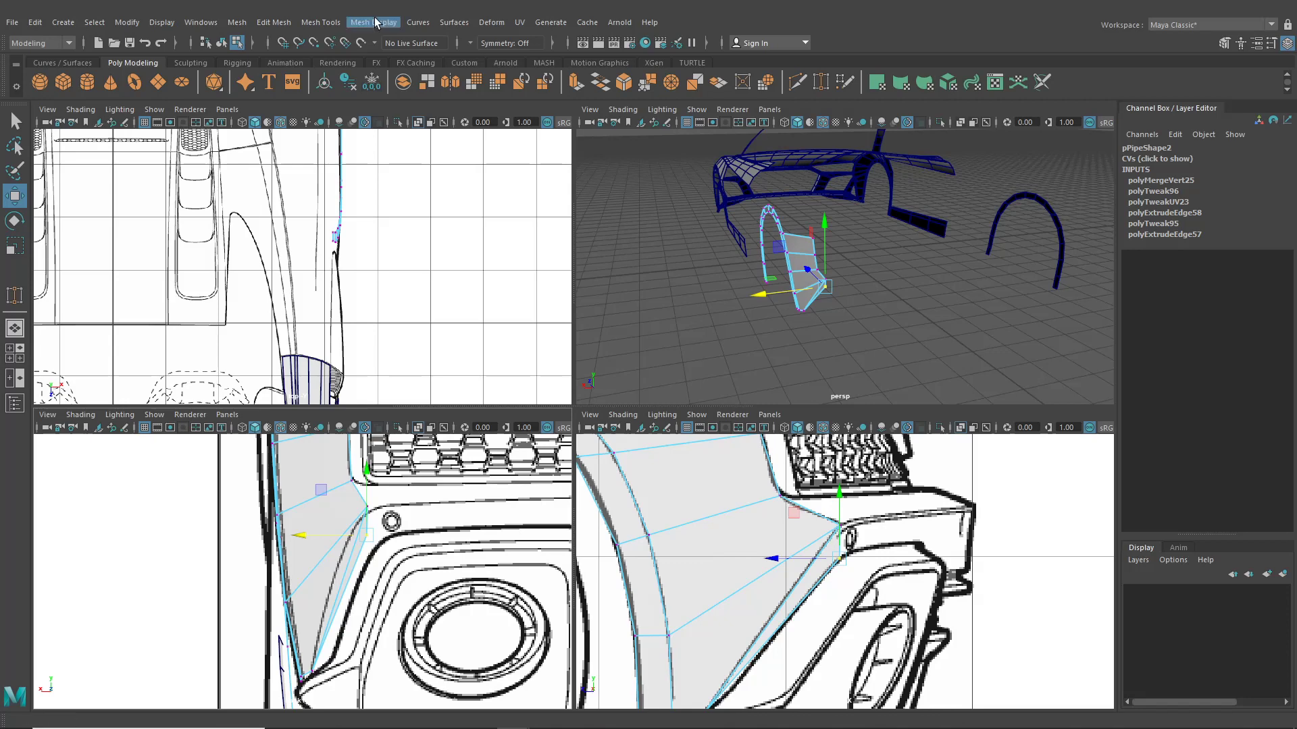
# Step: Insert an edge loop down the middle of the rear side panel, crossing its horizontal edges
pyautogui.click(321, 22)
pyautogui.click(344, 124)
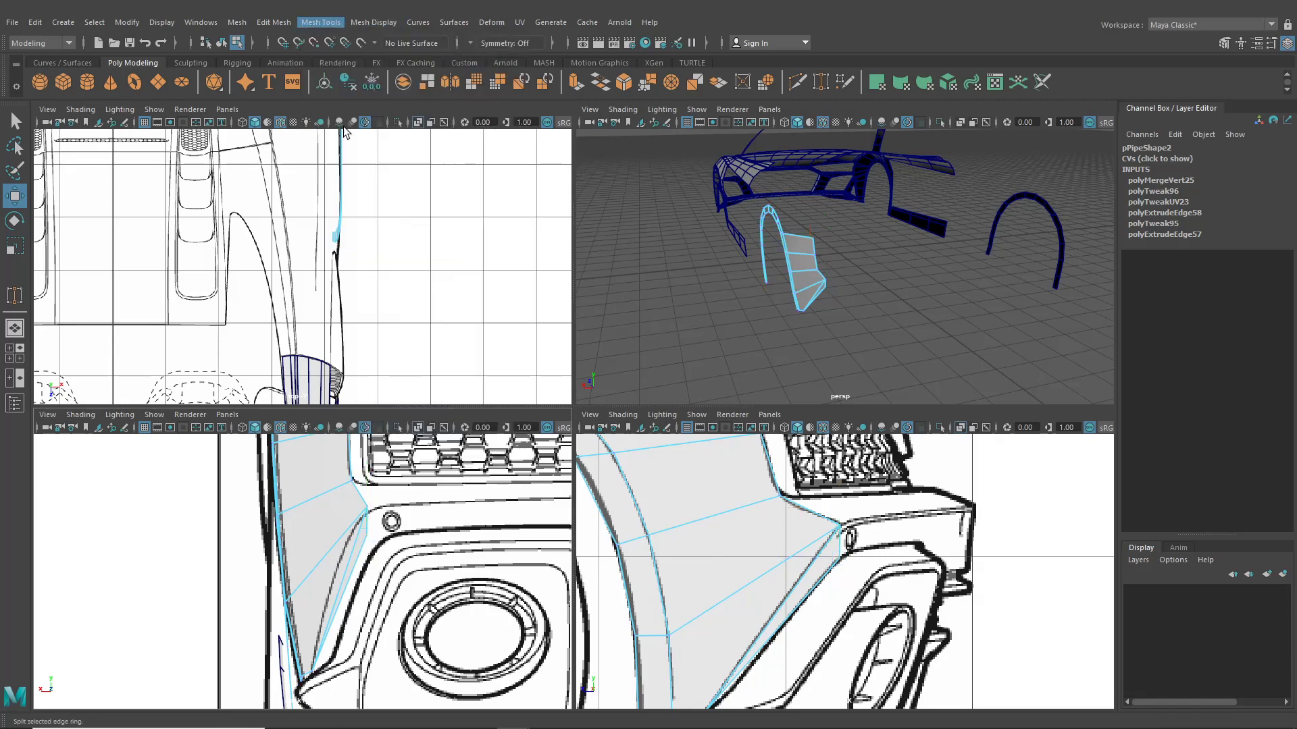
pyautogui.scroll(3, 695, 558)
pyautogui.click(721, 531)
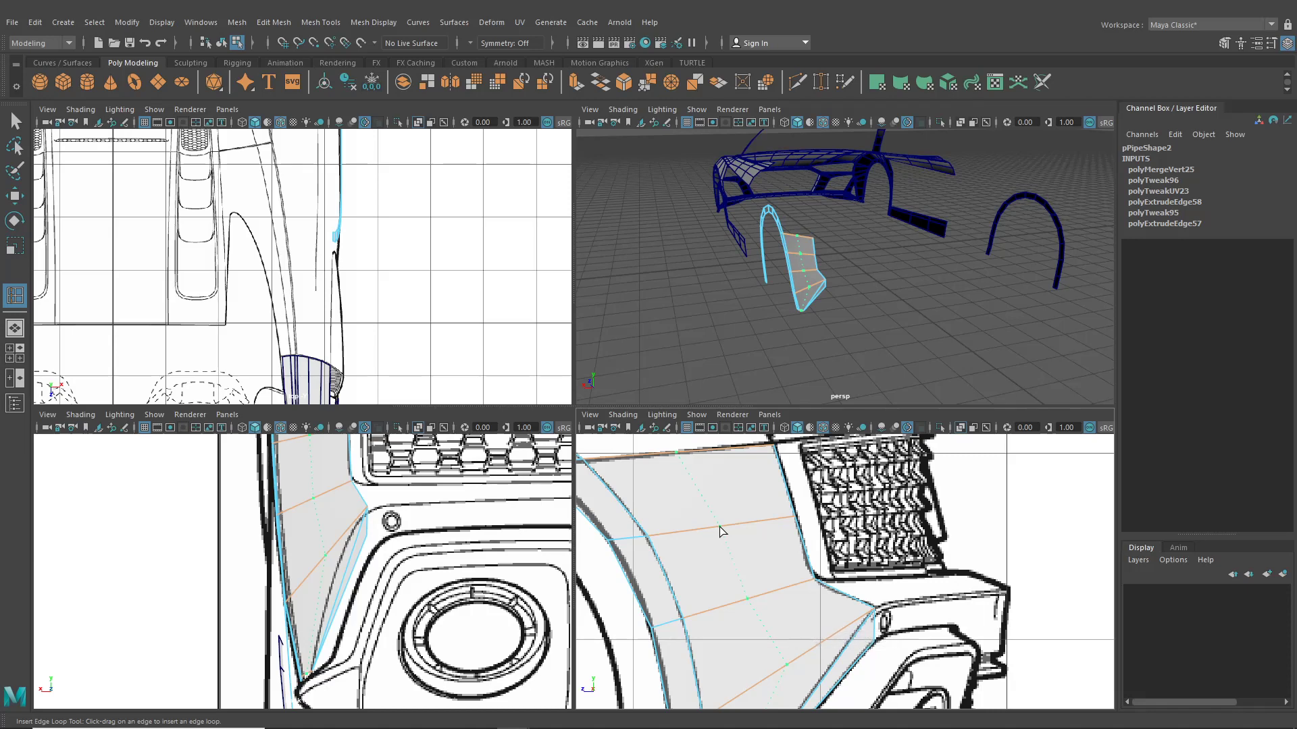
pyautogui.click(721, 531)
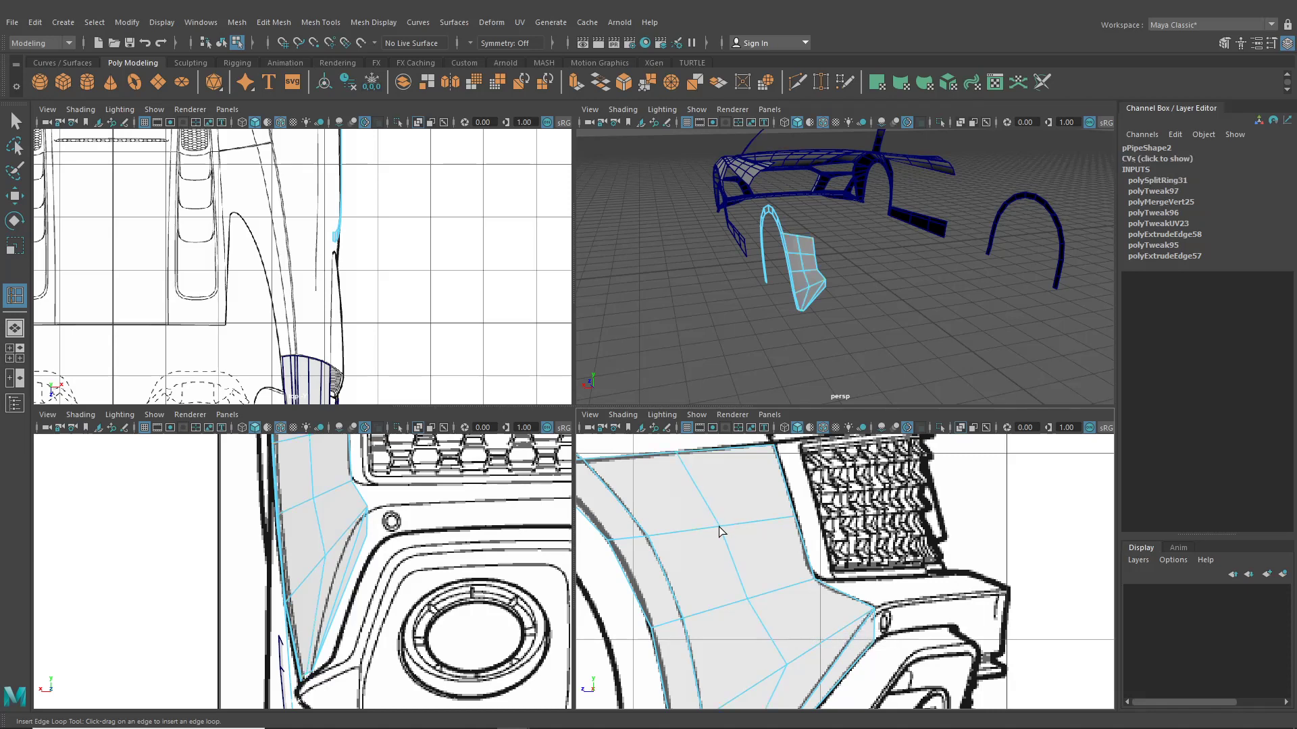
pyautogui.keyDown('alt'); pyautogui.moveTo(713, 580); pyautogui.dragTo(708, 453, button='middle'); pyautogui.keyUp('alt')
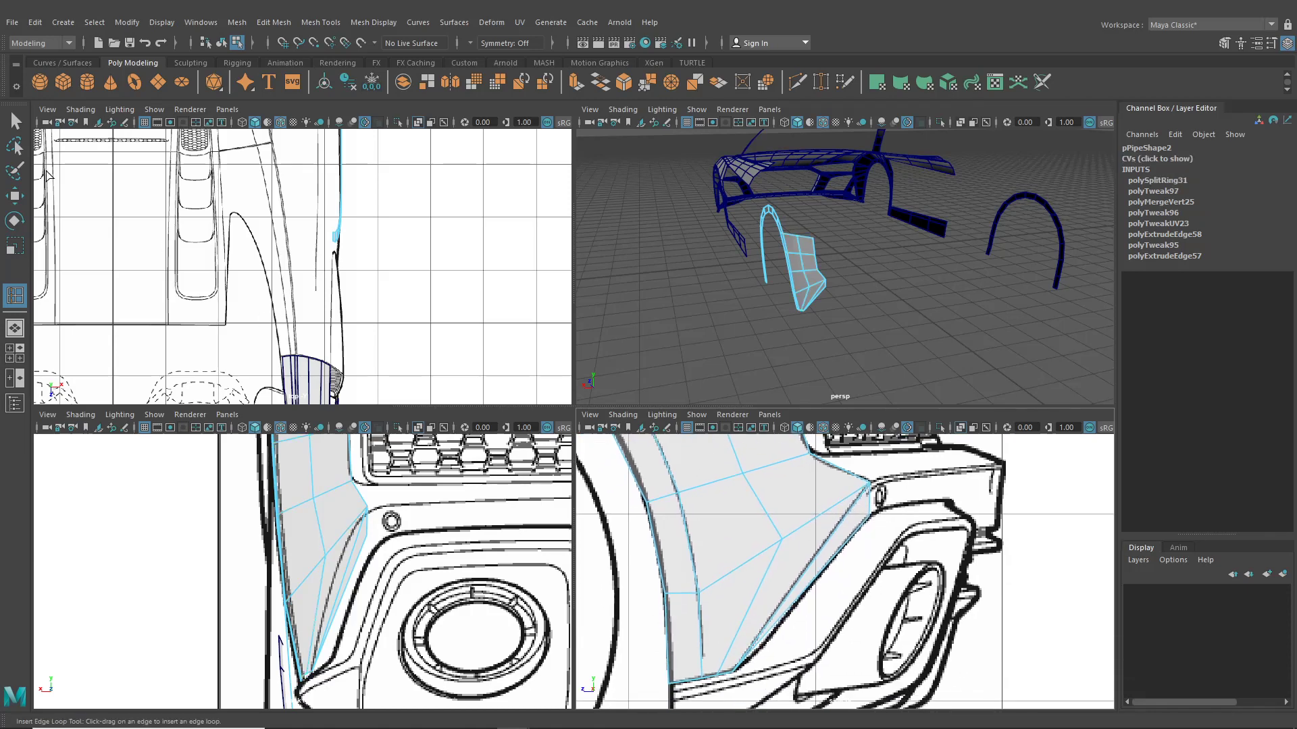
# Step: Delete the new loop's lowest edge, which runs down to the panel's short bottom edge
pyautogui.click(15, 120)
pyautogui.click(756, 595)
pyautogui.press('space')
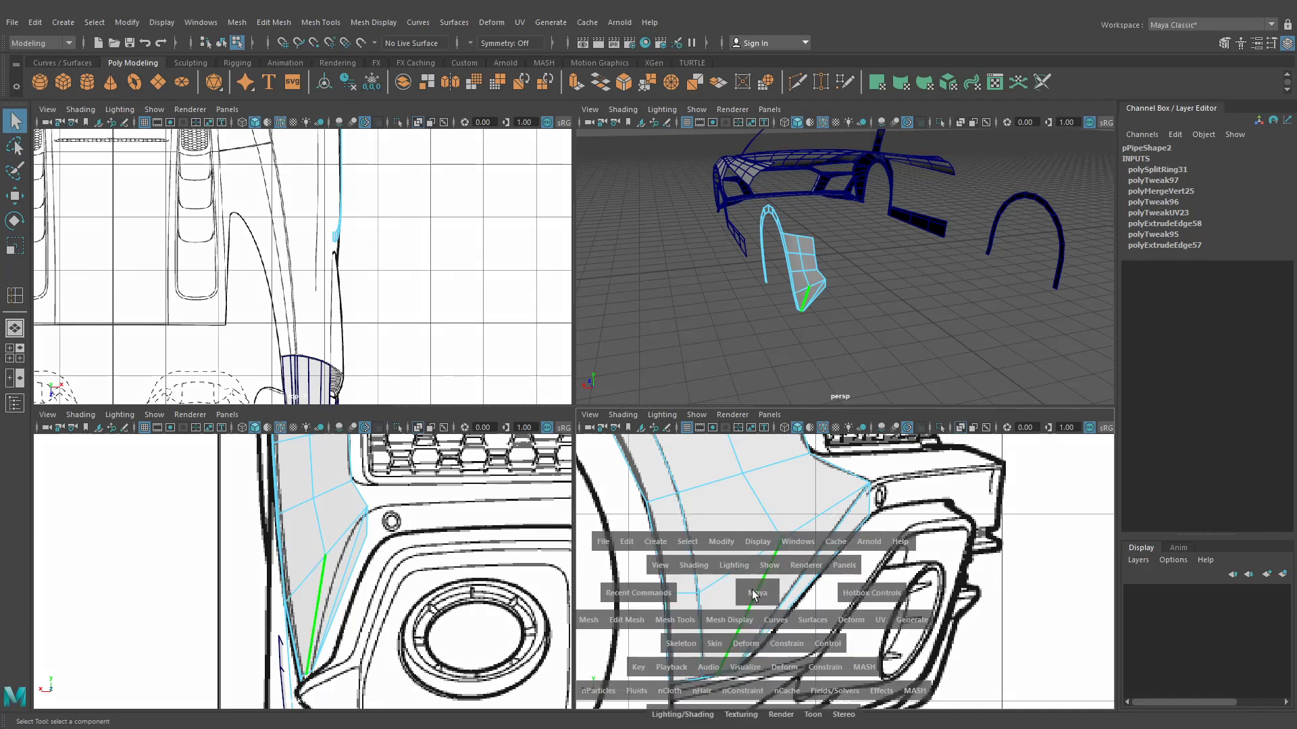
pyautogui.keyDown('alt'); pyautogui.moveTo(489, 477); pyautogui.dragTo(528, 448, button='middle'); pyautogui.keyUp('alt')
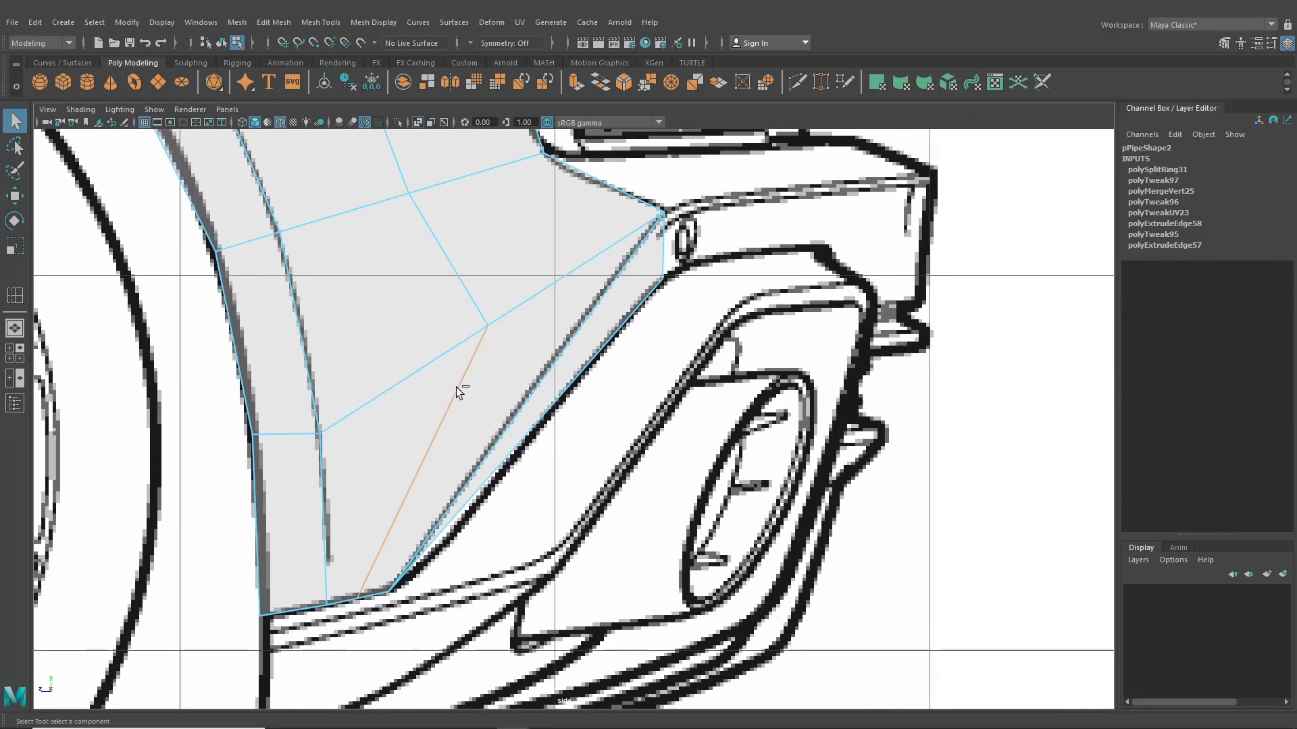
pyautogui.press('Delete')
pyautogui.press('w')
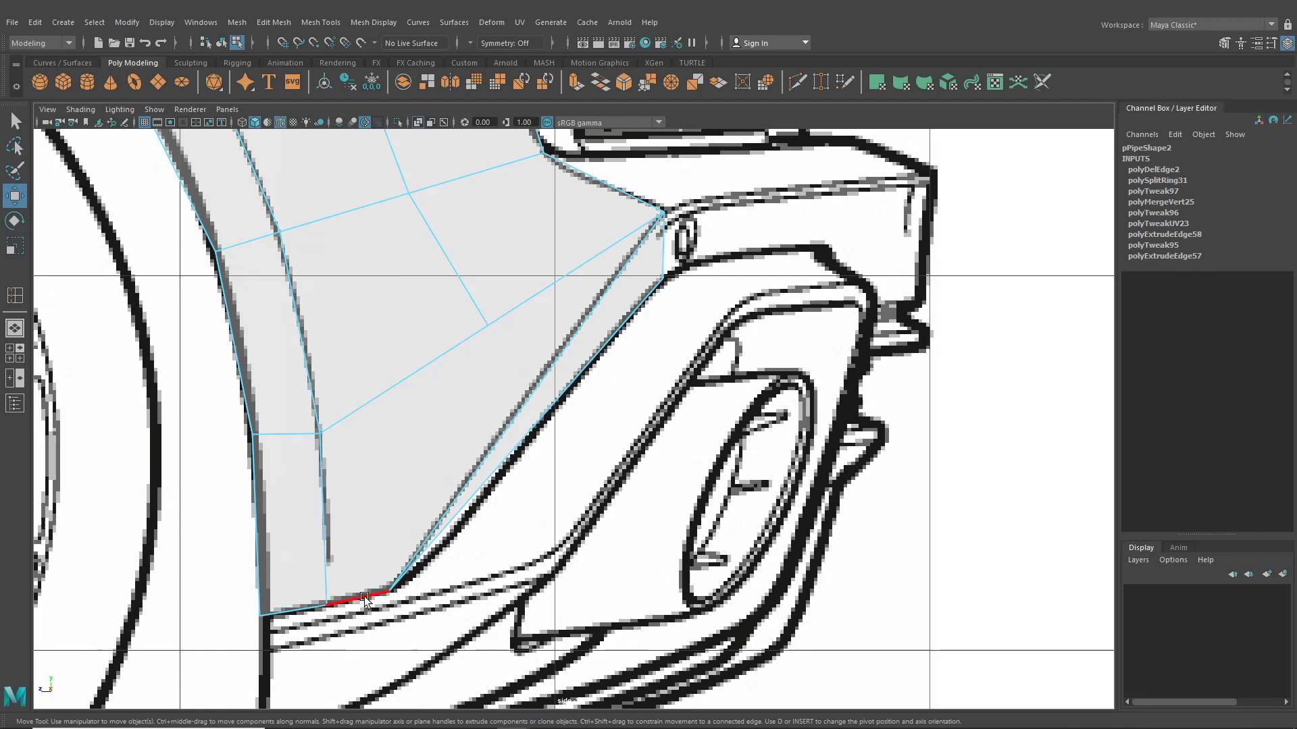
# Step: Cut from the loop's open end vertex diagonally across the strip's inner edge to its outer edge with Multi-Cut
pyautogui.click(797, 82)
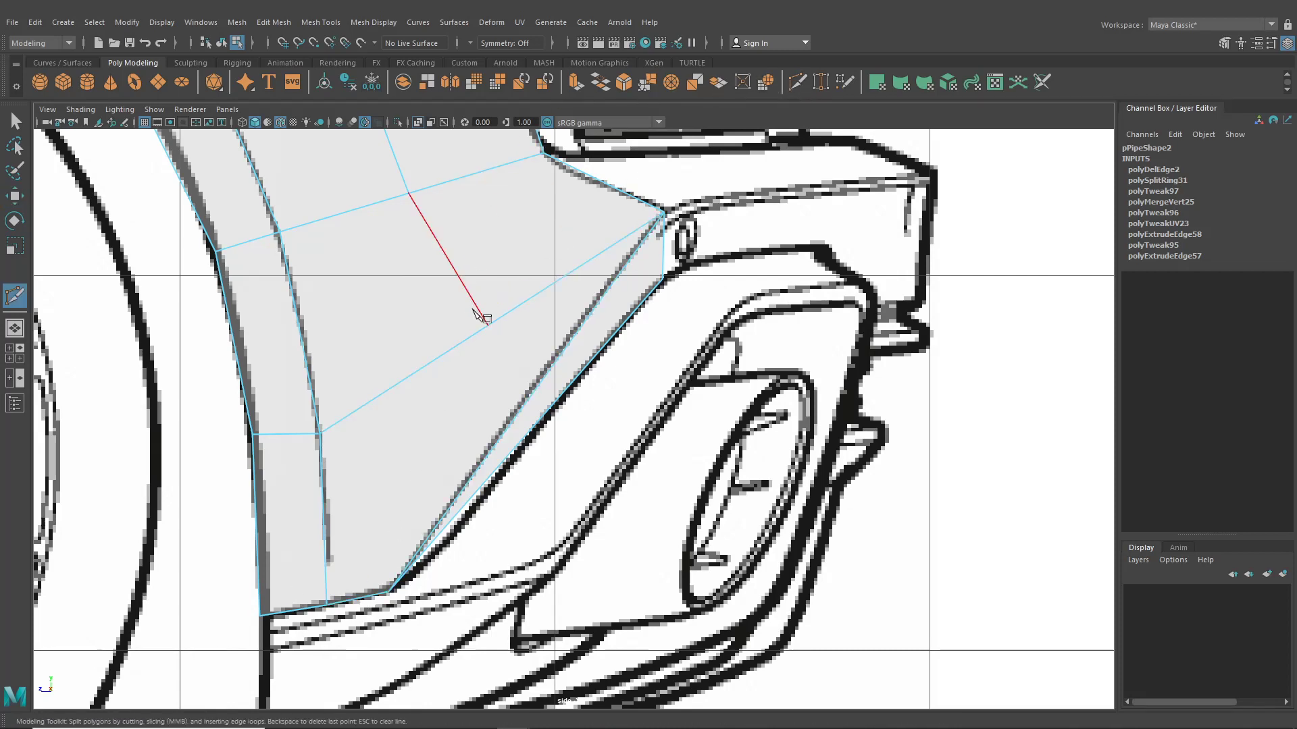
pyautogui.click(543, 378)
pyautogui.click(560, 397)
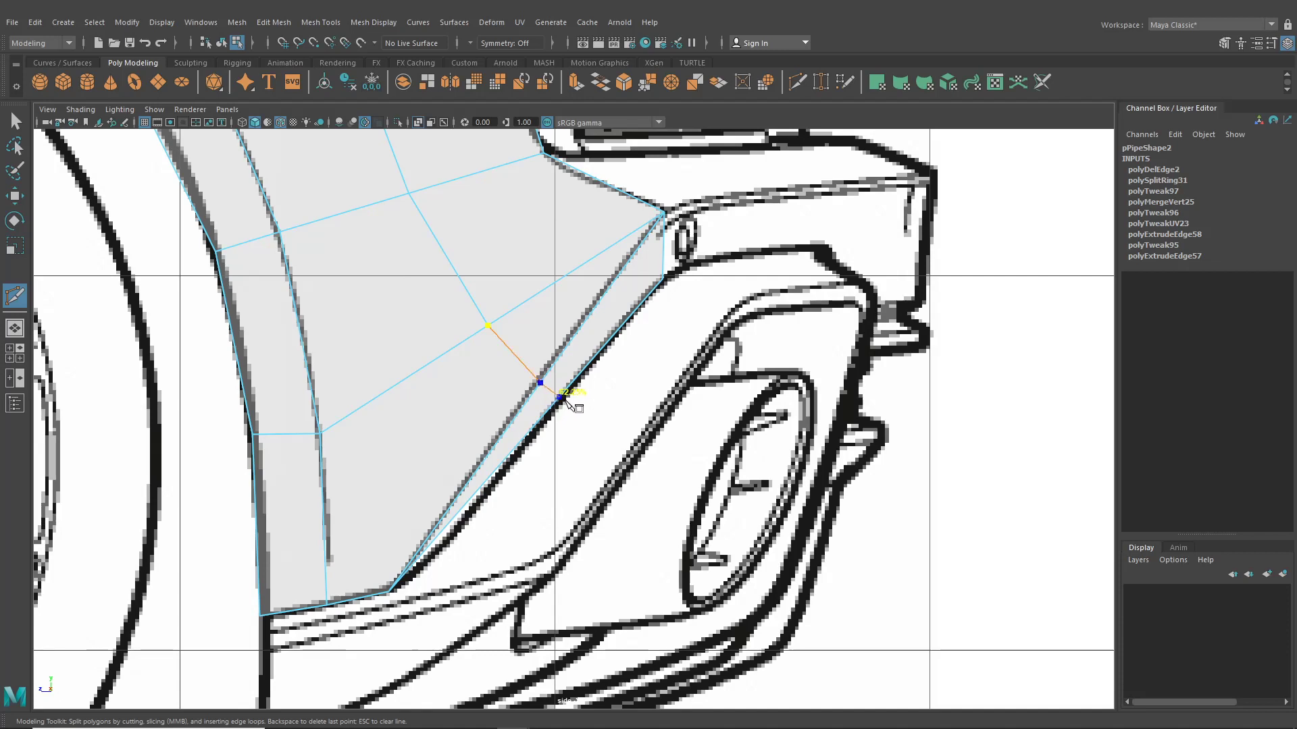
pyautogui.press('Return')
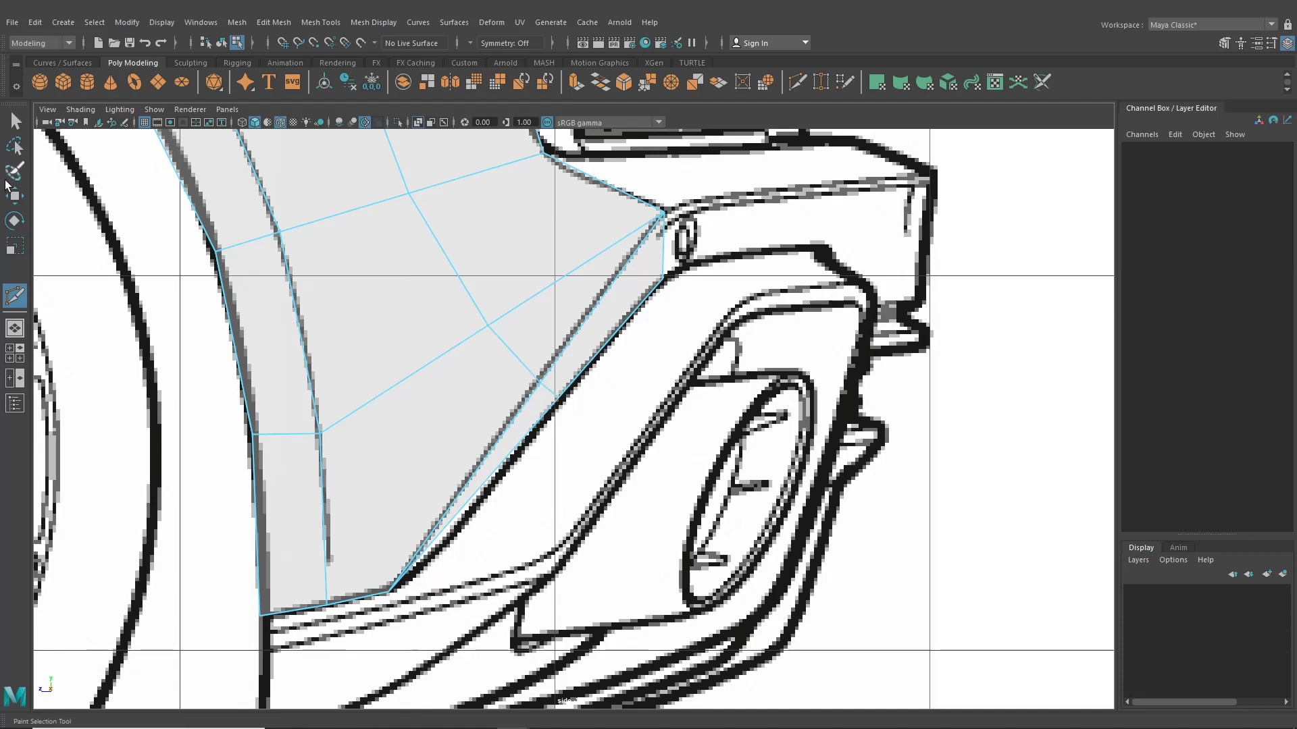
# Step: Align the new vertex on the strip's outer edge to the bumper line in the side and back1 rear views
pyautogui.click(15, 196)
pyautogui.moveTo(376, 216); pyautogui.dragTo(312, 226, button='right')
pyautogui.scroll(2, 473, 287)
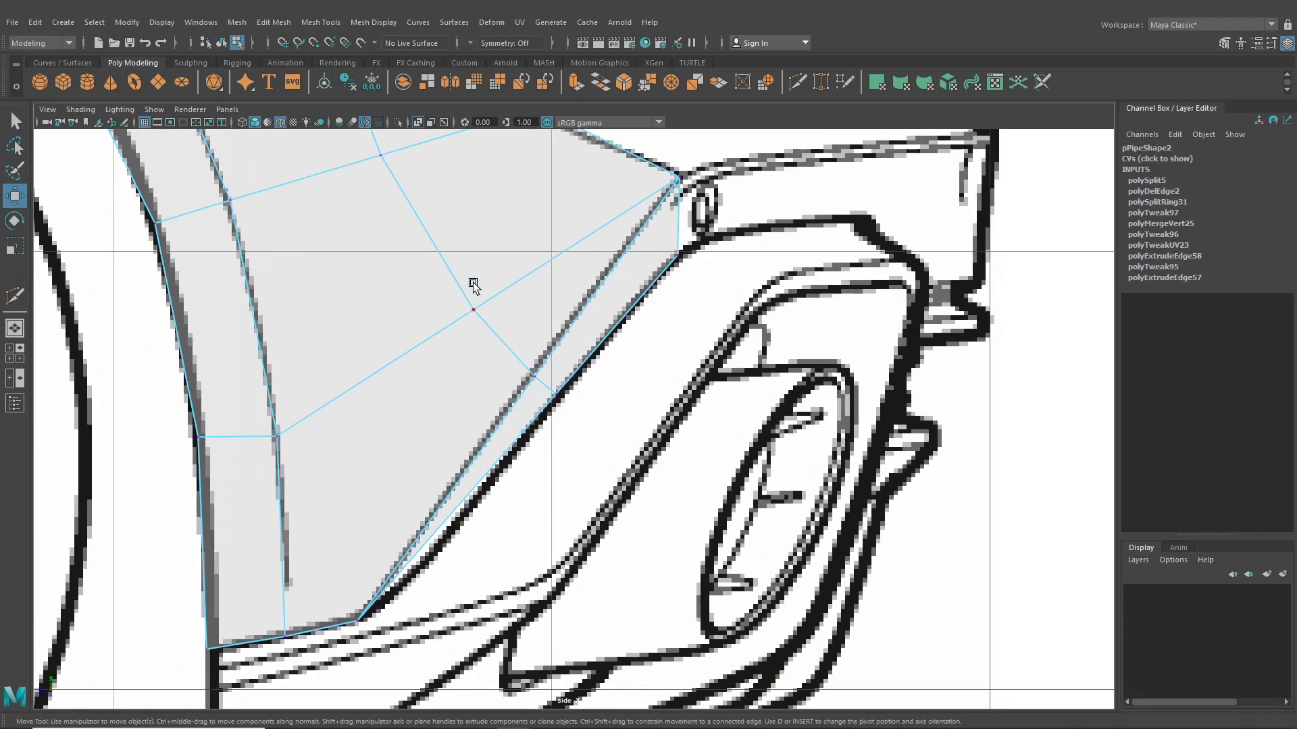
pyautogui.click(560, 397)
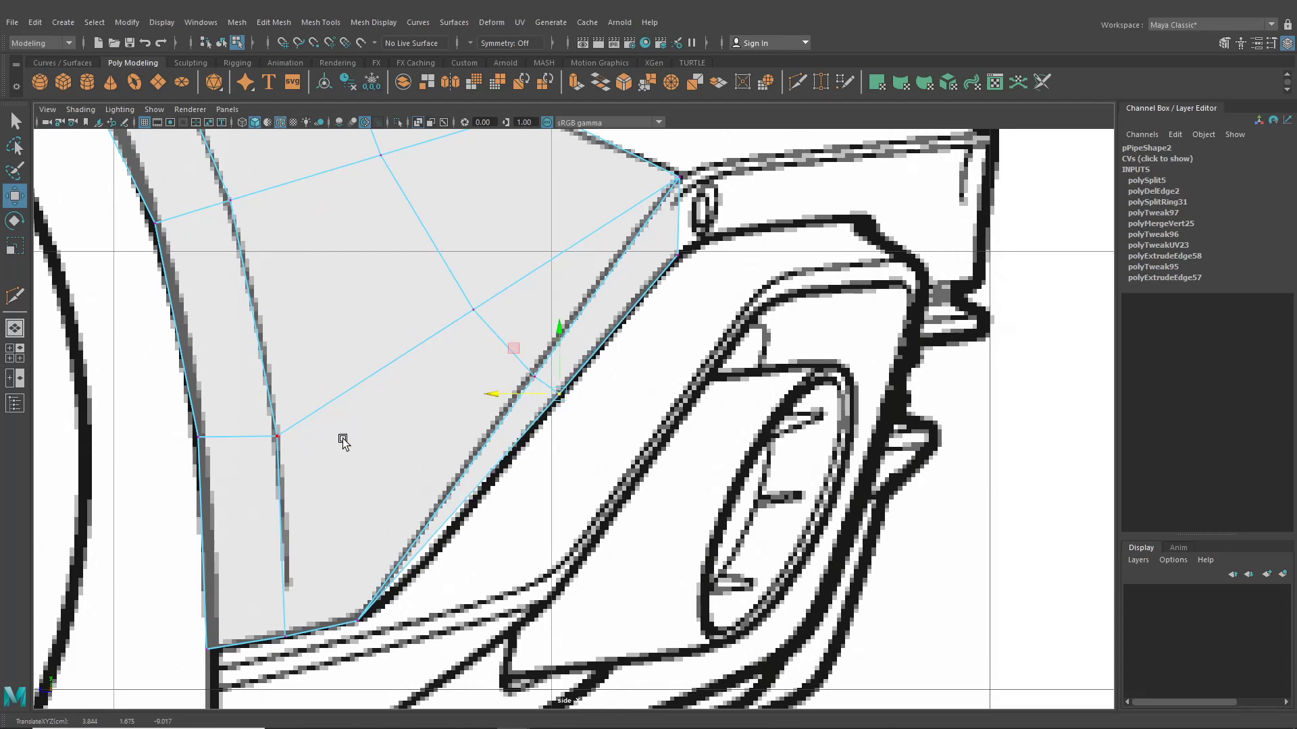
pyautogui.press('space')
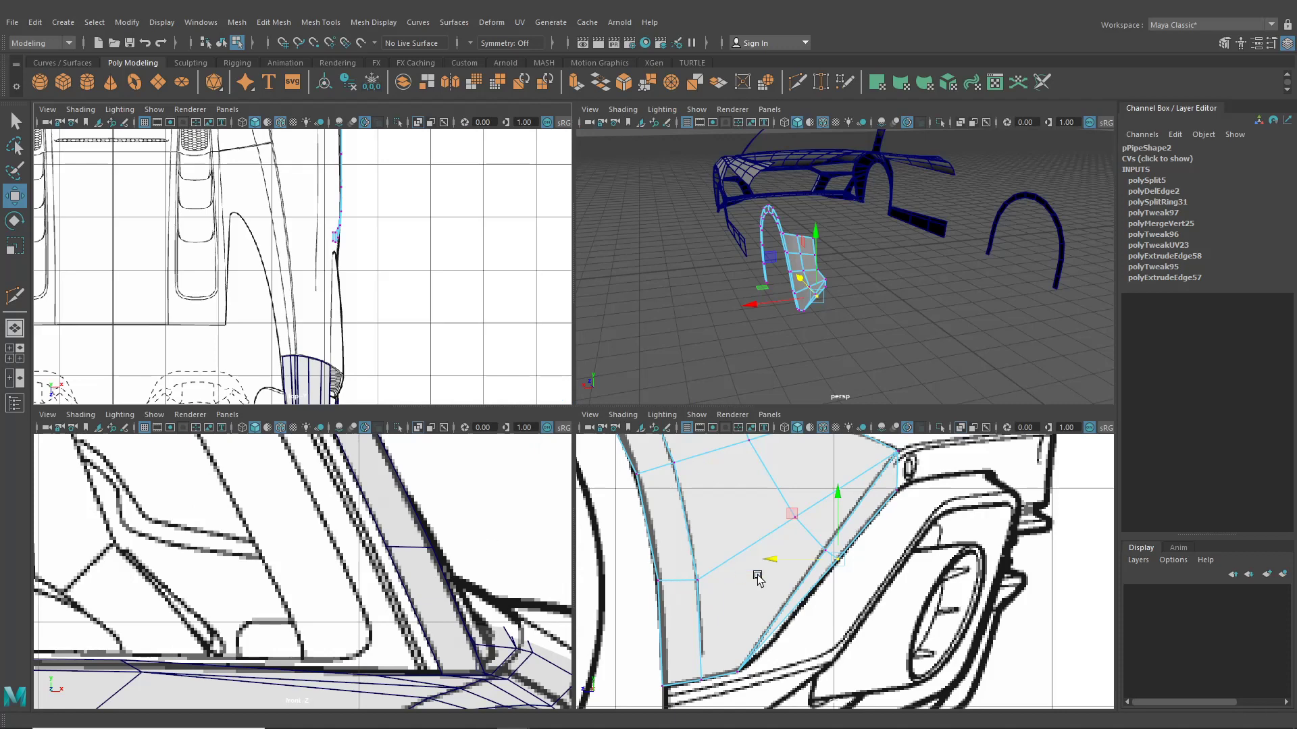
pyautogui.click(227, 414)
pyautogui.moveTo(275, 462)
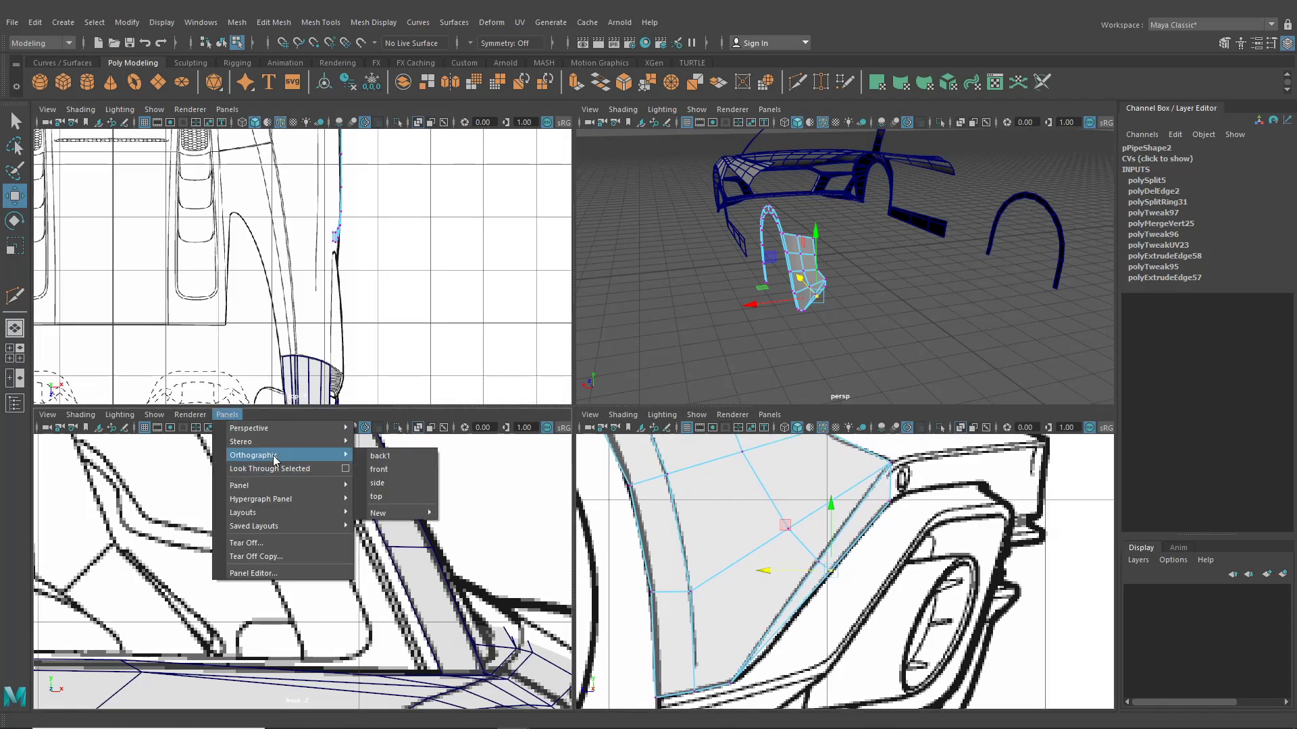
pyautogui.click(380, 456)
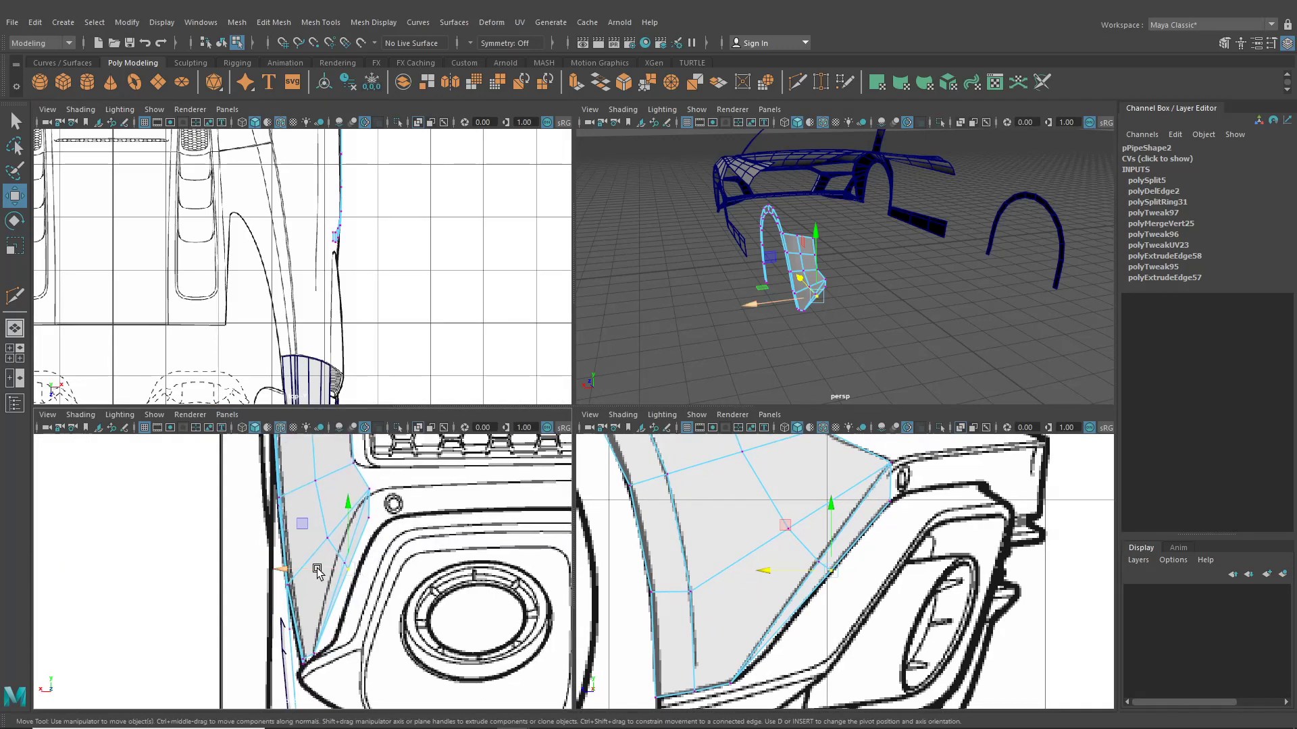
pyautogui.moveTo(316, 569); pyautogui.dragTo(319, 568)
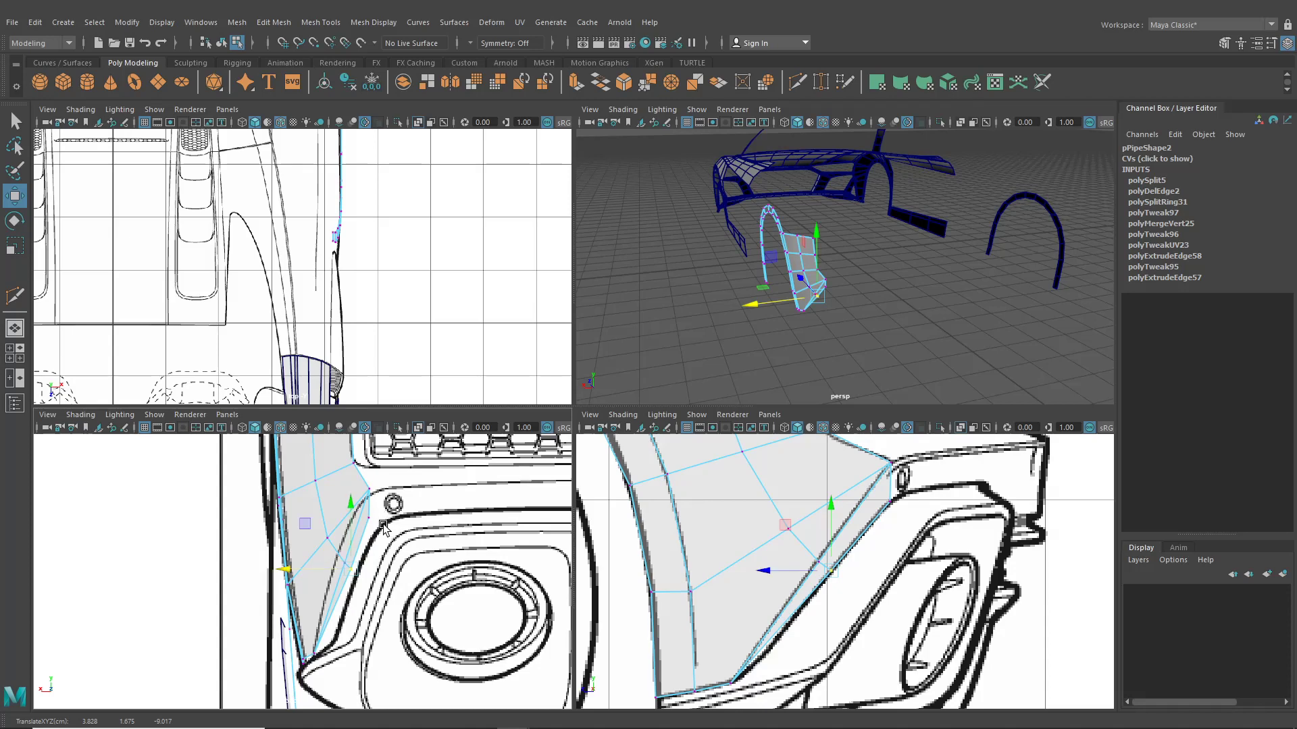
# Step: Move the strip's rear end vertices and its middle outer vertex inward to the bumper line in the rear view
pyautogui.moveTo(383, 524); pyautogui.dragTo(319, 501)
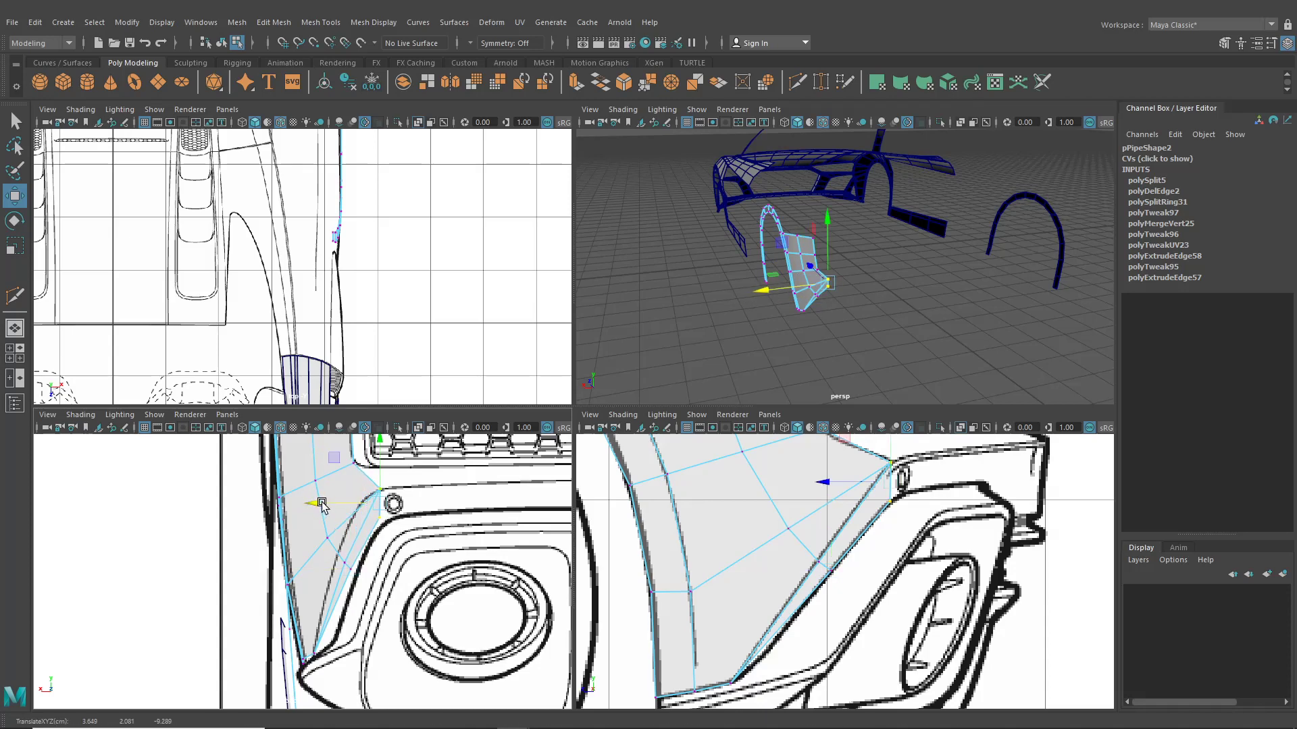
pyautogui.click(343, 561)
pyautogui.moveTo(306, 563); pyautogui.dragTo(313, 572)
pyautogui.click(347, 568)
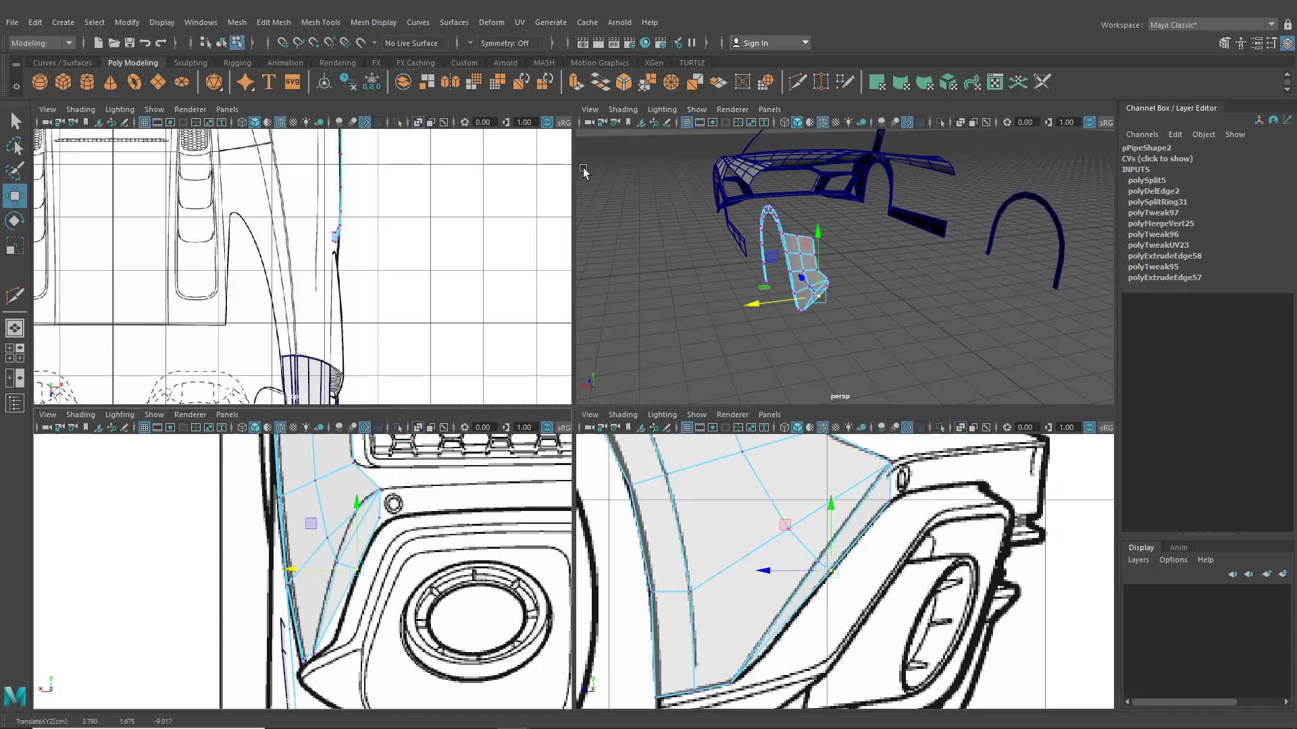
# Step: Add a vertex on the lower half of the strip's outer edge with Multi-Cut in the rear view
pyautogui.keyDown('alt'); pyautogui.moveTo(293, 562); pyautogui.dragTo(303, 520, button='middle'); pyautogui.keyUp('alt')
pyautogui.keyDown('alt'); pyautogui.moveTo(303, 521); pyautogui.dragTo(296, 566, button='right'); pyautogui.keyUp('alt')
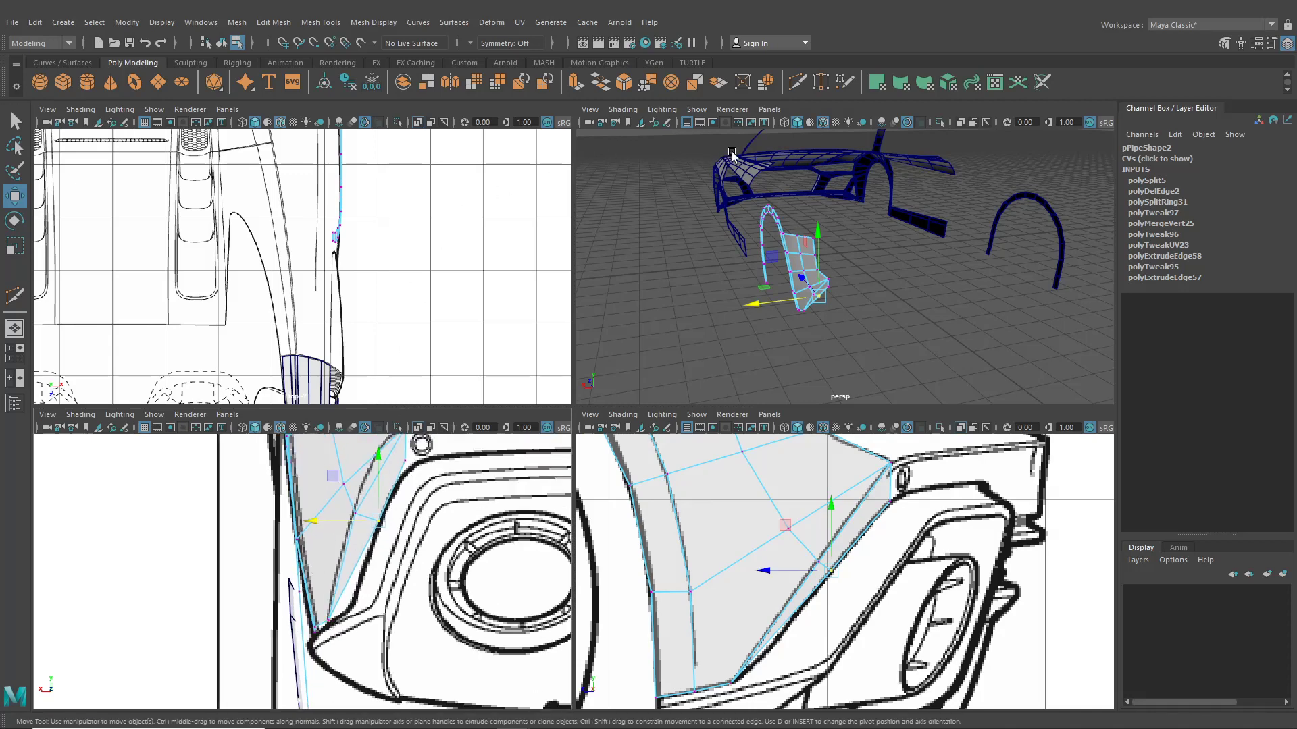
pyautogui.click(799, 82)
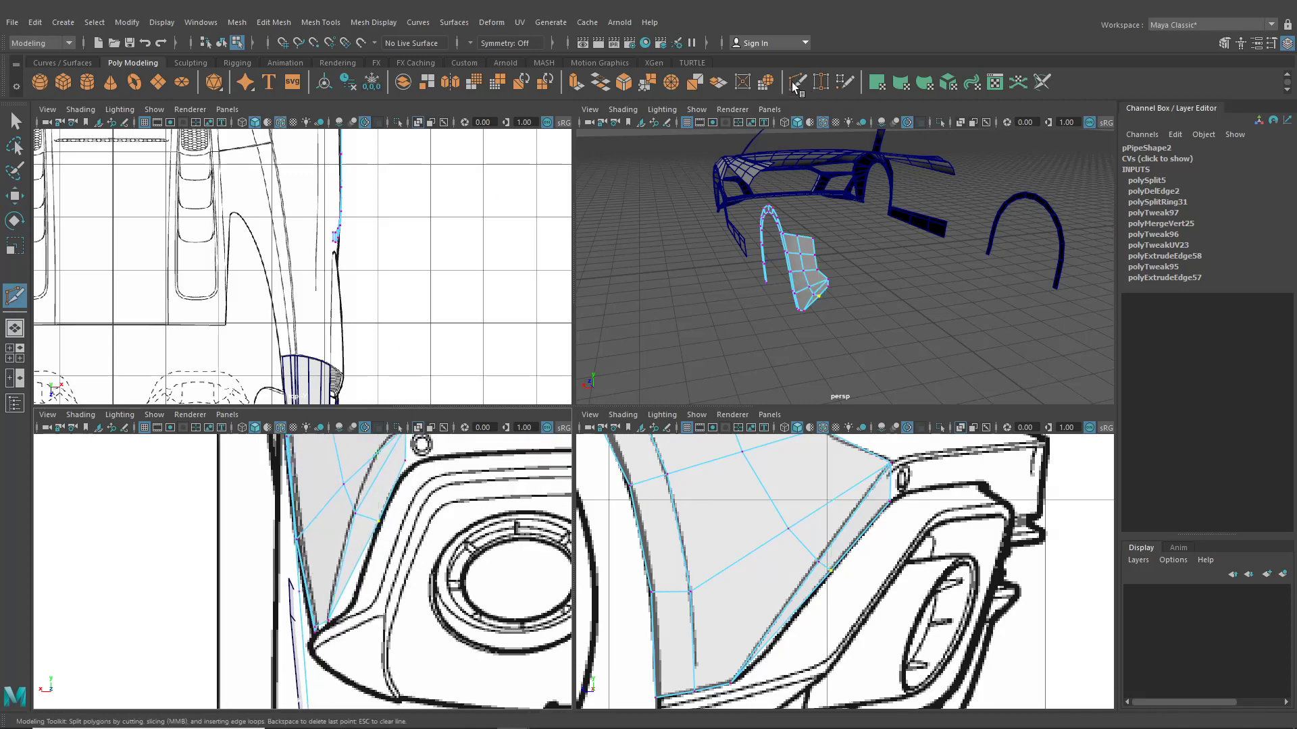
pyautogui.keyDown('alt'); pyautogui.moveTo(302, 537); pyautogui.dragTo(304, 501, button='middle'); pyautogui.keyUp('alt')
pyautogui.scroll(3, 339, 541)
pyautogui.scroll(-6, 341, 538)
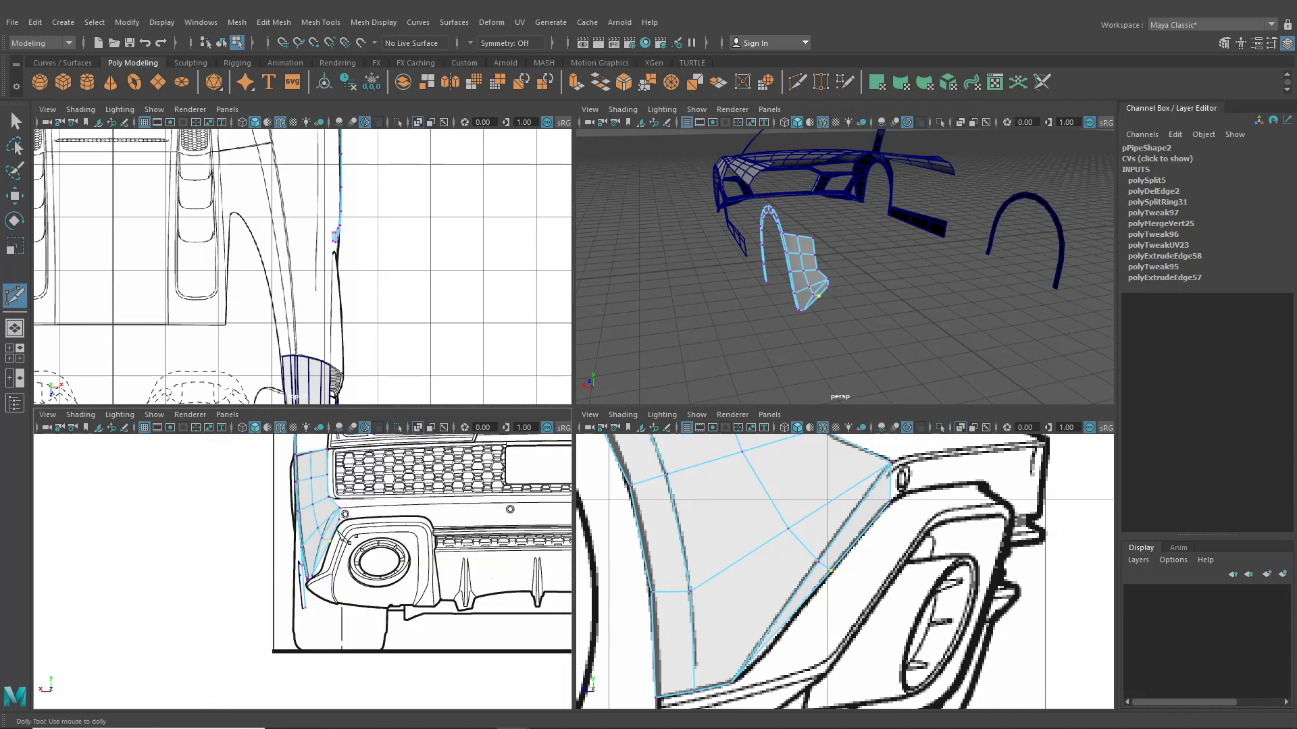
pyautogui.scroll(5, 360, 538)
pyautogui.click(363, 538)
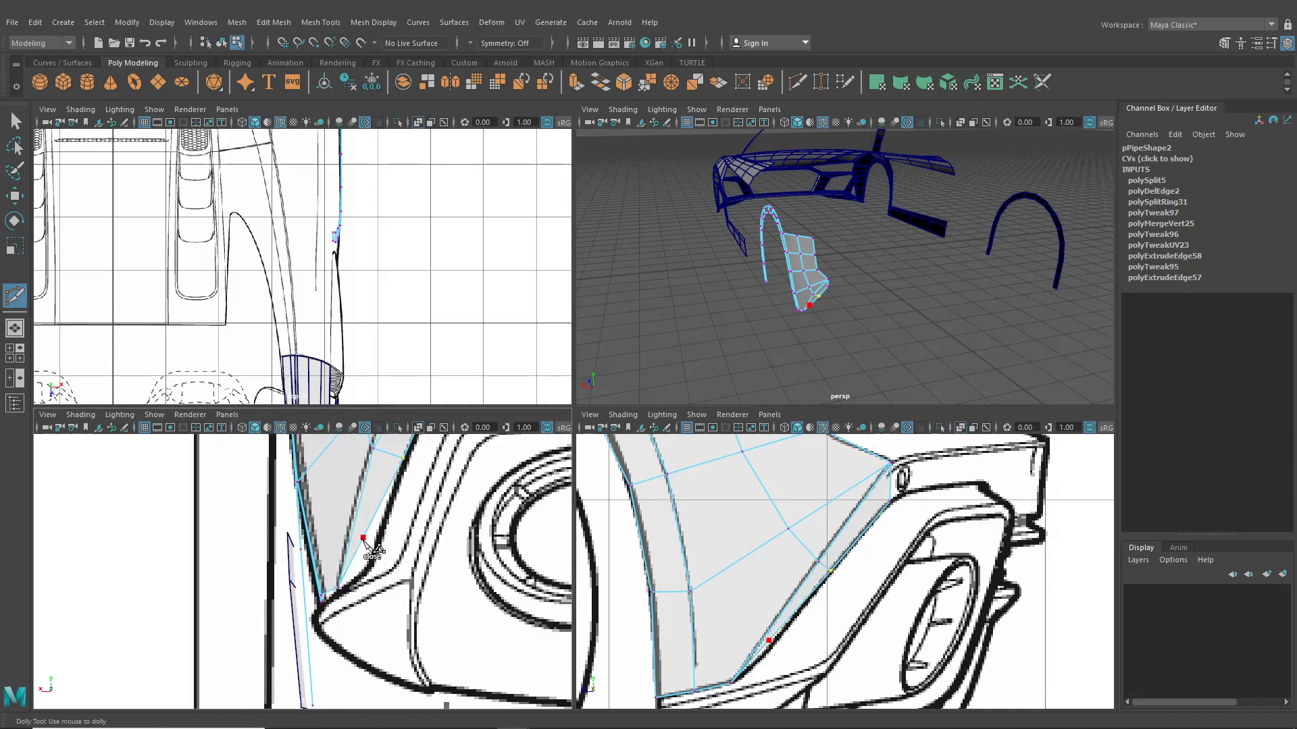
pyautogui.rightClick(360, 558)
# Step: Move the added vertex onto the bumper line's lower bend, matching it in the rear and side views
pyautogui.click(25, 200)
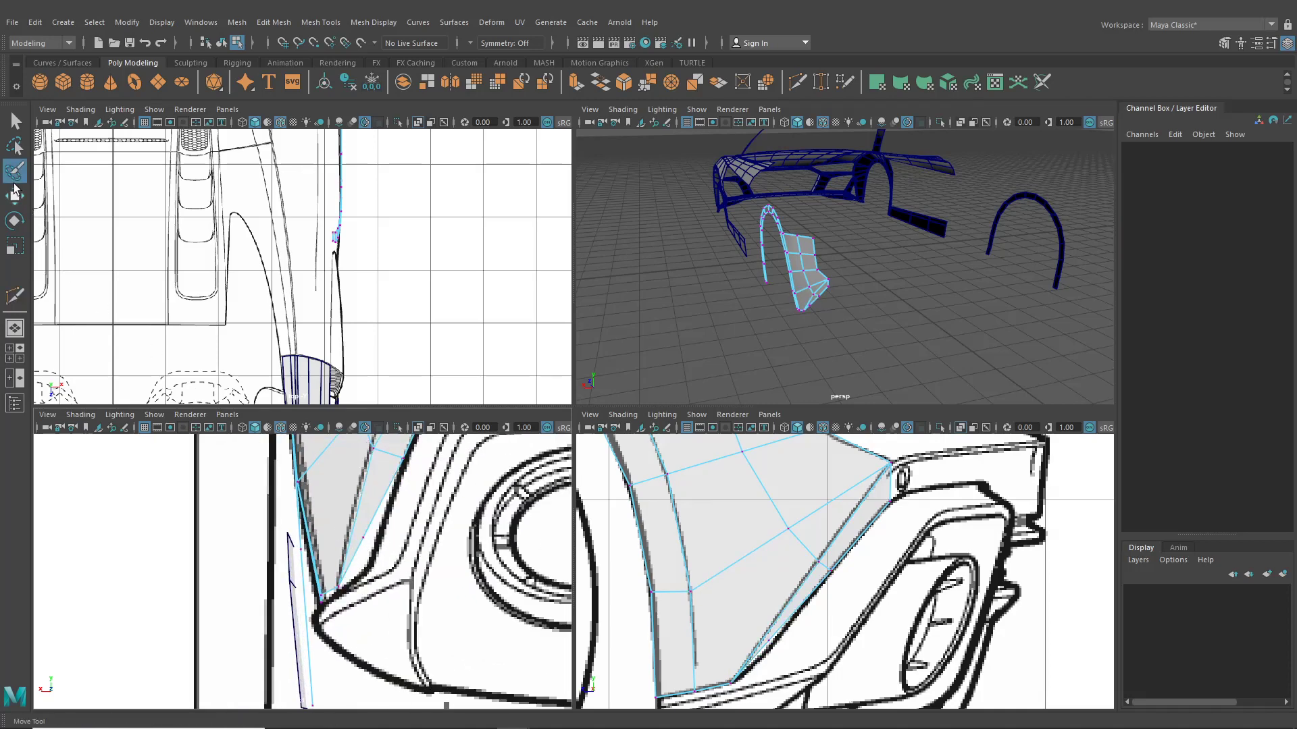
pyautogui.moveTo(368, 544); pyautogui.dragTo(374, 574)
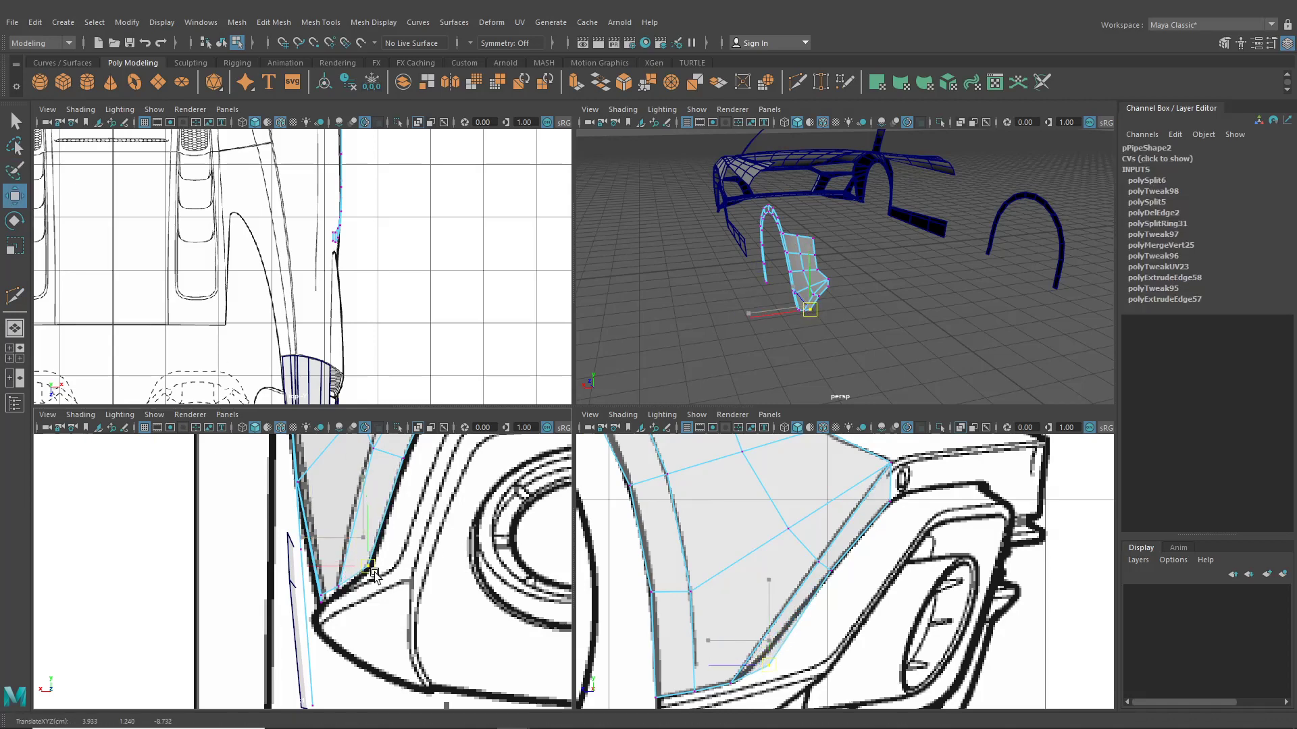
pyautogui.keyDown('alt'); pyautogui.moveTo(696, 666); pyautogui.dragTo(692, 640, button='middle'); pyautogui.keyUp('alt')
pyautogui.click(692, 640)
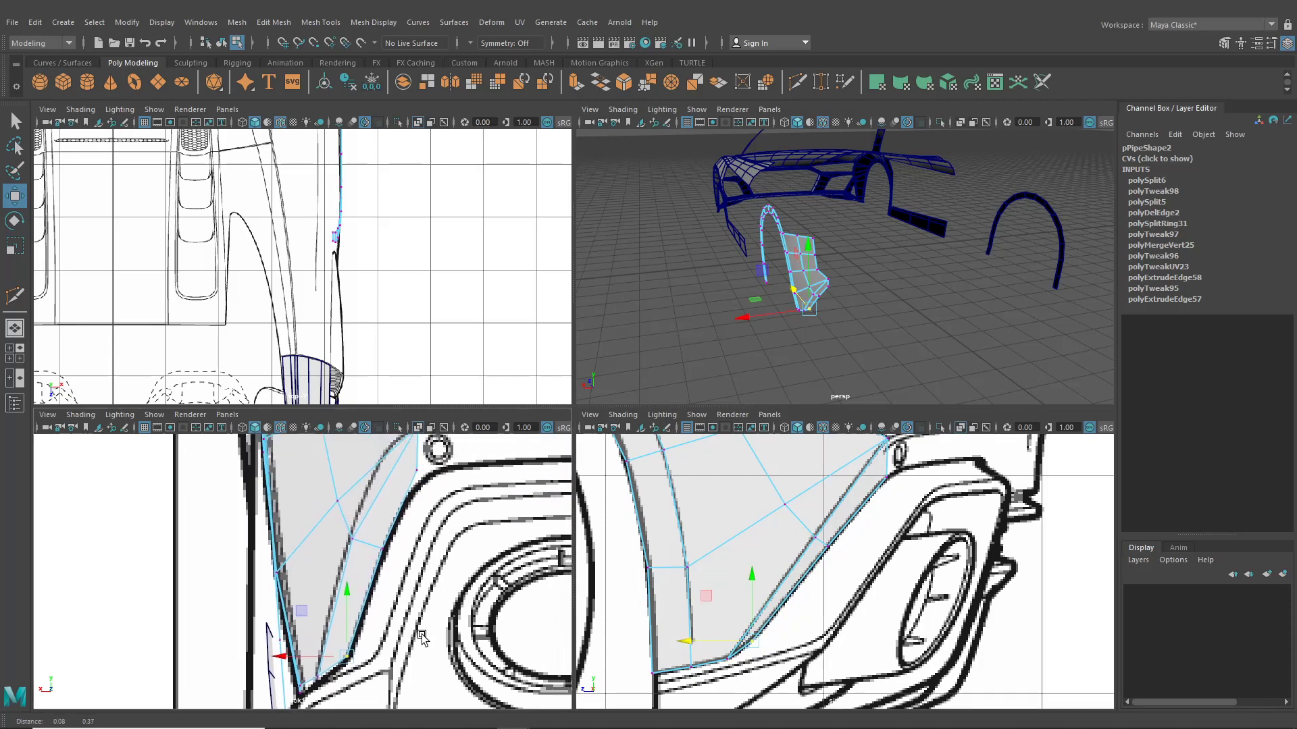
# Step: Refine the panel's rear tip vertex and the strip vertex below it against the bumper lines in the rear and side views
pyautogui.scroll(2, 363, 521)
pyautogui.keyDown('alt'); pyautogui.moveTo(375, 466); pyautogui.dragTo(396, 530); pyautogui.keyUp('alt')
pyautogui.click(401, 470)
pyautogui.keyDown('alt'); pyautogui.moveTo(428, 512); pyautogui.dragTo(385, 578, button='middle'); pyautogui.keyUp('alt')
pyautogui.keyDown('alt'); pyautogui.moveTo(856, 515); pyautogui.dragTo(802, 576, button='middle'); pyautogui.keyUp('alt')
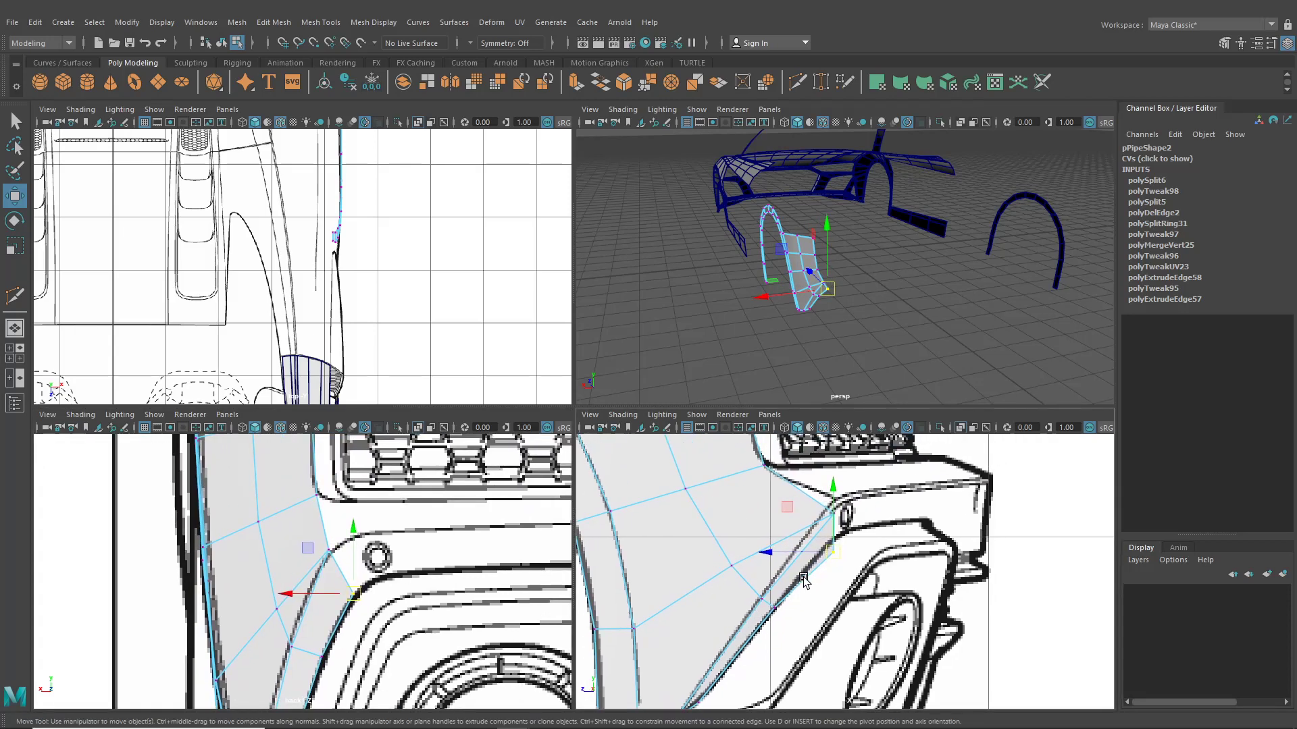
pyautogui.click(780, 535)
pyautogui.moveTo(816, 499)
pyautogui.mouseDown()
pyautogui.moveTo(844, 526)
pyautogui.moveTo(796, 511)
pyautogui.mouseUp()
pyautogui.click(828, 557)
pyautogui.moveTo(830, 560); pyautogui.dragTo(803, 552)
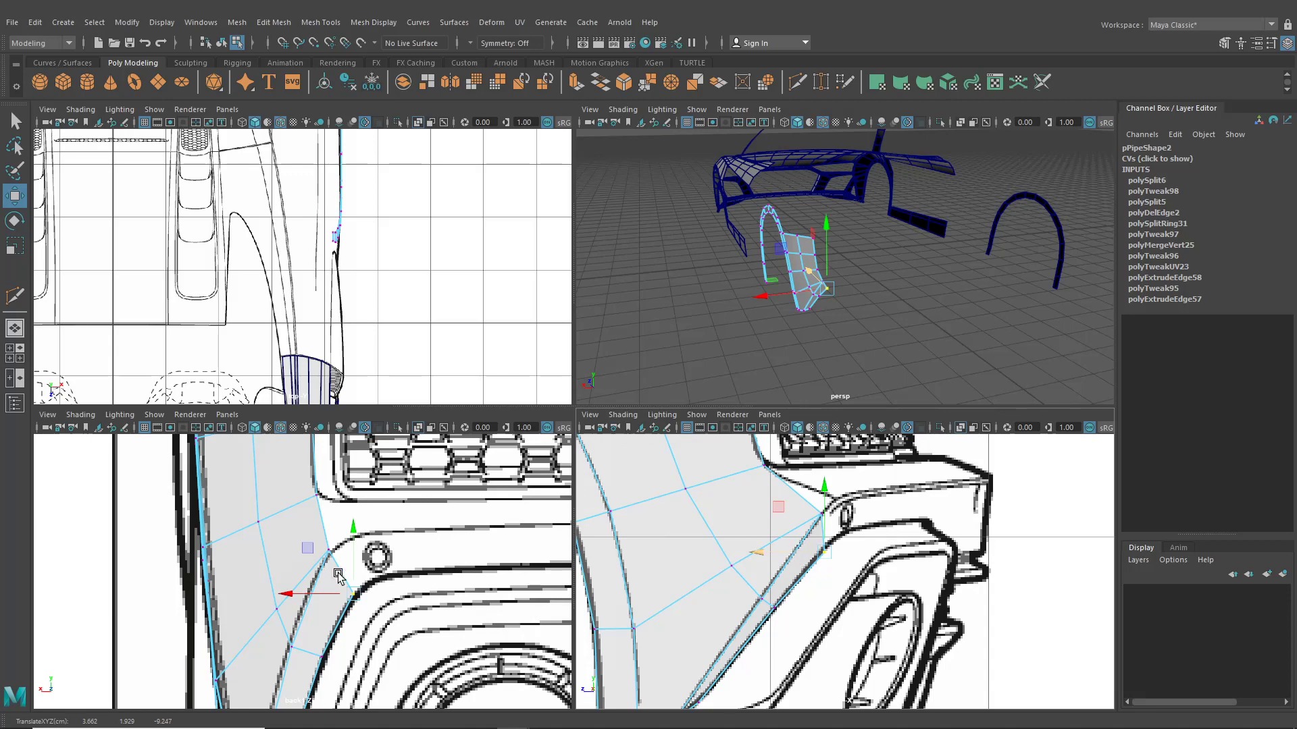
pyautogui.keyDown('alt'); pyautogui.moveTo(327, 556); pyautogui.dragTo(296, 548, button='middle'); pyautogui.keyUp('alt')
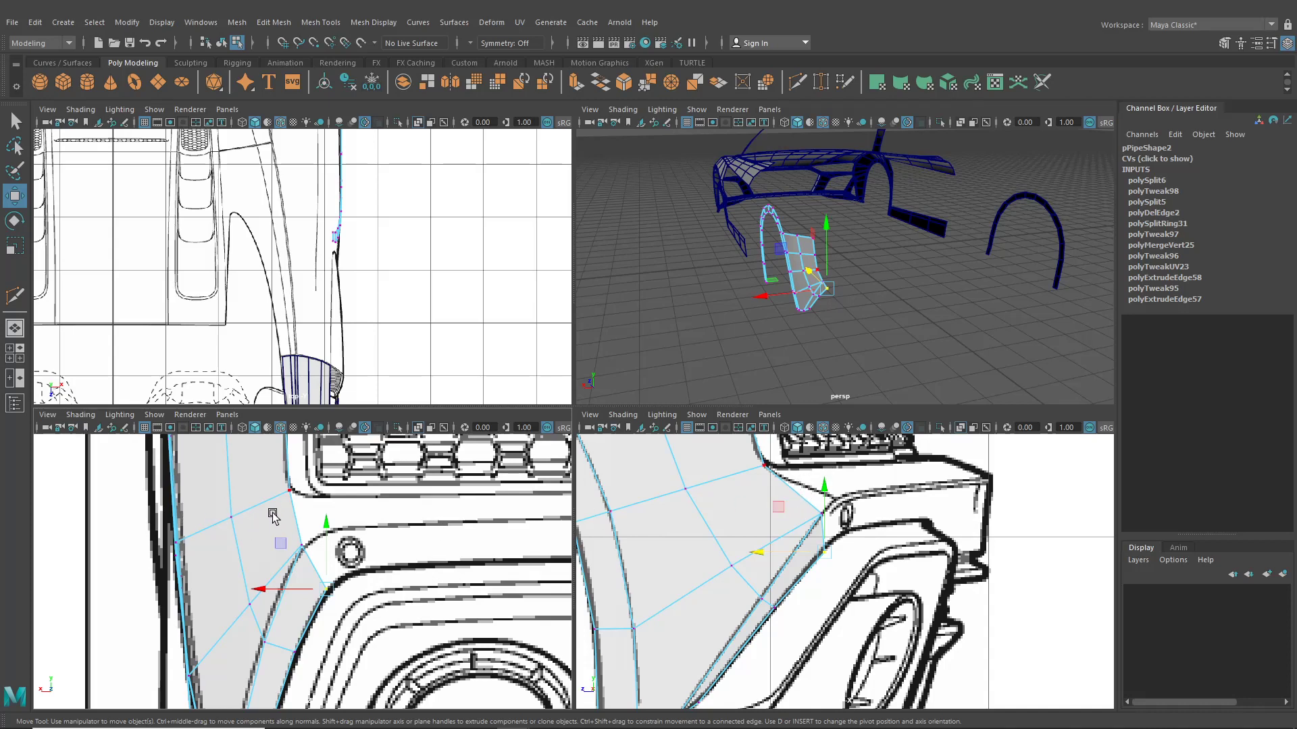
# Step: Extrude the panel's two rear edges below the grille corner, offsetting them about -0.074, 0.049, -0.065 inward and rearward
pyautogui.moveTo(272, 514); pyautogui.dragTo(273, 307, button='right')
pyautogui.click(293, 509)
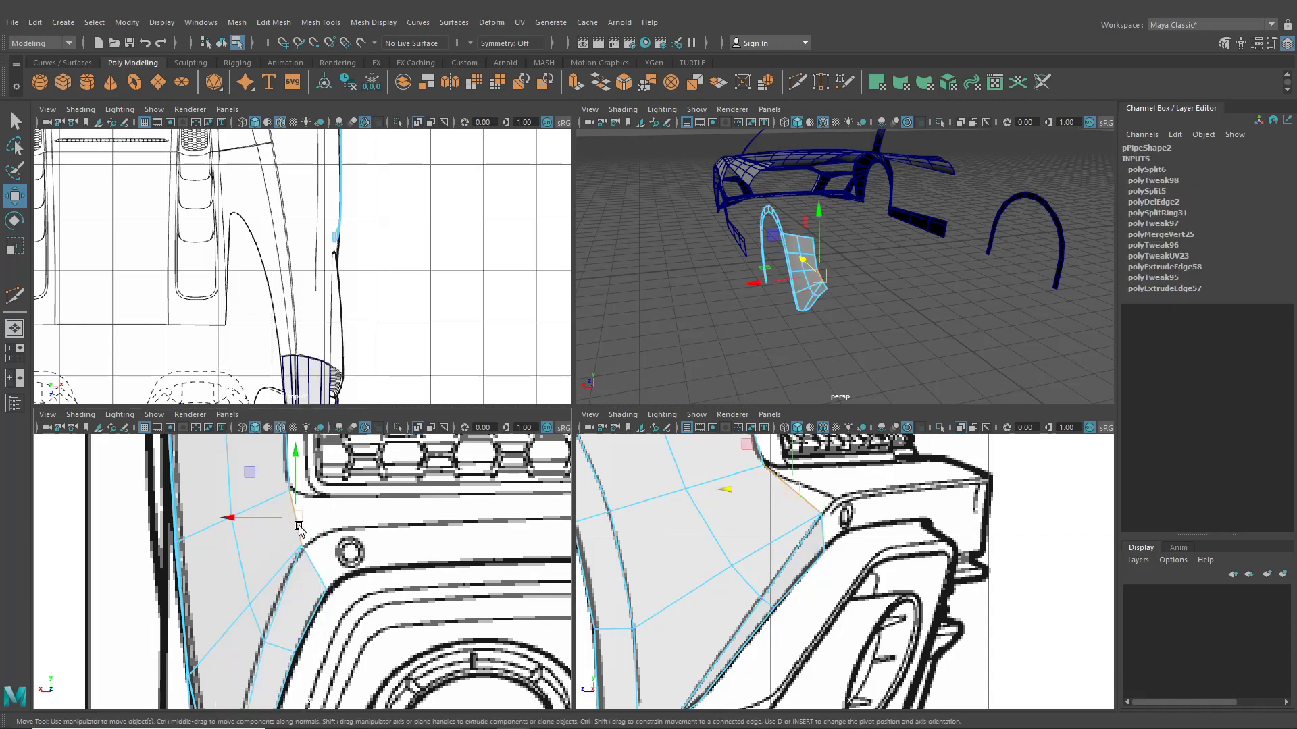
pyautogui.keyDown('shift'); pyautogui.click(315, 568); pyautogui.keyUp('shift')
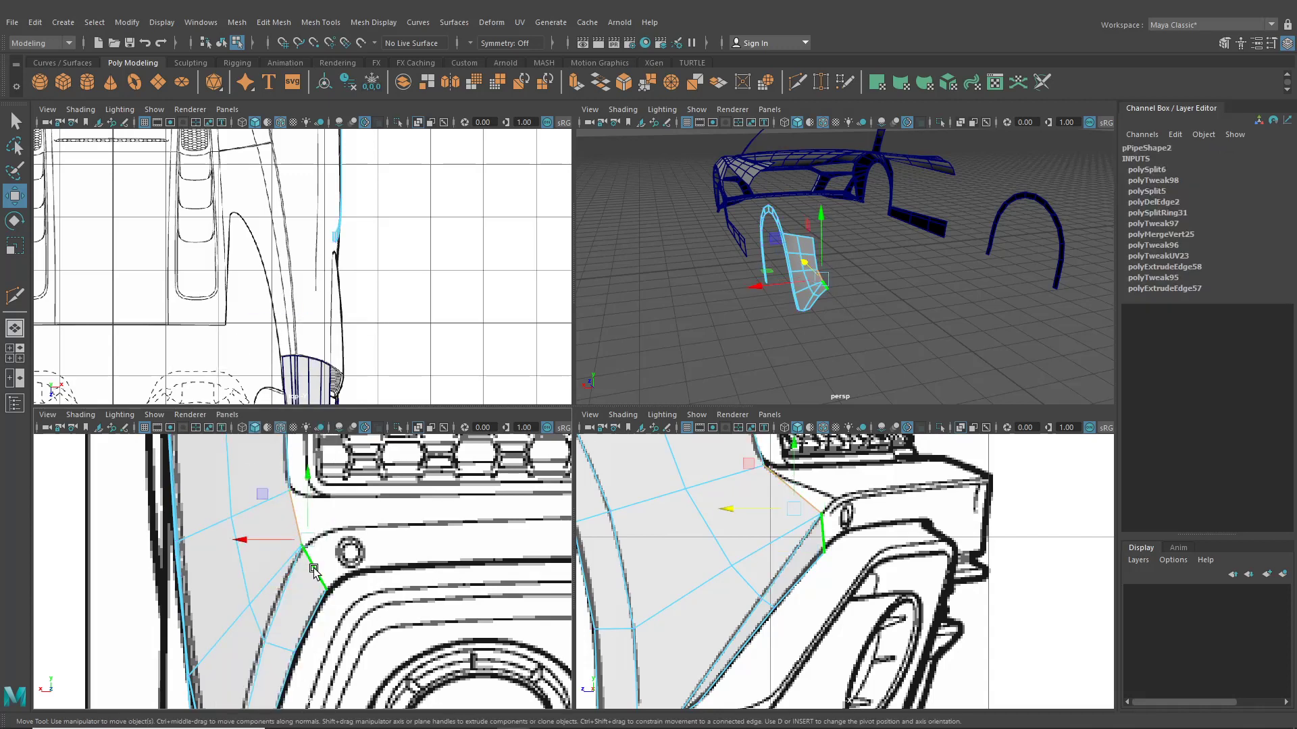
pyautogui.hotkey('ctrl', 'e')
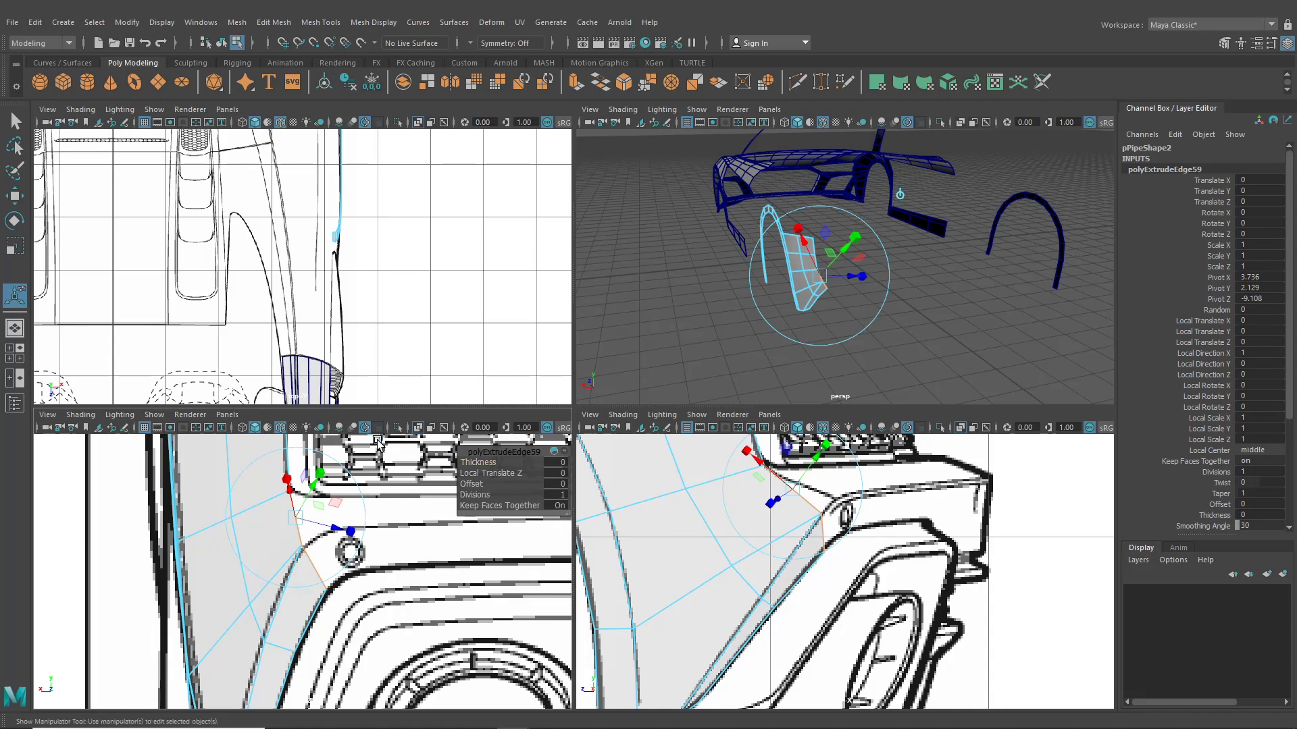
pyautogui.click(377, 438)
pyautogui.moveTo(311, 540); pyautogui.dragTo(330, 528)
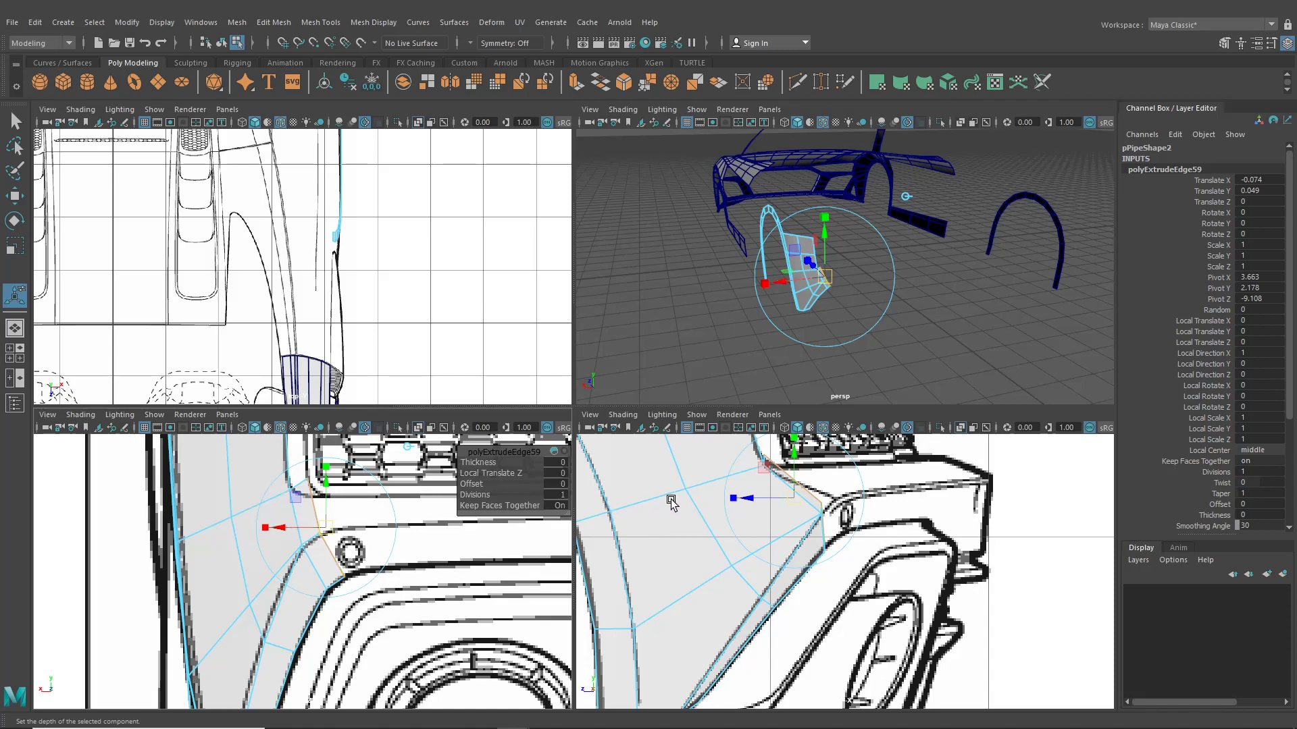
pyautogui.moveTo(748, 500); pyautogui.dragTo(763, 500)
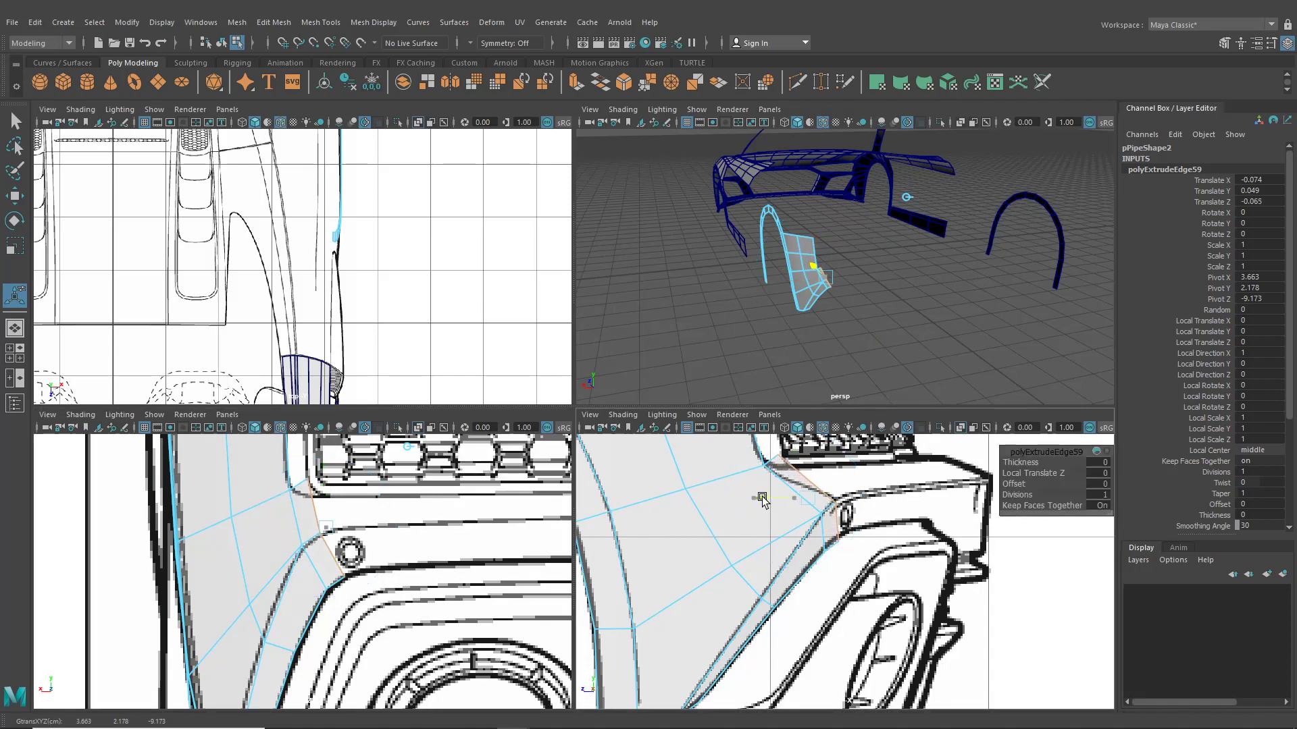
# Step: Extrude the same edges again about -0.147 in X and 0.022 in Y, past the round sensor in the rear view
pyautogui.hotkey('ctrl', 'e')
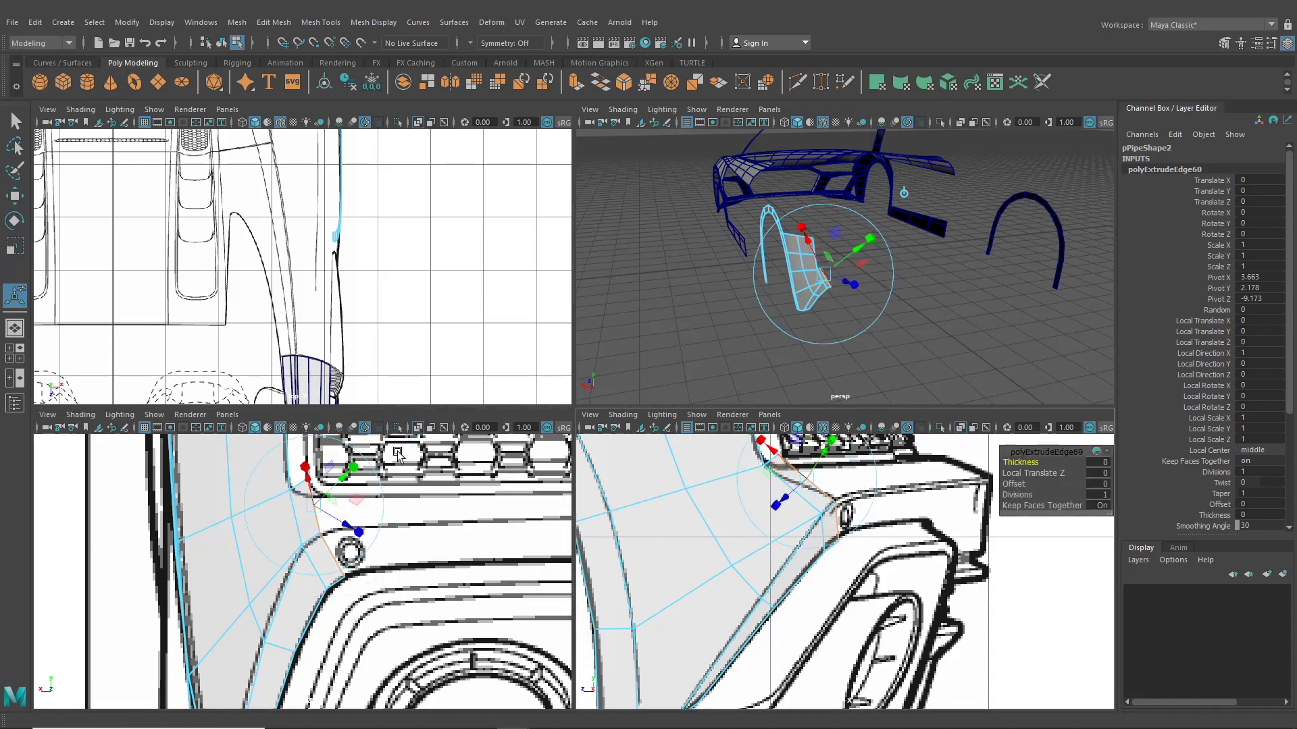
pyautogui.keyDown('alt'); pyautogui.moveTo(401, 462); pyautogui.dragTo(406, 491, button='middle'); pyautogui.keyUp('alt')
pyautogui.moveTo(332, 555); pyautogui.dragTo(364, 553)
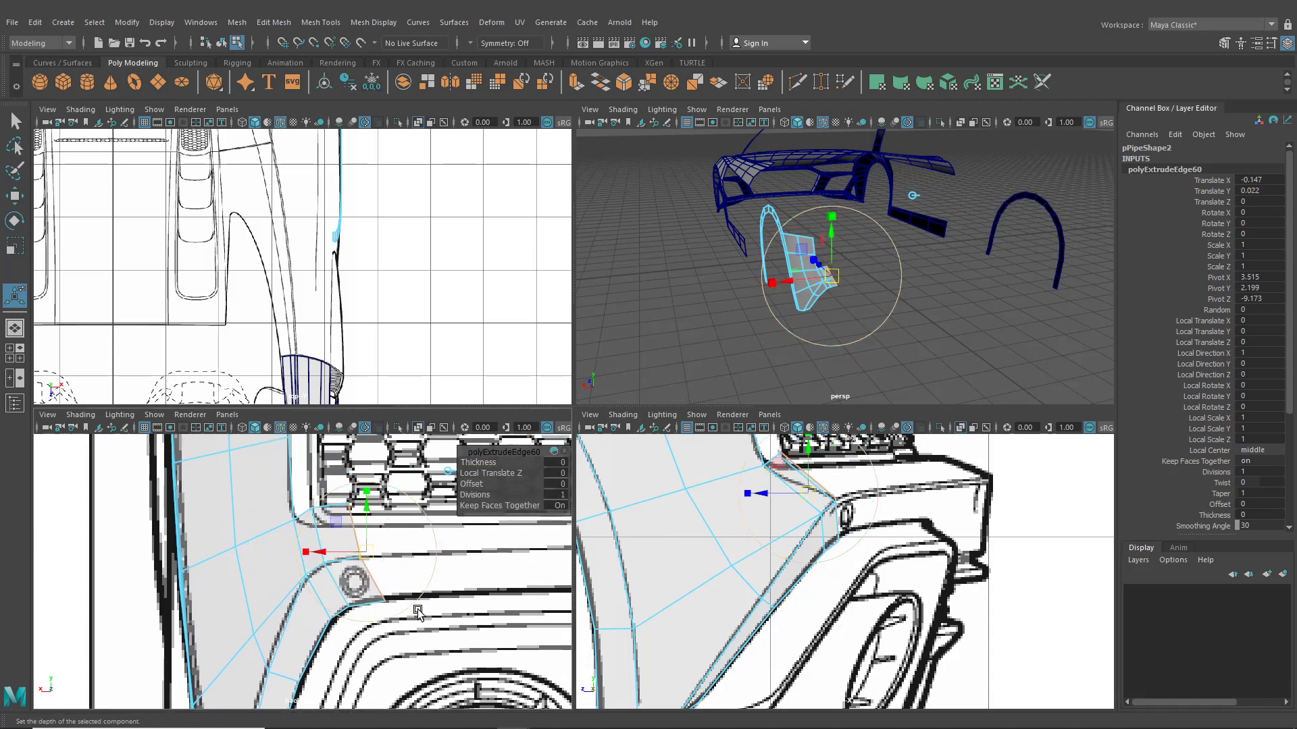
# Step: Fit the extruded strip's upper vertices and lower end vertex to the bumper lines around the round sensor in the rear view
pyautogui.click(9, 200)
pyautogui.moveTo(299, 515); pyautogui.dragTo(239, 343, button='right')
pyautogui.keyDown('alt'); pyautogui.moveTo(344, 572); pyautogui.dragTo(338, 533, button='middle'); pyautogui.keyUp('alt')
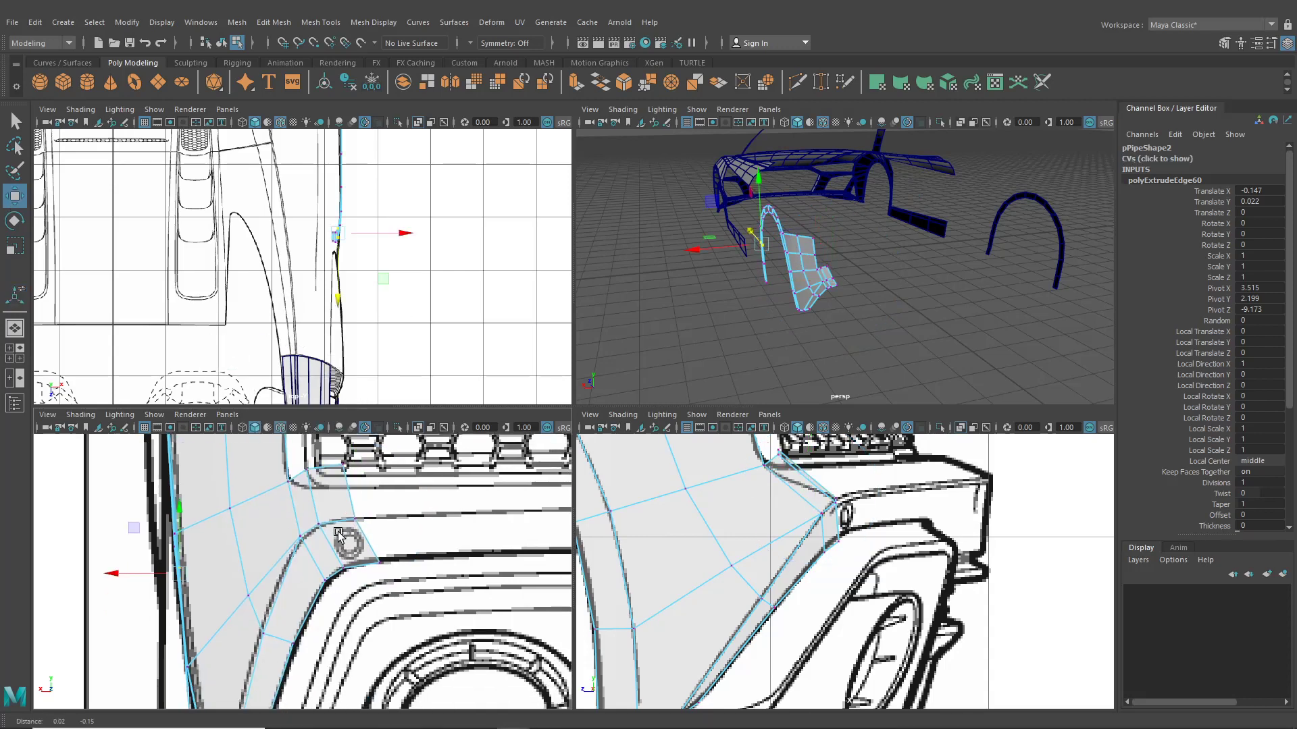
pyautogui.scroll(2, 338, 533)
pyautogui.click(320, 501)
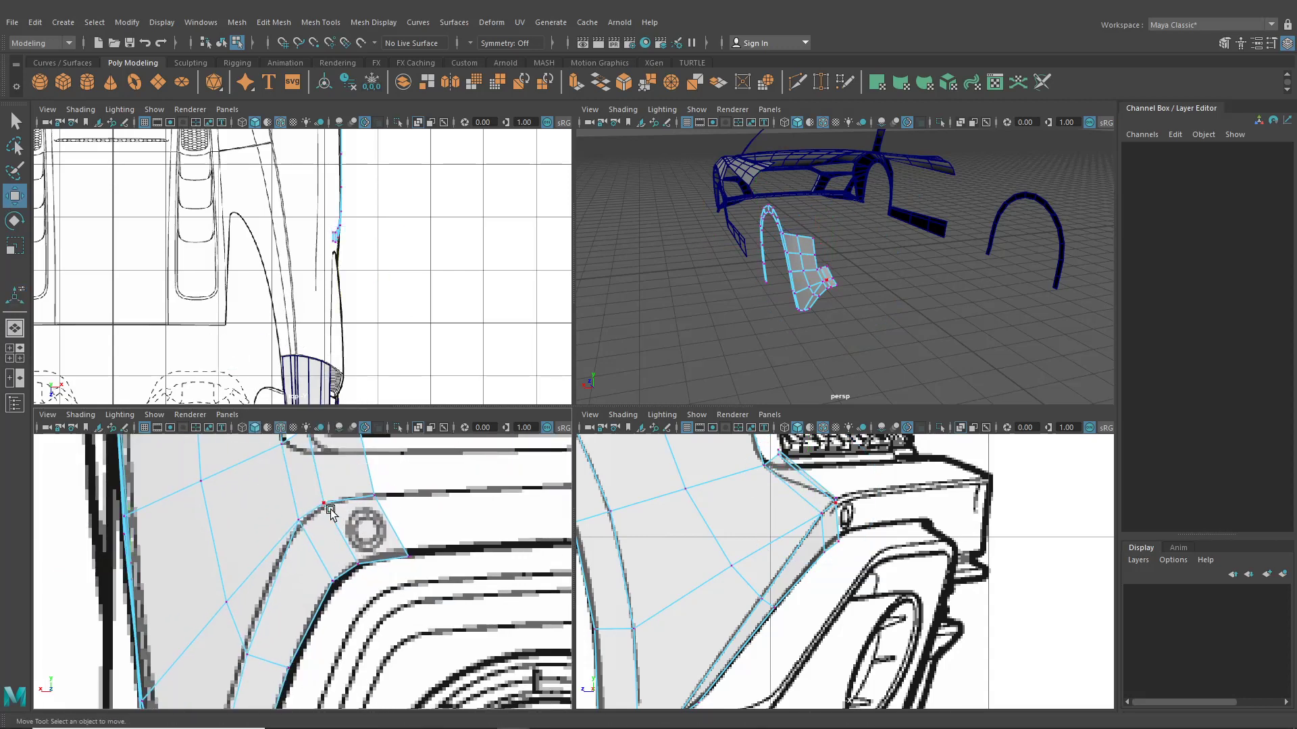
pyautogui.click(329, 508)
pyautogui.moveTo(328, 508); pyautogui.dragTo(376, 496)
pyautogui.click(408, 556)
pyautogui.moveTo(408, 556); pyautogui.dragTo(399, 557)
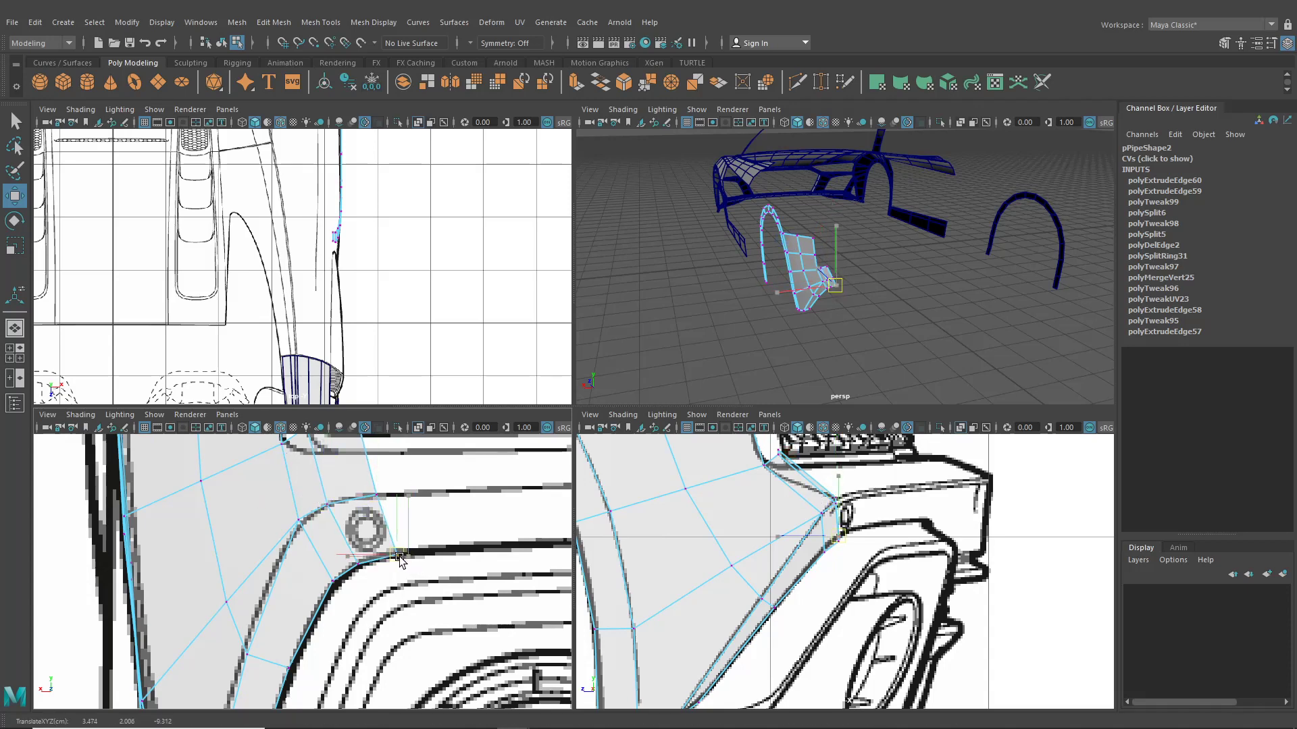
pyautogui.click(389, 494)
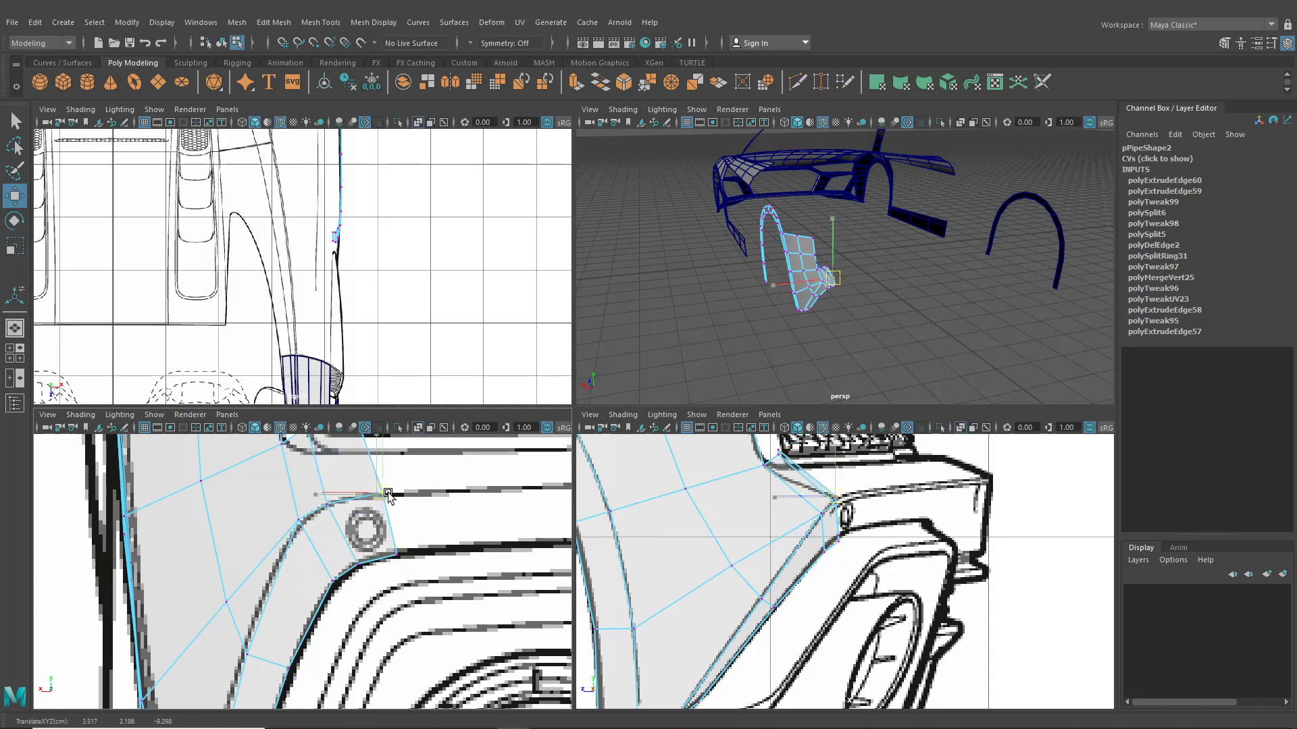
# Step: Adjust the lower middle vertex of the extruded strip along the lower bumper line in the rear view
pyautogui.scroll(2, 337, 516)
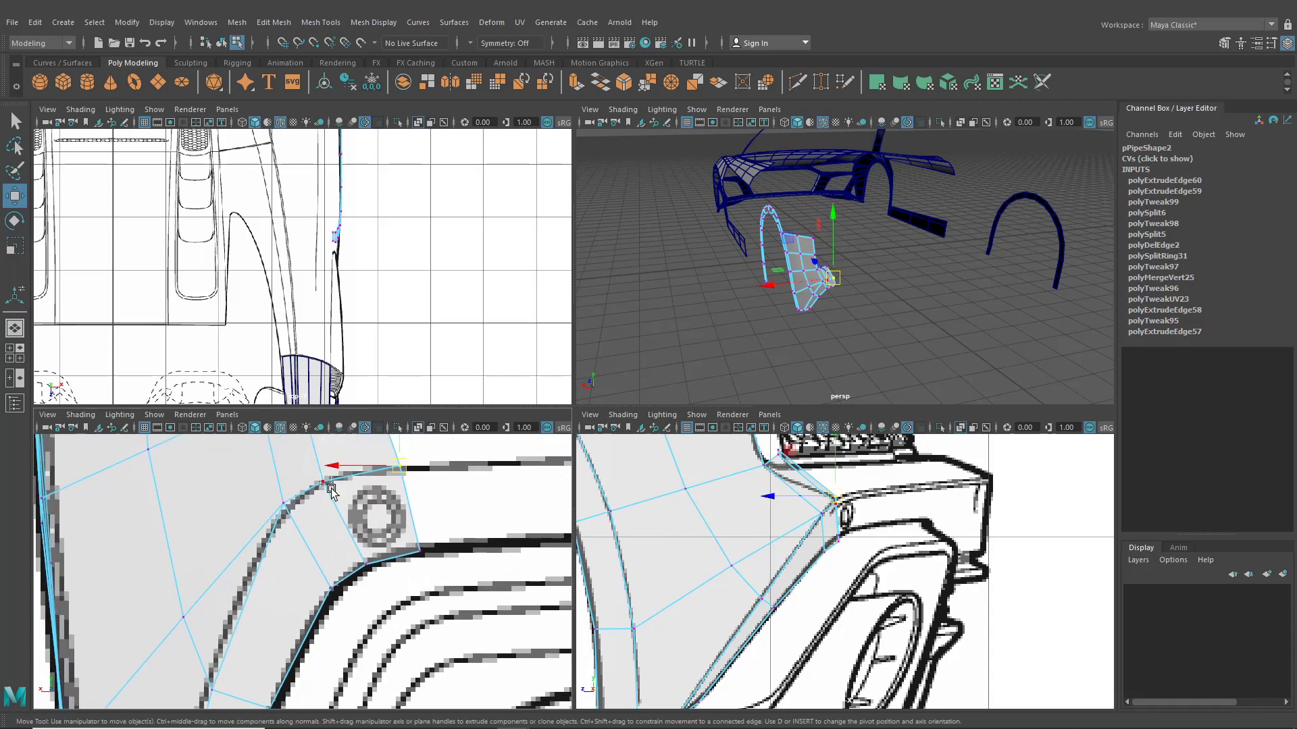
pyautogui.click(324, 483)
pyautogui.click(365, 565)
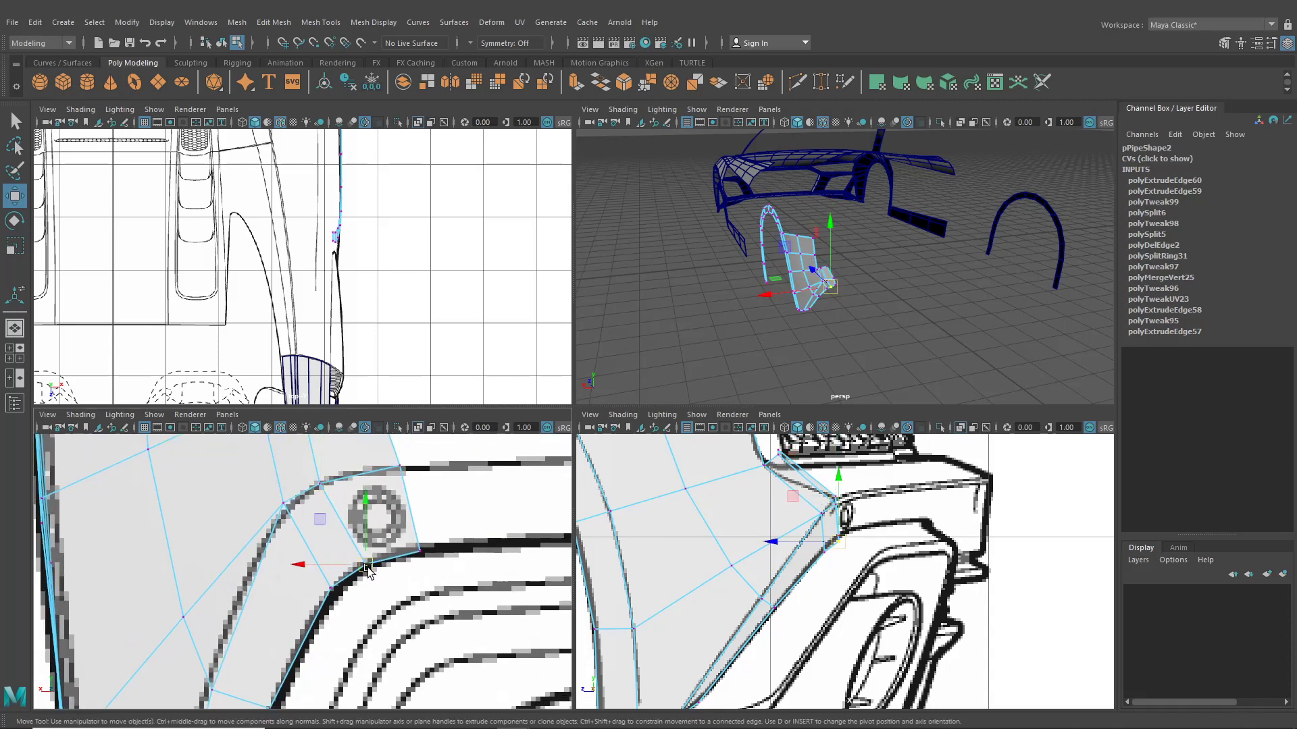
pyautogui.moveTo(368, 569); pyautogui.dragTo(390, 563)
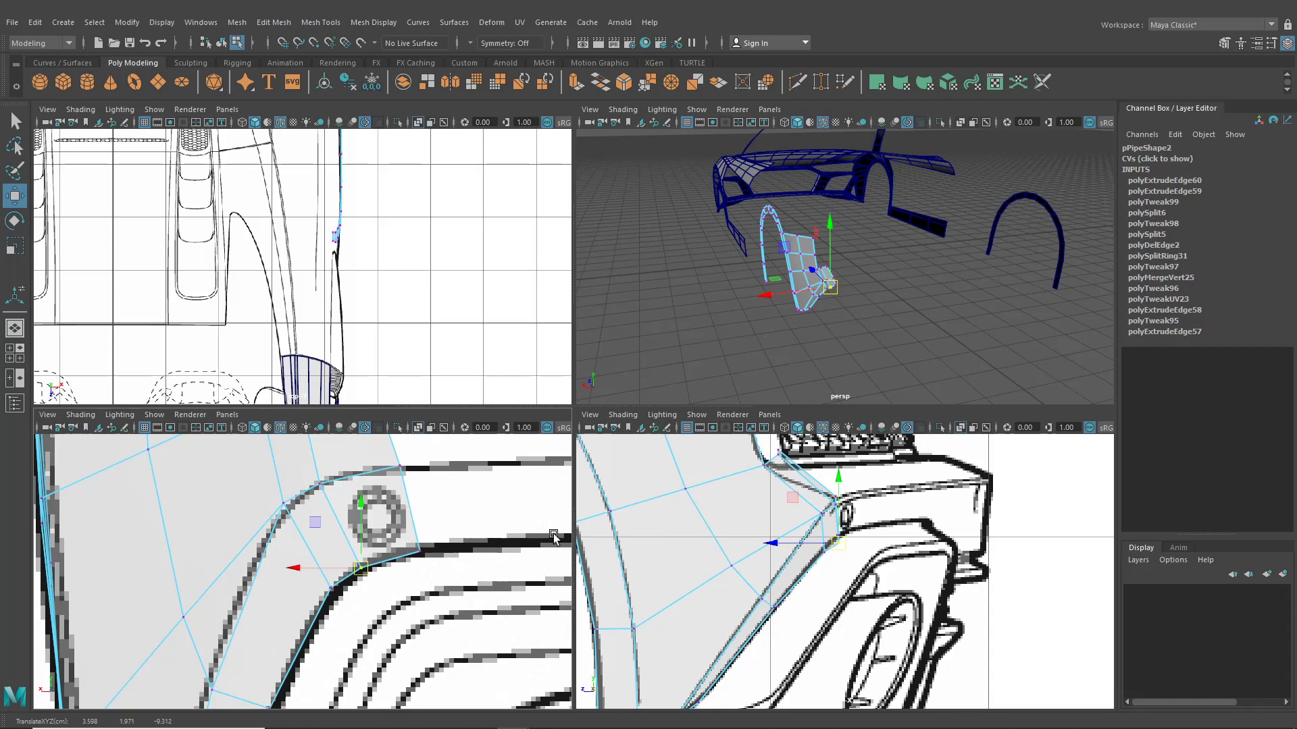
# Step: Check and adjust the vertex above the lower middle one against the bumper's upper crease in the side view
pyautogui.keyDown('alt'); pyautogui.moveTo(483, 527); pyautogui.dragTo(464, 540, button='middle'); pyautogui.keyUp('alt')
pyautogui.keyDown('alt'); pyautogui.moveTo(861, 539); pyautogui.dragTo(828, 557, button='middle'); pyautogui.keyUp('alt')
pyautogui.scroll(3, 828, 557)
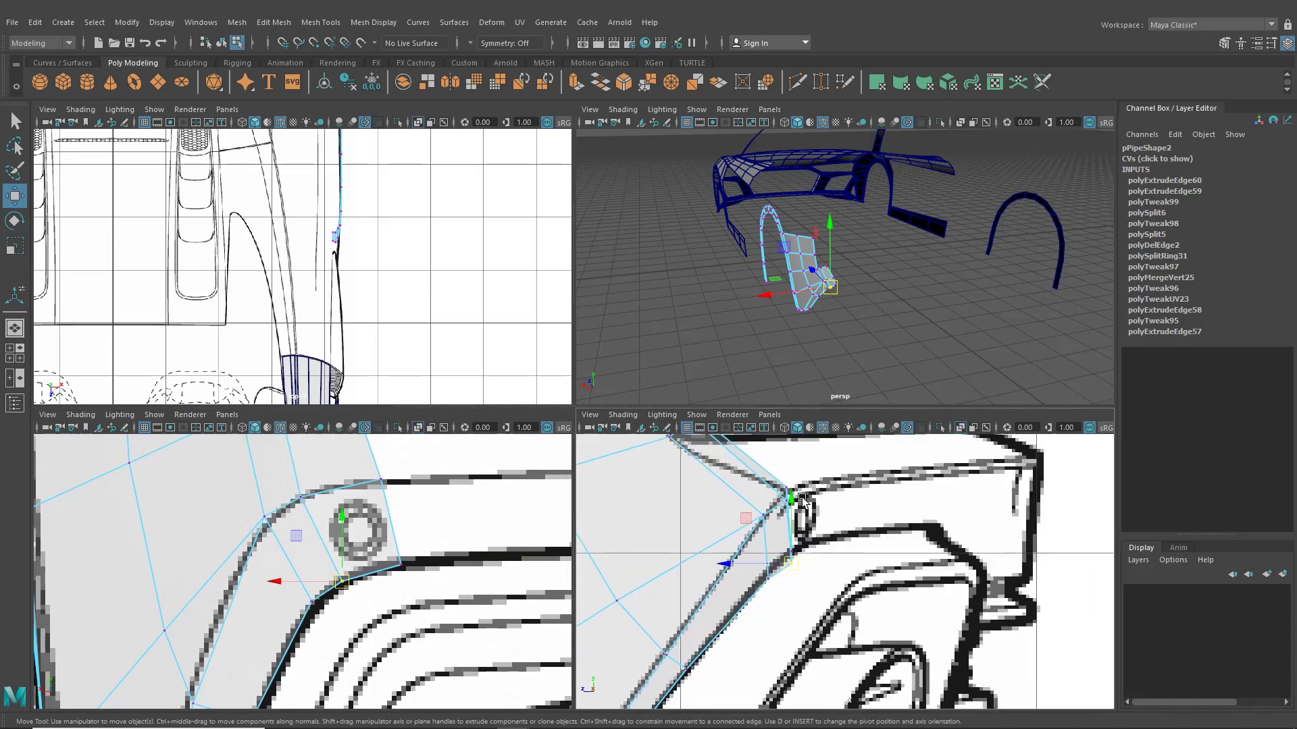
pyautogui.click(300, 497)
pyautogui.scroll(3, 703, 493)
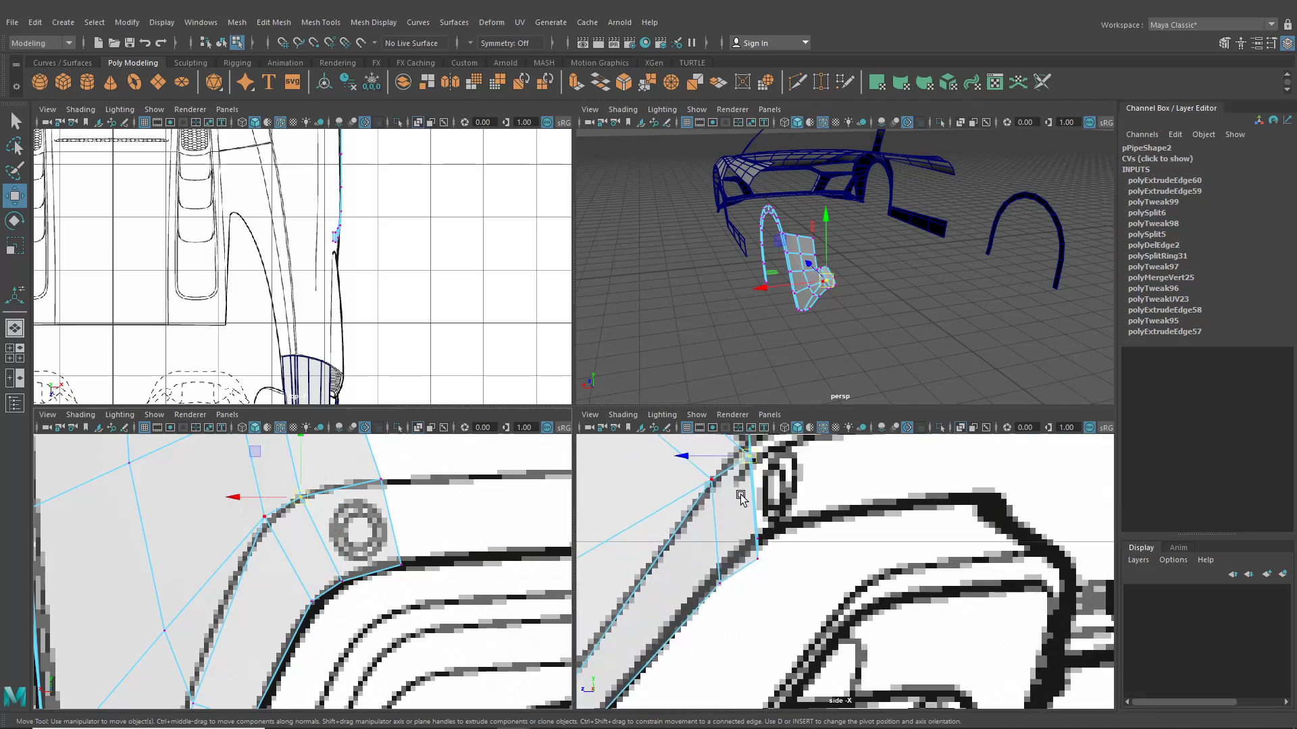
pyautogui.click(707, 489)
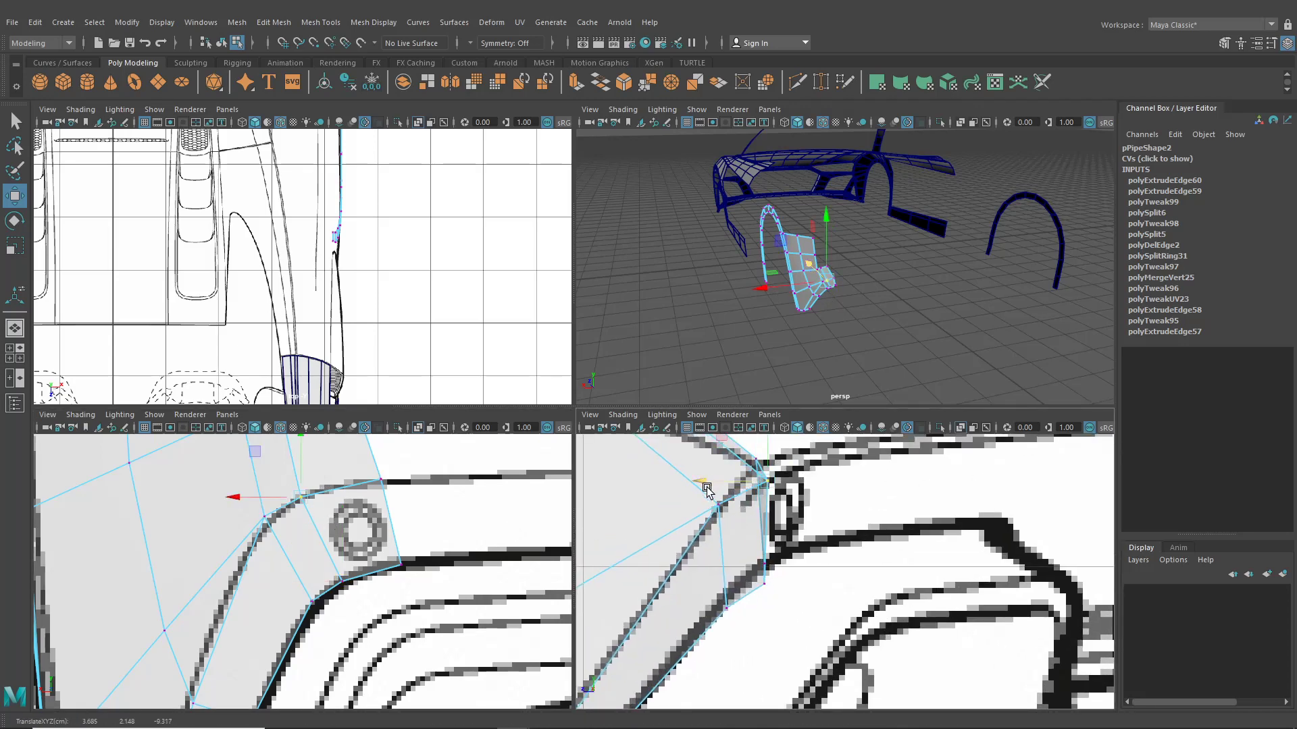
pyautogui.hotkey('ctrl', 'z')
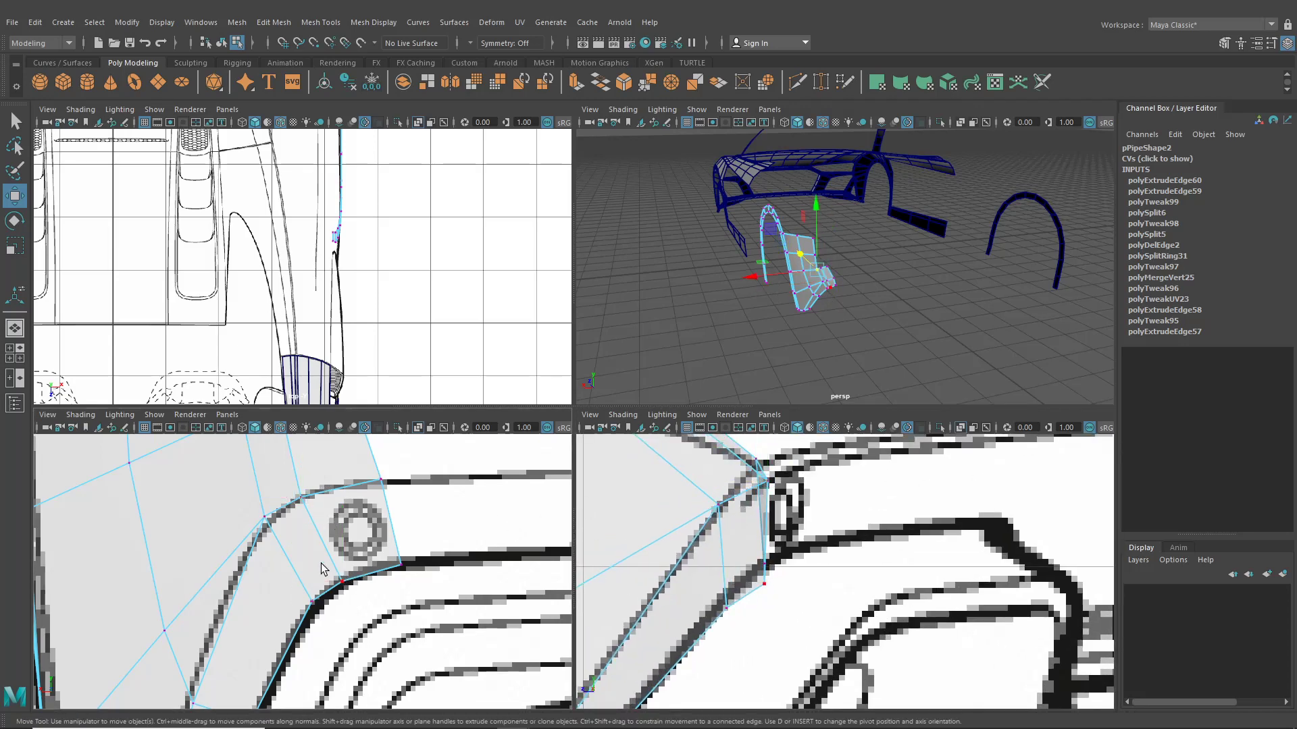
# Step: Raise the lower middle vertex slightly and fine-tune its depth against the bumper line in the side view
pyautogui.click(321, 570)
pyautogui.moveTo(693, 586); pyautogui.dragTo(718, 585)
pyautogui.hotkey('ctrl', 'z')
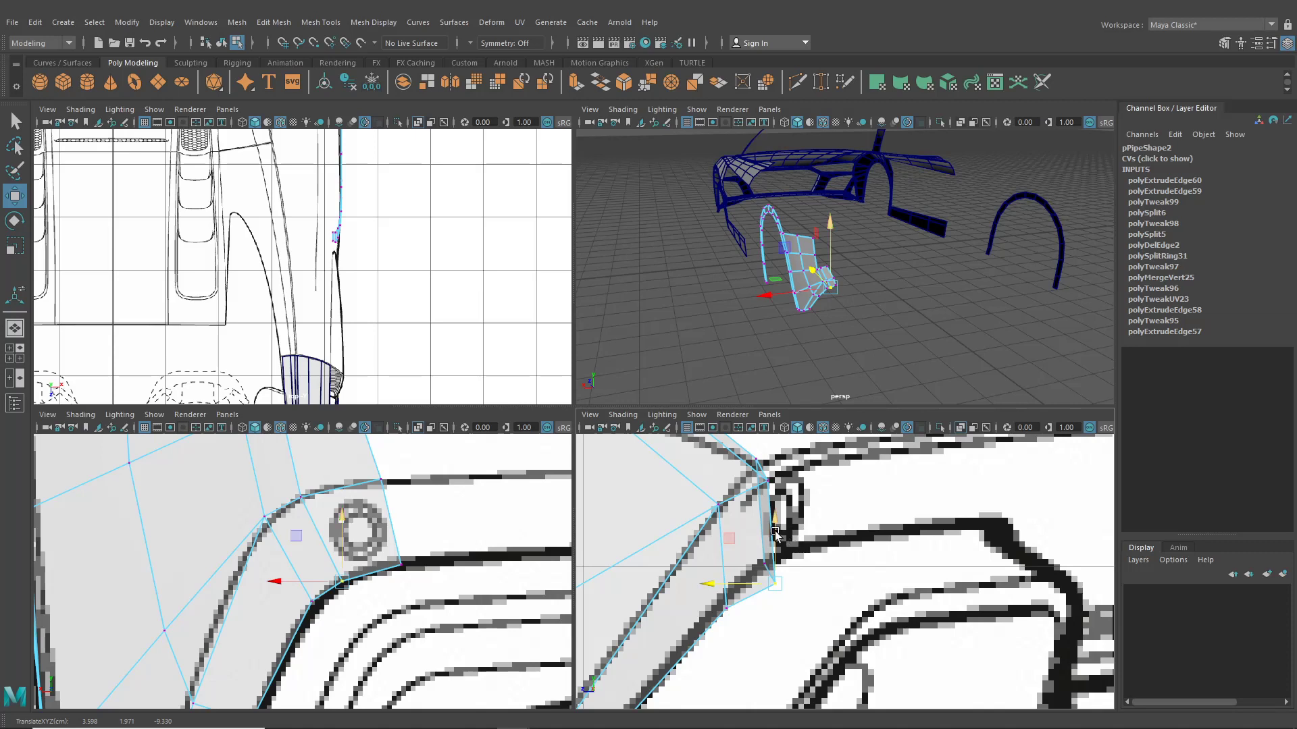
pyautogui.moveTo(776, 534); pyautogui.dragTo(779, 529)
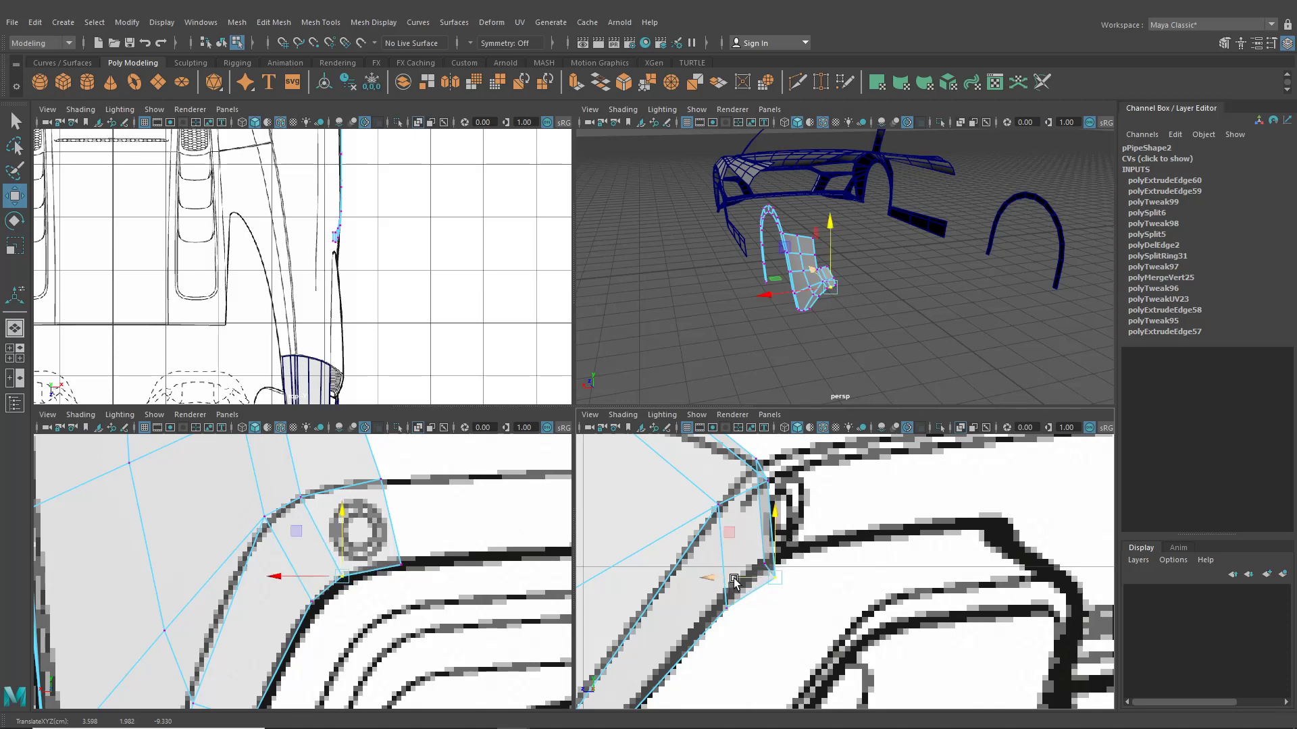
pyautogui.moveTo(735, 581); pyautogui.dragTo(724, 578)
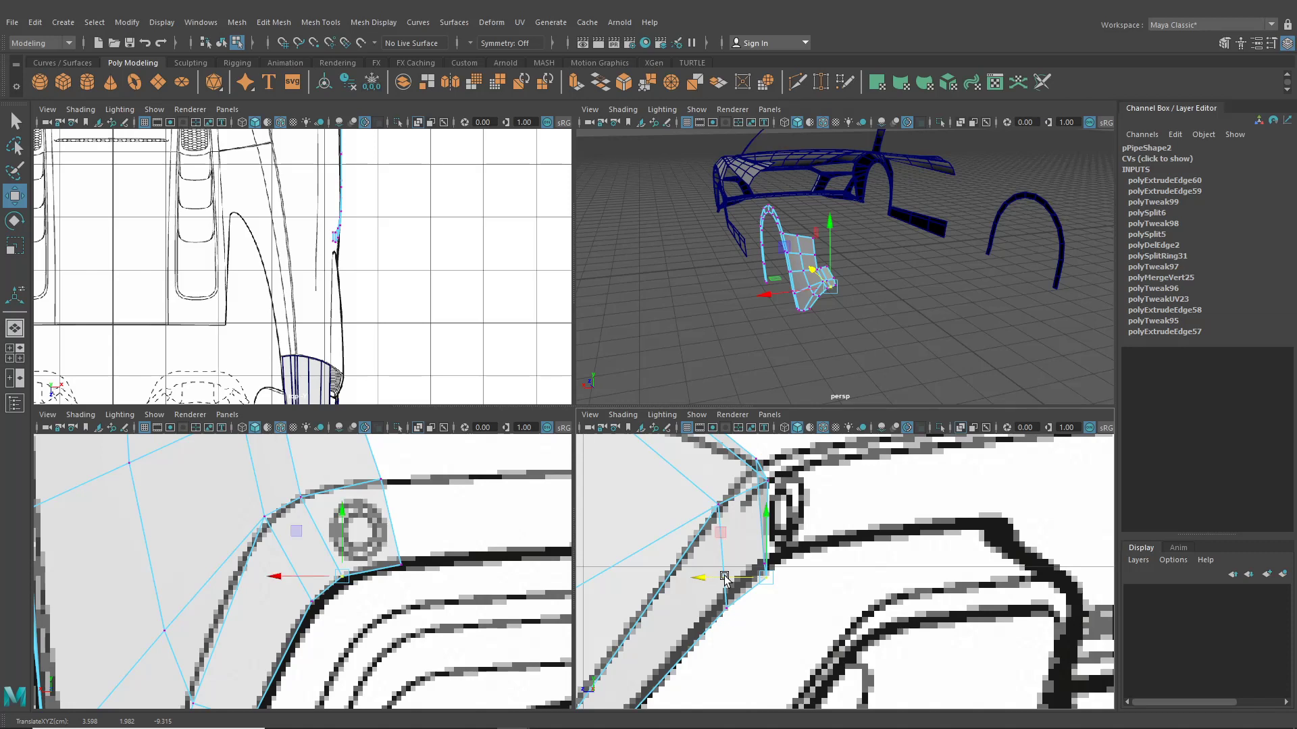
# Step: Move the two end vertices beside the round sensor rearward onto the upper and lower bumper lines in the side view
pyautogui.moveTo(356, 471); pyautogui.dragTo(399, 491)
pyautogui.moveTo(695, 460); pyautogui.dragTo(766, 495)
pyautogui.moveTo(385, 550); pyautogui.dragTo(424, 574)
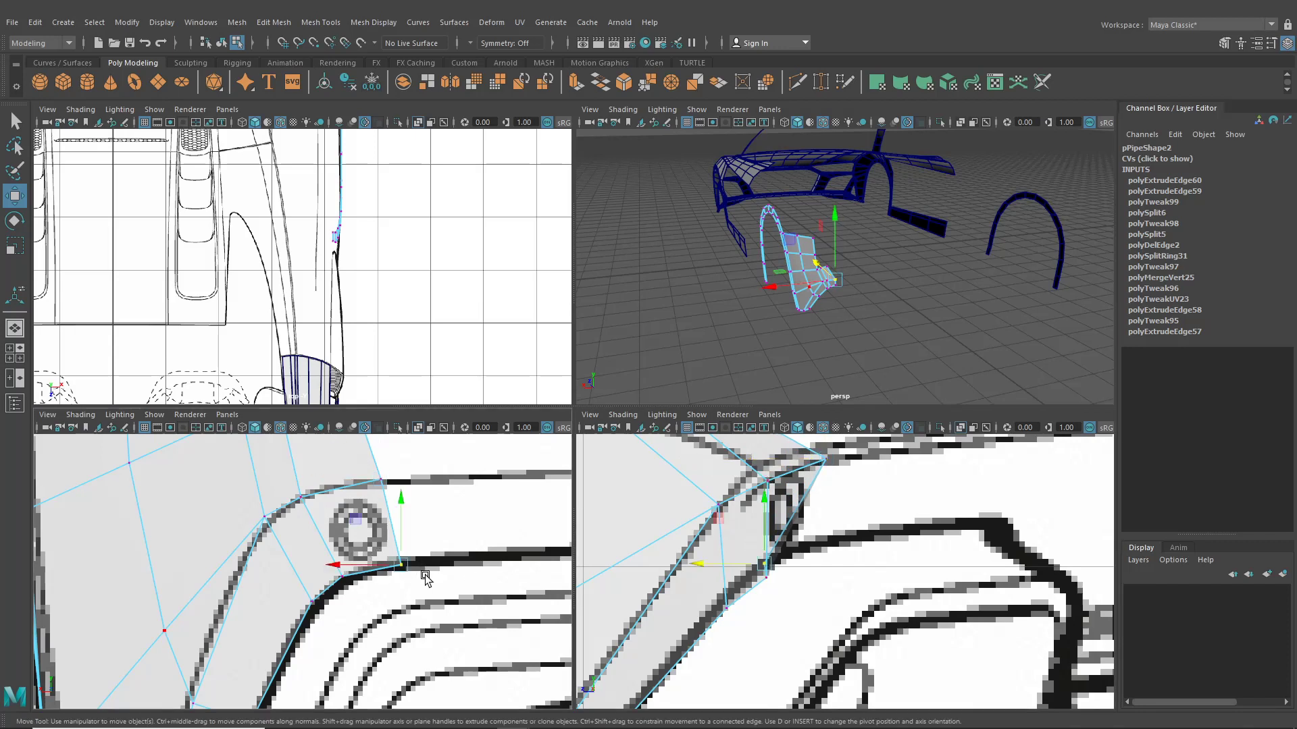
pyautogui.moveTo(699, 564); pyautogui.dragTo(809, 560)
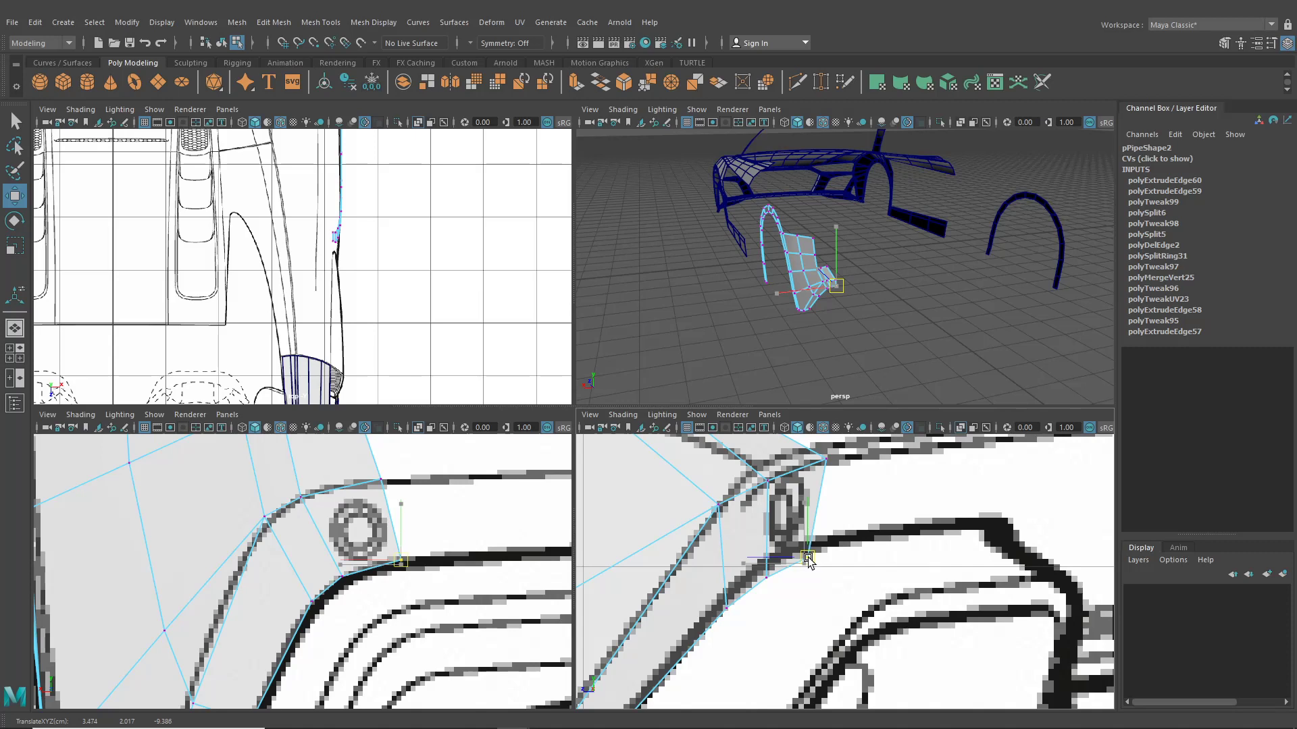
pyautogui.keyDown('alt'); pyautogui.moveTo(845, 482); pyautogui.dragTo(788, 527, button='middle'); pyautogui.keyUp('alt')
pyautogui.click(797, 540)
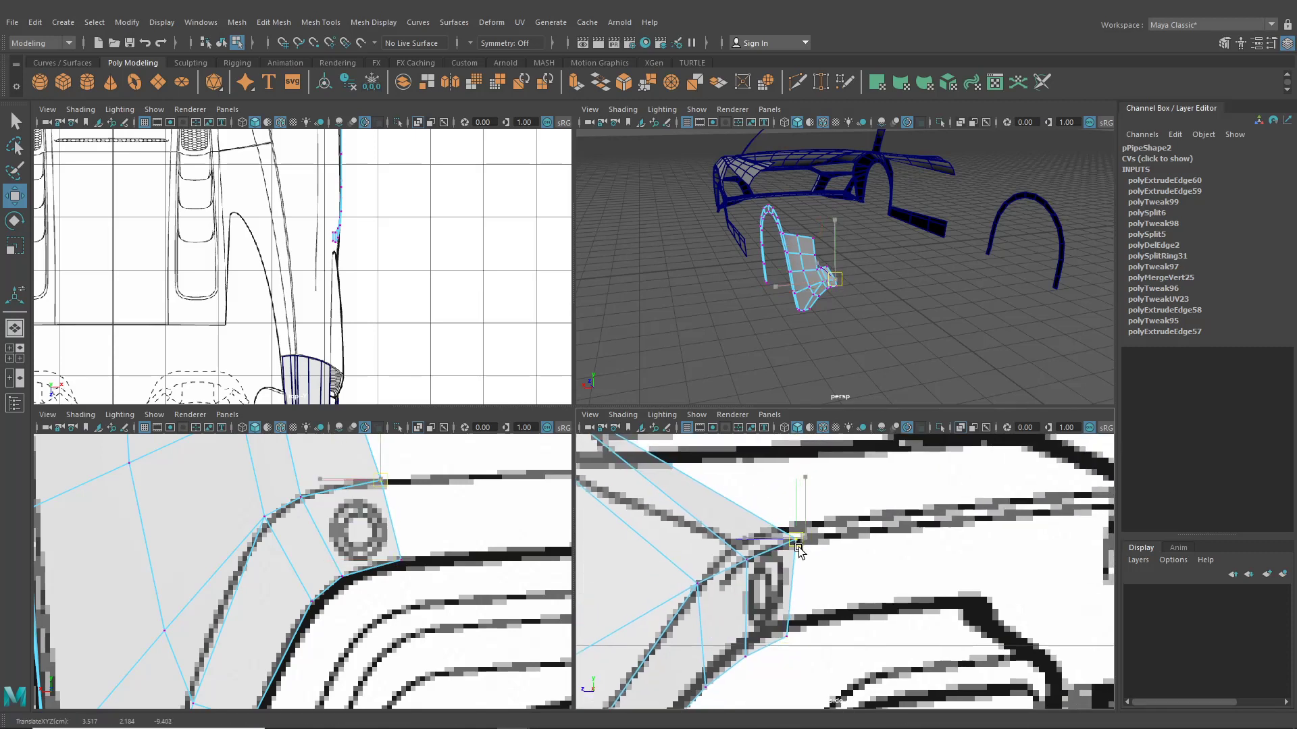
pyautogui.moveTo(798, 547); pyautogui.dragTo(799, 550)
# Step: Move the strip's top vertices down to the grille's lower line in the rear view, and shift the end one rearward in the side view
pyautogui.keyDown('alt'); pyautogui.moveTo(331, 439); pyautogui.dragTo(335, 573, button='middle'); pyautogui.keyUp('alt')
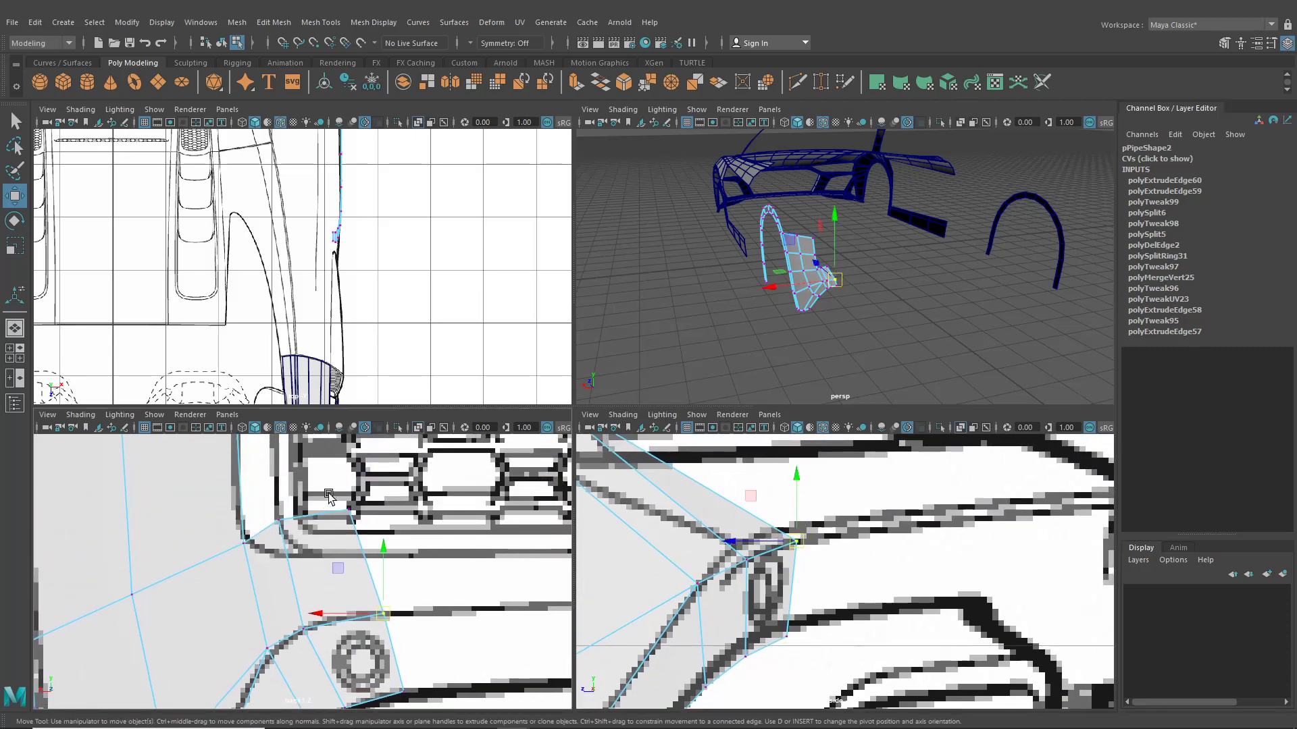
pyautogui.moveTo(329, 495); pyautogui.dragTo(382, 559)
pyautogui.moveTo(260, 497); pyautogui.dragTo(381, 561)
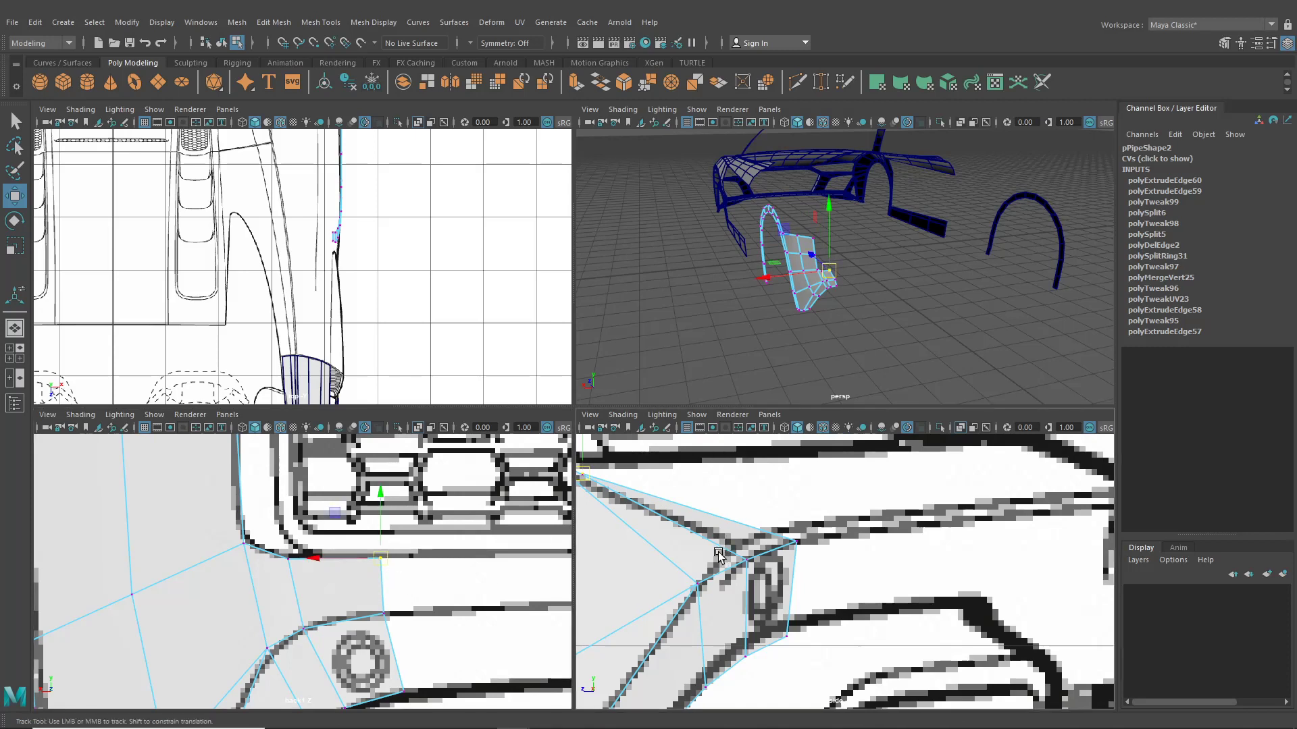
pyautogui.keyDown('alt'); pyautogui.moveTo(721, 540); pyautogui.dragTo(750, 603, button='middle'); pyautogui.keyUp('alt')
pyautogui.keyDown('alt'); pyautogui.moveTo(632, 540); pyautogui.dragTo(652, 571, button='middle'); pyautogui.keyUp('alt')
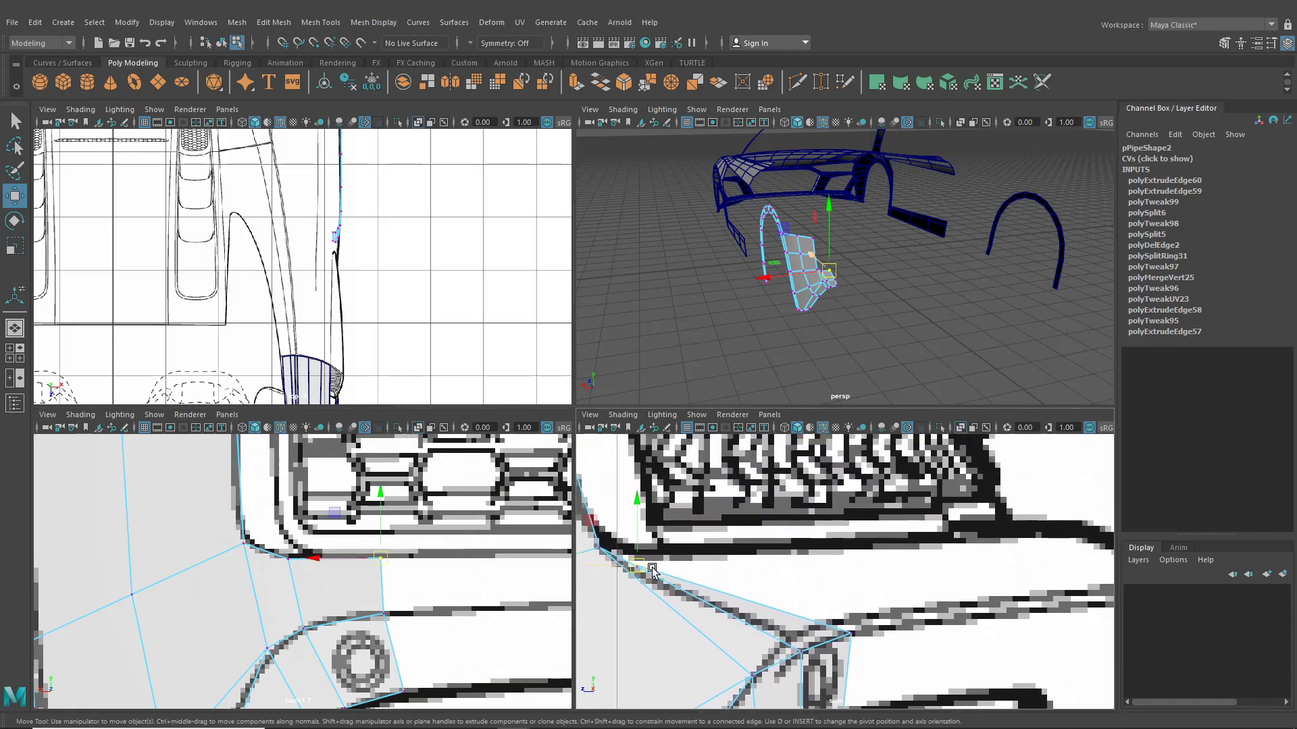
pyautogui.moveTo(598, 567); pyautogui.dragTo(690, 579)
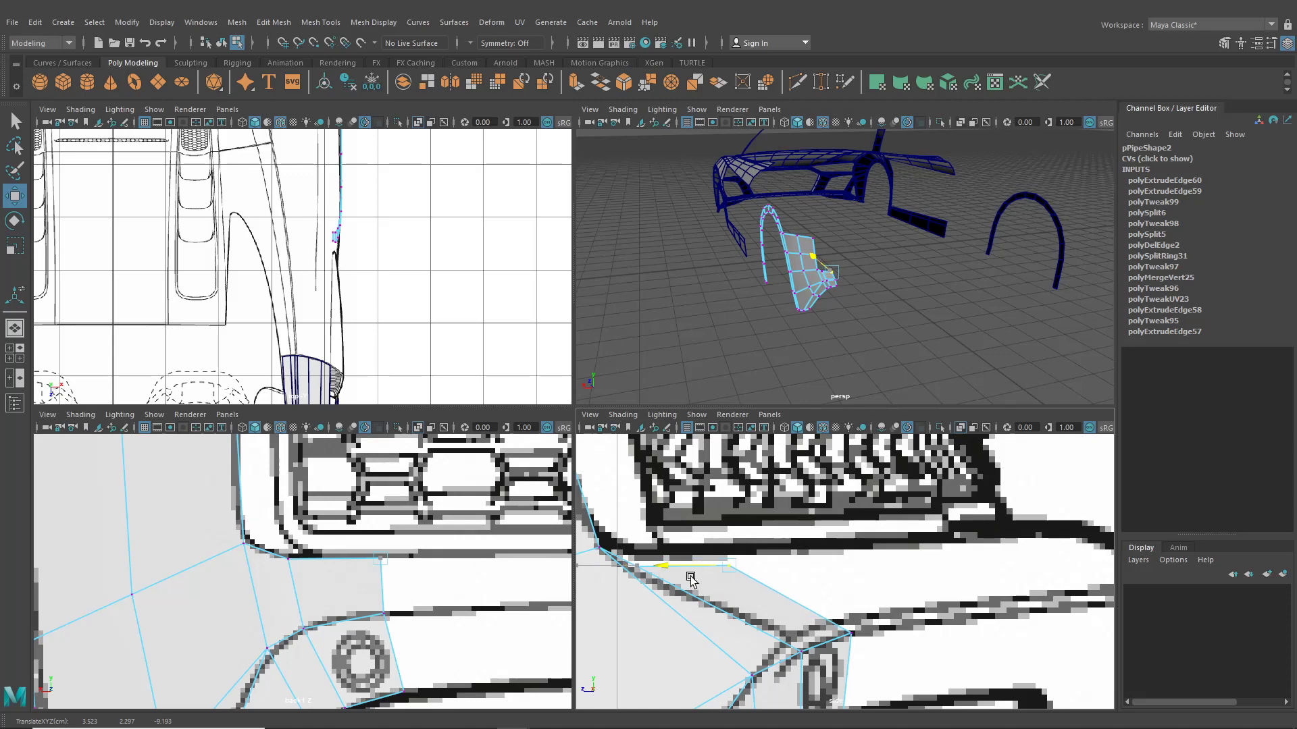
# Step: Align the strip's top end vertex with the bumper contour in the top view and raise it to the grille's lower line
pyautogui.keyDown('alt'); pyautogui.moveTo(291, 162); pyautogui.dragTo(392, 527, button='middle'); pyautogui.keyUp('alt')
pyautogui.keyDown('alt'); pyautogui.moveTo(386, 291); pyautogui.dragTo(242, 371, button='middle'); pyautogui.keyUp('alt')
pyautogui.scroll(4, 385, 339)
pyautogui.scroll(8, 241, 369)
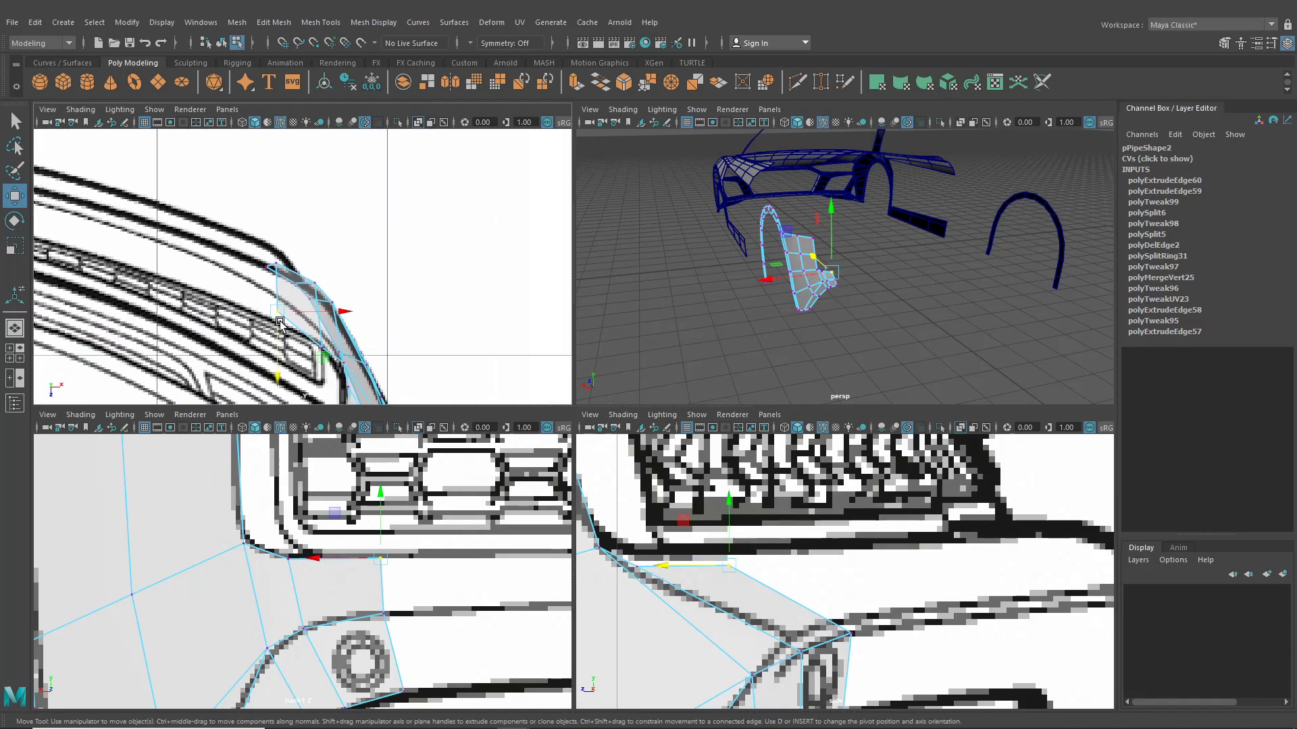
pyautogui.moveTo(277, 329); pyautogui.dragTo(327, 361)
pyautogui.moveTo(651, 506); pyautogui.dragTo(653, 498)
pyautogui.click(717, 558)
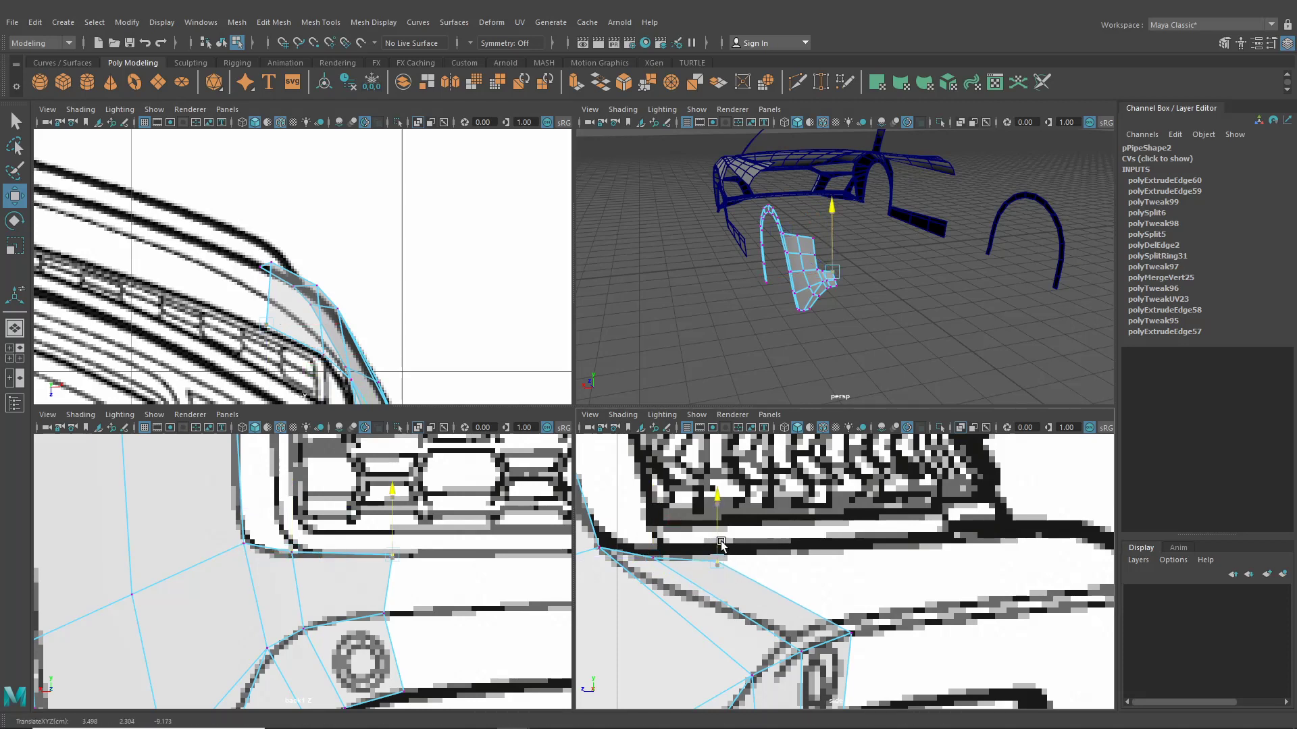
pyautogui.moveTo(721, 537); pyautogui.dragTo(721, 537)
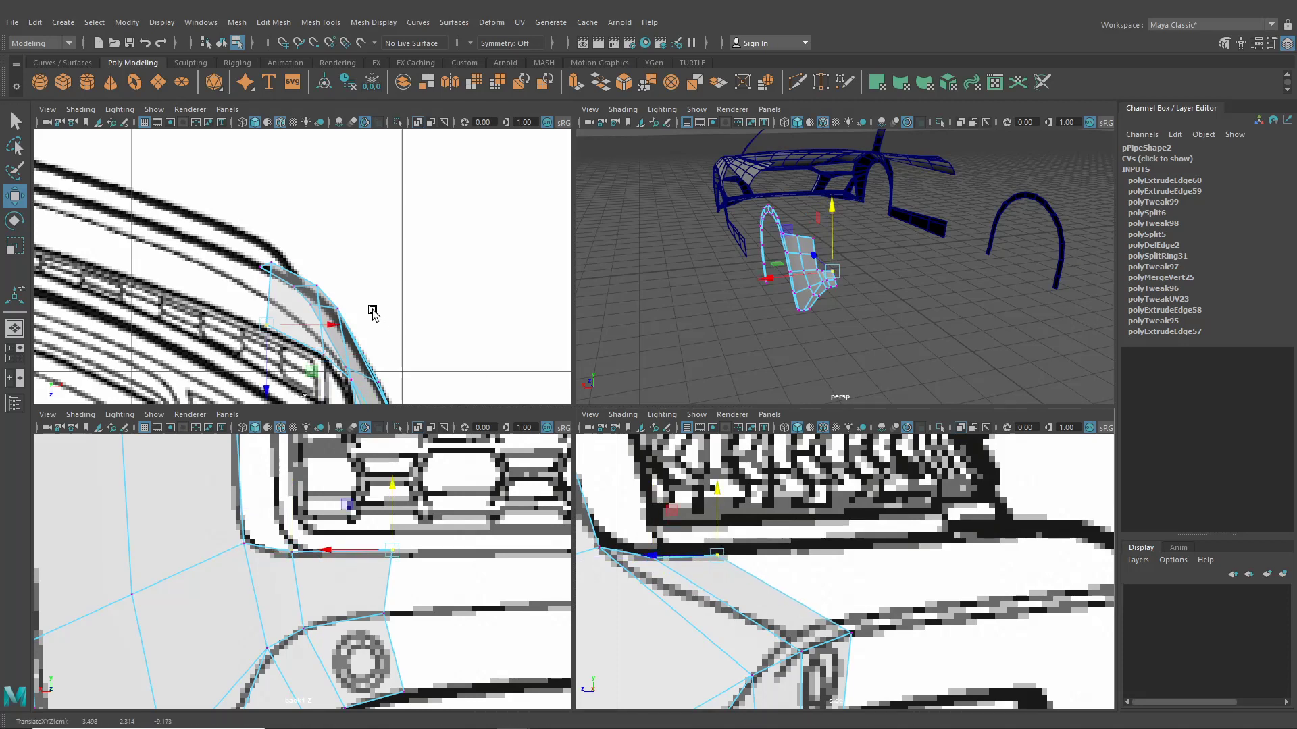
pyautogui.scroll(-5, 238, 263)
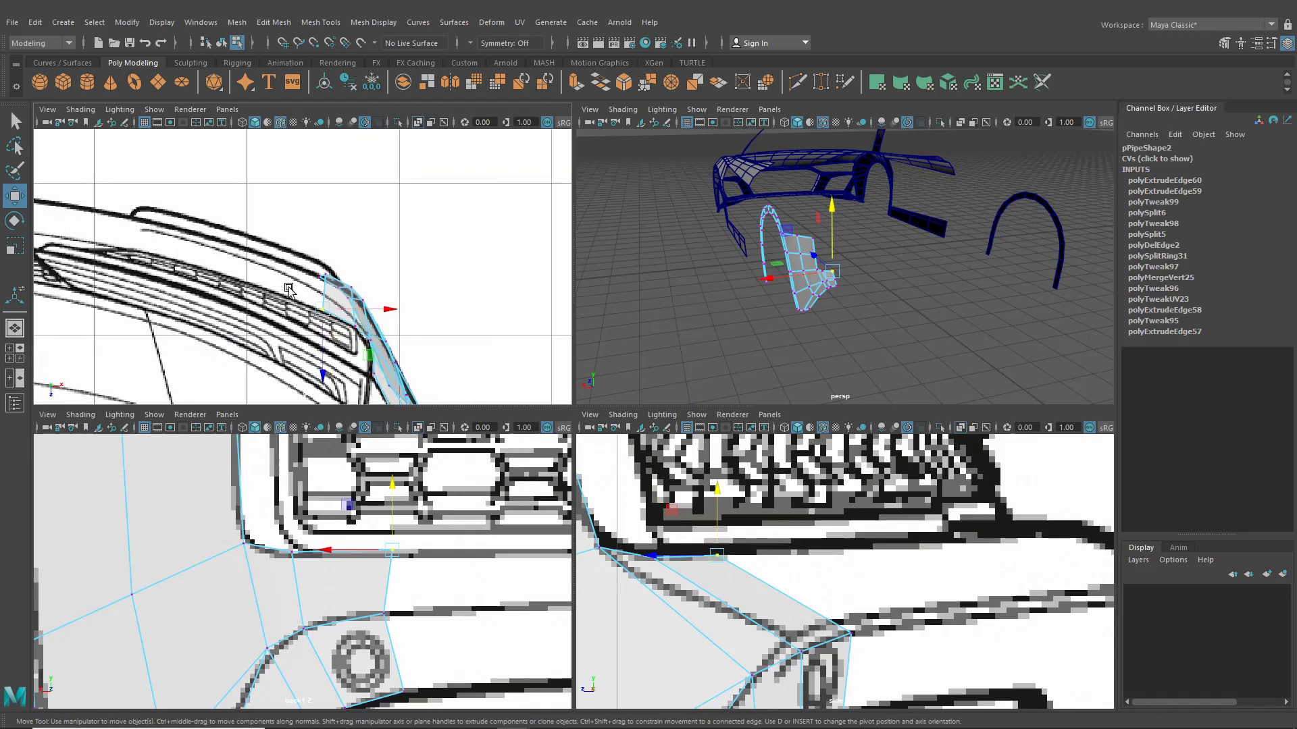
# Step: Cut a new edge from the grille's lower corner vertex across the upper part of the bumper strip to its end edge
pyautogui.click(797, 83)
pyautogui.keyDown('alt'); pyautogui.moveTo(596, 547); pyautogui.dragTo(603, 539, button='middle'); pyautogui.keyUp('alt')
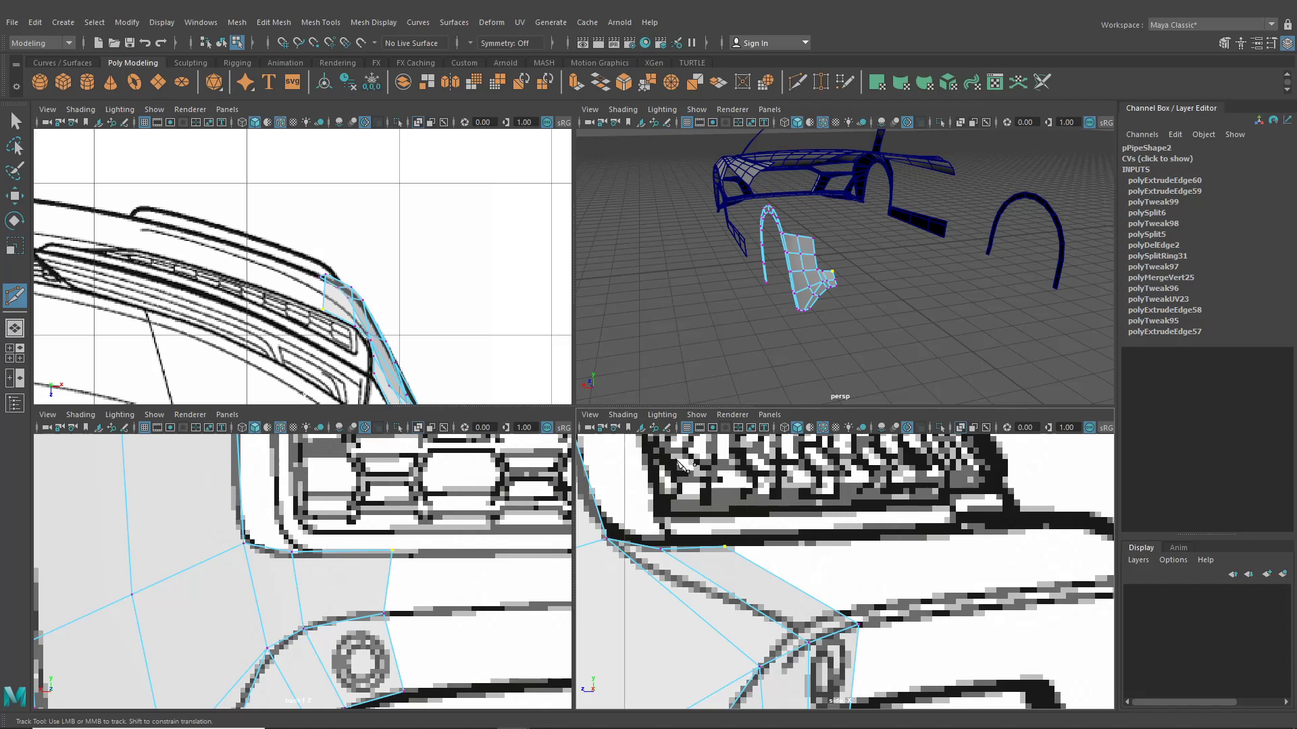
pyautogui.scroll(3, 831, 538)
pyautogui.keyDown('alt'); pyautogui.moveTo(768, 551); pyautogui.dragTo(819, 573, button='middle'); pyautogui.keyUp('alt')
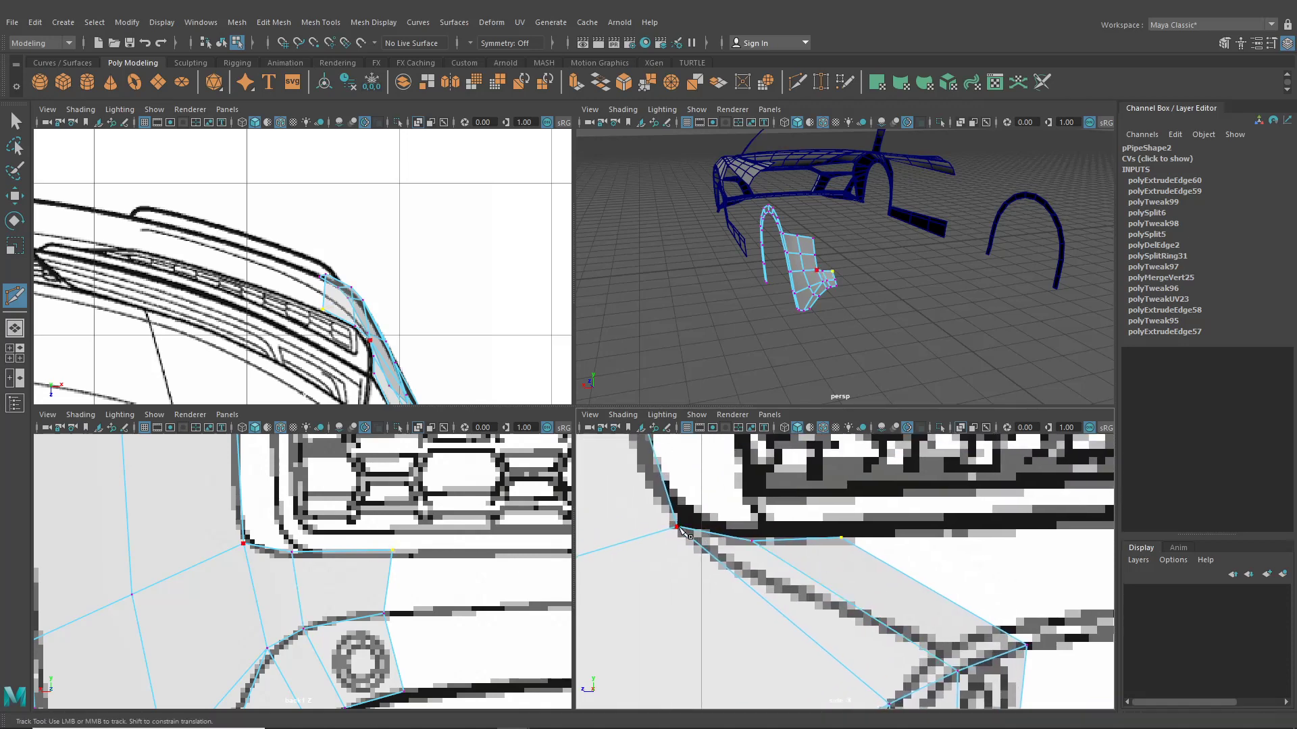
pyautogui.click(678, 527)
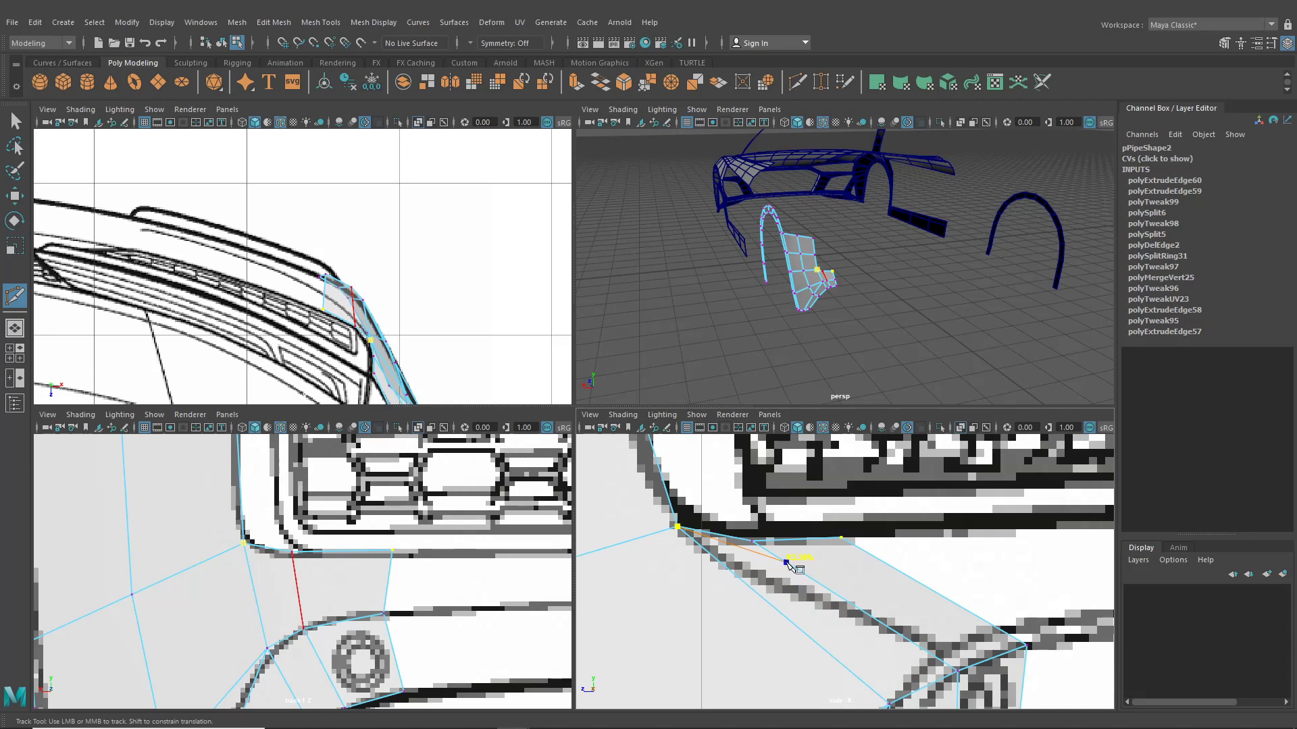
pyautogui.click(786, 562)
pyautogui.scroll(2, 330, 314)
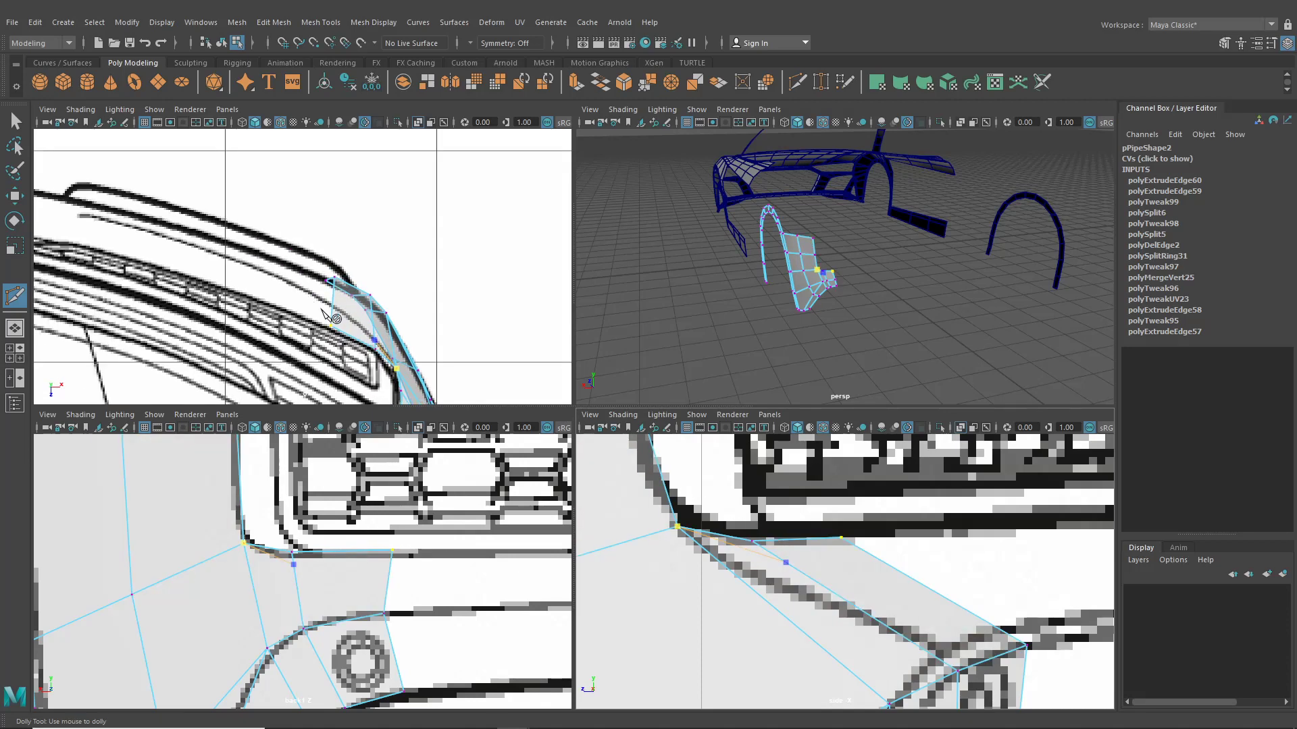
pyautogui.click(334, 307)
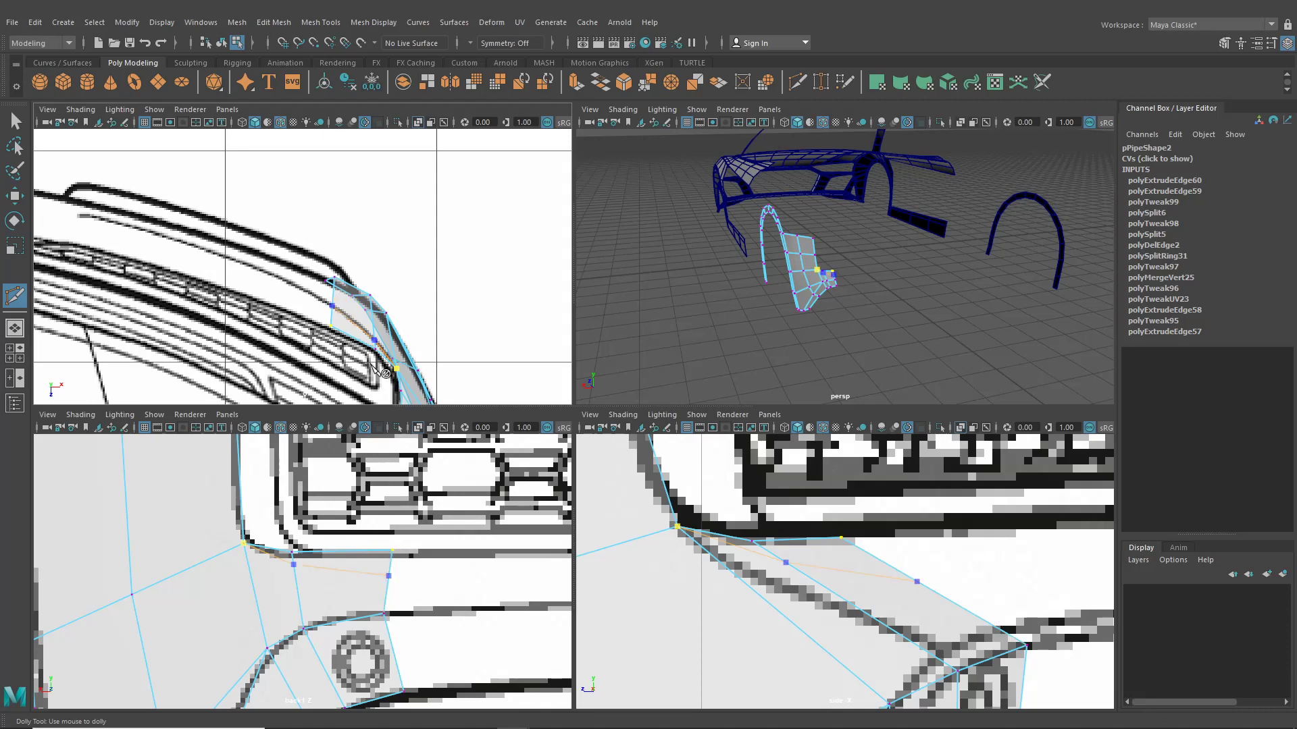
pyautogui.press('Return')
# Step: Lower the middle and end vertices of the new cut to shape the crease below the strip's upper edge
pyautogui.click(16, 201)
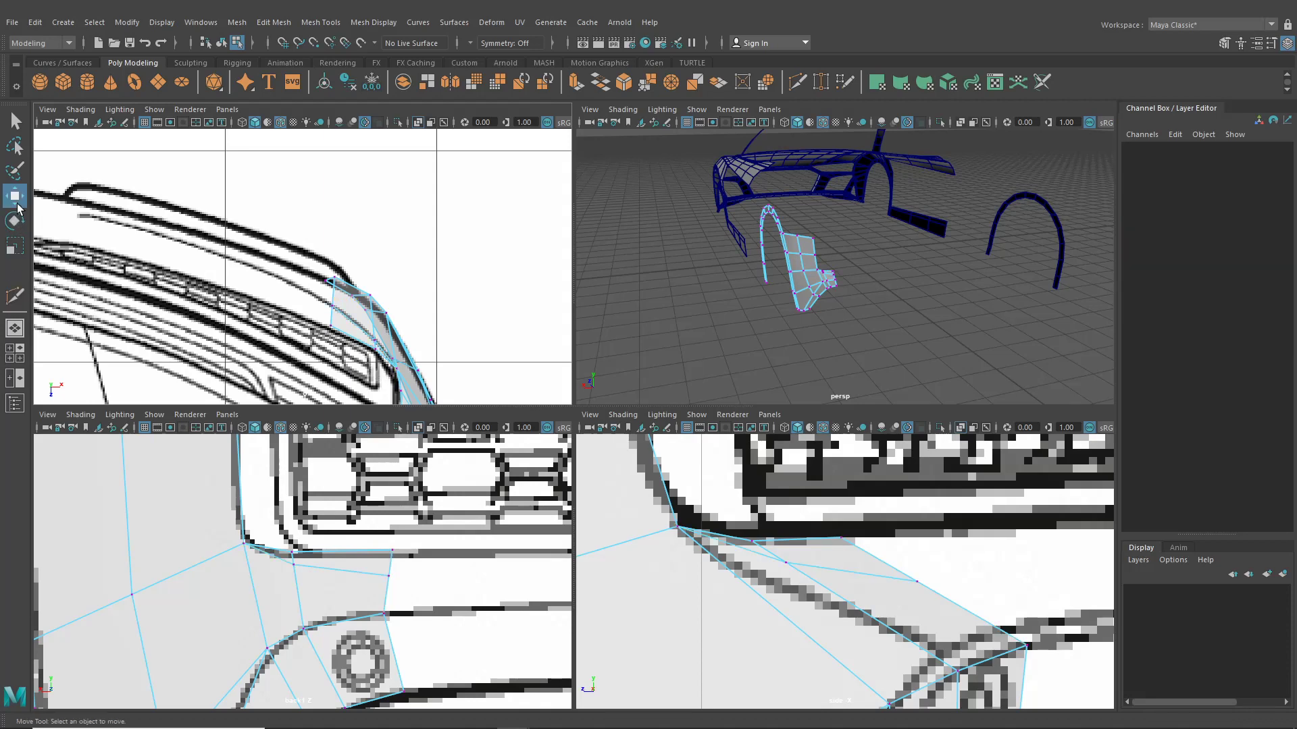
pyautogui.rightClick(881, 582)
pyautogui.scroll(6, 819, 298)
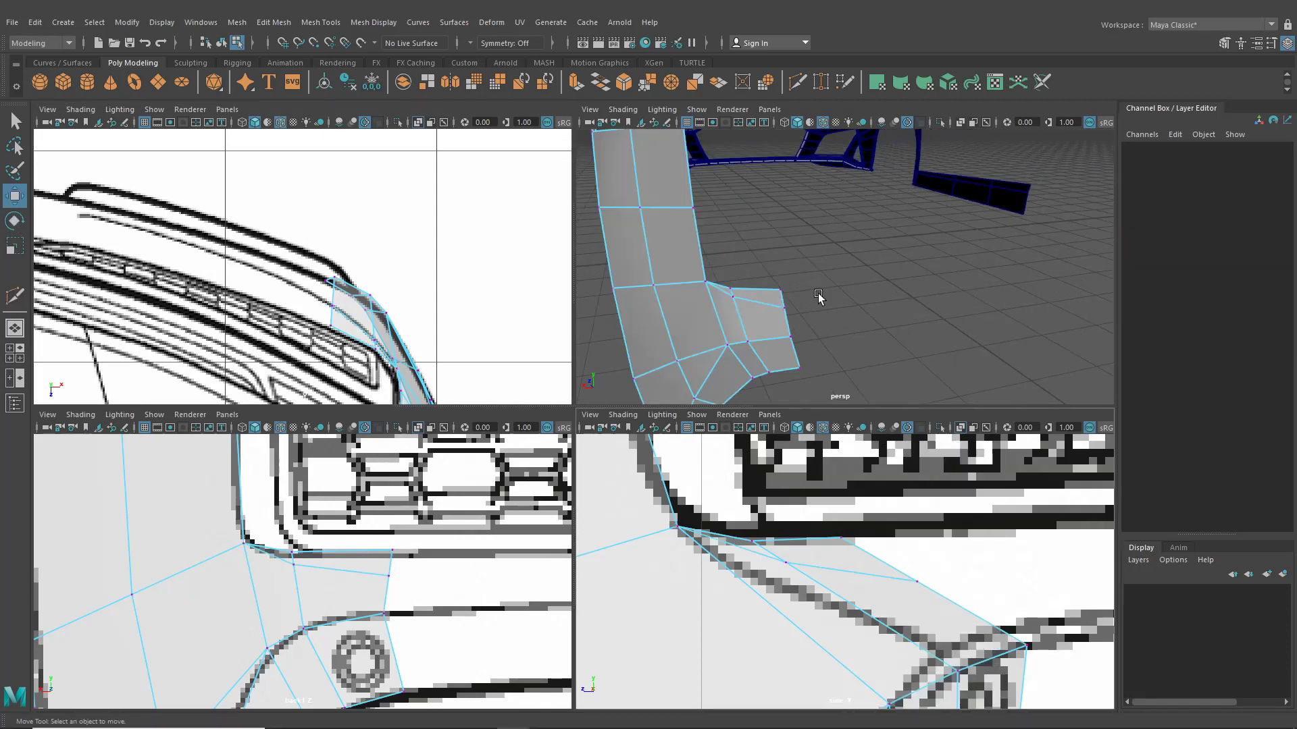
pyautogui.keyDown('alt'); pyautogui.moveTo(819, 298); pyautogui.dragTo(736, 307); pyautogui.keyUp('alt')
pyautogui.scroll(2, 748, 308)
pyautogui.scroll(2, 748, 308)
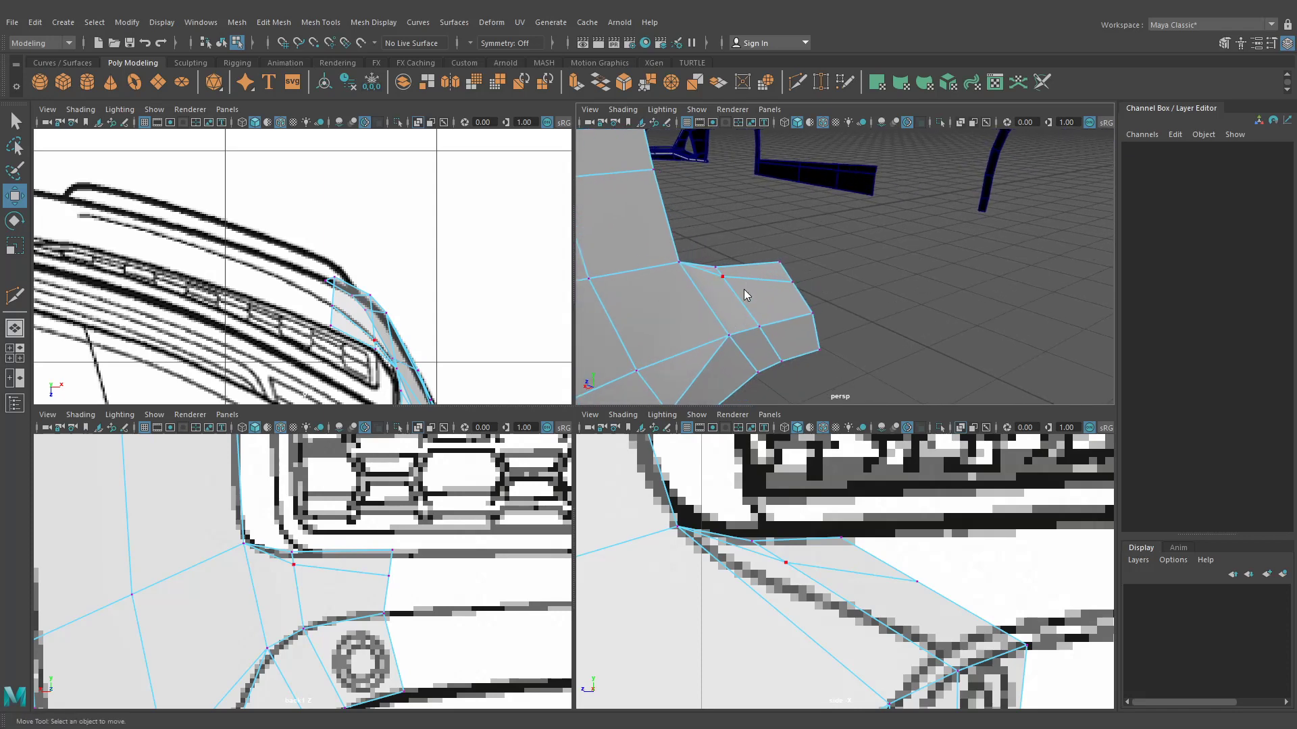
pyautogui.moveTo(745, 289); pyautogui.dragTo(696, 291, button='right')
pyautogui.click(722, 277)
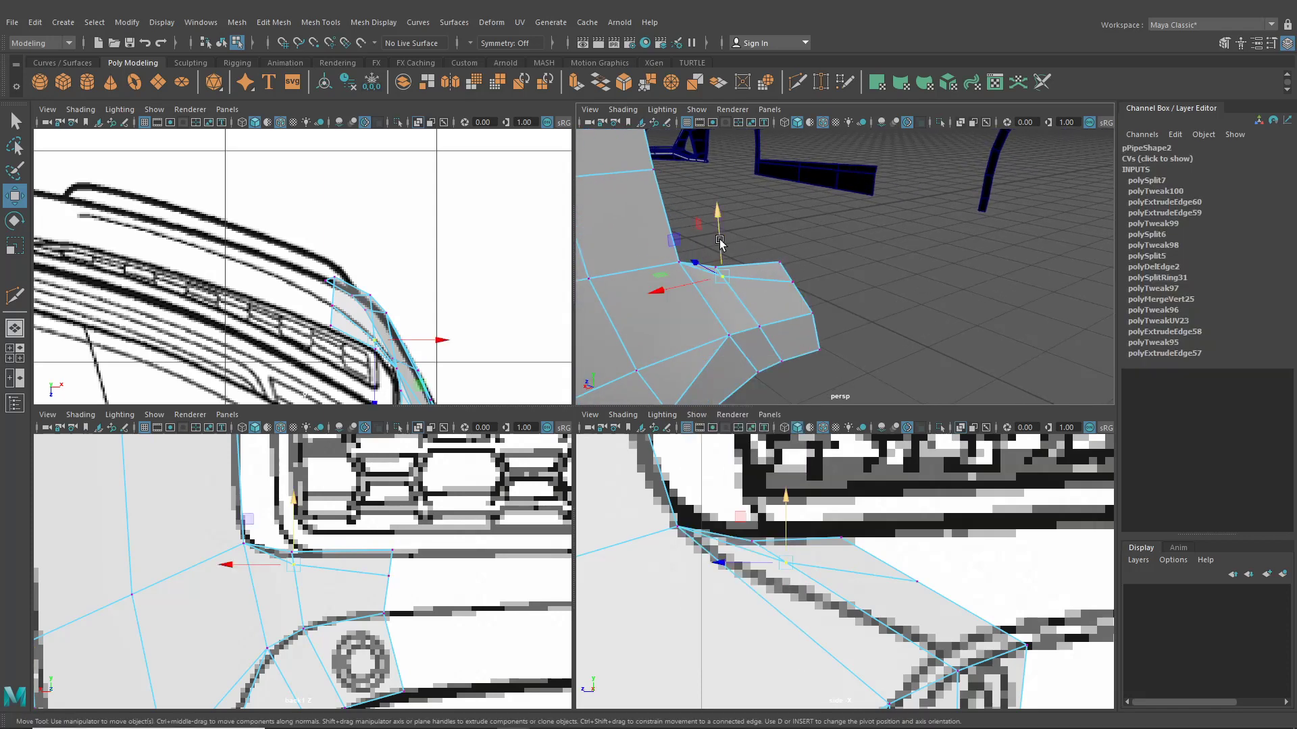
pyautogui.moveTo(720, 242); pyautogui.dragTo(853, 311)
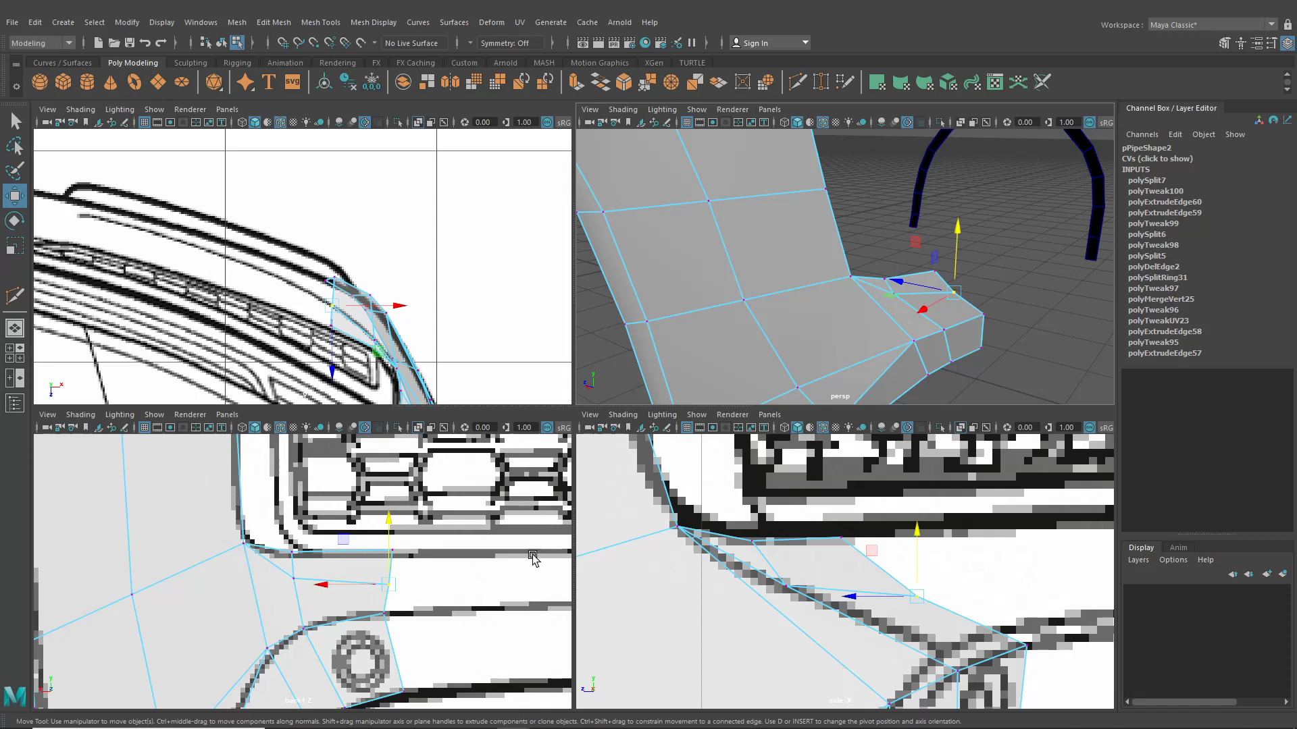
# Step: Extrude the bumper strip's end edges about 0.63 units rearward and 0.07 up to the bumper's rear end in the side view
pyautogui.press('space')
pyautogui.scroll(-8, 827, 579)
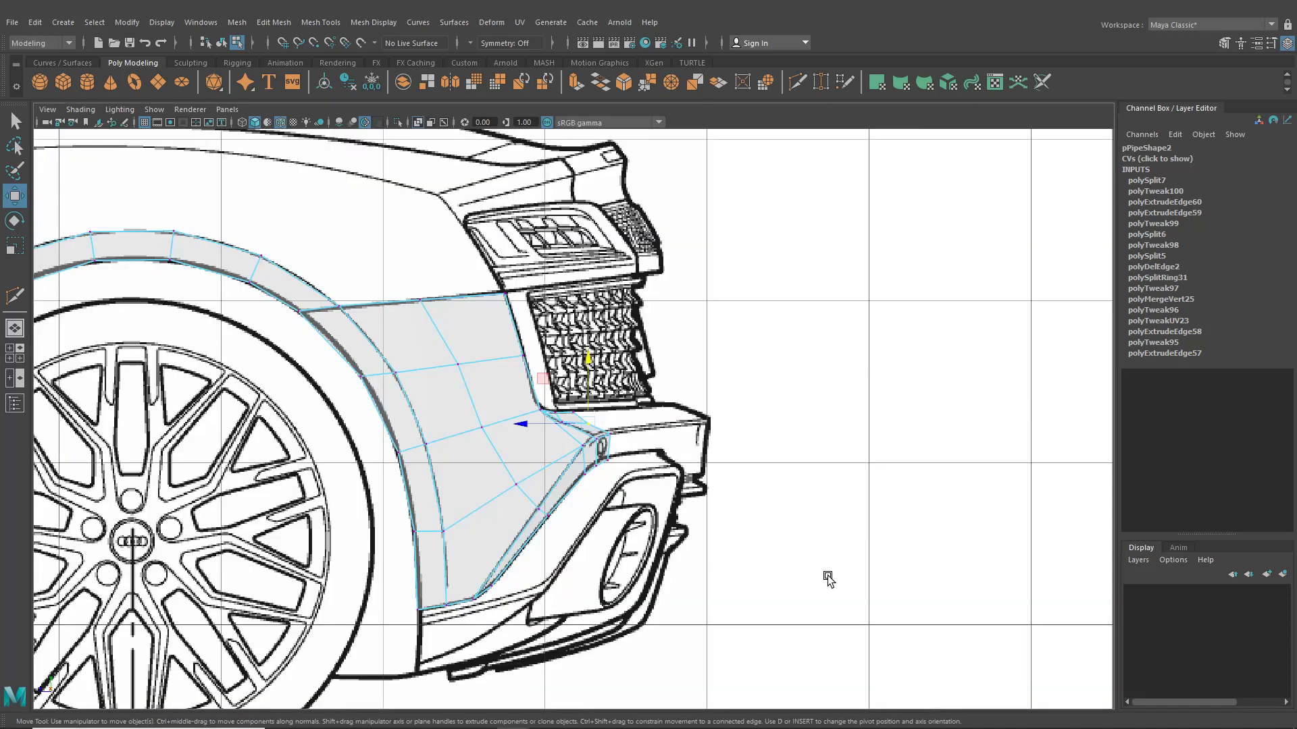
pyautogui.scroll(2, 801, 562)
pyautogui.scroll(3, 801, 560)
pyautogui.moveTo(547, 454); pyautogui.dragTo(549, 311, button='right')
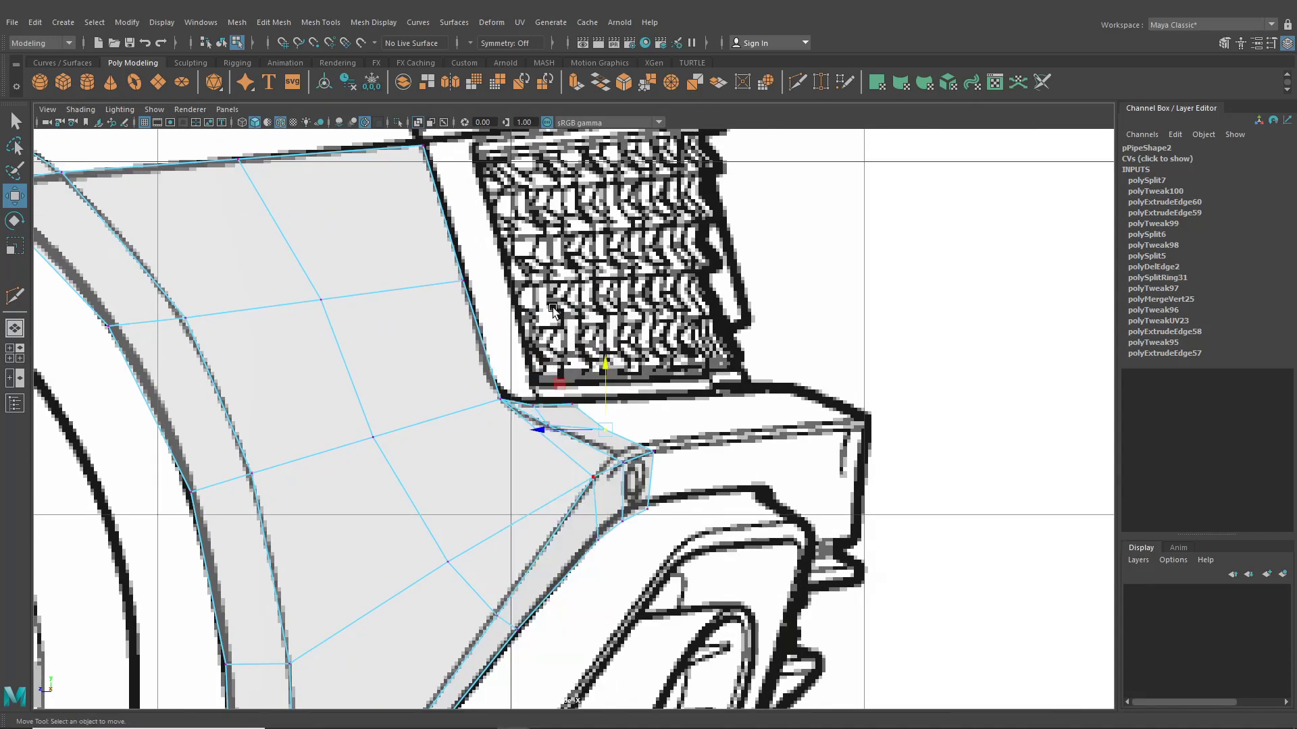
pyautogui.click(602, 413)
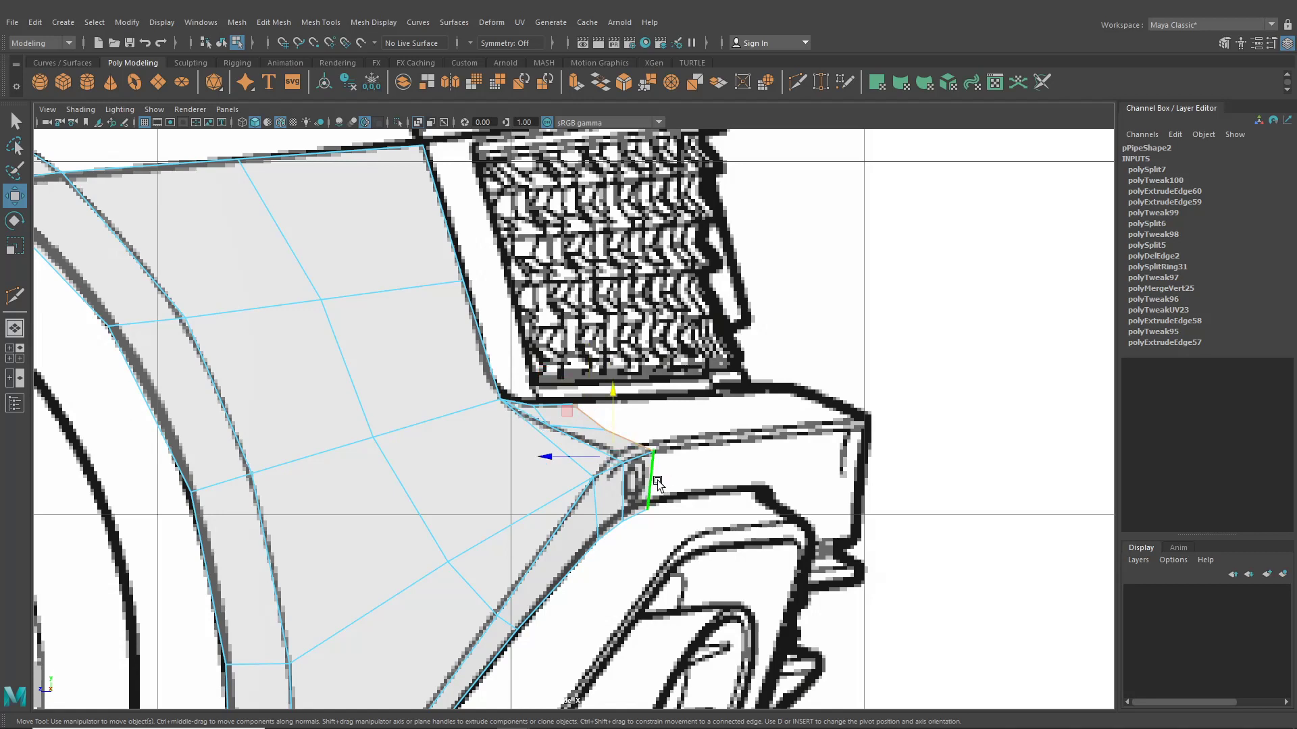
pyautogui.hotkey('ctrl', 'e')
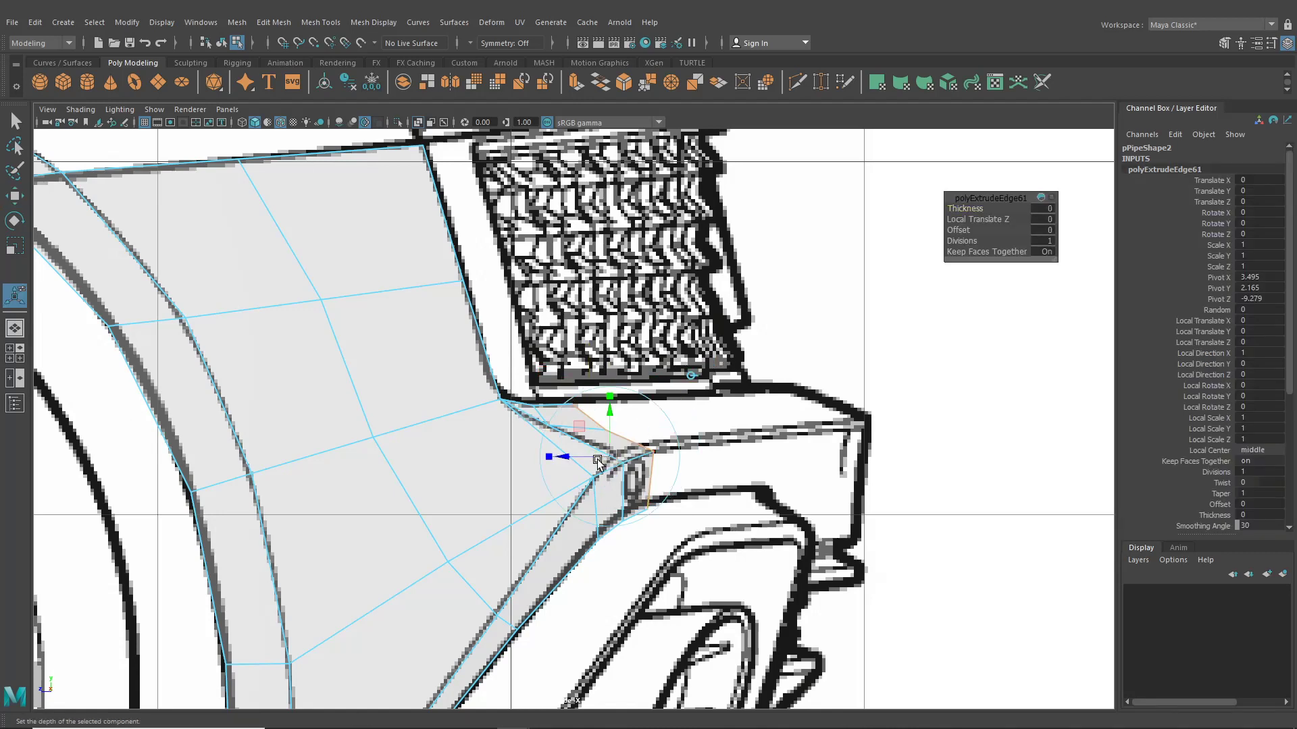
pyautogui.moveTo(611, 459); pyautogui.dragTo(835, 437)
# Step: Shift the extruded edges about 3.44 units sideways to the car's centre line in the top view
pyautogui.click(20, 350)
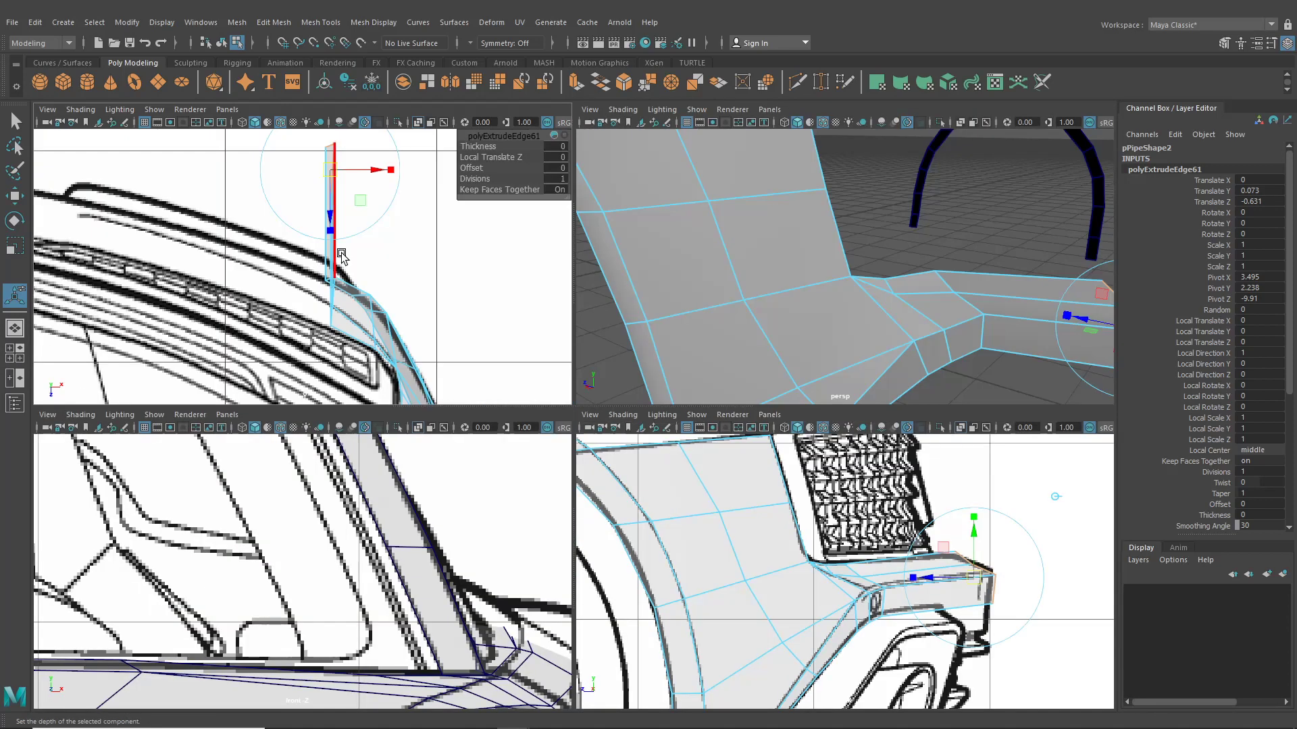
pyautogui.scroll(-8, 341, 257)
pyautogui.keyDown('alt'); pyautogui.moveTo(342, 258); pyautogui.dragTo(394, 270, button='middle'); pyautogui.keyUp('alt')
pyautogui.scroll(-1, 394, 269)
pyautogui.moveTo(404, 267); pyautogui.dragTo(343, 270)
pyautogui.scroll(6, 352, 277)
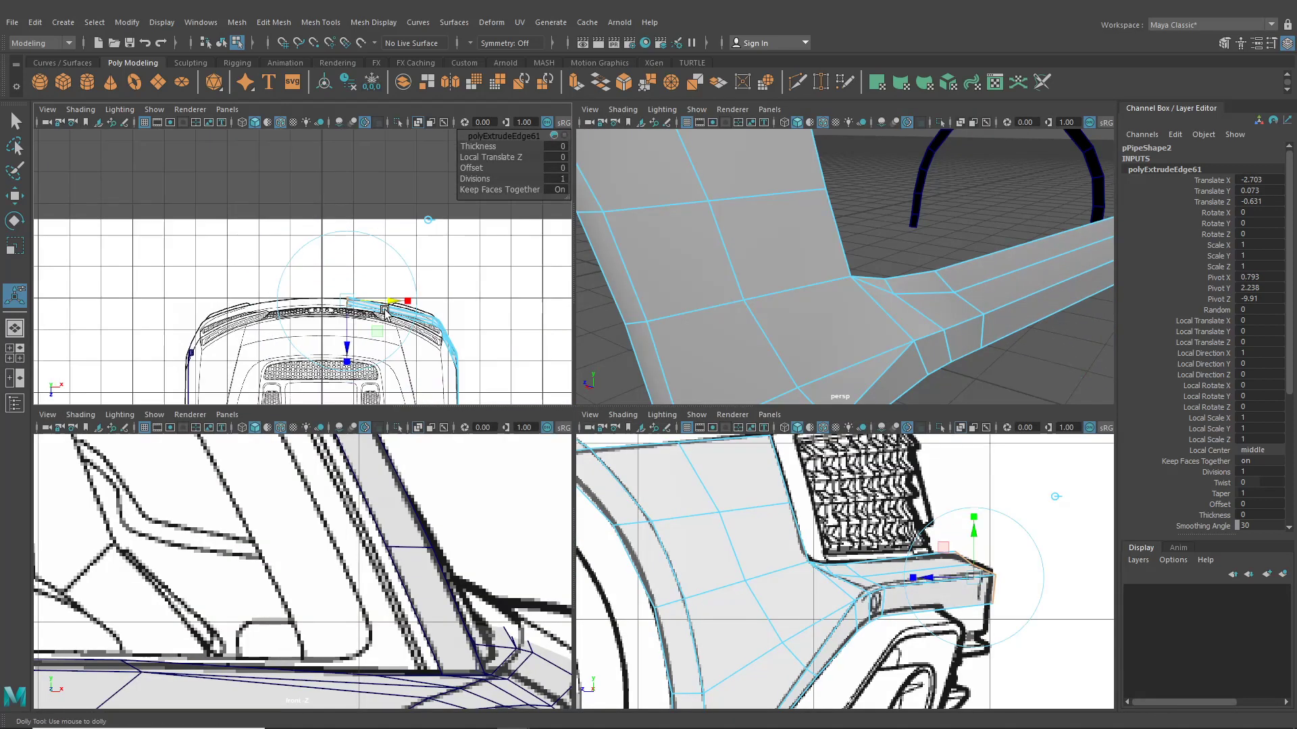
pyautogui.moveTo(432, 310); pyautogui.dragTo(350, 310)
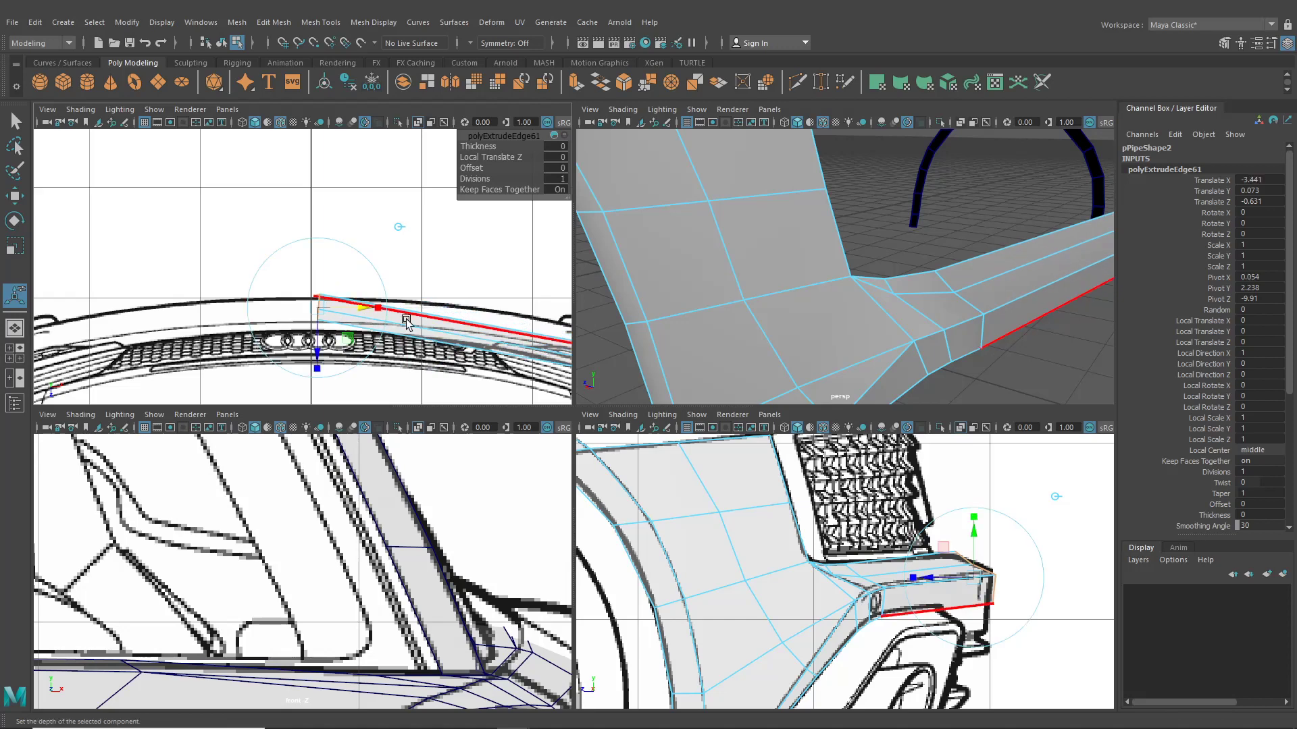
# Step: Snap the rearmost end vertex of the extruded strip to the centre grid line in the top view
pyautogui.moveTo(408, 320); pyautogui.dragTo(366, 306, button='right')
pyautogui.scroll(3, 297, 295)
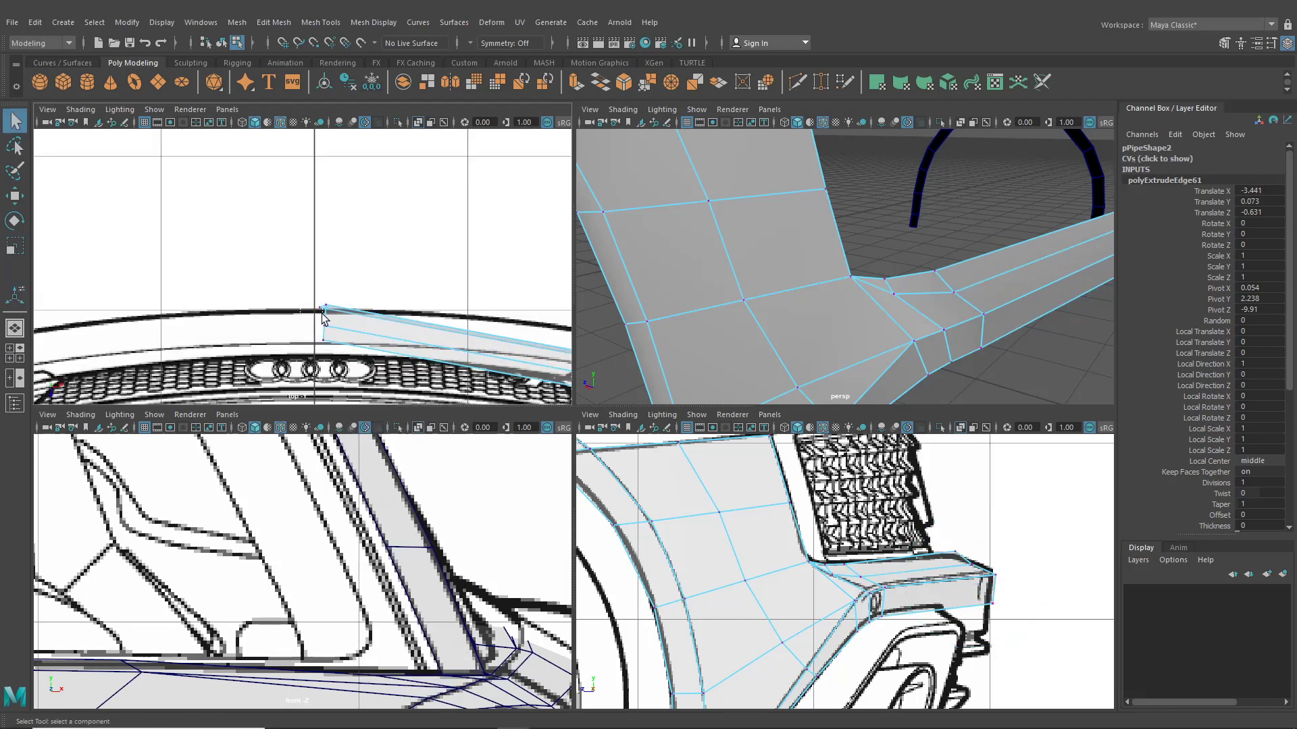
pyautogui.click(321, 309)
pyautogui.click(14, 196)
pyautogui.scroll(3, 338, 304)
pyautogui.press('x')
pyautogui.moveTo(398, 334); pyautogui.dragTo(386, 333)
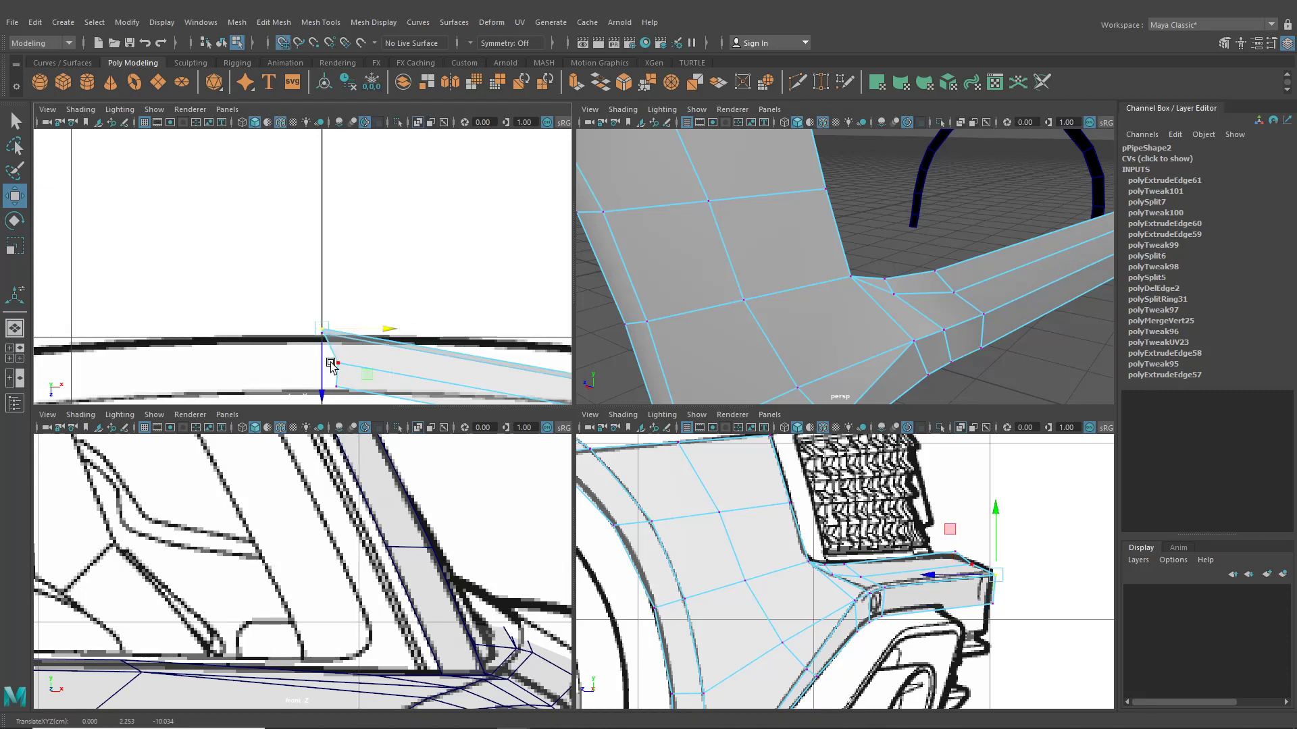
# Step: Snap the strip's remaining end vertices to the centre grid line in the top view
pyautogui.click(371, 369)
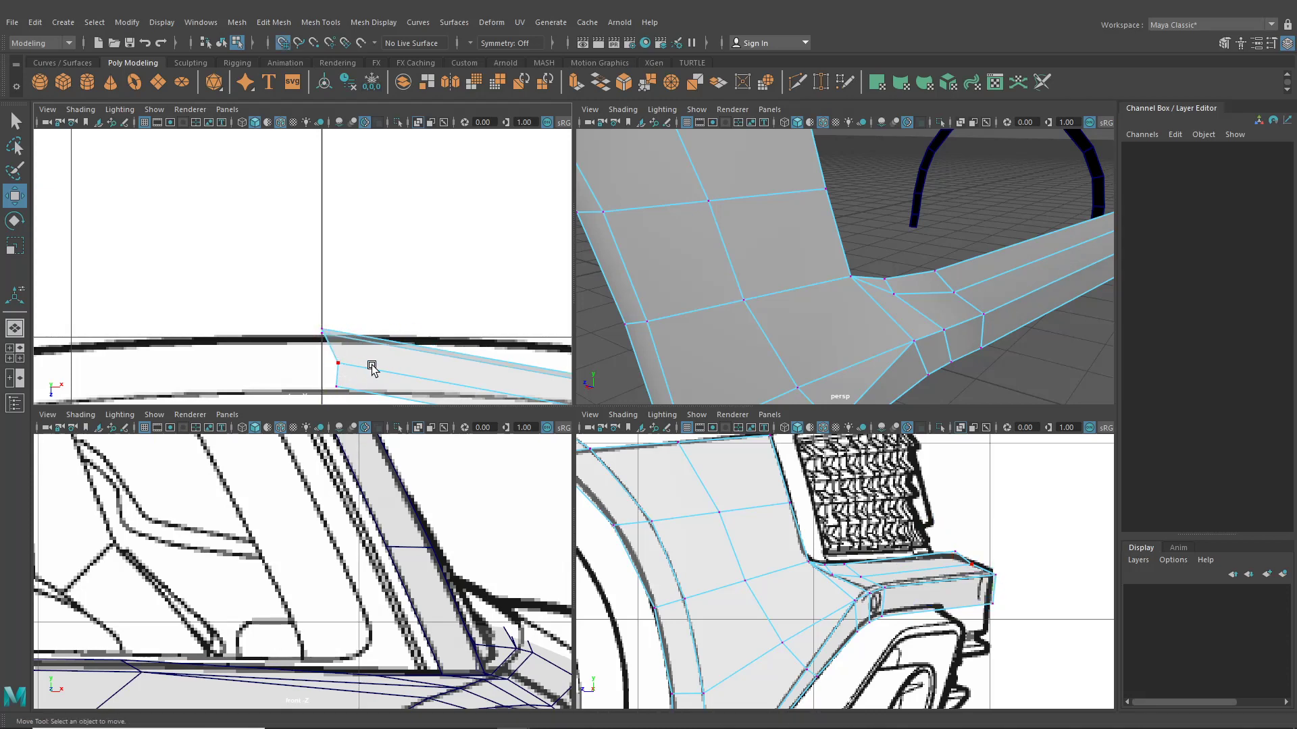
pyautogui.click(342, 365)
pyautogui.press('x')
pyautogui.moveTo(375, 364); pyautogui.dragTo(340, 358)
pyautogui.click(337, 387)
pyautogui.press('x')
pyautogui.moveTo(305, 315); pyautogui.dragTo(326, 391)
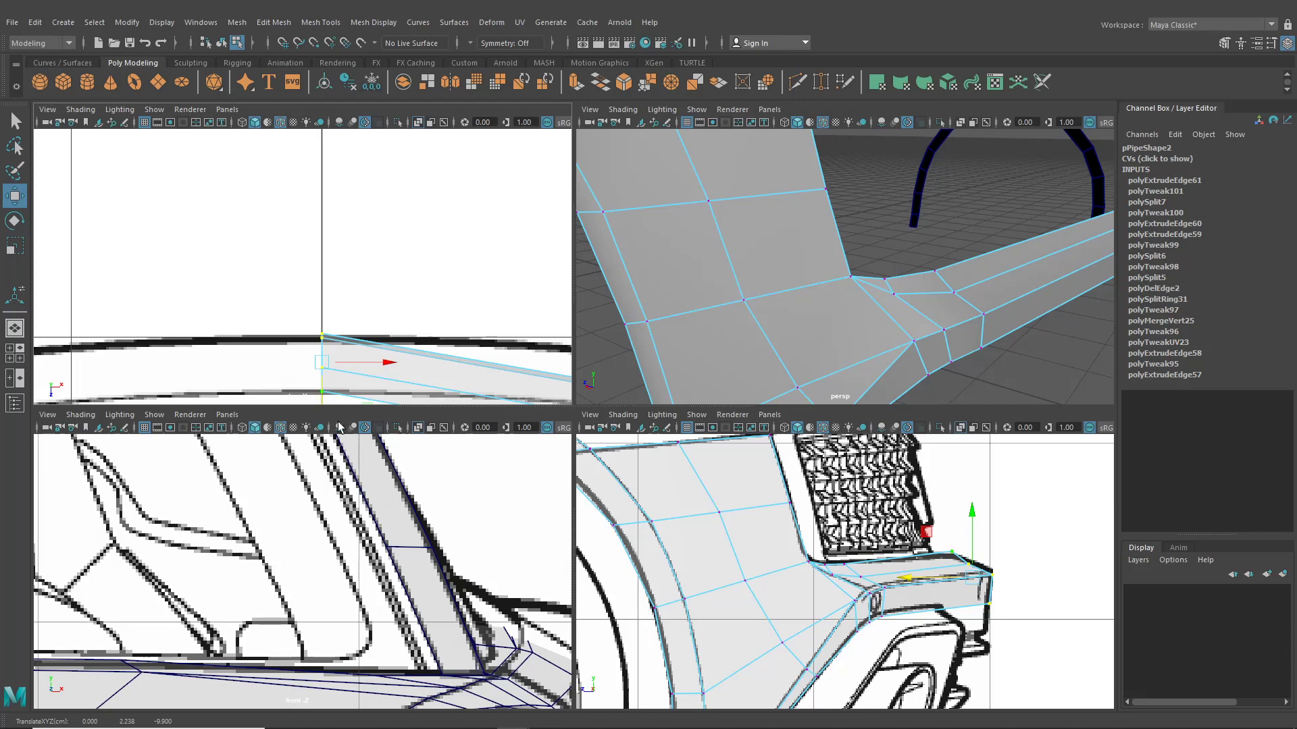
# Step: Fit the strip's centre-line end vertices to the bumper's rear profile in the side view
pyautogui.keyDown('alt'); pyautogui.moveTo(384, 358); pyautogui.dragTo(379, 338, button='middle'); pyautogui.keyUp('alt')
pyautogui.keyDown('alt'); pyautogui.moveTo(900, 556); pyautogui.dragTo(811, 548, button='middle'); pyautogui.keyUp('alt')
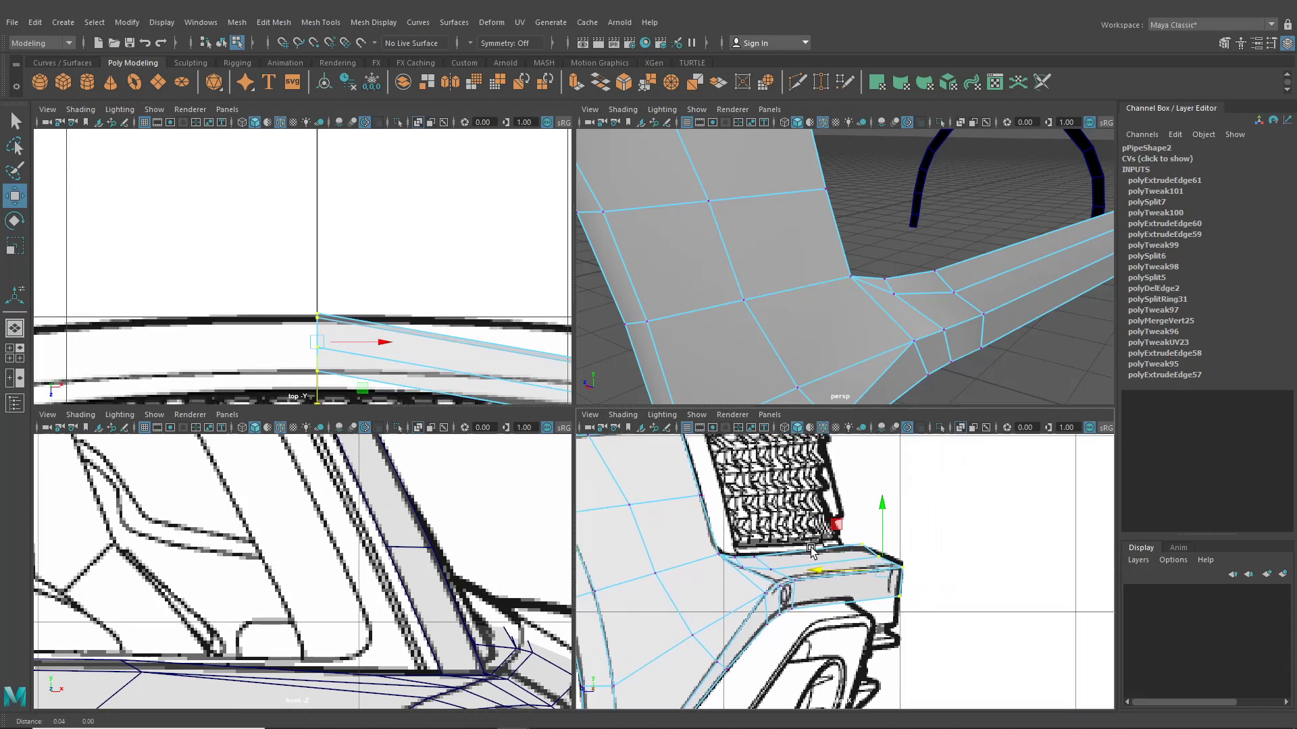
pyautogui.scroll(5, 813, 550)
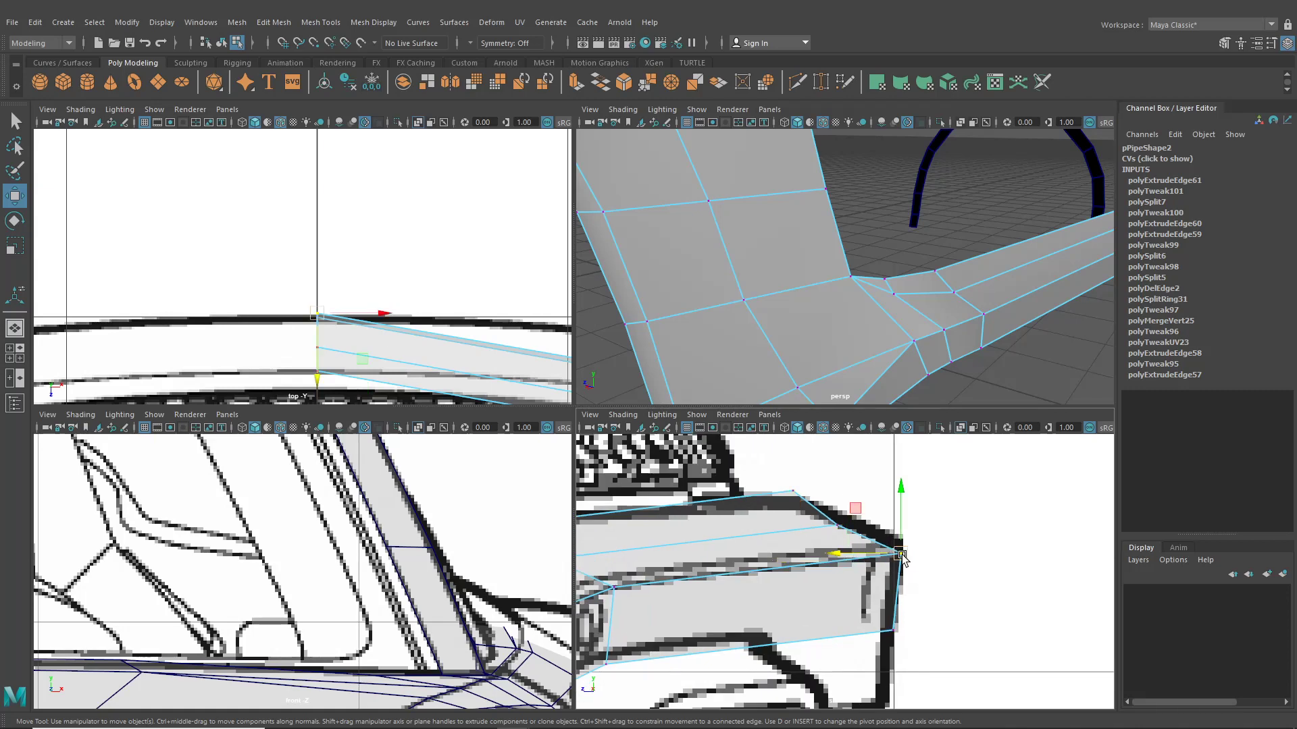
pyautogui.click(852, 530)
pyautogui.moveTo(853, 530); pyautogui.dragTo(907, 551)
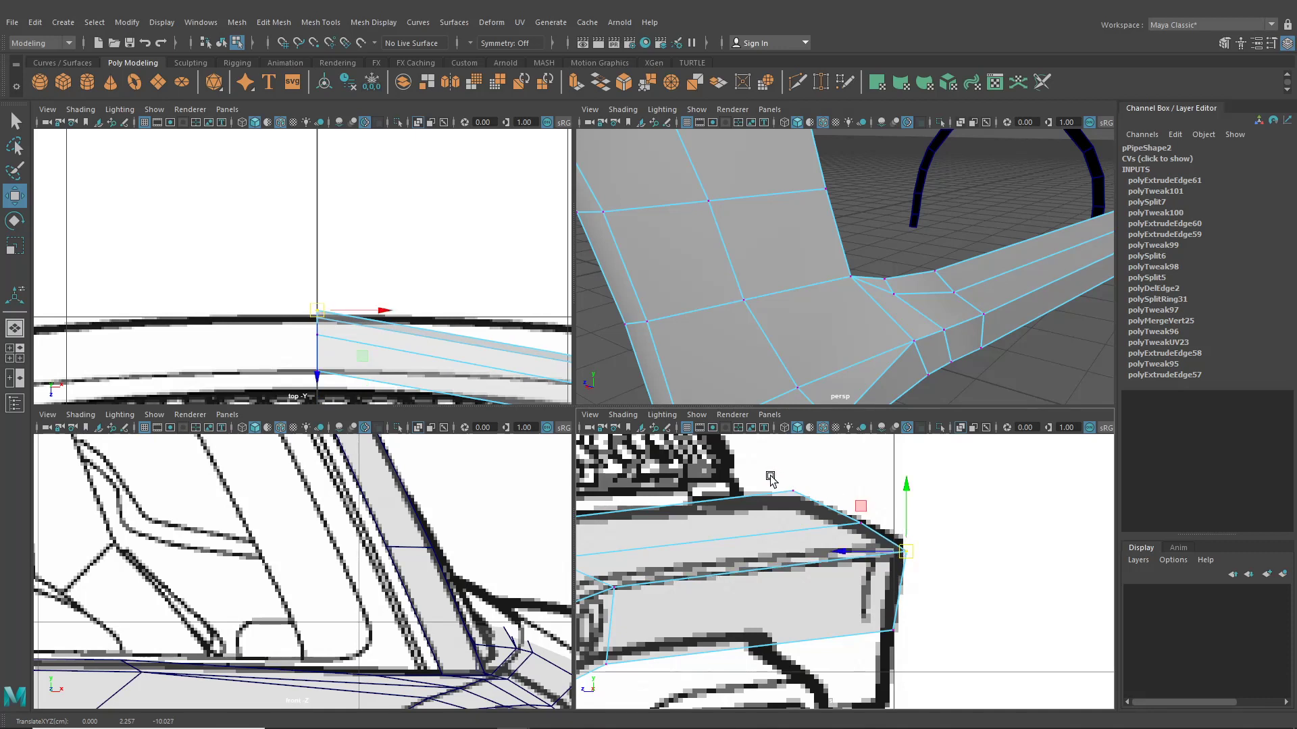
pyautogui.moveTo(770, 477); pyautogui.dragTo(795, 497)
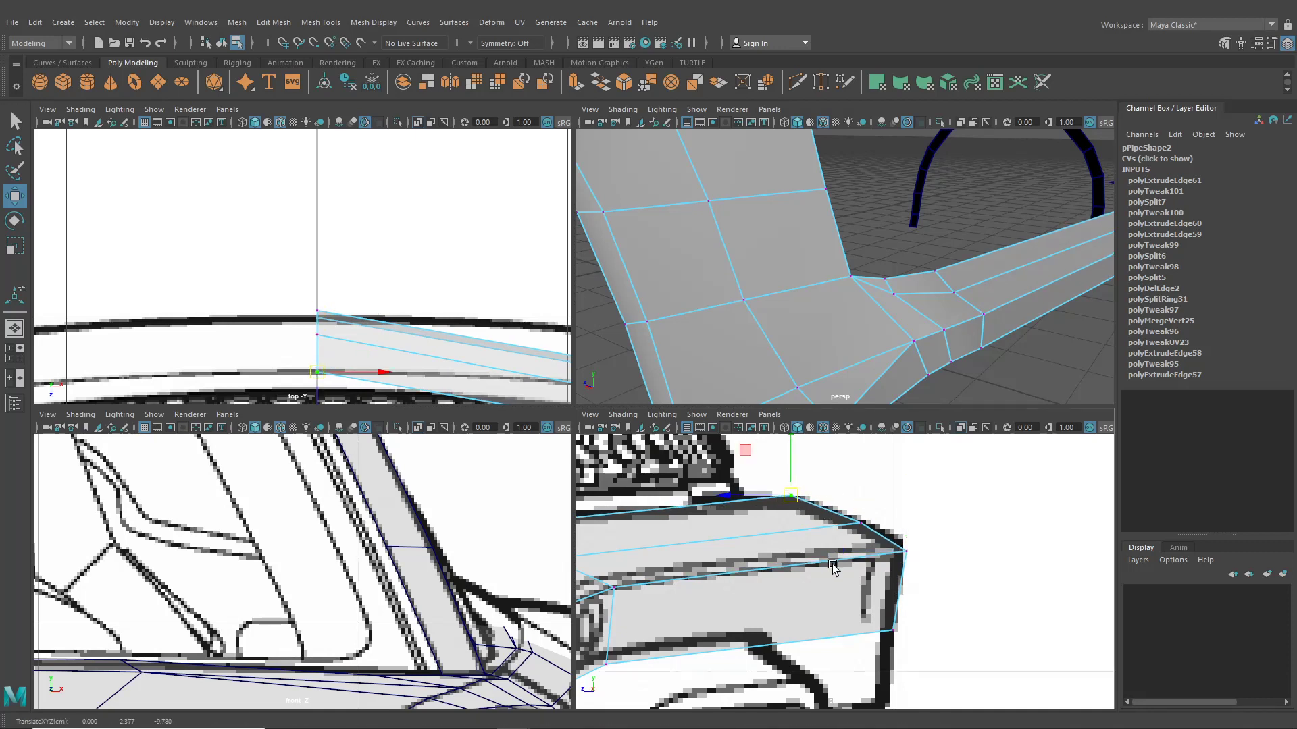
pyautogui.keyDown('alt'); pyautogui.moveTo(776, 500); pyautogui.dragTo(796, 443, button='middle'); pyautogui.keyUp('alt')
pyautogui.click(913, 575)
pyautogui.moveTo(913, 575); pyautogui.dragTo(916, 567)
# Step: Switch the front viewport to the rear view and frame the bumper strip between the grille and the exhaust
pyautogui.scroll(-15, 270, 544)
pyautogui.keyDown('alt'); pyautogui.moveTo(269, 544); pyautogui.dragTo(284, 518, button='middle'); pyautogui.keyUp('alt')
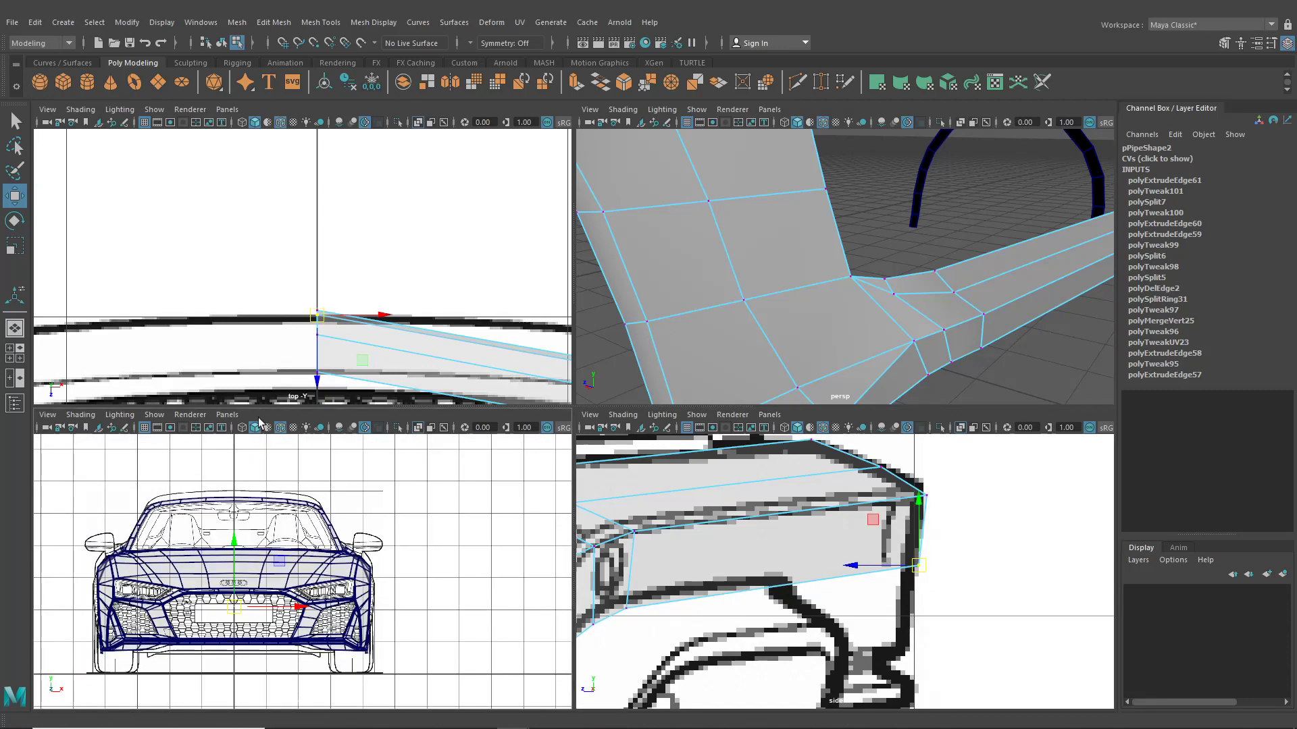
pyautogui.click(227, 415)
pyautogui.moveTo(266, 464)
pyautogui.click(398, 468)
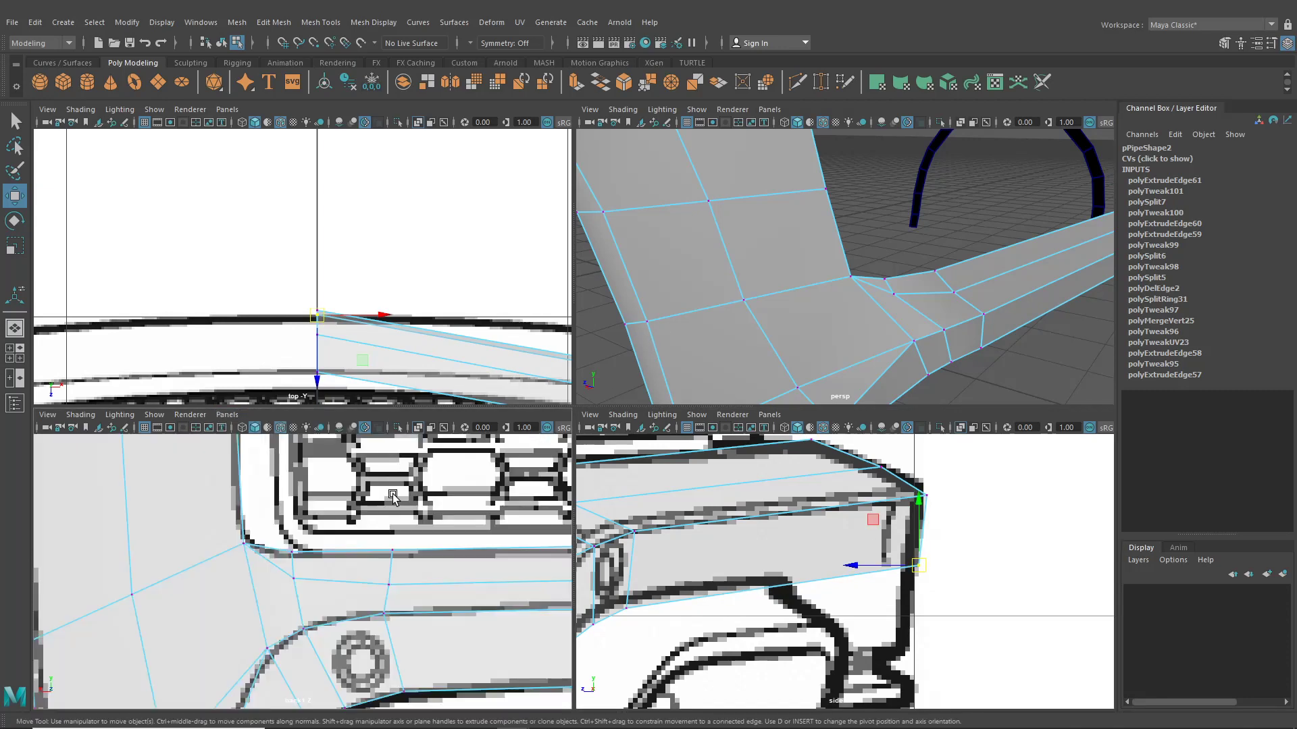
pyautogui.scroll(5, 211, 557)
pyautogui.scroll(-5, 211, 557)
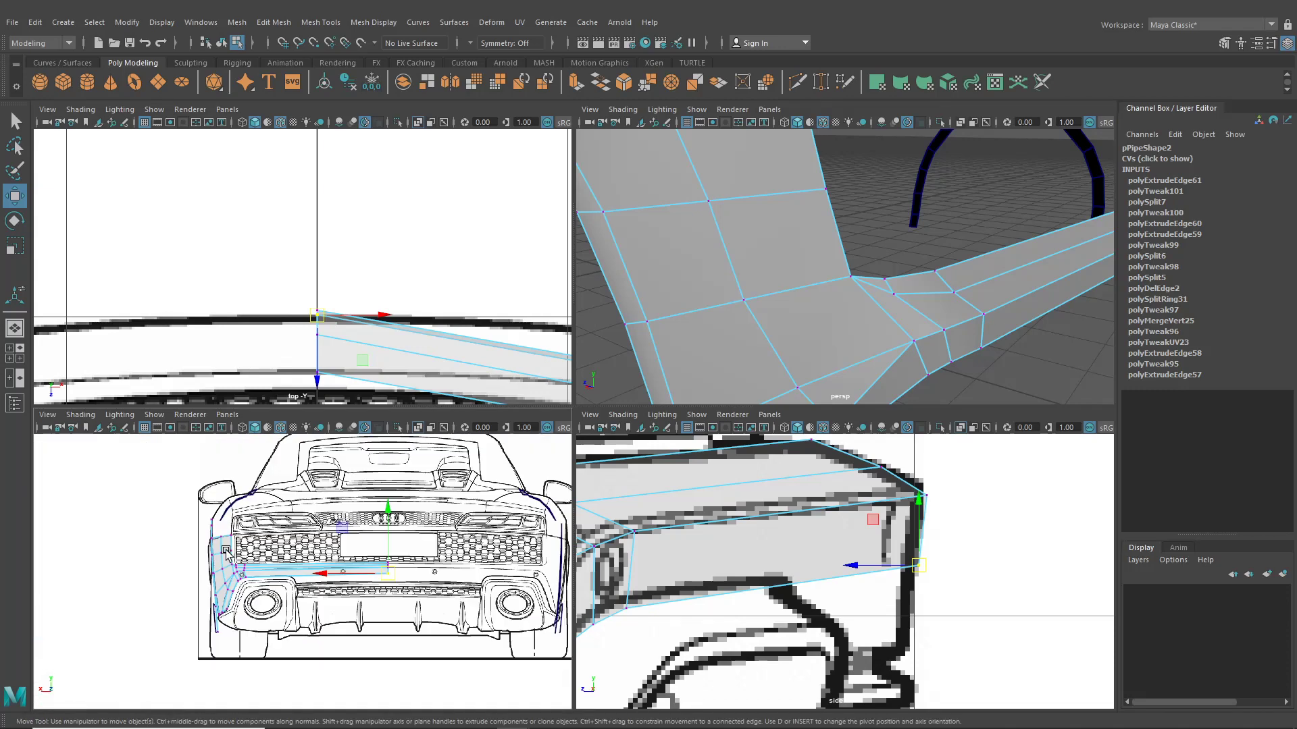
pyautogui.scroll(4, 382, 572)
pyautogui.scroll(3, 382, 571)
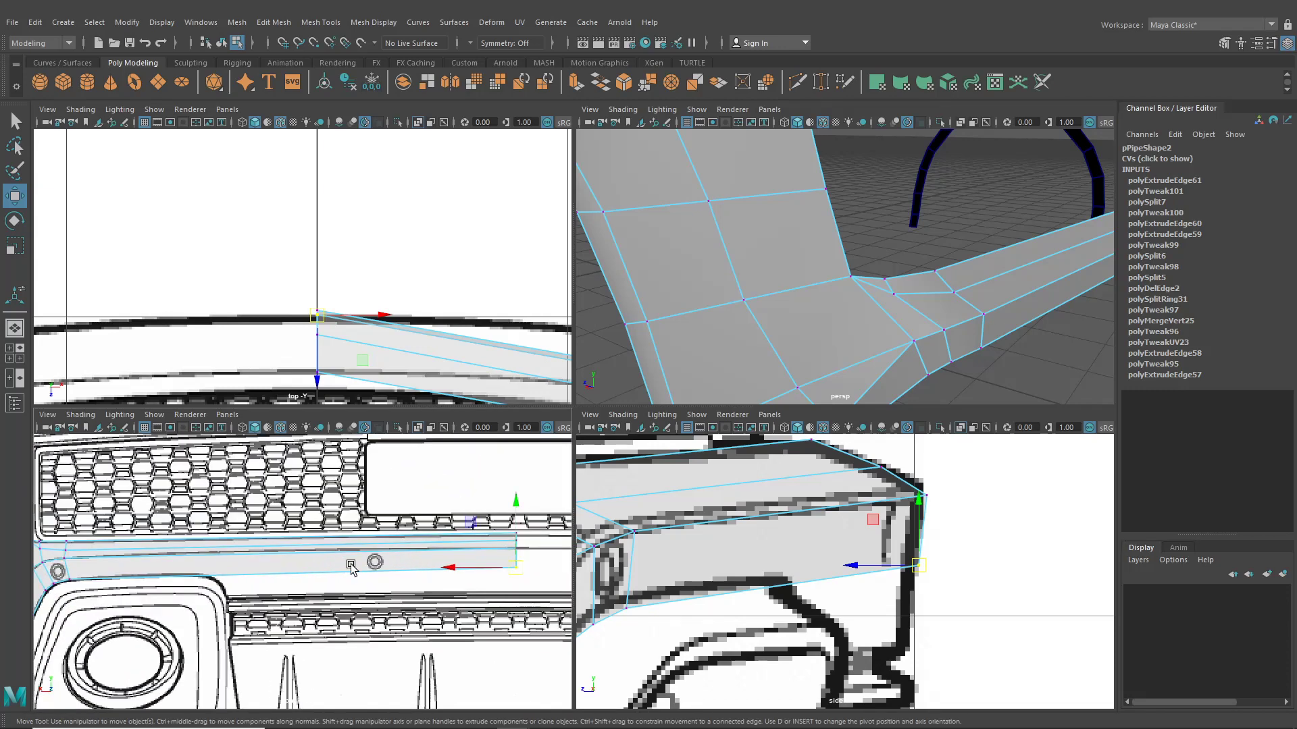
pyautogui.keyDown('alt'); pyautogui.moveTo(352, 568); pyautogui.dragTo(360, 570, button='middle'); pyautogui.keyUp('alt')
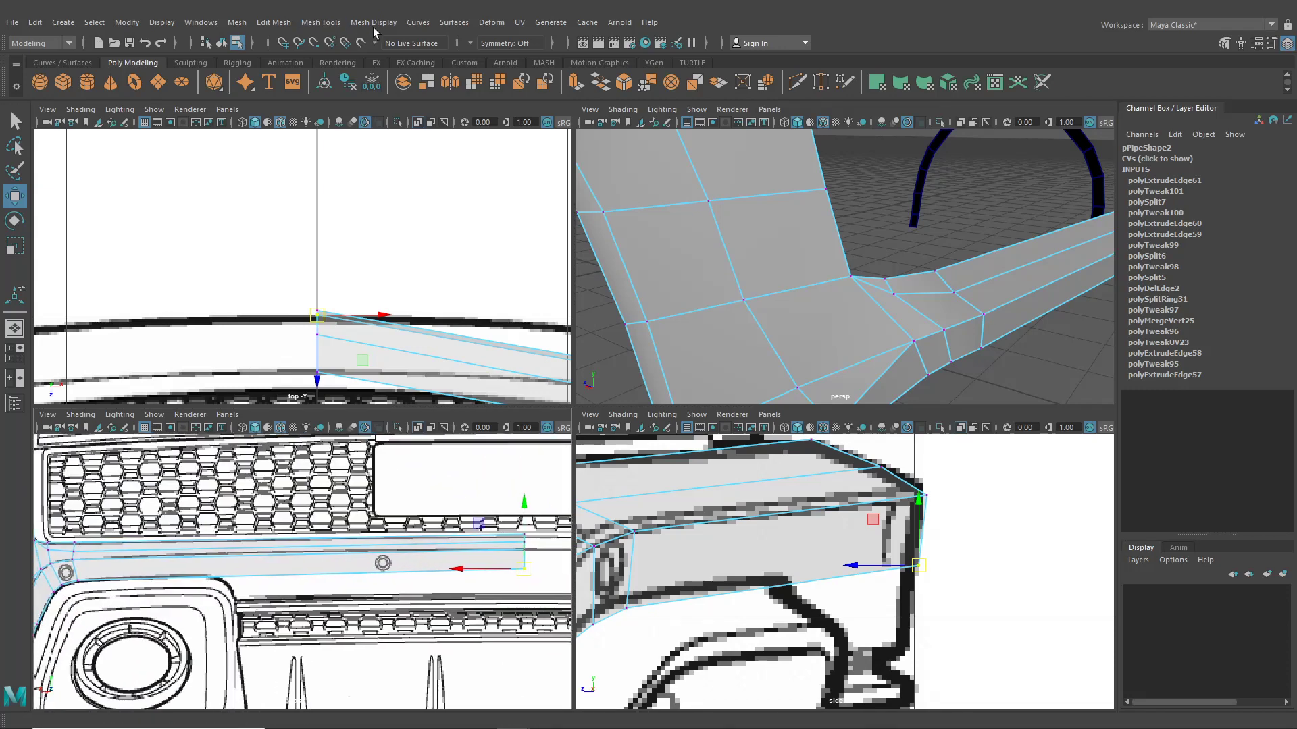
# Step: Insert an edge loop across the extruded bumper strip above the inner corner of the exhaust surround
pyautogui.click(320, 22)
pyautogui.click(365, 124)
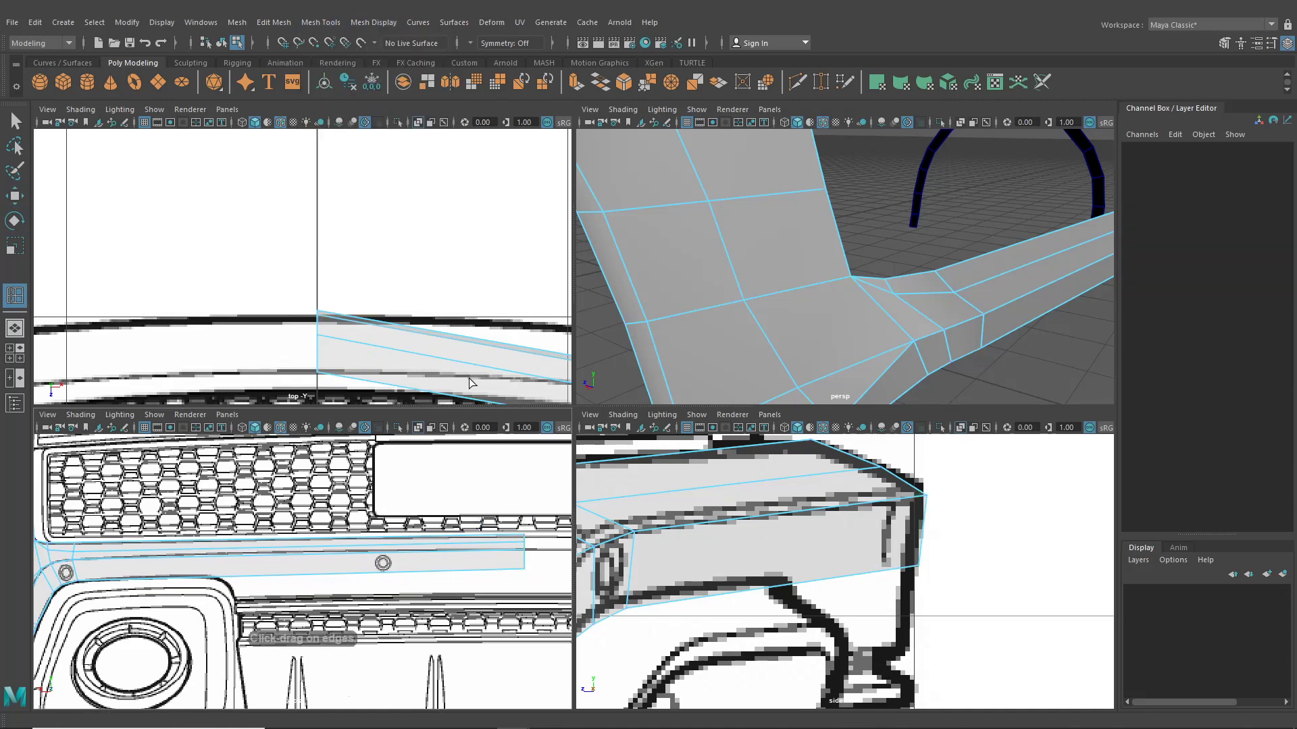
pyautogui.scroll(3, 418, 522)
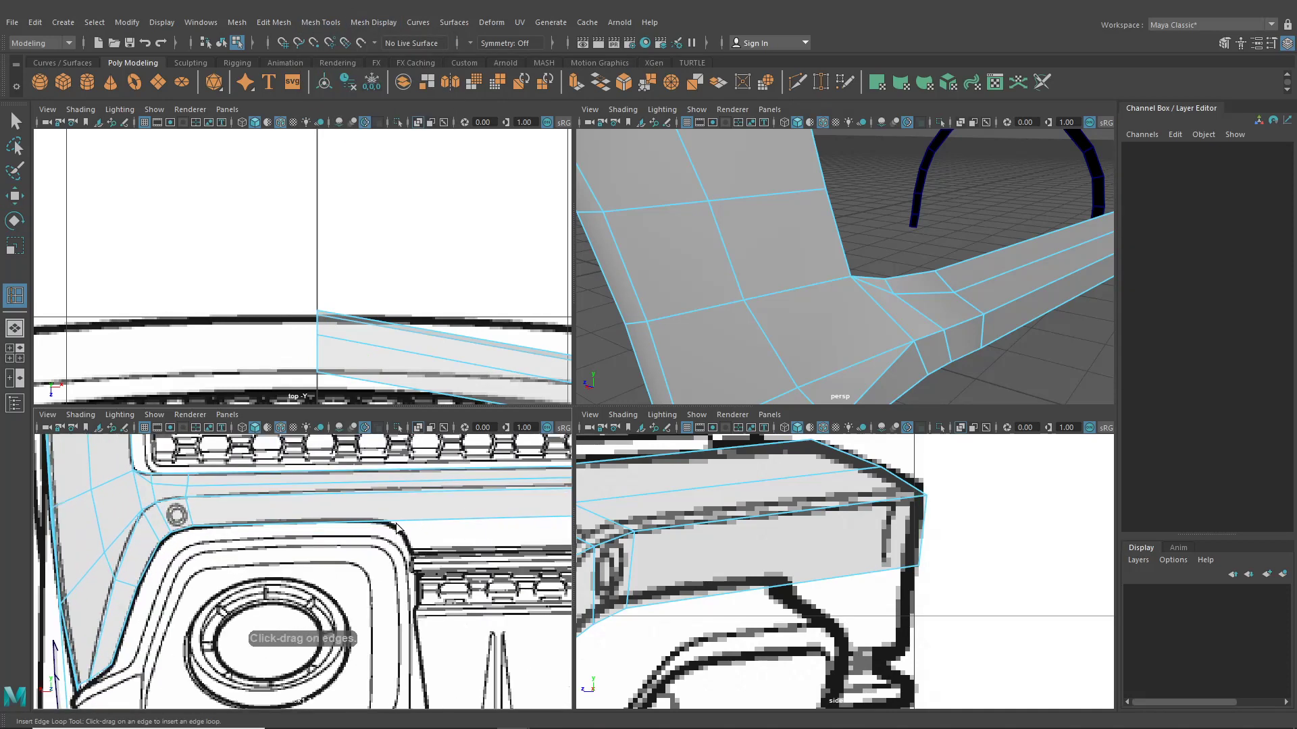
pyautogui.moveTo(397, 527); pyautogui.dragTo(397, 525)
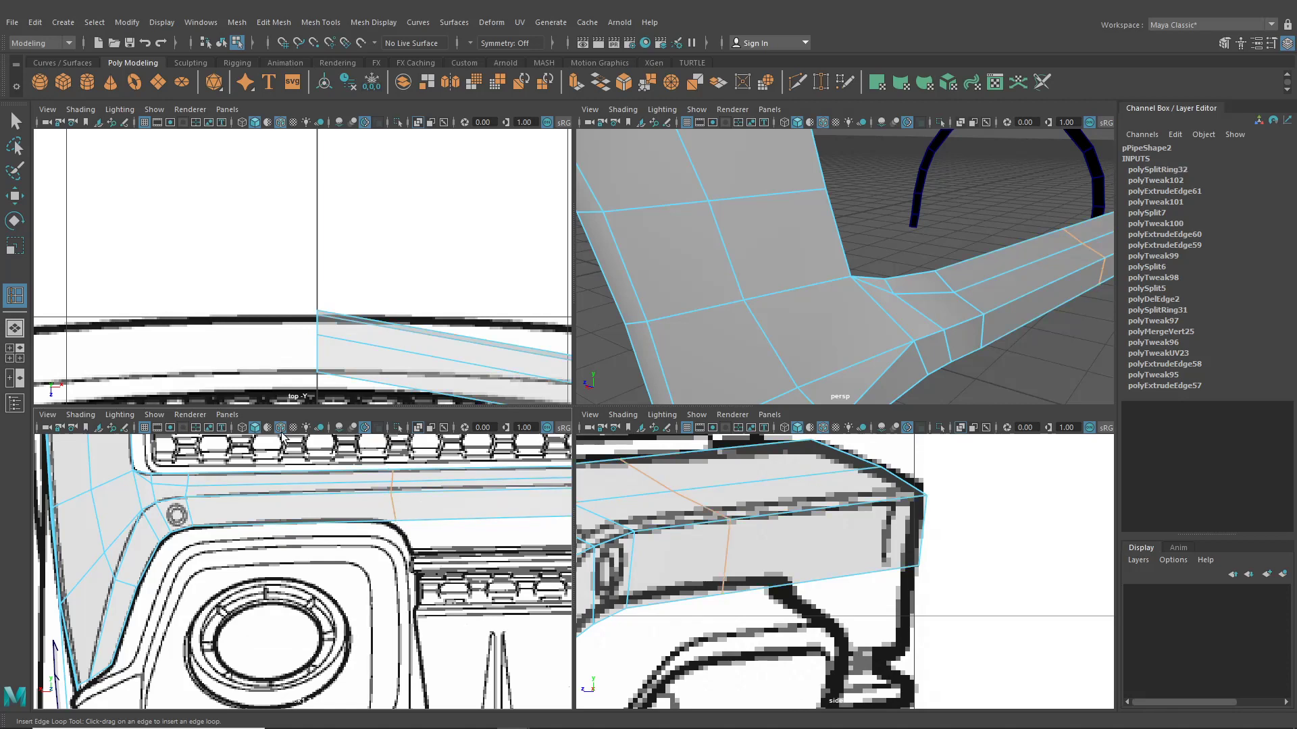
# Step: Move the new edge loop rearward onto the bumper's curved contour in the top view
pyautogui.click(15, 196)
pyautogui.scroll(5, 258, 257)
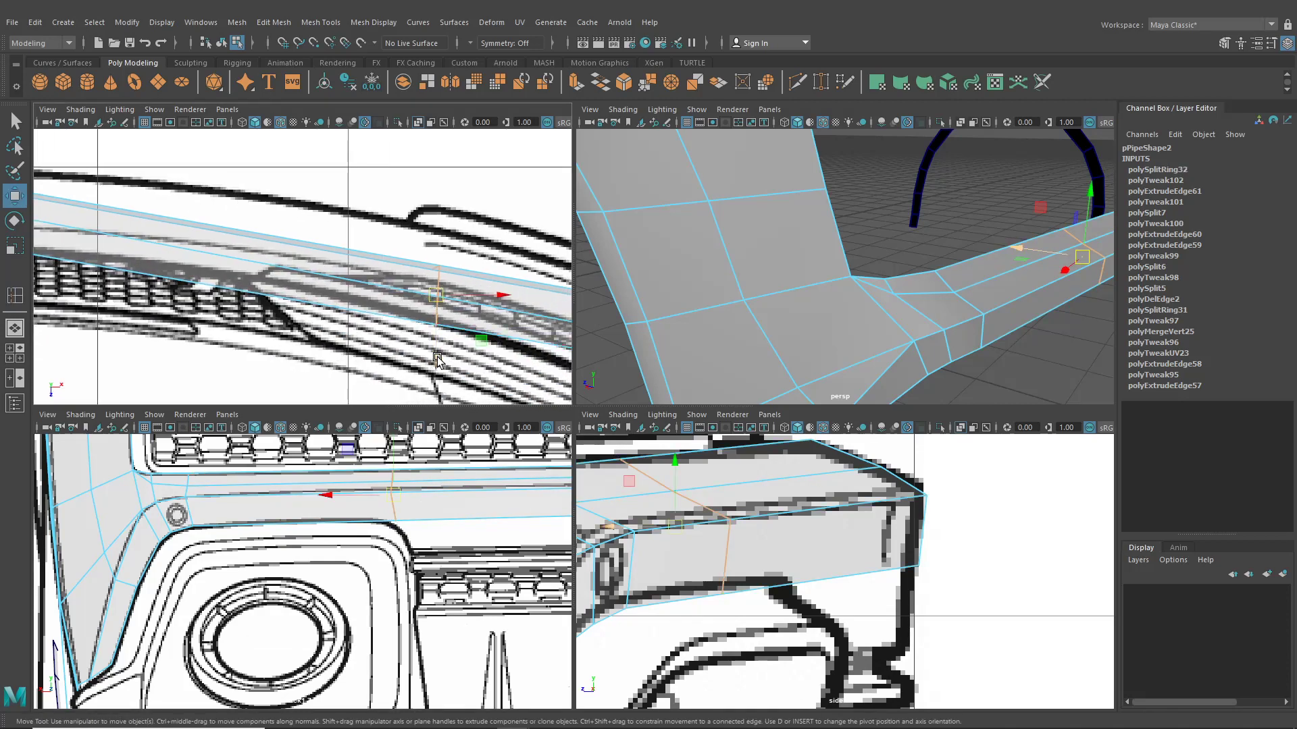
pyautogui.moveTo(438, 359); pyautogui.dragTo(452, 316)
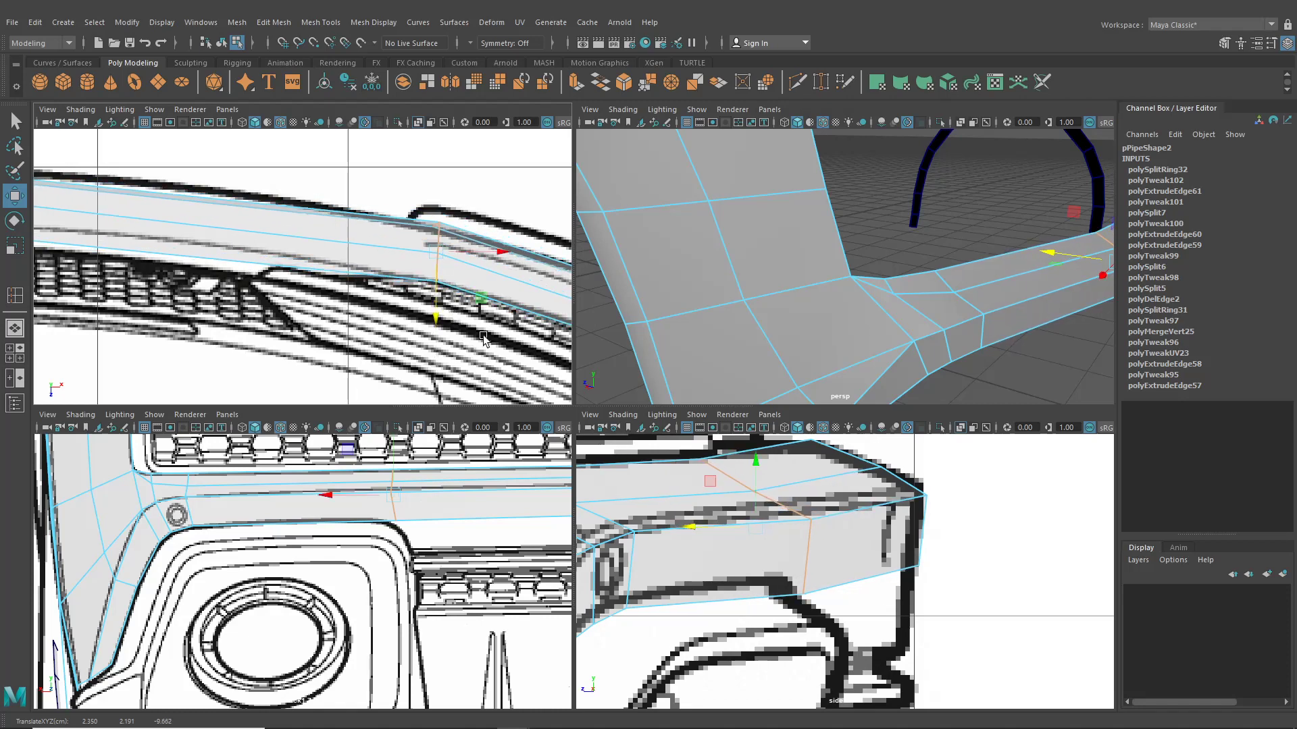
pyautogui.press('y')
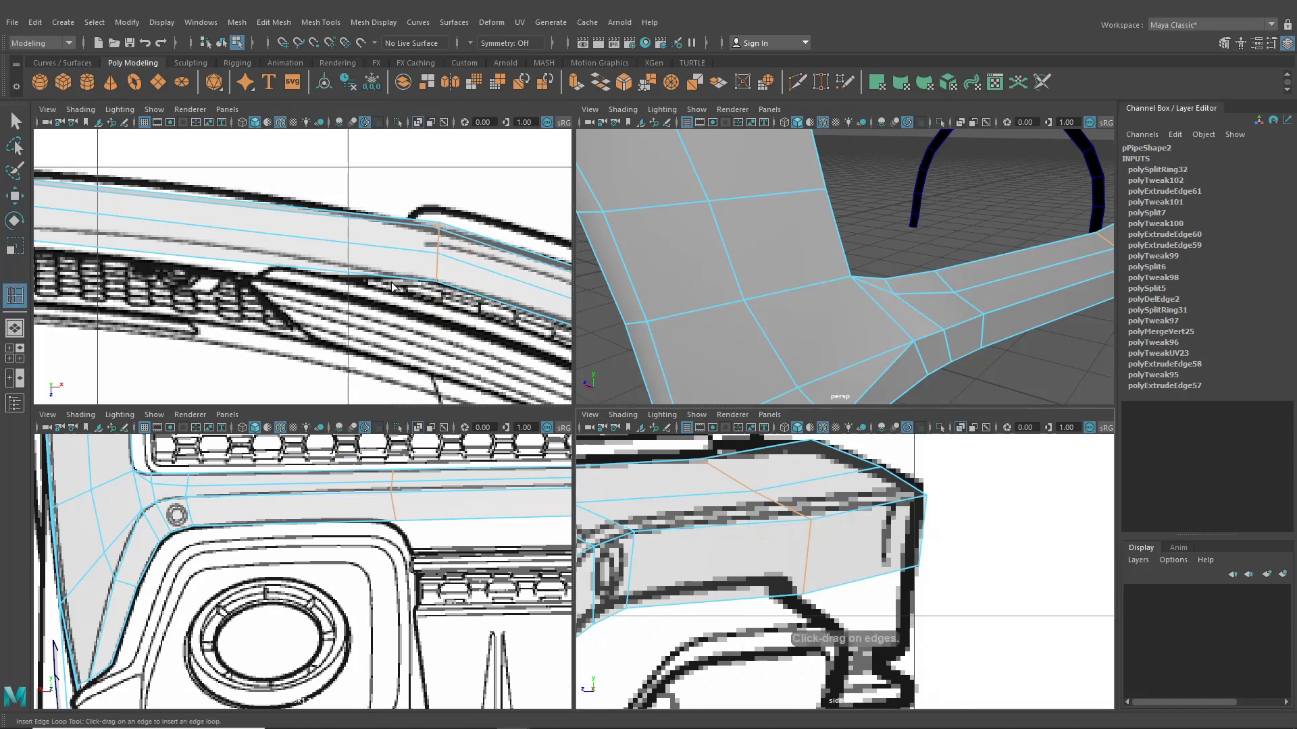
pyautogui.keyDown('alt'); pyautogui.moveTo(418, 530); pyautogui.dragTo(227, 571, button='middle'); pyautogui.keyUp('alt')
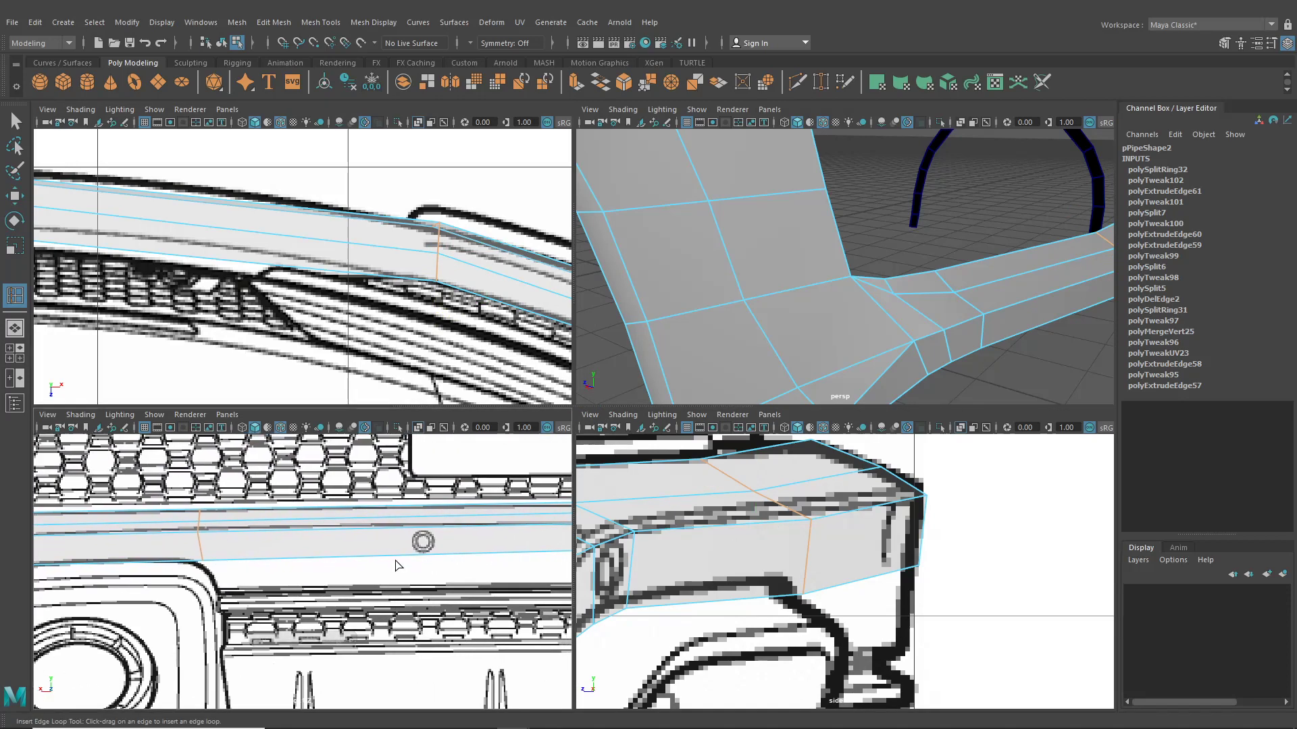
pyautogui.keyDown('alt'); pyautogui.moveTo(412, 556); pyautogui.dragTo(402, 560, button='middle'); pyautogui.keyUp('alt')
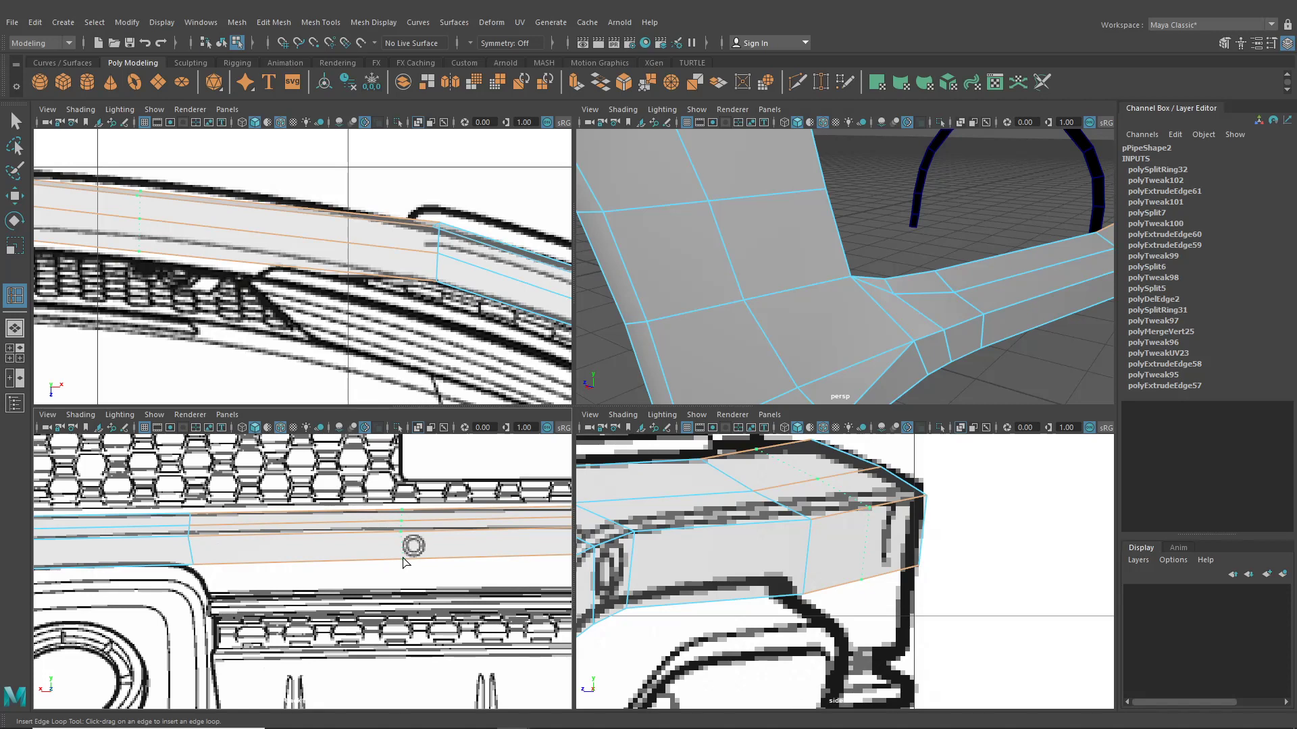
pyautogui.click(402, 557)
pyautogui.keyDown('alt'); pyautogui.moveTo(389, 281); pyautogui.dragTo(472, 325, button='middle'); pyautogui.keyUp('alt')
pyautogui.click(13, 198)
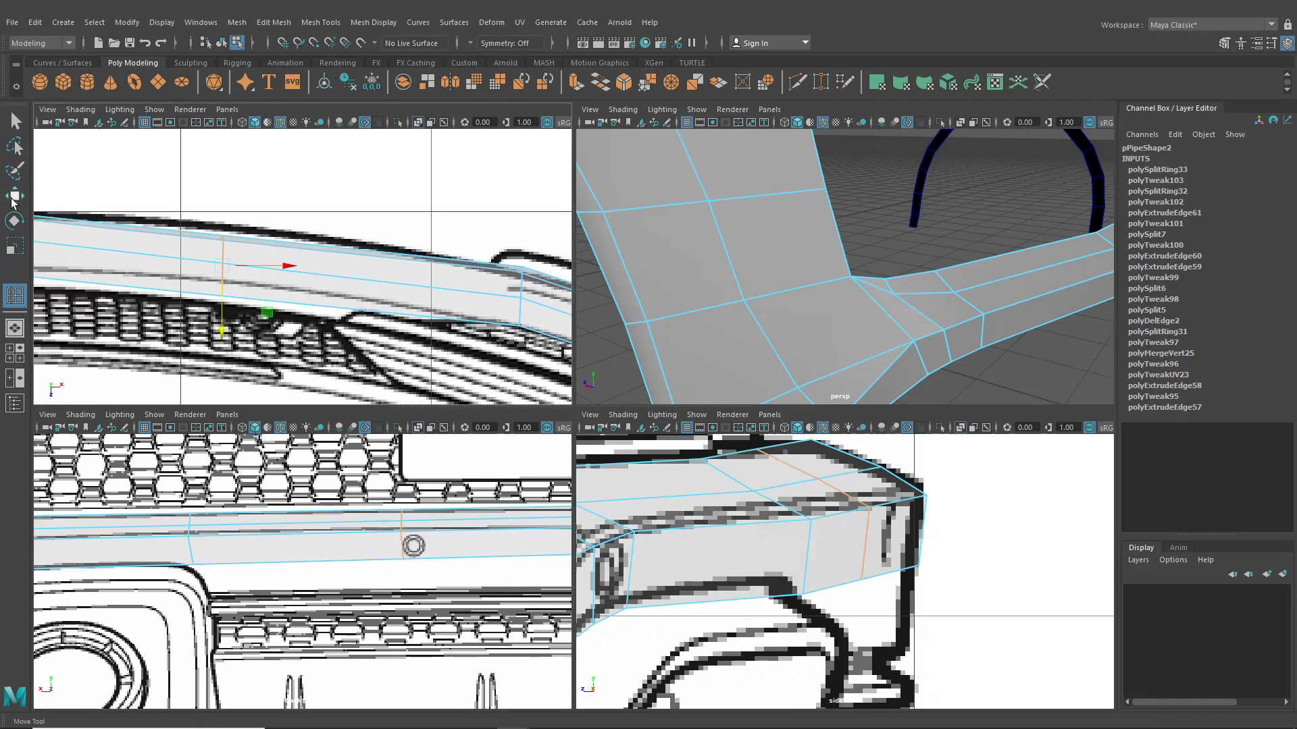
pyautogui.moveTo(222, 328); pyautogui.dragTo(231, 319)
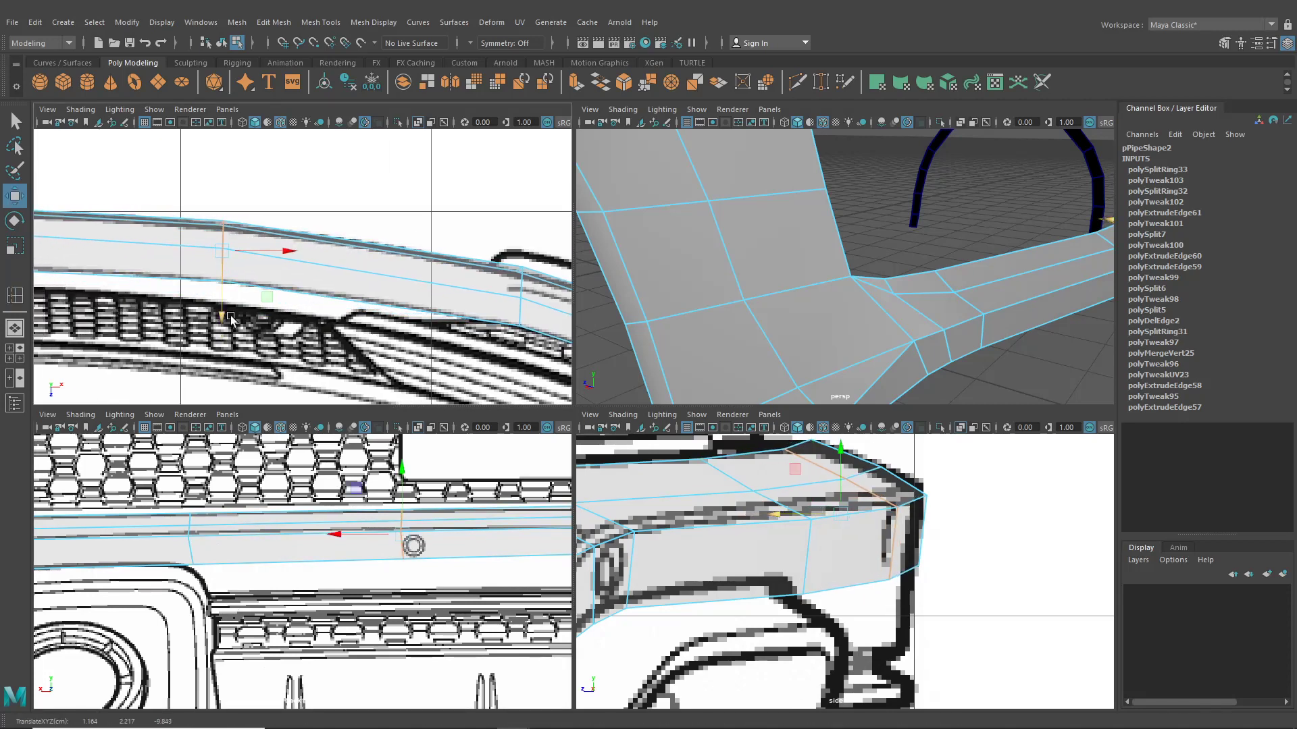
pyautogui.hotkey('ctrl', 'z')
pyautogui.hotkey('ctrl', 'z')
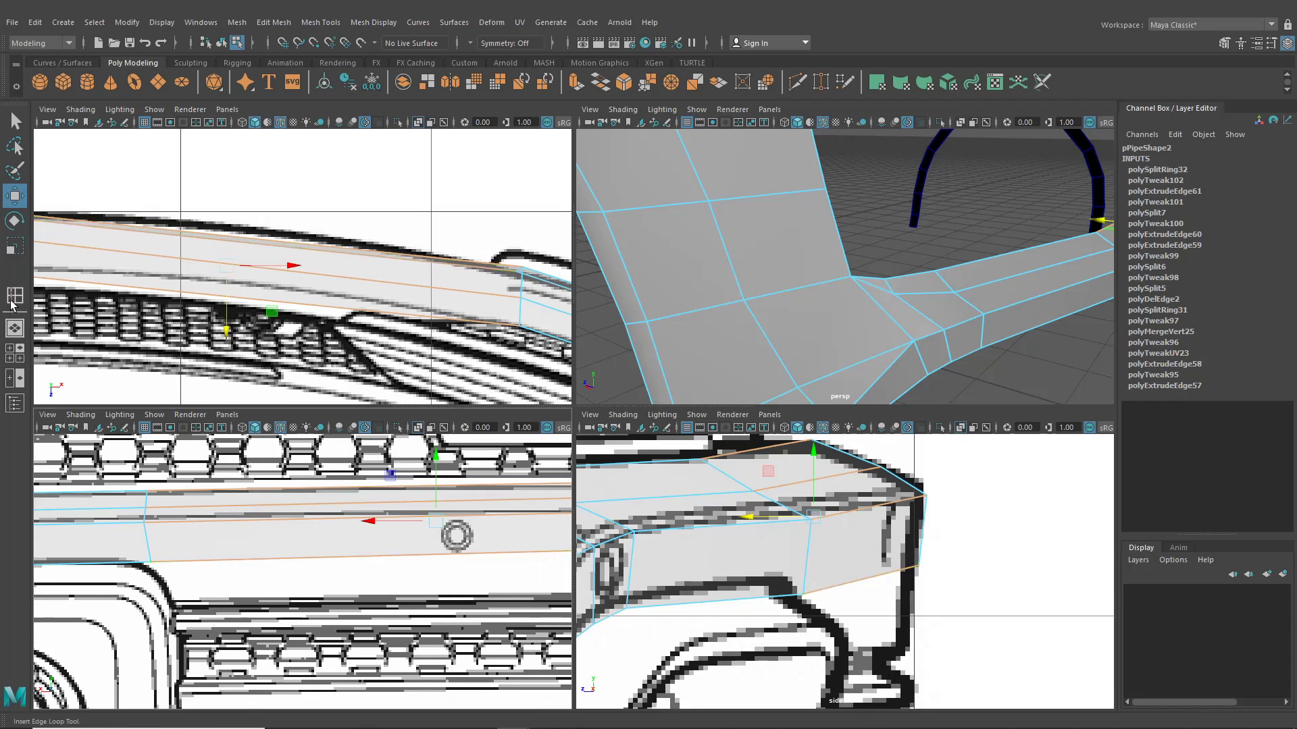
# Step: Insert an edge loop across the bumper strip on the outer side of the round sensor and move it rearward onto the bumper contour
pyautogui.click(15, 296)
pyautogui.click(432, 522)
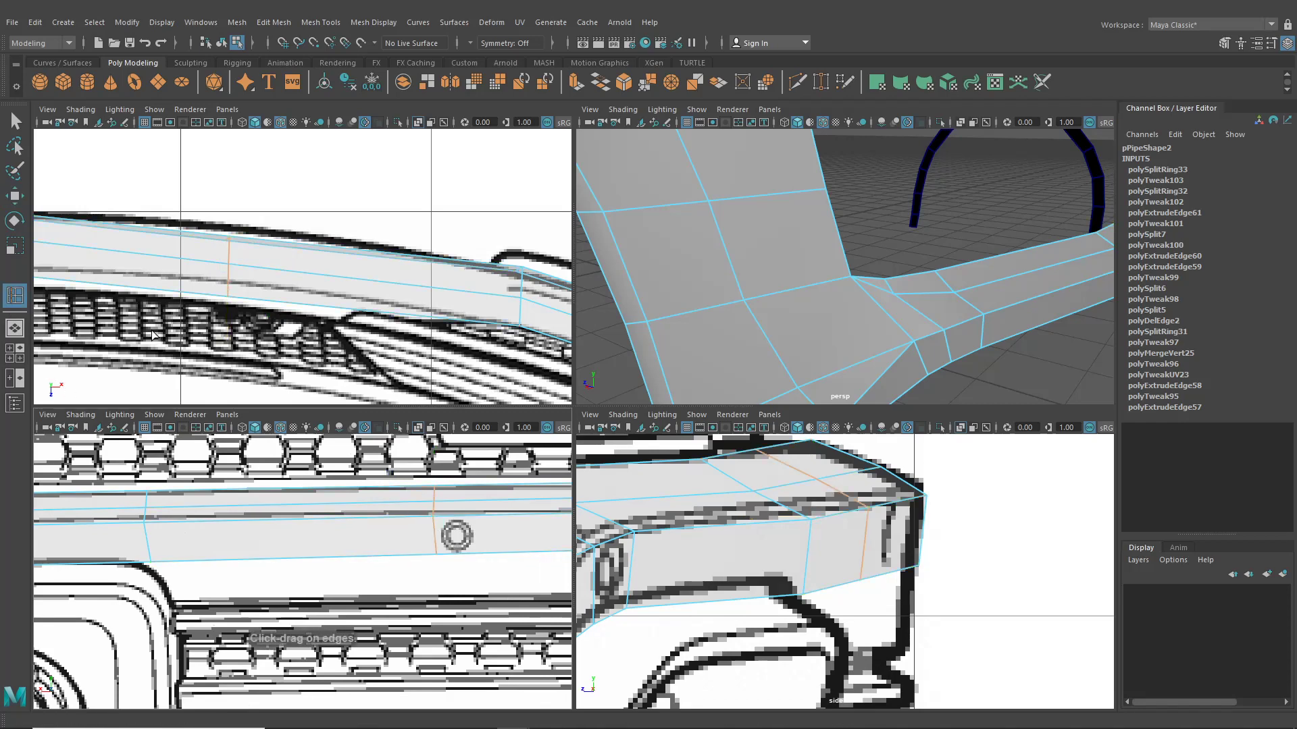
pyautogui.click(22, 201)
pyautogui.moveTo(230, 323); pyautogui.dragTo(230, 311)
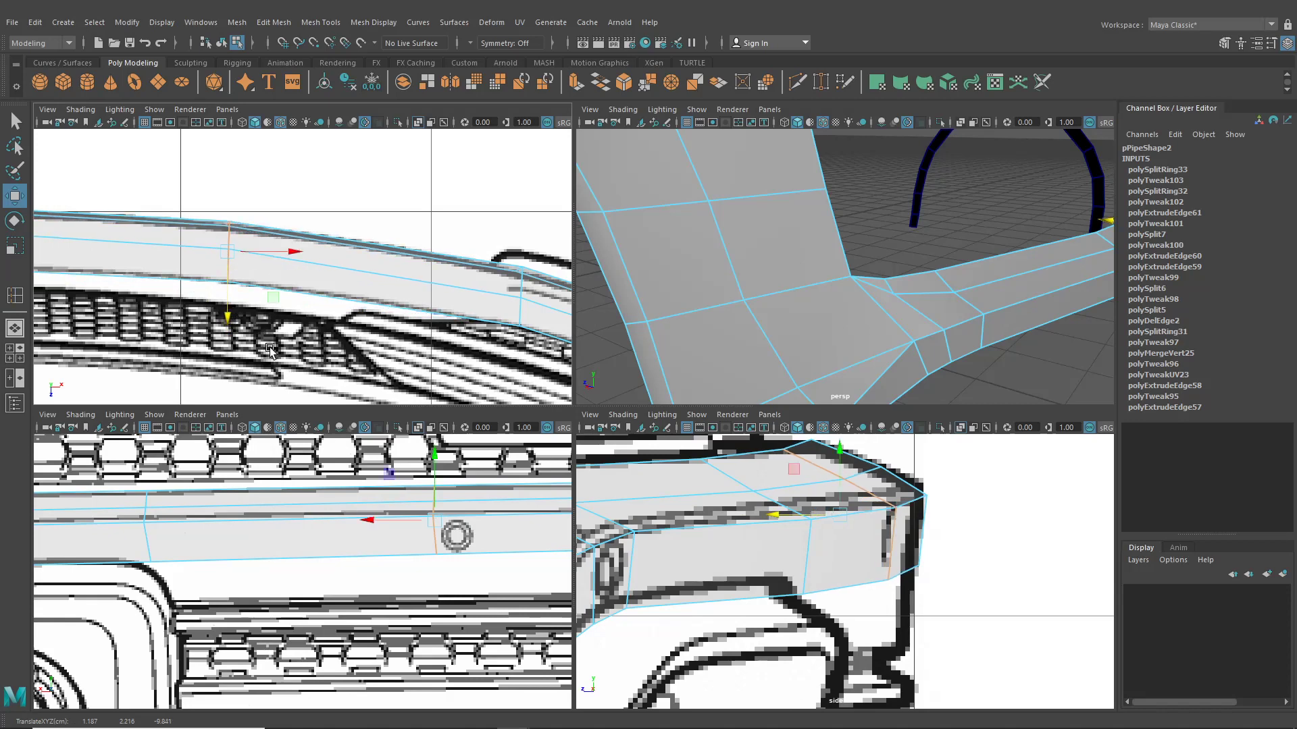
# Step: Insert an edge loop on the centre-line side of the round sensor and move it slightly rearward onto the bumper contour
pyautogui.press('y')
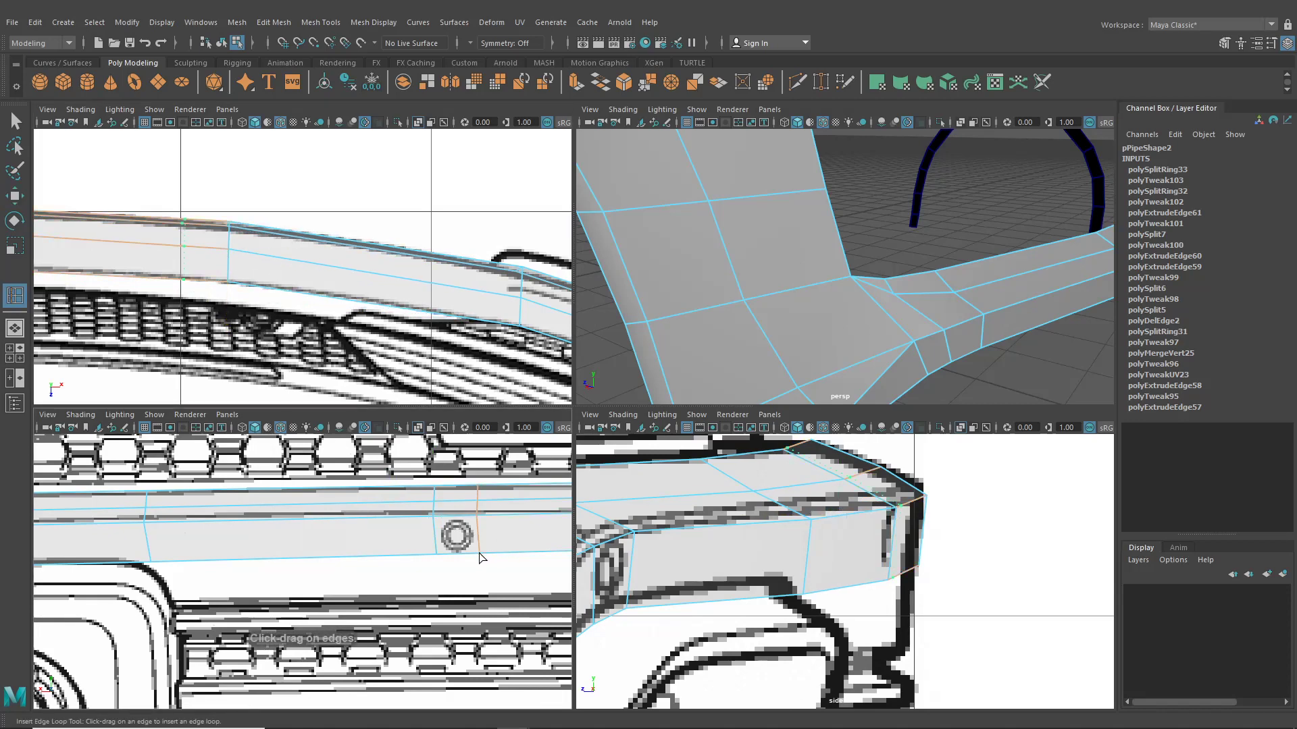
pyautogui.click(481, 557)
pyautogui.click(14, 196)
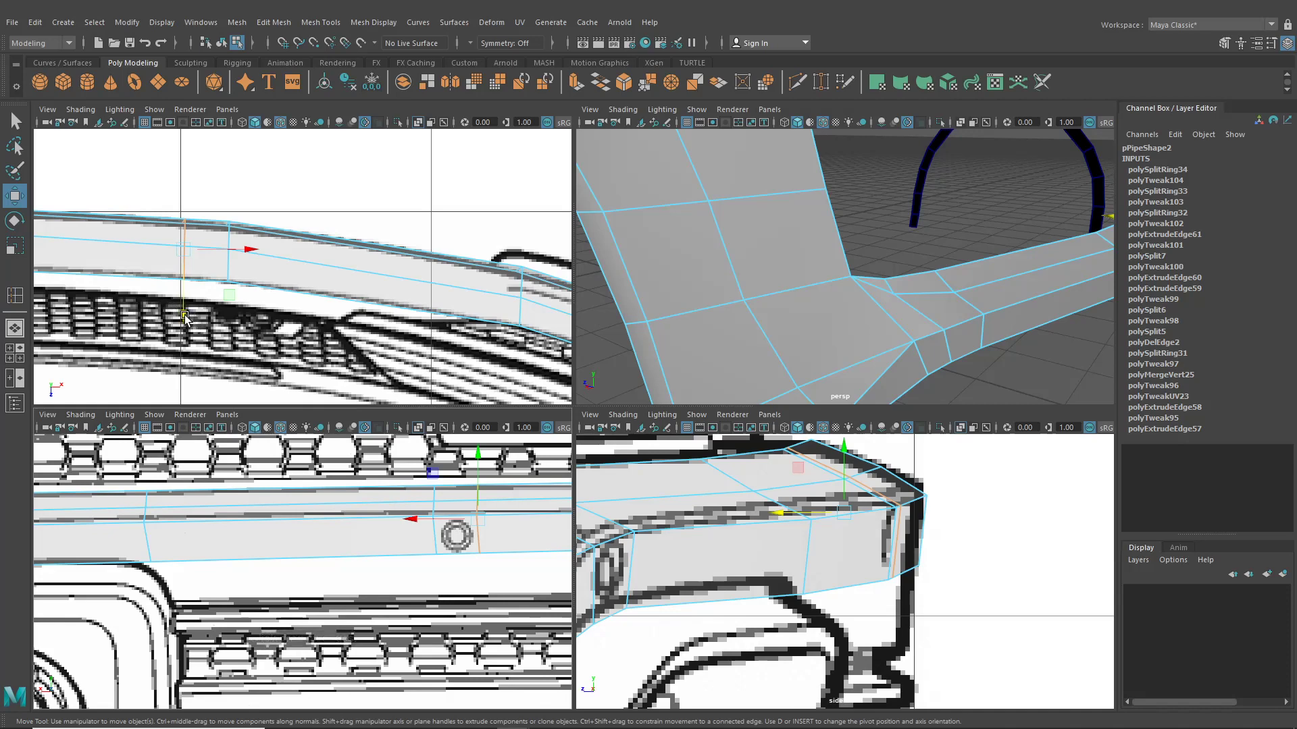
pyautogui.moveTo(185, 319); pyautogui.dragTo(185, 314)
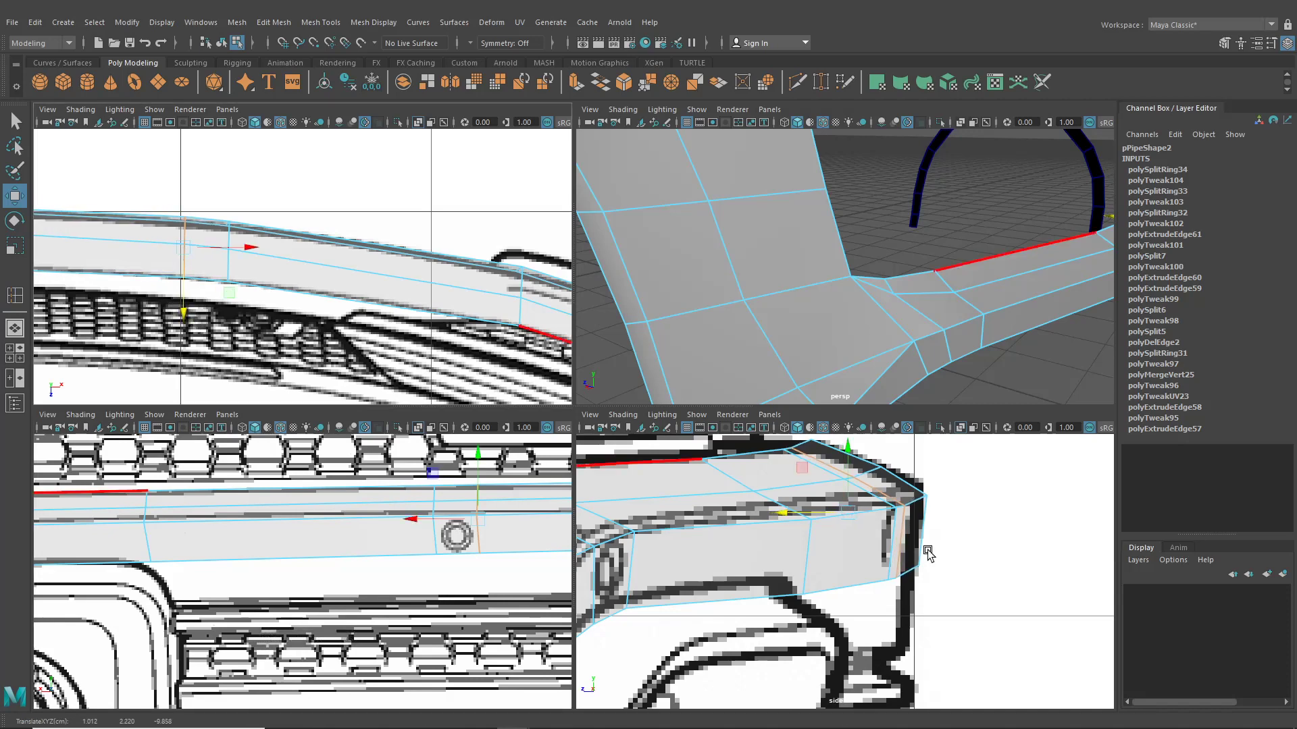
# Step: Lower the strip's centre-line end vertices together in the maximized rear view to follow the blueprint's bumper lines
pyautogui.keyDown('alt'); pyautogui.moveTo(477, 499); pyautogui.dragTo(236, 503, button='middle'); pyautogui.keyUp('alt')
pyautogui.scroll(-5, 319, 295)
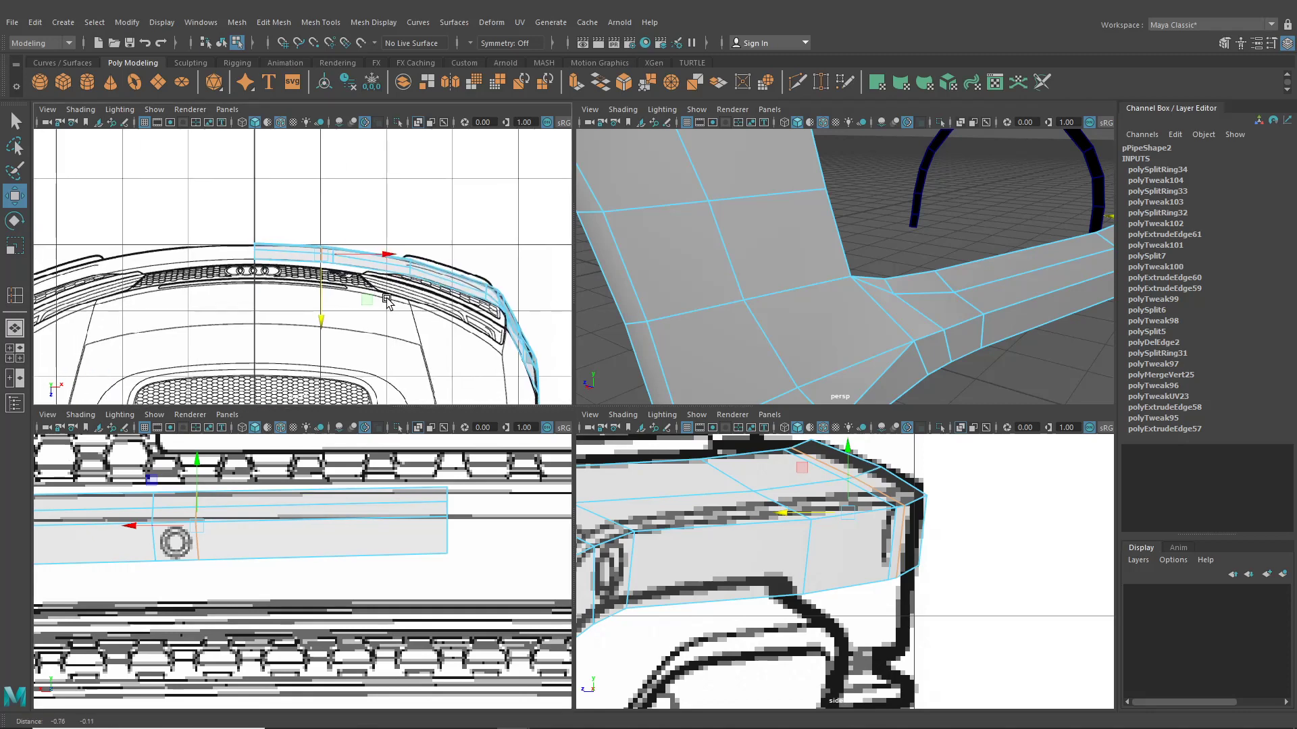
pyautogui.press('space')
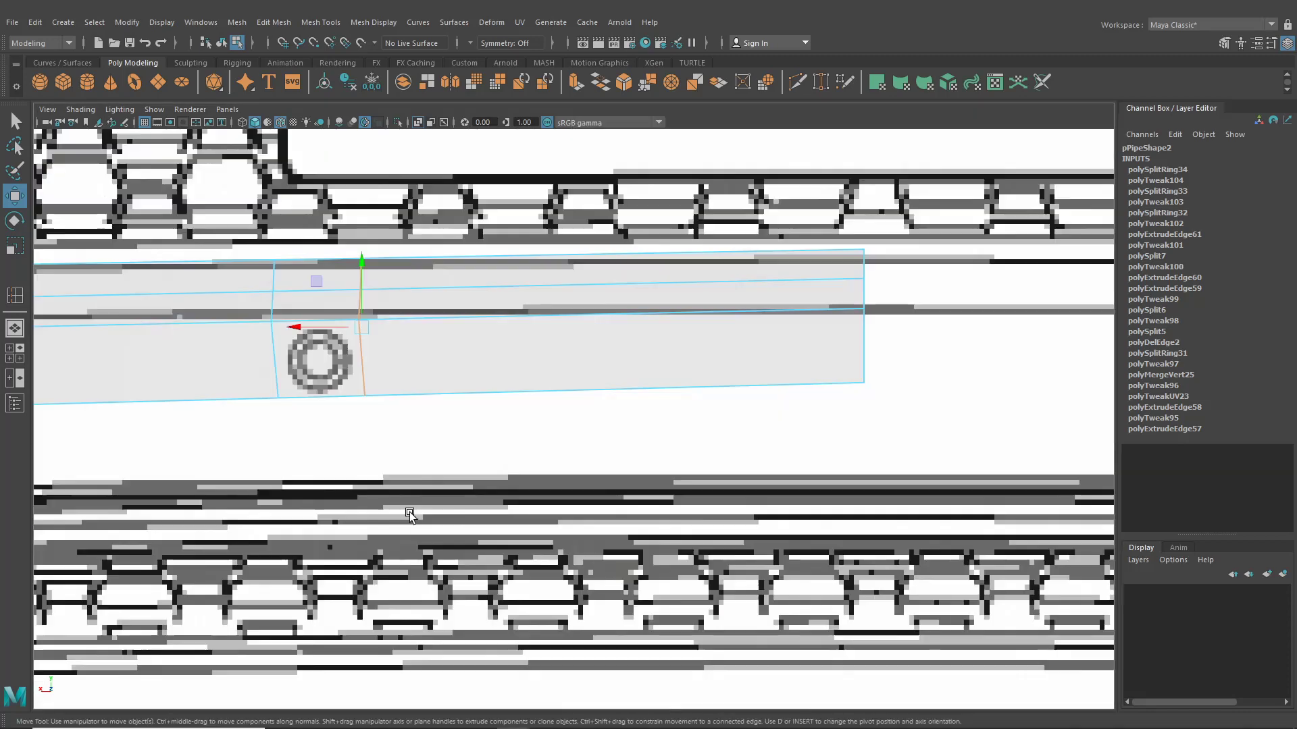
pyautogui.moveTo(464, 297); pyautogui.dragTo(49, 202, button='right')
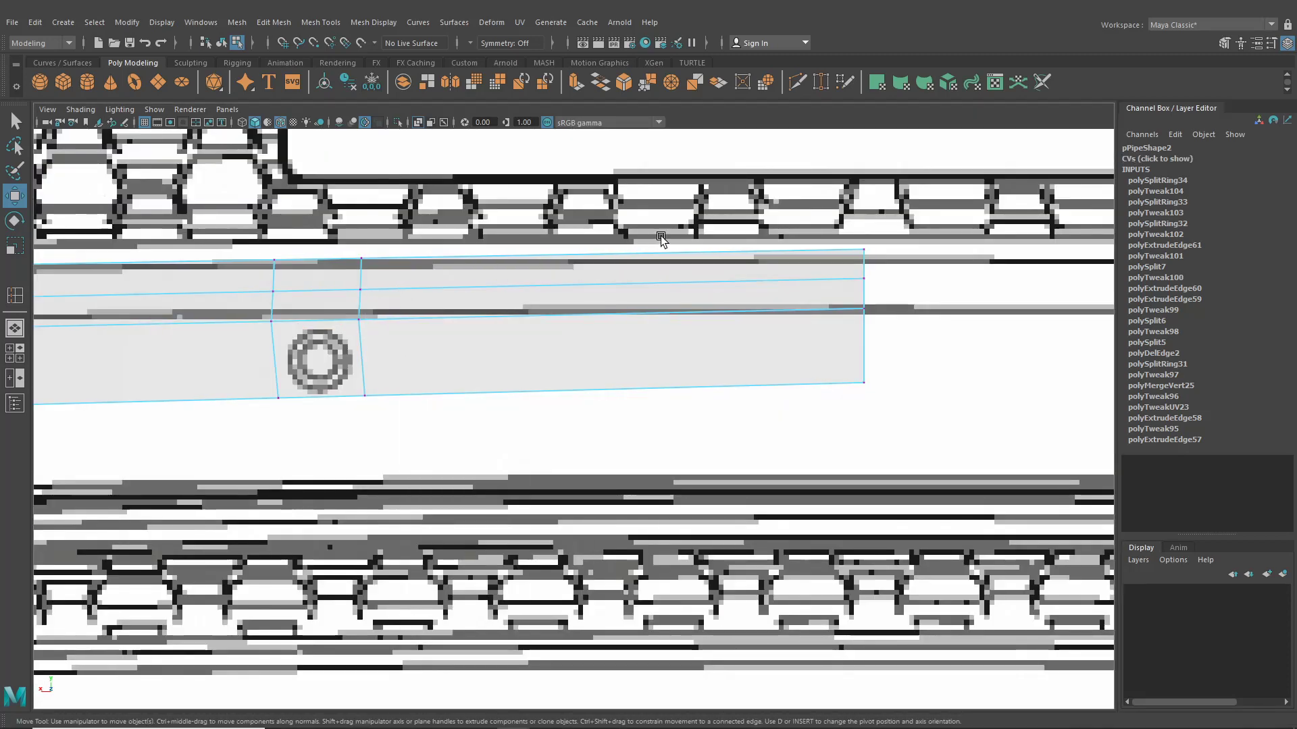
pyautogui.keyDown('alt'); pyautogui.moveTo(797, 177); pyautogui.dragTo(698, 218, button='middle'); pyautogui.keyUp('alt')
pyautogui.moveTo(851, 496); pyautogui.dragTo(767, 304)
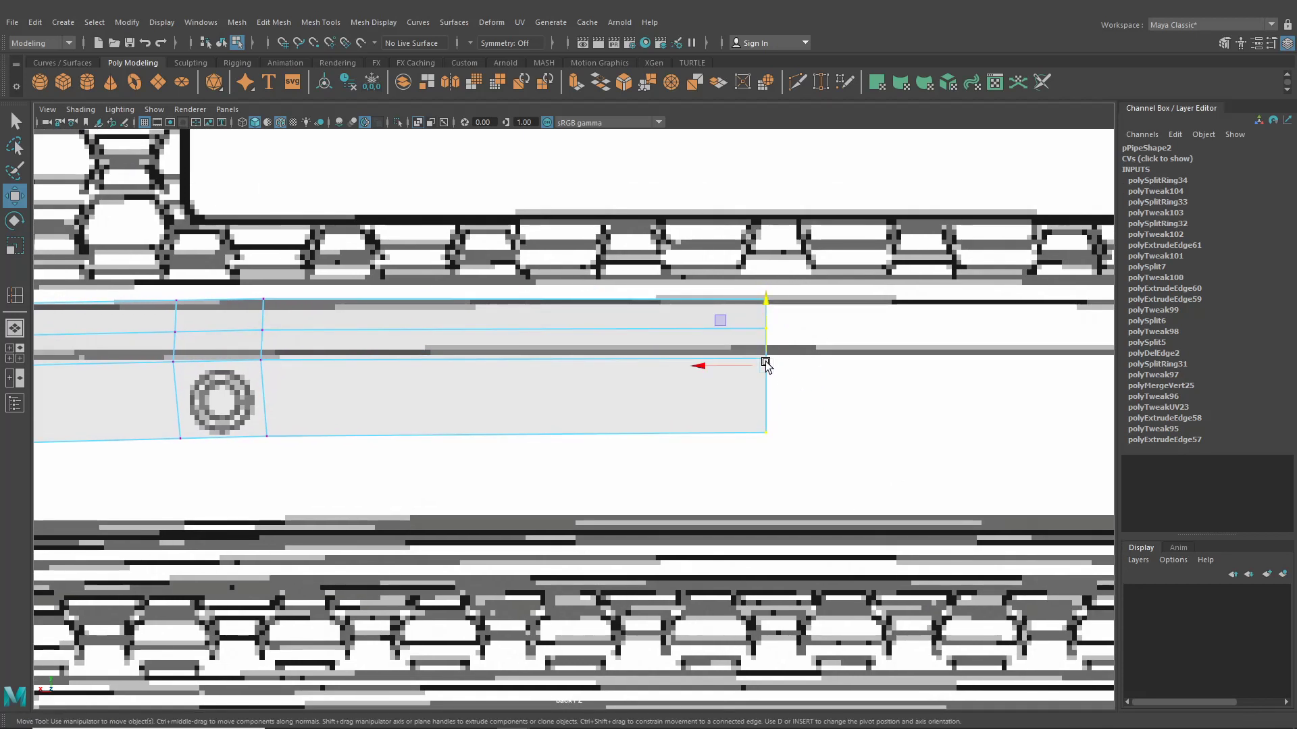
pyautogui.moveTo(763, 359); pyautogui.dragTo(769, 325)
# Step: Lower the bottom-edge vertices of the two loops beside the round sensor and of the centre-line end to level the strip's lower edge
pyautogui.keyDown('alt'); pyautogui.moveTo(649, 421); pyautogui.dragTo(1009, 388, button='middle'); pyautogui.keyUp('alt')
pyautogui.scroll(-8, 808, 426)
pyautogui.keyDown('alt'); pyautogui.moveTo(808, 426); pyautogui.dragTo(778, 398, button='middle'); pyautogui.keyUp('alt')
pyautogui.scroll(4, 720, 397)
pyautogui.scroll(1, 286, 383)
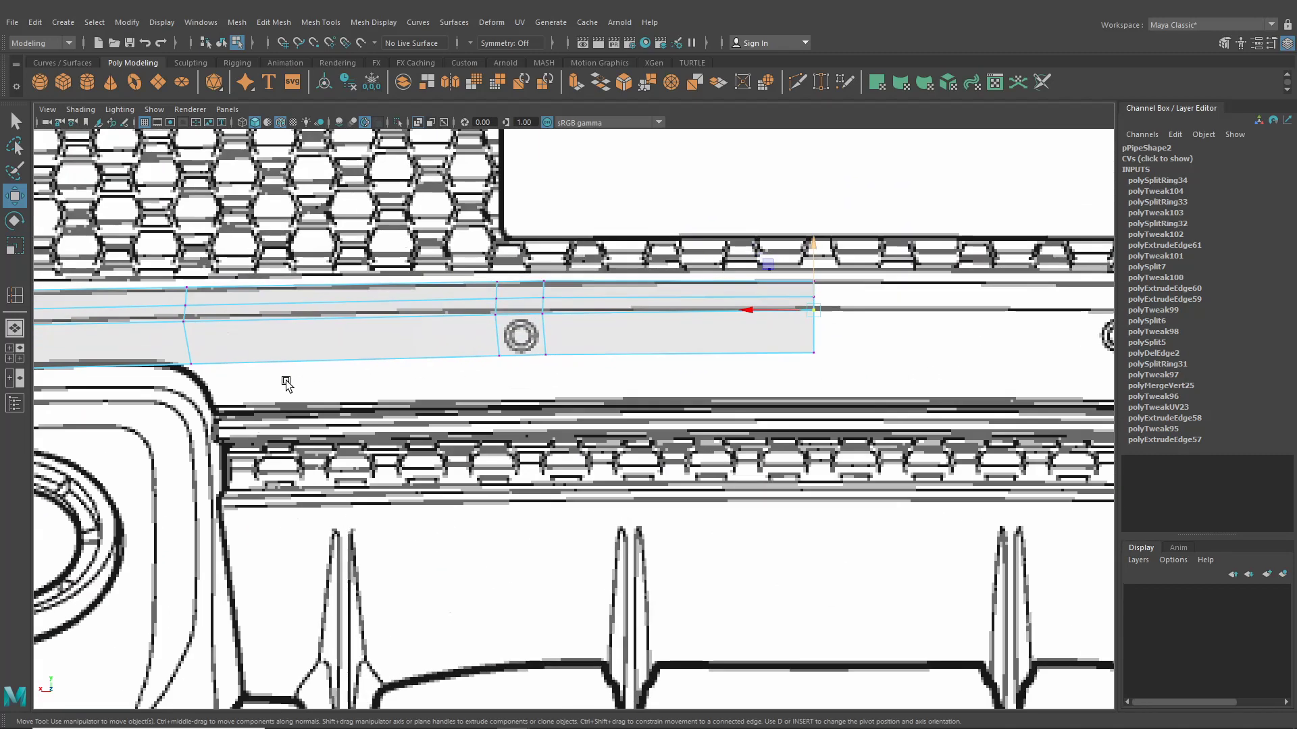
pyautogui.click(515, 317)
pyautogui.moveTo(522, 313); pyautogui.dragTo(544, 338)
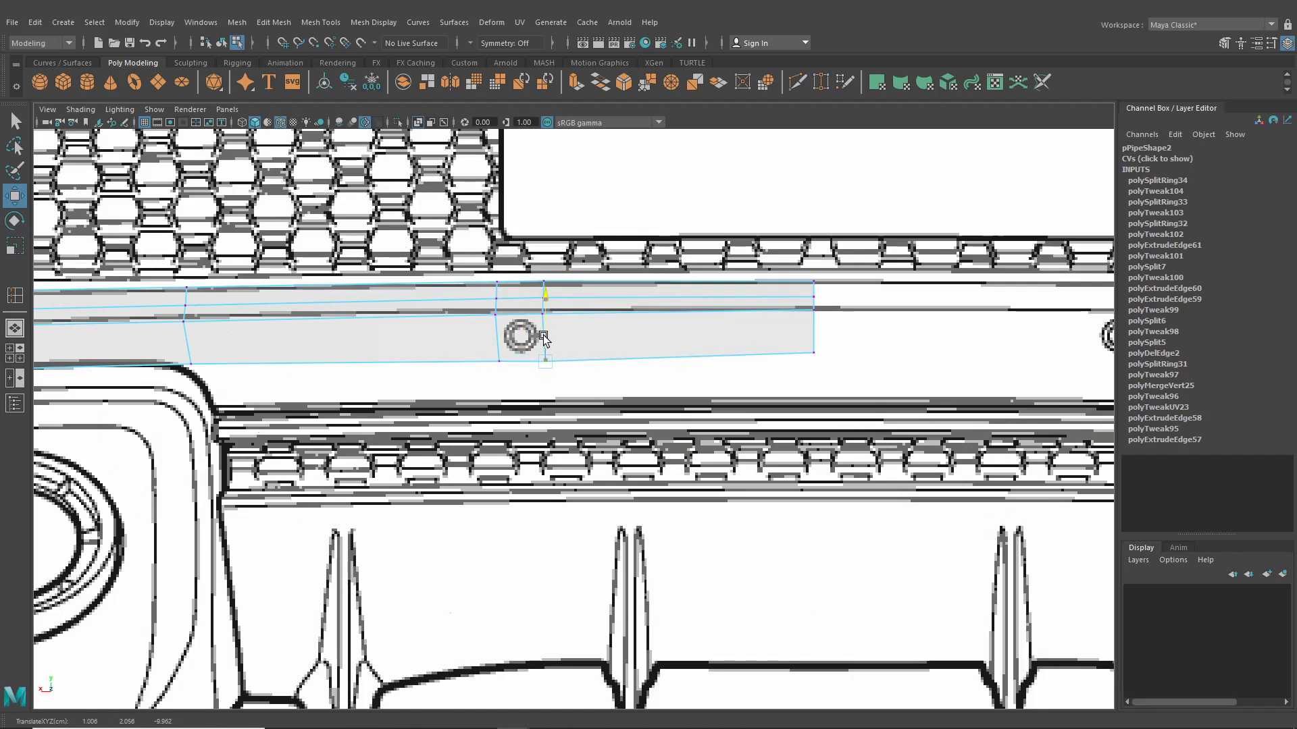
pyautogui.moveTo(788, 364); pyautogui.dragTo(831, 342)
pyautogui.moveTo(814, 298); pyautogui.dragTo(819, 304)
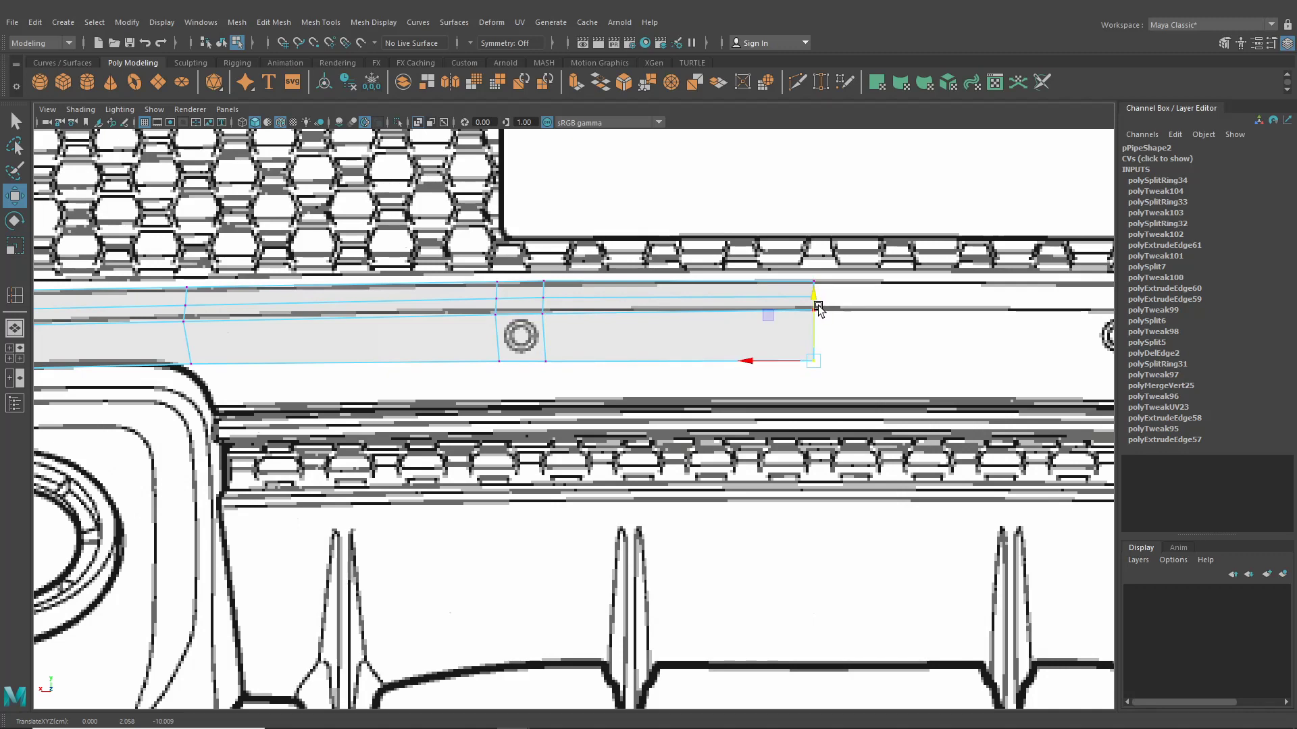
# Step: Fine-tune the height of the bottom vertex on the loop at the centre-line side of the round sensor
pyautogui.scroll(2, 535, 327)
pyautogui.scroll(-6, 537, 331)
pyautogui.moveTo(530, 347); pyautogui.dragTo(566, 379)
pyautogui.scroll(3, 571, 400)
pyautogui.click(553, 378)
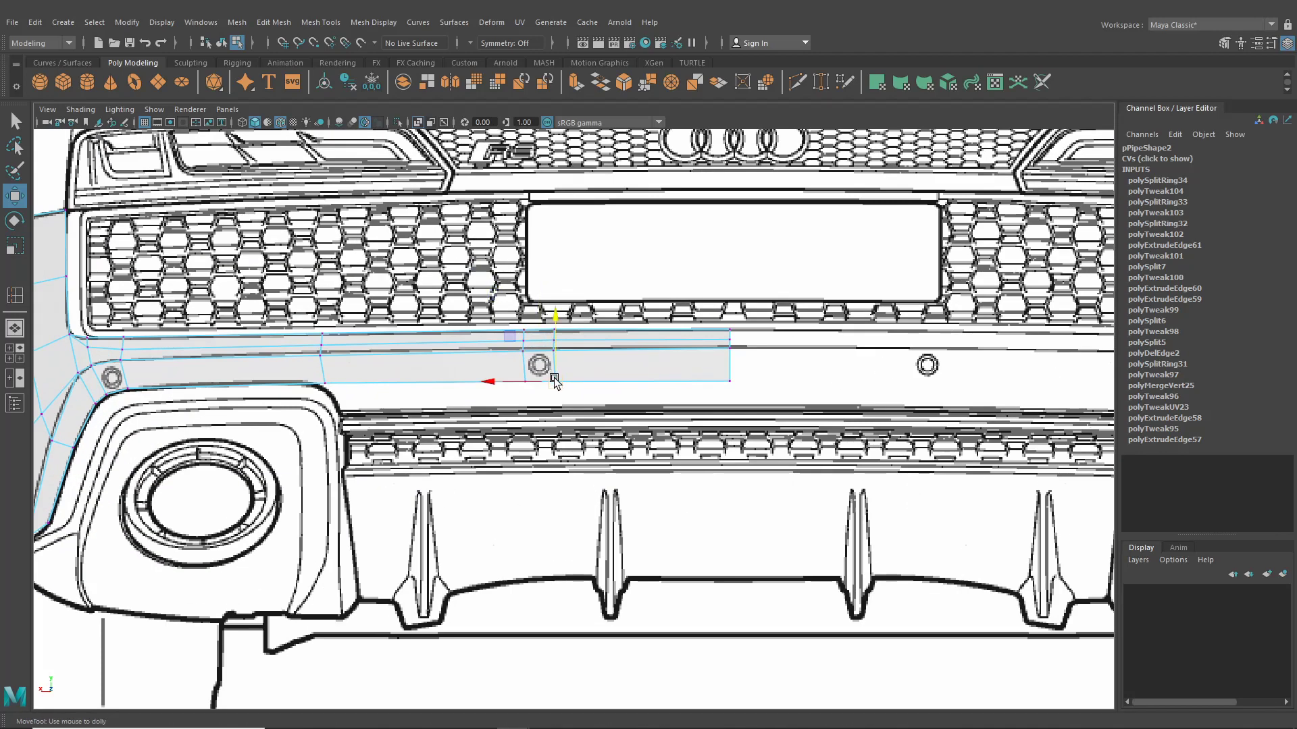
pyautogui.scroll(3, 552, 353)
pyautogui.moveTo(547, 304); pyautogui.dragTo(550, 303)
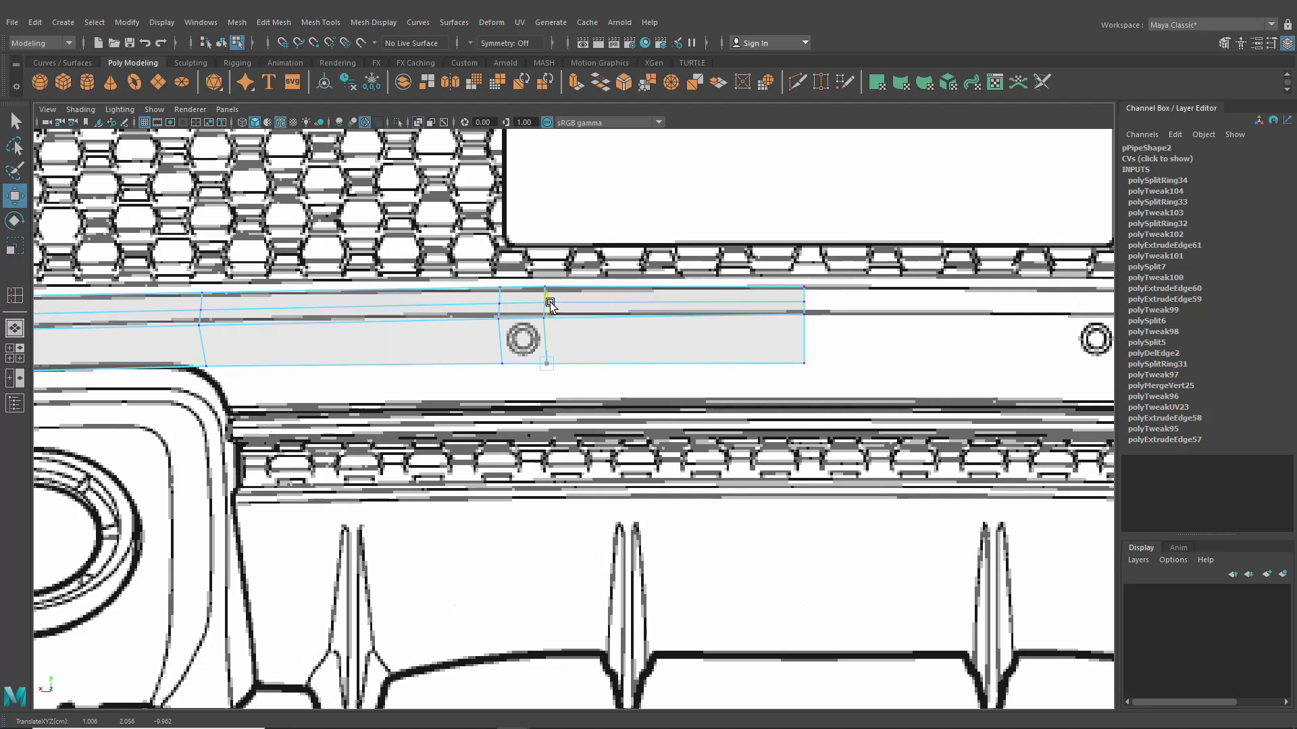
# Step: Align the lower crease vertices of the exhaust-corner loop and the two sensor loops with the blueprint's crease line in the rear view
pyautogui.scroll(2, 550, 305)
pyautogui.scroll(2, 621, 351)
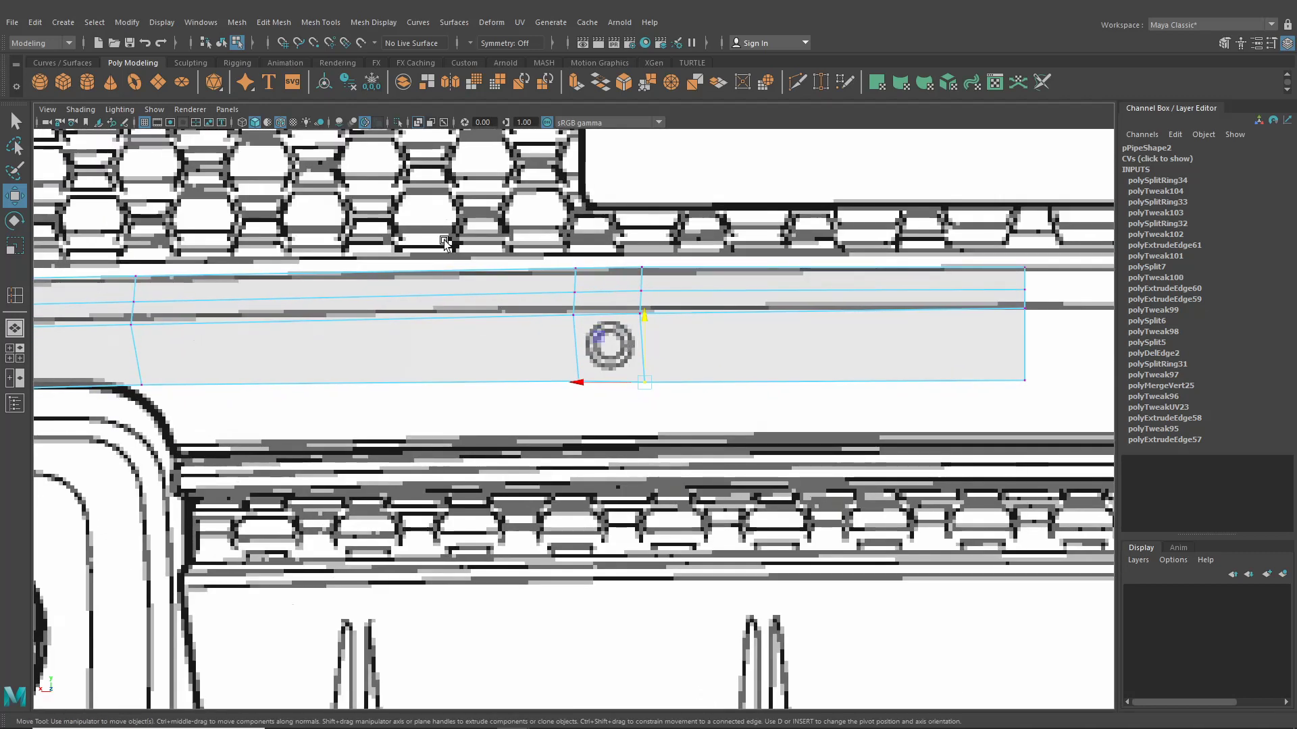
pyautogui.keyDown('alt'); pyautogui.moveTo(291, 285); pyautogui.dragTo(646, 295, button='middle'); pyautogui.keyUp('alt')
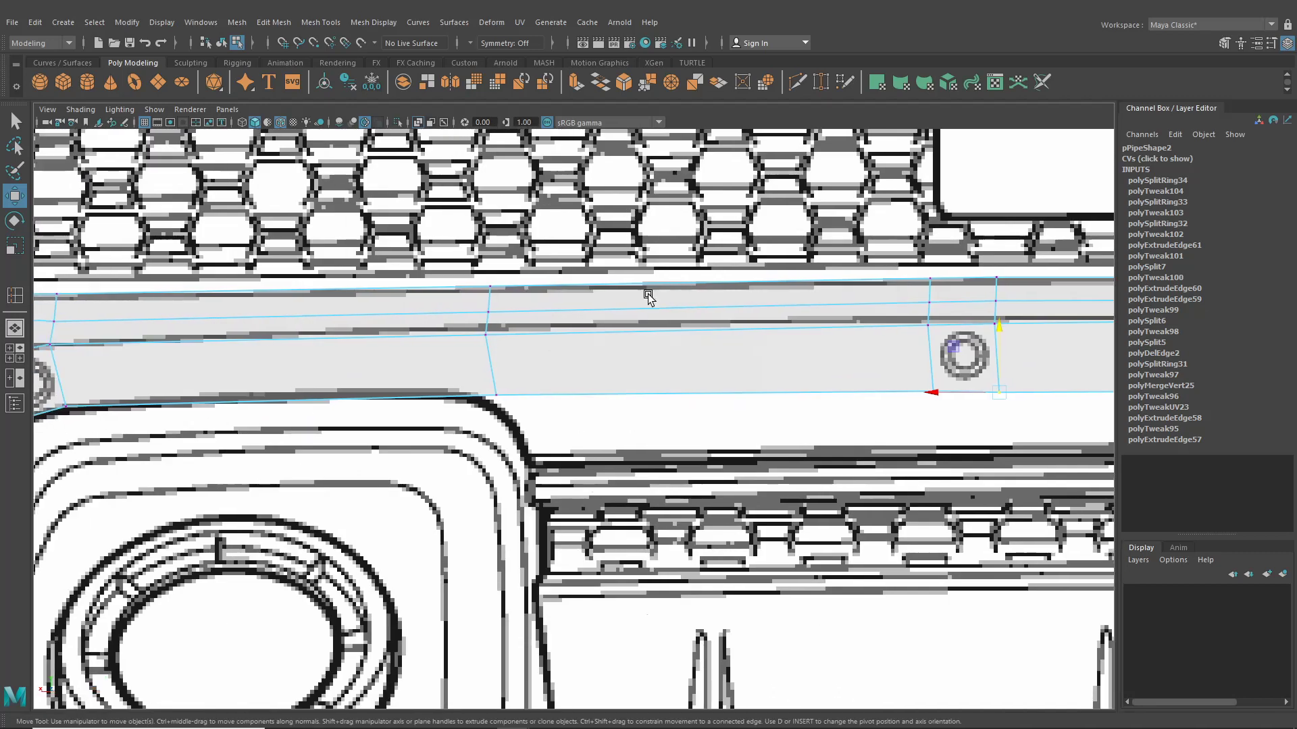
pyautogui.click(471, 339)
pyautogui.moveTo(486, 310); pyautogui.dragTo(485, 304)
pyautogui.keyDown('alt'); pyautogui.moveTo(588, 329); pyautogui.dragTo(296, 325, button='middle'); pyautogui.keyUp('alt')
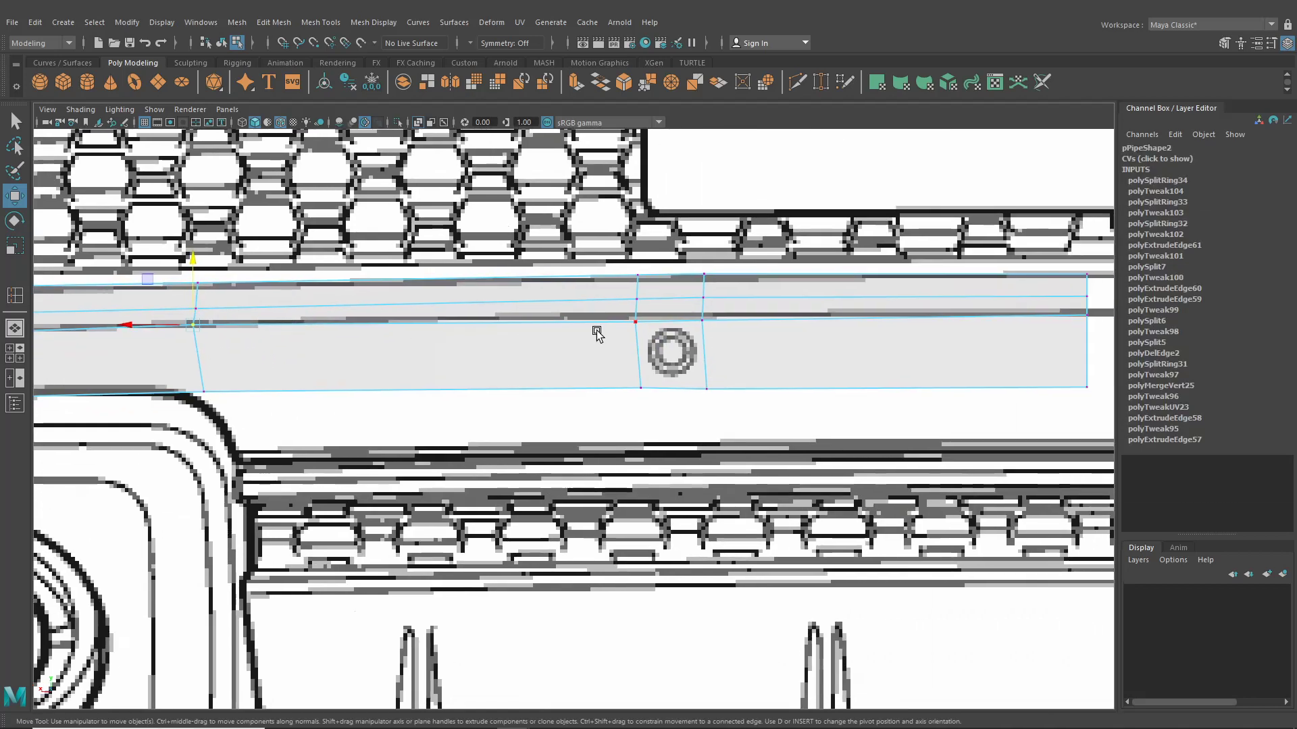
pyautogui.moveTo(627, 314); pyautogui.dragTo(683, 344)
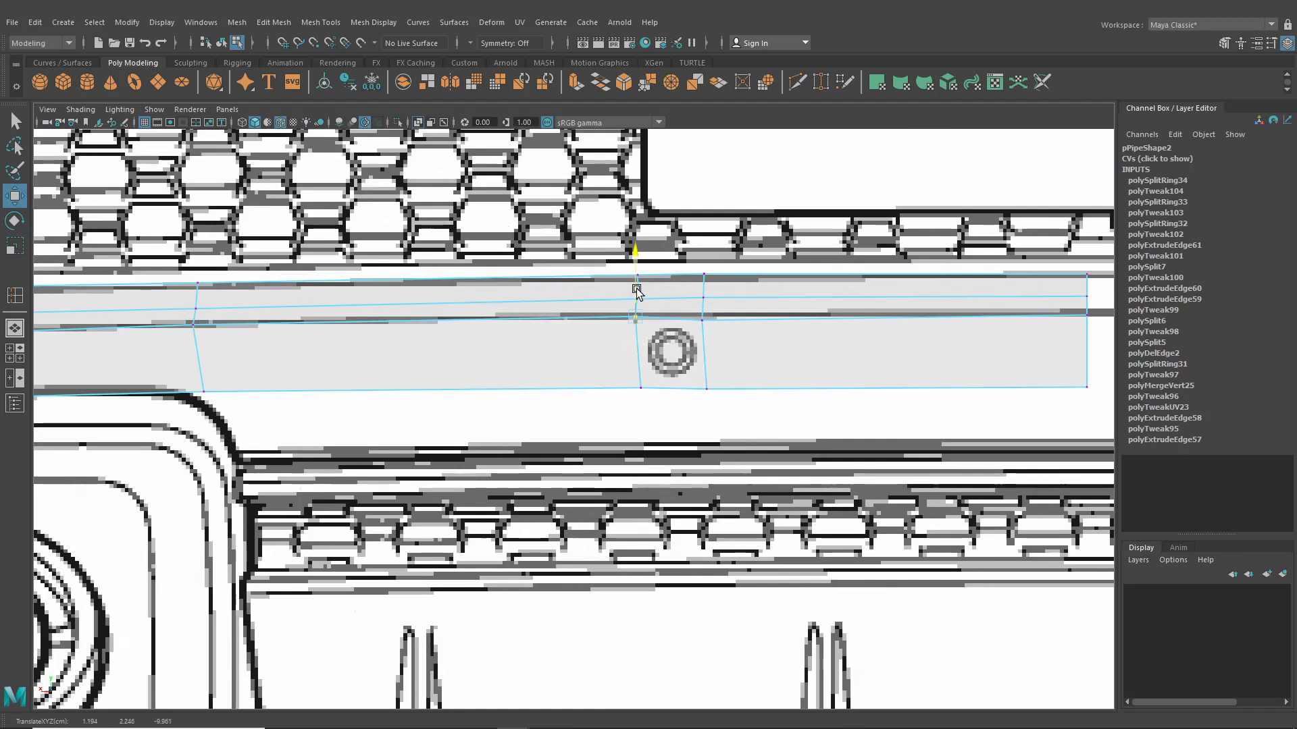
pyautogui.moveTo(683, 295)
pyautogui.mouseDown()
pyautogui.moveTo(727, 332)
pyautogui.moveTo(707, 293)
pyautogui.mouseUp()
# Step: Adjust the height of the middle-row vertices on the two loops beside the round sensor
pyautogui.keyDown('alt'); pyautogui.moveTo(685, 356); pyautogui.dragTo(647, 380, button='middle'); pyautogui.keyUp('alt')
pyautogui.scroll(1, 647, 380)
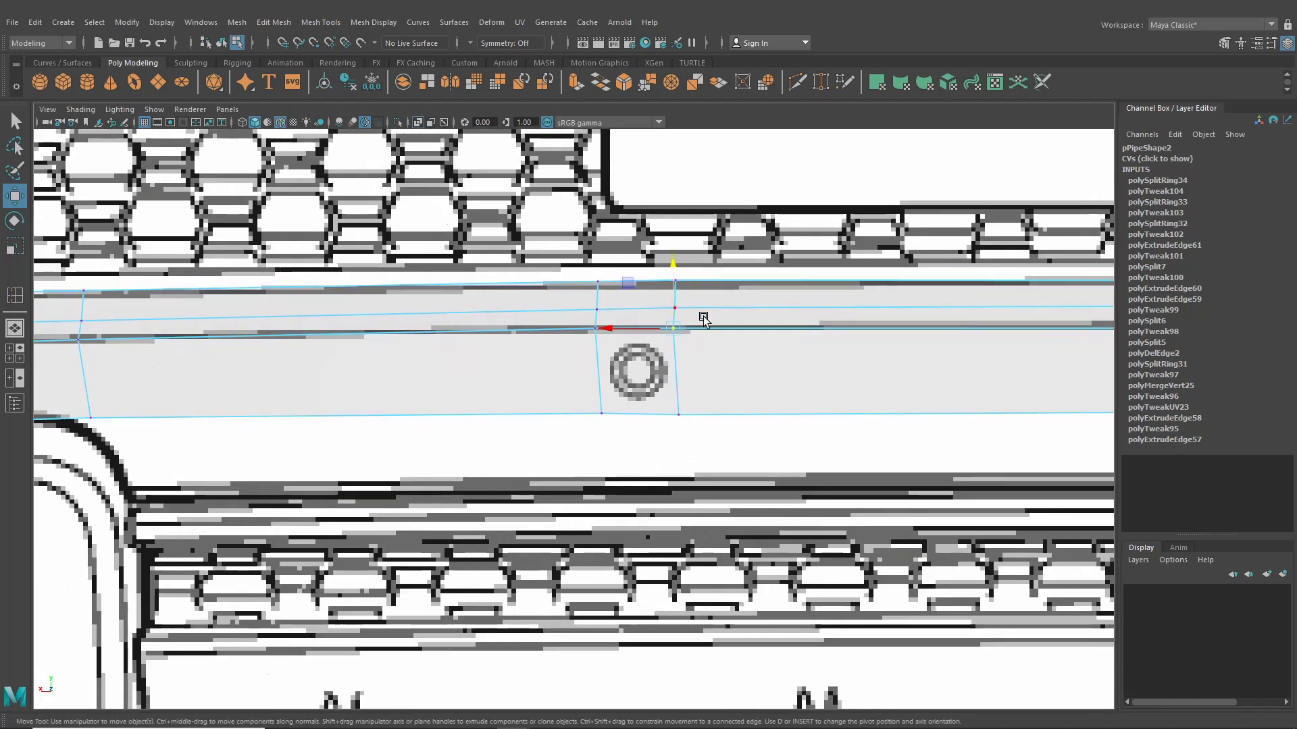
pyautogui.click(677, 305)
pyautogui.keyDown('alt'); pyautogui.moveTo(798, 326); pyautogui.dragTo(593, 320, button='middle'); pyautogui.keyUp('alt')
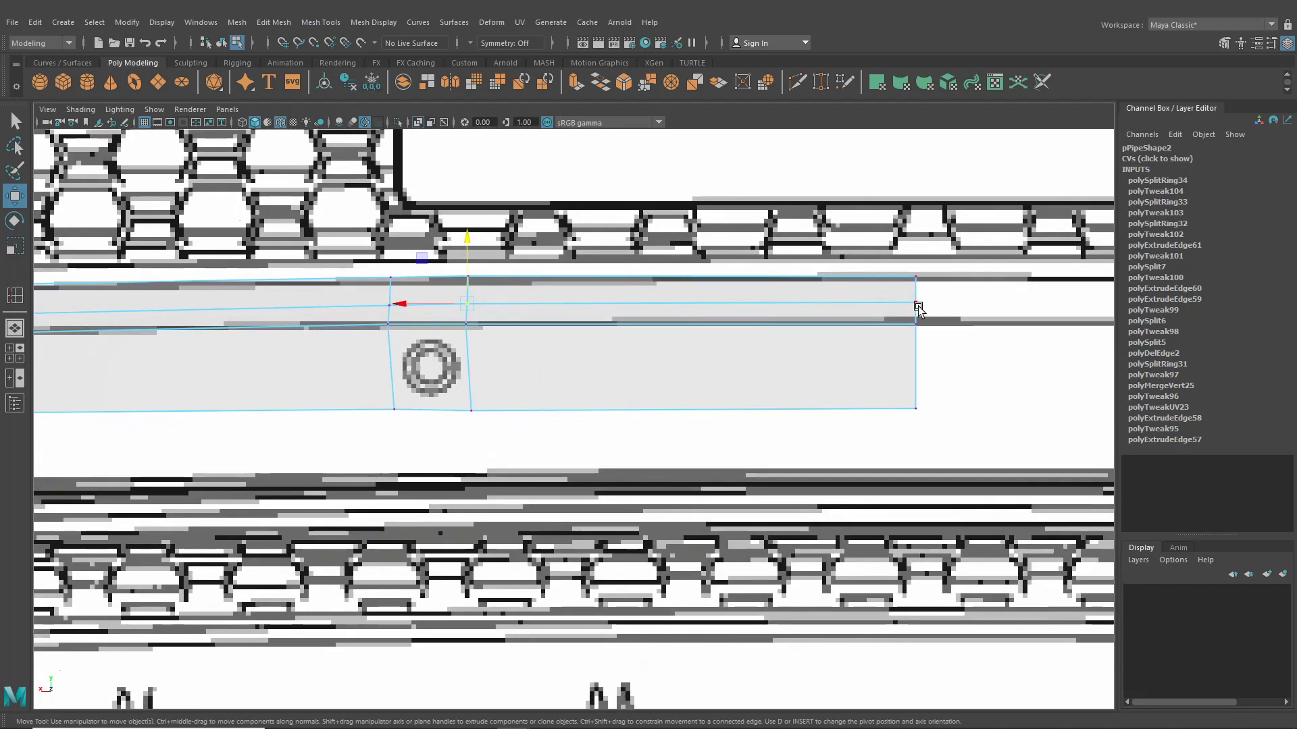
pyautogui.click(389, 304)
pyautogui.moveTo(390, 265); pyautogui.dragTo(390, 264)
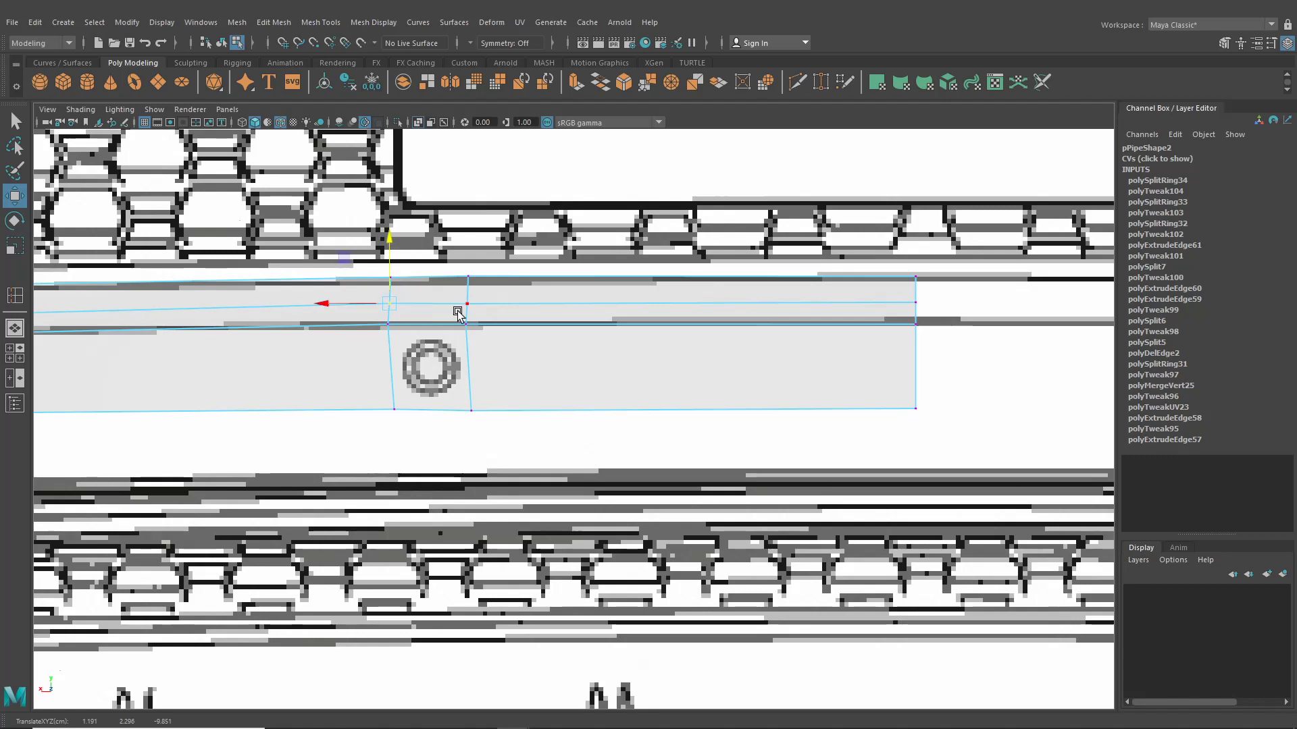
# Step: Adjust the height of the middle-row vertices on the loops above the exhaust's inner corner and beside the outer sensor
pyautogui.keyDown('alt'); pyautogui.moveTo(257, 312); pyautogui.dragTo(804, 315, button='middle'); pyautogui.keyUp('alt')
pyautogui.click(422, 320)
pyautogui.moveTo(424, 301); pyautogui.dragTo(423, 298)
pyautogui.keyDown('alt'); pyautogui.moveTo(324, 325); pyautogui.dragTo(818, 331, button='middle'); pyautogui.keyUp('alt')
pyautogui.click(407, 334)
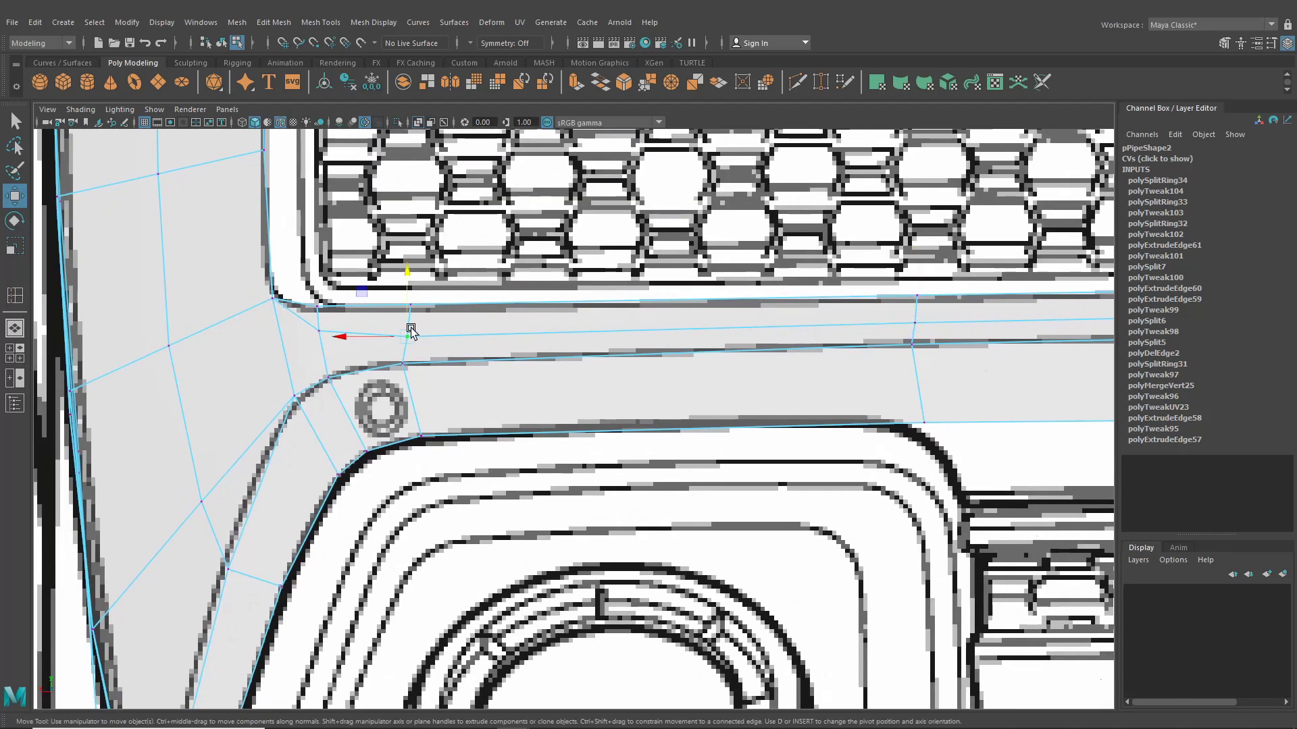
pyautogui.moveTo(408, 314); pyautogui.dragTo(408, 316)
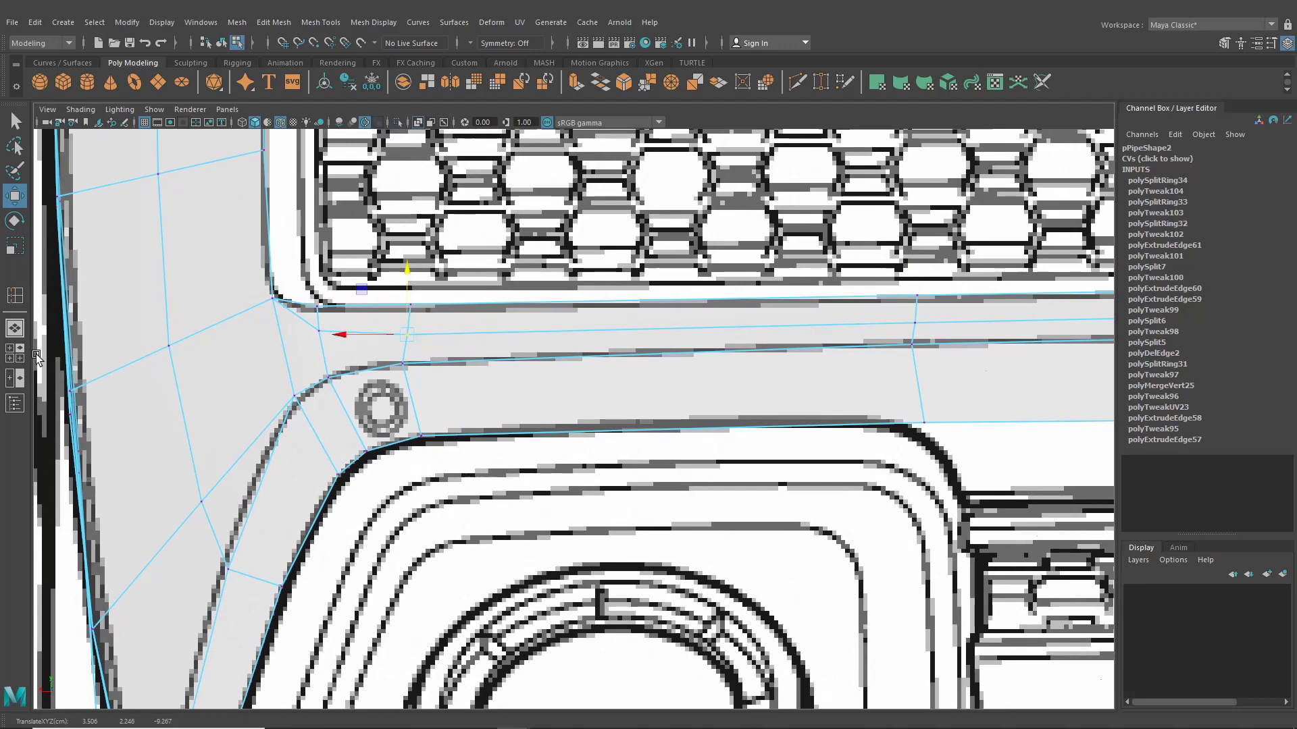
# Step: Restore the four-view layout and switch the front viewport to the back1 orthographic view
pyautogui.click(15, 329)
pyautogui.moveTo(689, 377)
pyautogui.keyDown('alt'); pyautogui.mouseDown()
pyautogui.moveTo(550, 382)
pyautogui.moveTo(700, 379)
pyautogui.moveTo(687, 376)
pyautogui.mouseUp(); pyautogui.keyUp('alt')
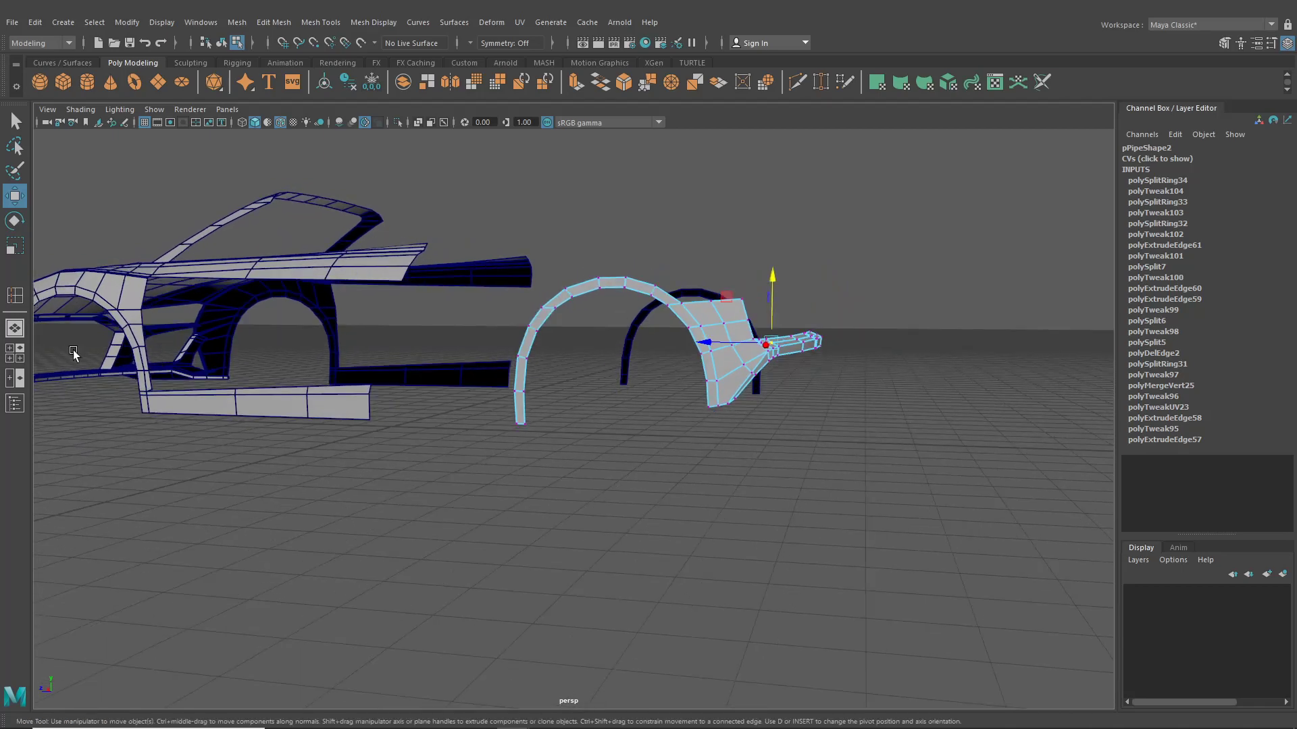
pyautogui.click(14, 353)
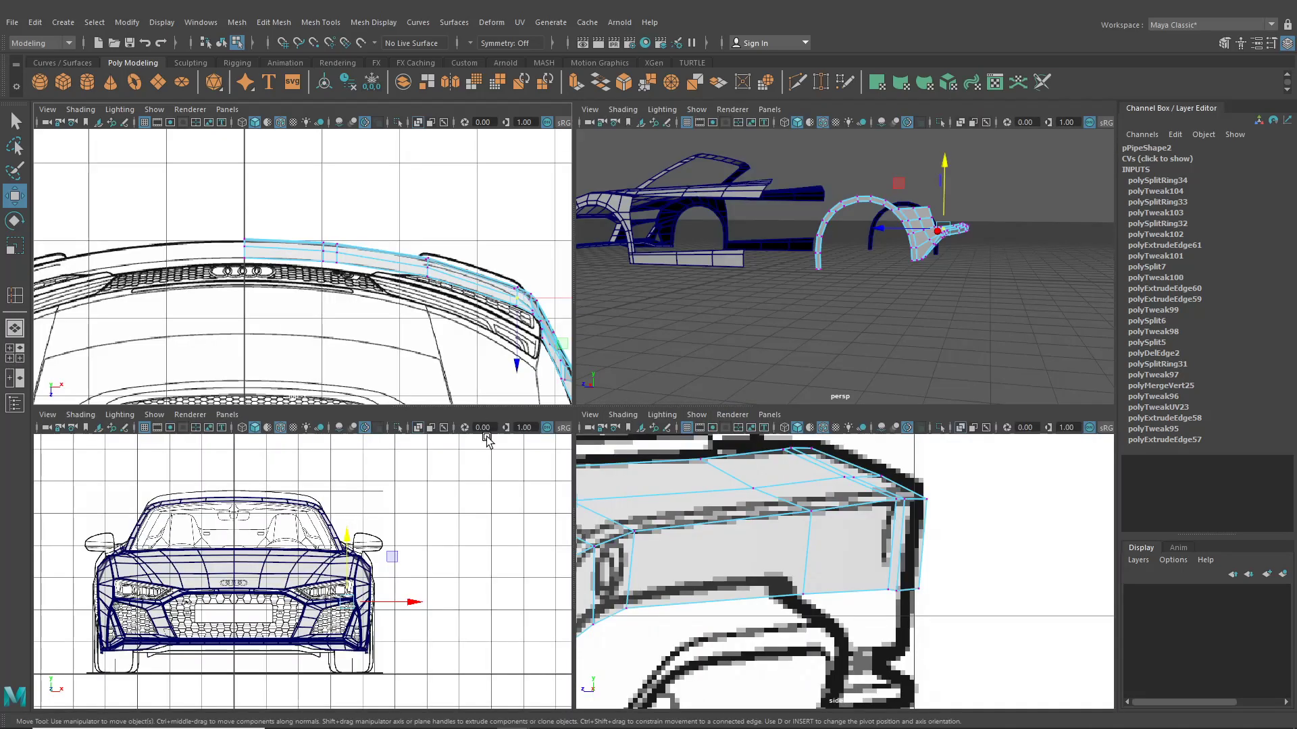
pyautogui.click(227, 414)
pyautogui.moveTo(279, 433)
pyautogui.moveTo(282, 458)
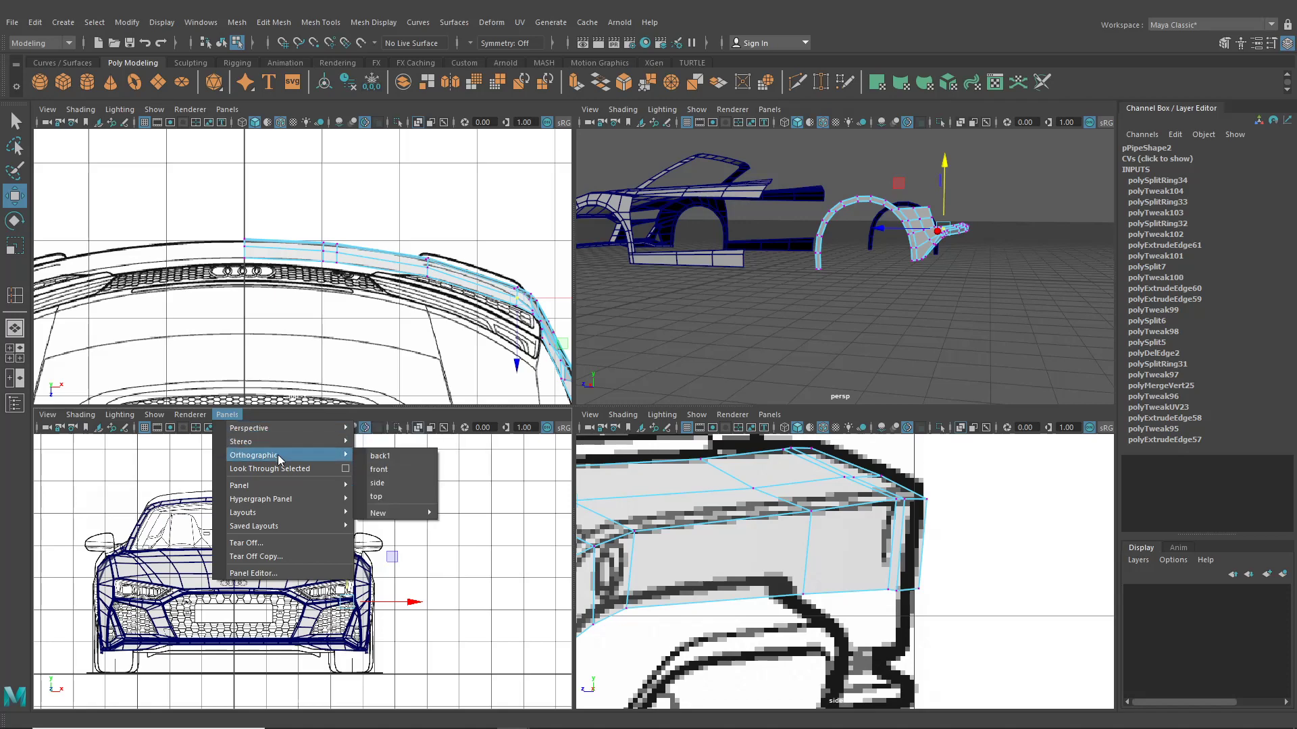
pyautogui.click(432, 461)
pyautogui.moveTo(333, 523); pyautogui.dragTo(332, 303, button='right')
pyautogui.click(475, 556)
pyautogui.hotkey('ctrl', 'e')
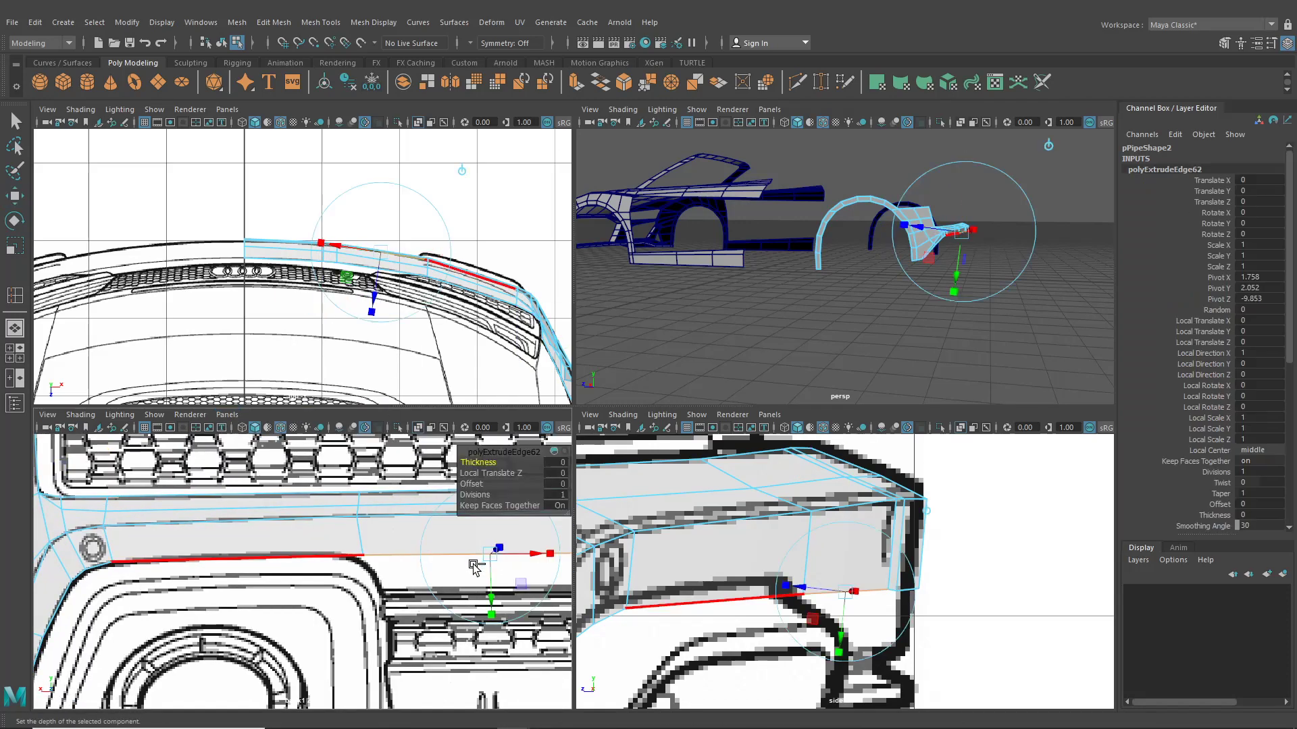
pyautogui.keyDown('alt'); pyautogui.moveTo(475, 567); pyautogui.dragTo(189, 512, button='middle'); pyautogui.keyUp('alt')
pyautogui.hotkey('ctrl', 'z')
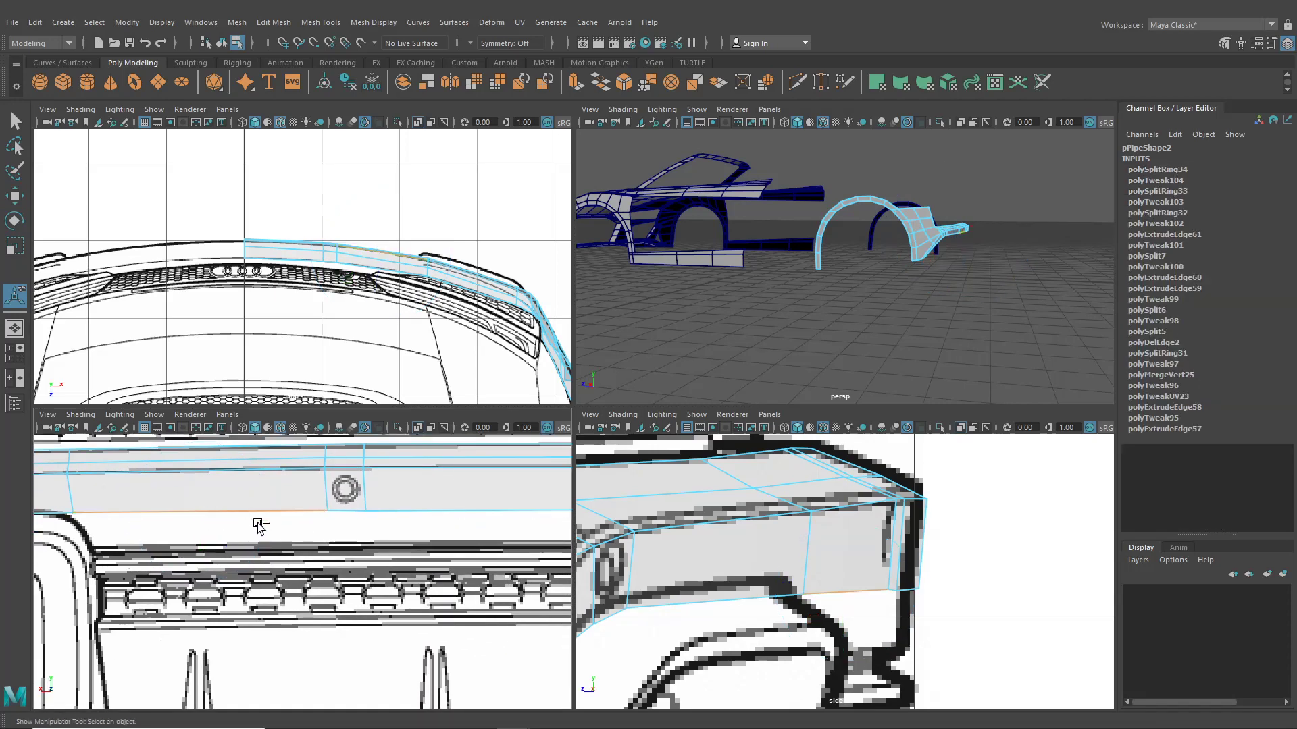
pyautogui.keyDown('shift'); pyautogui.click(345, 514); pyautogui.keyUp('shift')
pyautogui.keyDown('shift'); pyautogui.click(410, 511); pyautogui.keyUp('shift')
pyautogui.keyDown('alt'); pyautogui.moveTo(474, 524); pyautogui.dragTo(441, 527, button='middle'); pyautogui.keyUp('alt')
# Step: Level the bumper strip's bottom vertices on the two sensor loops and at the centre line by scaling them vertically in the rear view
pyautogui.moveTo(420, 504); pyautogui.dragTo(353, 343, button='right')
pyautogui.moveTo(275, 497); pyautogui.dragTo(397, 533)
pyautogui.moveTo(546, 534); pyautogui.dragTo(555, 532)
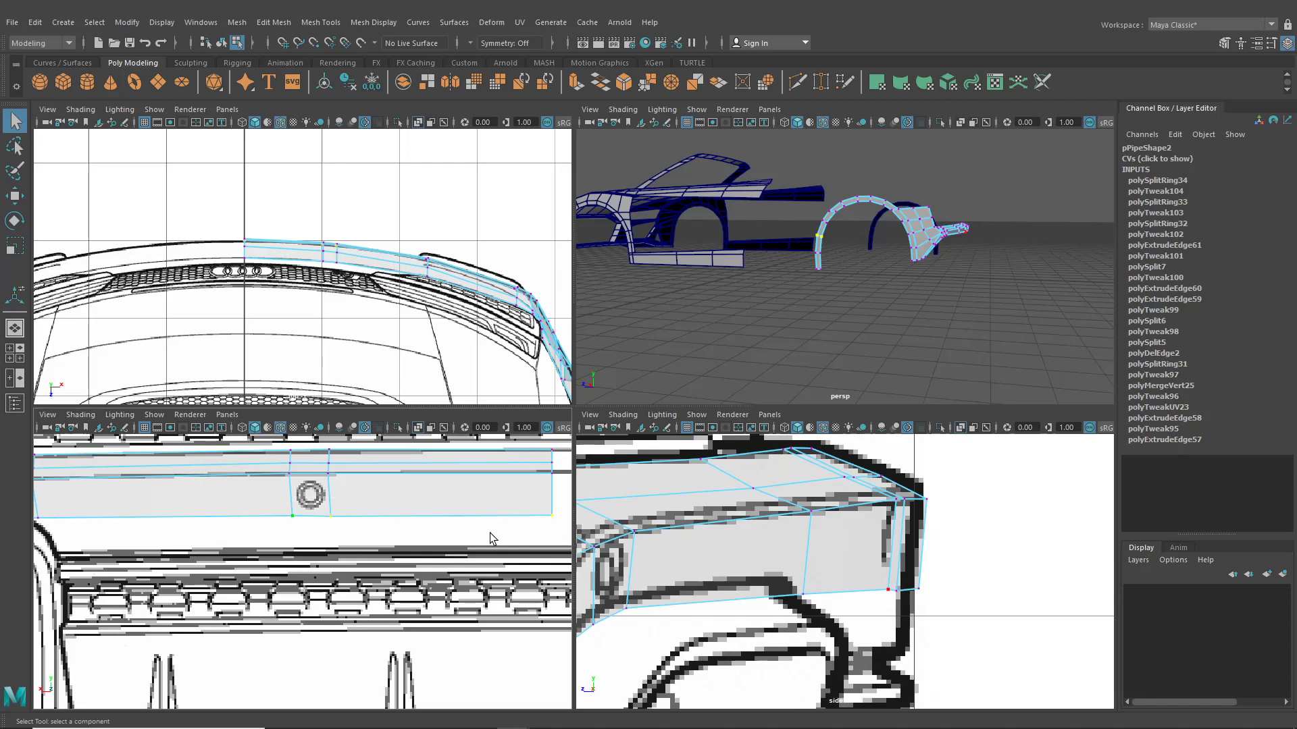
pyautogui.keyDown('alt'); pyautogui.moveTo(178, 532); pyautogui.dragTo(311, 523, button='middle'); pyautogui.keyUp('alt')
pyautogui.press('r')
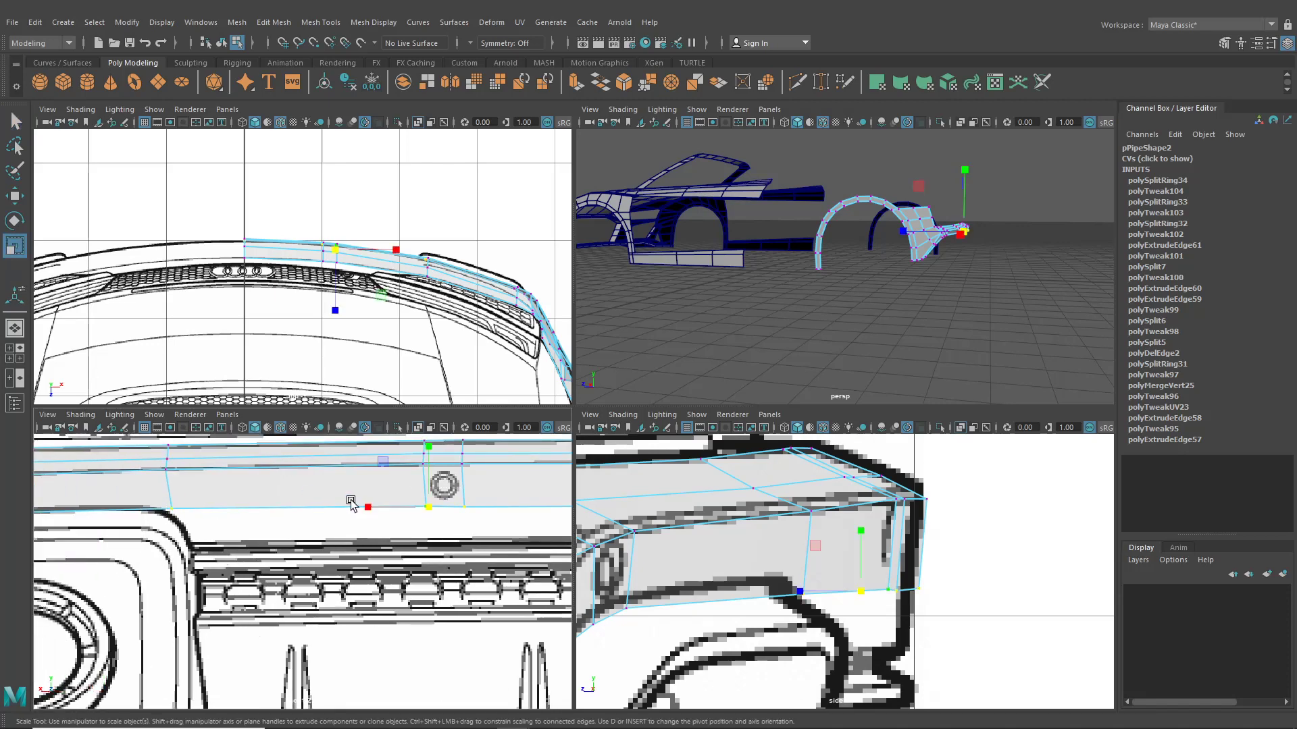
pyautogui.keyDown('alt'); pyautogui.moveTo(433, 471); pyautogui.dragTo(425, 481, button='middle'); pyautogui.keyUp('alt')
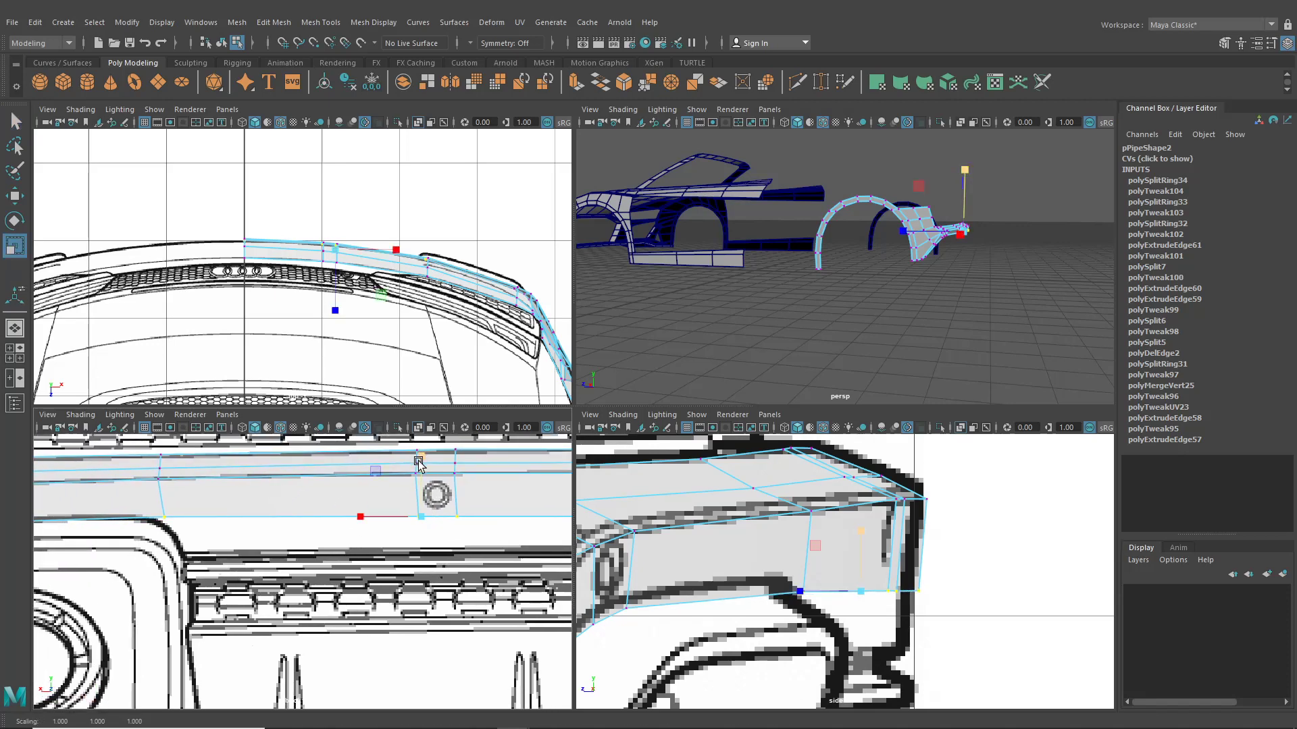
# Step: Extrude the strip's bottom edges from the exhaust's inner corner to the centre line downward about 0.145 units to the blueprint's lower line
pyautogui.moveTo(338, 343); pyautogui.dragTo(340, 434, button='right')
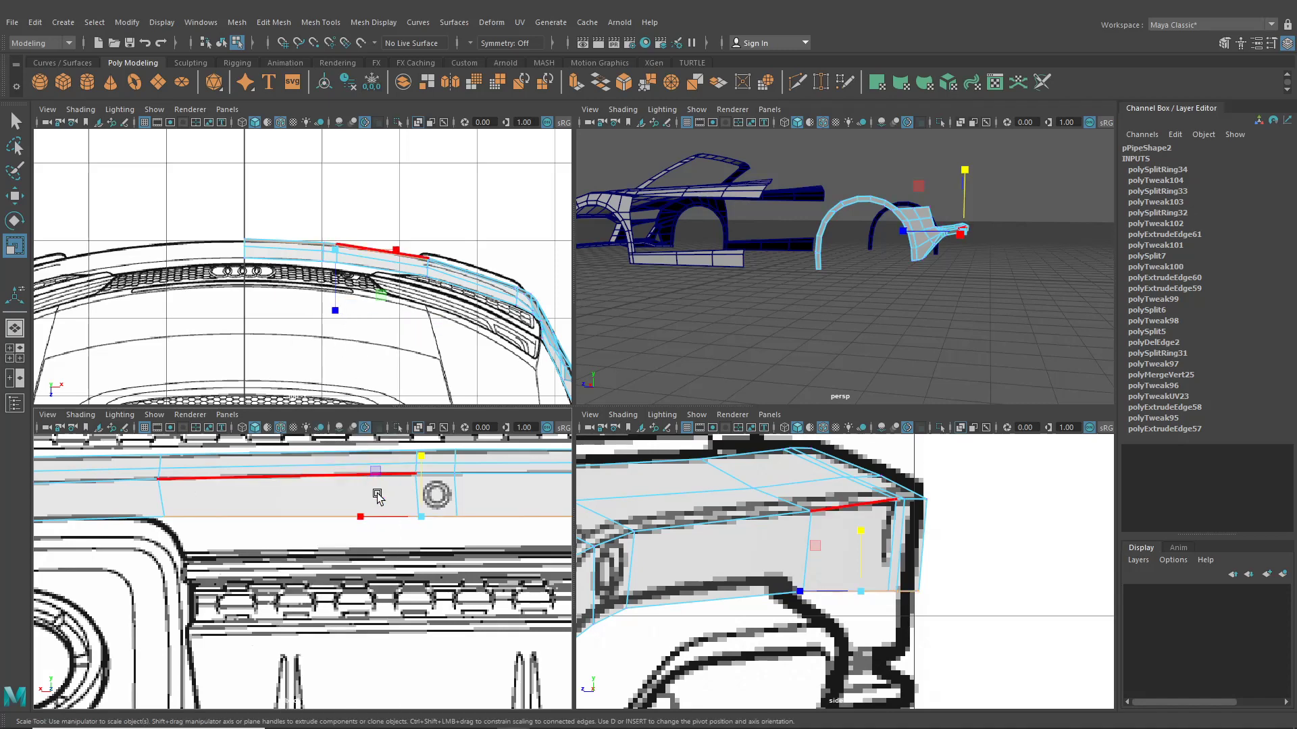
pyautogui.hotkey('ctrl', 'e')
pyautogui.scroll(-5, 386, 517)
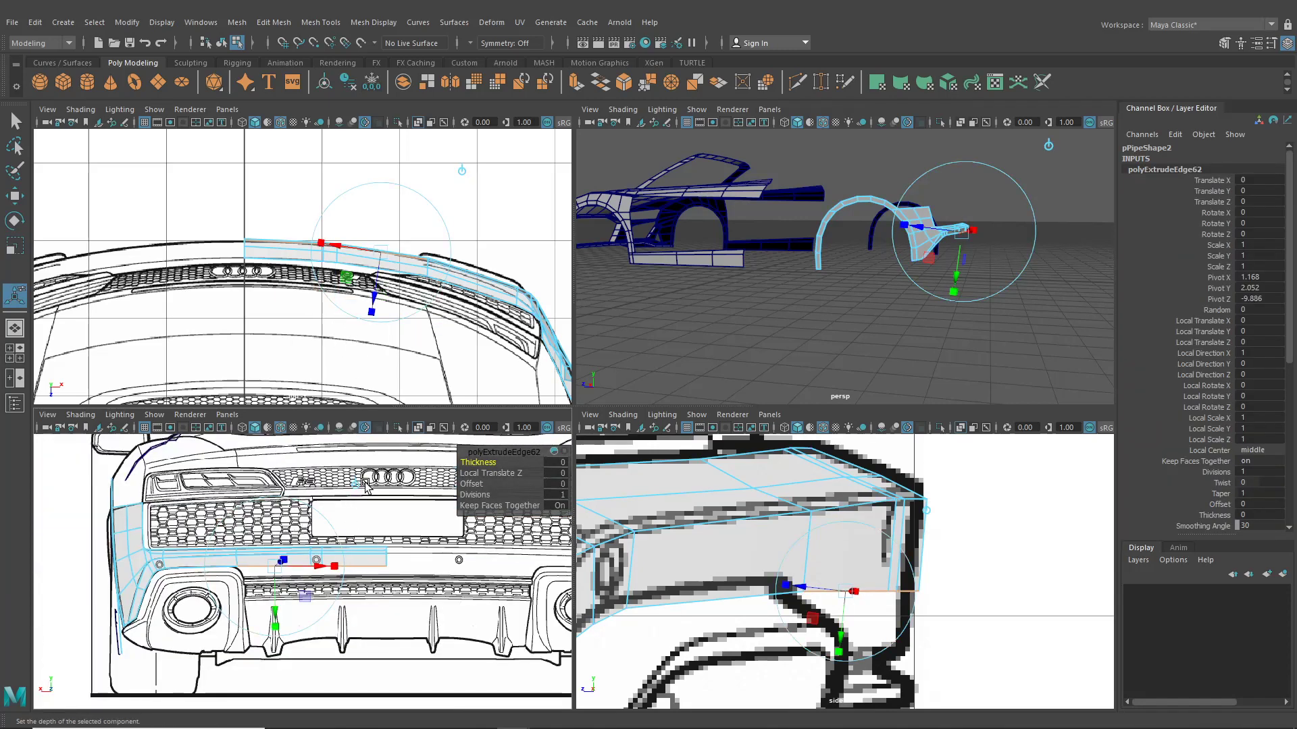
pyautogui.click(354, 483)
pyautogui.scroll(3, 378, 526)
pyautogui.moveTo(320, 518); pyautogui.dragTo(327, 534)
pyautogui.keyDown('alt'); pyautogui.moveTo(837, 601); pyautogui.dragTo(834, 544, button='middle'); pyautogui.keyUp('alt')
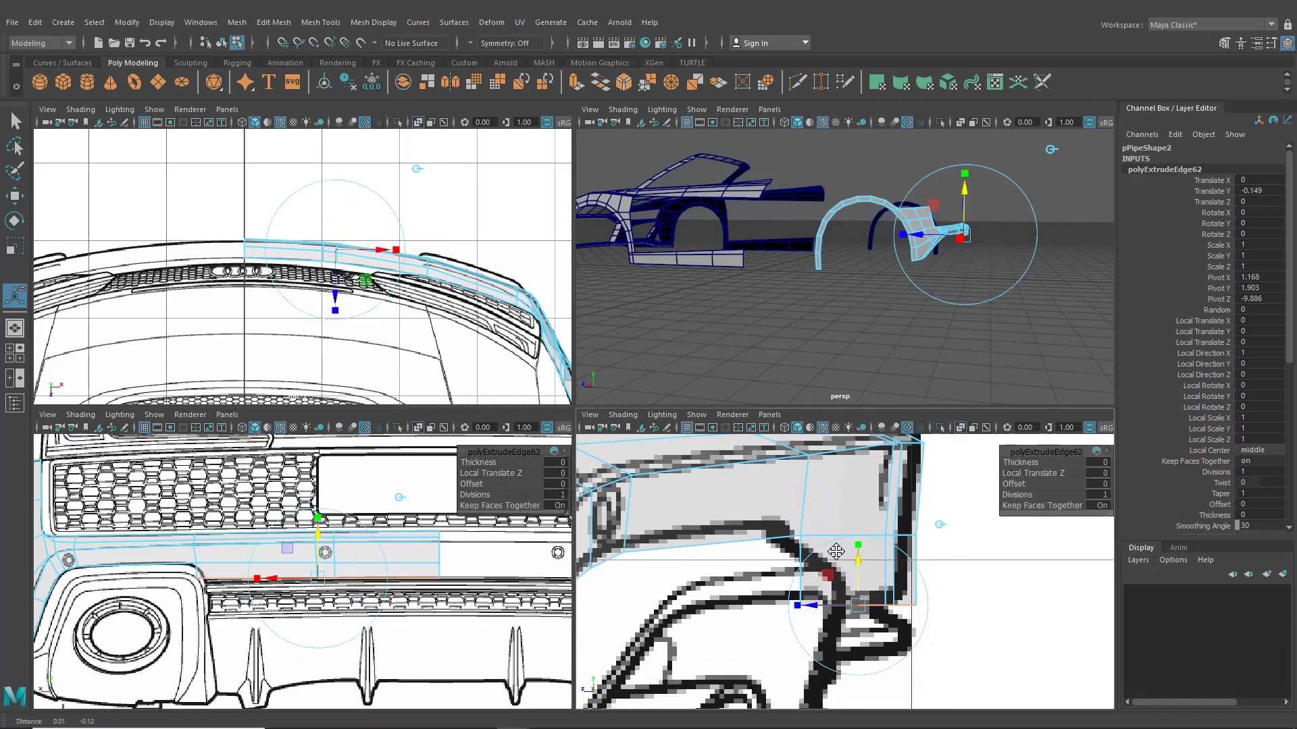
pyautogui.moveTo(858, 565); pyautogui.dragTo(858, 562)
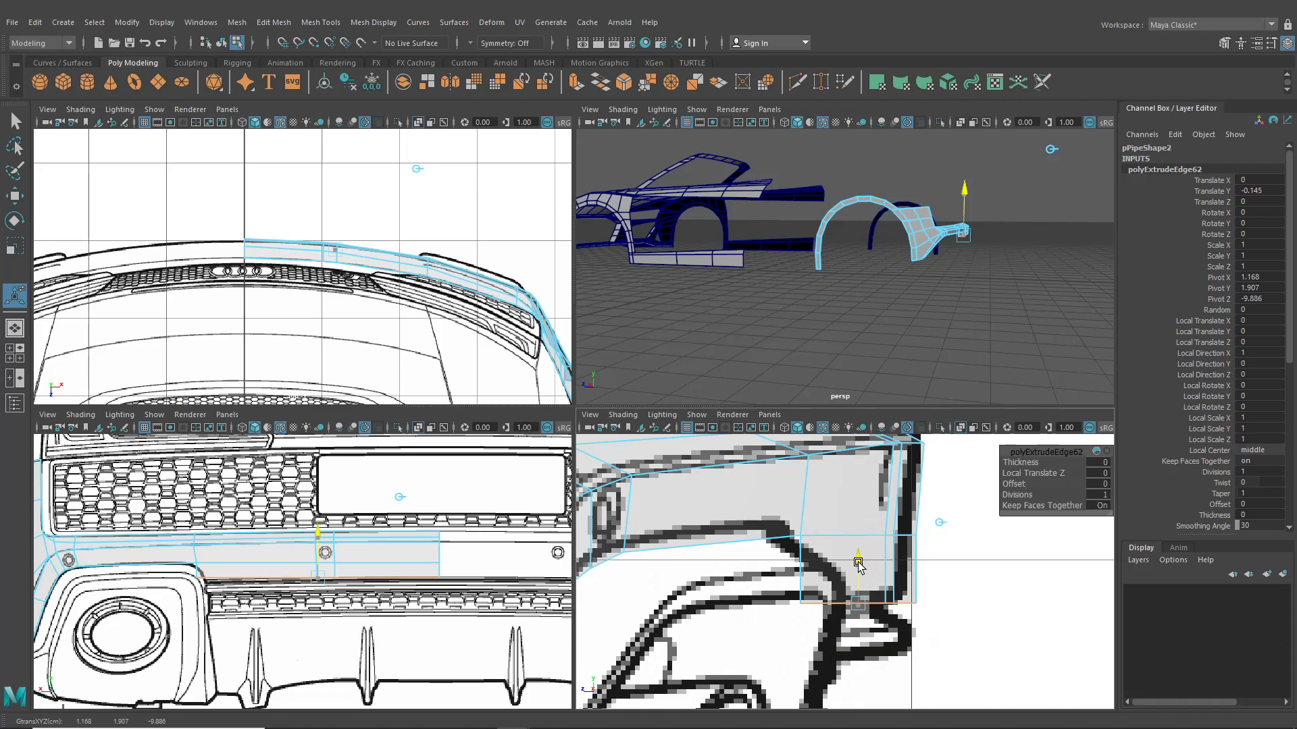
pyautogui.keyDown('alt'); pyautogui.moveTo(915, 613); pyautogui.dragTo(762, 536, button='middle'); pyautogui.keyUp('alt')
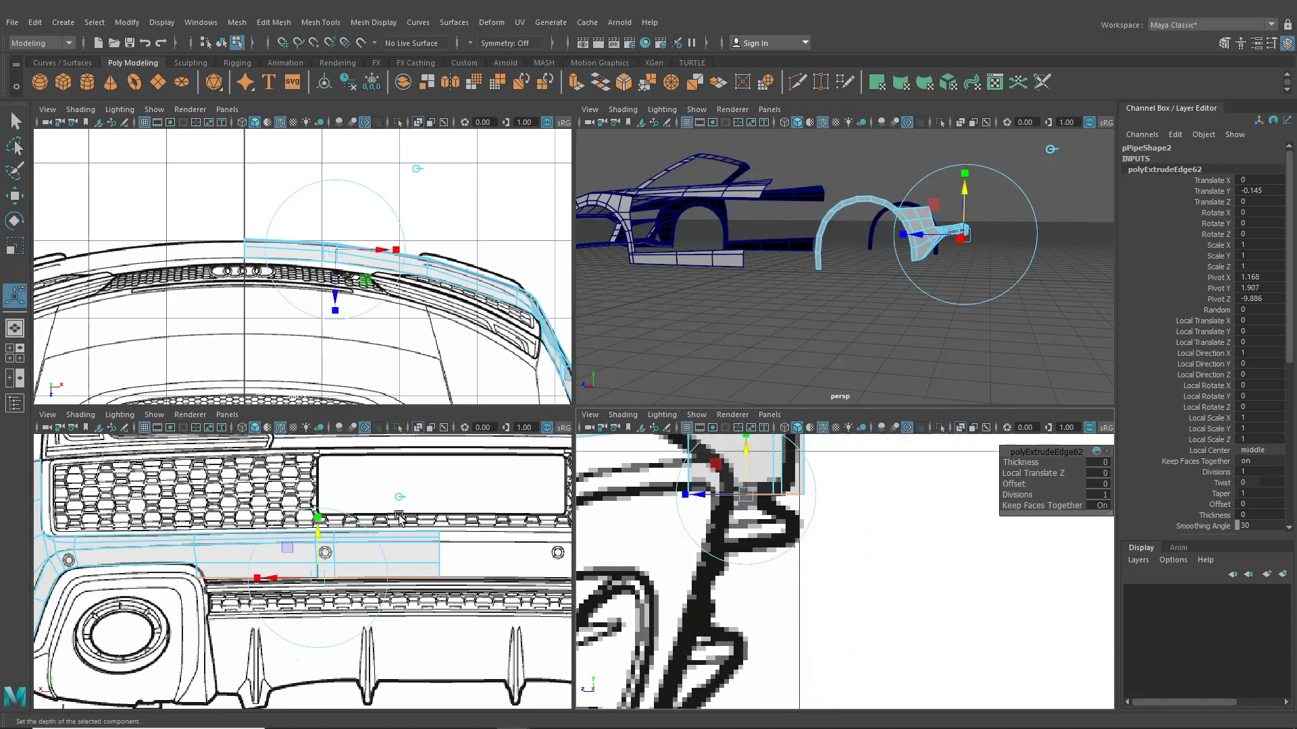
pyautogui.rightClick(222, 446)
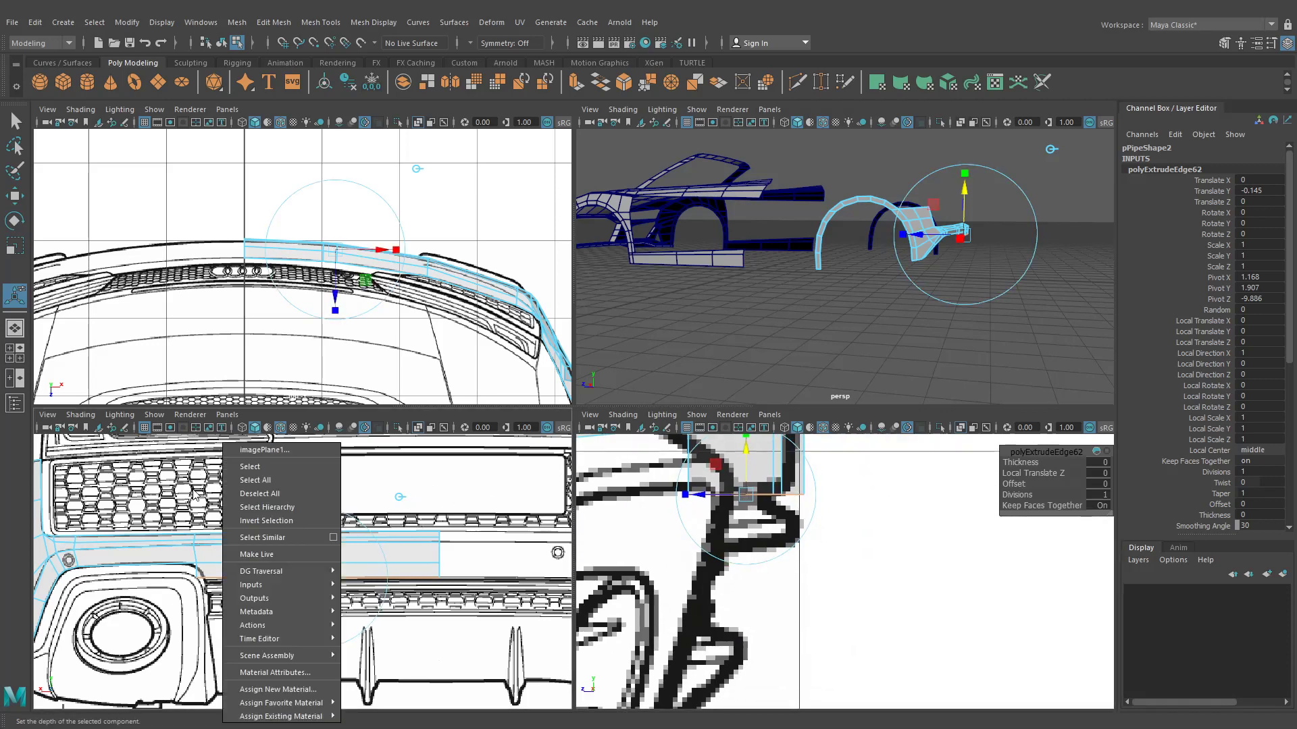
# Step: Switch the rear bumper mesh to vertex editing and shift its vertices near the exhaust housing's upper corner sideways to follow the rear blueprint
pyautogui.click(917, 241)
pyautogui.rightClick(890, 204)
pyautogui.keyDown('alt'); pyautogui.moveTo(878, 244); pyautogui.dragTo(855, 274); pyautogui.keyUp('alt')
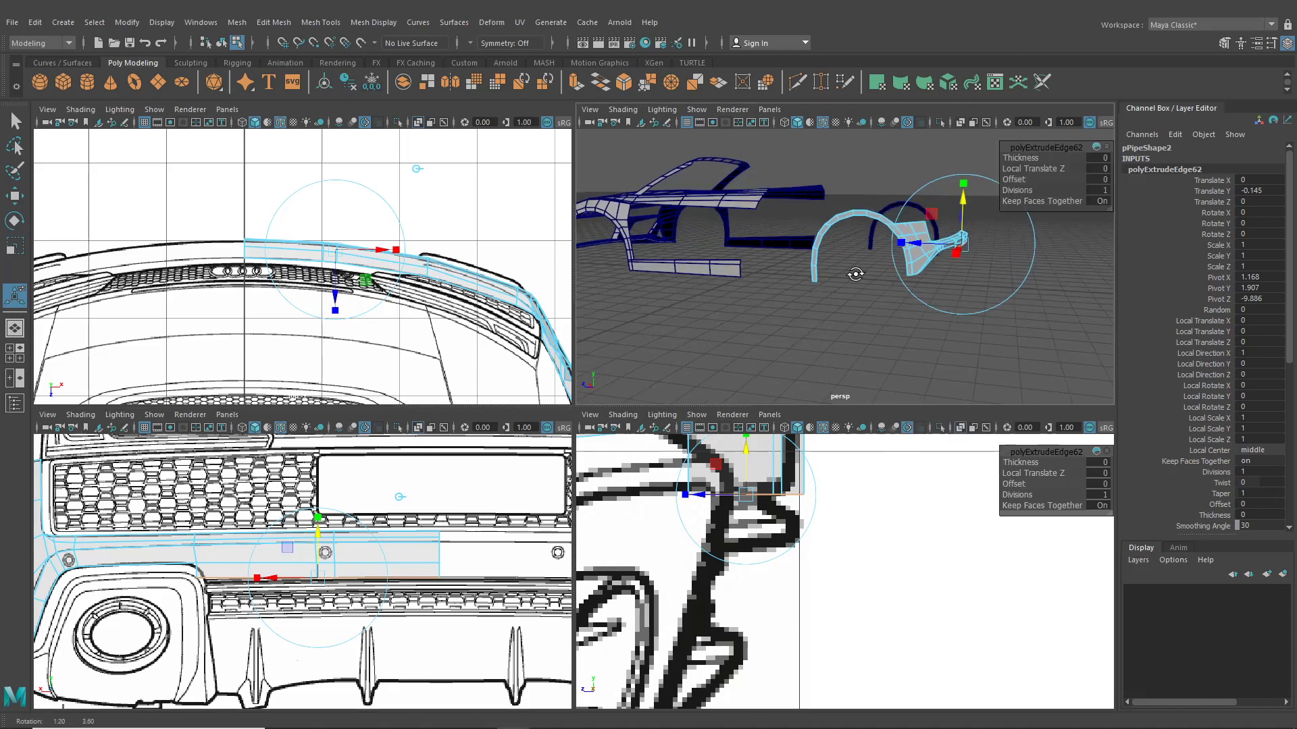
pyautogui.click(876, 260)
pyautogui.moveTo(904, 237); pyautogui.dragTo(840, 238, button='right')
pyautogui.scroll(2, 333, 544)
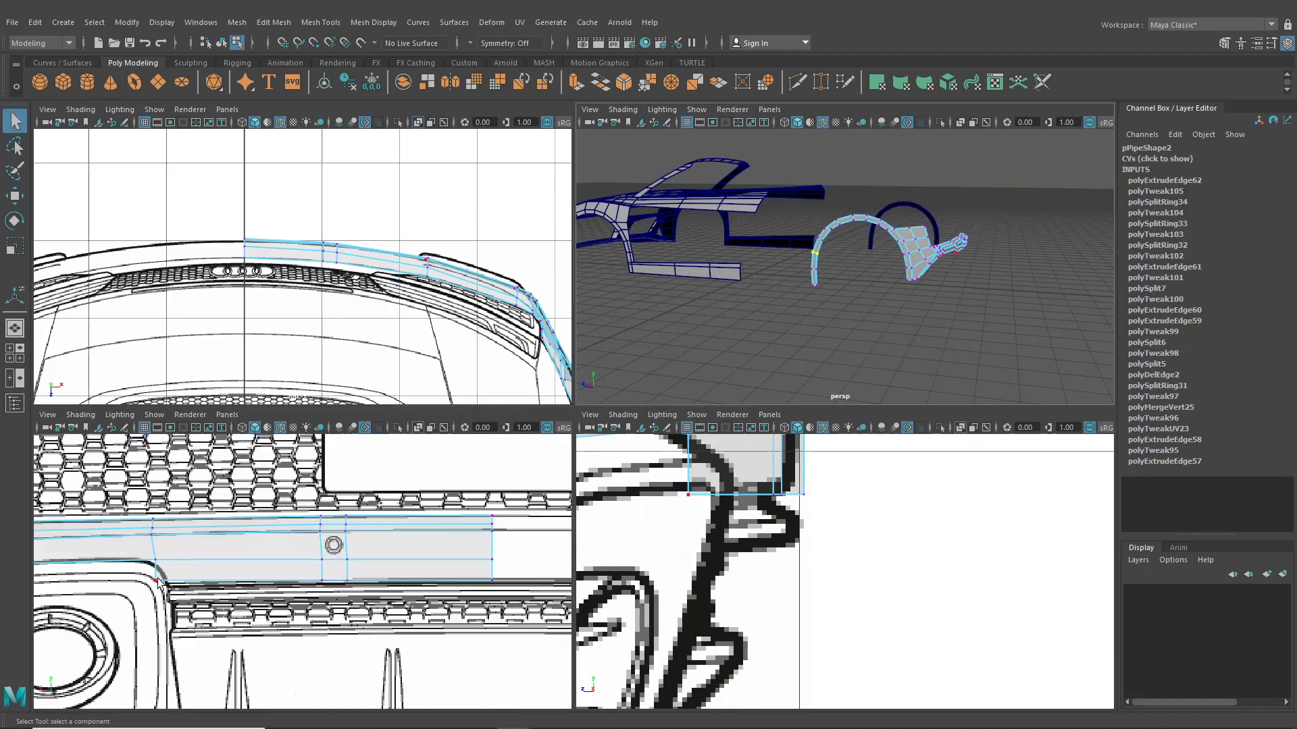
pyautogui.click(14, 196)
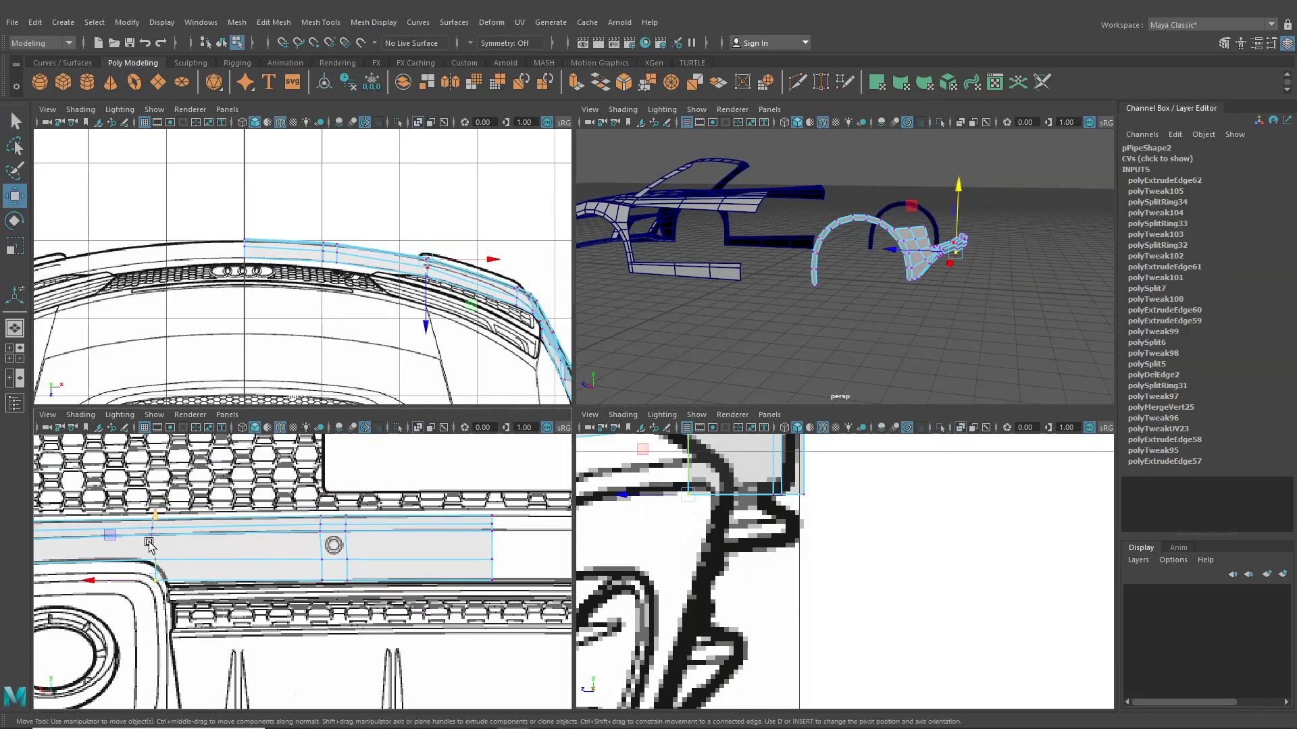
pyautogui.moveTo(103, 581); pyautogui.dragTo(113, 584)
pyautogui.keyDown('alt'); pyautogui.moveTo(121, 578); pyautogui.dragTo(263, 607, button='middle'); pyautogui.keyUp('alt')
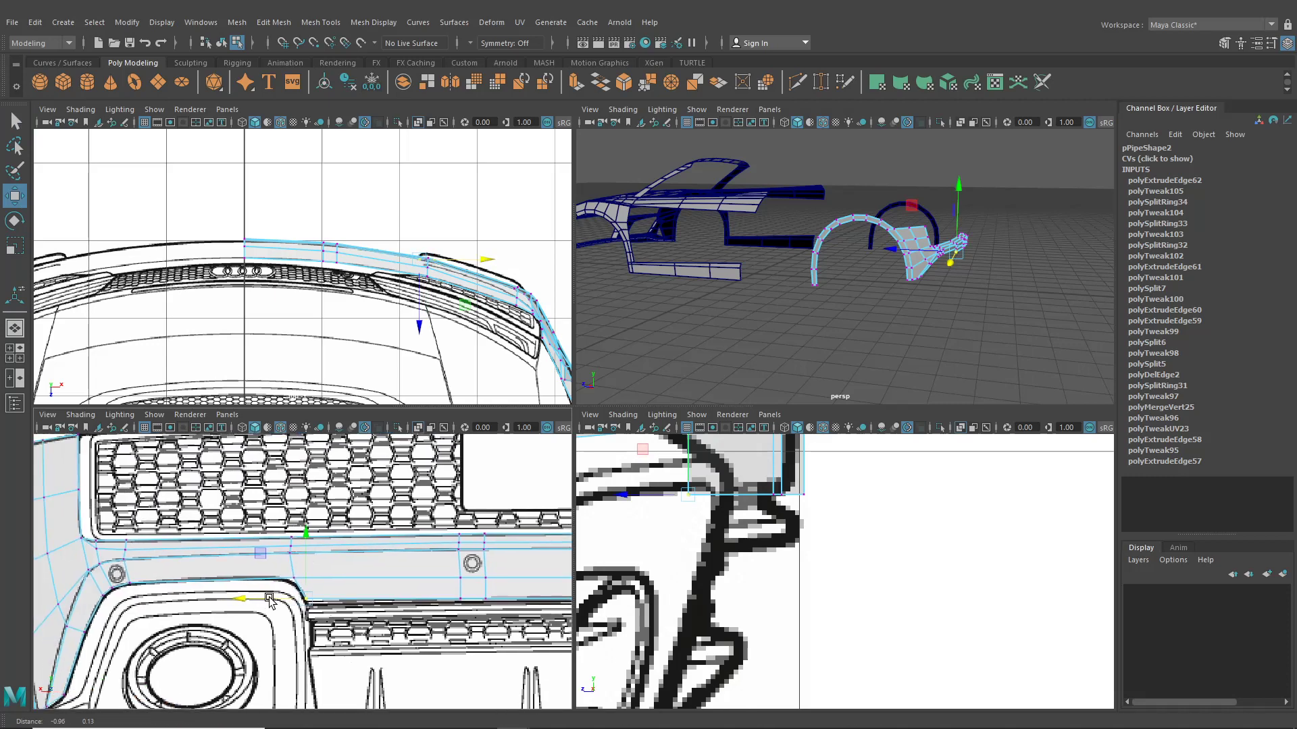
pyautogui.scroll(2, 275, 598)
pyautogui.click(298, 546)
pyautogui.moveTo(254, 543); pyautogui.dragTo(256, 542)
# Step: Align the vertices of the two vertical edge loops around the inner parking sensor by shifting the lower and upper groups sideways
pyautogui.keyDown('alt'); pyautogui.moveTo(444, 621); pyautogui.dragTo(185, 575, button='middle'); pyautogui.keyUp('alt')
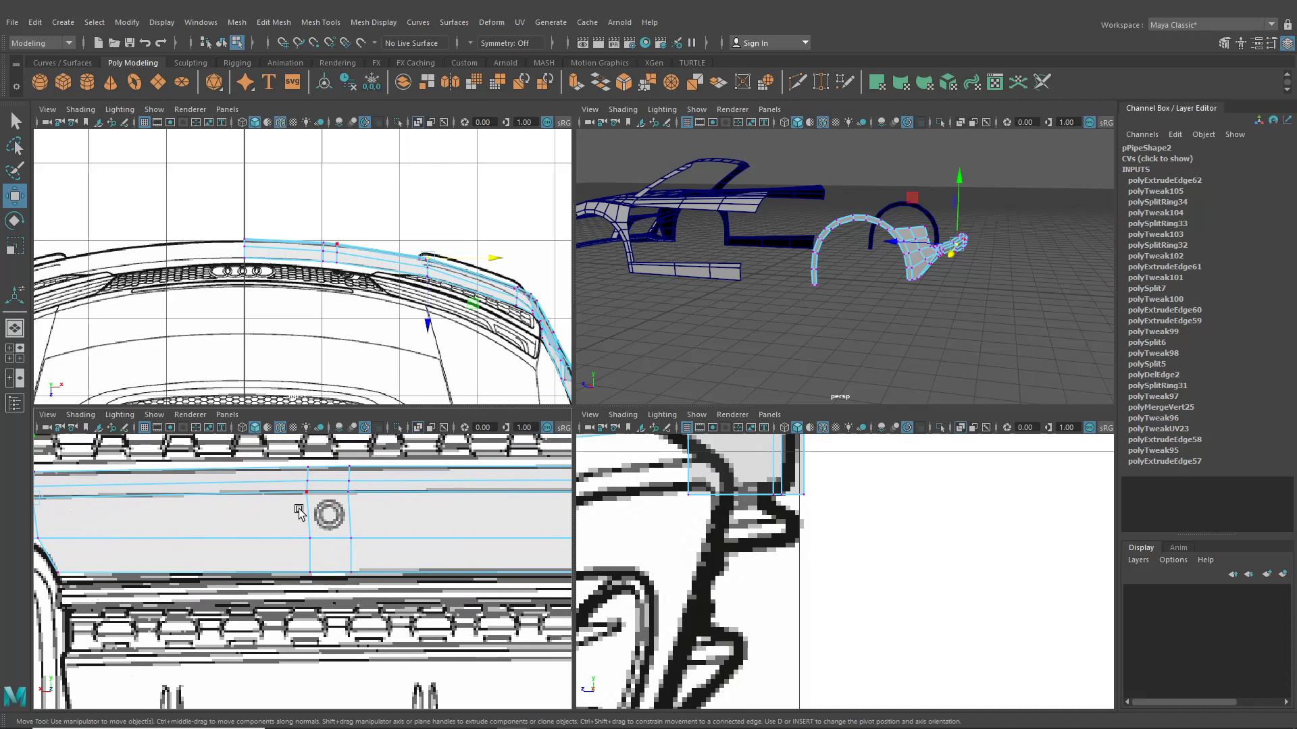
pyautogui.moveTo(389, 588); pyautogui.dragTo(290, 556)
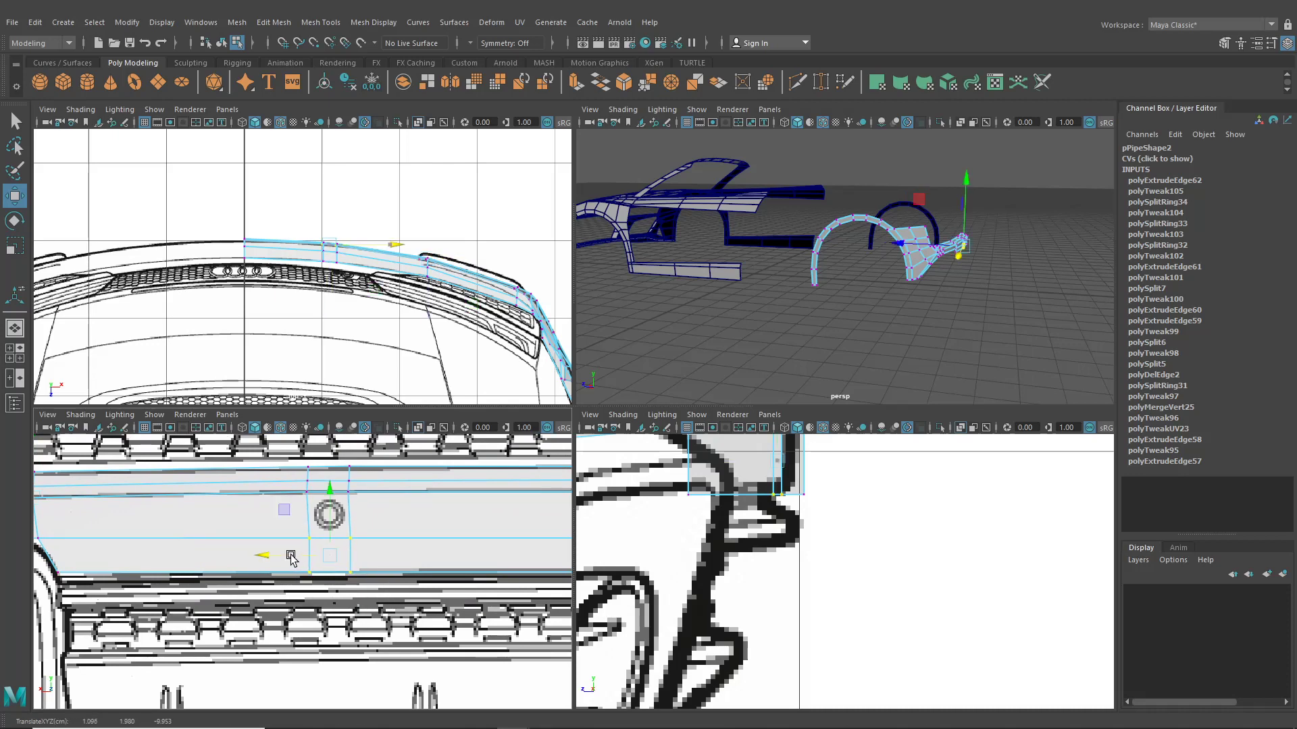
pyautogui.moveTo(290, 467); pyautogui.dragTo(377, 514)
pyautogui.moveTo(276, 480); pyautogui.dragTo(278, 480)
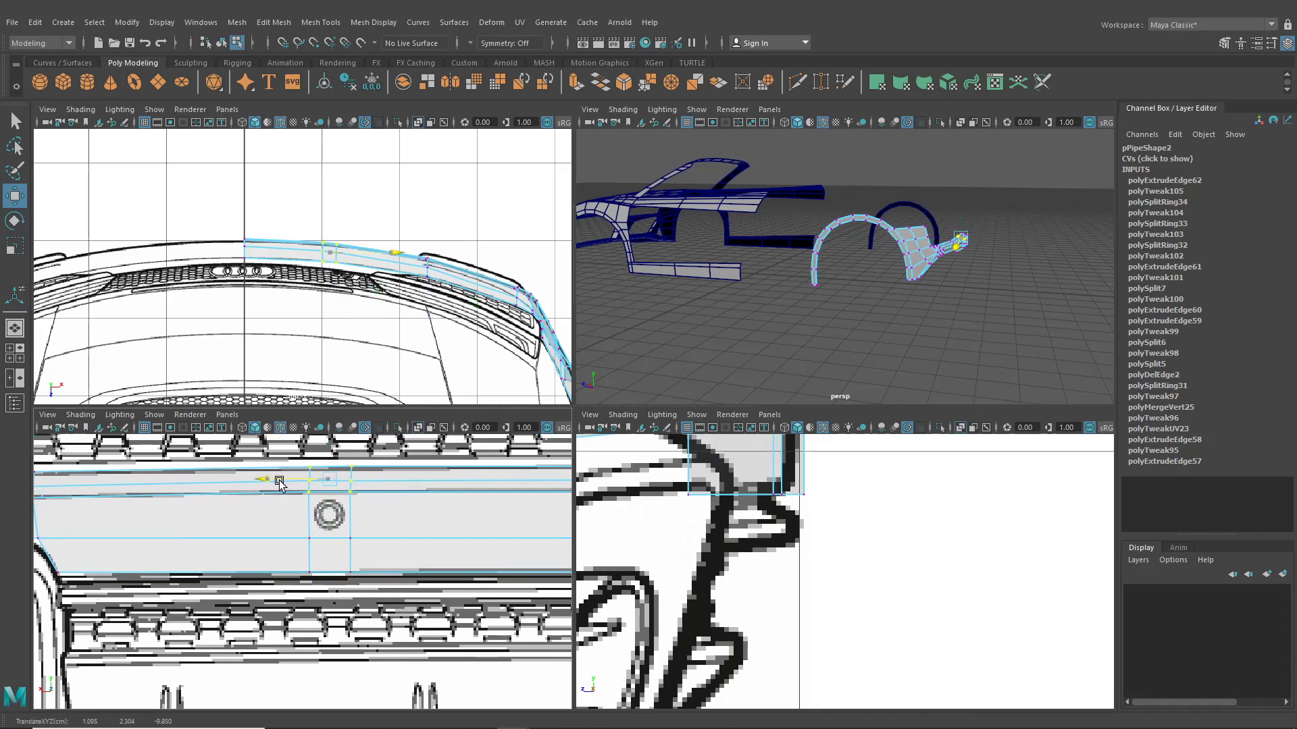
pyautogui.keyDown('alt'); pyautogui.moveTo(434, 536); pyautogui.dragTo(327, 527, button='middle'); pyautogui.keyUp('alt')
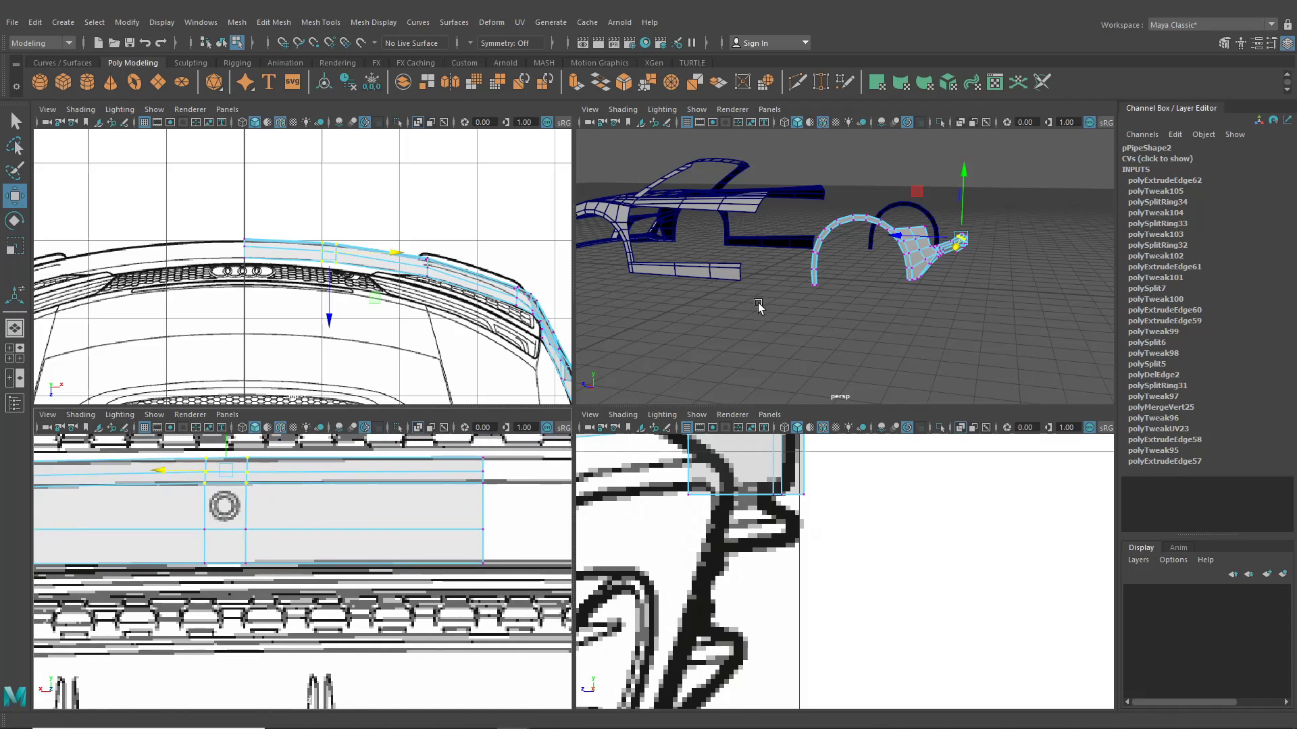
# Step: Leave component mode and deselect the bumper, maximize the perspective view, and put the bumper mesh back into vertex editing
pyautogui.click(222, 43)
pyautogui.click(621, 299)
pyautogui.scroll(-5, 838, 344)
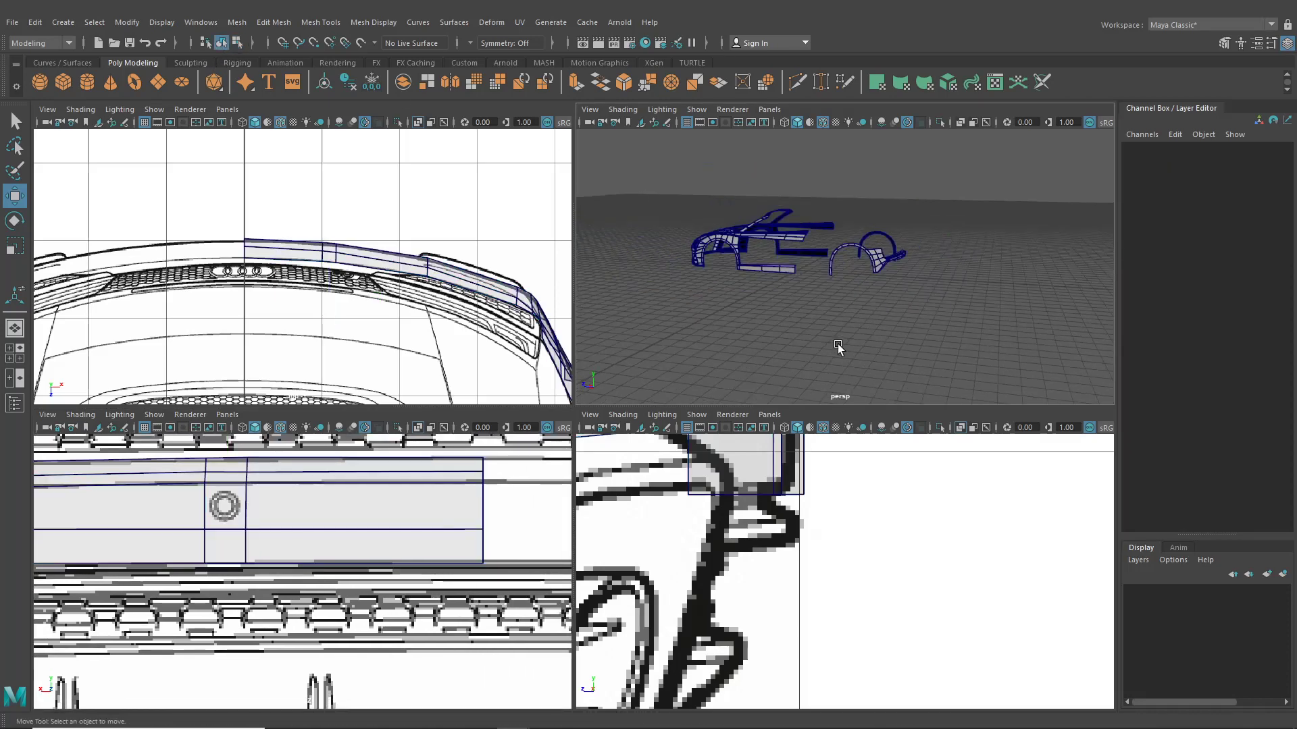
pyautogui.keyDown('alt'); pyautogui.moveTo(838, 343); pyautogui.dragTo(537, 367); pyautogui.keyUp('alt')
pyautogui.press('space')
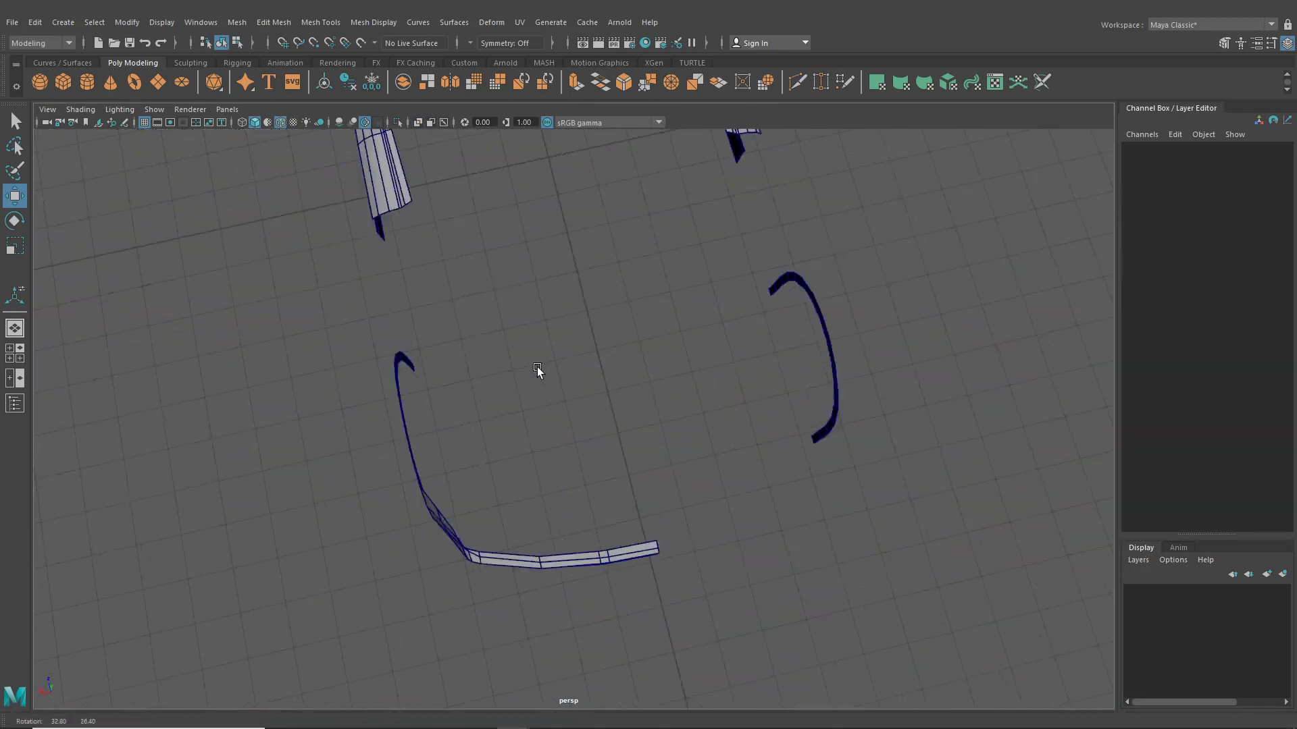
pyautogui.keyDown('alt'); pyautogui.moveTo(537, 367); pyautogui.dragTo(586, 237, button='middle'); pyautogui.keyUp('alt')
pyautogui.keyDown('alt'); pyautogui.moveTo(586, 237); pyautogui.dragTo(584, 307); pyautogui.keyUp('alt')
pyautogui.click(555, 306)
pyautogui.moveTo(553, 304); pyautogui.dragTo(492, 305, button='right')
# Step: Select the middle vertex column of the corner panel behind the wheel arch and move it outward along X to round the bumper
pyautogui.keyDown('alt'); pyautogui.moveTo(531, 338); pyautogui.dragTo(457, 250); pyautogui.keyUp('alt')
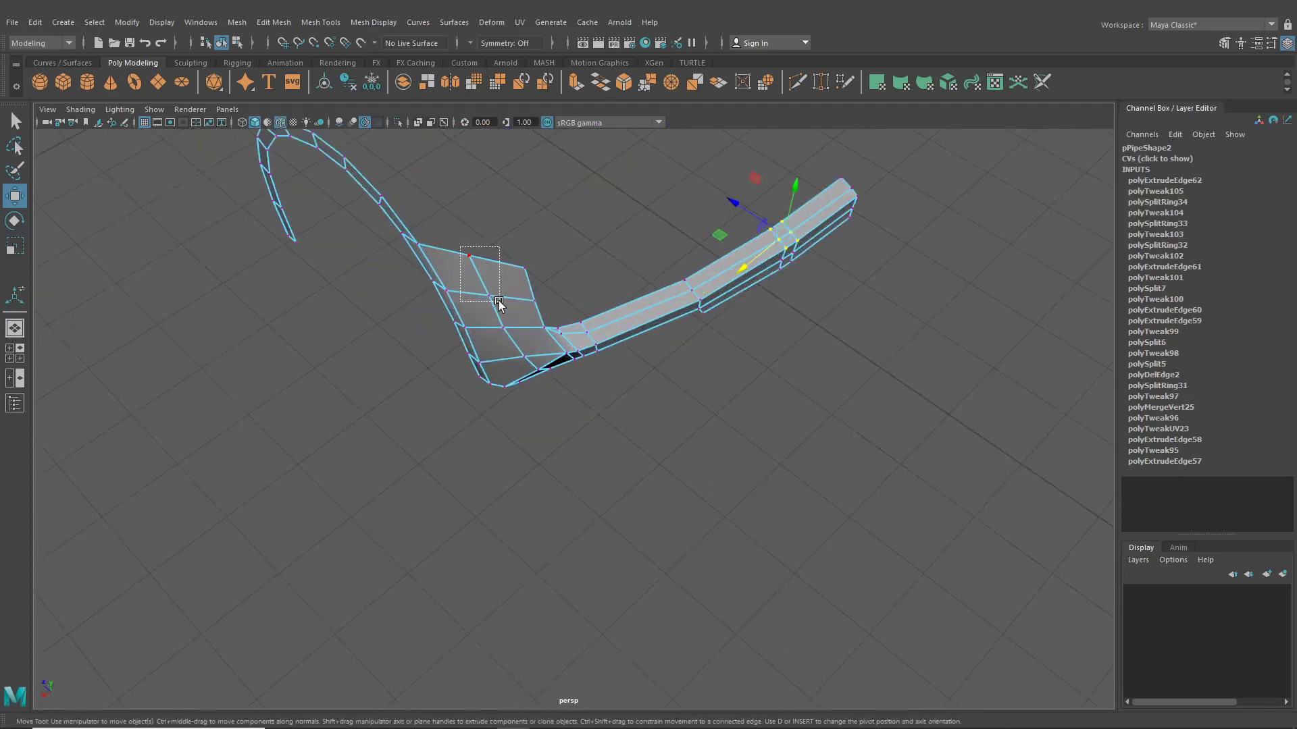
pyautogui.moveTo(498, 303); pyautogui.dragTo(500, 304)
pyautogui.keyDown('alt'); pyautogui.moveTo(521, 350); pyautogui.dragTo(720, 451); pyautogui.keyUp('alt')
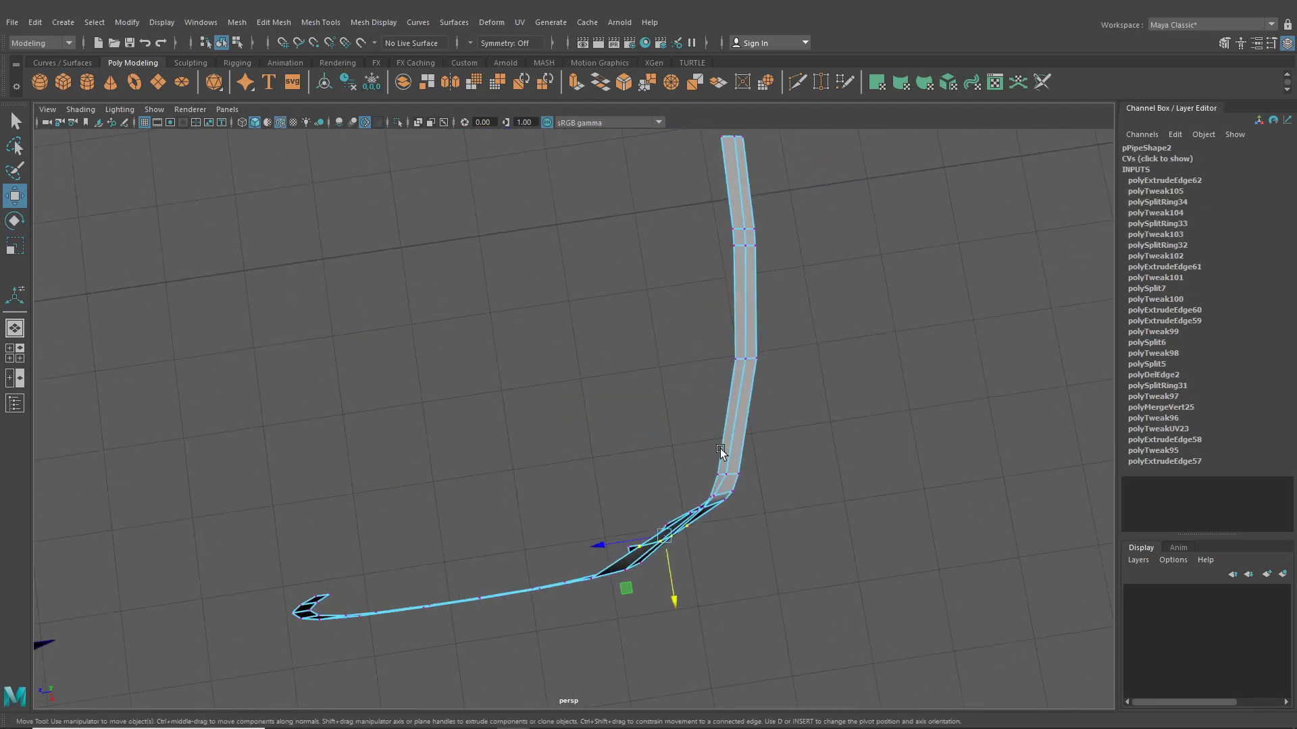
pyautogui.press('f')
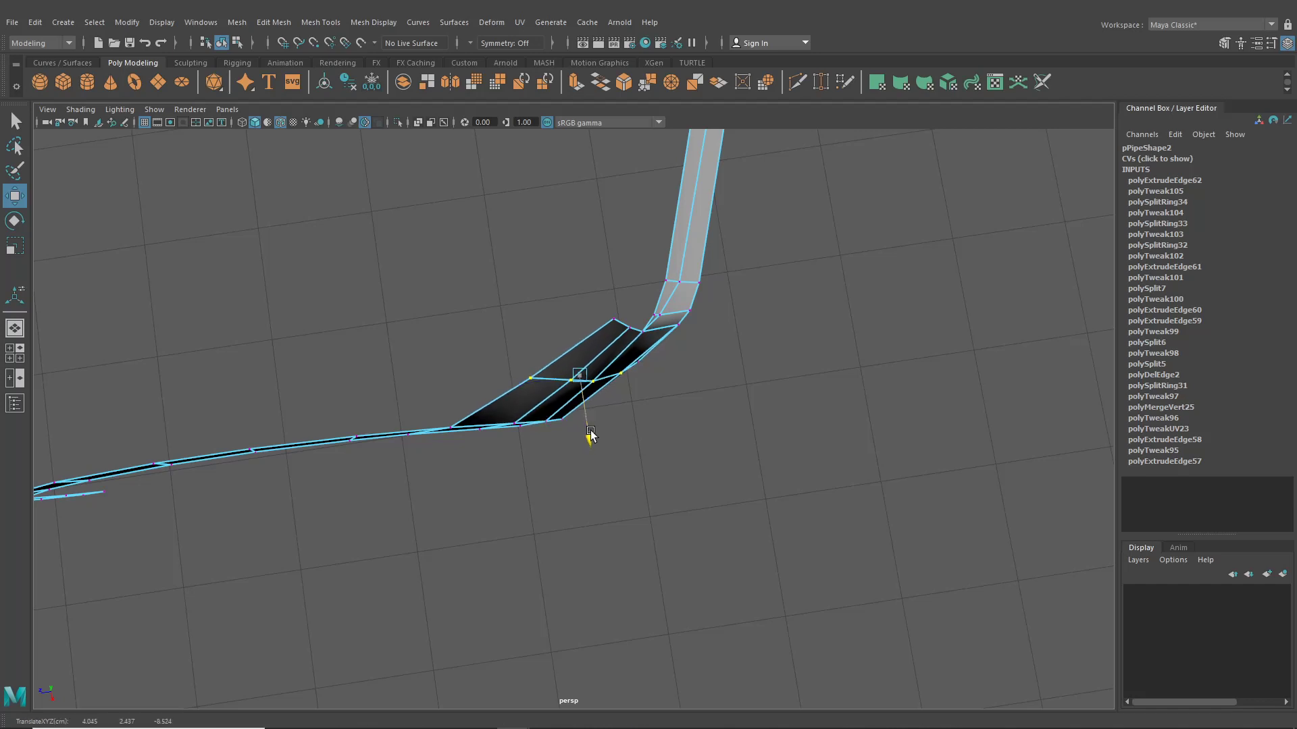
pyautogui.moveTo(590, 439)
pyautogui.keyDown('alt'); pyautogui.mouseDown()
pyautogui.moveTo(640, 463)
pyautogui.moveTo(537, 432)
pyautogui.moveTo(598, 415)
pyautogui.mouseUp(); pyautogui.keyUp('alt')
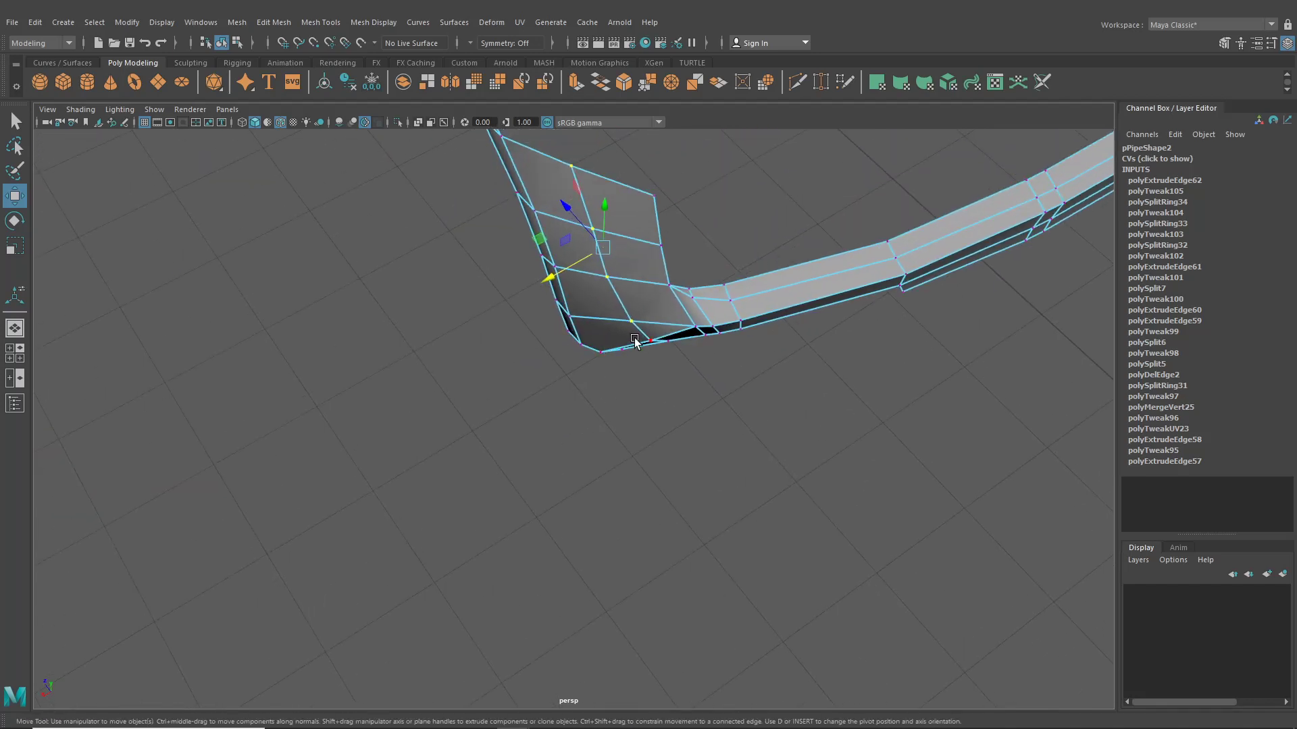
pyautogui.keyDown('alt'); pyautogui.moveTo(635, 341); pyautogui.dragTo(533, 365); pyautogui.keyUp('alt')
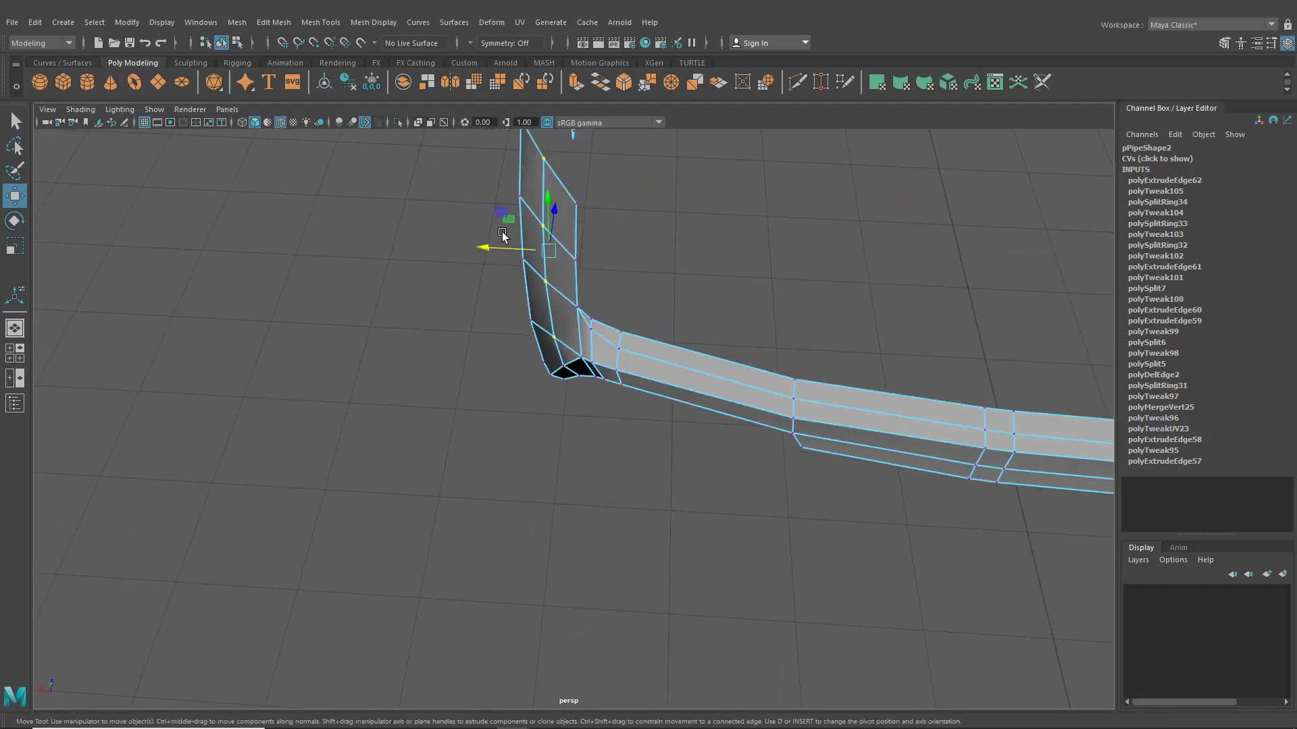
pyautogui.moveTo(495, 248); pyautogui.dragTo(494, 247)
pyautogui.click(450, 268)
# Step: Examine the bumper corner and wheel arch against the top-view blueprint in the four-view layout
pyautogui.scroll(-4, 489, 328)
pyautogui.keyDown('alt'); pyautogui.moveTo(489, 328); pyautogui.dragTo(501, 297); pyautogui.keyUp('alt')
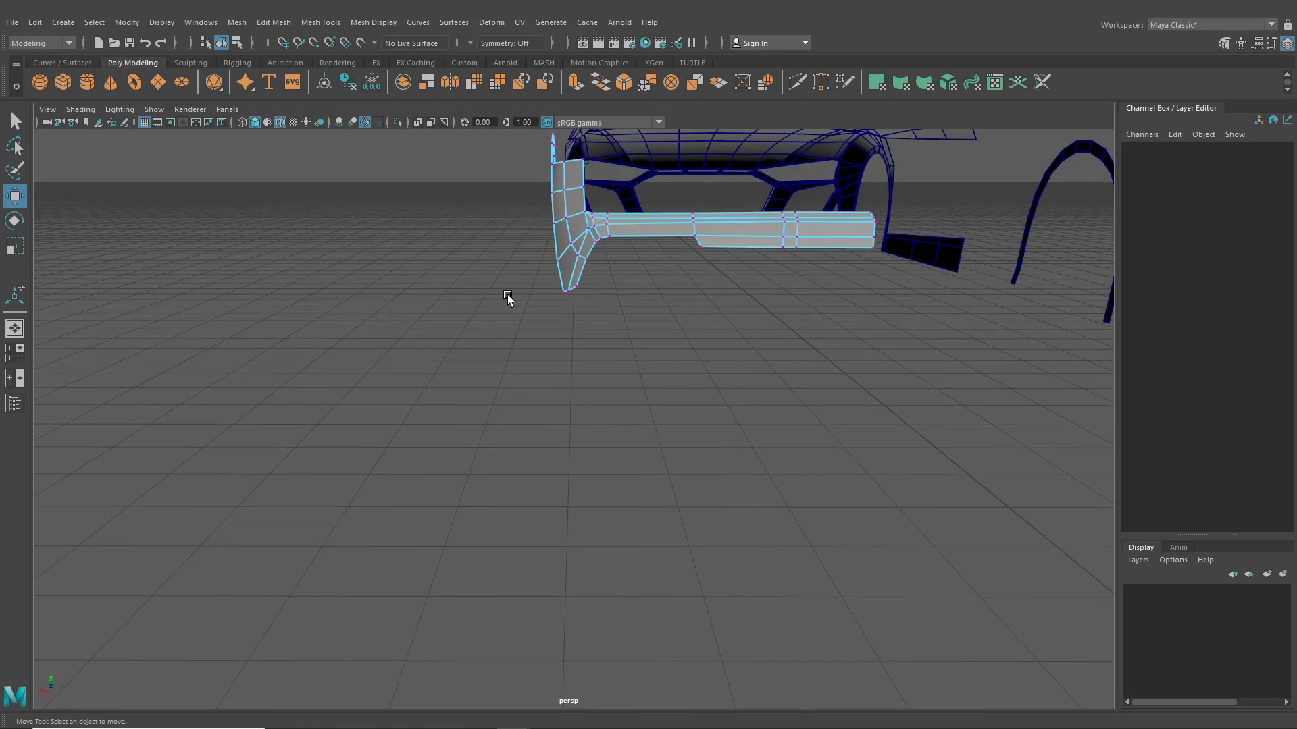
pyautogui.click(14, 353)
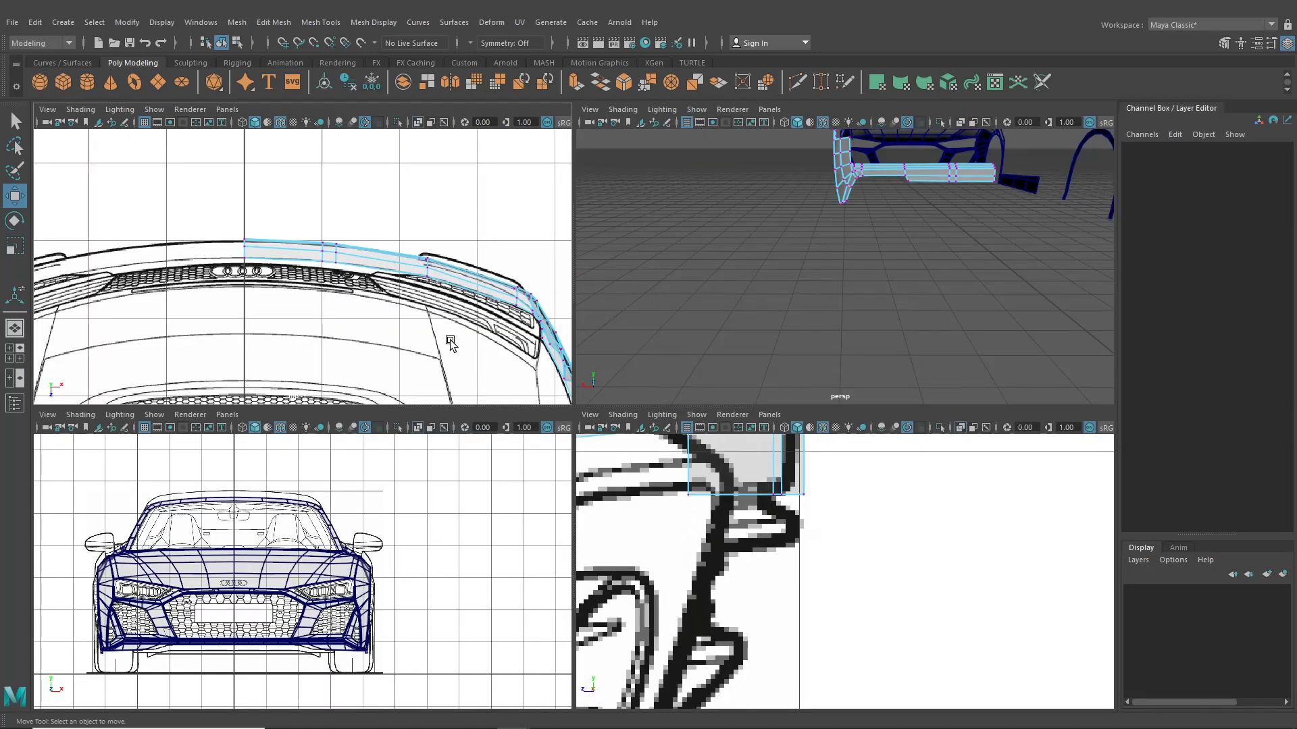
pyautogui.keyDown('alt'); pyautogui.moveTo(451, 343); pyautogui.dragTo(386, 238, button='middle'); pyautogui.keyUp('alt')
pyautogui.scroll(6, 503, 341)
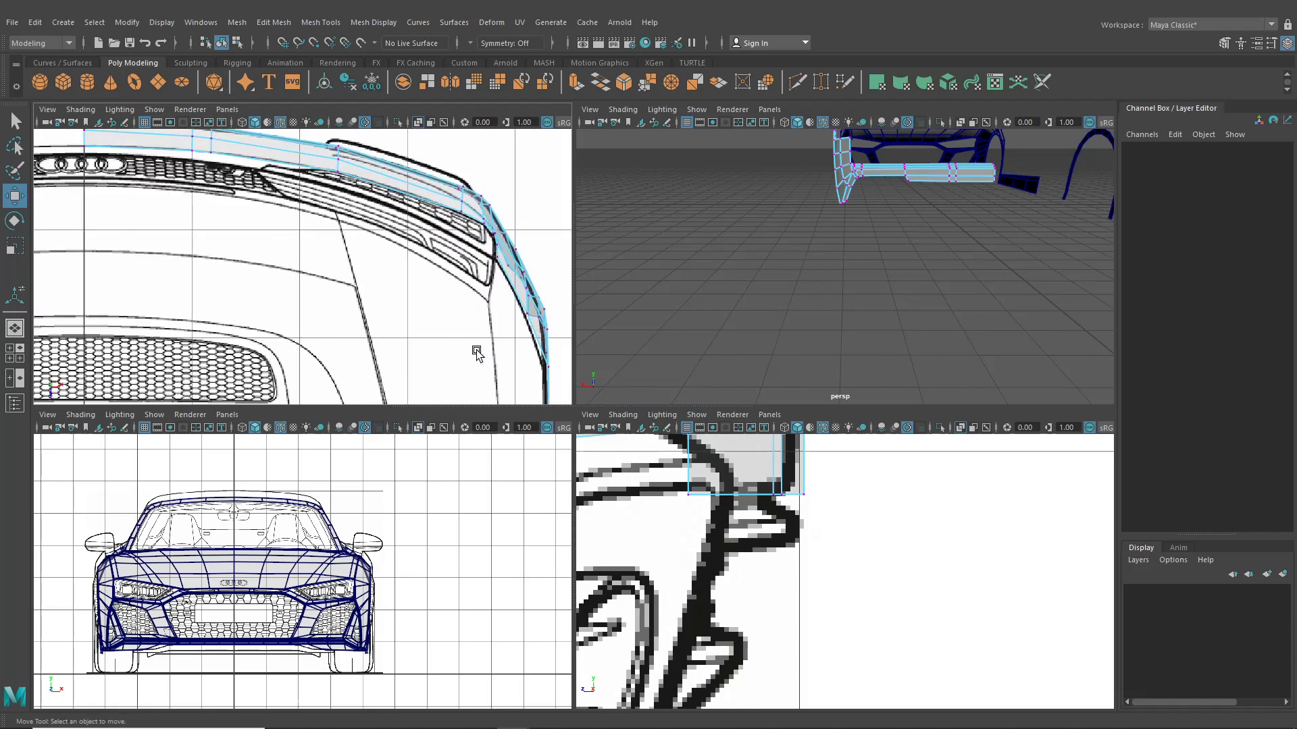
pyautogui.keyDown('alt'); pyautogui.moveTo(479, 366); pyautogui.dragTo(385, 247, button='middle'); pyautogui.keyUp('alt')
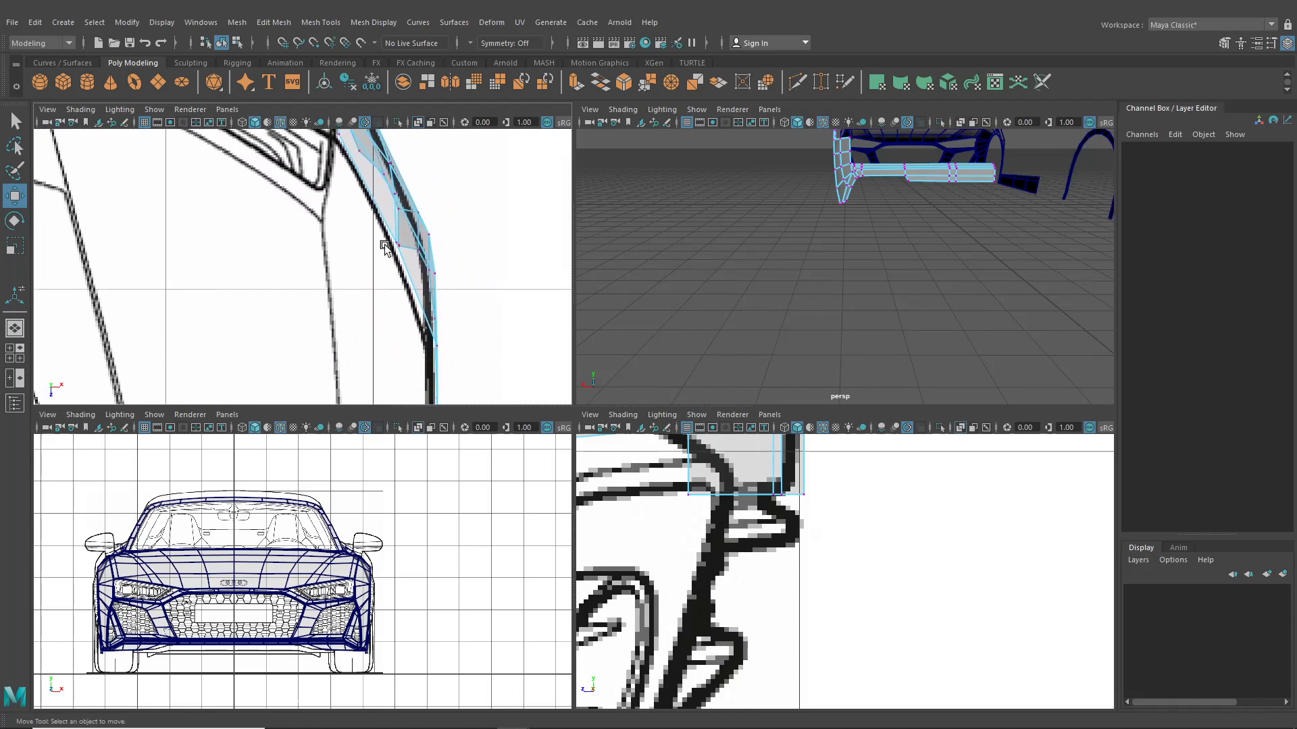
pyautogui.keyDown('alt'); pyautogui.moveTo(452, 354); pyautogui.dragTo(424, 237, button='middle'); pyautogui.keyUp('alt')
pyautogui.scroll(-6, 452, 250)
pyautogui.scroll(5, 464, 345)
pyautogui.scroll(5, 437, 365)
pyautogui.scroll(-10, 458, 347)
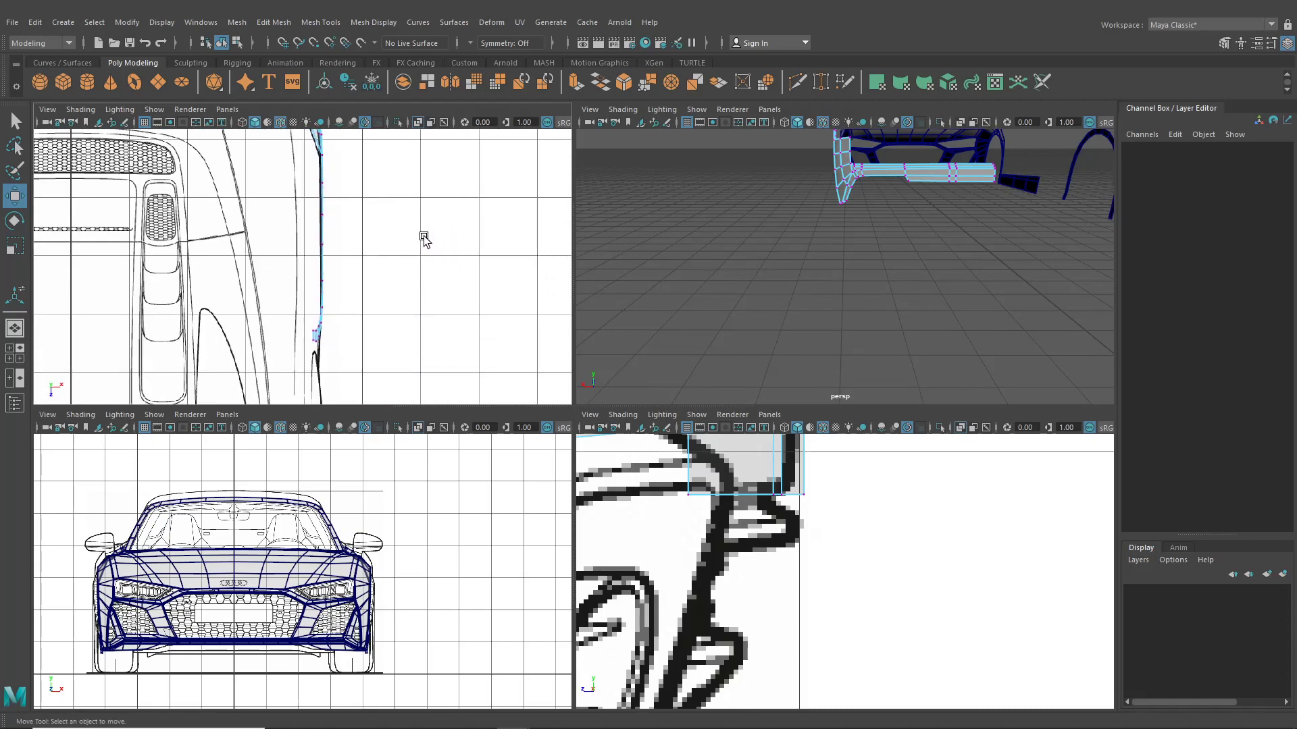
pyautogui.scroll(2, 424, 237)
pyautogui.keyDown('alt'); pyautogui.moveTo(382, 305); pyautogui.dragTo(382, 324, button='middle'); pyautogui.keyUp('alt')
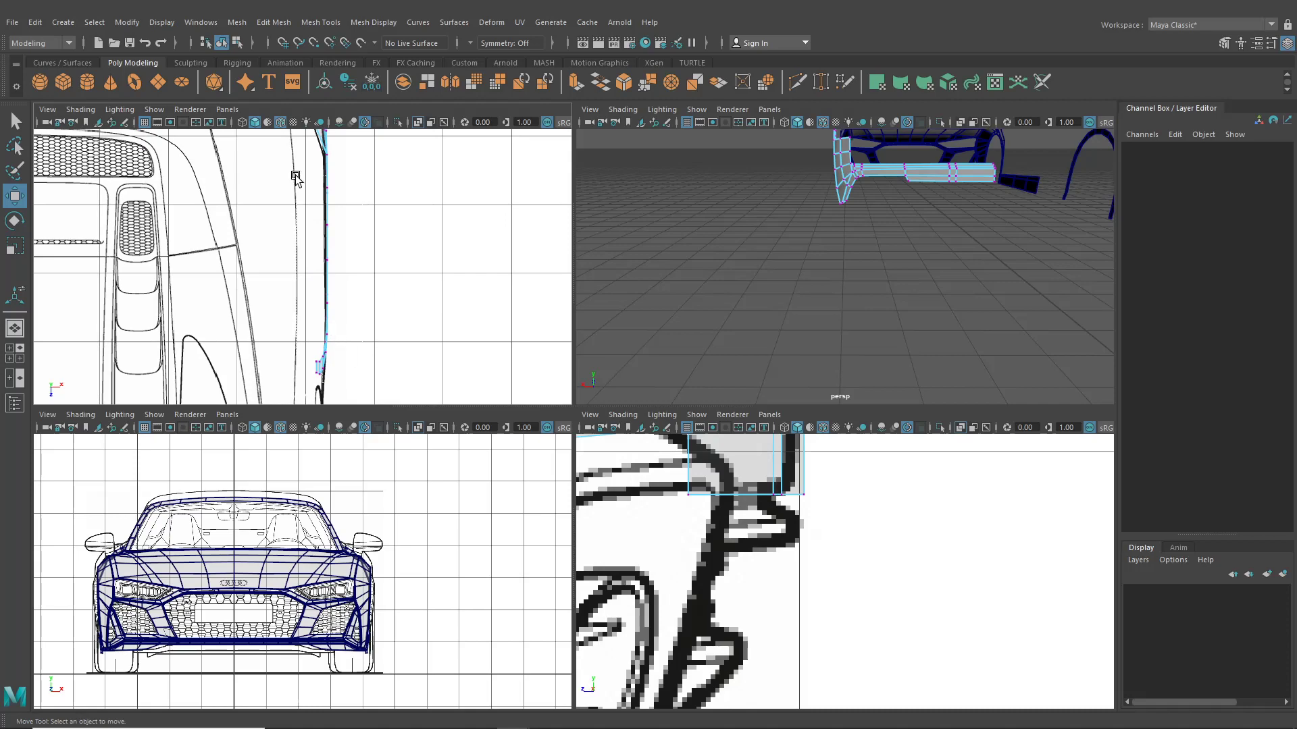
# Step: Enter component mode, select the vertices along the wheel arch's side in the top view, and clear the selection in the maximized perspective view
pyautogui.moveTo(295, 176); pyautogui.dragTo(295, 169)
pyautogui.keyDown('alt'); pyautogui.moveTo(297, 174); pyautogui.dragTo(402, 240, button='middle'); pyautogui.keyUp('alt')
pyautogui.scroll(5, 325, 282)
pyautogui.click(235, 42)
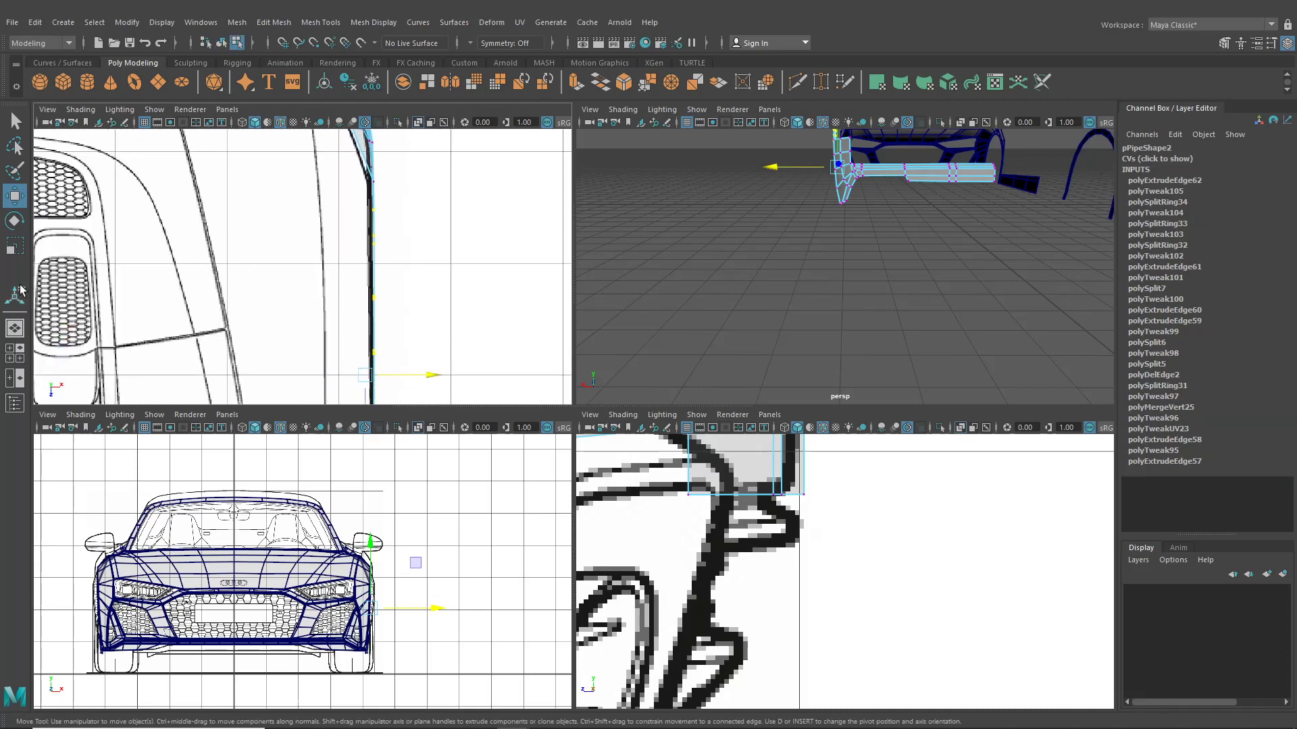
pyautogui.press('space')
pyautogui.click(609, 391)
pyautogui.keyDown('alt'); pyautogui.moveTo(609, 392); pyautogui.dragTo(714, 379); pyautogui.keyUp('alt')
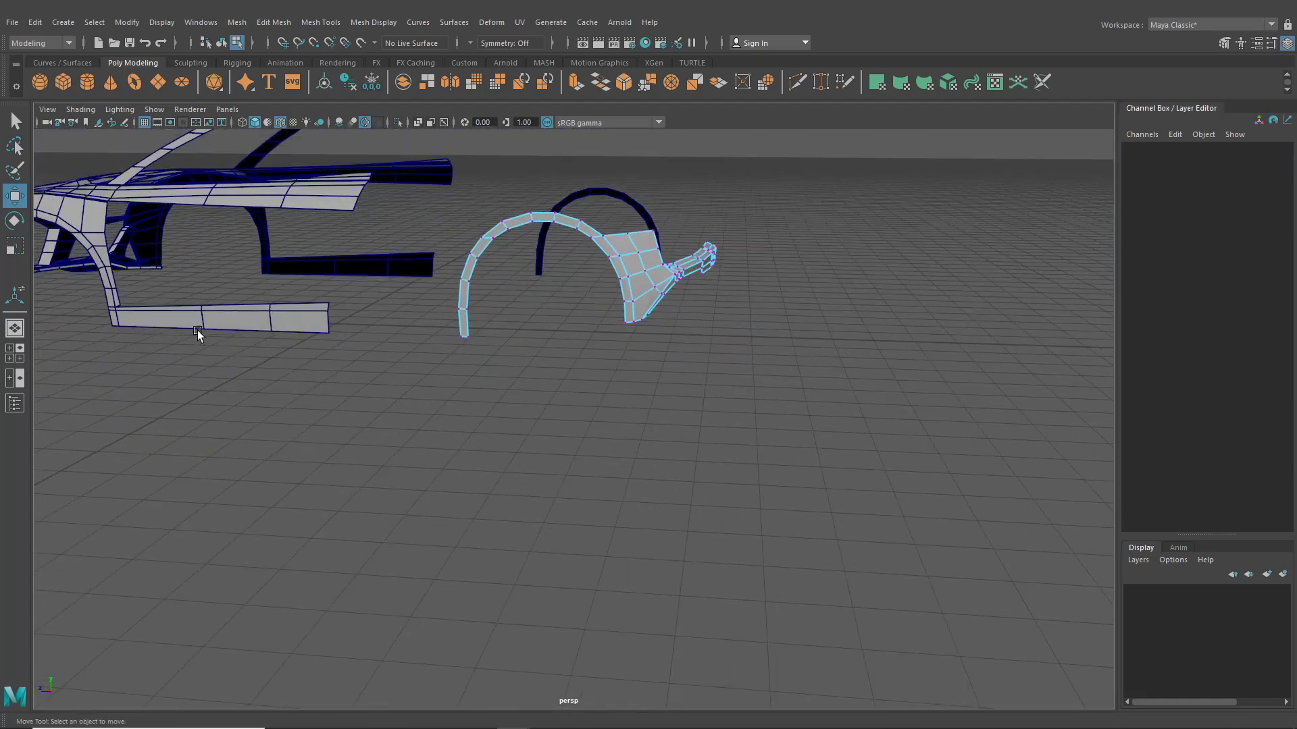
# Step: Restore the four-view layout and switch the front-view panel to the orthographic rear view of the car
pyautogui.click(14, 352)
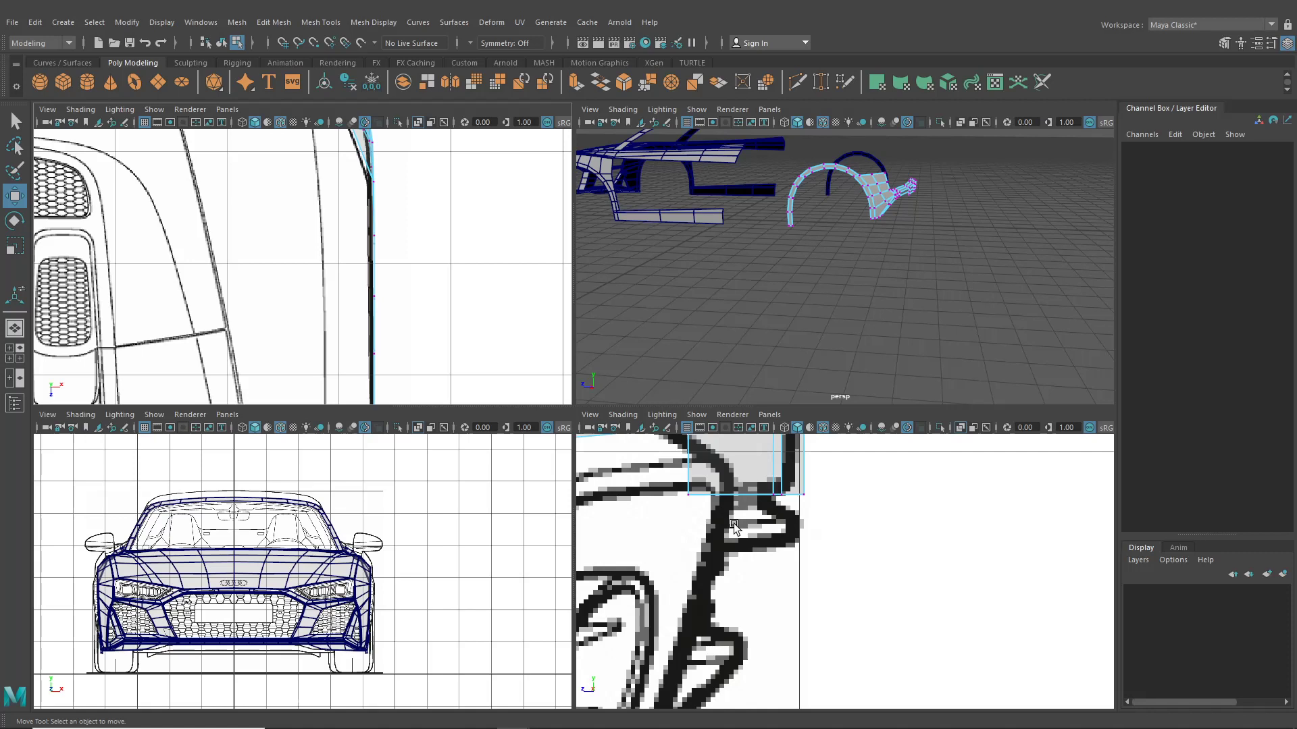
pyautogui.click(227, 415)
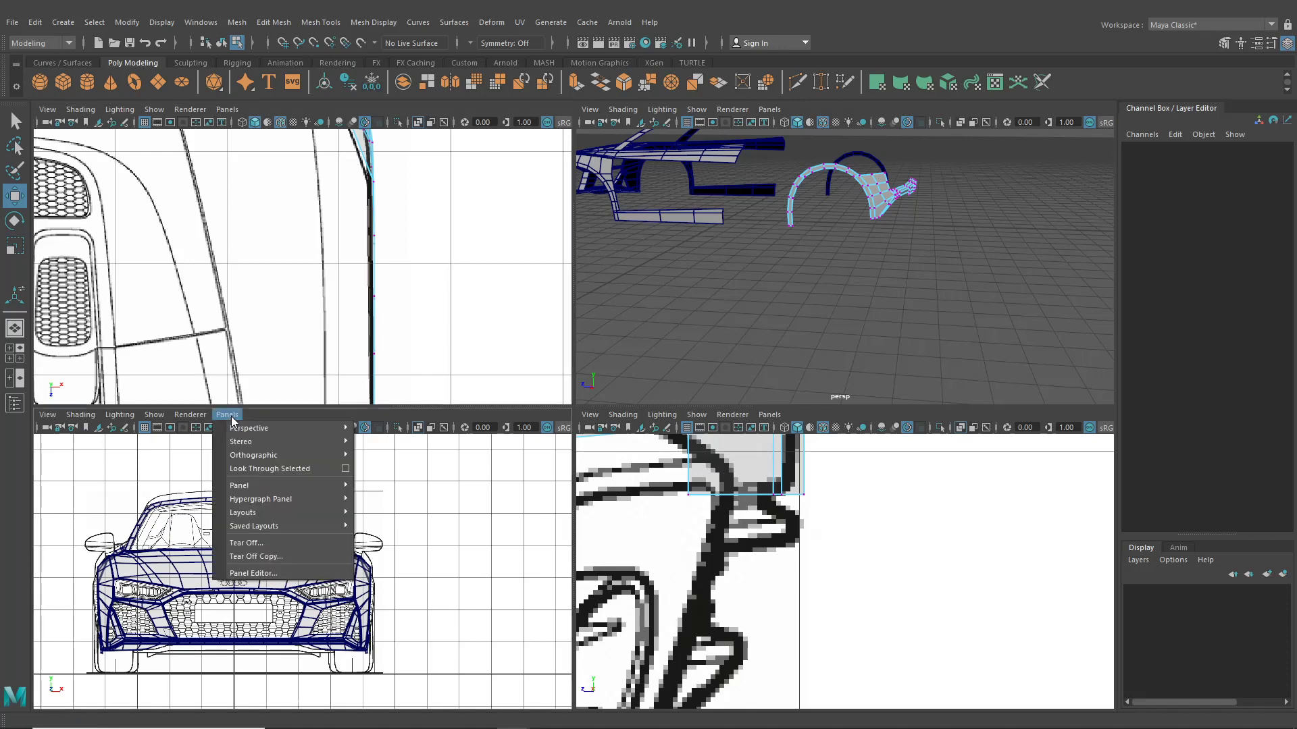
pyautogui.moveTo(274, 456)
pyautogui.click(368, 456)
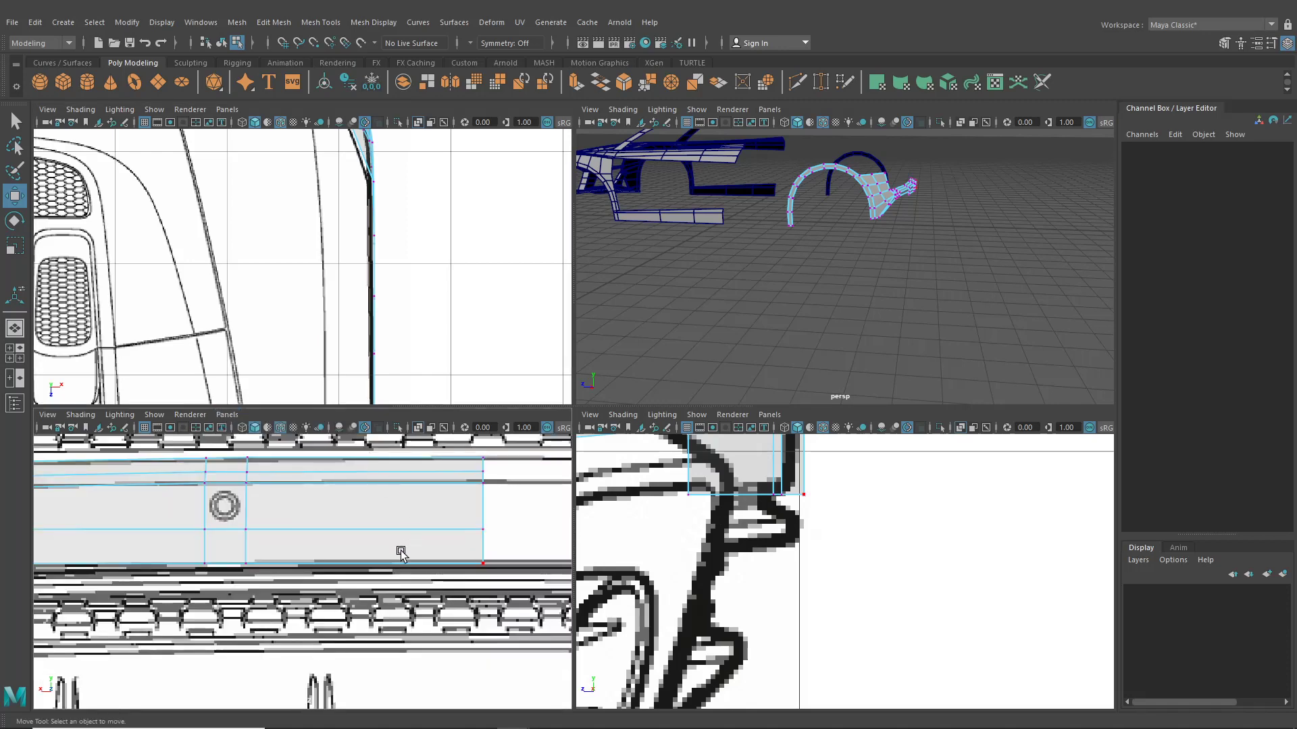
# Step: Examine the exhaust housing, lower grille and diffuser on the rear blueprint below the modelled bumper strip
pyautogui.scroll(-8, 400, 552)
pyautogui.keyDown('alt'); pyautogui.moveTo(385, 564); pyautogui.dragTo(428, 547, button='middle'); pyautogui.keyUp('alt')
pyautogui.scroll(6, 428, 547)
pyautogui.keyDown('alt'); pyautogui.moveTo(182, 535); pyautogui.dragTo(407, 589, button='middle'); pyautogui.keyUp('alt')
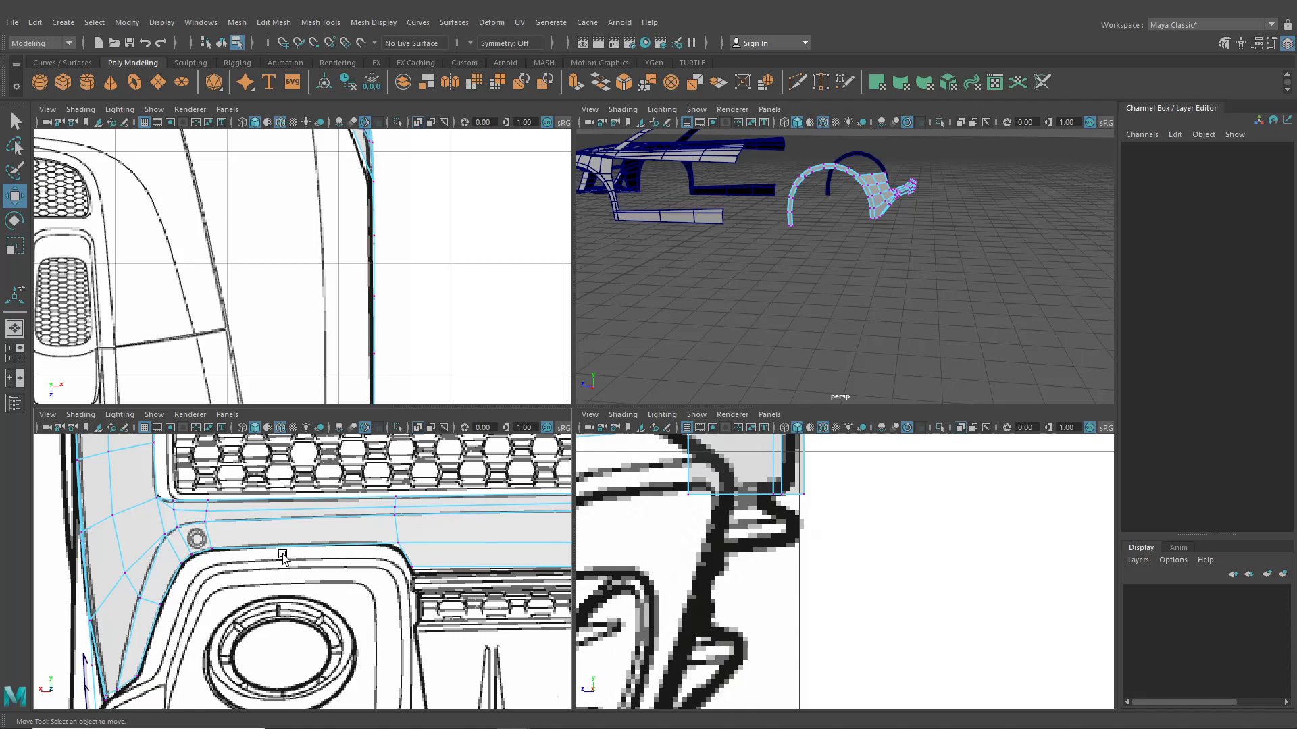
pyautogui.keyDown('alt'); pyautogui.moveTo(307, 585); pyautogui.dragTo(262, 503, button='middle'); pyautogui.keyUp('alt')
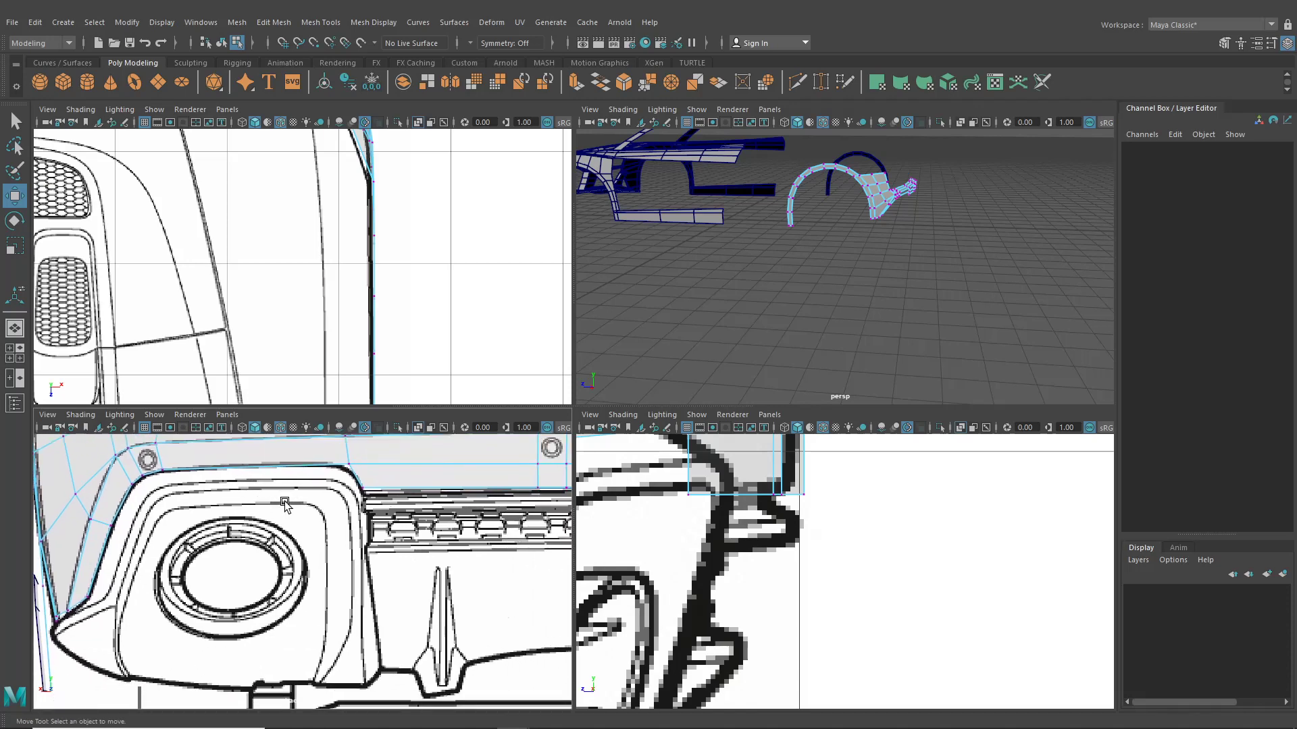
pyautogui.scroll(-4, 329, 491)
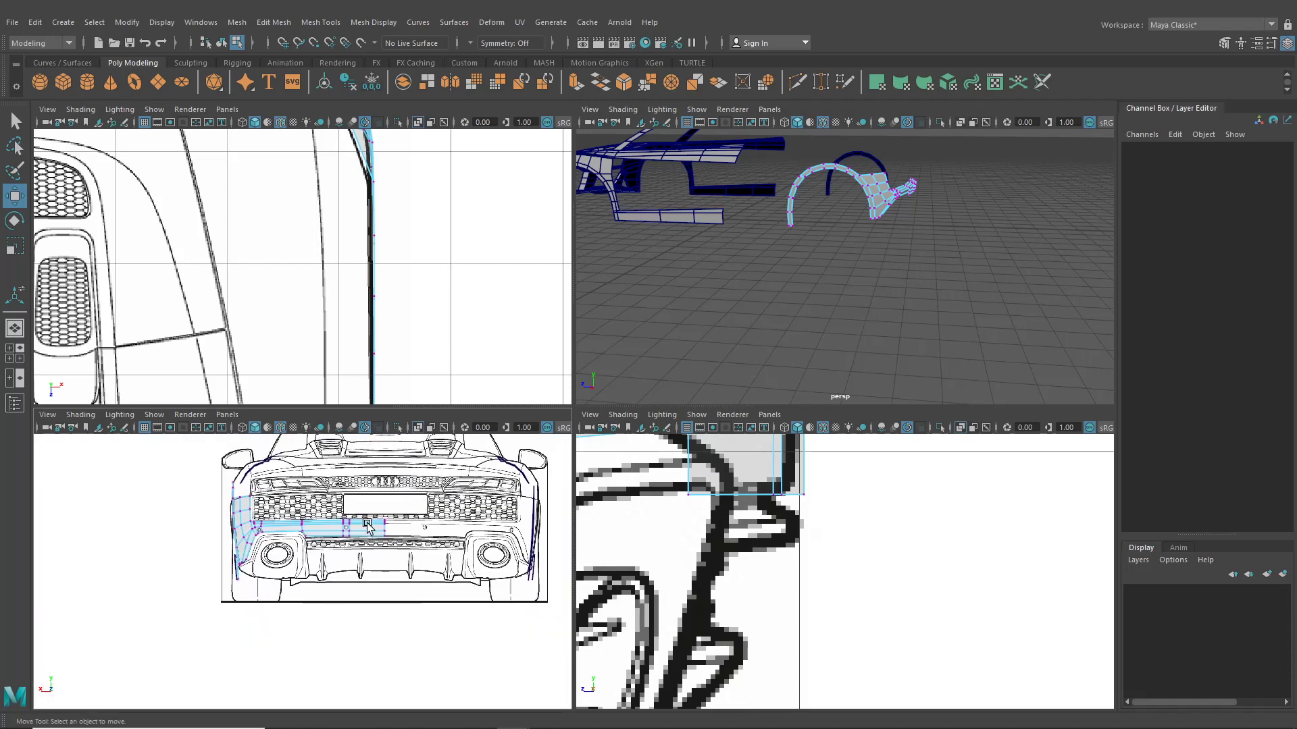
pyautogui.scroll(5, 368, 539)
pyautogui.scroll(3, 364, 538)
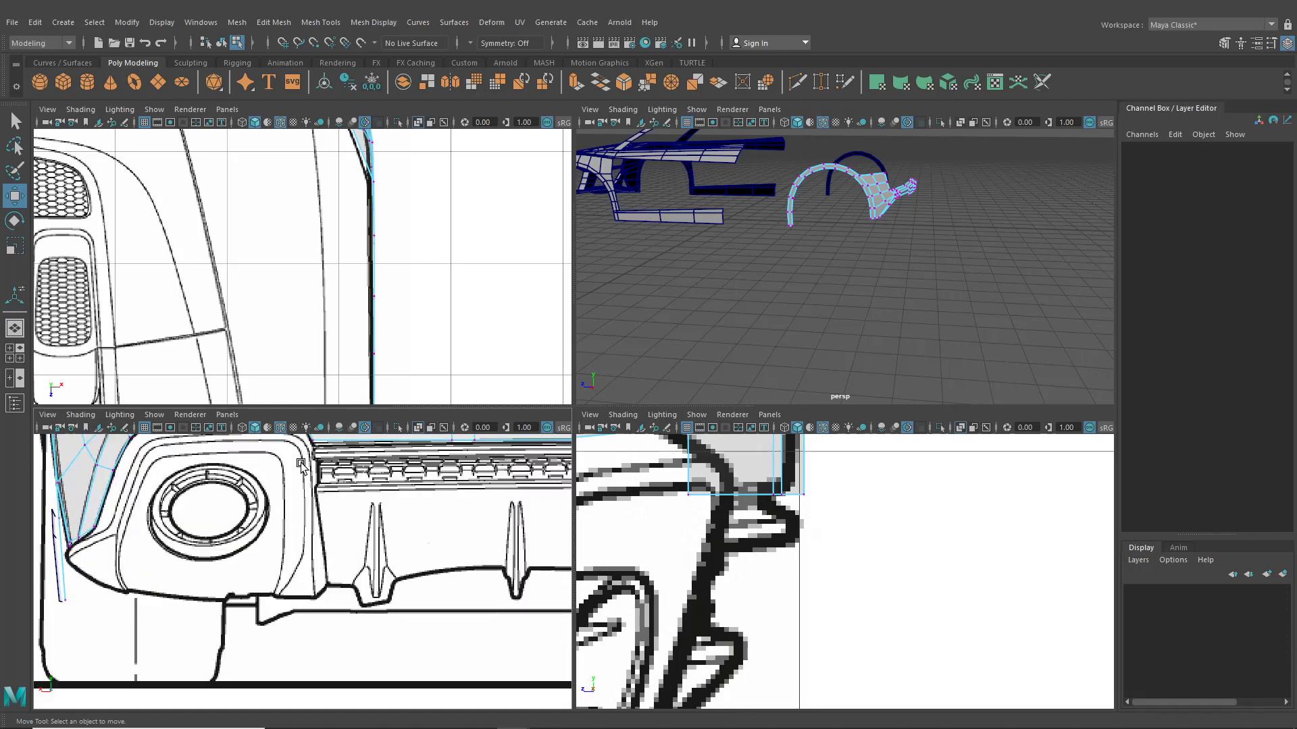
pyautogui.keyDown('alt'); pyautogui.moveTo(302, 464); pyautogui.dragTo(306, 497, button='middle'); pyautogui.keyUp('alt')
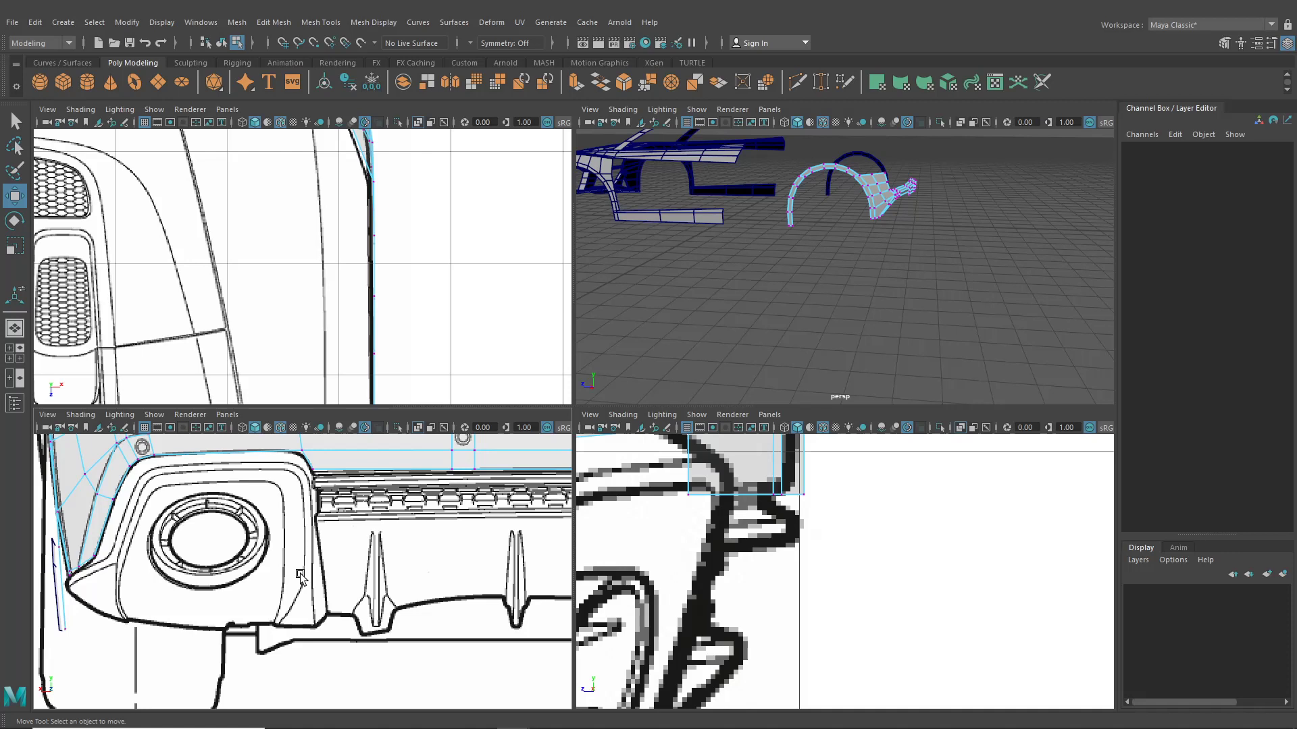
pyautogui.keyDown('alt'); pyautogui.moveTo(317, 590); pyautogui.dragTo(162, 565, button='middle'); pyautogui.keyUp('alt')
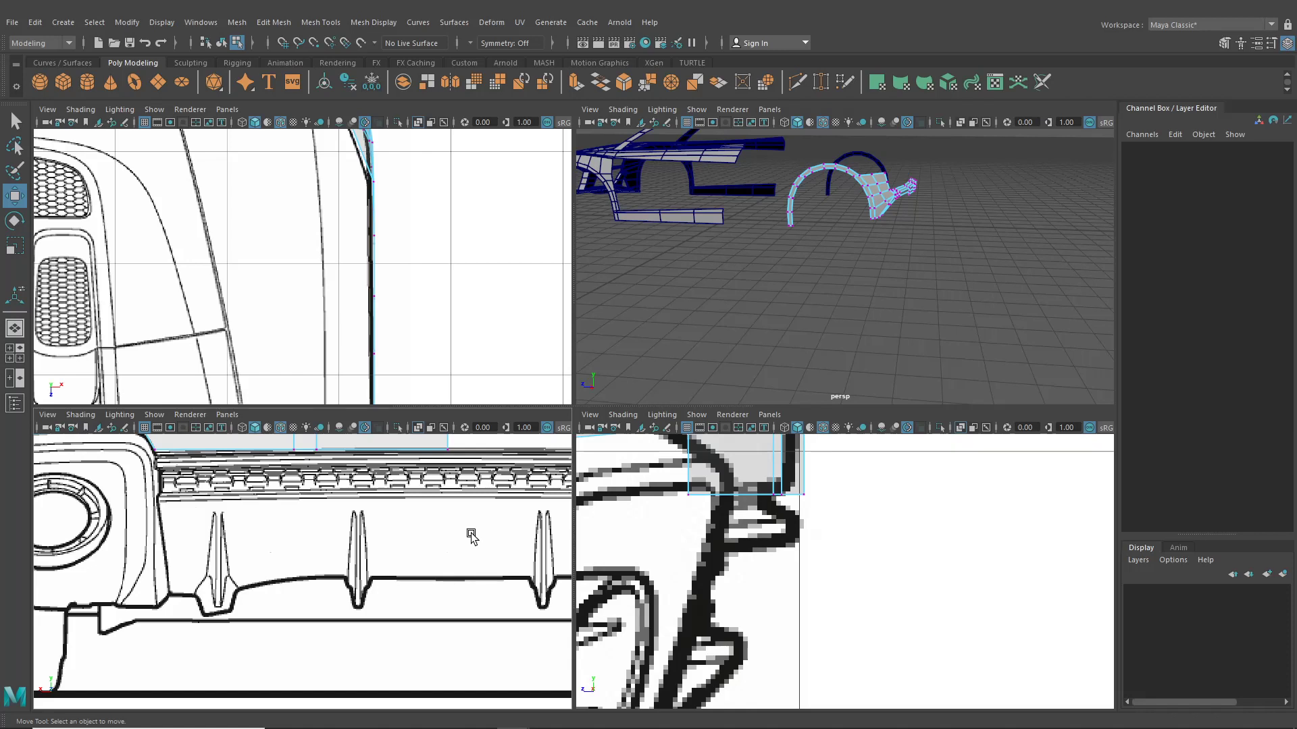
# Step: Save the scene
pyautogui.hotkey('ctrl', 's')
pyautogui.keyDown('alt'); pyautogui.moveTo(192, 562); pyautogui.dragTo(459, 572, button='middle'); pyautogui.keyUp('alt')
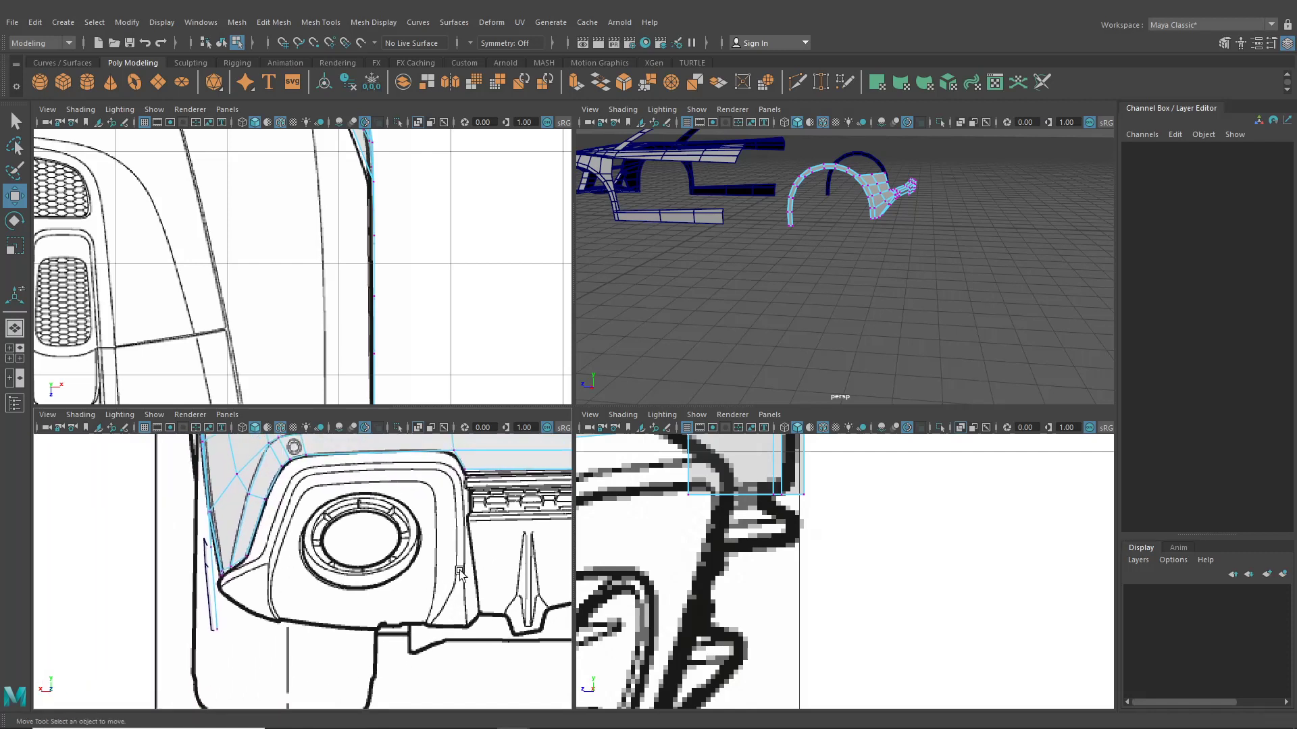
pyautogui.keyDown('alt'); pyautogui.moveTo(370, 542); pyautogui.dragTo(361, 577, button='middle'); pyautogui.keyUp('alt')
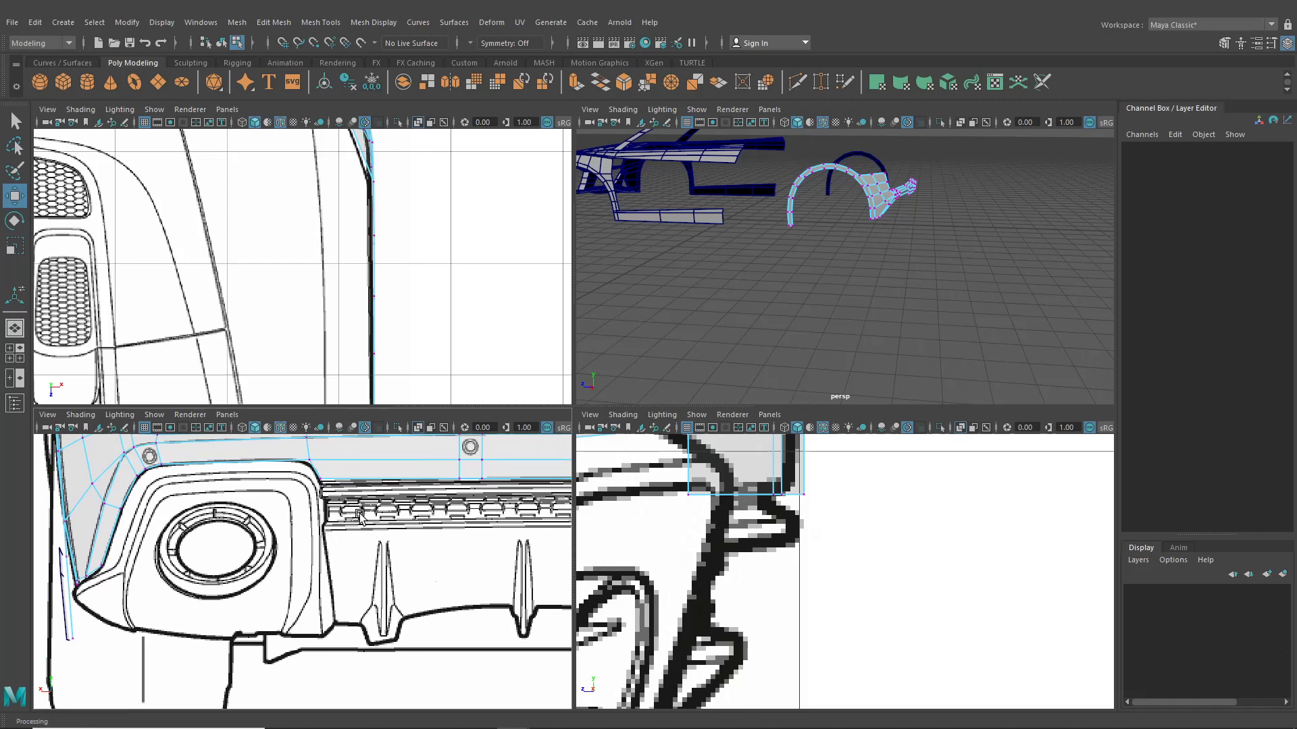
pyautogui.keyDown('alt'); pyautogui.moveTo(360, 516); pyautogui.dragTo(396, 559, button='middle'); pyautogui.keyUp('alt')
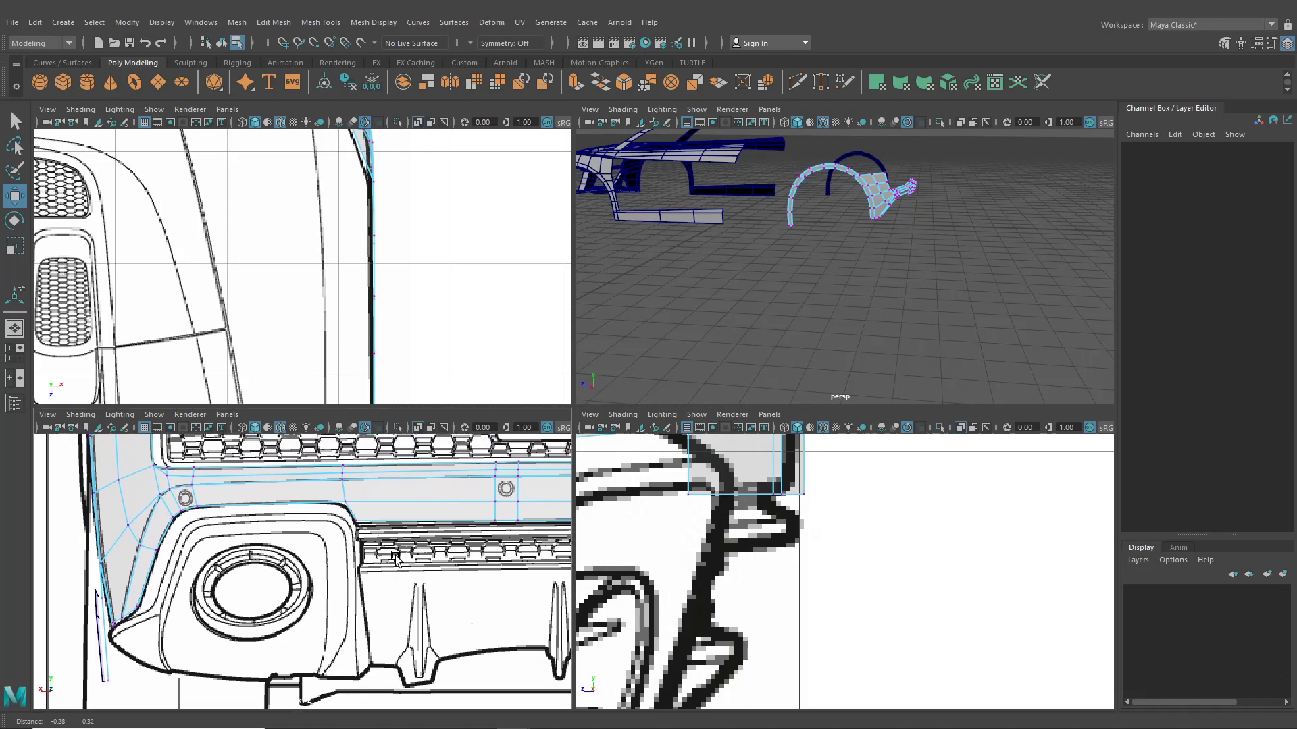
# Step: Switch the bumper mesh to edge mode and select the chain of border edges along its underside, following the exhaust housing from the outer tip to the small step
pyautogui.keyDown('alt'); pyautogui.moveTo(396, 557); pyautogui.dragTo(398, 558, button='middle'); pyautogui.keyUp('alt')
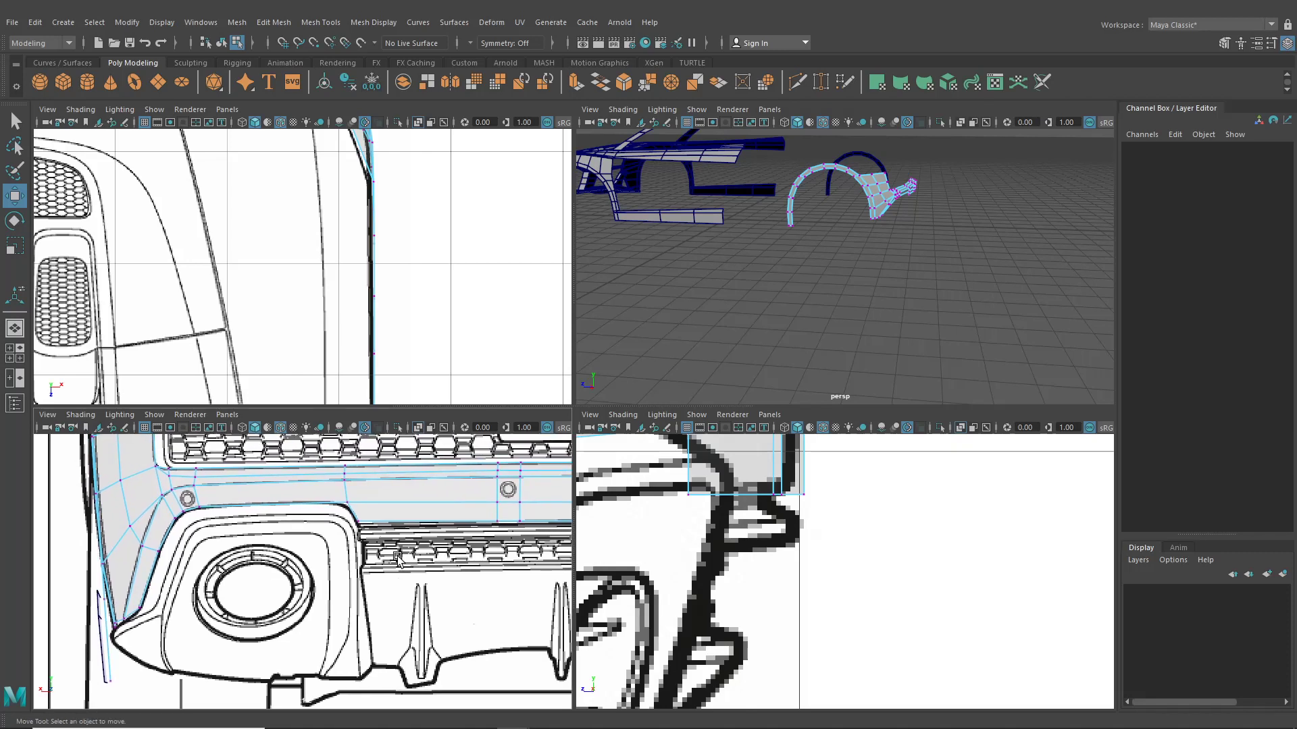
pyautogui.keyDown('alt'); pyautogui.moveTo(351, 522); pyautogui.dragTo(367, 508, button='middle'); pyautogui.keyUp('alt')
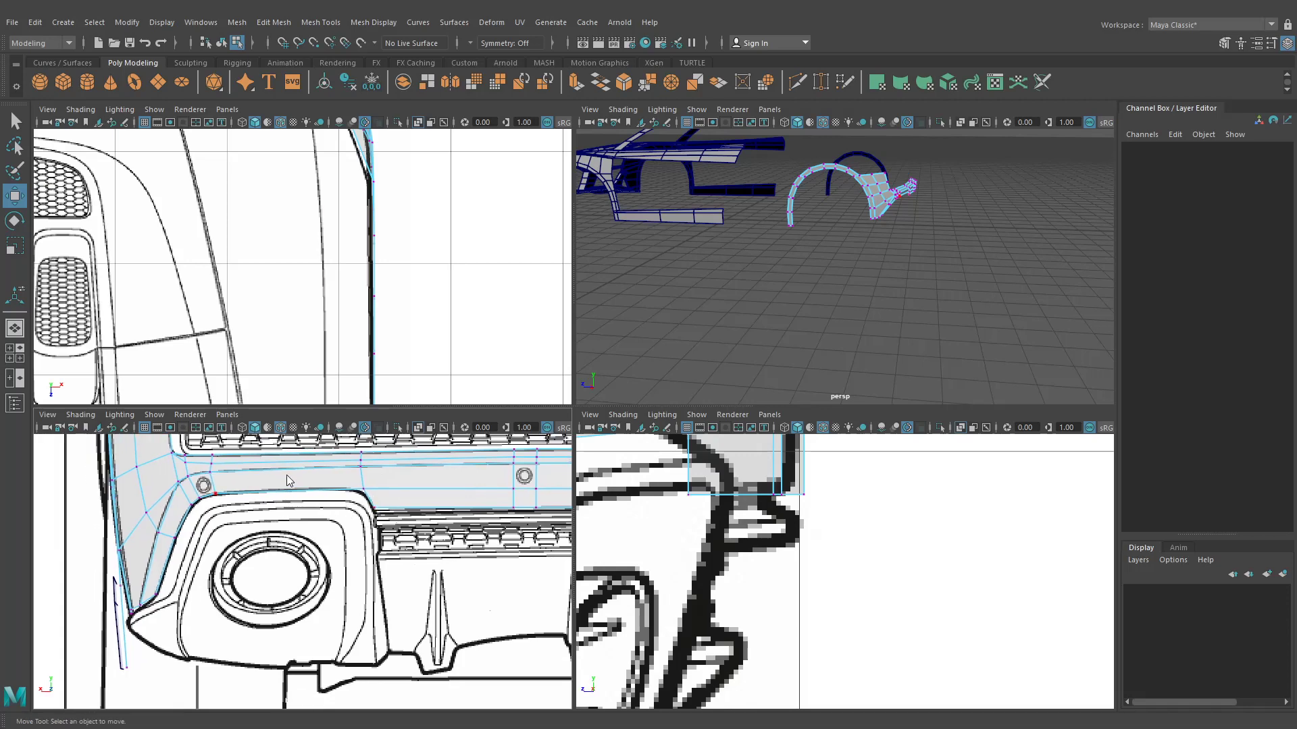
pyautogui.moveTo(286, 353); pyautogui.dragTo(290, 301, button='right')
pyautogui.keyDown('alt'); pyautogui.moveTo(729, 263); pyautogui.dragTo(787, 292); pyautogui.keyUp('alt')
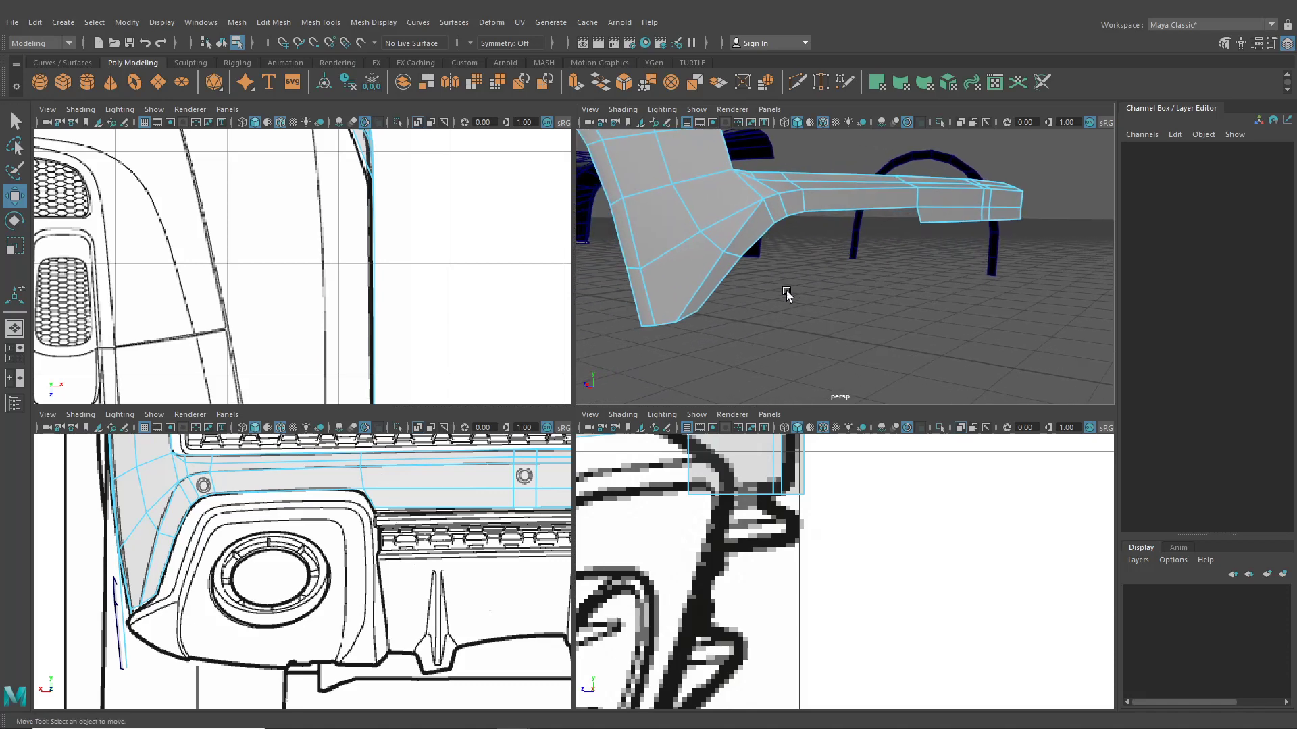
pyautogui.click(725, 291)
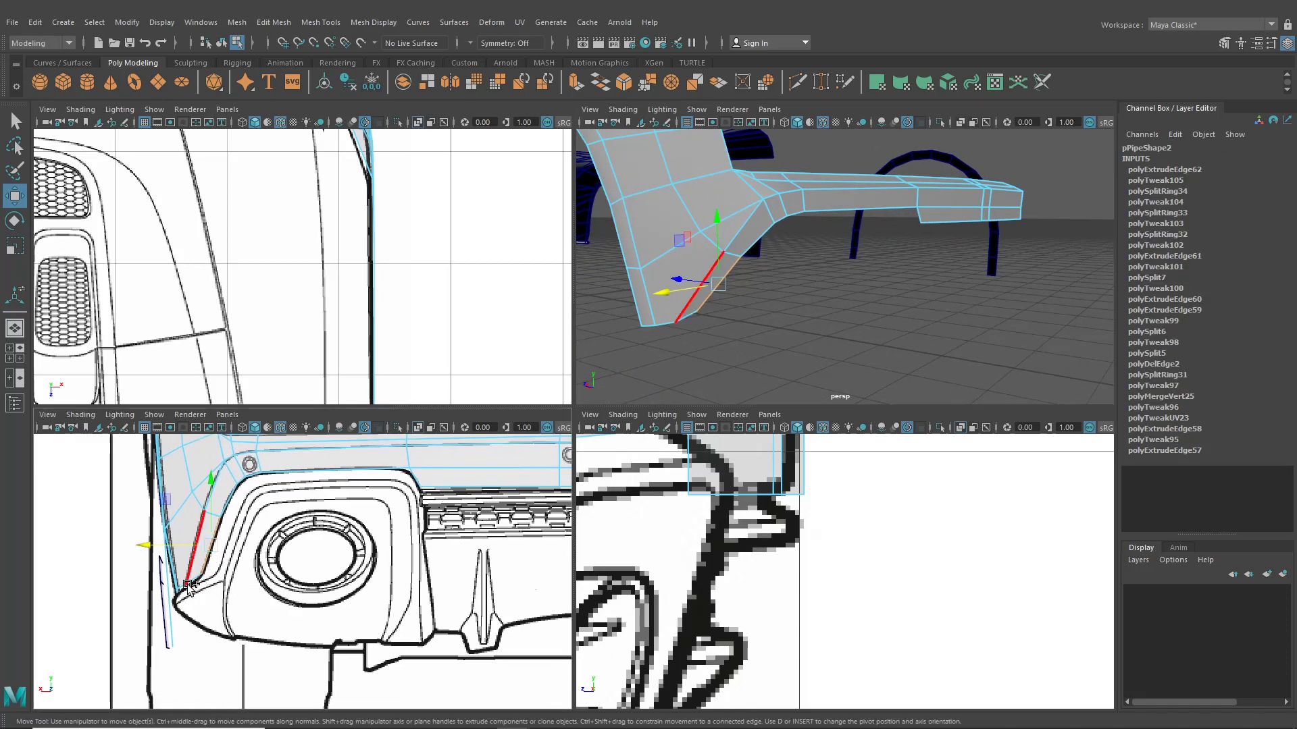
pyautogui.click(650, 326)
pyautogui.keyDown('shift'); pyautogui.click(666, 324); pyautogui.keyUp('shift')
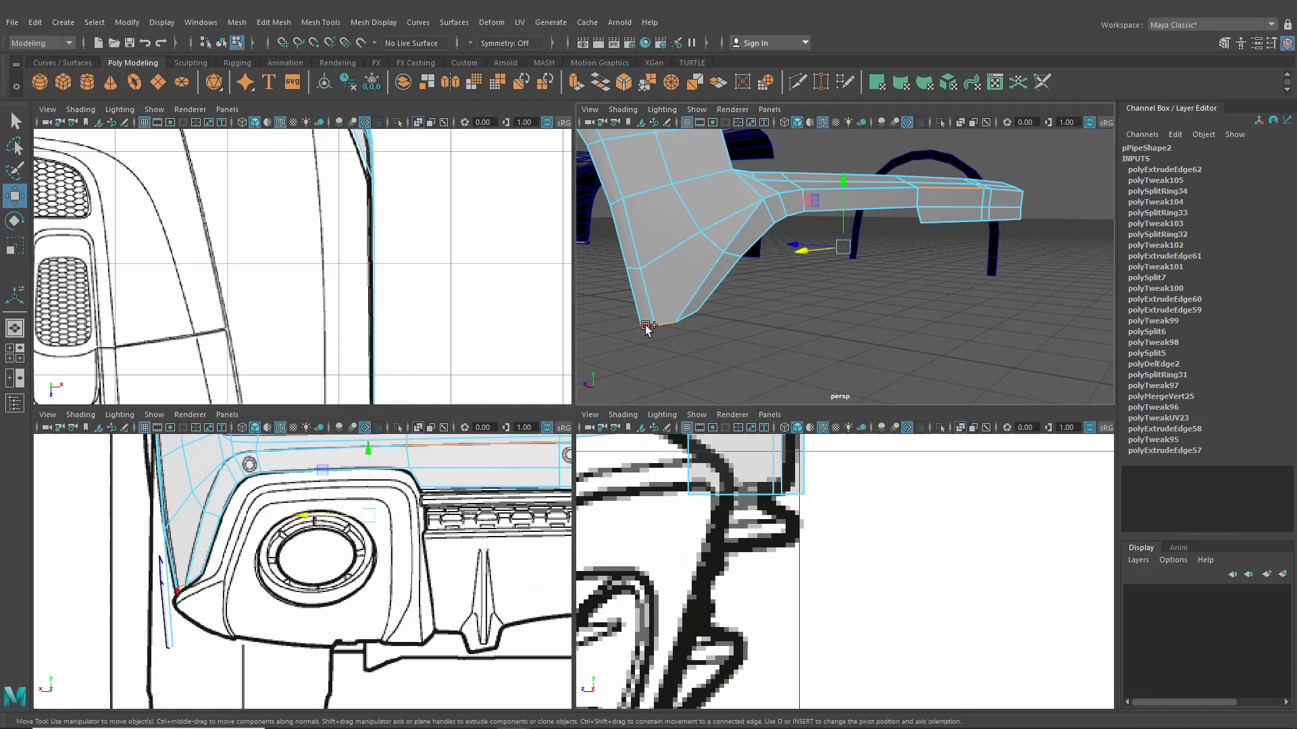
pyautogui.keyDown('shift'); pyautogui.click(645, 326); pyautogui.keyUp('shift')
pyautogui.keyDown('shift'); pyautogui.click(684, 316); pyautogui.keyUp('shift')
pyautogui.keyDown('shift'); pyautogui.click(707, 298); pyautogui.keyUp('shift')
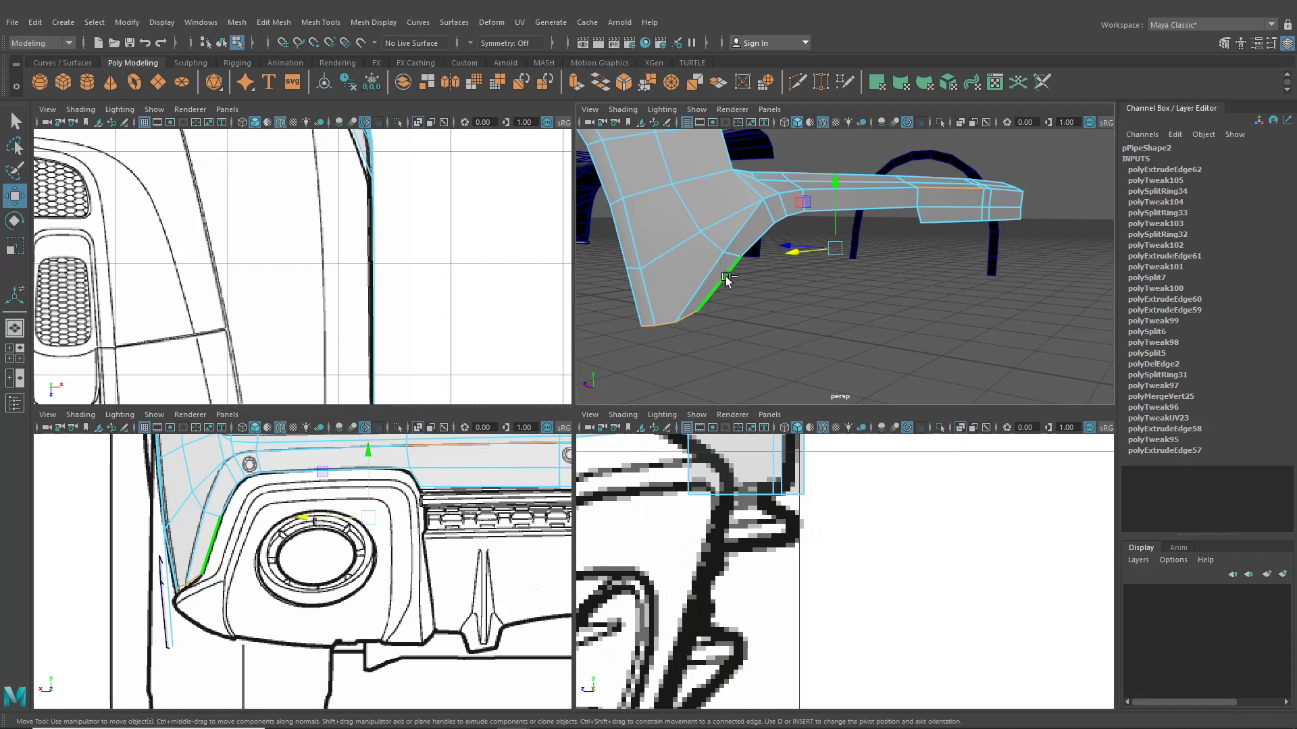
pyautogui.keyDown('shift'); pyautogui.click(749, 247); pyautogui.keyUp('shift')
pyautogui.keyDown('ctrl'); pyautogui.moveTo(926, 162); pyautogui.dragTo(1054, 228); pyautogui.keyUp('ctrl')
pyautogui.keyDown('shift'); pyautogui.click(786, 225); pyautogui.keyUp('shift')
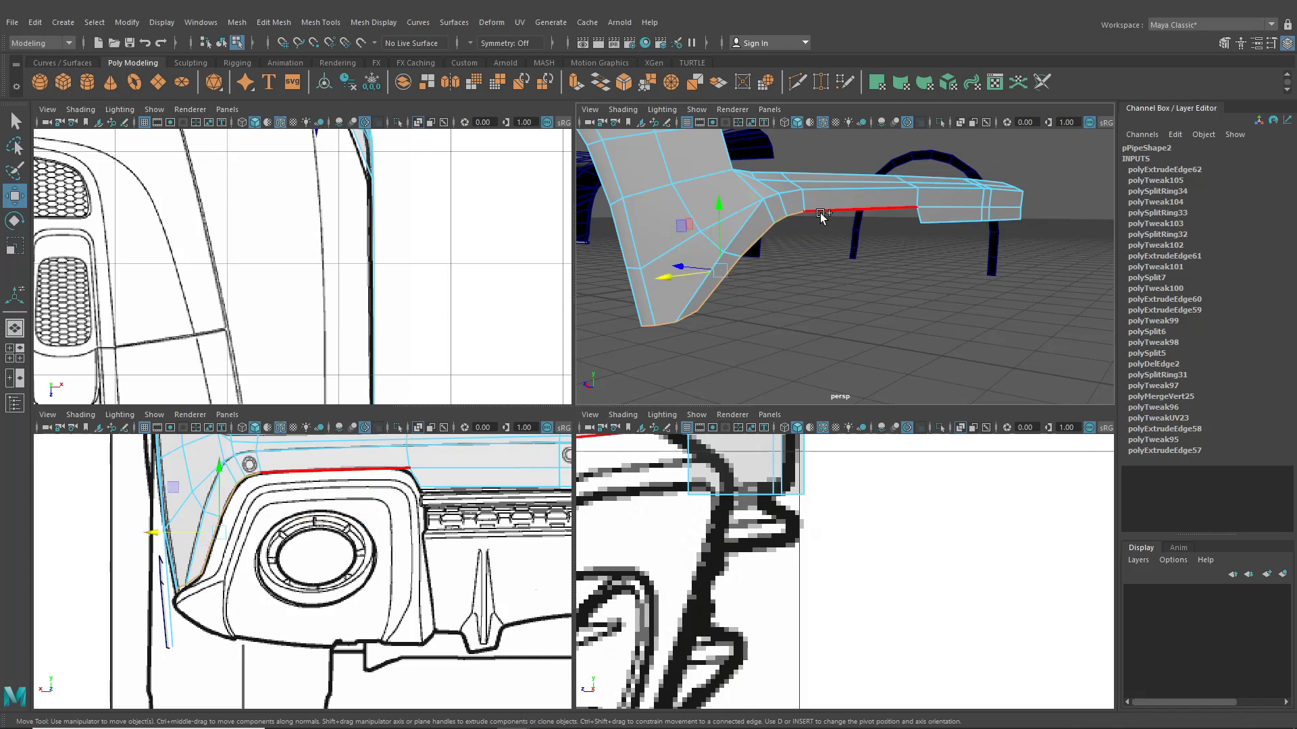
pyautogui.keyDown('shift'); pyautogui.click(820, 213); pyautogui.keyUp('shift')
pyautogui.keyDown('shift'); pyautogui.click(921, 214); pyautogui.keyUp('shift')
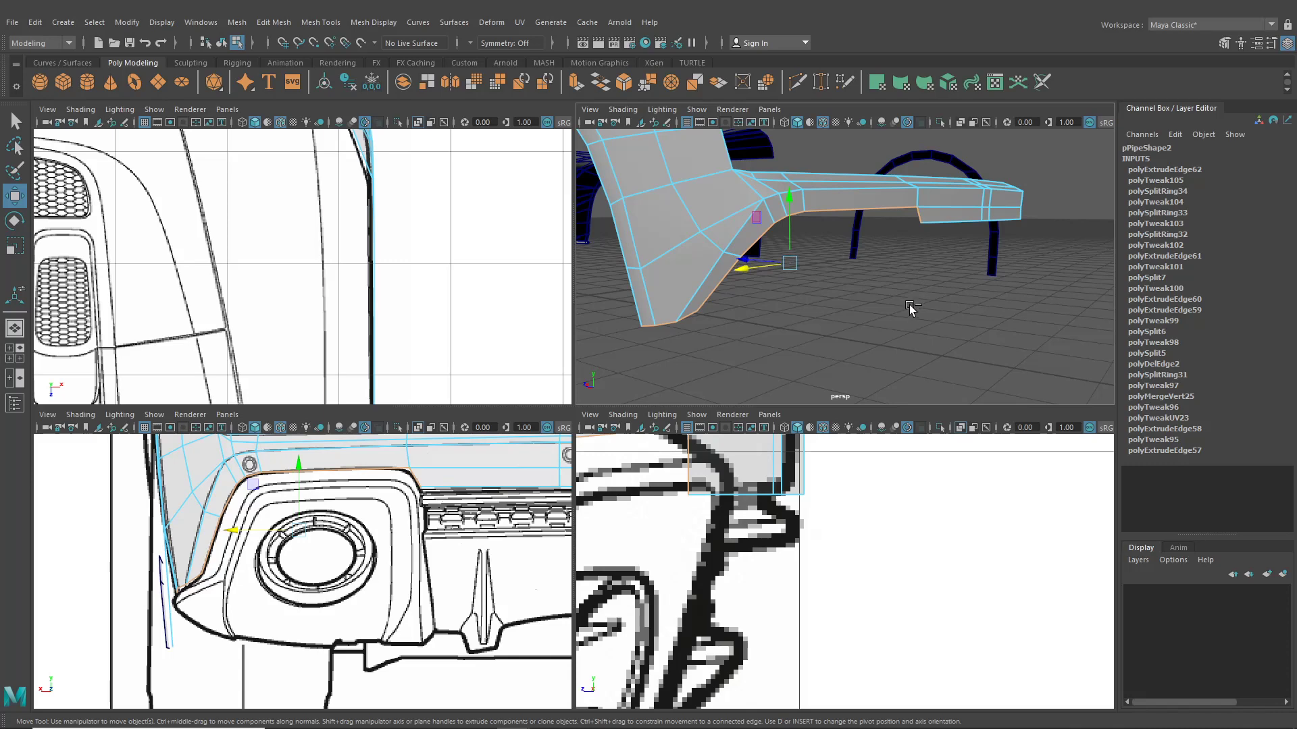
# Step: Extrude the selected border edges and move them down about 0.08 units to form a narrow strip
pyautogui.hotkey('ctrl', 'e')
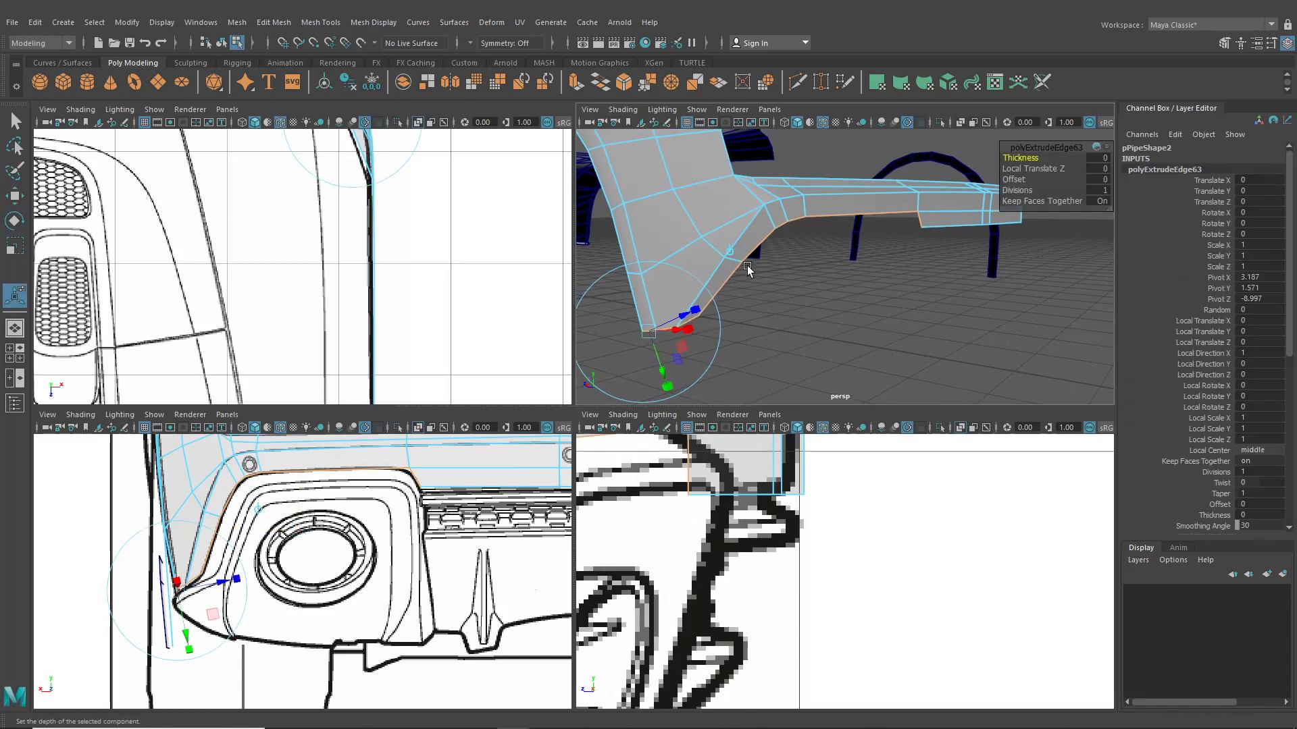
pyautogui.click(730, 252)
pyautogui.moveTo(791, 225); pyautogui.dragTo(755, 275)
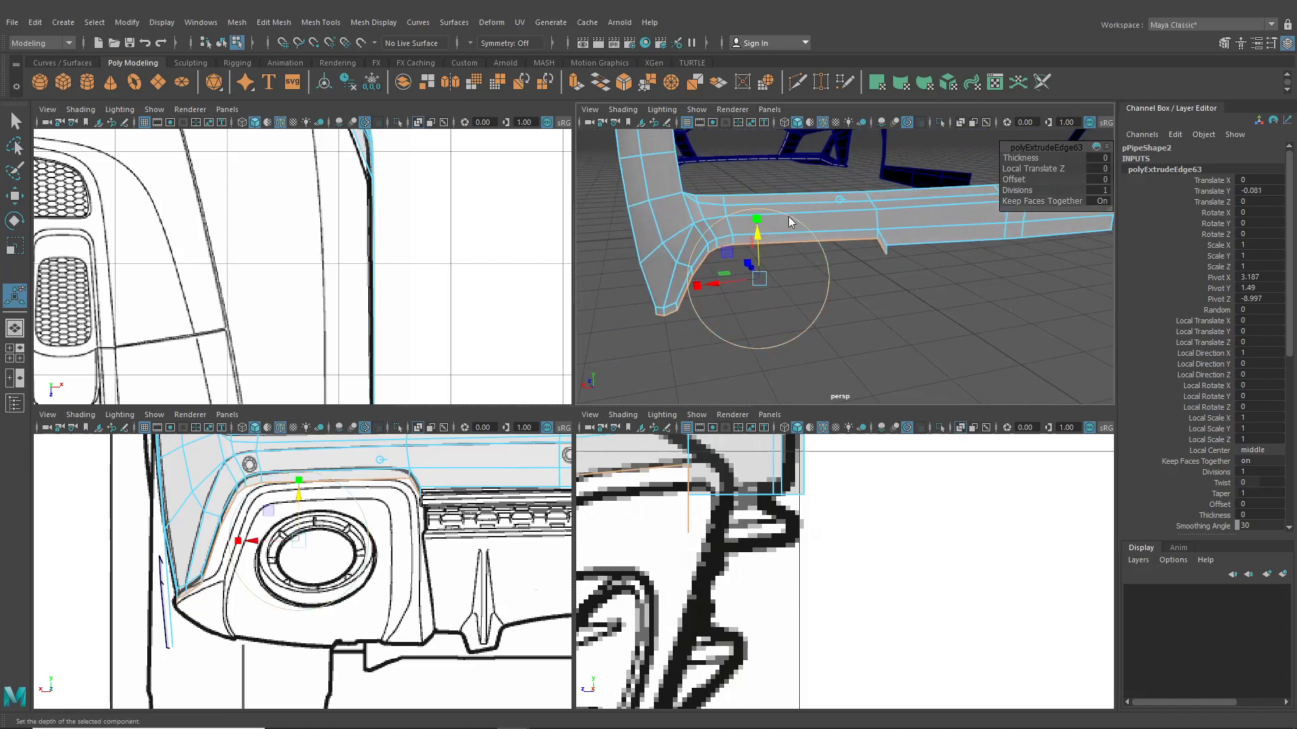
# Step: Select the whole loop of newly extruded faces and extract it from the bumper as a separate piece
pyautogui.moveTo(788, 216); pyautogui.dragTo(789, 256, button='right')
pyautogui.click(819, 238)
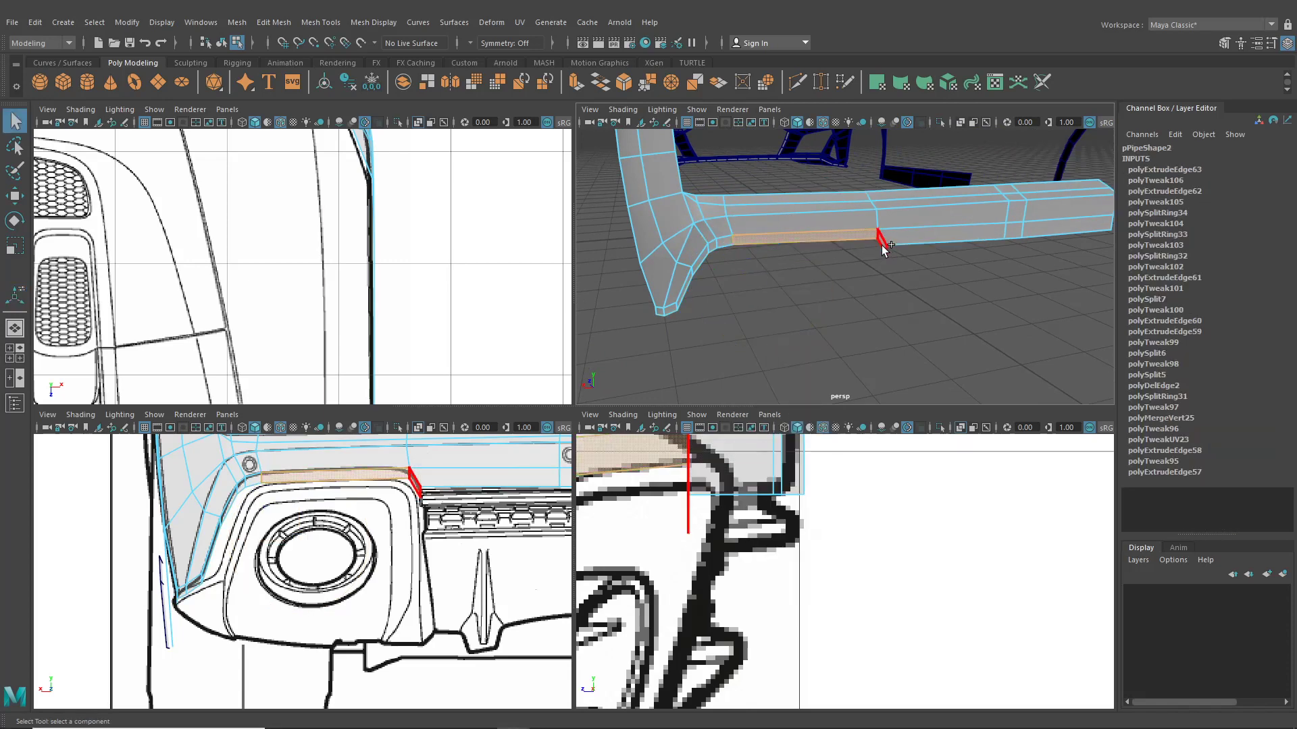
pyautogui.keyDown('shift'); pyautogui.doubleClick(881, 244); pyautogui.keyUp('shift')
pyautogui.click(276, 24)
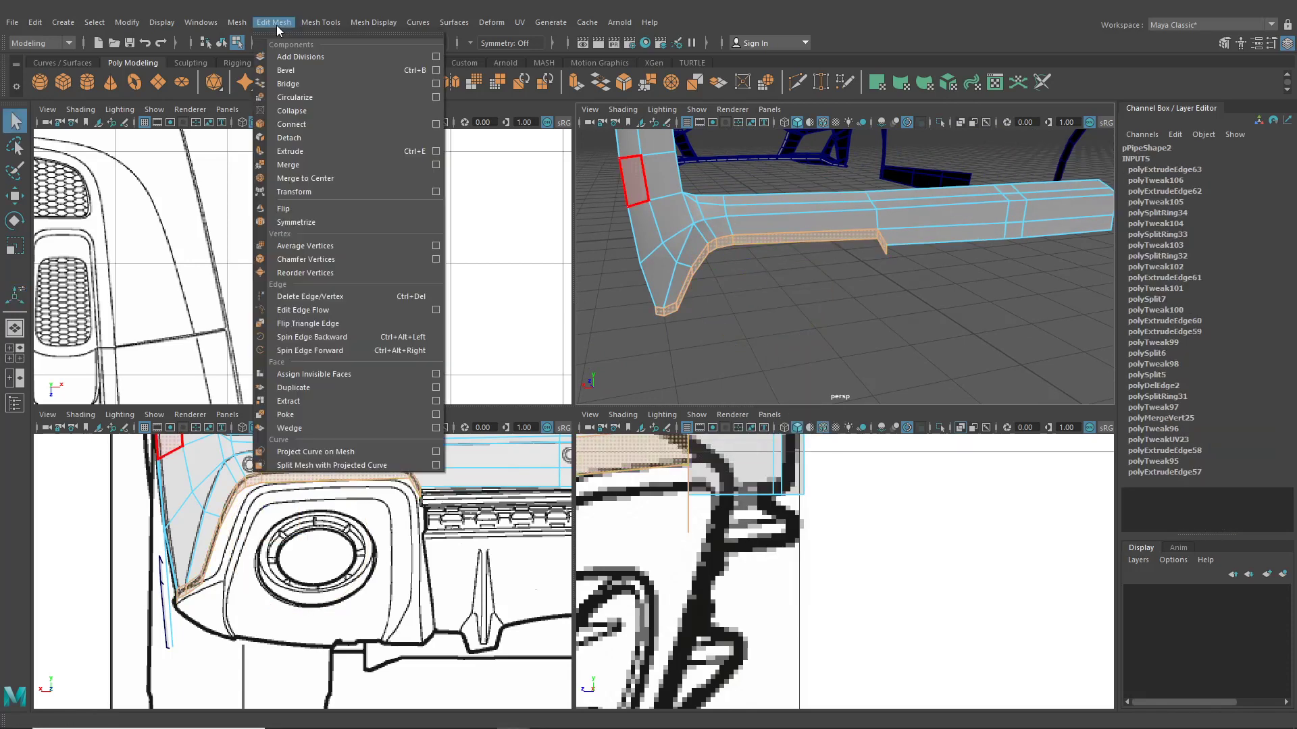
pyautogui.click(314, 403)
pyautogui.click(801, 330)
# Step: Return to object mode, select the extracted strip above the exhaust housing and enter its vertex mode
pyautogui.keyDown('alt'); pyautogui.moveTo(801, 330); pyautogui.dragTo(875, 337); pyautogui.keyUp('alt')
pyautogui.moveTo(785, 247); pyautogui.dragTo(805, 282, button='right')
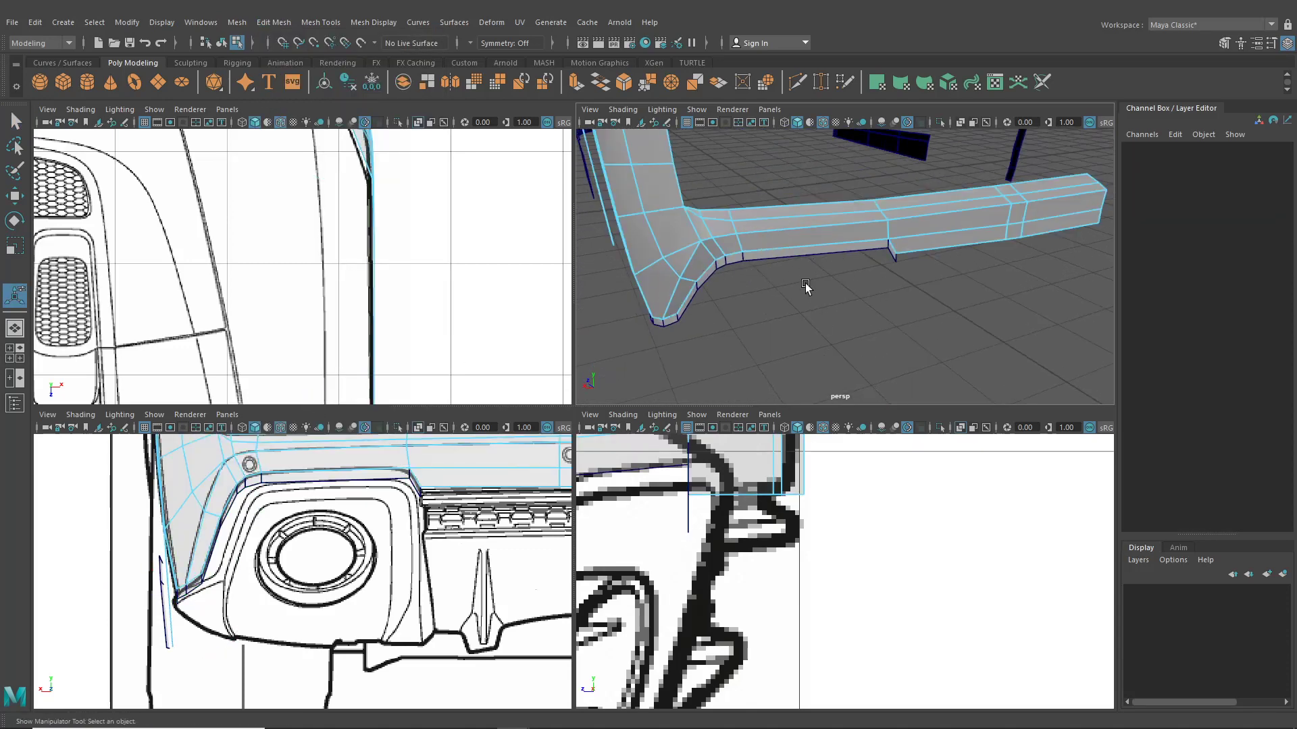
pyautogui.scroll(3, 805, 282)
pyautogui.click(222, 43)
pyautogui.click(747, 356)
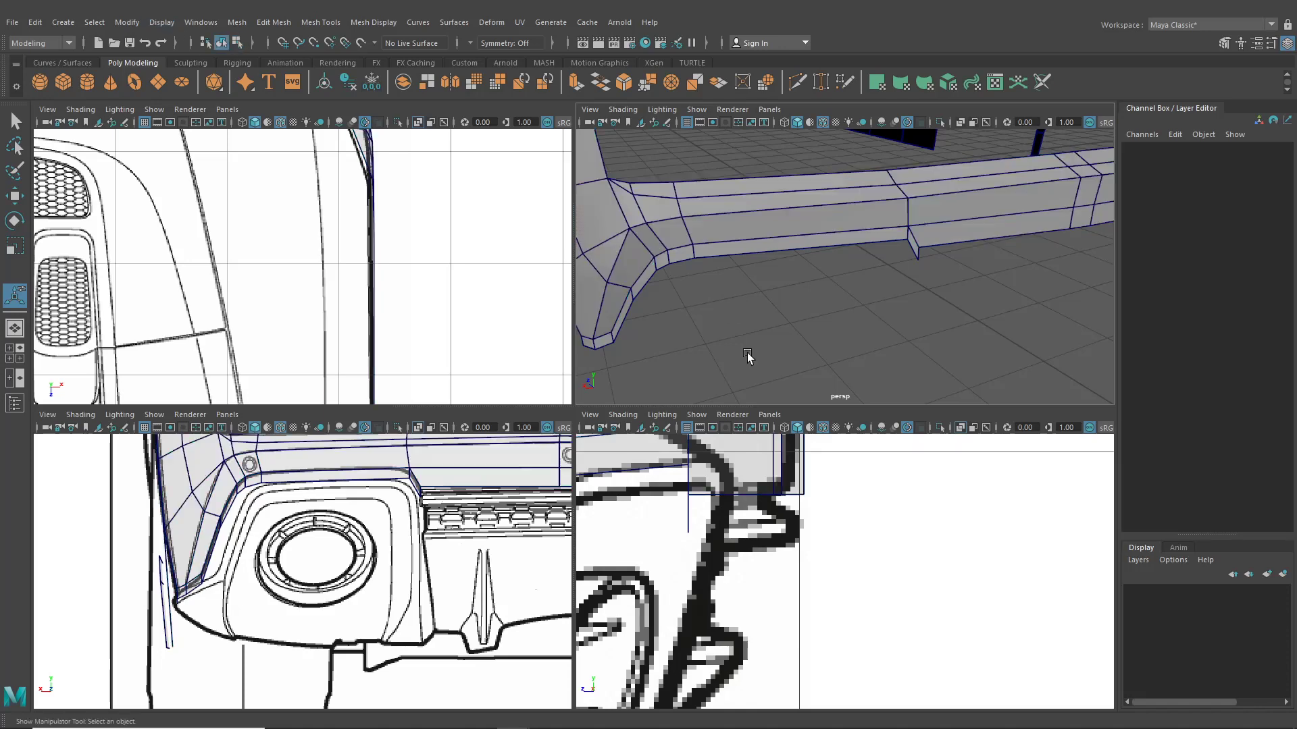
pyautogui.keyDown('alt'); pyautogui.moveTo(833, 216); pyautogui.dragTo(805, 210); pyautogui.keyUp('alt')
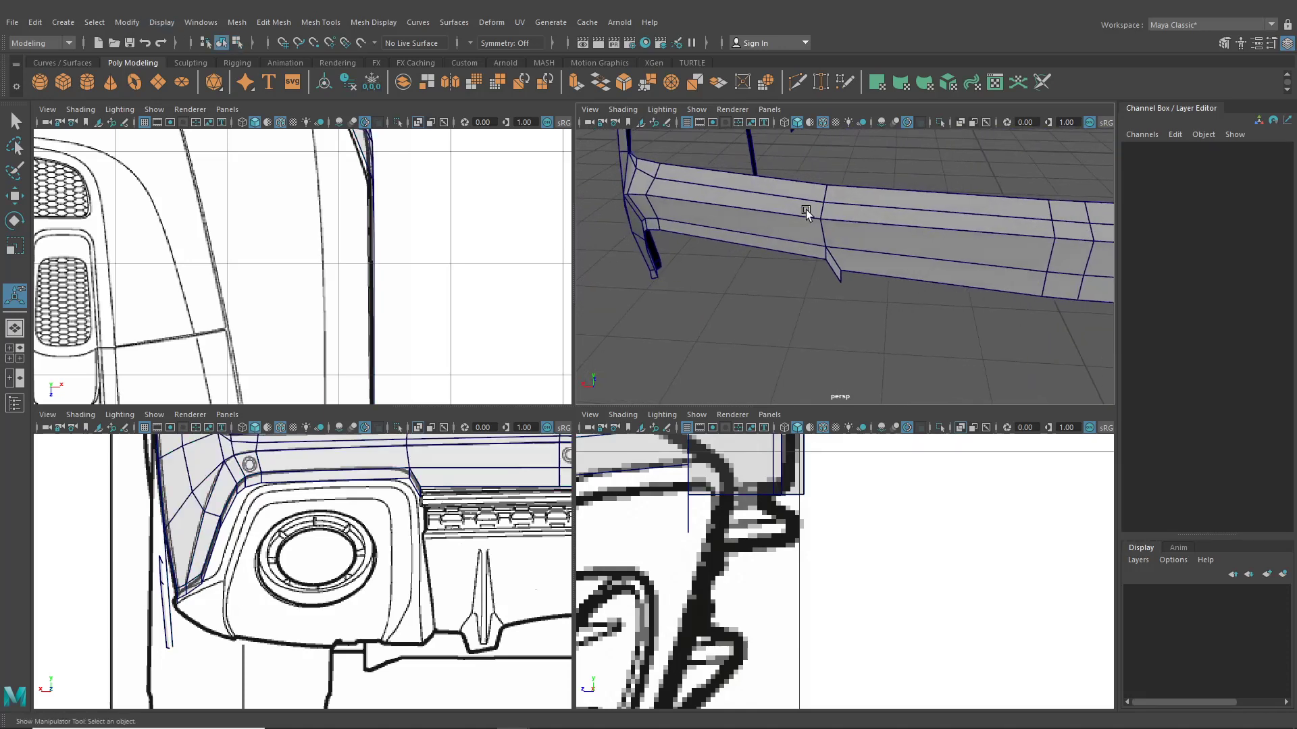
pyautogui.scroll(-3, 774, 299)
pyautogui.scroll(6, 774, 294)
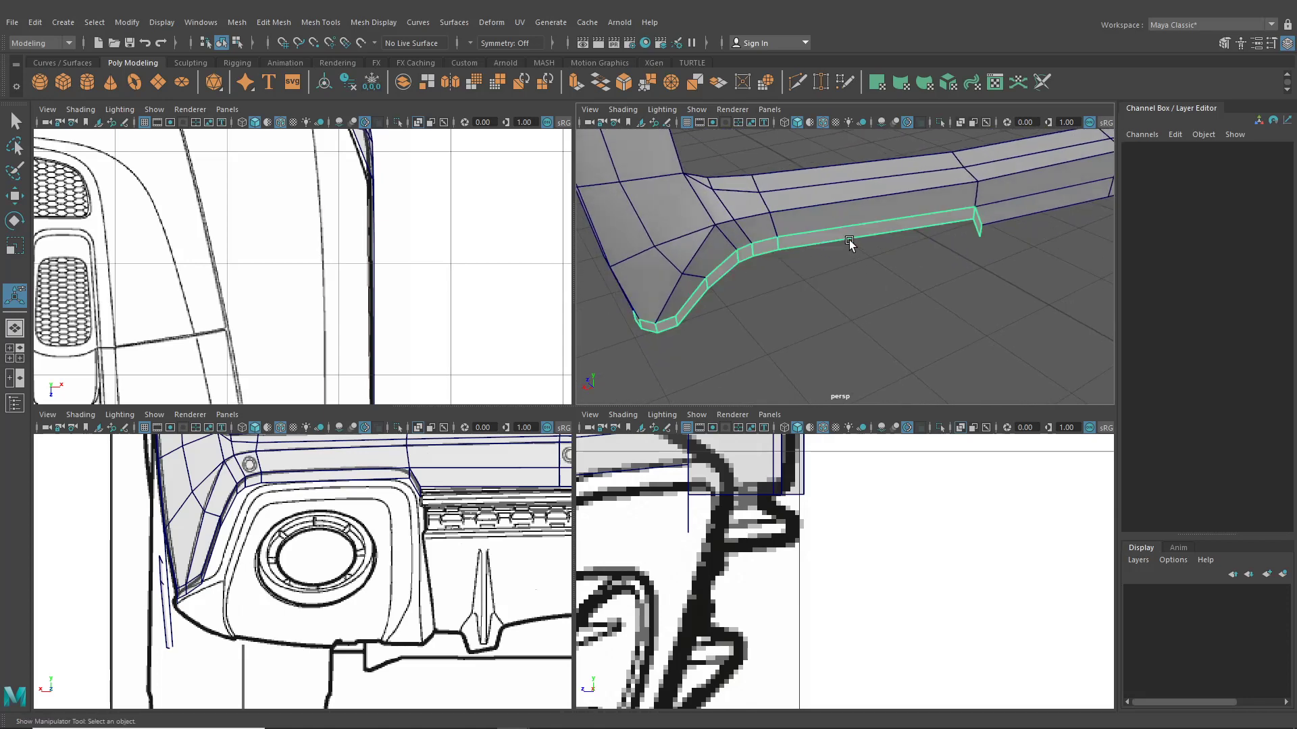
pyautogui.click(849, 242)
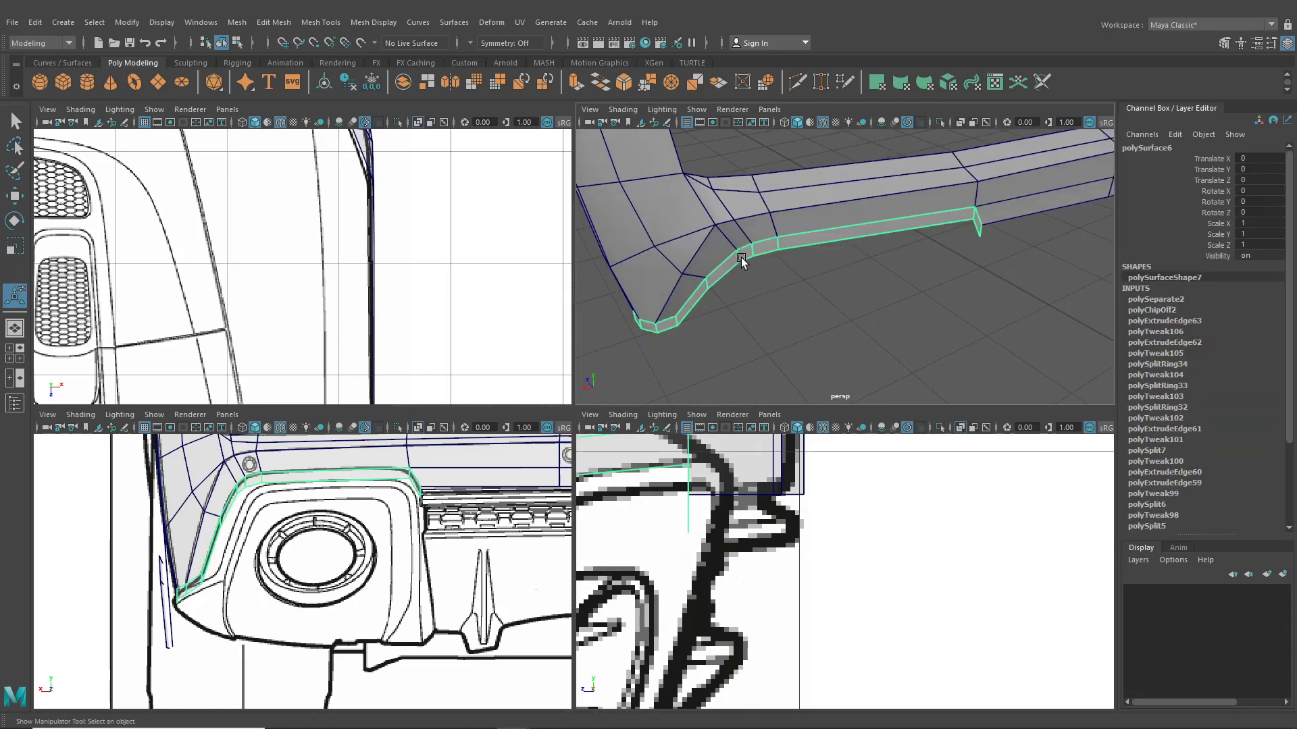
pyautogui.moveTo(740, 257); pyautogui.dragTo(678, 261, button='right')
# Step: Raise the lower vertices at the strip's wheel-side end to the panel line on the side blueprint
pyautogui.scroll(-8, 679, 537)
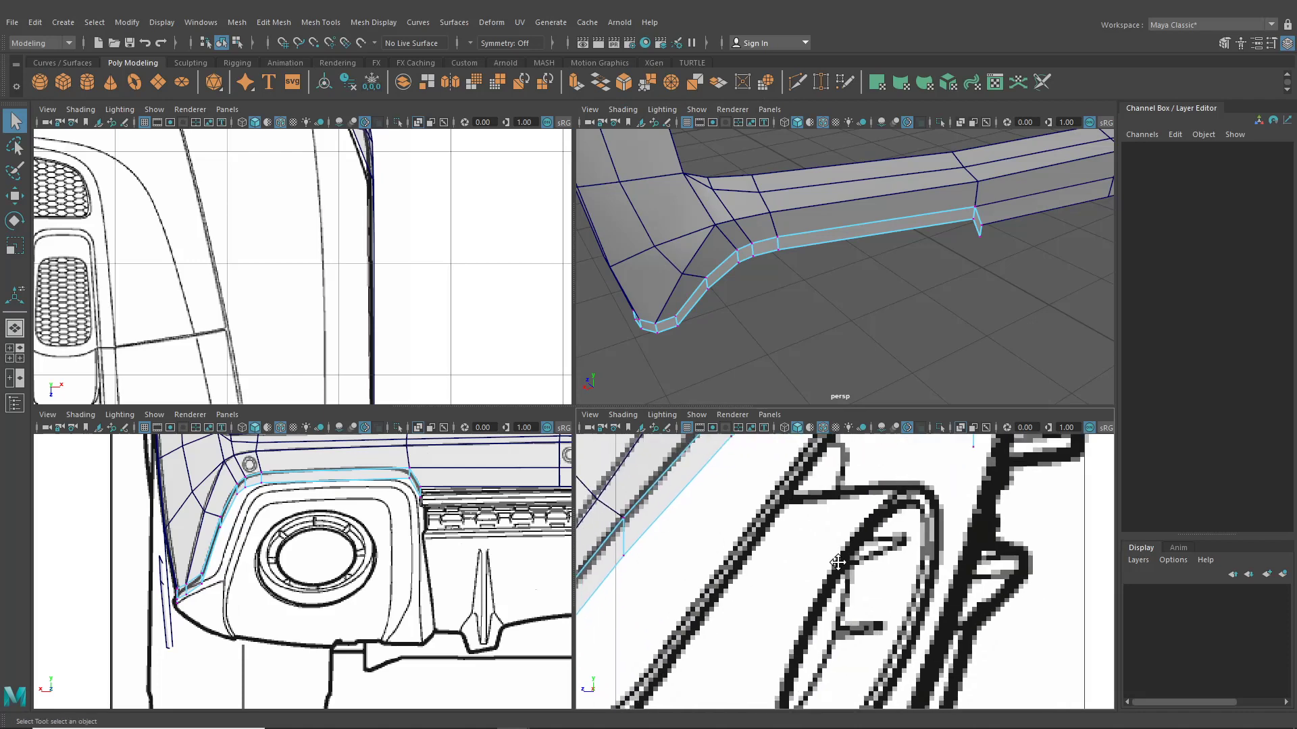
pyautogui.keyDown('alt'); pyautogui.moveTo(921, 550); pyautogui.dragTo(893, 511, button='middle'); pyautogui.keyUp('alt')
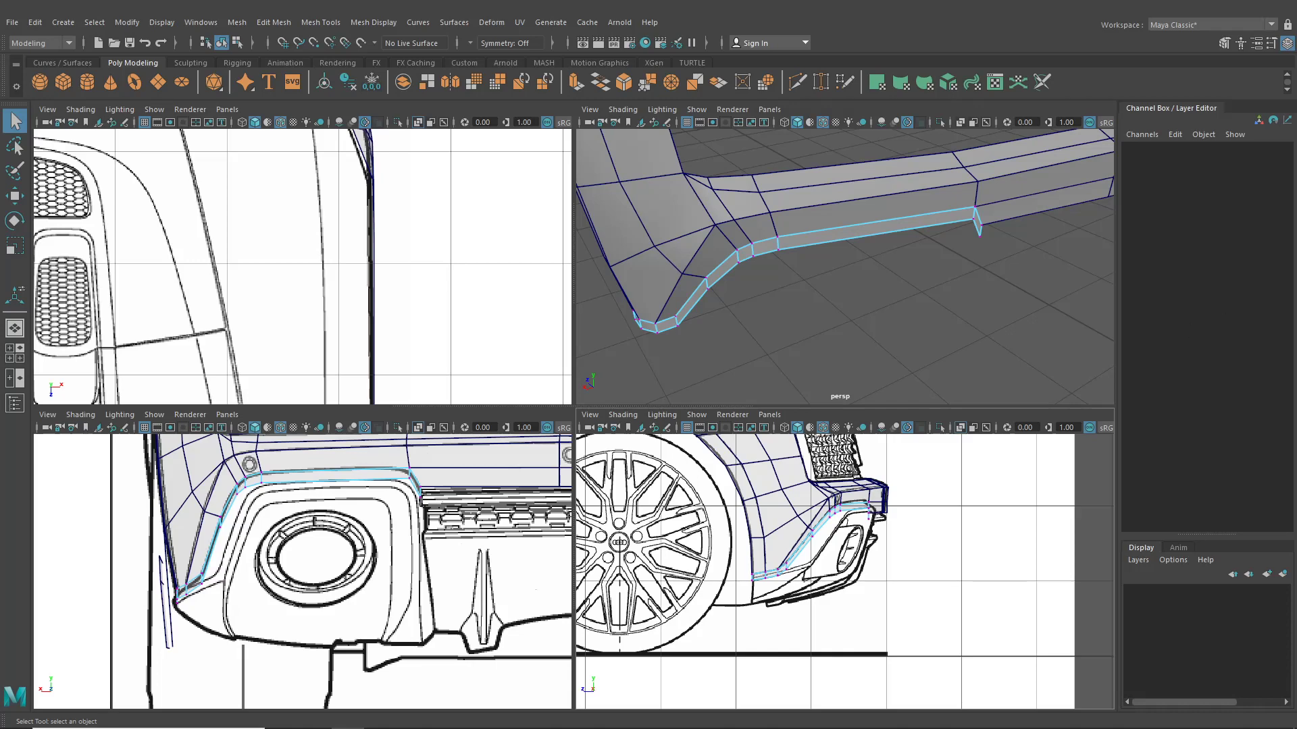
pyautogui.scroll(6, 752, 559)
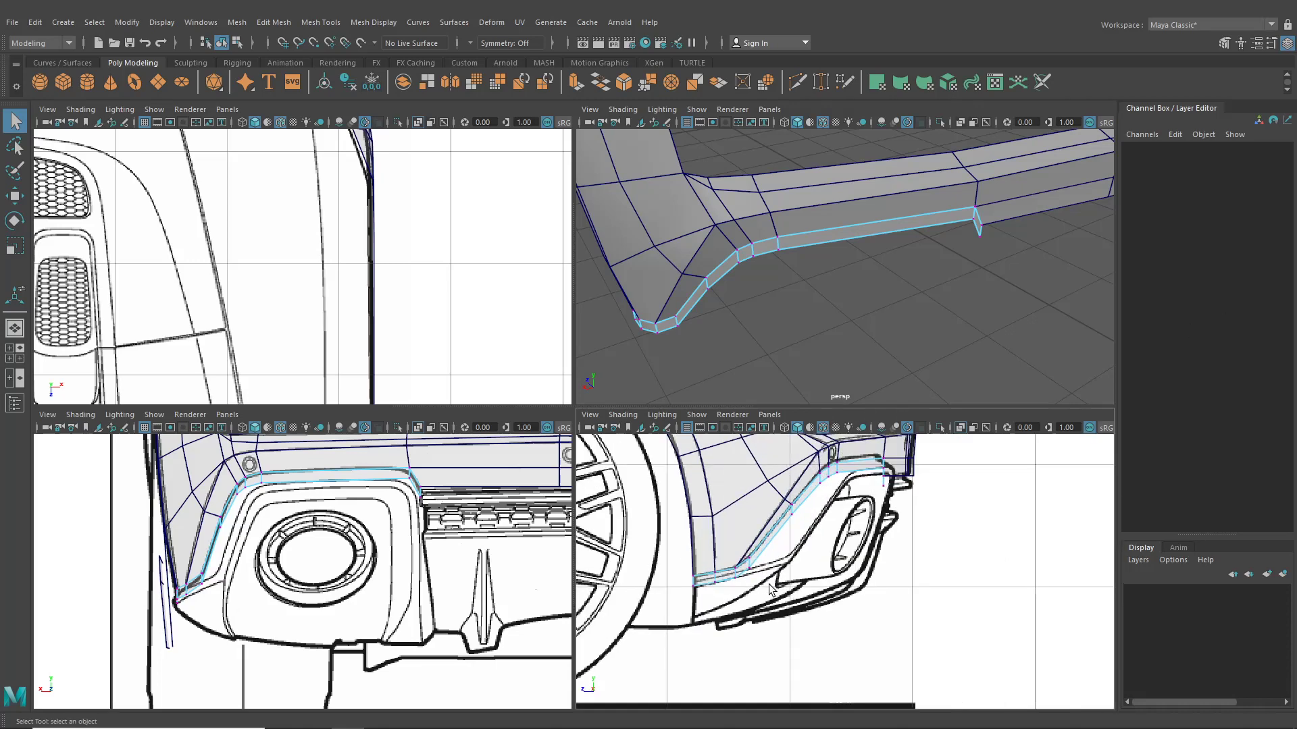
pyautogui.keyDown('alt'); pyautogui.moveTo(760, 581); pyautogui.dragTo(812, 576, button='middle'); pyautogui.keyUp('alt')
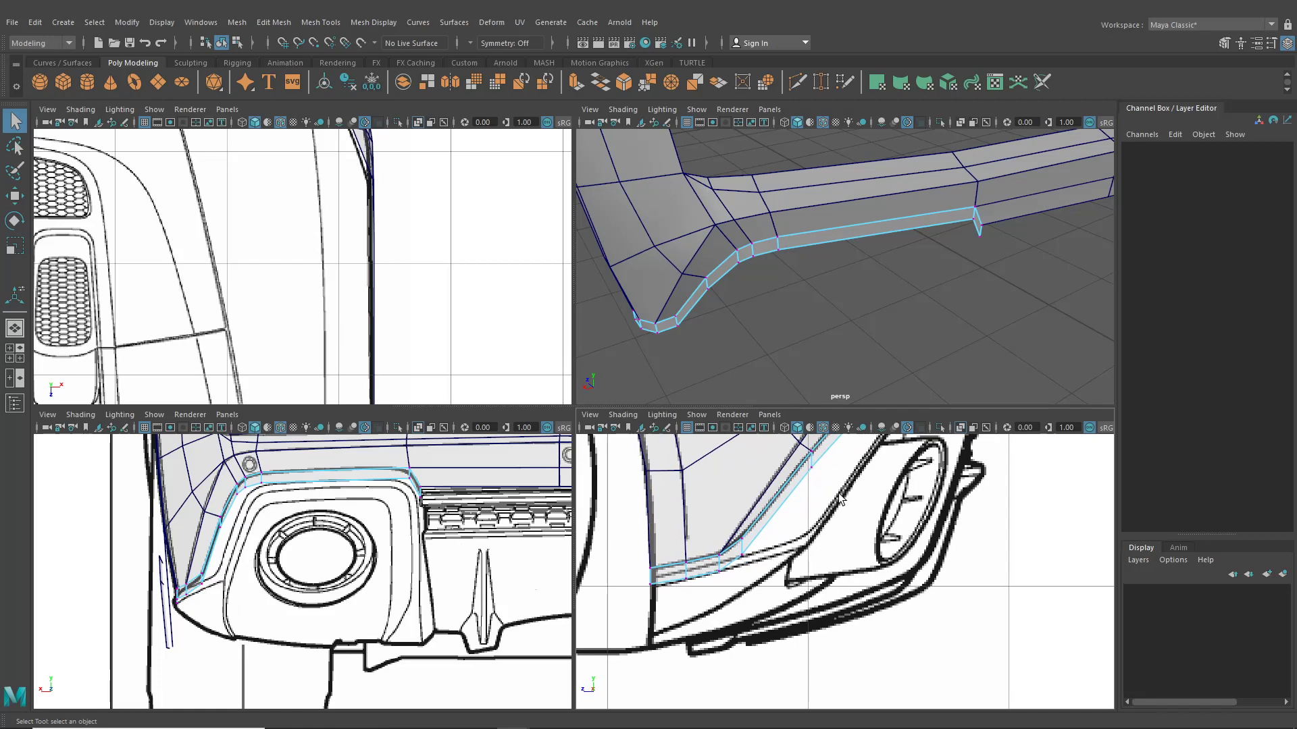
pyautogui.click(15, 196)
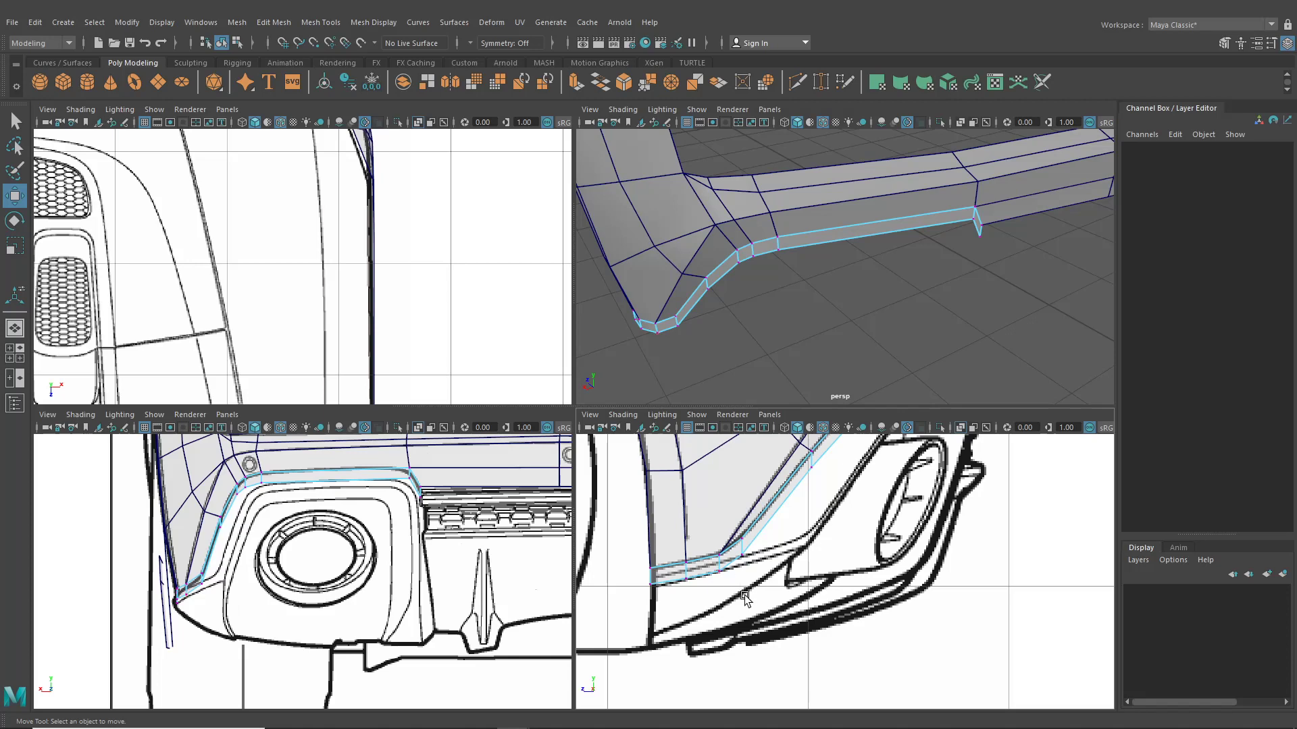
pyautogui.scroll(6, 706, 591)
pyautogui.click(664, 555)
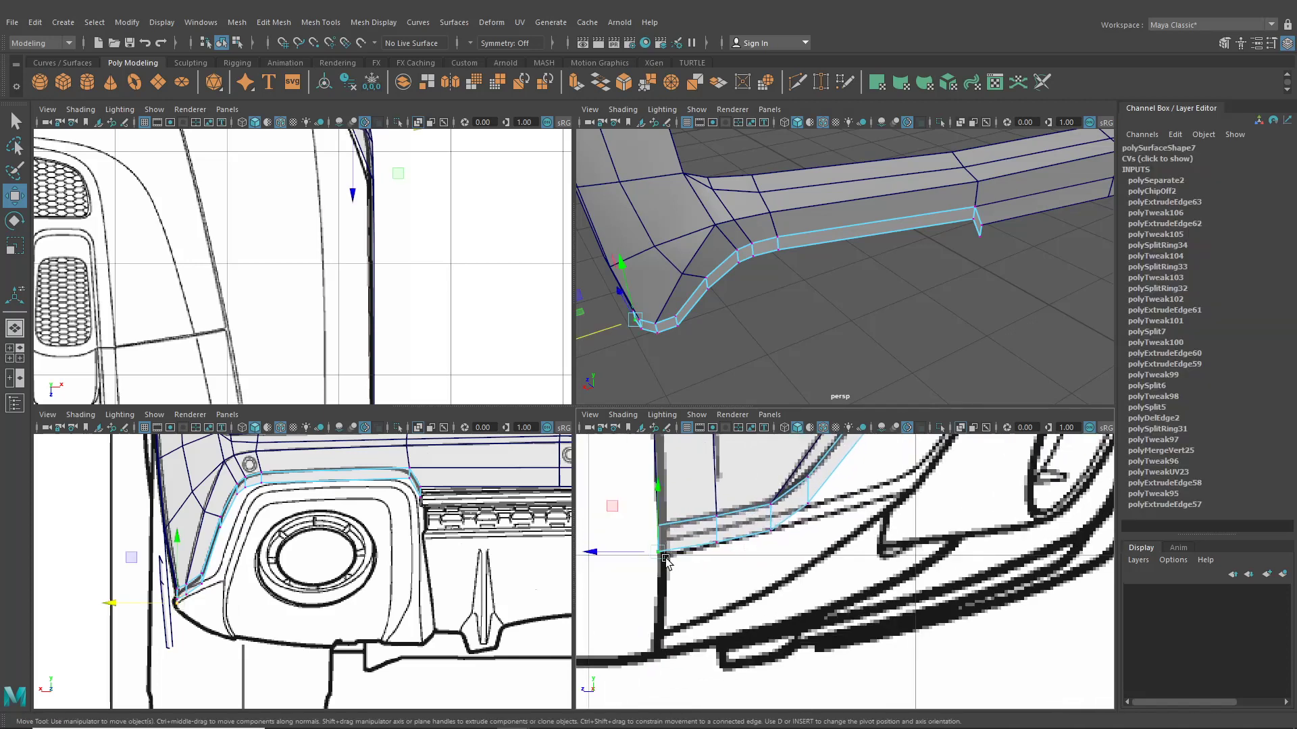
pyautogui.keyDown('shift'); pyautogui.moveTo(740, 555); pyautogui.dragTo(743, 555); pyautogui.keyUp('shift')
pyautogui.keyDown('shift'); pyautogui.moveTo(761, 506); pyautogui.dragTo(777, 539); pyautogui.keyUp('shift')
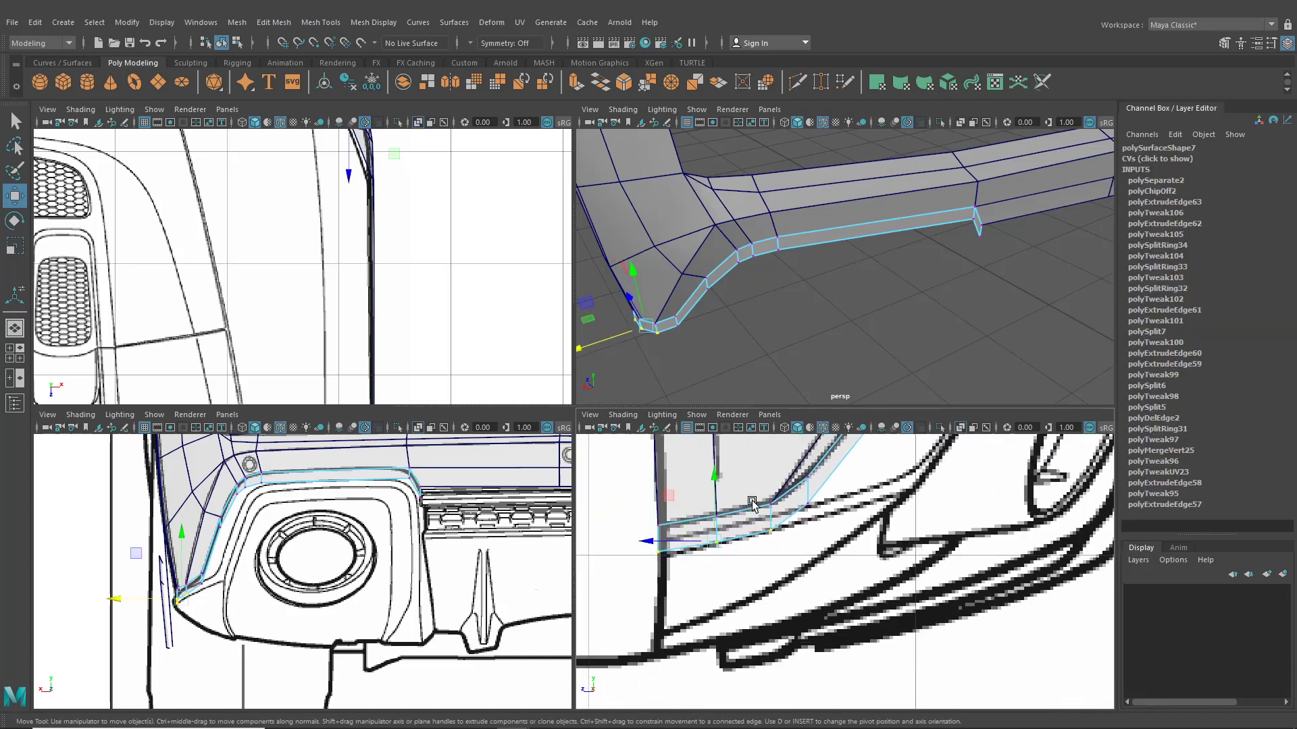
pyautogui.moveTo(716, 497); pyautogui.dragTo(716, 479)
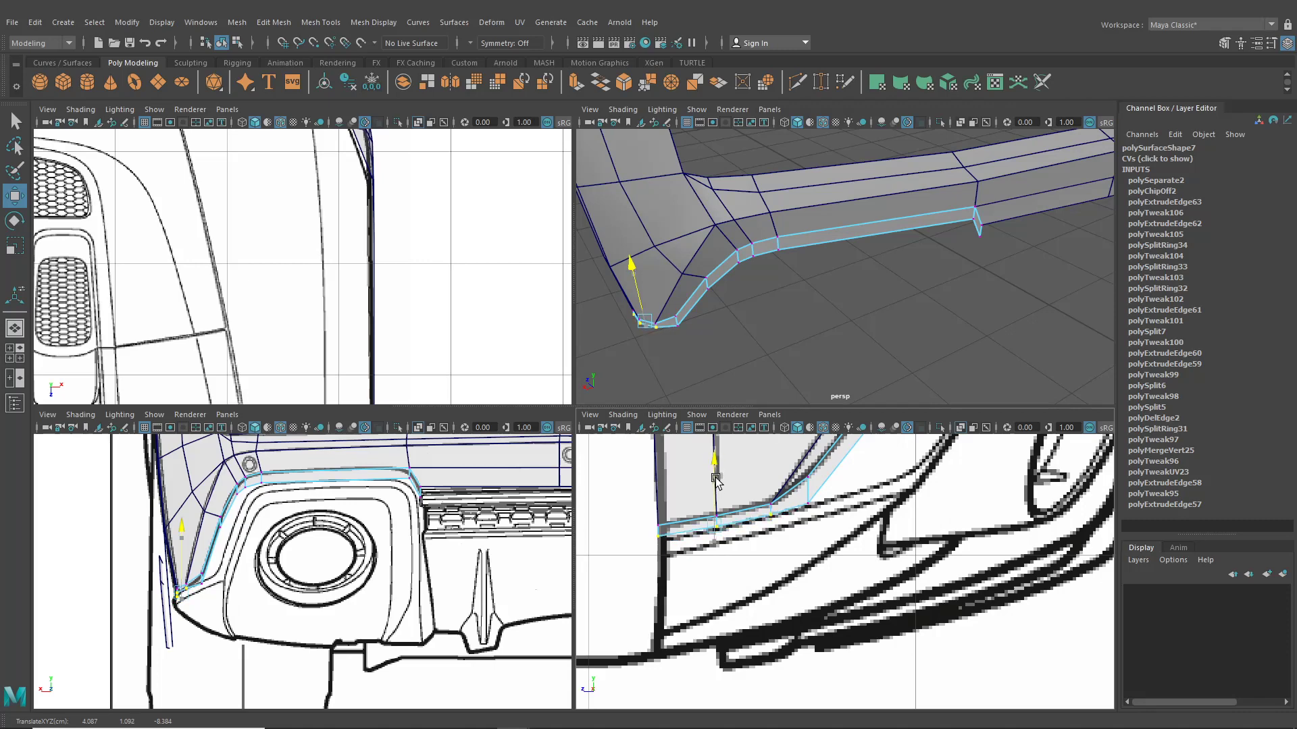
# Step: Move the vertices at the strip's lower bend onto the exhaust housing outline in the side view
pyautogui.click(808, 503)
pyautogui.keyDown('alt'); pyautogui.moveTo(825, 522); pyautogui.dragTo(765, 571, button='middle'); pyautogui.keyUp('alt')
pyautogui.scroll(1, 765, 572)
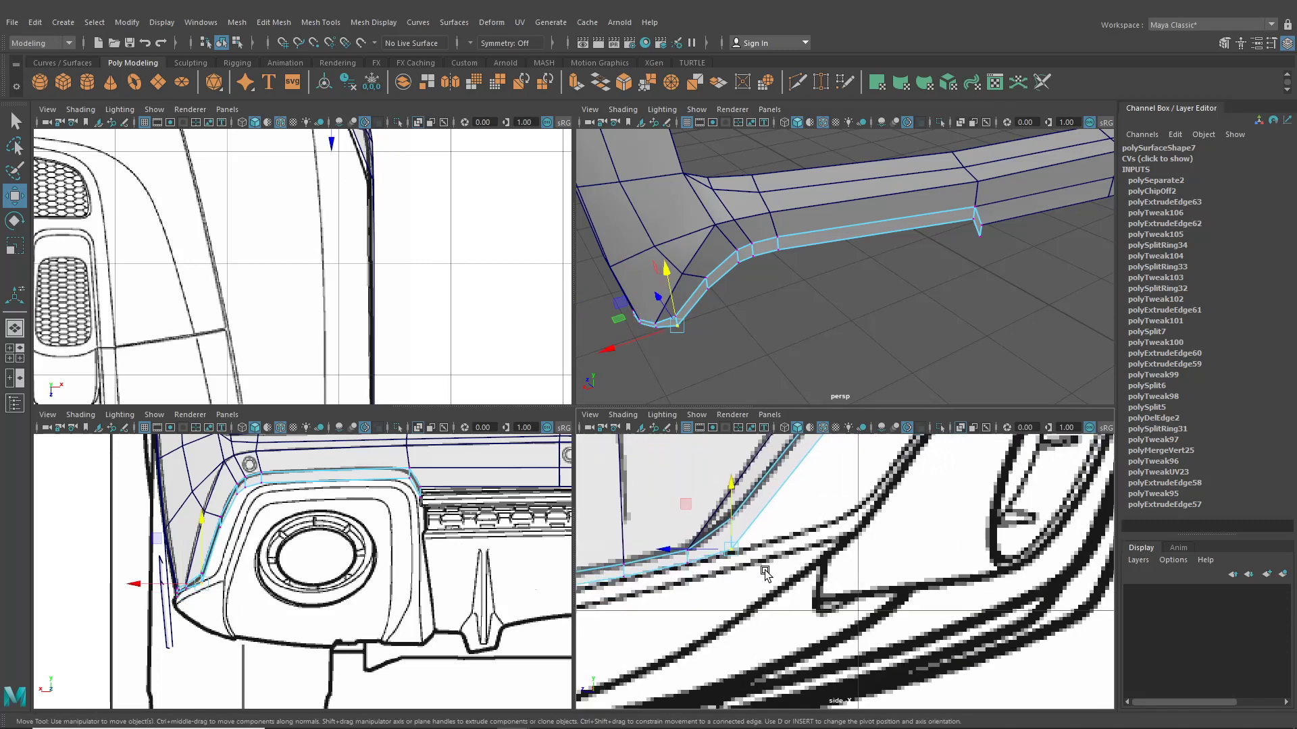
pyautogui.moveTo(733, 548); pyautogui.dragTo(825, 525)
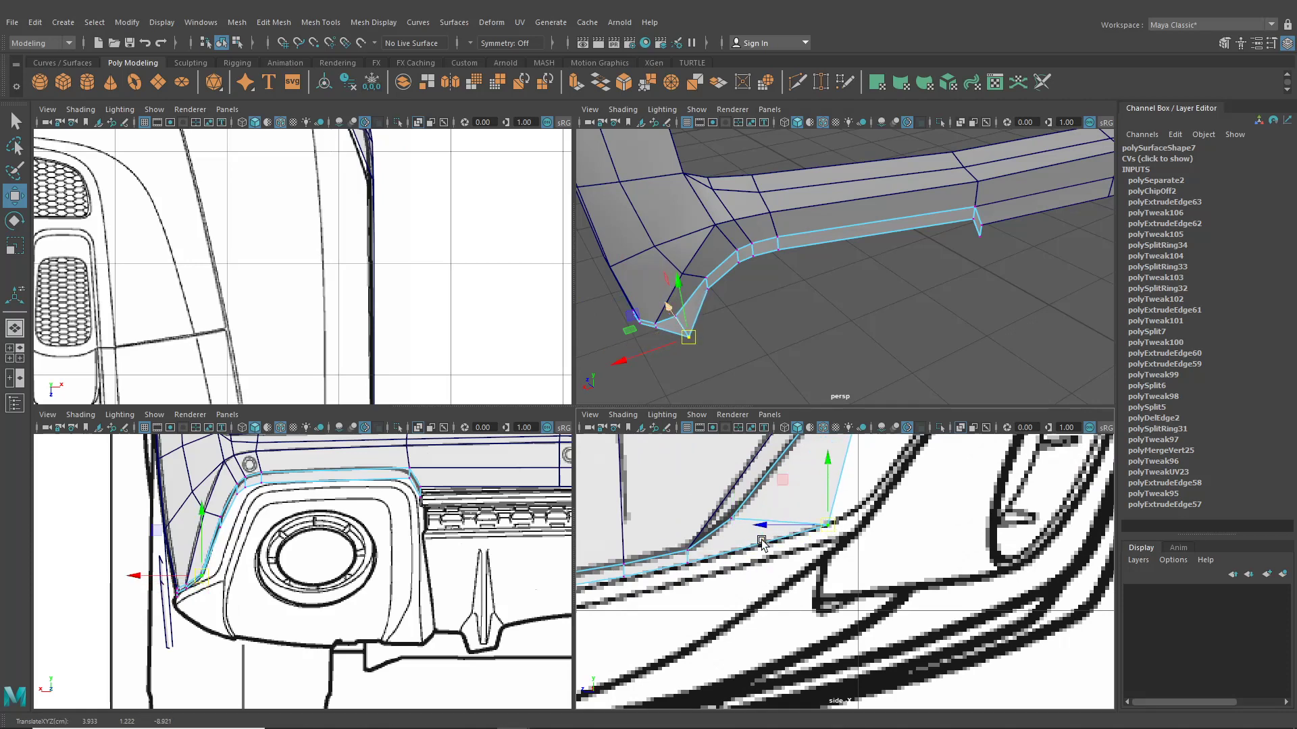
pyautogui.click(681, 560)
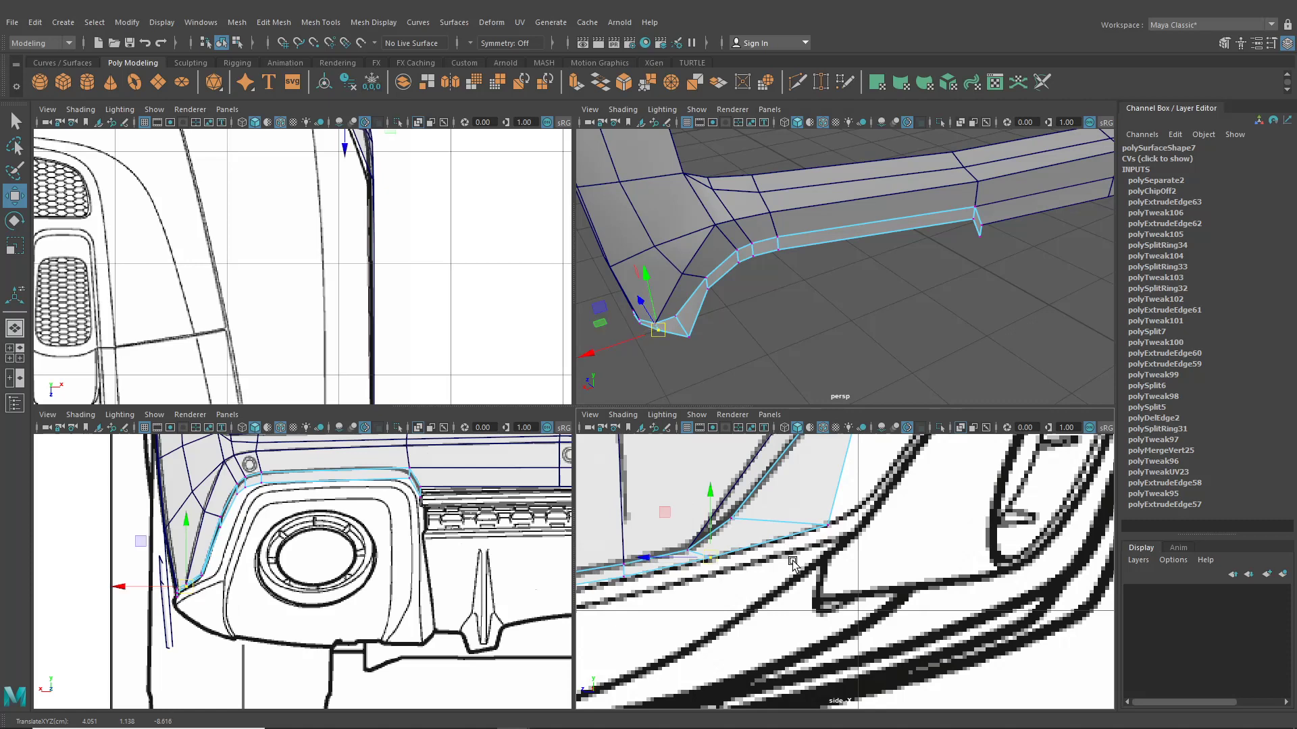
pyautogui.keyDown('alt'); pyautogui.moveTo(793, 562); pyautogui.dragTo(711, 598, button='middle'); pyautogui.keyUp('alt')
pyautogui.moveTo(718, 550); pyautogui.dragTo(759, 556)
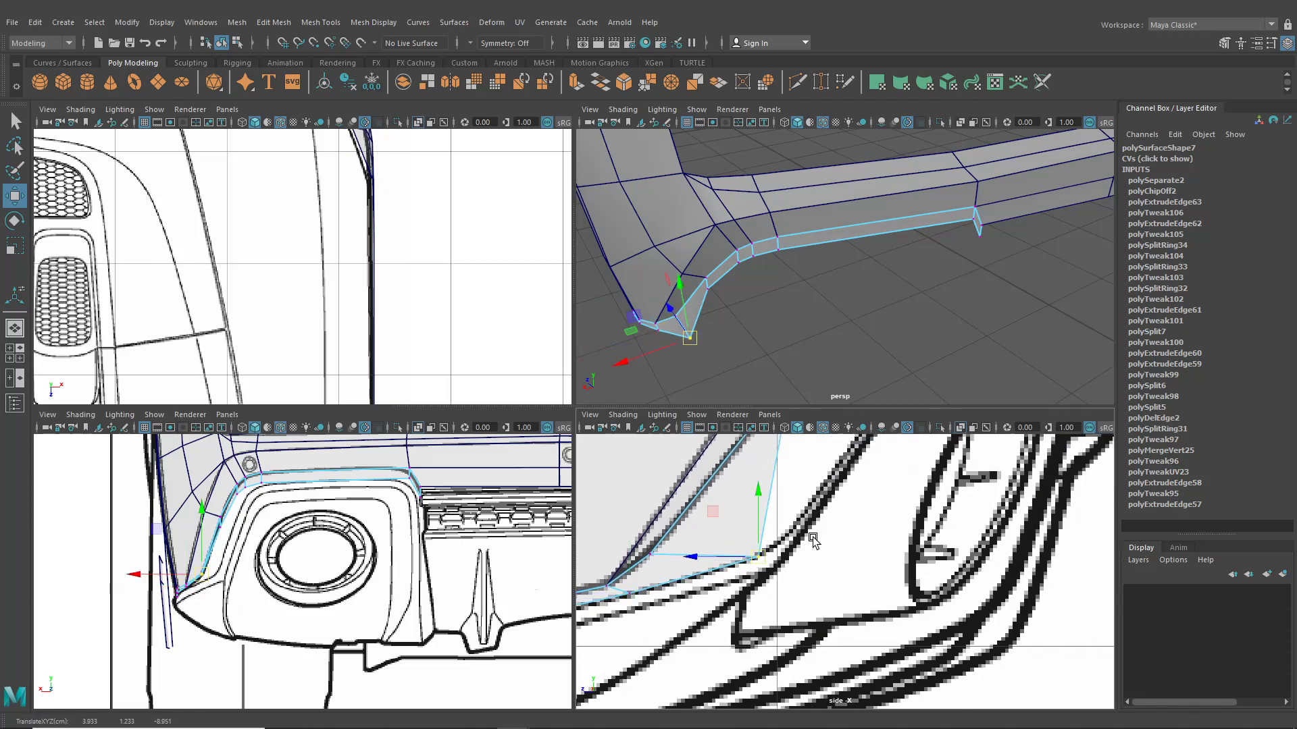
# Step: Move the outer vertices along the strip's slanted section and upper bend onto the housing outline in the side view
pyautogui.keyDown('alt'); pyautogui.moveTo(813, 540); pyautogui.dragTo(742, 600, button='middle'); pyautogui.keyUp('alt')
pyautogui.moveTo(730, 535); pyautogui.dragTo(838, 525)
pyautogui.keyDown('alt'); pyautogui.moveTo(829, 491); pyautogui.dragTo(711, 570, button='middle'); pyautogui.keyUp('alt')
pyautogui.moveTo(699, 510); pyautogui.dragTo(752, 544)
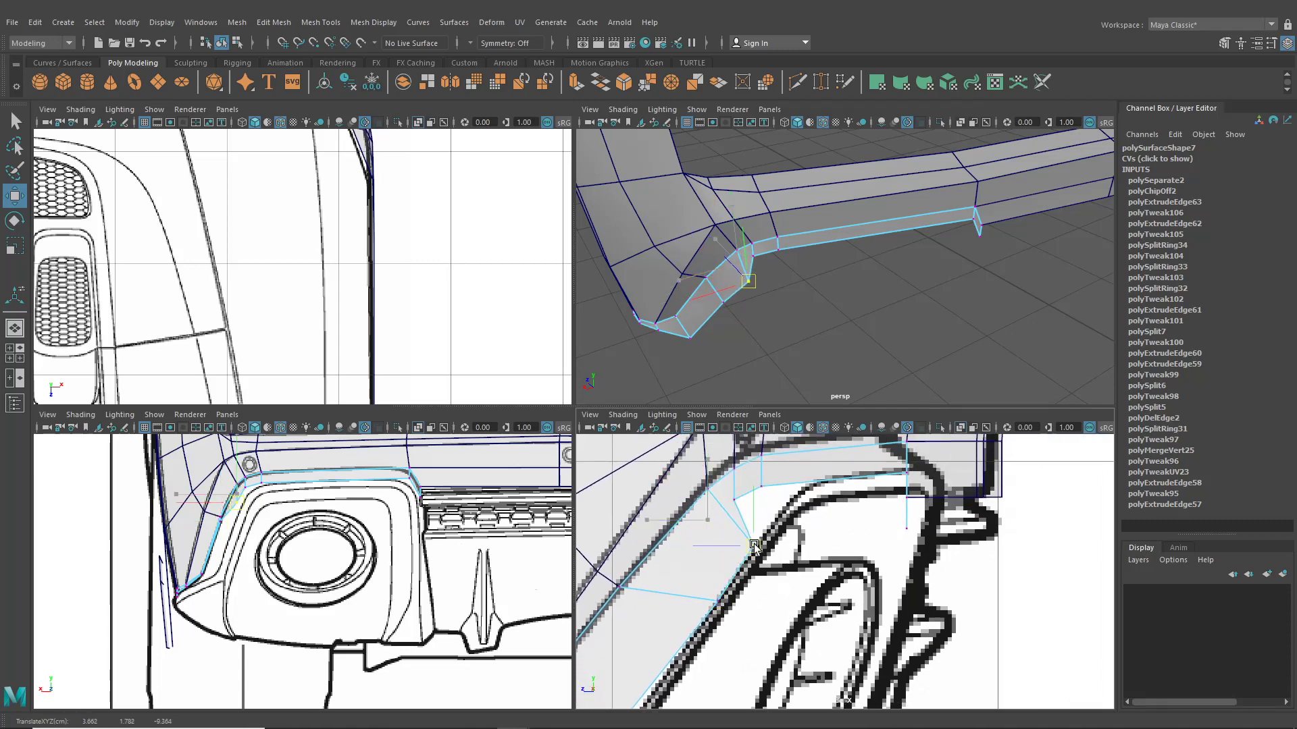
pyautogui.click(756, 477)
pyautogui.moveTo(756, 477); pyautogui.dragTo(824, 480)
pyautogui.moveTo(722, 499); pyautogui.dragTo(773, 524)
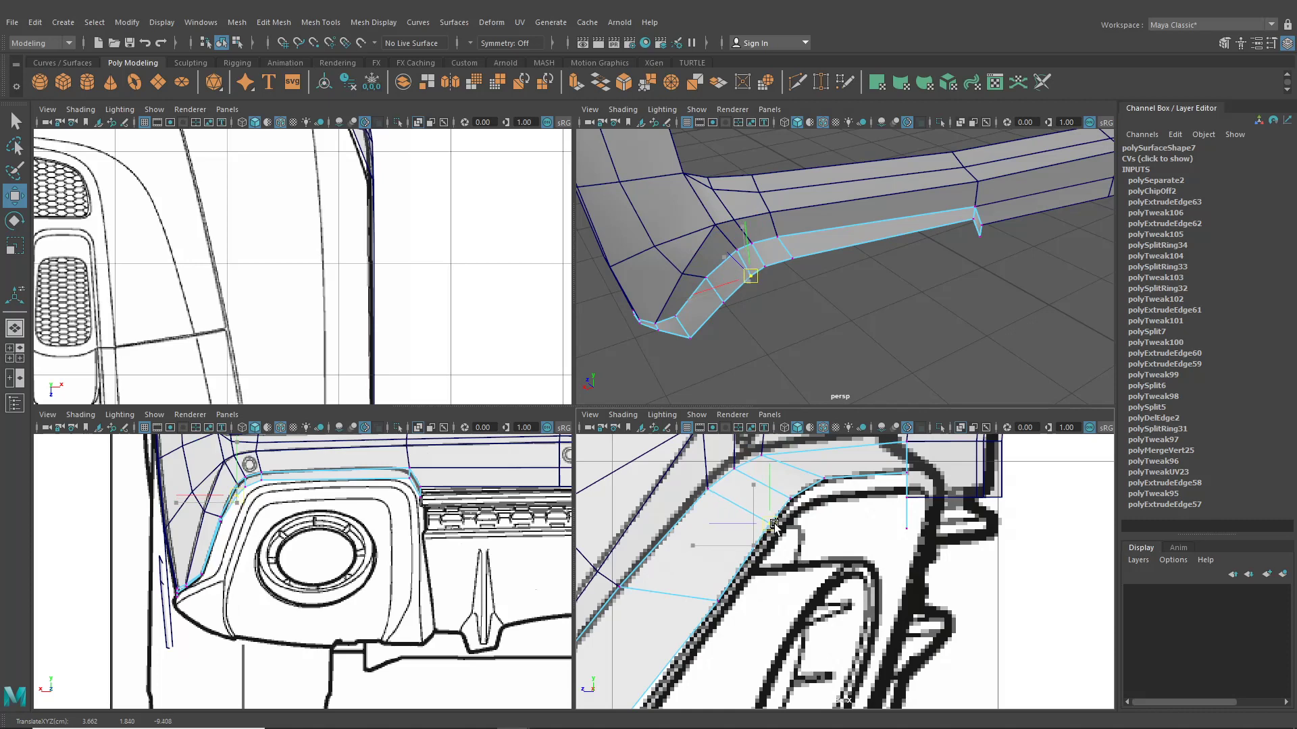
# Step: Move the vertices at the strip's inner end rearward to the housing's corner outline in the side view
pyautogui.keyDown('alt'); pyautogui.moveTo(819, 536); pyautogui.dragTo(741, 578, button='middle'); pyautogui.keyUp('alt')
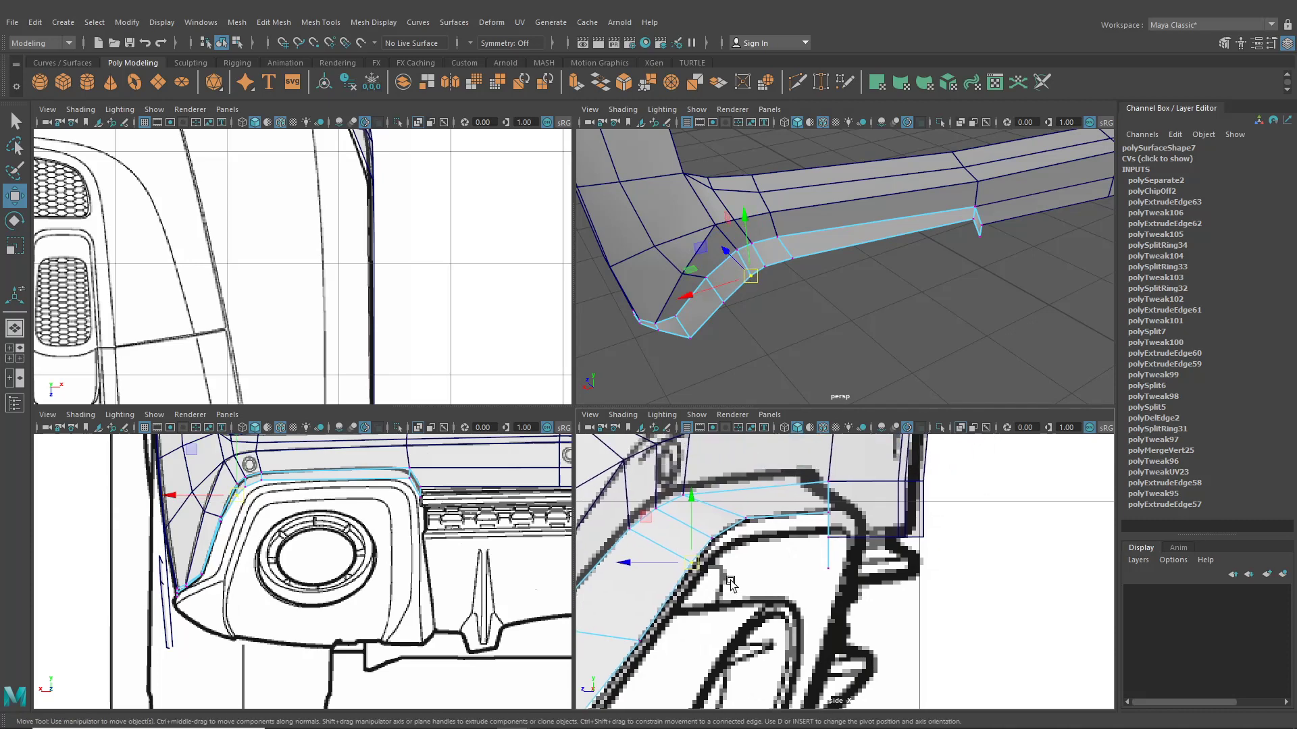
pyautogui.click(971, 221)
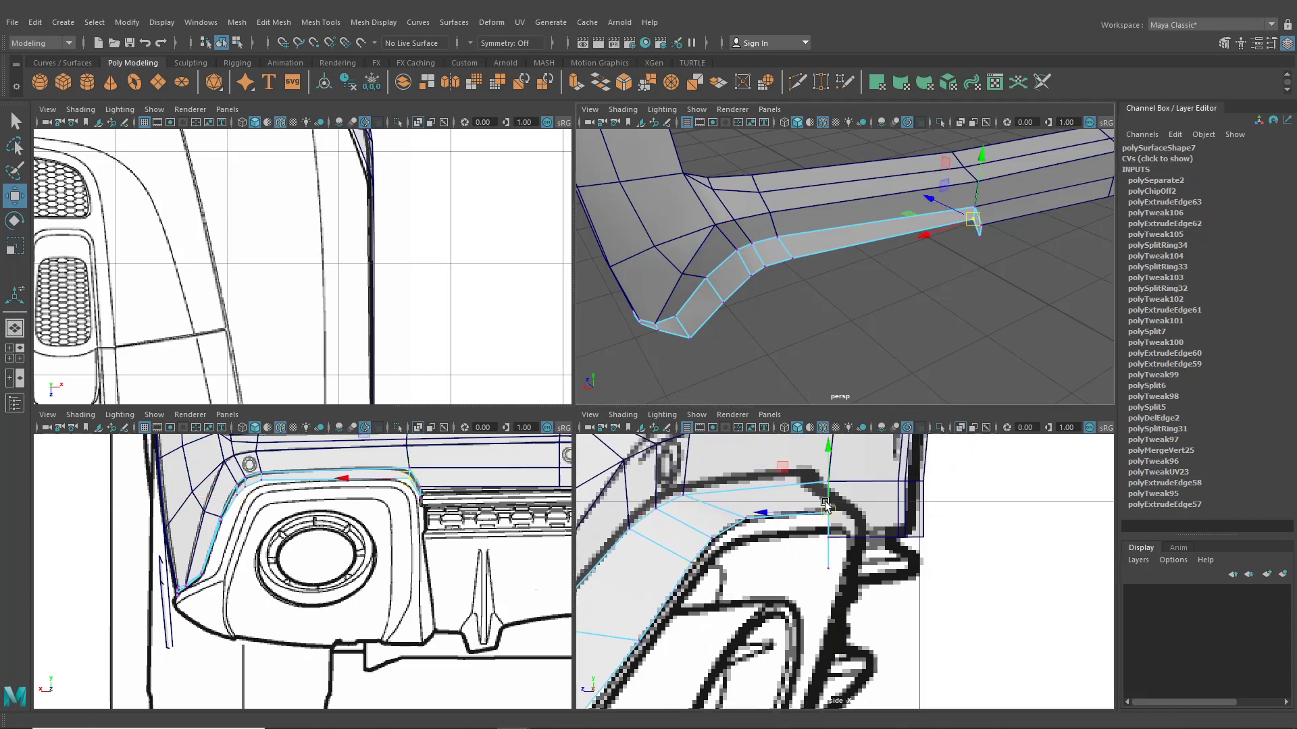
pyautogui.moveTo(829, 513); pyautogui.dragTo(864, 514)
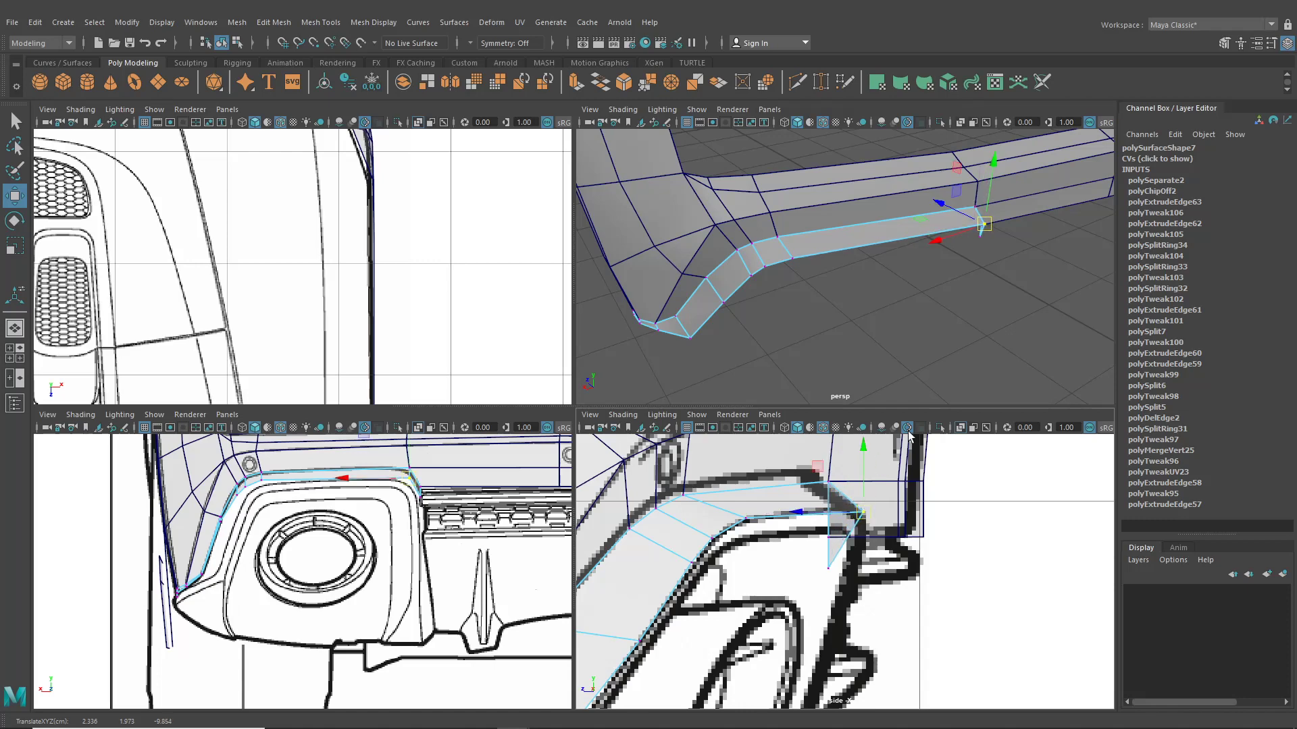
pyautogui.keyDown('alt'); pyautogui.moveTo(907, 379); pyautogui.dragTo(795, 265); pyautogui.keyUp('alt')
pyautogui.keyDown('alt'); pyautogui.moveTo(796, 269); pyautogui.dragTo(779, 293, button='right'); pyautogui.keyUp('alt')
pyautogui.keyDown('alt'); pyautogui.moveTo(779, 295); pyautogui.dragTo(775, 296); pyautogui.keyUp('alt')
pyautogui.keyDown('alt'); pyautogui.moveTo(426, 510); pyautogui.dragTo(386, 508, button='middle'); pyautogui.keyUp('alt')
pyautogui.scroll(2, 414, 514)
pyautogui.scroll(1, 386, 508)
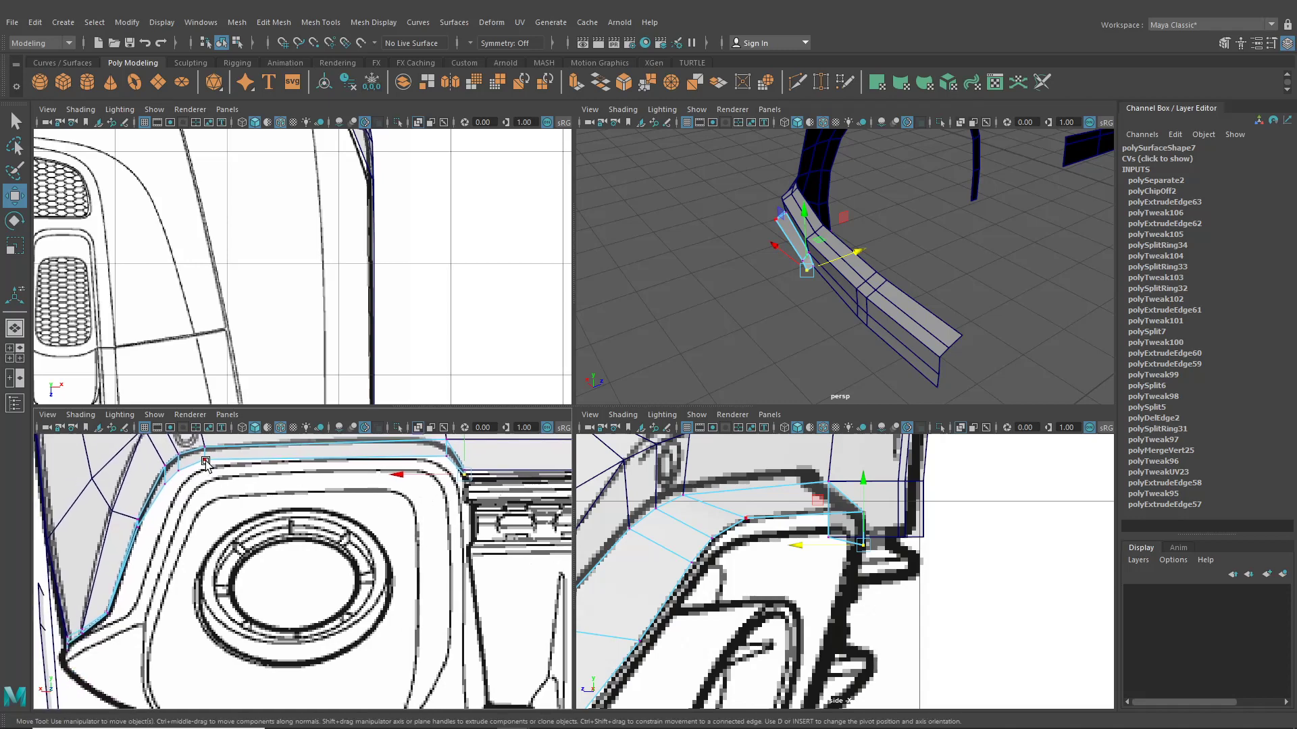
# Step: Move the lower vertices at the strip's two upper bends onto the exhaust housing outline in the rear view
pyautogui.moveTo(205, 461); pyautogui.dragTo(146, 489)
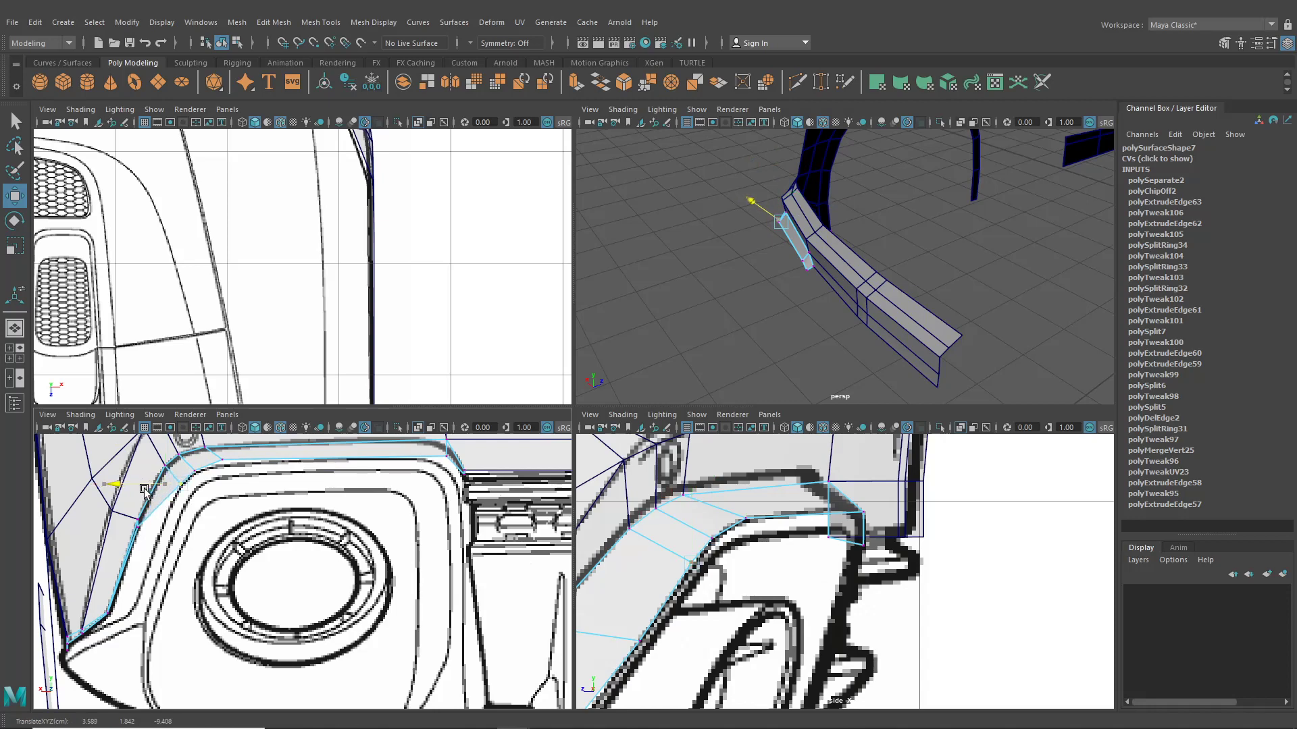
pyautogui.moveTo(442, 464)
pyautogui.mouseDown()
pyautogui.moveTo(458, 454)
pyautogui.moveTo(387, 461)
pyautogui.moveTo(425, 480)
pyautogui.mouseUp()
pyautogui.click(460, 482)
pyautogui.keyDown('alt'); pyautogui.moveTo(428, 481); pyautogui.dragTo(434, 493, button='middle'); pyautogui.keyUp('alt')
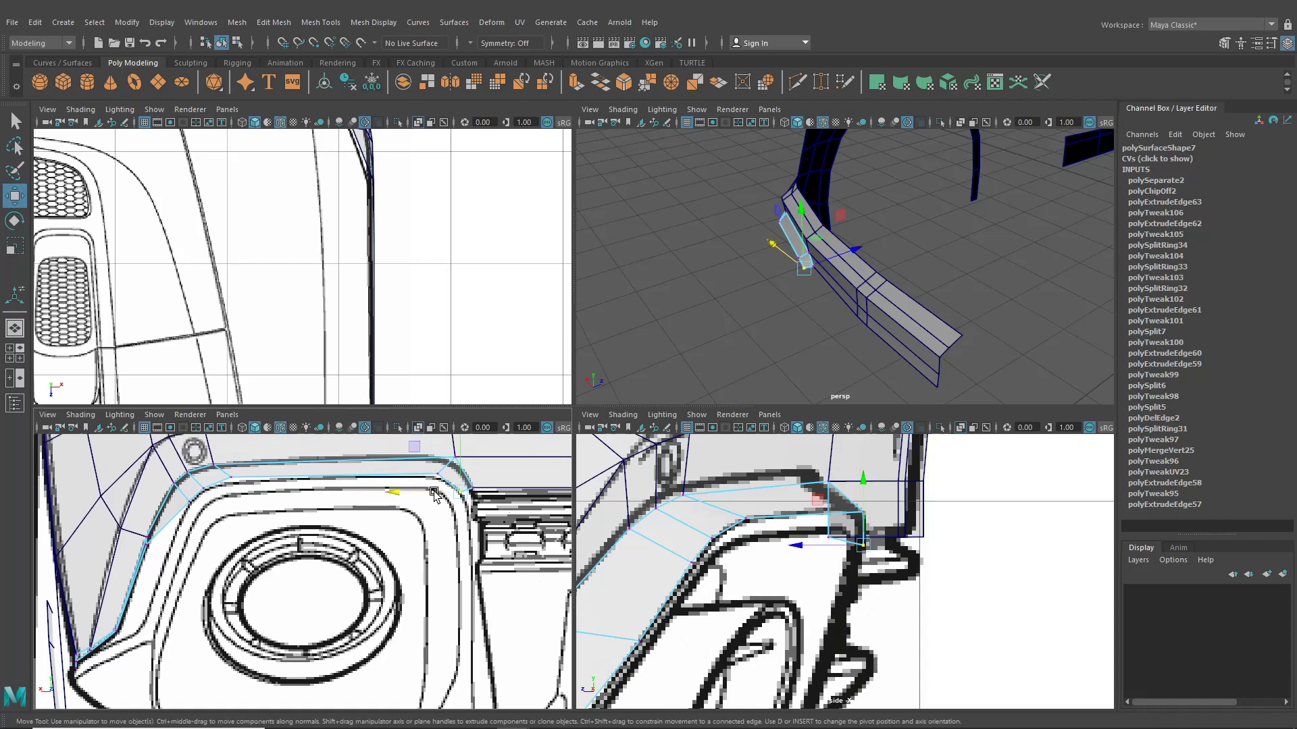
pyautogui.click(437, 475)
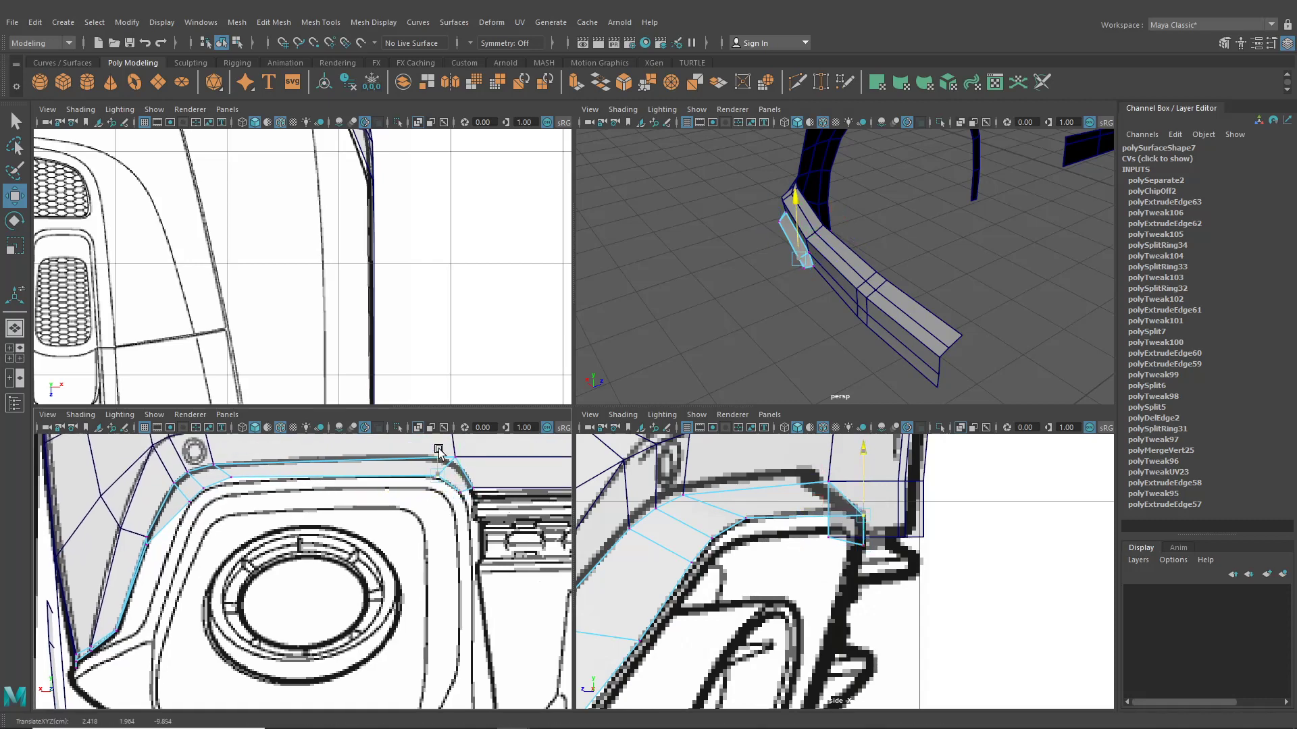
pyautogui.keyDown('alt'); pyautogui.moveTo(200, 573); pyautogui.dragTo(277, 579, button='middle'); pyautogui.keyUp('alt')
pyautogui.click(305, 486)
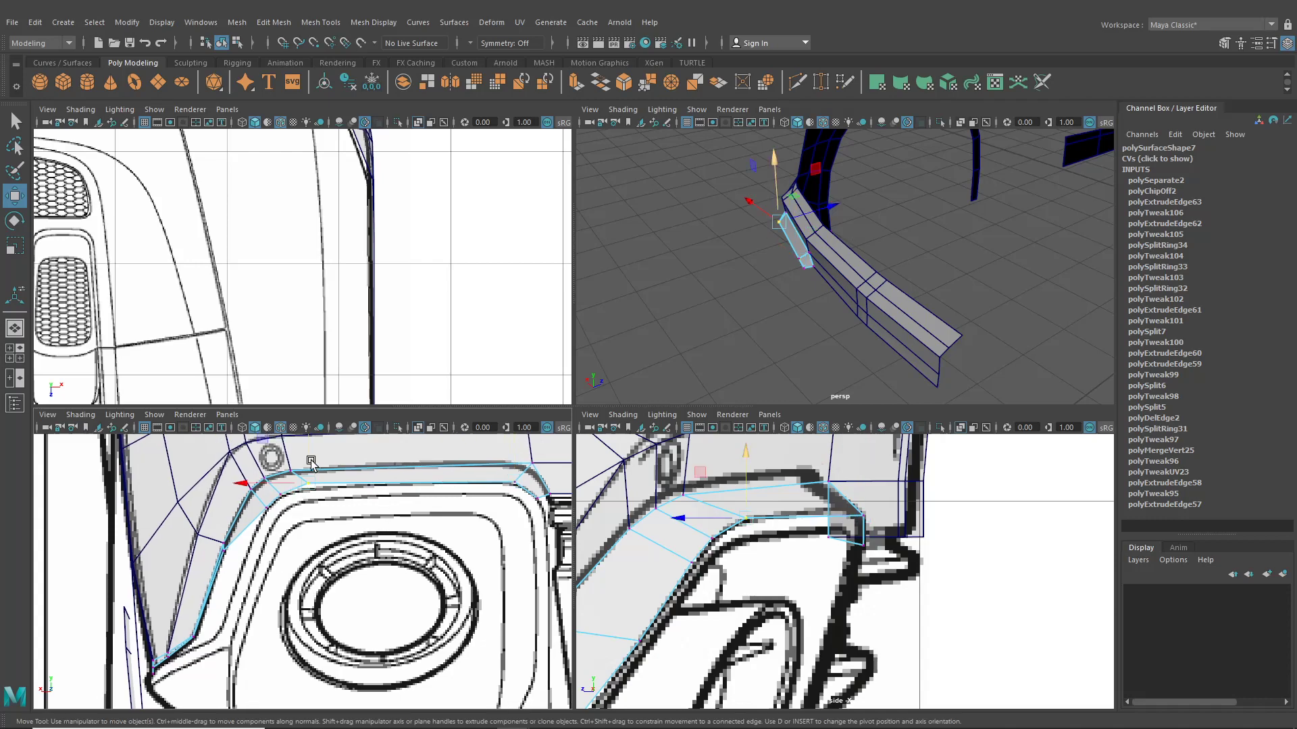
pyautogui.moveTo(303, 487); pyautogui.dragTo(300, 490)
# Step: Move the lower vertices along the strip's slanted section and lower bend inward to the housing outline in the rear view
pyautogui.keyDown('alt'); pyautogui.moveTo(252, 569); pyautogui.dragTo(305, 542, button='middle'); pyautogui.keyUp('alt')
pyautogui.scroll(1, 305, 542)
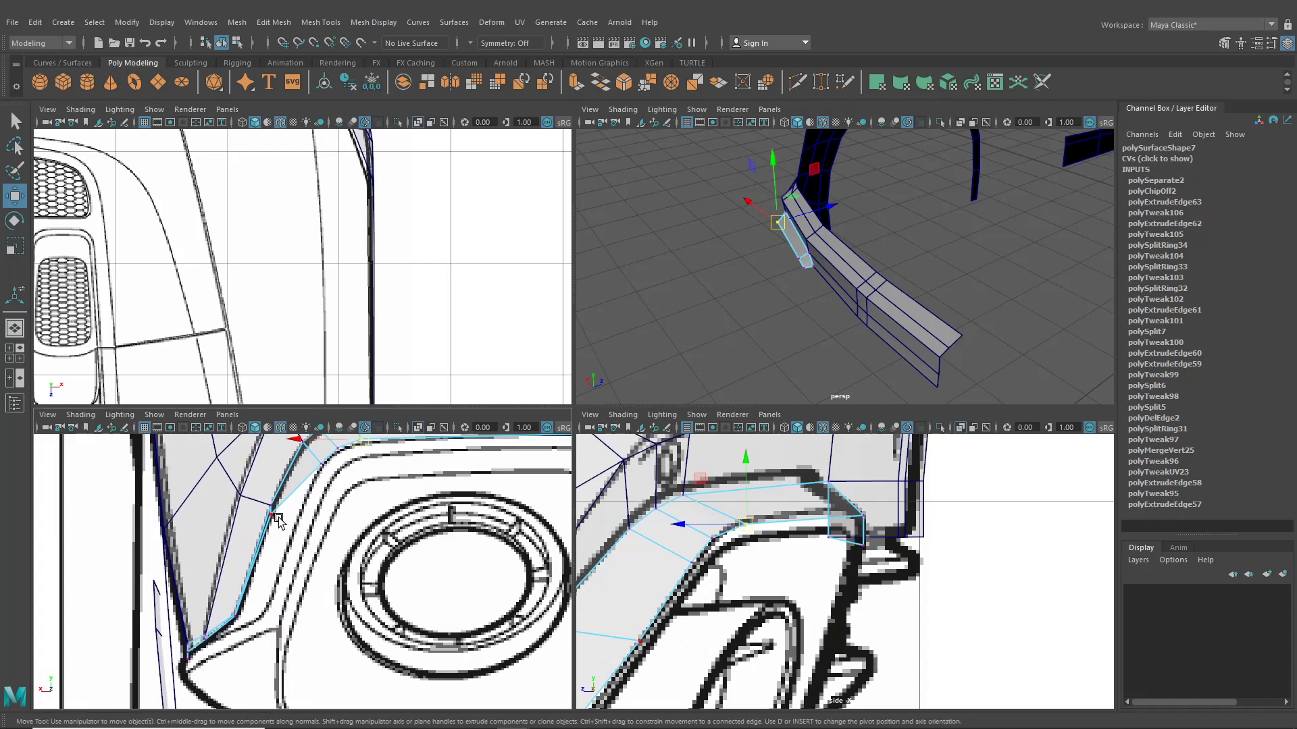
pyautogui.moveTo(279, 520); pyautogui.dragTo(259, 522)
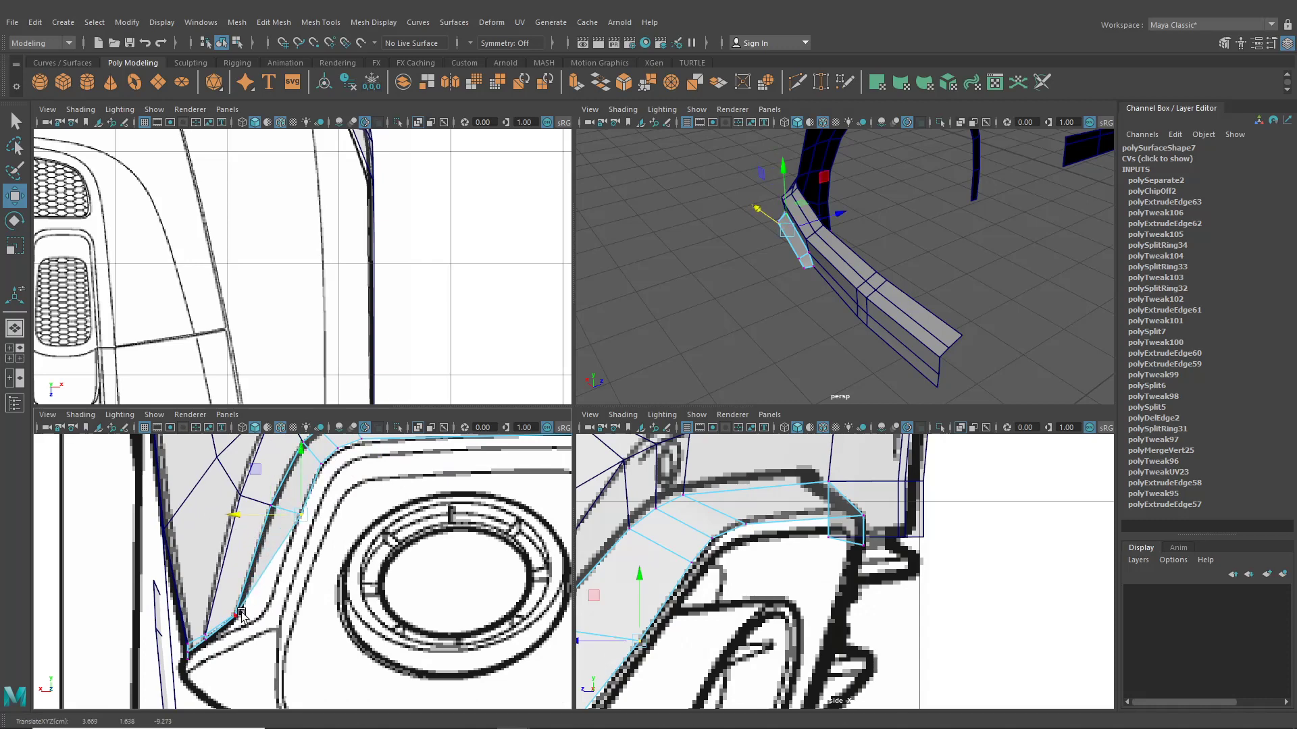
pyautogui.click(241, 622)
pyautogui.hotkey('ctrl', 'z')
pyautogui.click(233, 620)
pyautogui.moveTo(234, 620); pyautogui.dragTo(229, 625)
# Step: Move the lower vertices at the strip's wheel-side end onto the housing's pointed corner in the rear view
pyautogui.keyDown('alt'); pyautogui.moveTo(218, 569); pyautogui.dragTo(305, 492, button='middle'); pyautogui.keyUp('alt')
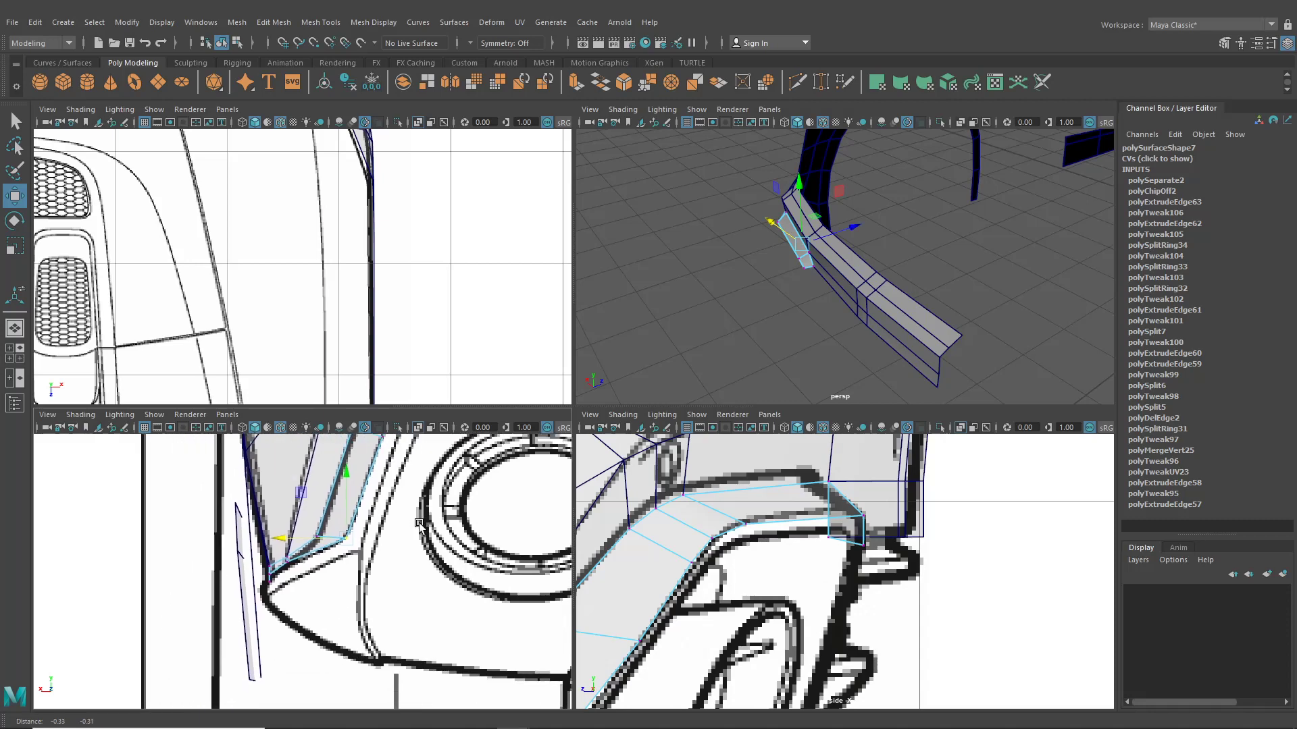
pyautogui.keyDown('alt'); pyautogui.moveTo(305, 492); pyautogui.dragTo(345, 561, button='right'); pyautogui.keyUp('alt')
pyautogui.click(285, 558)
pyautogui.moveTo(263, 562); pyautogui.dragTo(260, 559)
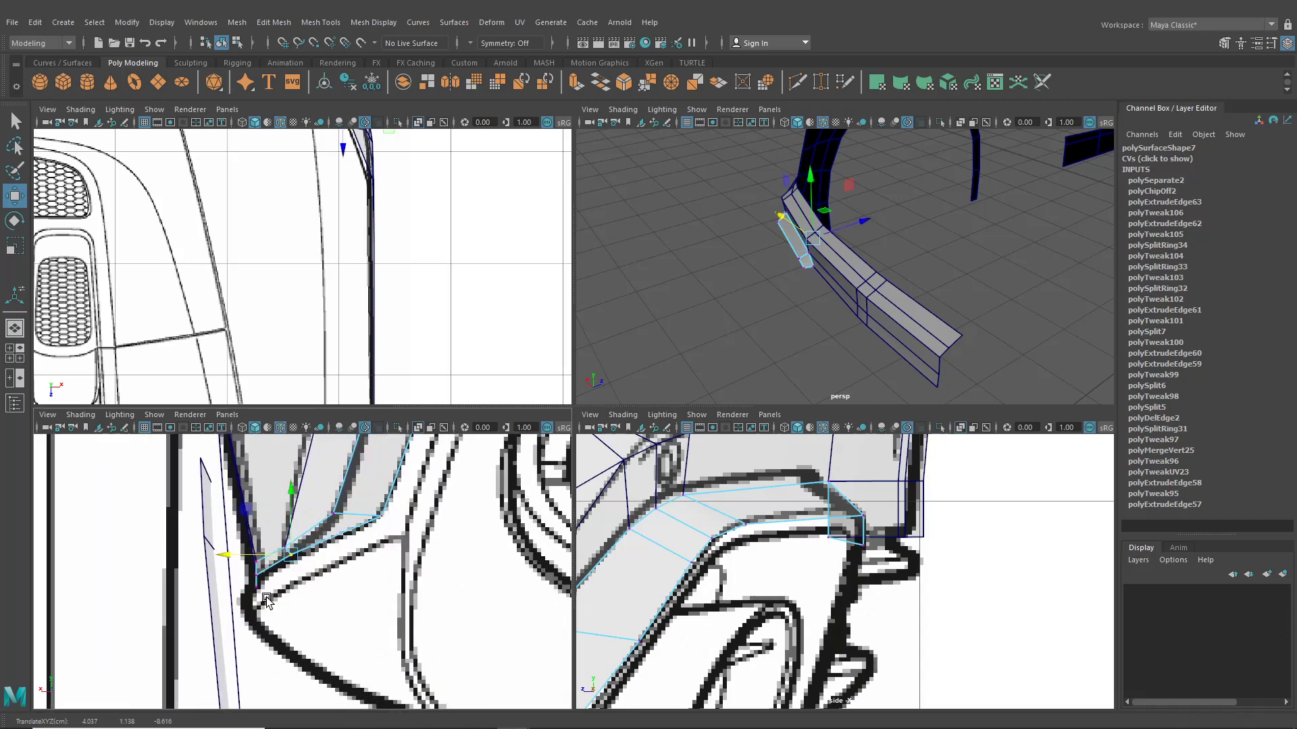
# Step: Adjust the vertices at the strip's wheel-side tip in the perspective view, shifting the last one outward
pyautogui.press('space')
pyautogui.keyDown('alt'); pyautogui.moveTo(783, 374); pyautogui.dragTo(696, 371); pyautogui.keyUp('alt')
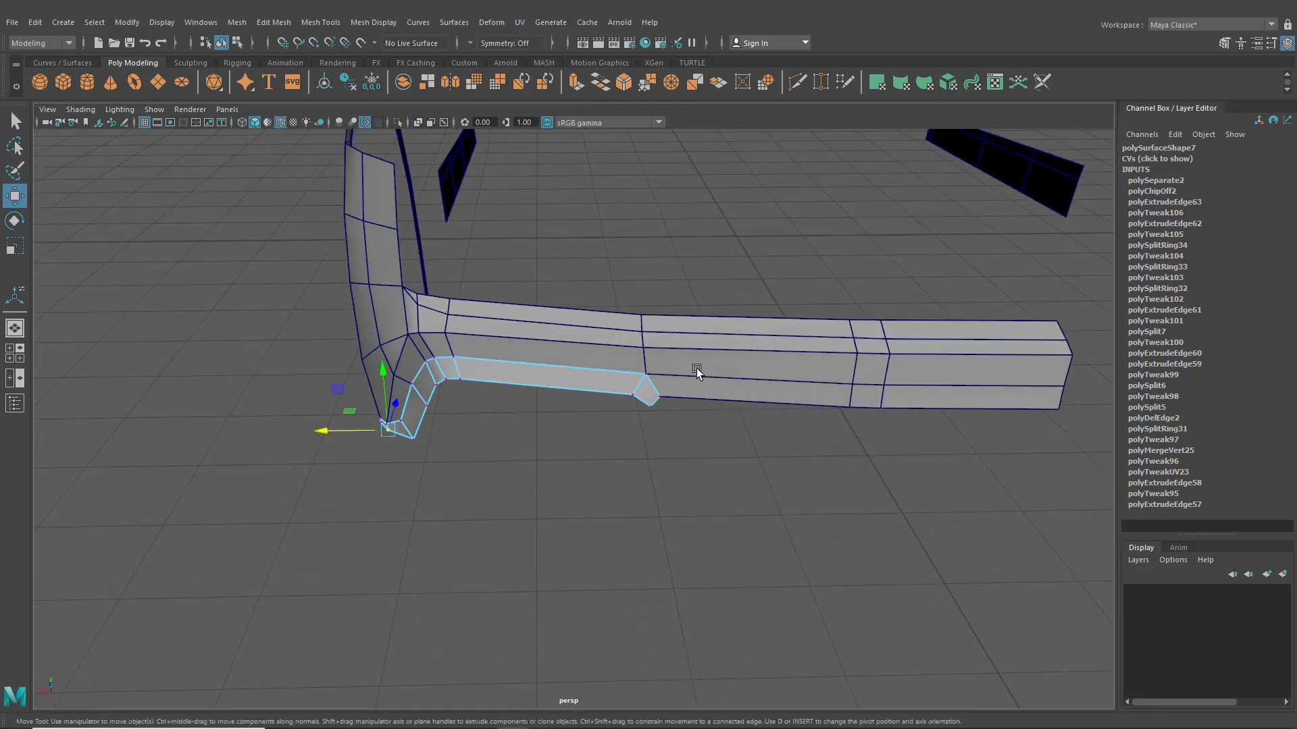
pyautogui.keyDown('alt'); pyautogui.moveTo(696, 371); pyautogui.dragTo(859, 344, button='middle'); pyautogui.keyUp('alt')
pyautogui.scroll(6, 695, 382)
pyautogui.click(489, 365)
pyautogui.moveTo(465, 367)
pyautogui.mouseDown()
pyautogui.moveTo(497, 400)
pyautogui.moveTo(479, 359)
pyautogui.moveTo(484, 376)
pyautogui.mouseUp()
pyautogui.click(513, 358)
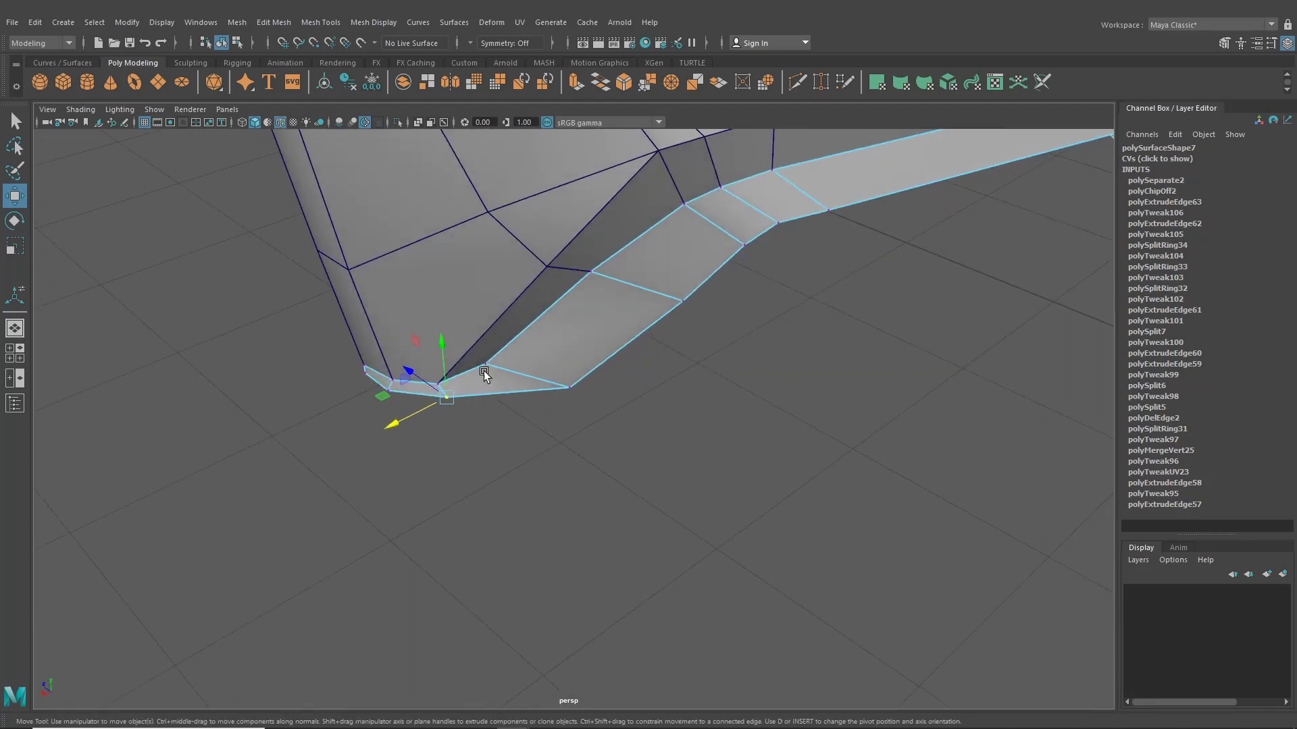
pyautogui.click(365, 372)
pyautogui.moveTo(354, 378); pyautogui.dragTo(345, 382)
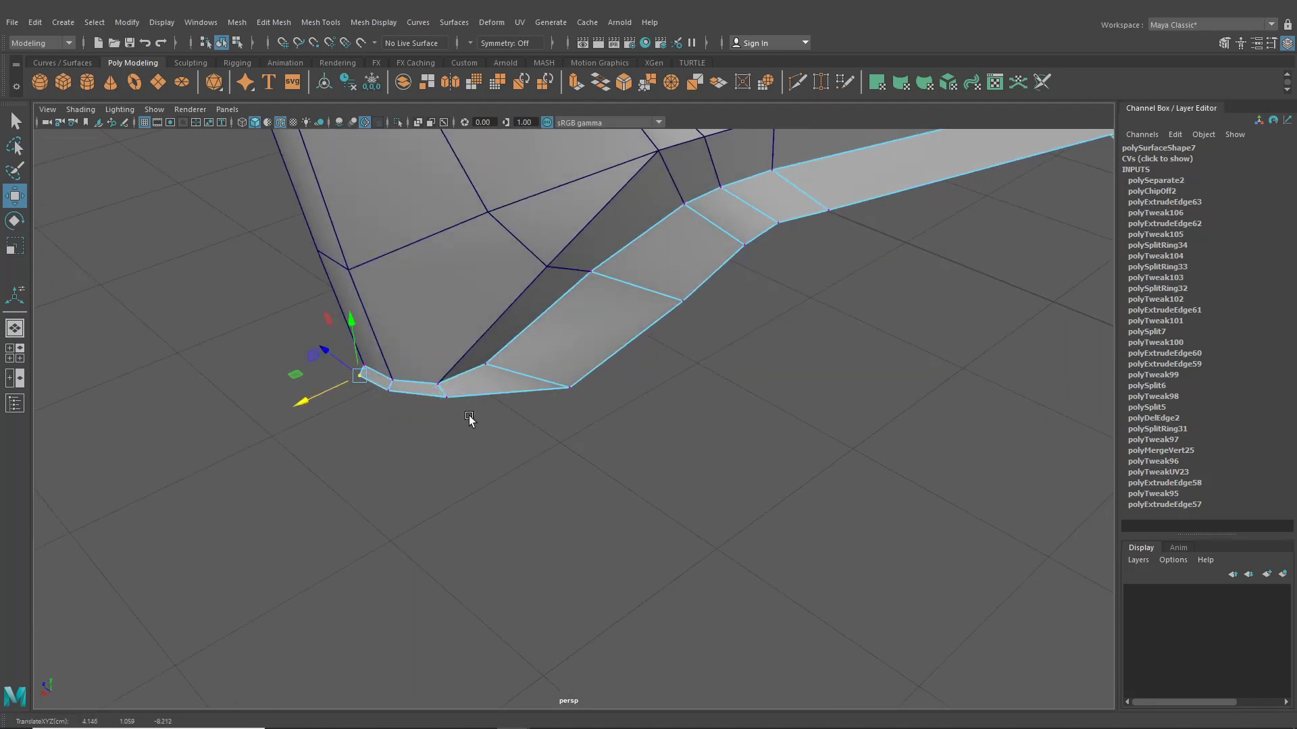
pyautogui.keyDown('alt'); pyautogui.moveTo(469, 419); pyautogui.dragTo(311, 422); pyautogui.keyUp('alt')
# Step: Select the strip's inner end edge in the side view and switch the front view to the back camera
pyautogui.click(15, 353)
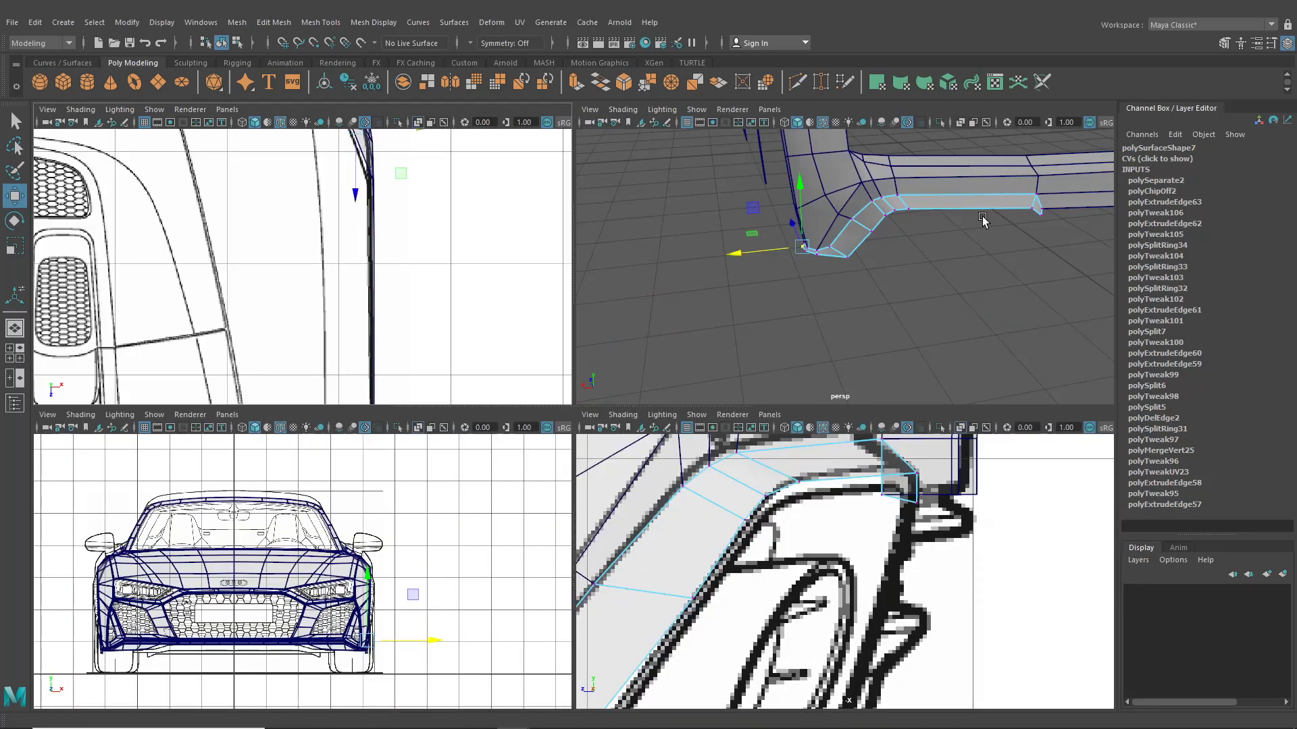
pyautogui.keyDown('alt'); pyautogui.moveTo(886, 493); pyautogui.dragTo(845, 497, button='middle'); pyautogui.keyUp('alt')
pyautogui.moveTo(845, 497); pyautogui.dragTo(857, 322, button='right')
pyautogui.click(866, 512)
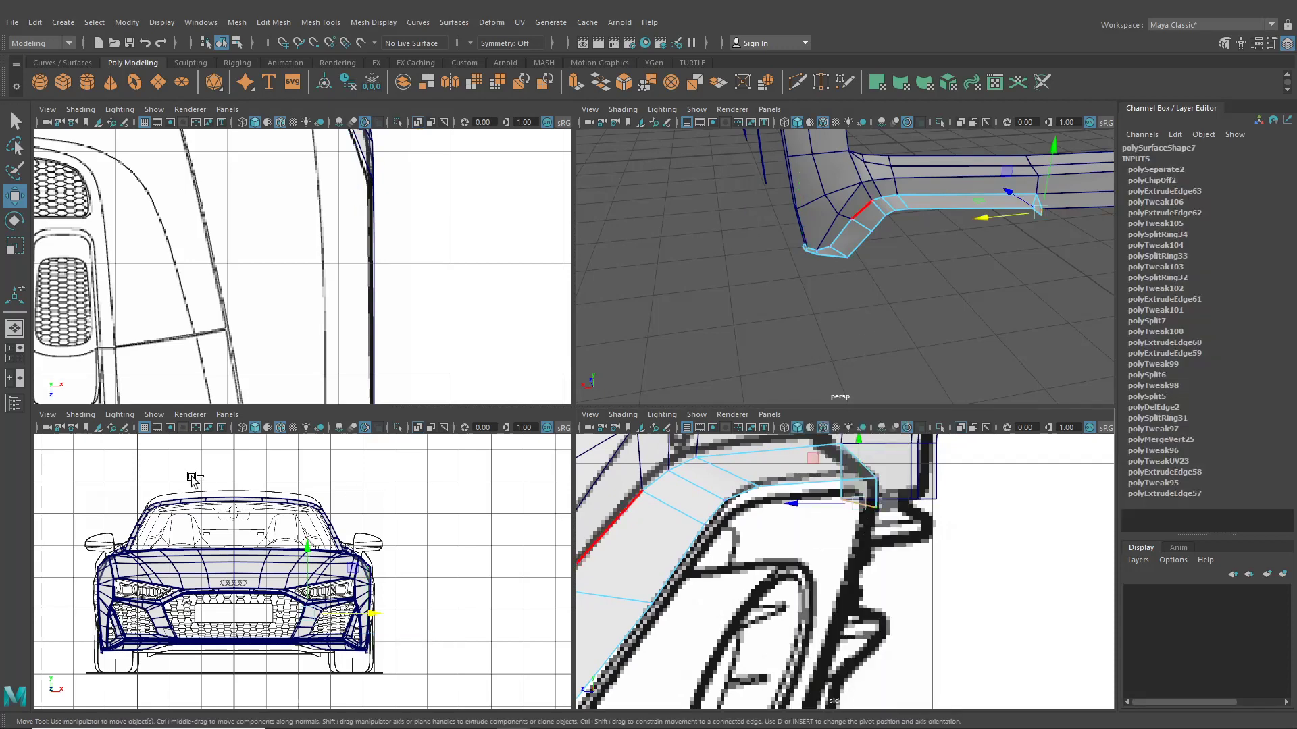
pyautogui.click(227, 415)
pyautogui.moveTo(273, 456)
pyautogui.click(413, 456)
pyautogui.scroll(-7, 417, 574)
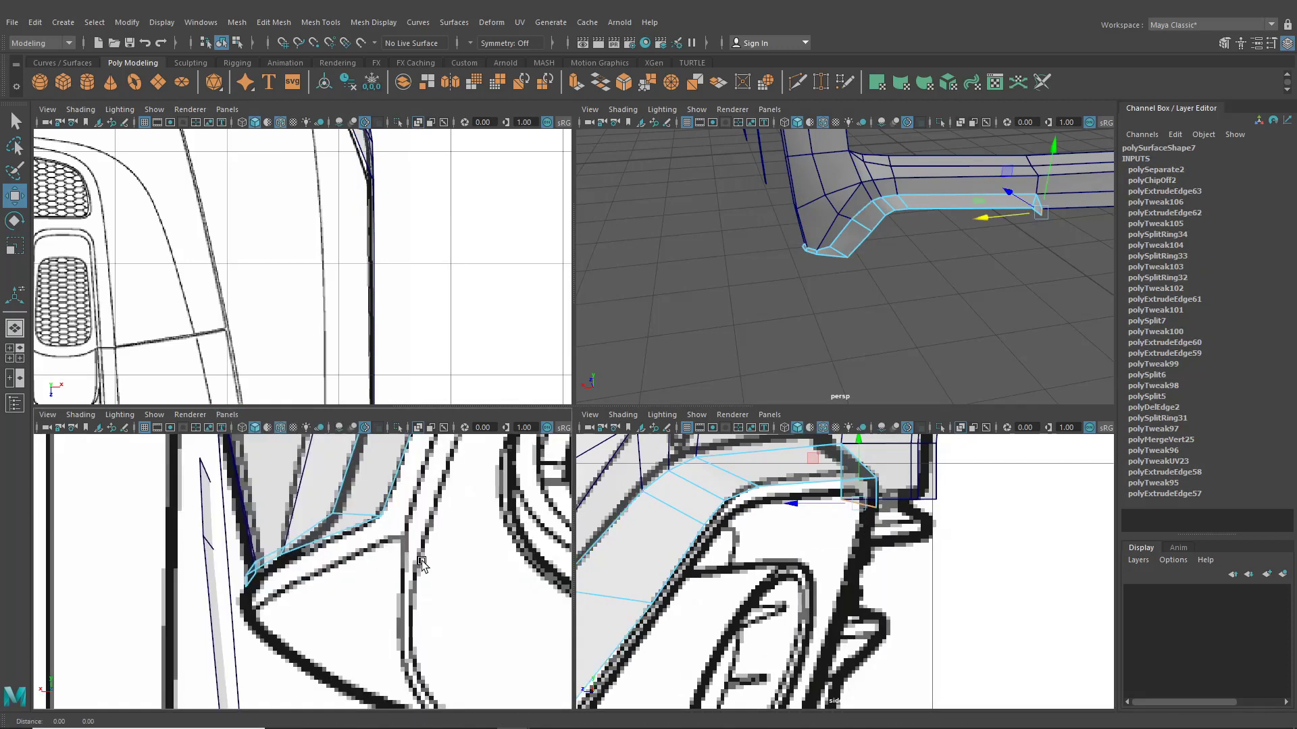
# Step: Extrude the strip's inner end edge about 1.16 units down along the housing's inner side to its bottom corner in the rear view
pyautogui.keyDown('alt'); pyautogui.moveTo(413, 586); pyautogui.dragTo(341, 597, button='middle'); pyautogui.keyUp('alt')
pyautogui.scroll(4, 341, 597)
pyautogui.scroll(5, 342, 599)
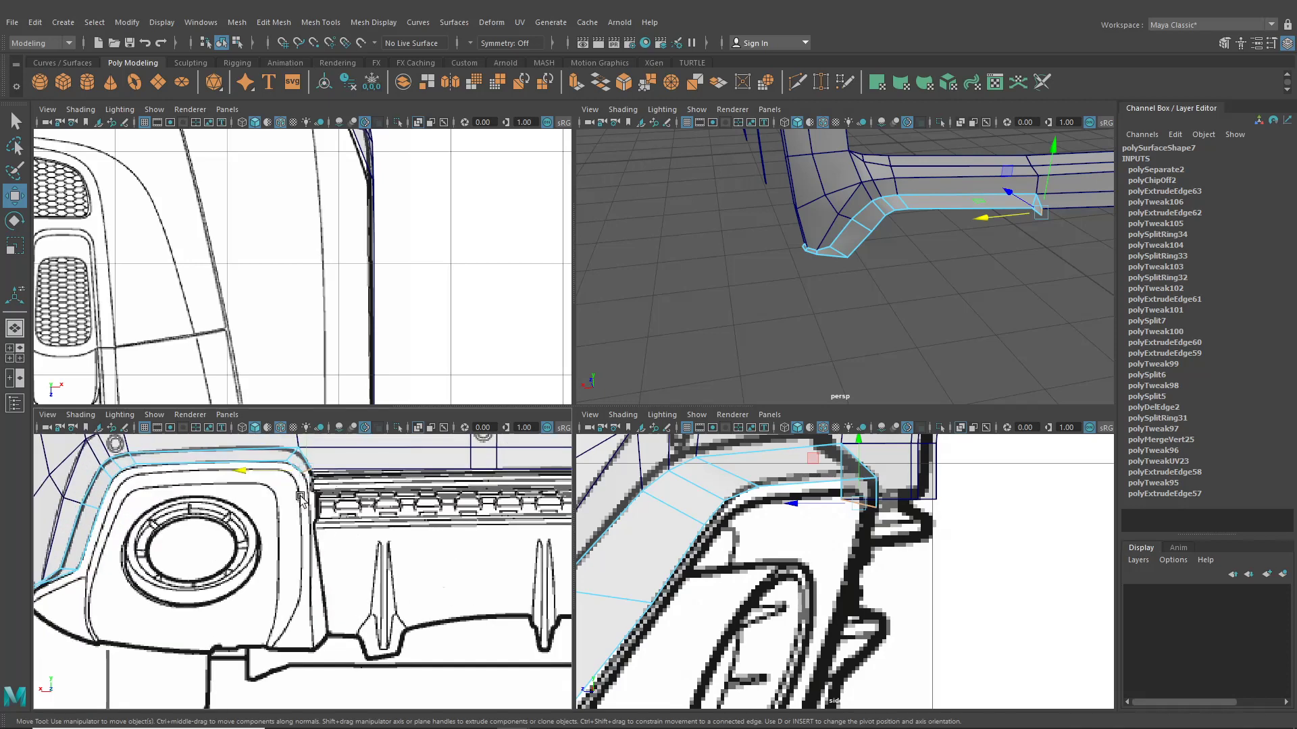
pyautogui.keyDown('alt'); pyautogui.moveTo(364, 501); pyautogui.dragTo(352, 514, button='middle'); pyautogui.keyUp('alt')
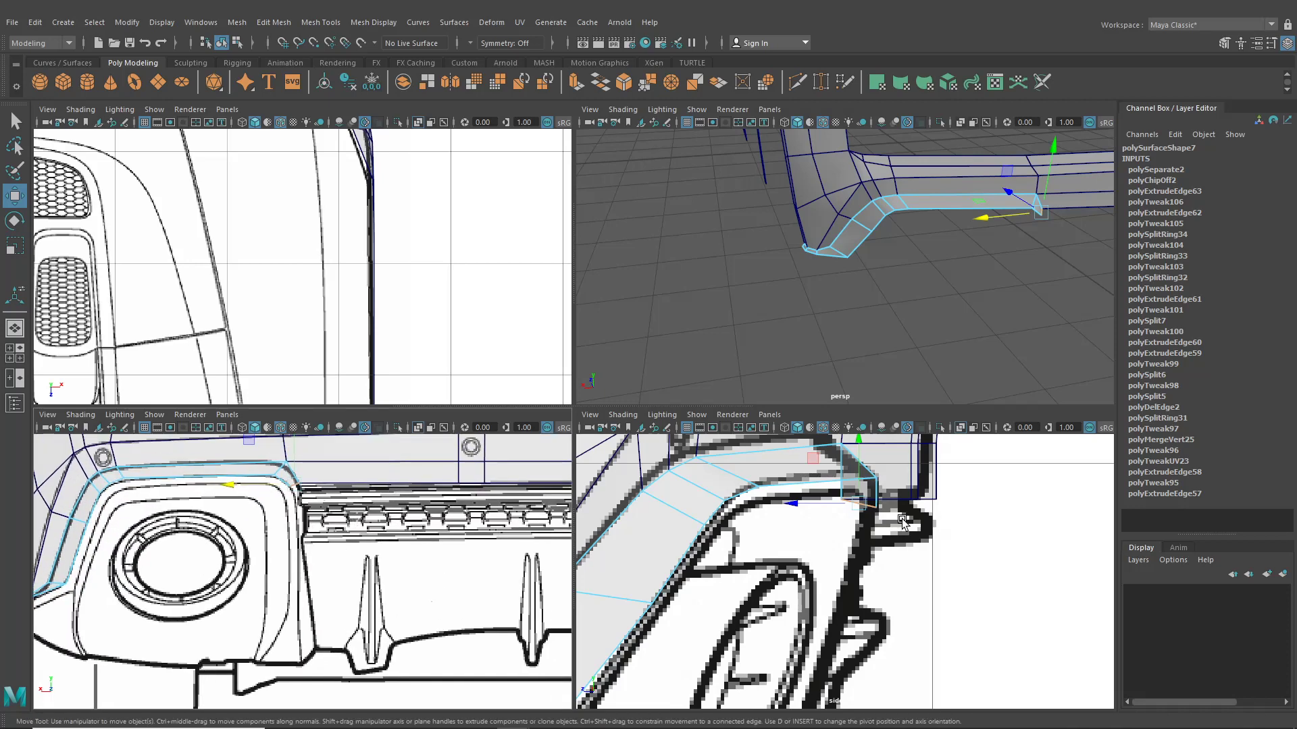
pyautogui.hotkey('ctrl', 'e')
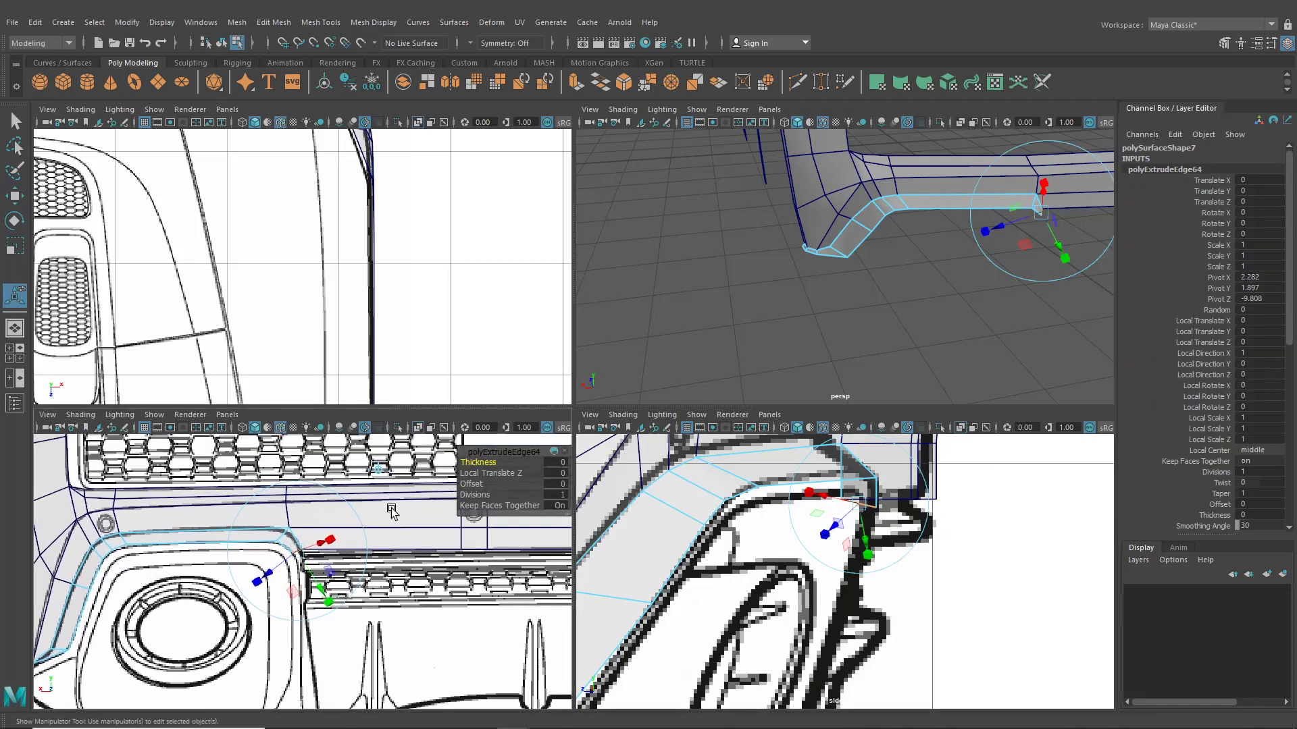
pyautogui.scroll(2, 290, 501)
pyautogui.moveTo(314, 499); pyautogui.dragTo(326, 670)
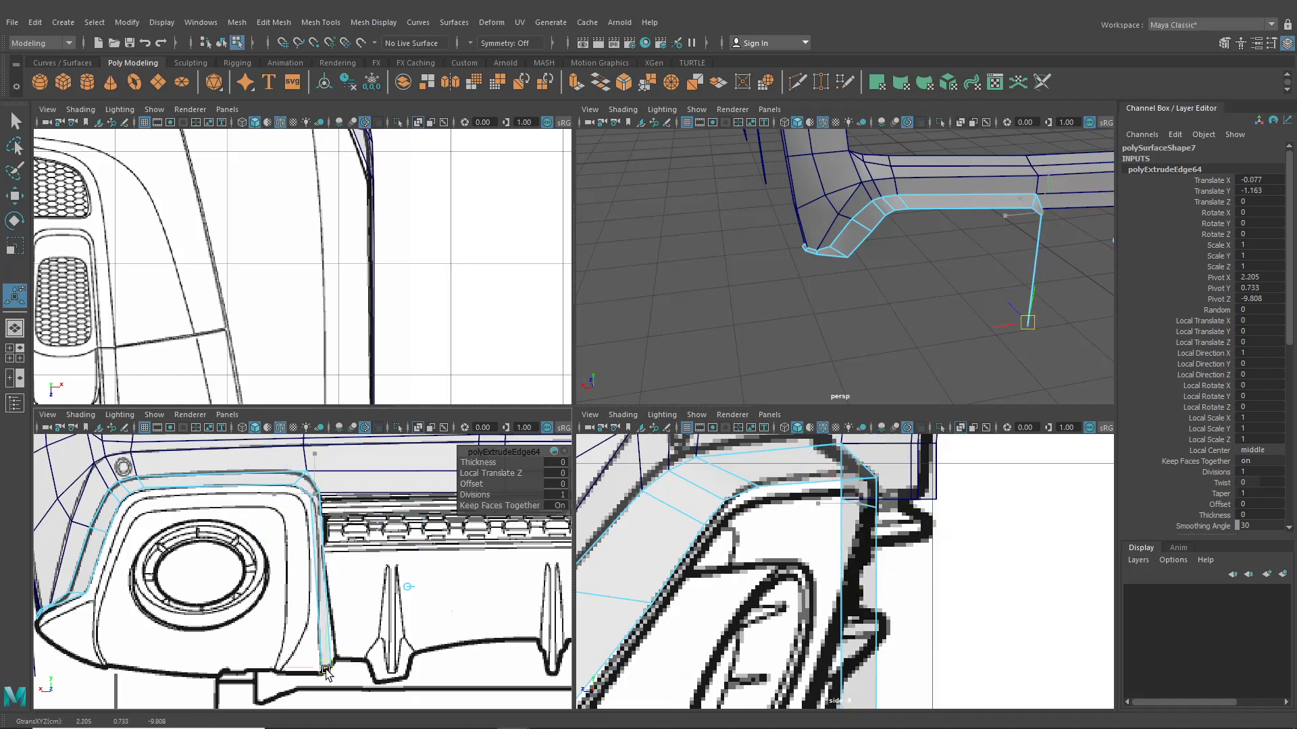
# Step: Fit the end vertices of the extruded vertical strip to the housing's bottom corner outline in the rear view
pyautogui.scroll(3, 326, 671)
pyautogui.moveTo(370, 344); pyautogui.dragTo(304, 344, button='right')
pyautogui.moveTo(372, 609); pyautogui.dragTo(387, 635)
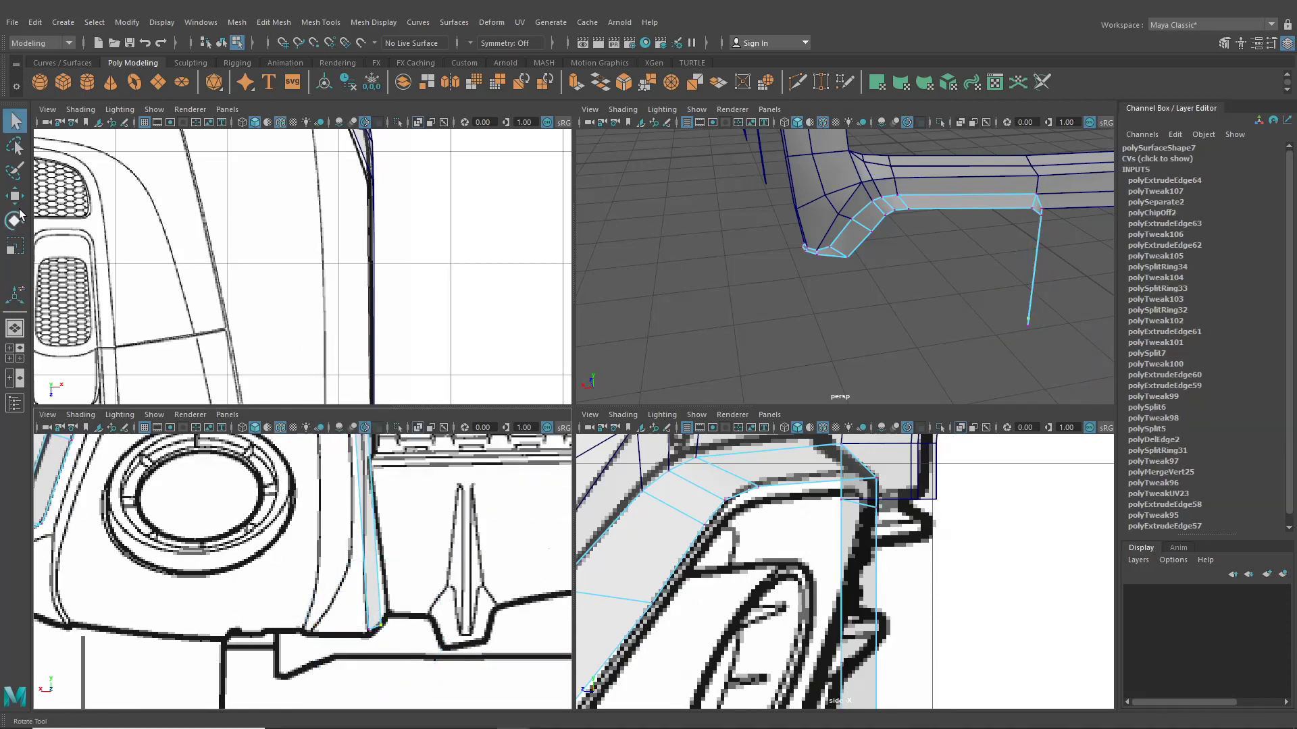
pyautogui.press('w')
pyautogui.moveTo(392, 620); pyautogui.dragTo(390, 618)
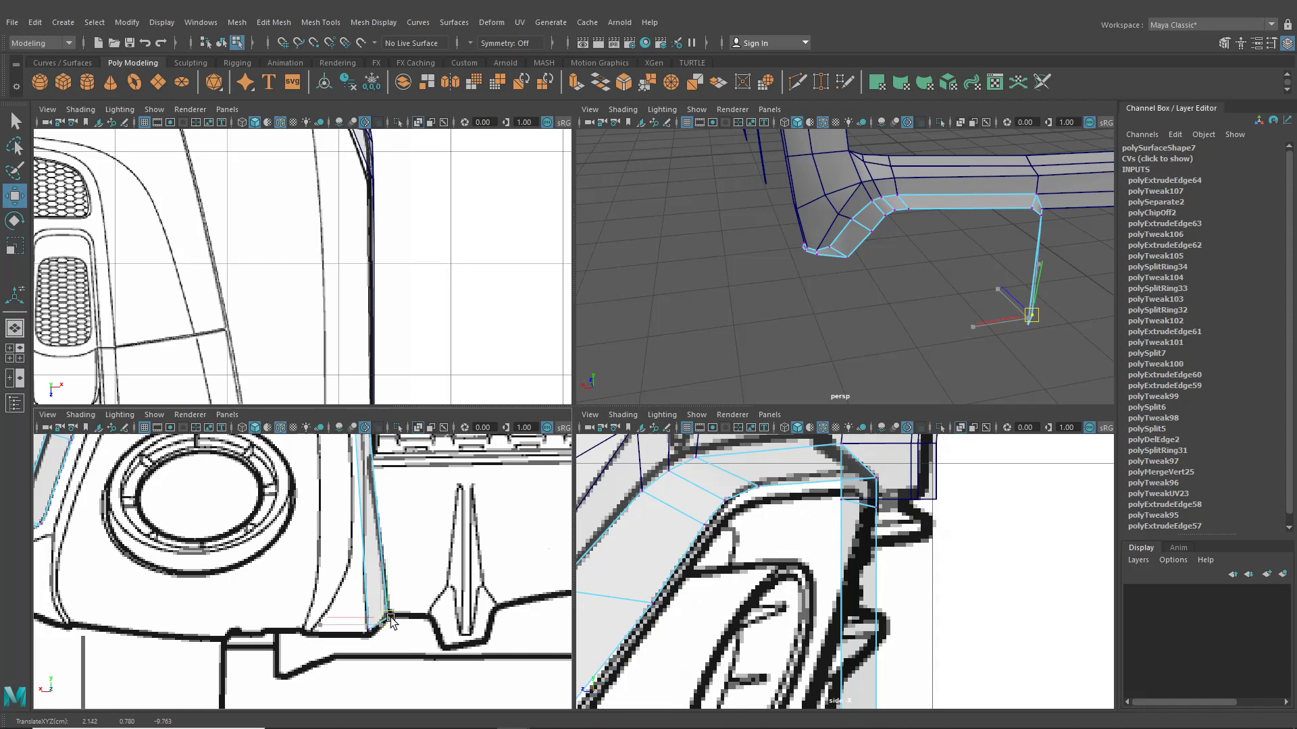
pyautogui.keyDown('alt'); pyautogui.moveTo(407, 604); pyautogui.dragTo(406, 575, button='middle'); pyautogui.keyUp('alt')
pyautogui.moveTo(353, 595); pyautogui.dragTo(370, 606)
# Step: Insert an edge loop across the upper part of the vertical strip, level with the lower edge of the grille mesh band
pyautogui.scroll(-5, 305, 550)
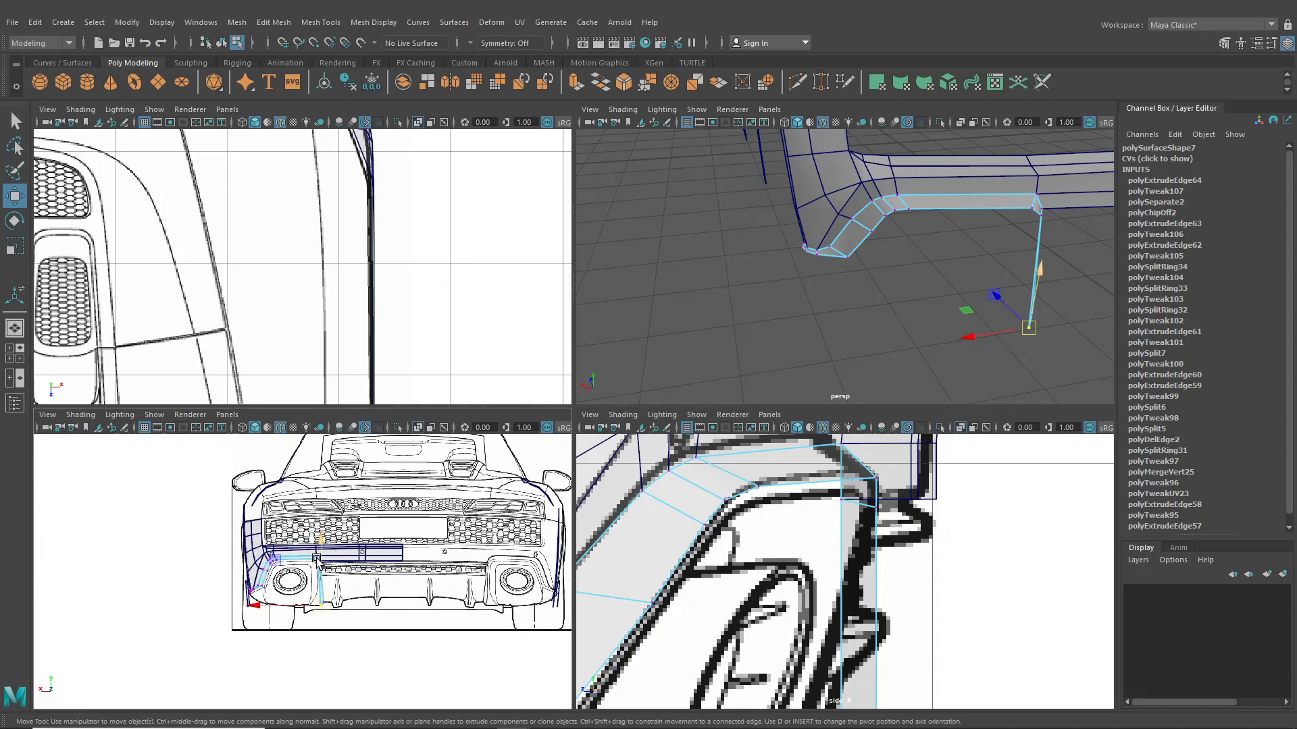
pyautogui.scroll(3, 316, 559)
pyautogui.keyDown('alt'); pyautogui.moveTo(451, 619); pyautogui.dragTo(439, 569, button='middle'); pyautogui.keyUp('alt')
pyautogui.scroll(3, 442, 571)
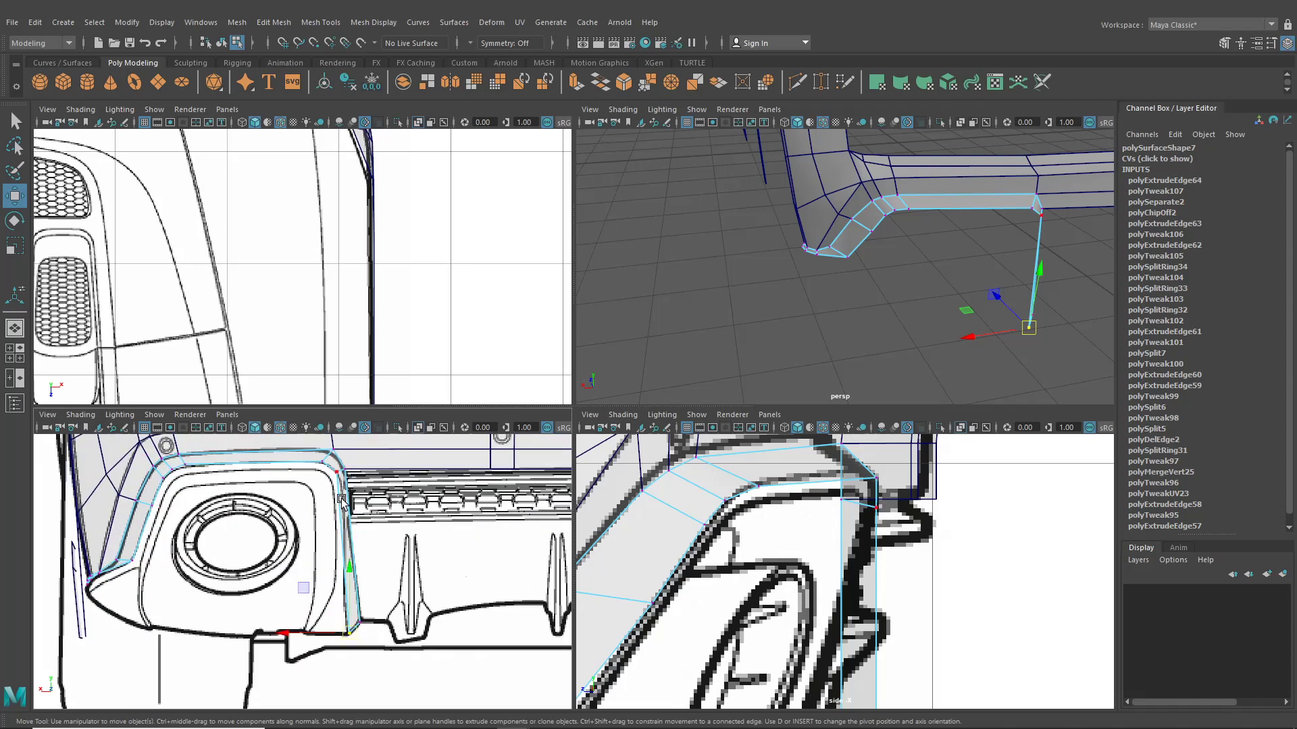
pyautogui.click(415, 23)
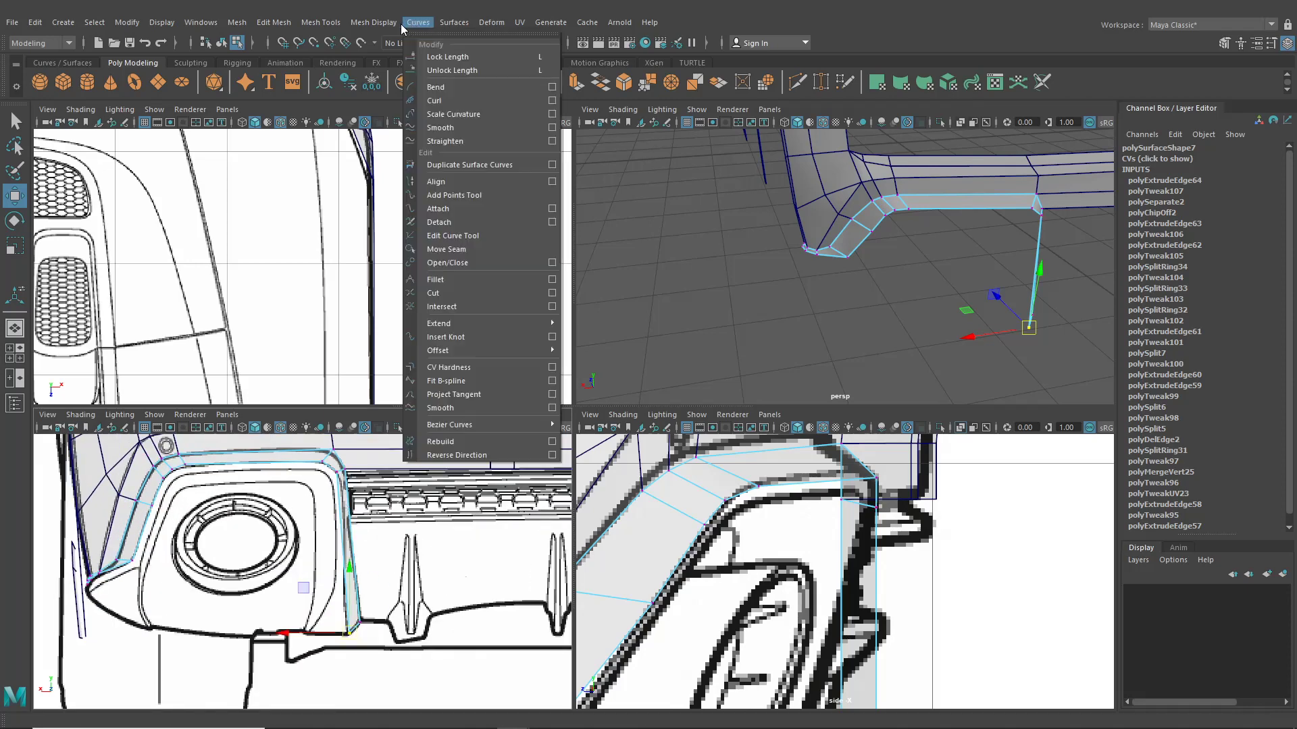
pyautogui.moveTo(374, 22)
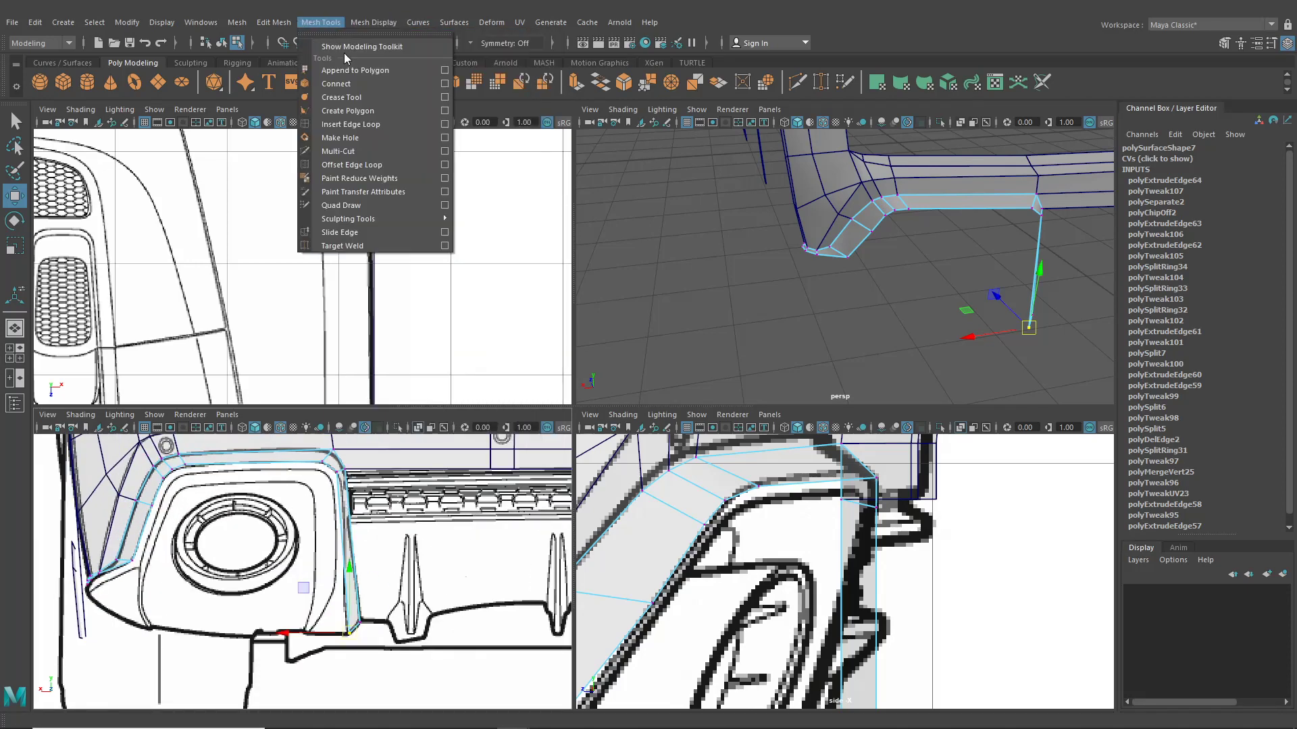
pyautogui.click(354, 124)
pyautogui.scroll(5, 314, 590)
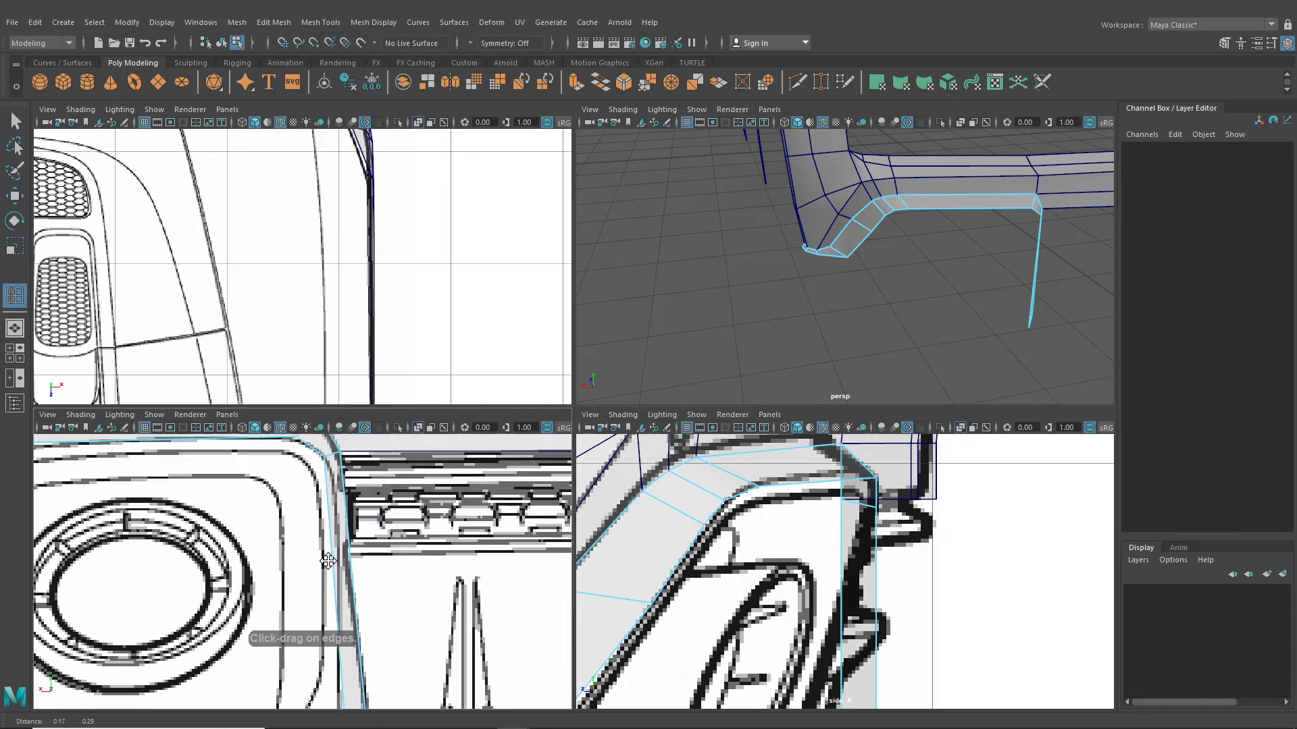
pyautogui.scroll(2, 331, 557)
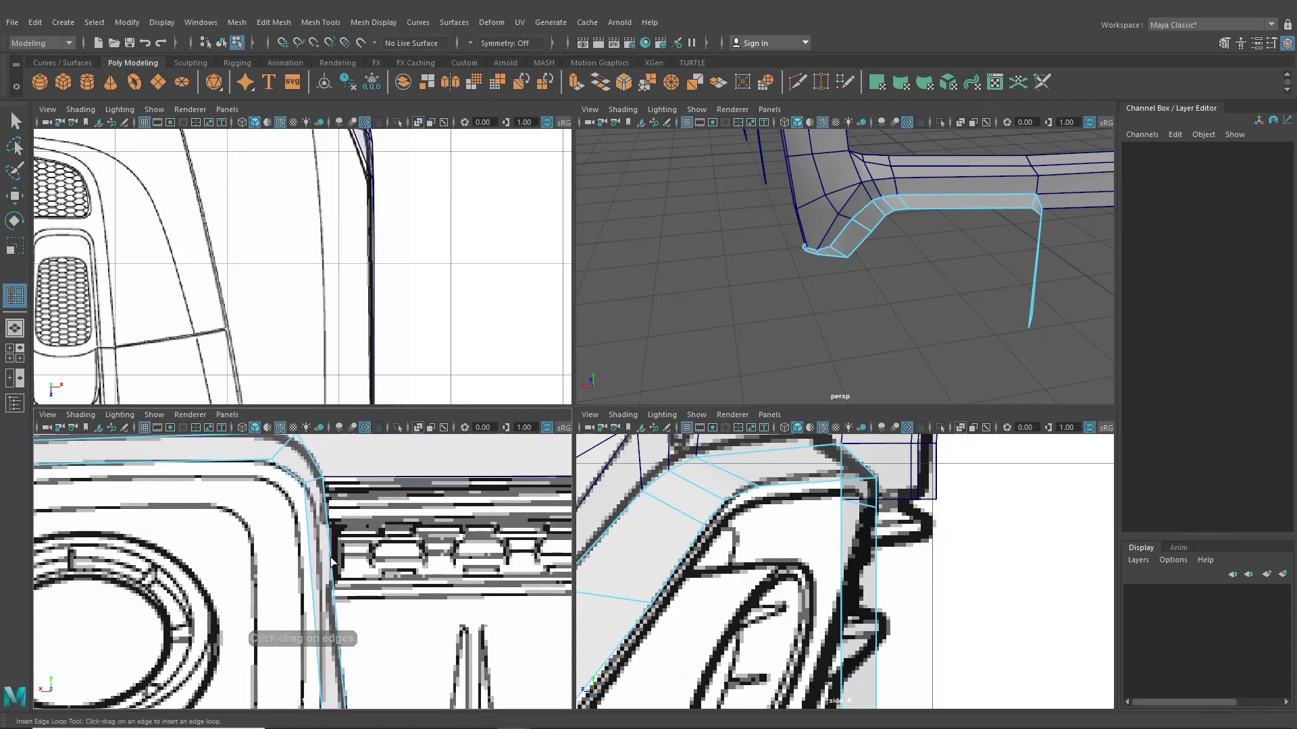
pyautogui.moveTo(330, 557); pyautogui.dragTo(334, 595)
# Step: Move the new loop's vertices to the housing outline in the rear view and forward onto its profile in the side view
pyautogui.click(15, 197)
pyautogui.moveTo(278, 321); pyautogui.dragTo(233, 319, button='right')
pyautogui.click(316, 611)
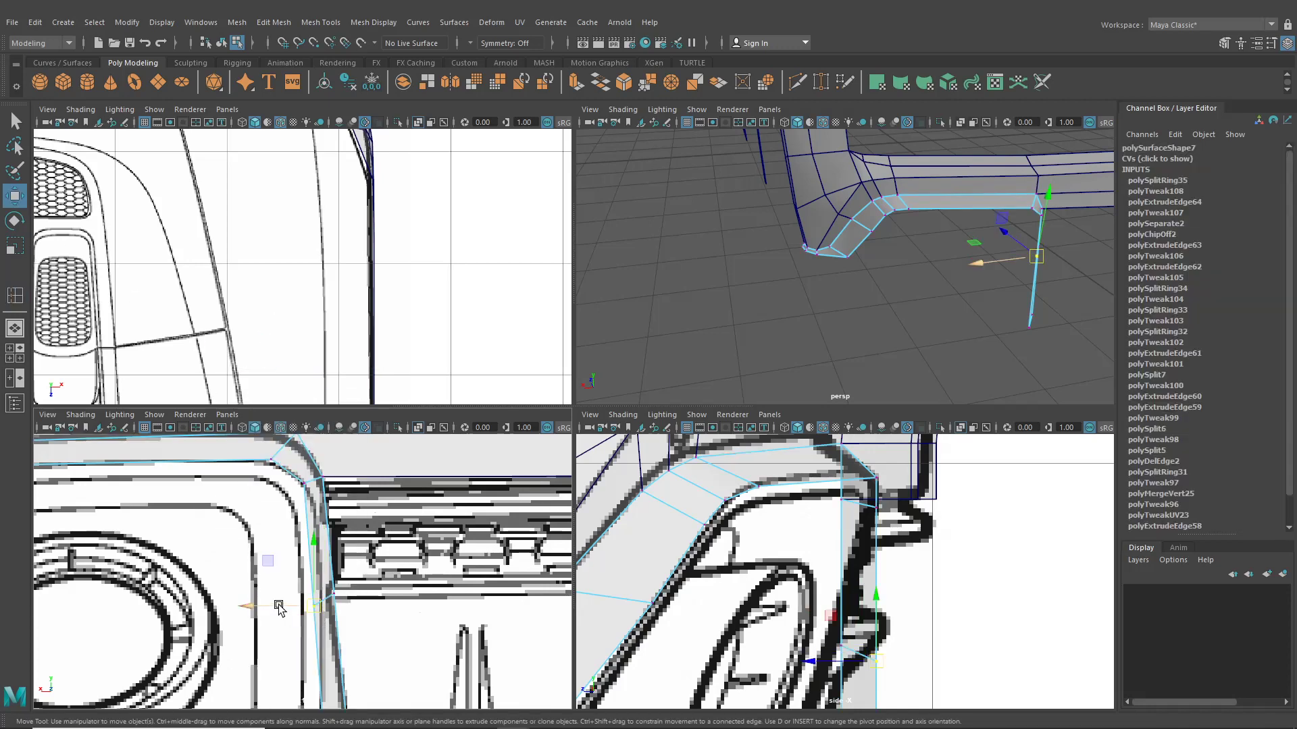
pyautogui.keyDown('alt'); pyautogui.moveTo(399, 613); pyautogui.dragTo(389, 555, button='middle'); pyautogui.keyUp('alt')
pyautogui.keyDown('alt'); pyautogui.moveTo(810, 601); pyautogui.dragTo(803, 583, button='middle'); pyautogui.keyUp('alt')
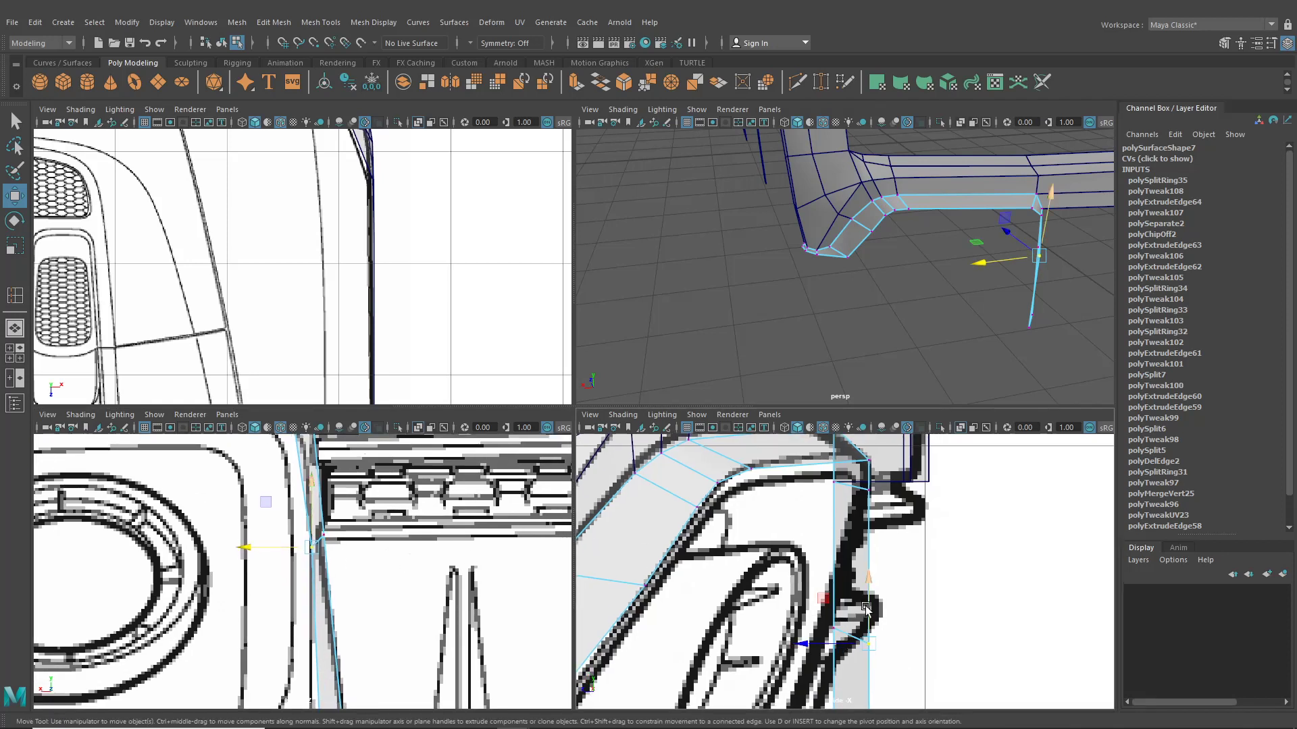
pyautogui.moveTo(866, 608); pyautogui.dragTo(869, 596)
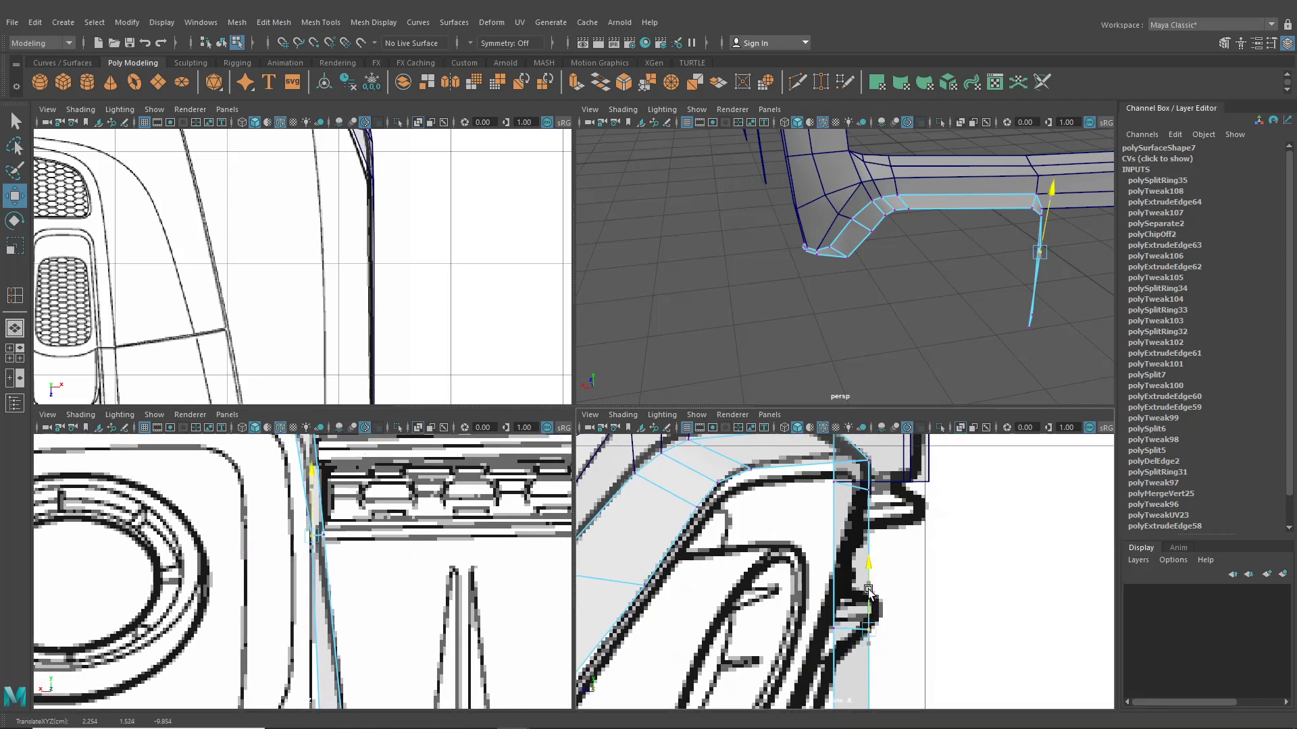
pyautogui.moveTo(786, 628); pyautogui.dragTo(746, 627)
# Step: Move the vertical strip's lower end vertices forward toward the housing's profile in the side view
pyautogui.scroll(-6, 837, 633)
pyautogui.keyDown('alt'); pyautogui.moveTo(838, 633); pyautogui.dragTo(839, 576, button='middle'); pyautogui.keyUp('alt')
pyautogui.scroll(3, 889, 600)
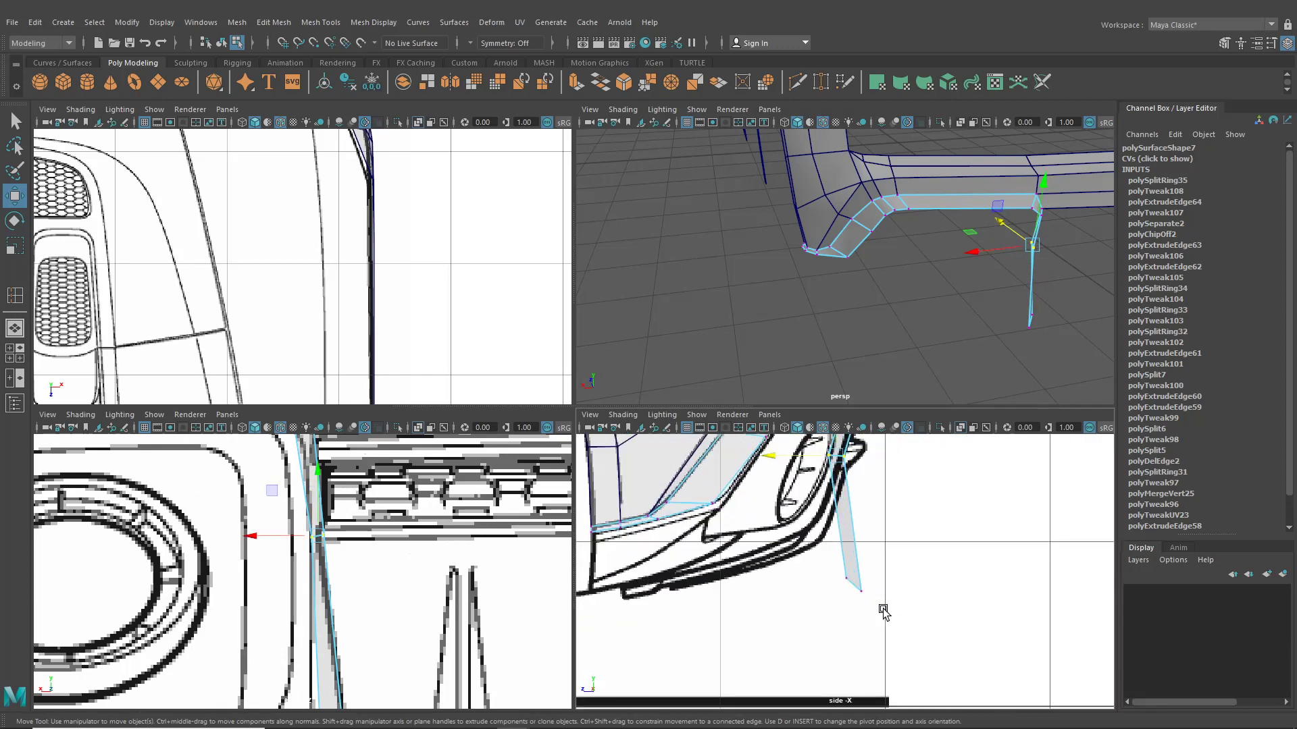
pyautogui.moveTo(883, 609); pyautogui.dragTo(746, 582)
# Step: Raise the vertical strip's lower end vertices to shorten it and align them with the housing's rear profile in the side view
pyautogui.keyDown('alt'); pyautogui.moveTo(393, 589); pyautogui.dragTo(420, 451, button='middle'); pyautogui.keyUp('alt')
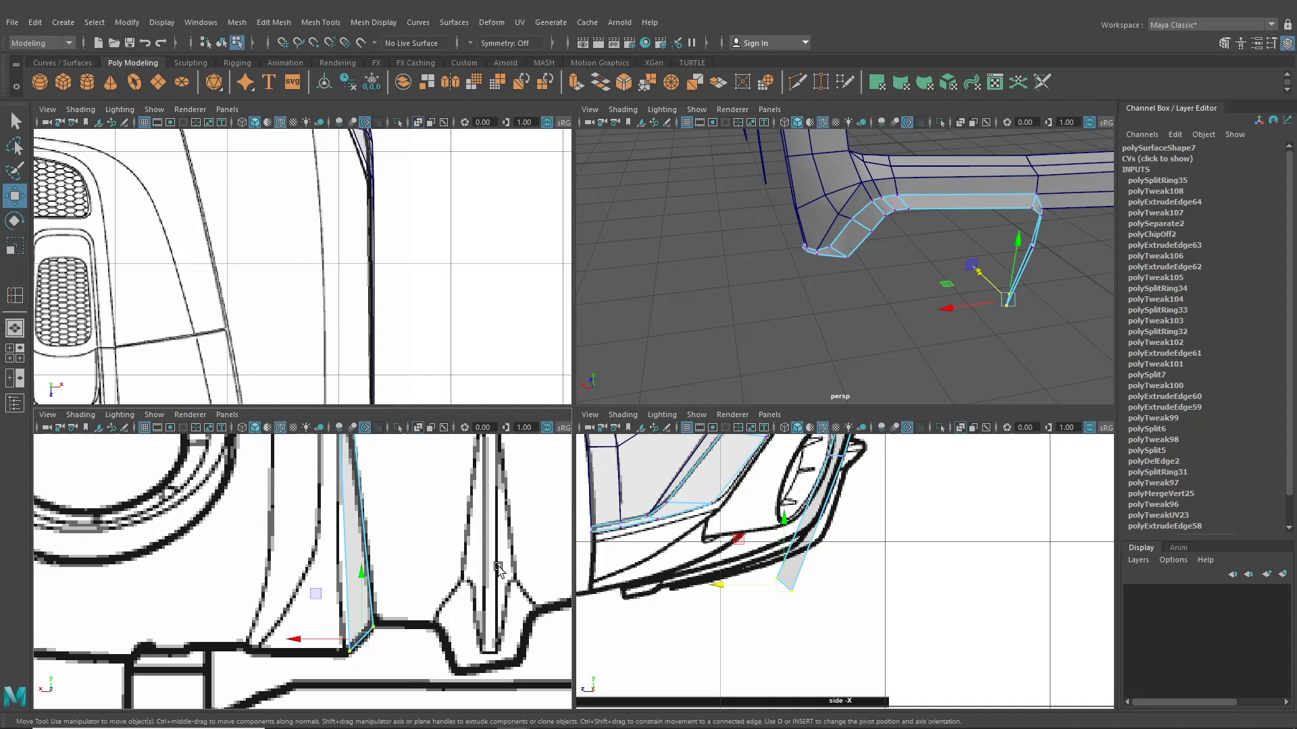
pyautogui.keyDown('alt'); pyautogui.moveTo(393, 606); pyautogui.dragTo(406, 614, button='middle'); pyautogui.keyUp('alt')
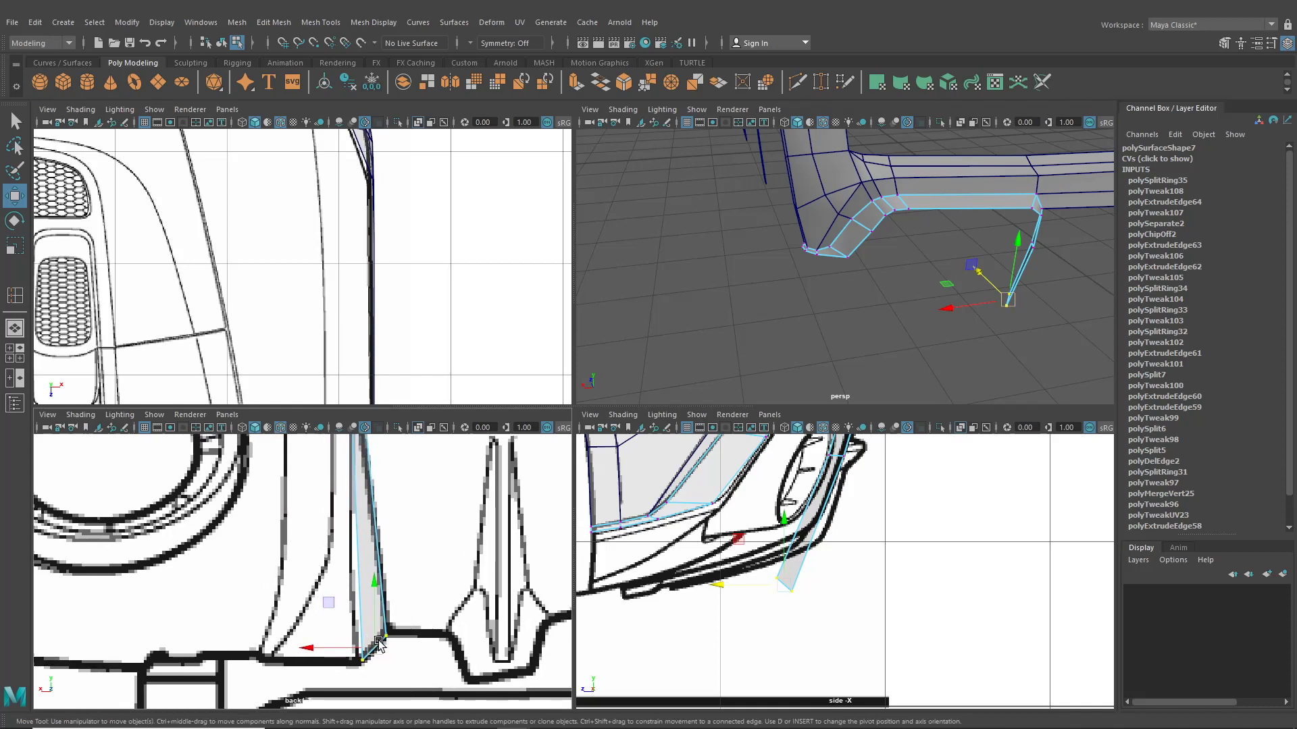
pyautogui.moveTo(378, 643); pyautogui.dragTo(363, 531)
pyautogui.keyDown('alt'); pyautogui.moveTo(726, 539); pyautogui.dragTo(717, 581, button='middle'); pyautogui.keyUp('alt')
pyautogui.moveTo(776, 566); pyautogui.dragTo(805, 555)
# Step: Extrude the vertical strip's lower end edge forward three times along the housing's lower profile in the side view
pyautogui.rightClick(763, 360)
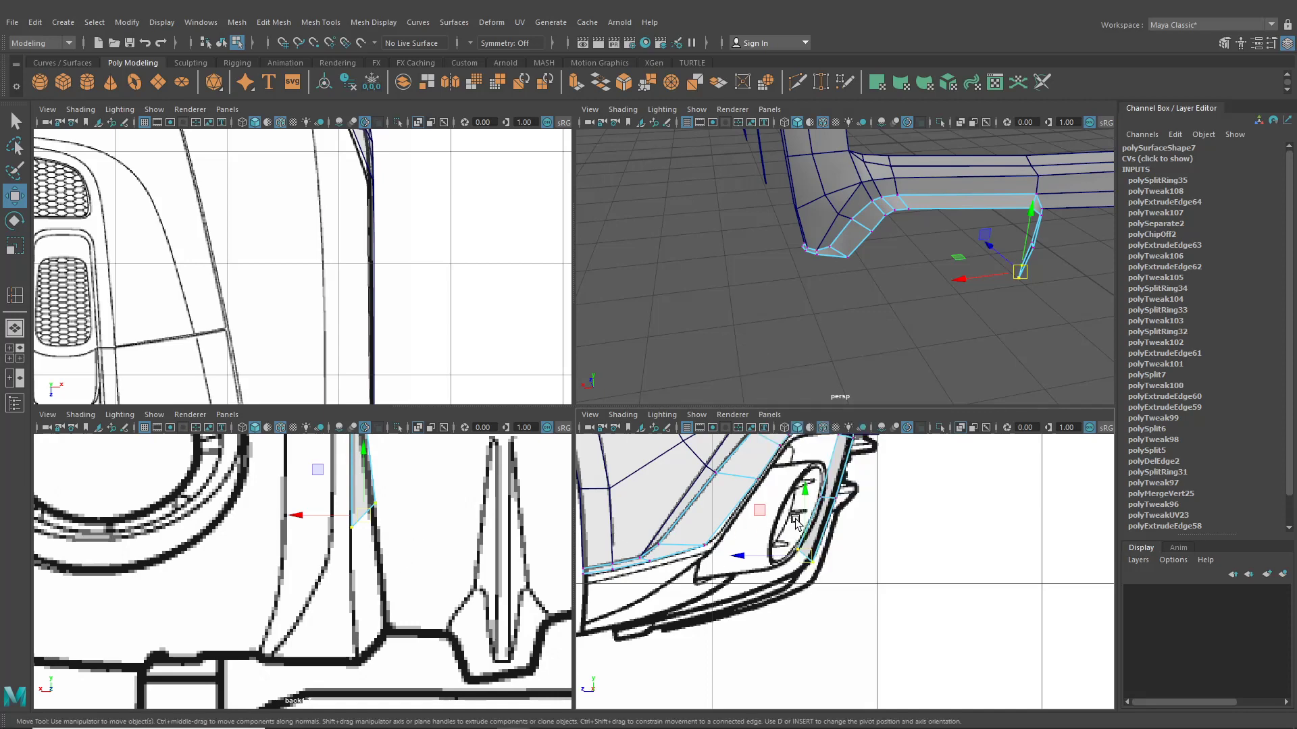
pyautogui.keyDown('alt'); pyautogui.moveTo(797, 531); pyautogui.dragTo(774, 536, button='middle'); pyautogui.keyUp('alt')
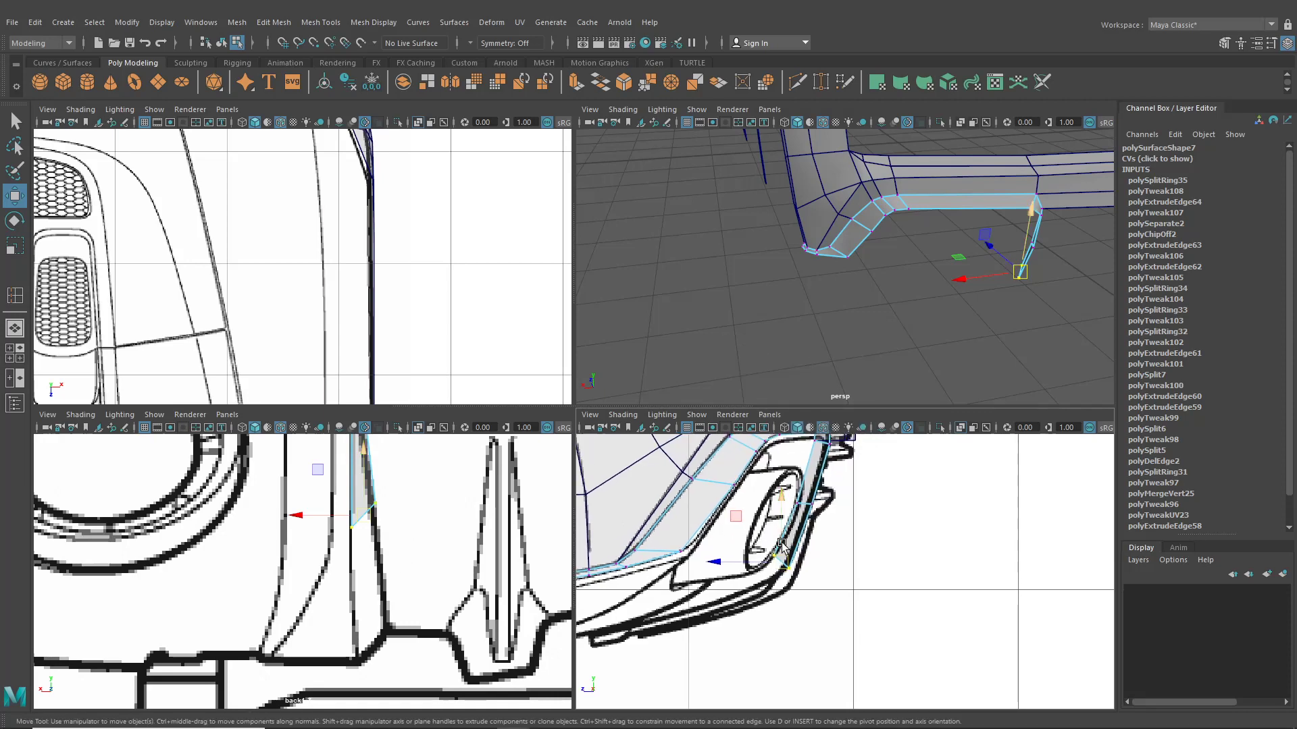
pyautogui.moveTo(800, 327); pyautogui.dragTo(736, 342, button='right')
pyautogui.hotkey('ctrl', 'e')
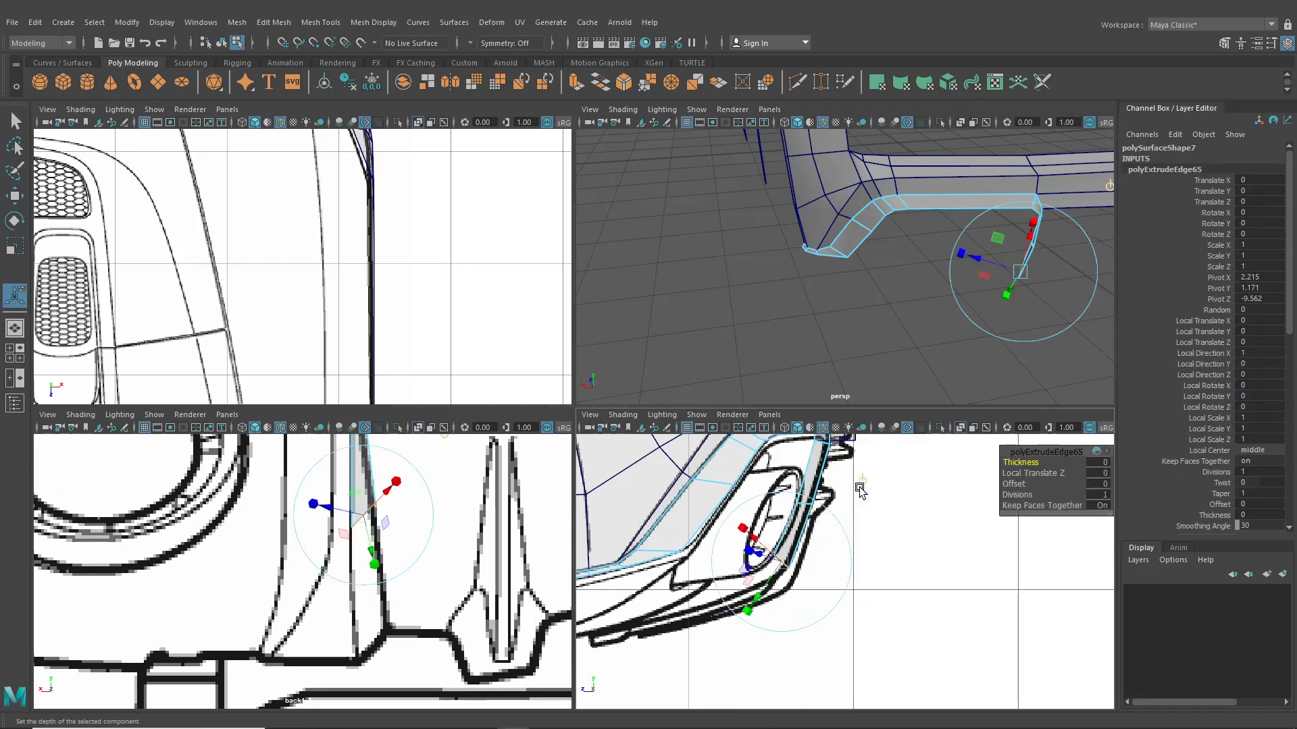
pyautogui.scroll(3, 828, 550)
pyautogui.moveTo(779, 555); pyautogui.dragTo(660, 611)
pyautogui.hotkey('ctrl', 'e')
pyautogui.keyDown('alt'); pyautogui.moveTo(660, 612); pyautogui.dragTo(785, 575, button='middle'); pyautogui.keyUp('alt')
pyautogui.hotkey('ctrl', 'e')
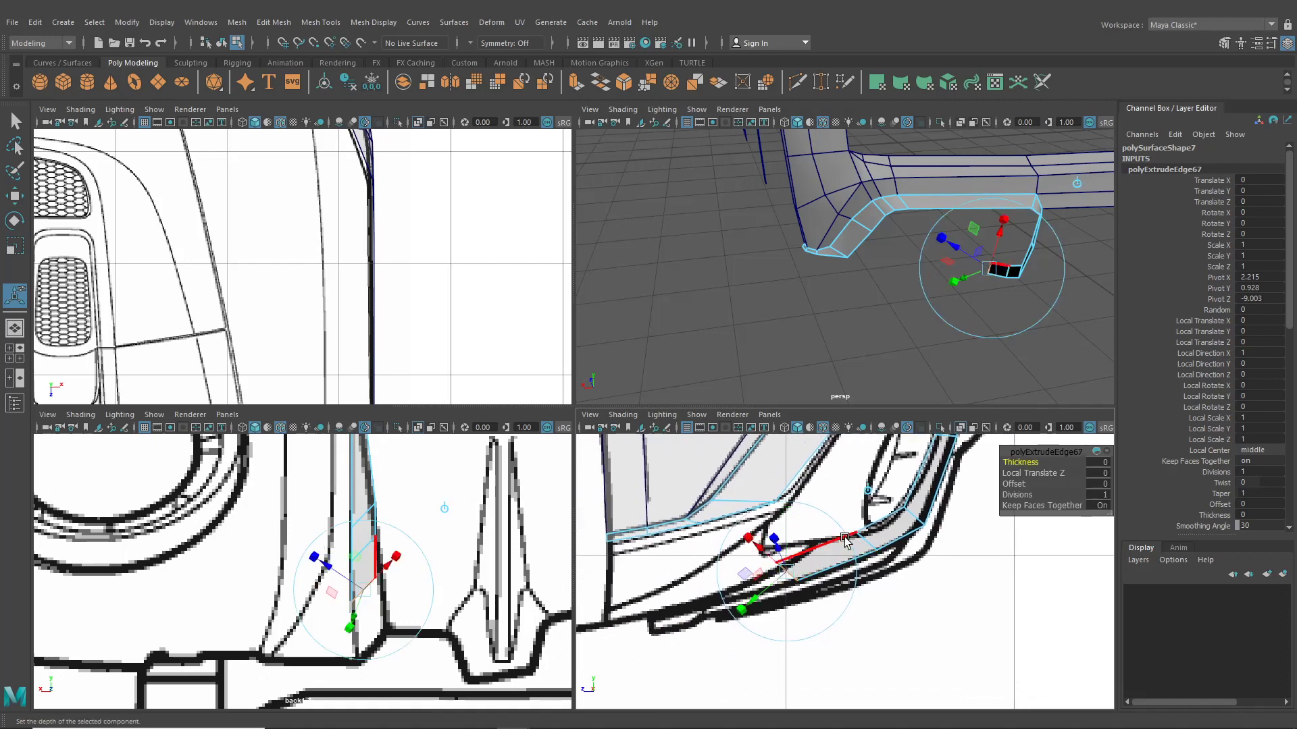
pyautogui.moveTo(780, 575); pyautogui.dragTo(643, 614)
# Step: Move the newest end edge and its upper vertex onto the housing's lower corner in the rear view
pyautogui.keyDown('alt'); pyautogui.moveTo(973, 327); pyautogui.dragTo(890, 312); pyautogui.keyUp('alt')
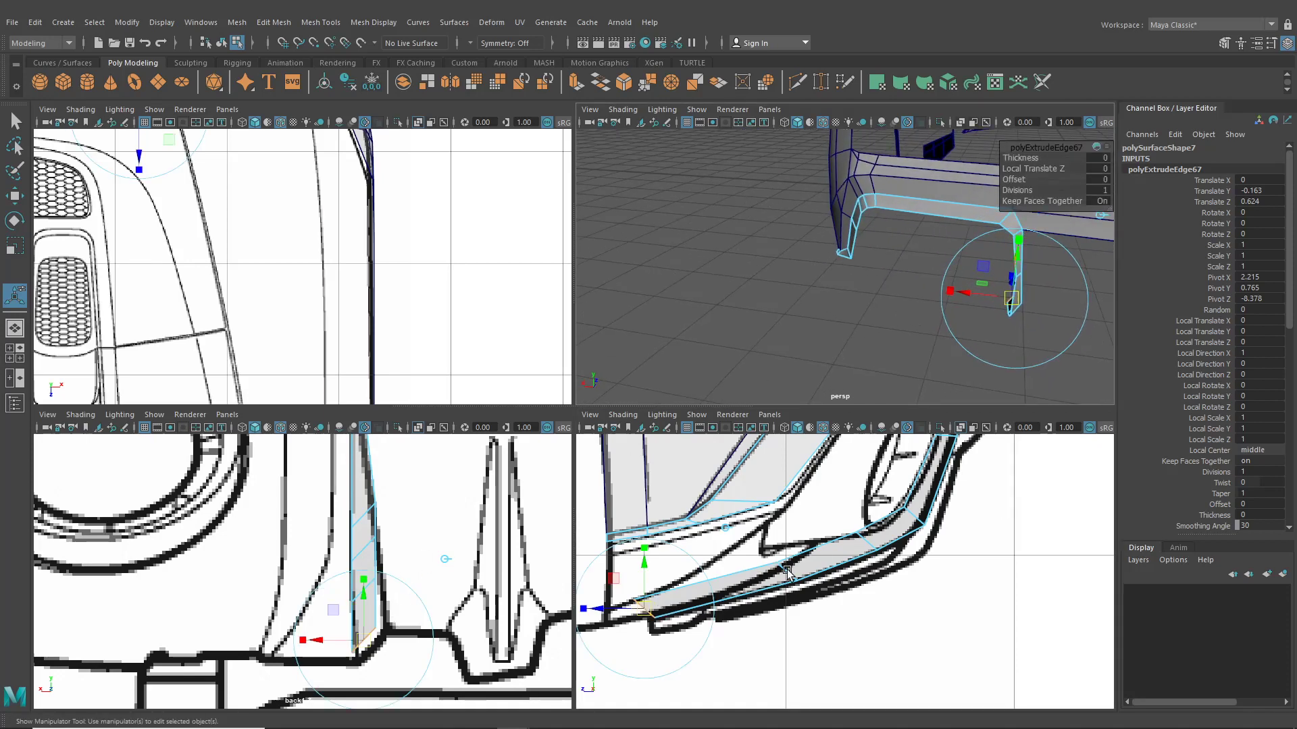
pyautogui.press('w')
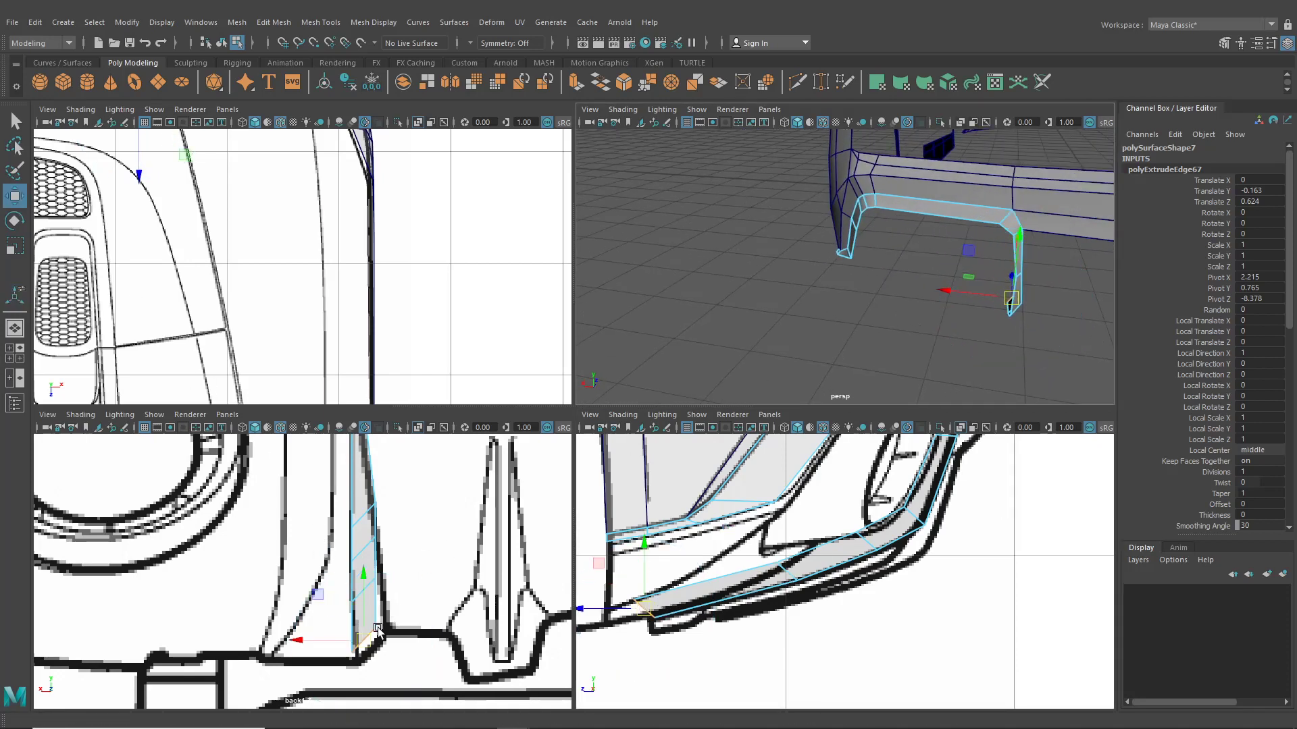
pyautogui.moveTo(369, 645); pyautogui.dragTo(376, 652)
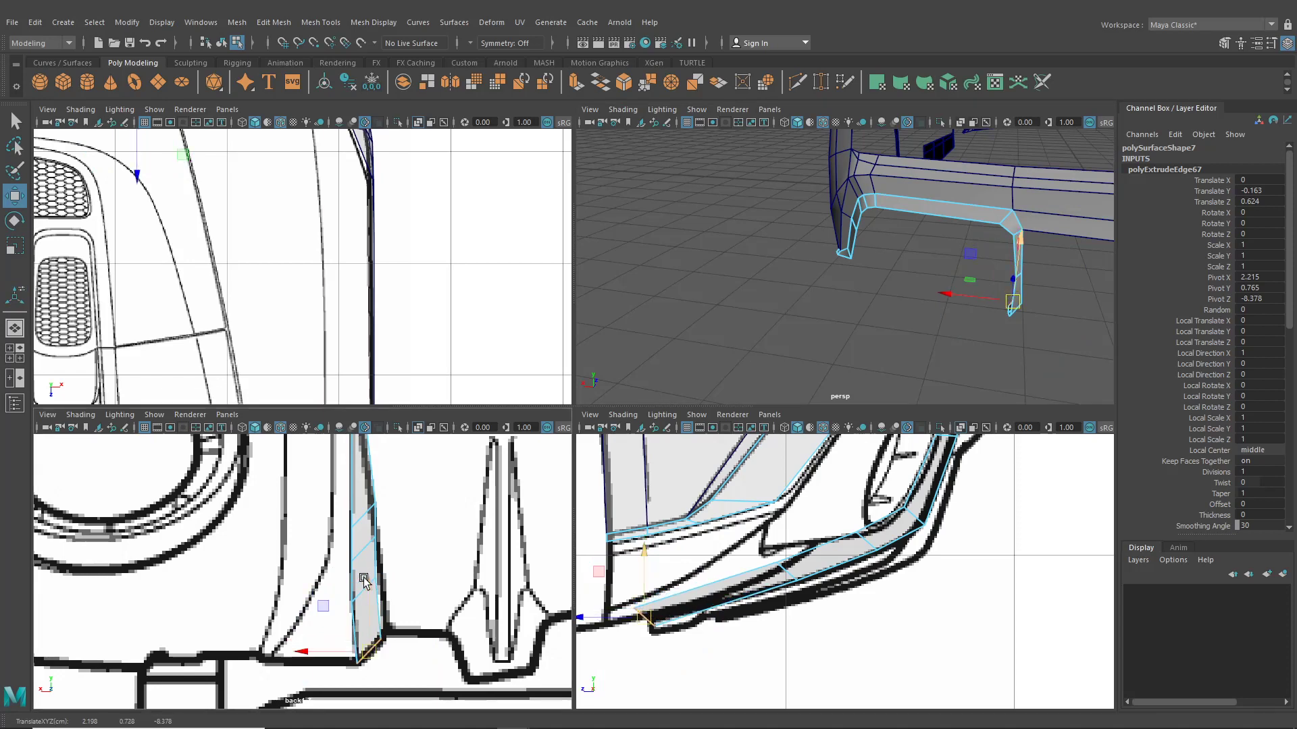
pyautogui.moveTo(365, 579); pyautogui.dragTo(307, 344, button='right')
pyautogui.keyDown('alt'); pyautogui.moveTo(377, 532); pyautogui.dragTo(392, 527, button='middle'); pyautogui.keyUp('alt')
pyautogui.scroll(1, 392, 533)
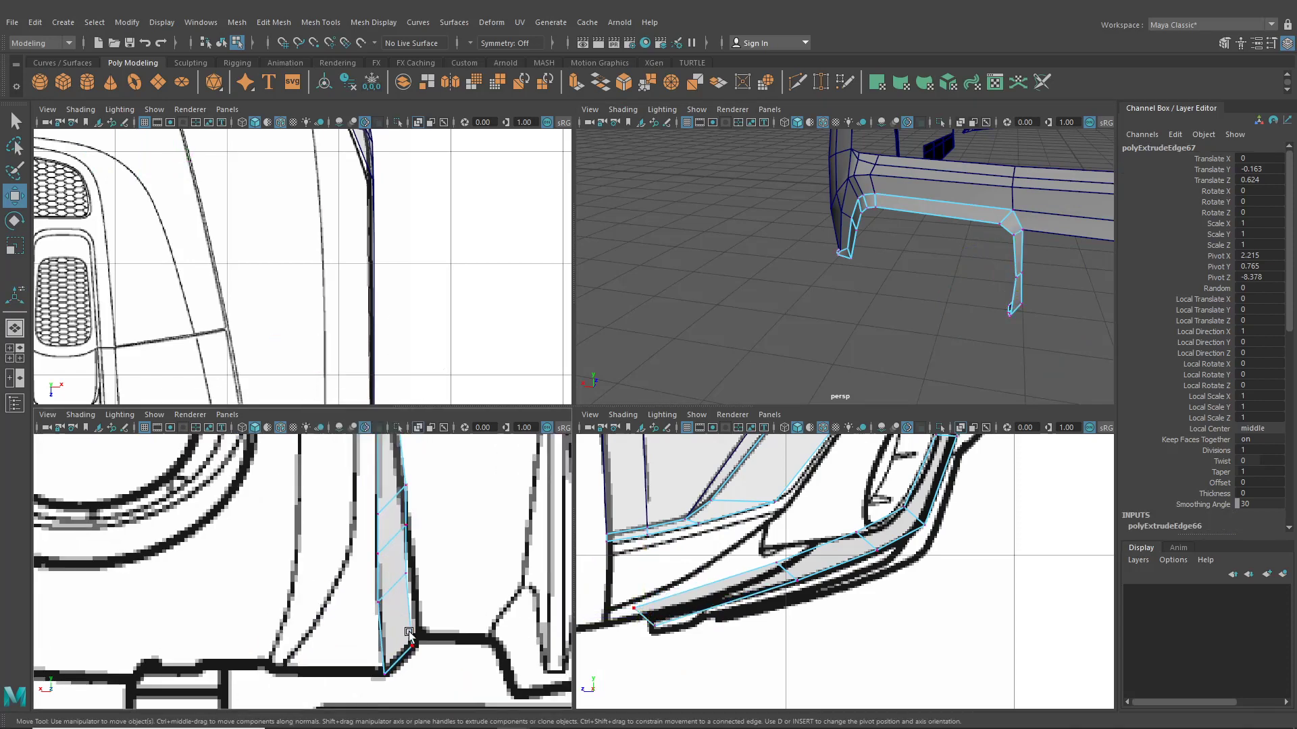
pyautogui.moveTo(408, 630)
pyautogui.mouseDown()
pyautogui.moveTo(425, 653)
pyautogui.moveTo(421, 641)
pyautogui.mouseUp()
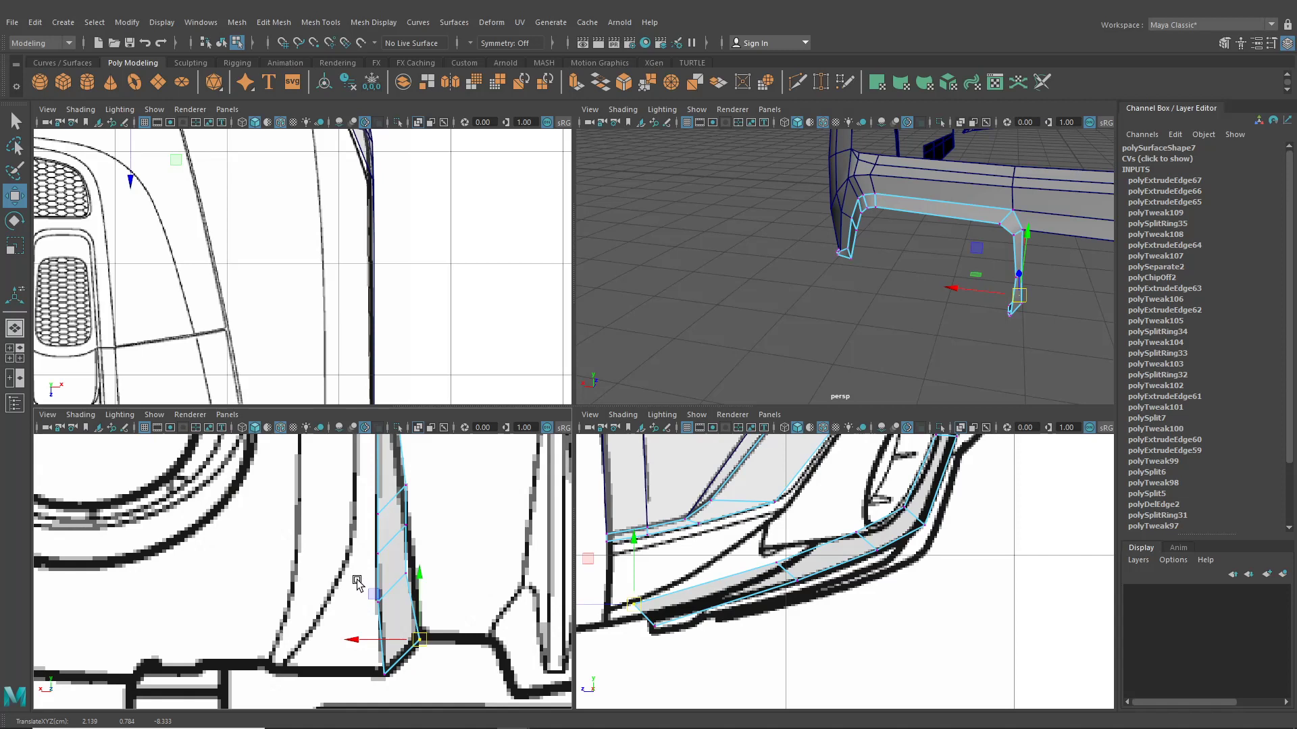
# Step: Align the vertices of the intermediate extruded rows with the strip's outline in the rear view
pyautogui.moveTo(366, 568); pyautogui.dragTo(403, 605)
pyautogui.keyDown('shift'); pyautogui.moveTo(430, 556); pyautogui.dragTo(360, 525); pyautogui.keyUp('shift')
pyautogui.keyDown('alt'); pyautogui.moveTo(426, 499); pyautogui.dragTo(438, 546, button='middle'); pyautogui.keyUp('alt')
pyautogui.moveTo(439, 547); pyautogui.dragTo(405, 517)
pyautogui.moveTo(392, 530); pyautogui.dragTo(392, 529)
pyautogui.moveTo(438, 581); pyautogui.dragTo(419, 499)
# Step: Examine the extended strip in an enlarged perspective view and restore the four-view layout with the back view
pyautogui.click(840, 491)
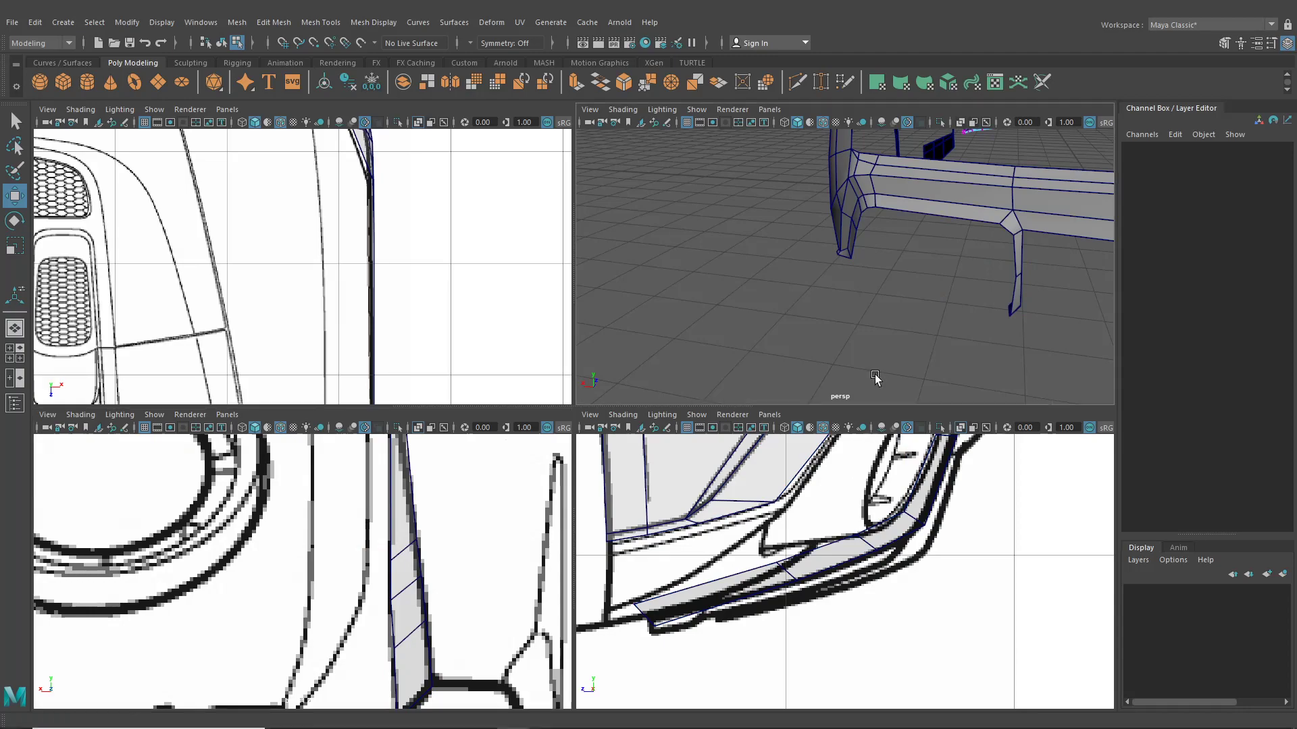
pyautogui.press('space')
pyautogui.keyDown('alt'); pyautogui.moveTo(828, 371); pyautogui.dragTo(824, 460); pyautogui.keyUp('alt')
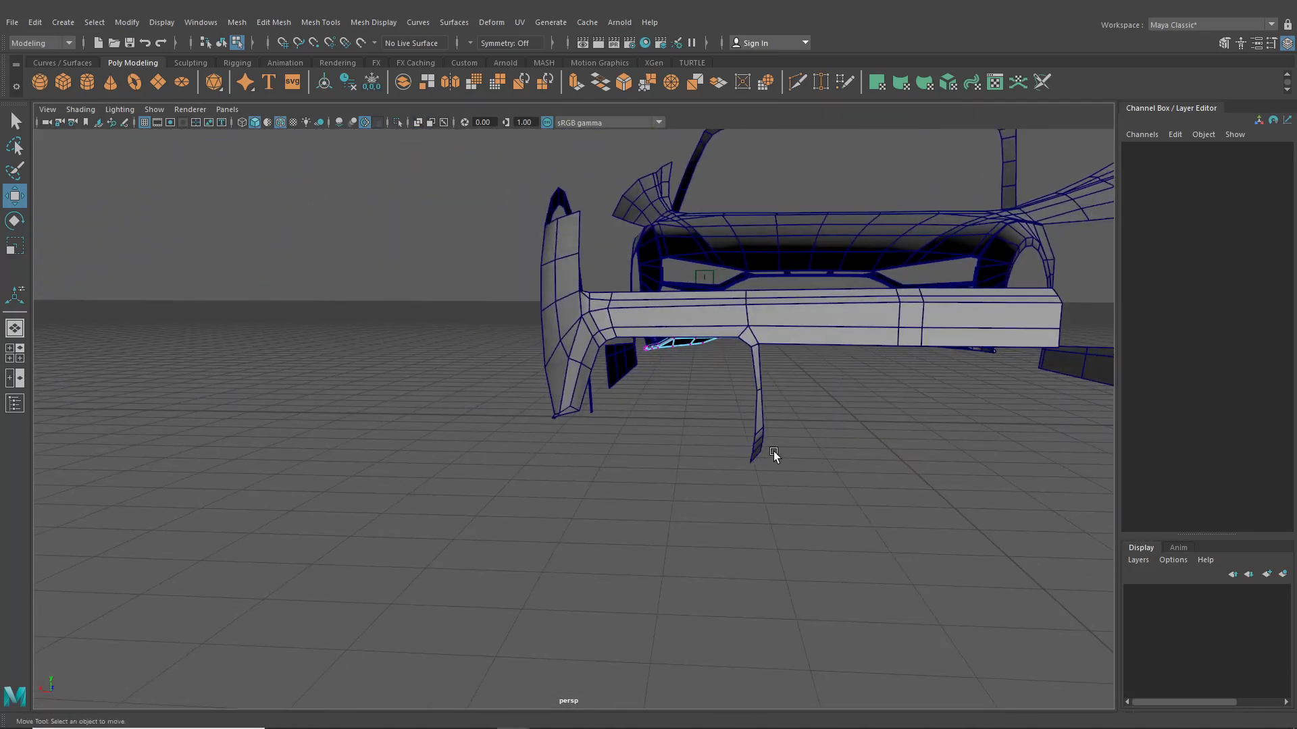
pyautogui.click(15, 353)
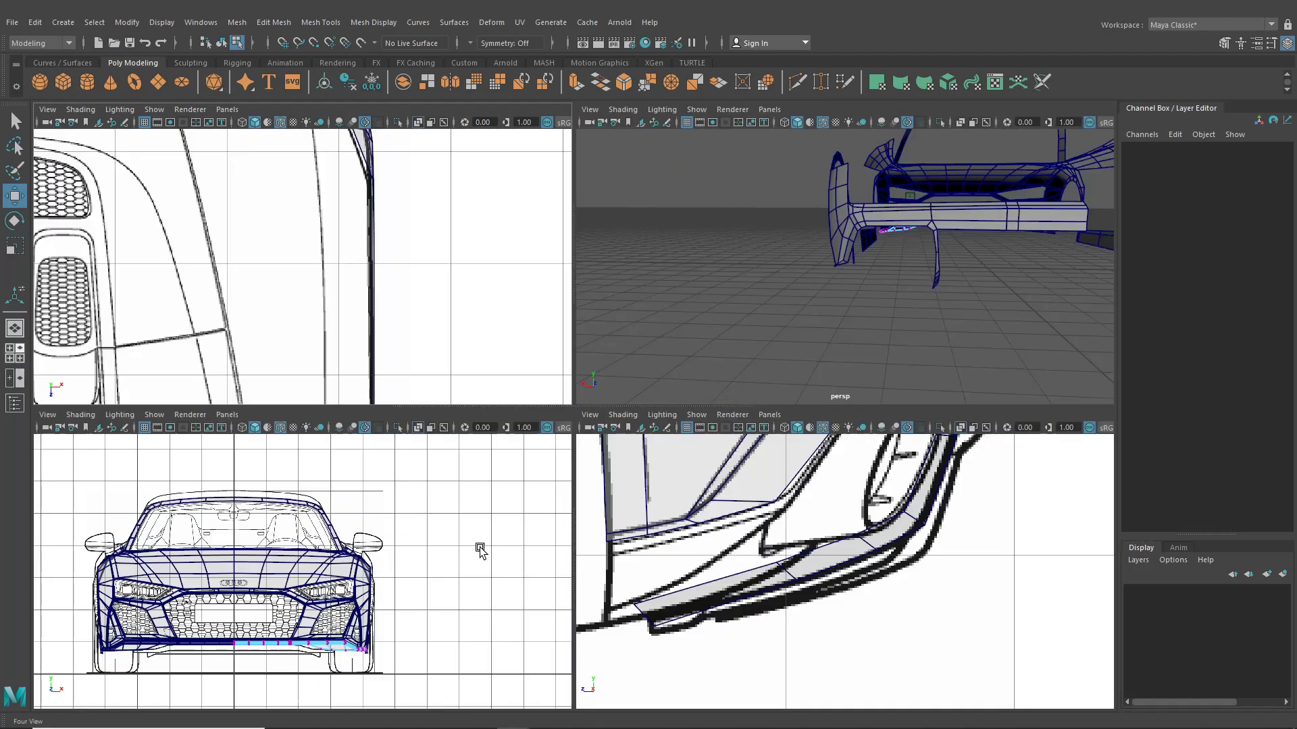
pyautogui.click(227, 415)
pyautogui.moveTo(280, 453)
pyautogui.click(398, 459)
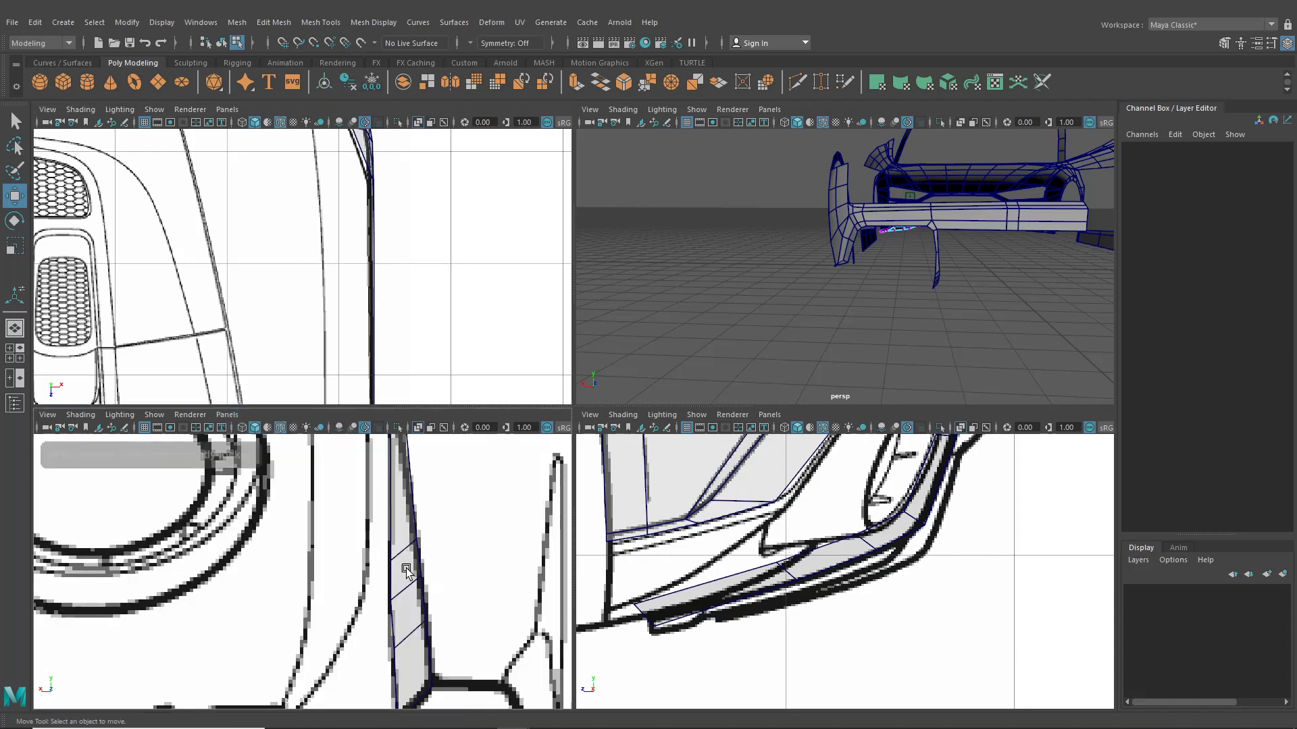
# Step: Shift the strip's vertex at the grille mesh band's lower edge sideways onto the housing outline in the rear view
pyautogui.scroll(-8, 406, 569)
pyautogui.keyDown('alt'); pyautogui.moveTo(405, 577); pyautogui.dragTo(344, 513, button='middle'); pyautogui.keyUp('alt')
pyautogui.scroll(6, 395, 628)
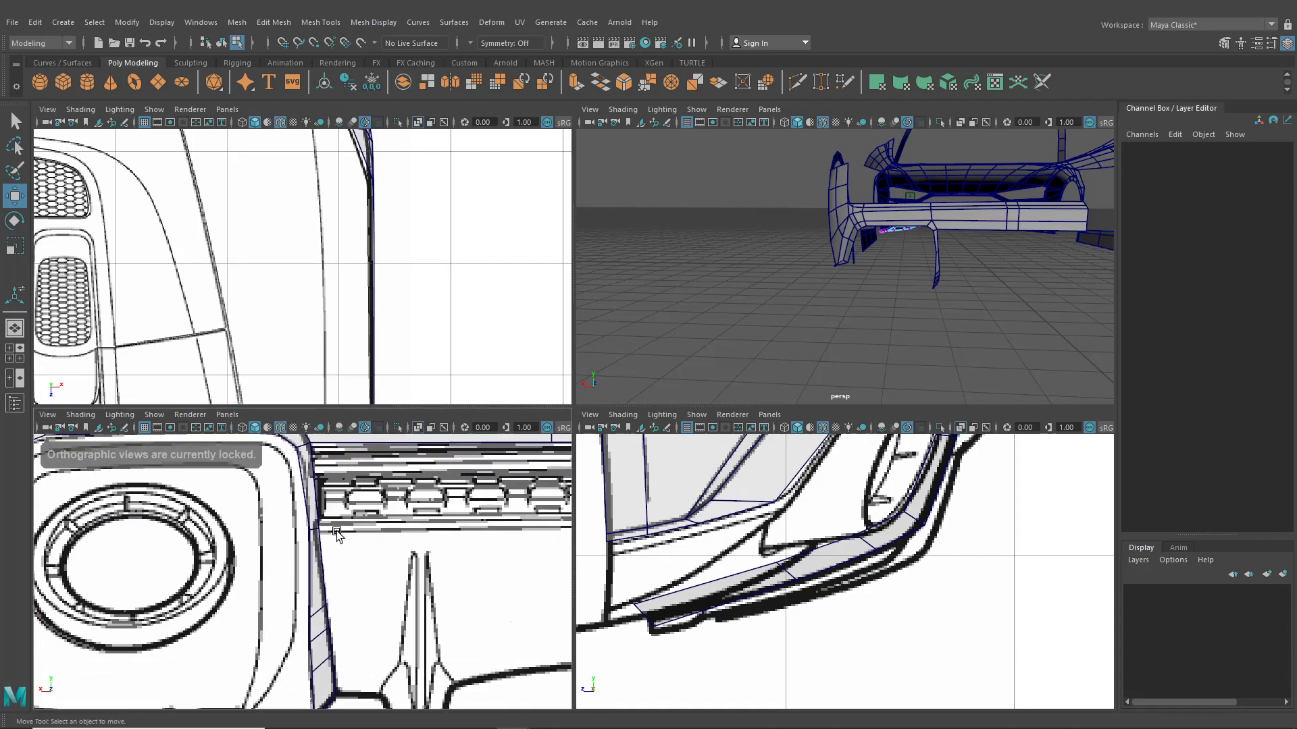
pyautogui.click(322, 551)
pyautogui.moveTo(322, 552); pyautogui.dragTo(257, 344, button='right')
pyautogui.scroll(1, 290, 486)
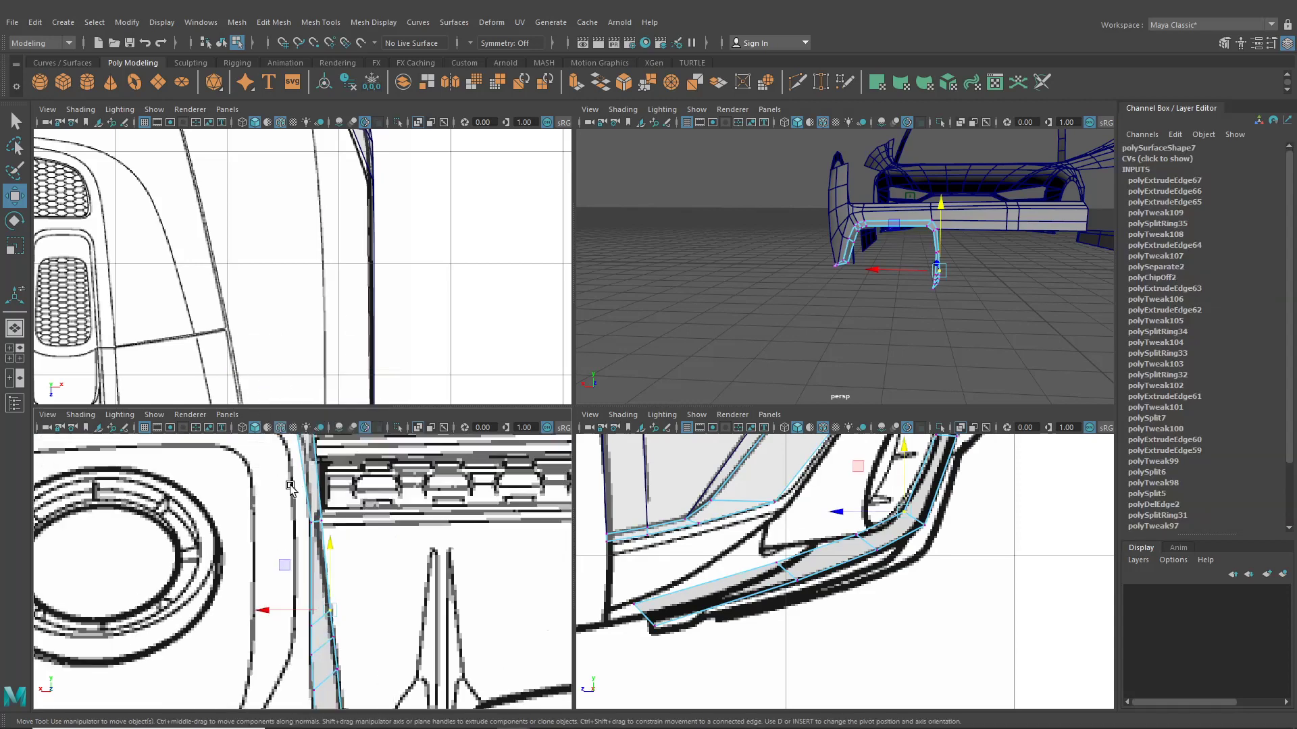
pyautogui.scroll(1, 290, 486)
pyautogui.click(325, 513)
pyautogui.moveTo(304, 514); pyautogui.dragTo(297, 515)
pyautogui.keyDown('alt'); pyautogui.moveTo(299, 517); pyautogui.dragTo(318, 594, button='middle'); pyautogui.keyUp('alt')
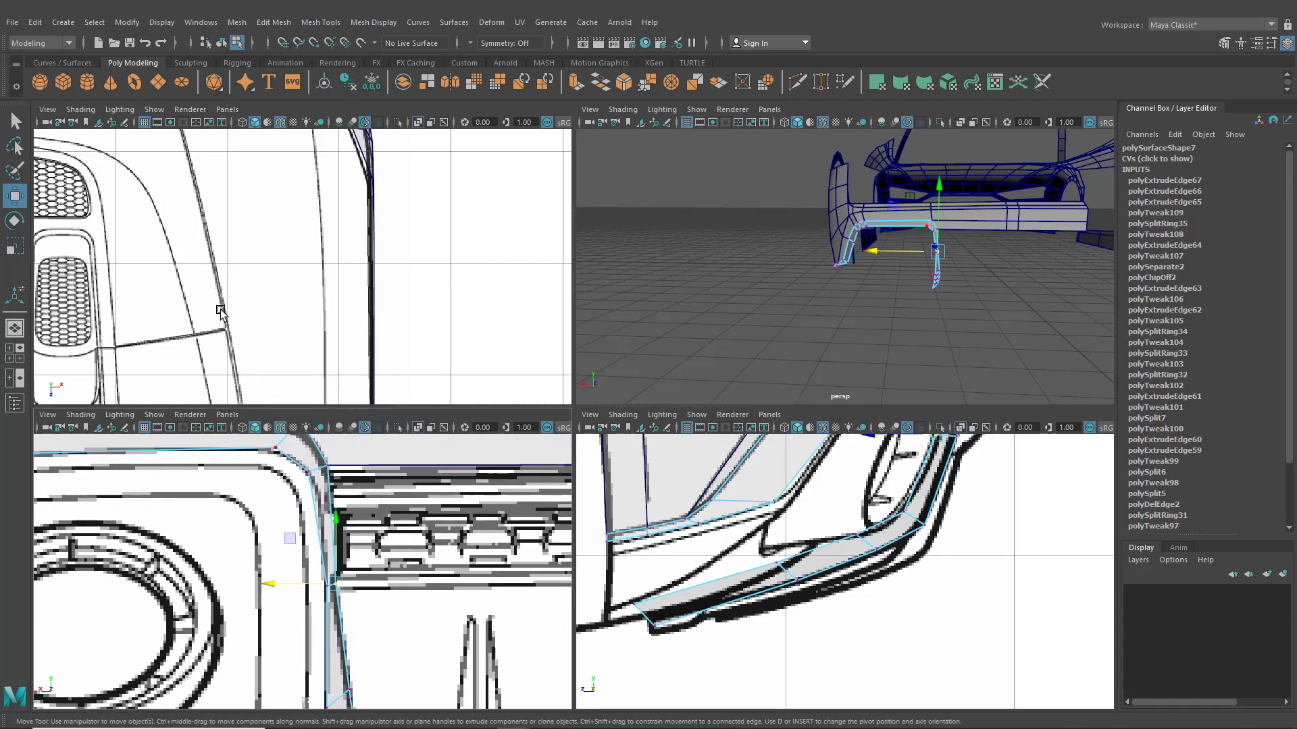
# Step: Insert an edge loop across the strip just below its upper corner and shift it onto the outline in the rear view
pyautogui.click(284, 22)
pyautogui.click(332, 123)
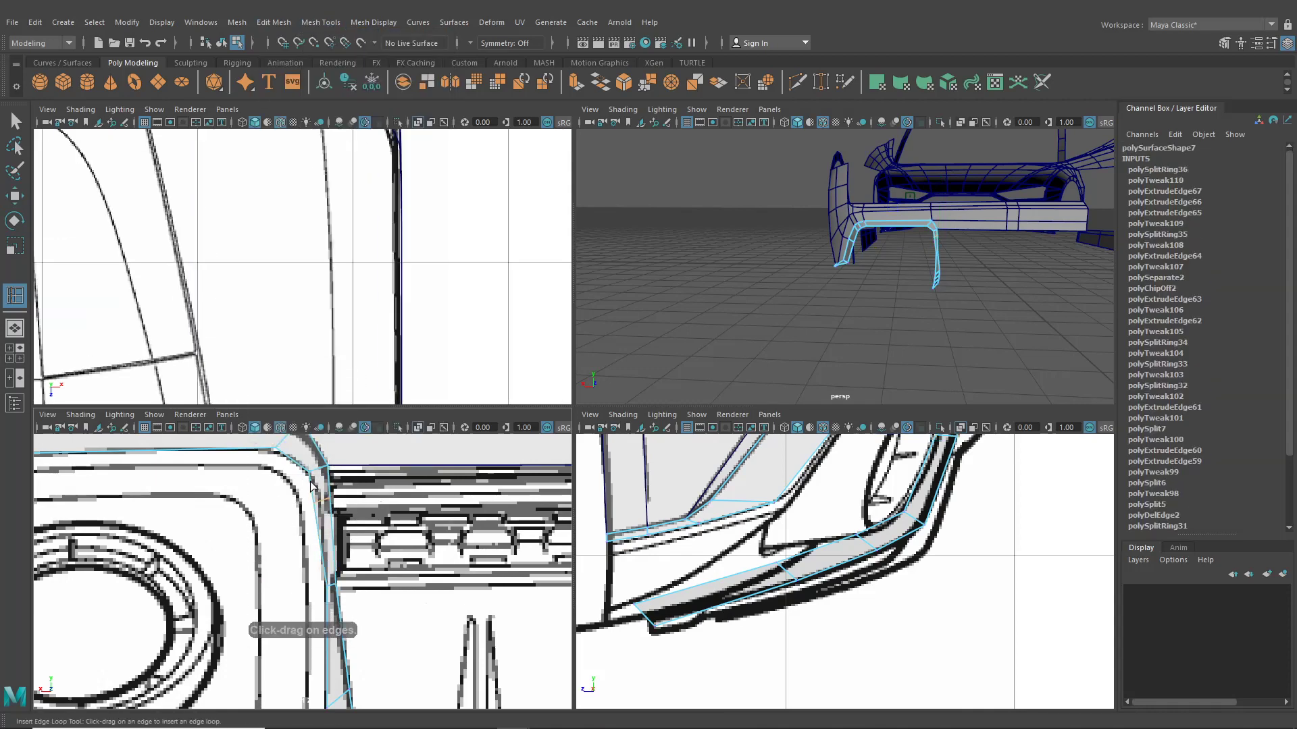
pyautogui.press('w')
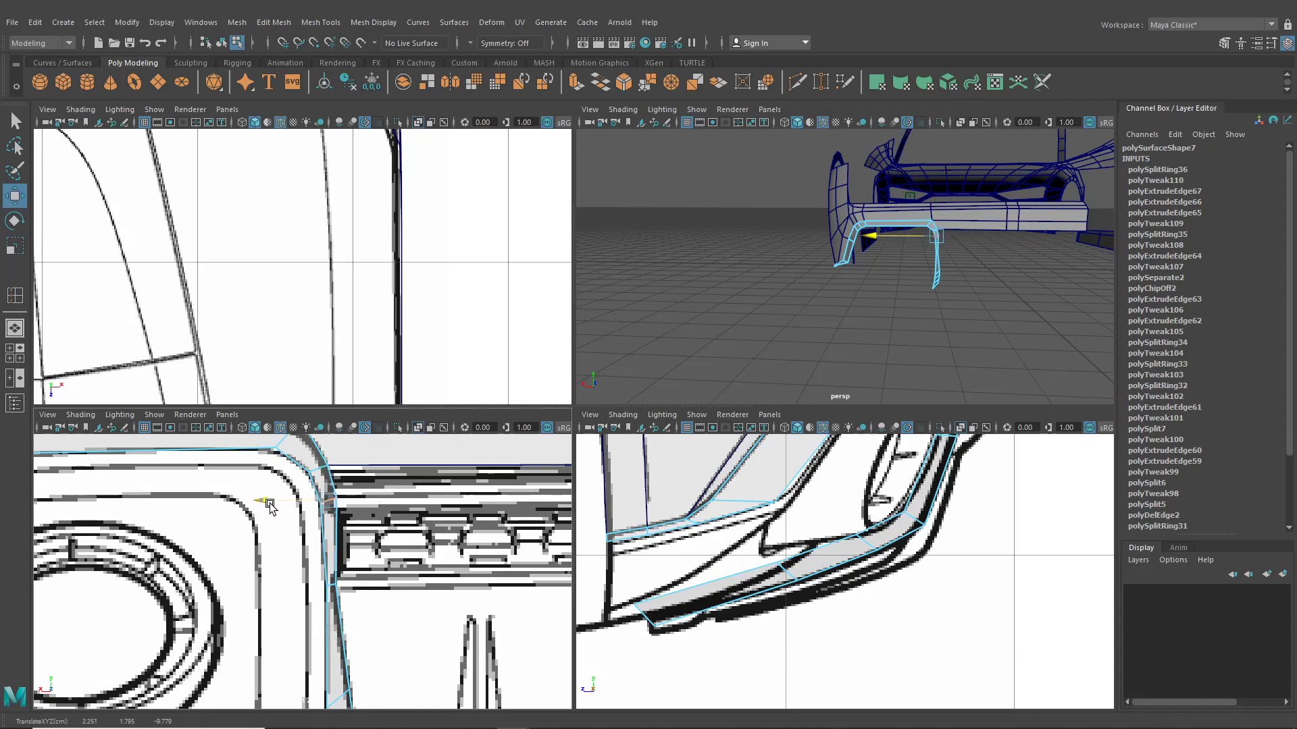
pyautogui.moveTo(269, 506); pyautogui.dragTo(268, 508)
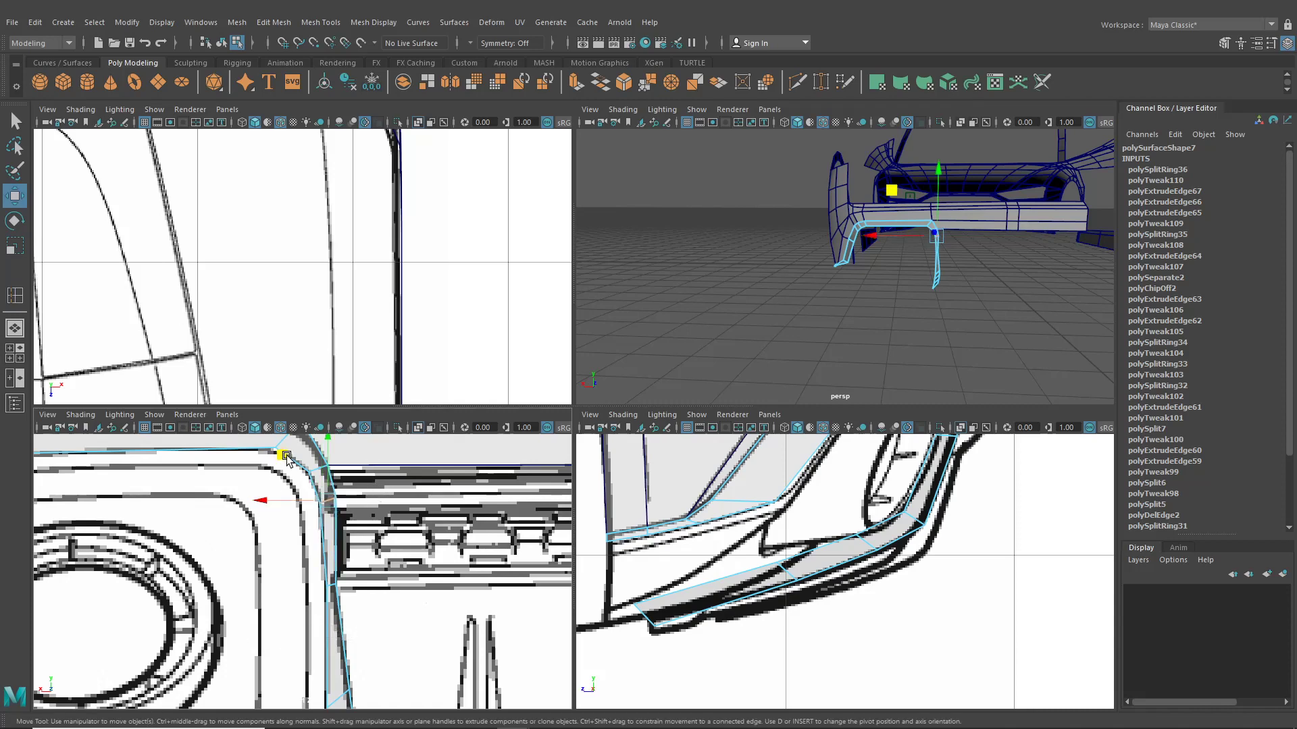
# Step: Adjust the inner and outer vertices around the strip's upper corner beside the grille to follow the rear outline
pyautogui.moveTo(313, 463); pyautogui.dragTo(249, 342, button='right')
pyautogui.keyDown('alt'); pyautogui.moveTo(277, 472); pyautogui.dragTo(488, 514, button='middle'); pyautogui.keyUp('alt')
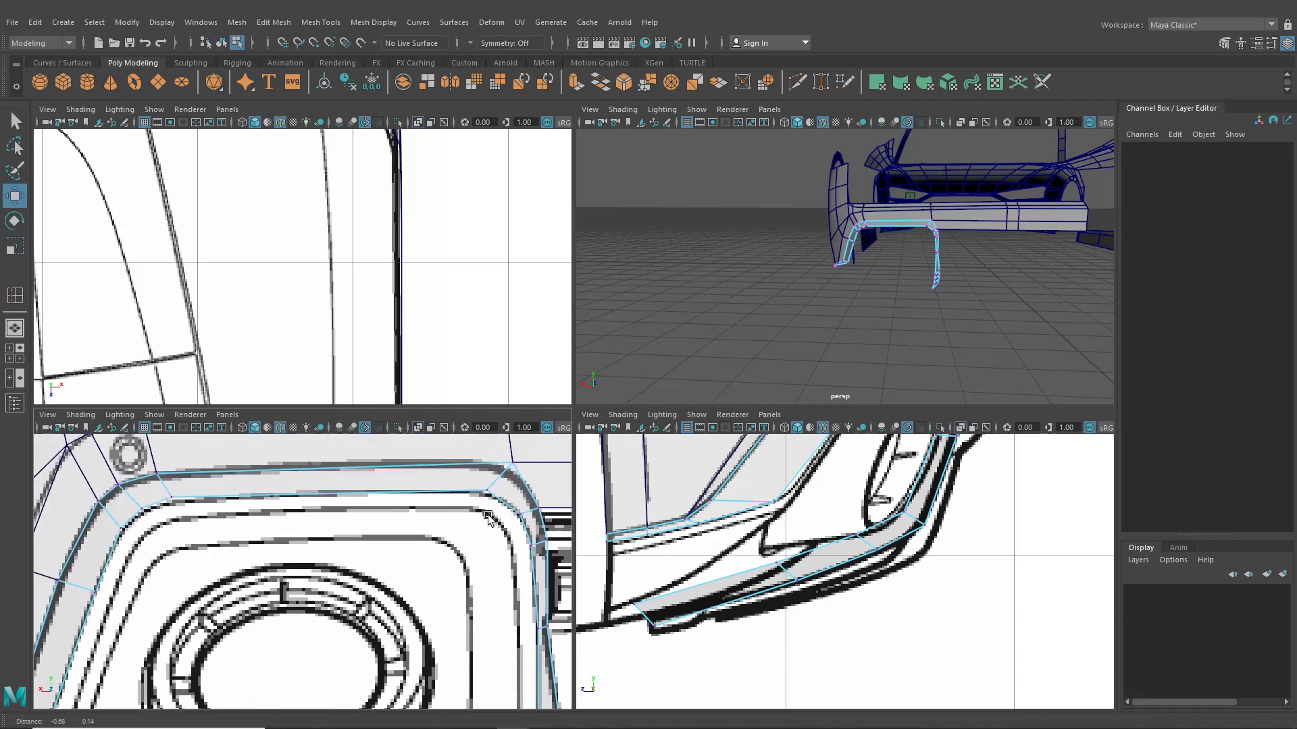
pyautogui.scroll(3, 425, 501)
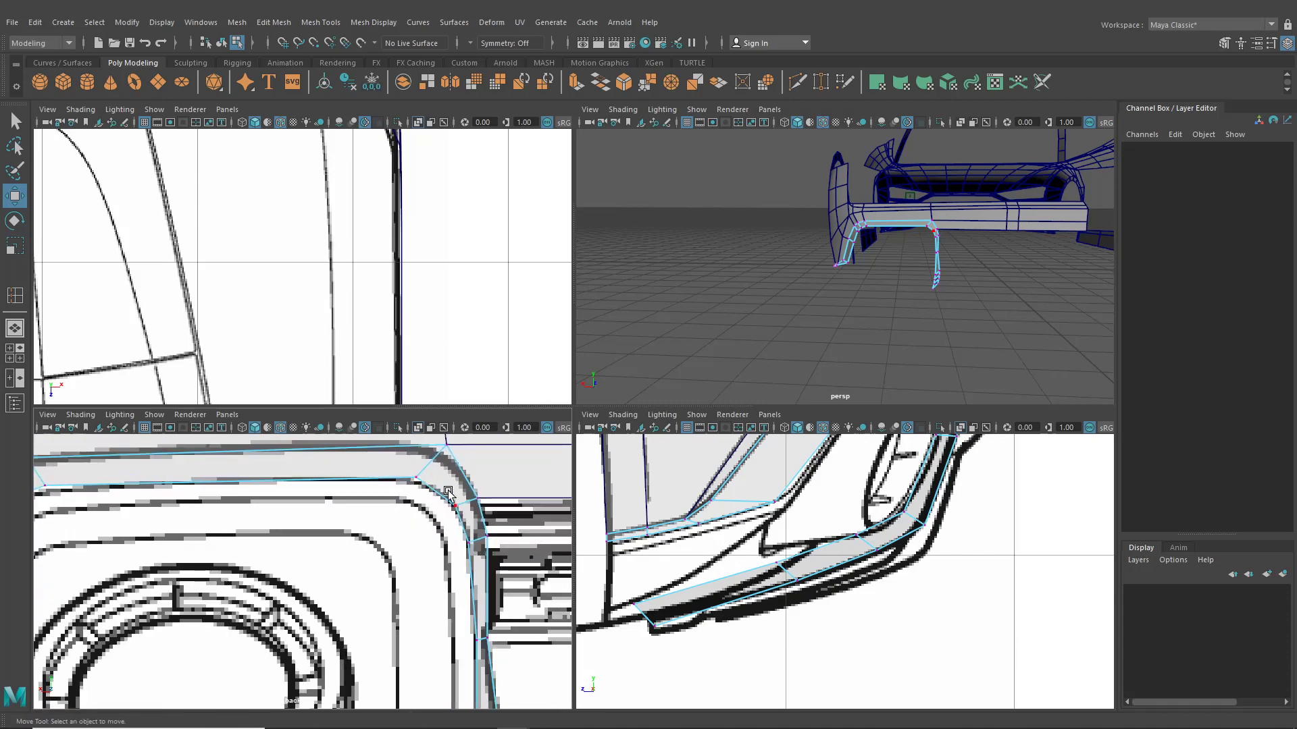
pyautogui.click(468, 542)
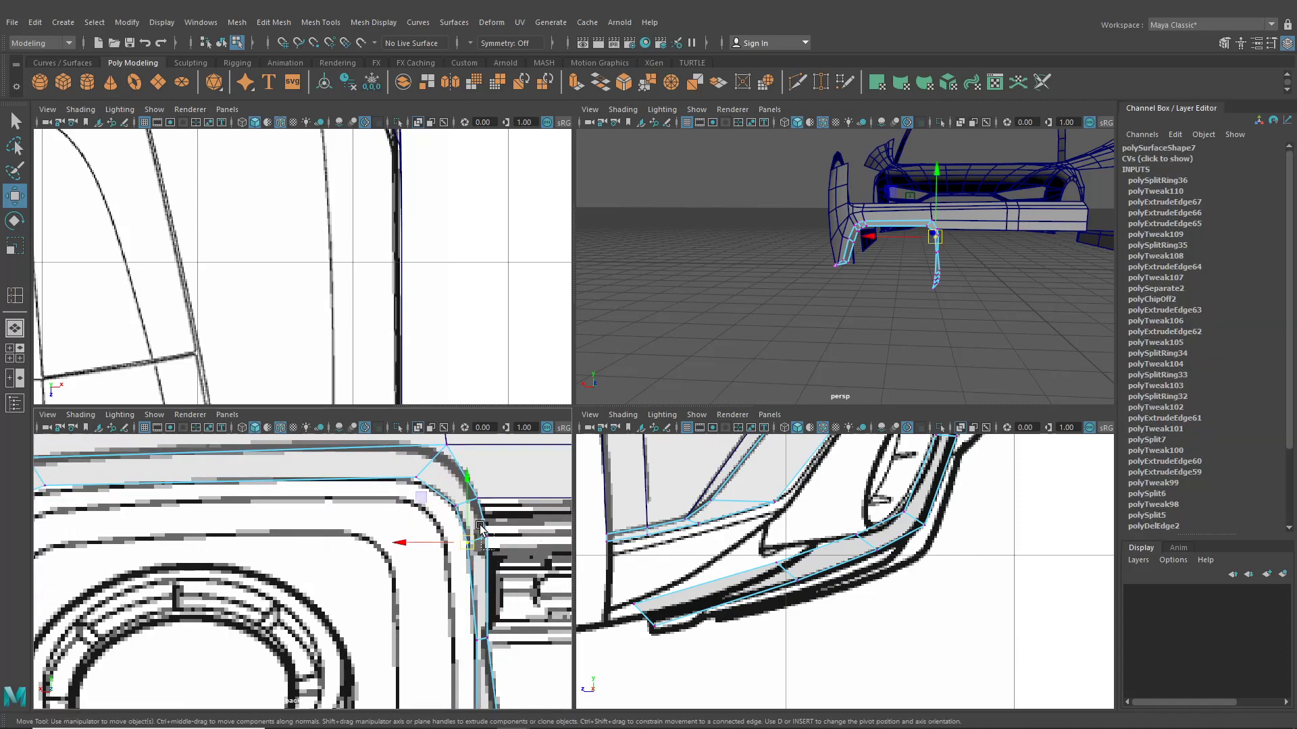
pyautogui.click(485, 537)
pyautogui.moveTo(459, 534); pyautogui.dragTo(455, 534)
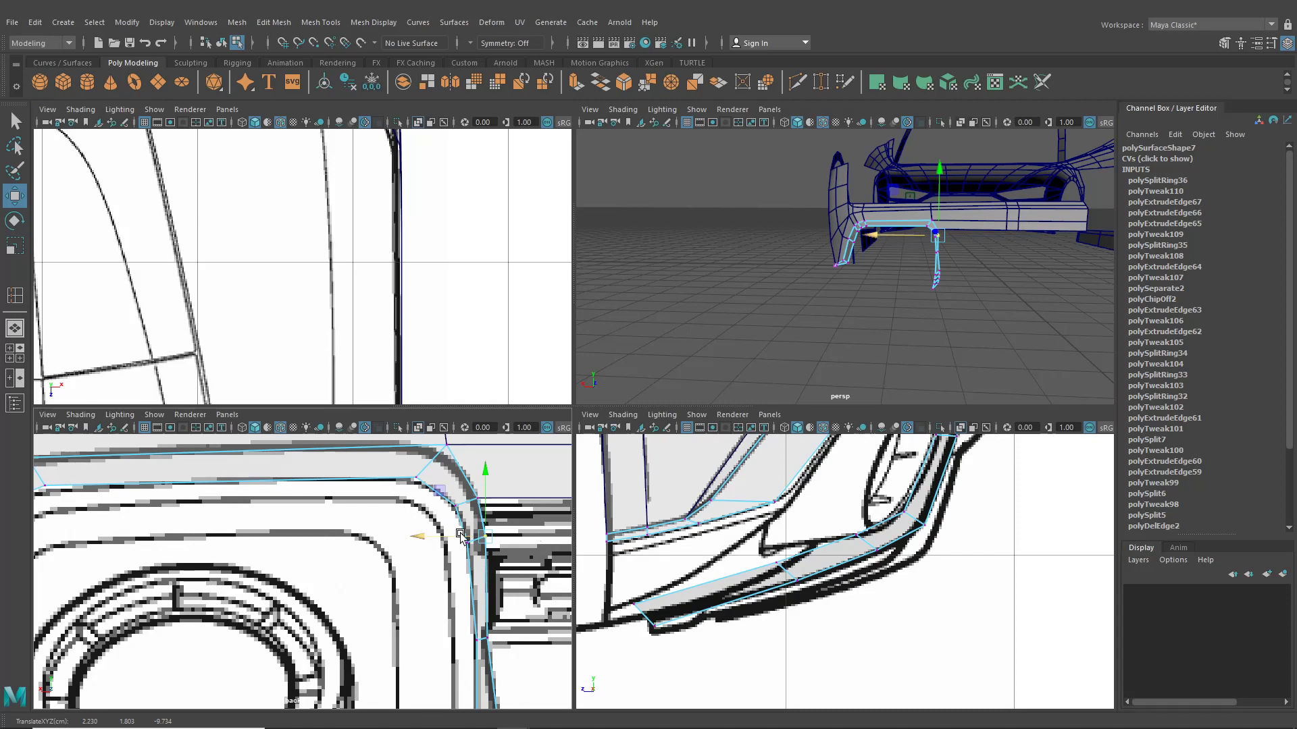
# Step: Select the housing strip's whole inner border from one lower end to the other and extrude it with a local Z translation of 0.092
pyautogui.moveTo(876, 238)
pyautogui.keyDown('alt'); pyautogui.mouseDown()
pyautogui.moveTo(857, 231)
pyautogui.moveTo(853, 270)
pyautogui.moveTo(901, 279)
pyautogui.moveTo(850, 284)
pyautogui.moveTo(871, 260)
pyautogui.mouseUp(); pyautogui.keyUp('alt')
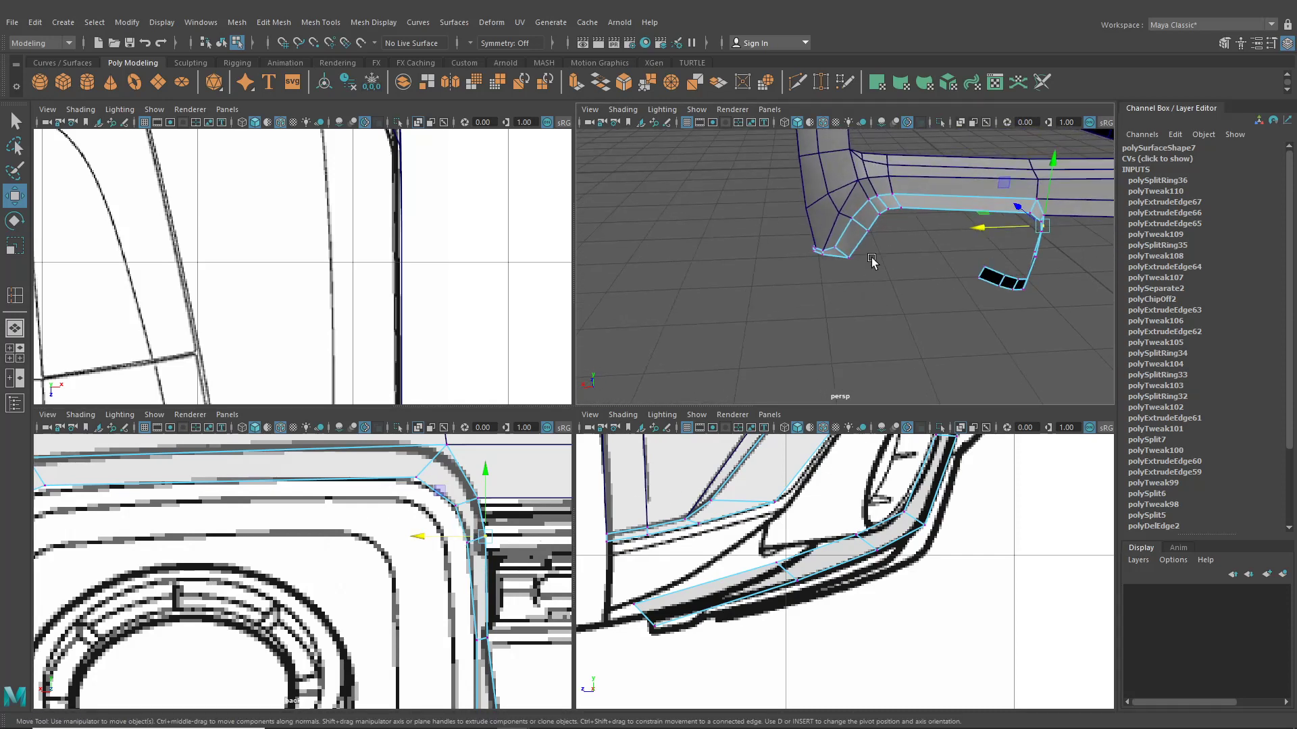
pyautogui.moveTo(874, 220); pyautogui.dragTo(873, 179, button='right')
pyautogui.keyDown('alt'); pyautogui.moveTo(857, 214); pyautogui.dragTo(884, 324); pyautogui.keyUp('alt')
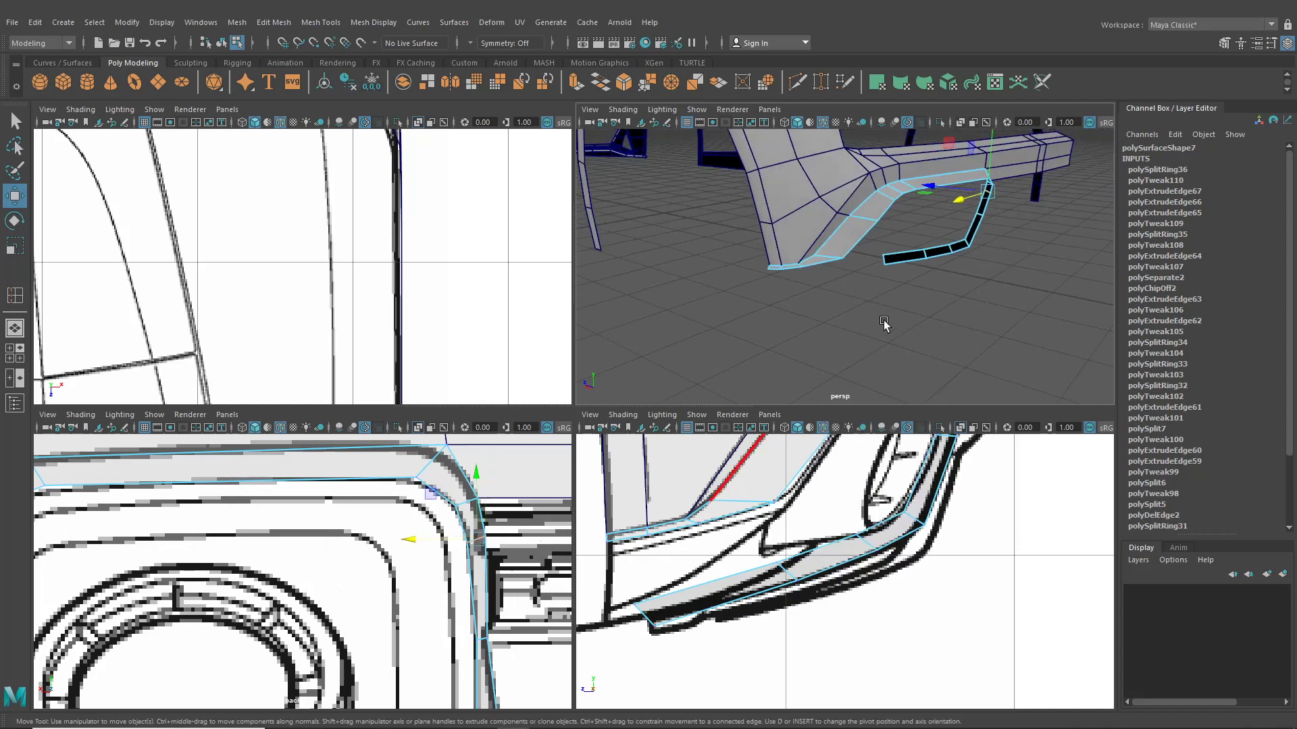
pyautogui.click(769, 276)
pyautogui.keyDown('shift'); pyautogui.click(794, 276); pyautogui.keyUp('shift')
pyautogui.keyDown('shift'); pyautogui.click(825, 270); pyautogui.keyUp('shift')
pyautogui.keyDown('shift'); pyautogui.click(855, 246); pyautogui.keyUp('shift')
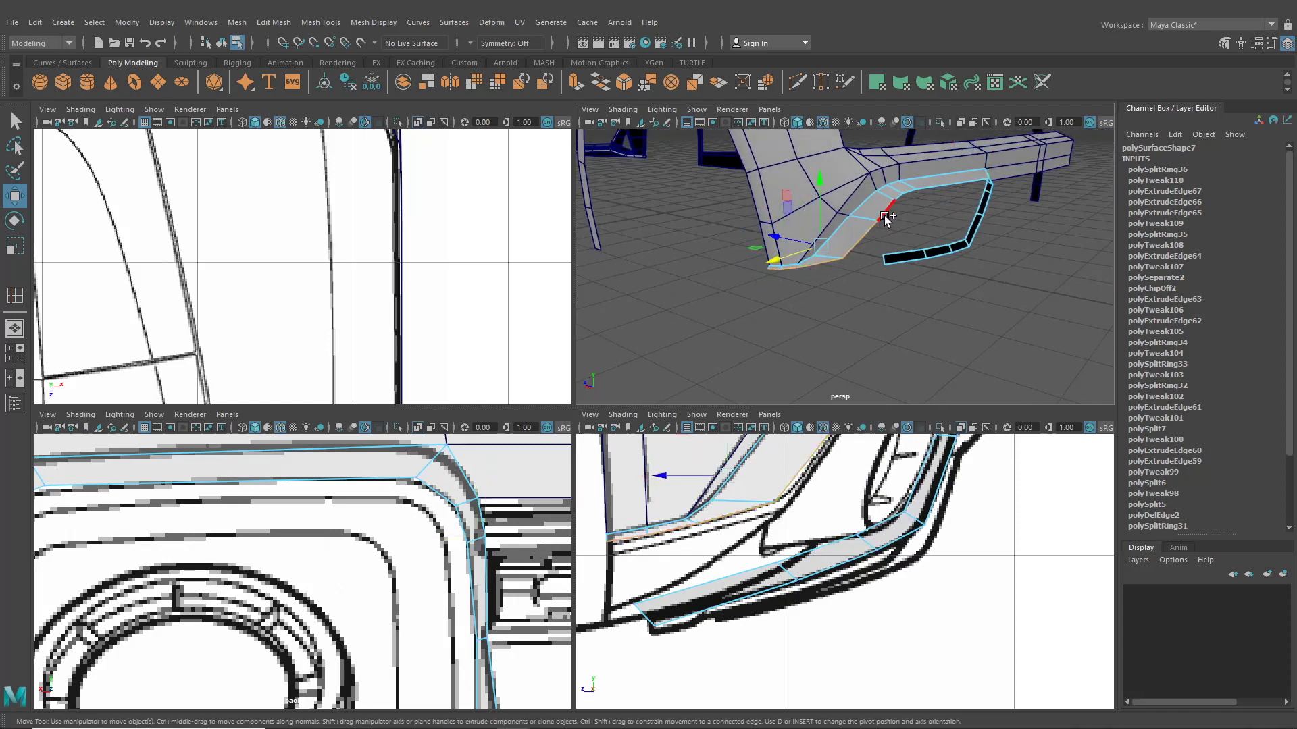
pyautogui.keyDown('shift'); pyautogui.click(884, 216); pyautogui.keyUp('shift')
pyautogui.keyDown('shift'); pyautogui.click(900, 200); pyautogui.keyUp('shift')
pyautogui.keyDown('shift'); pyautogui.click(931, 188); pyautogui.keyUp('shift')
pyautogui.keyDown('alt'); pyautogui.moveTo(968, 235); pyautogui.dragTo(844, 218); pyautogui.keyUp('alt')
pyautogui.keyDown('shift'); pyautogui.click(954, 198); pyautogui.keyUp('shift')
pyautogui.keyDown('shift'); pyautogui.click(964, 215); pyautogui.keyUp('shift')
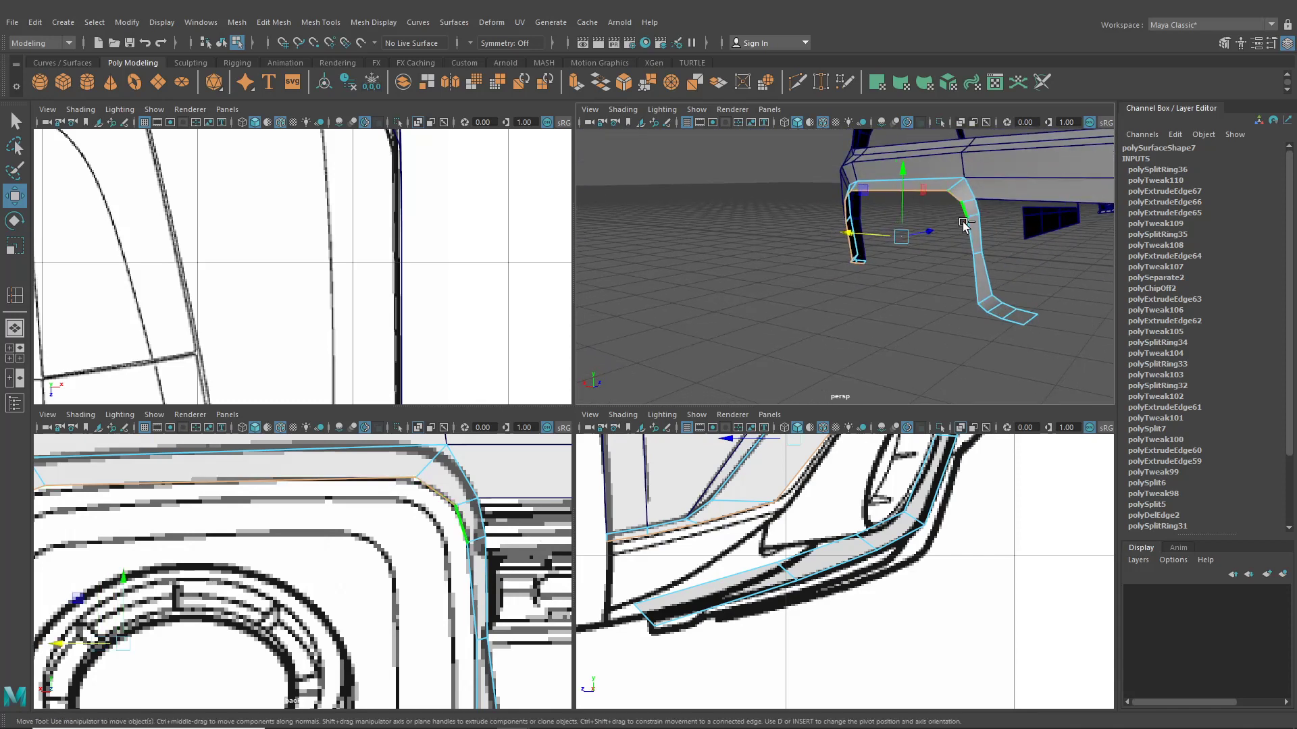
pyautogui.keyDown('shift'); pyautogui.click(969, 238); pyautogui.keyUp('shift')
pyautogui.keyDown('shift'); pyautogui.click(975, 279); pyautogui.keyUp('shift')
pyautogui.keyDown('shift'); pyautogui.click(981, 310); pyautogui.keyUp('shift')
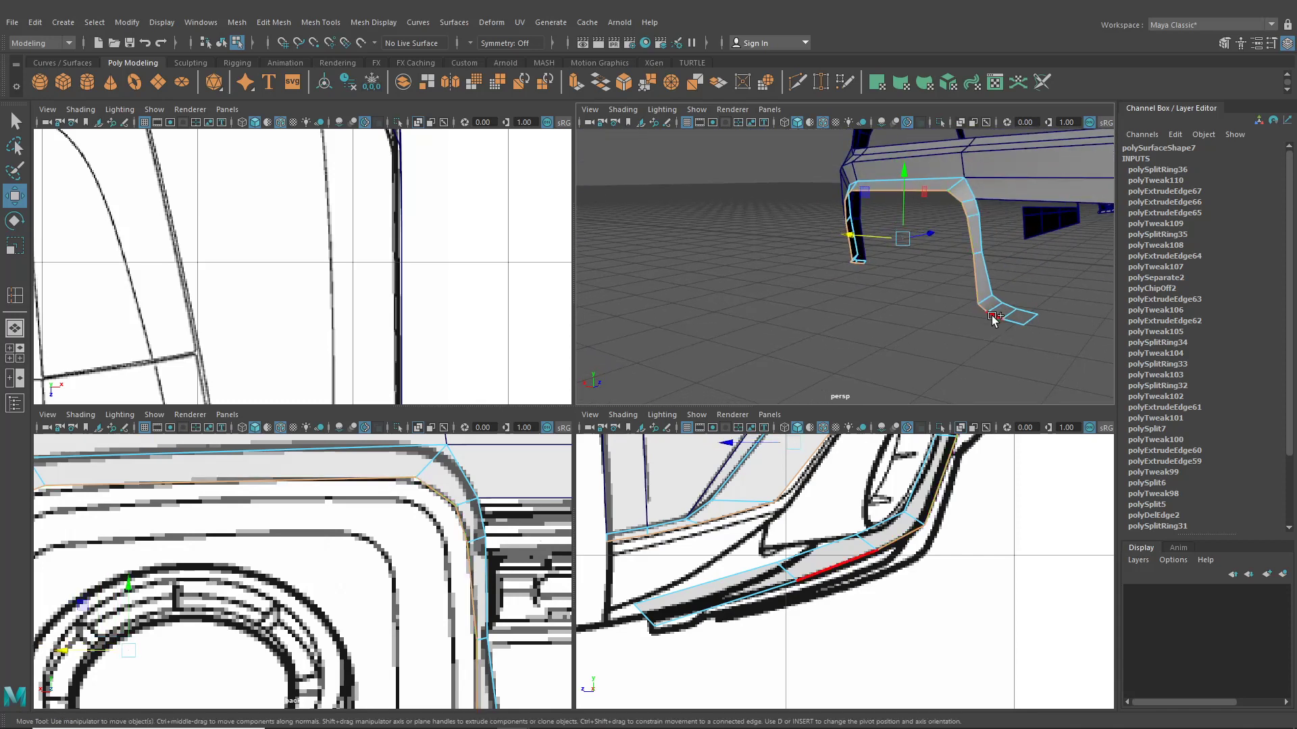
pyautogui.keyDown('shift'); pyautogui.click(994, 317); pyautogui.keyUp('shift')
pyautogui.keyDown('shift'); pyautogui.click(1011, 325); pyautogui.keyUp('shift')
pyautogui.keyDown('alt'); pyautogui.moveTo(1007, 328); pyautogui.dragTo(1012, 333); pyautogui.keyUp('alt')
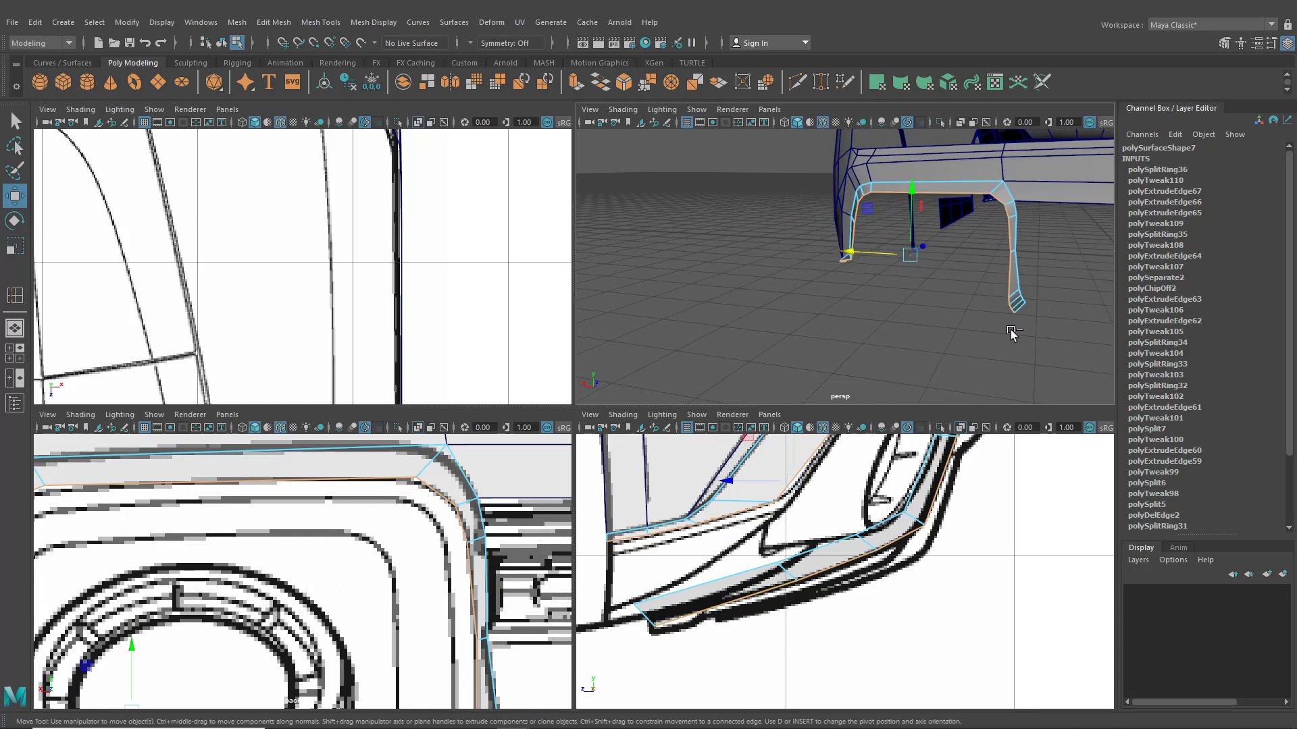
pyautogui.hotkey('ctrl', 'e')
pyautogui.moveTo(875, 291); pyautogui.dragTo(918, 287)
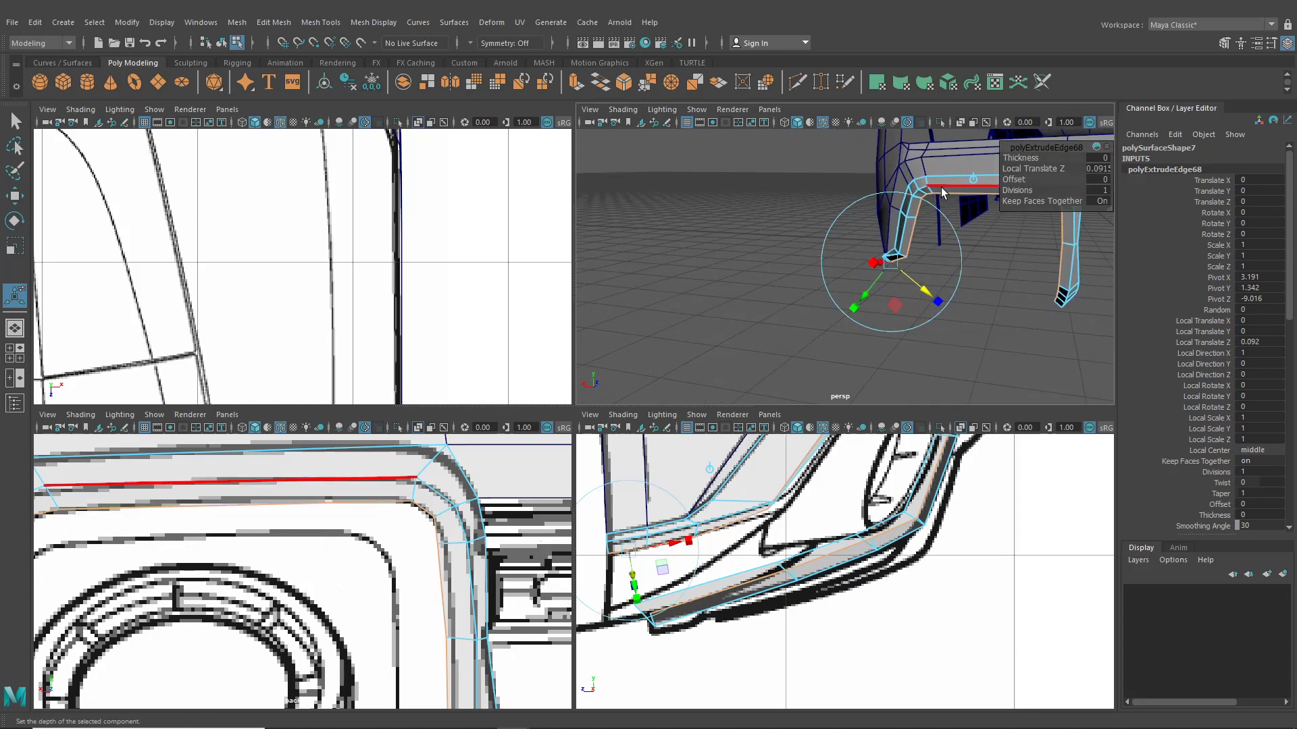
# Step: Move the extruded border's vertices around the outer upper corner onto the inner housing outline in the rear view
pyautogui.moveTo(942, 187); pyautogui.dragTo(887, 185, button='right')
pyautogui.keyDown('alt'); pyautogui.moveTo(88, 567); pyautogui.dragTo(241, 552, button='middle'); pyautogui.keyUp('alt')
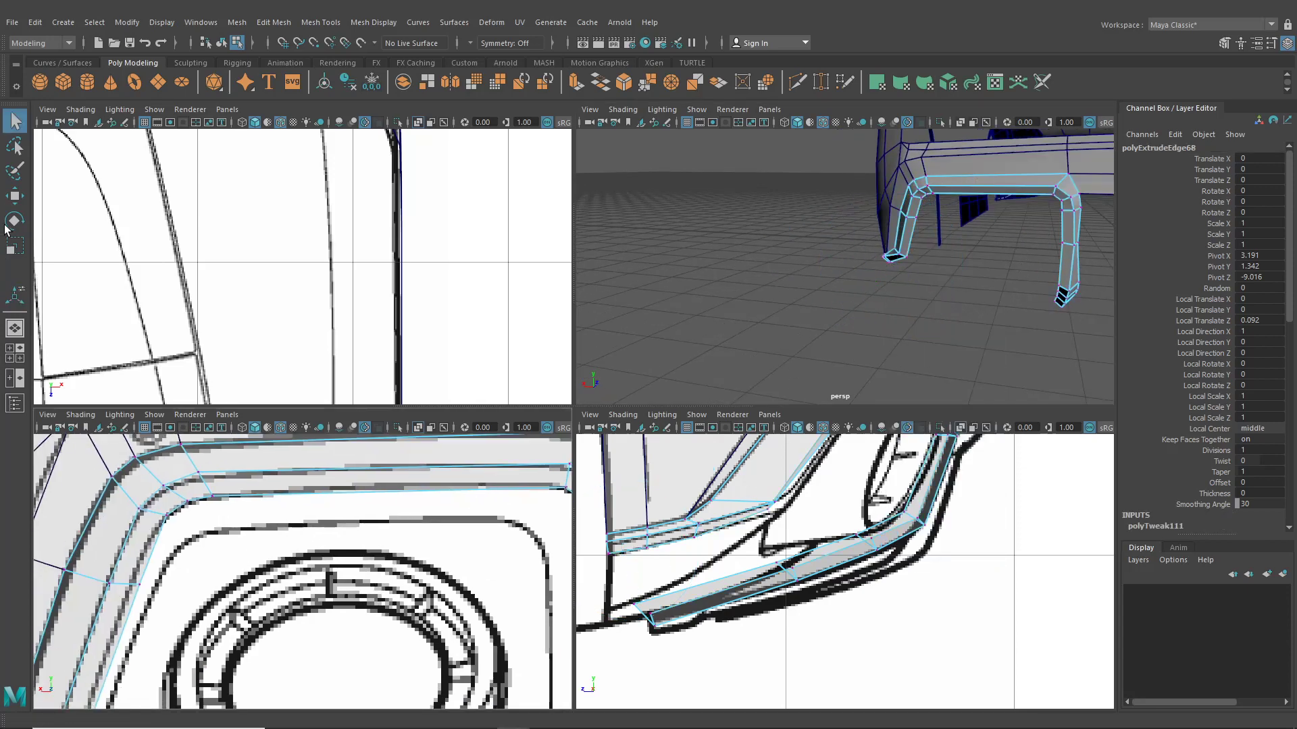
pyautogui.click(12, 197)
pyautogui.scroll(5, 213, 517)
pyautogui.click(211, 511)
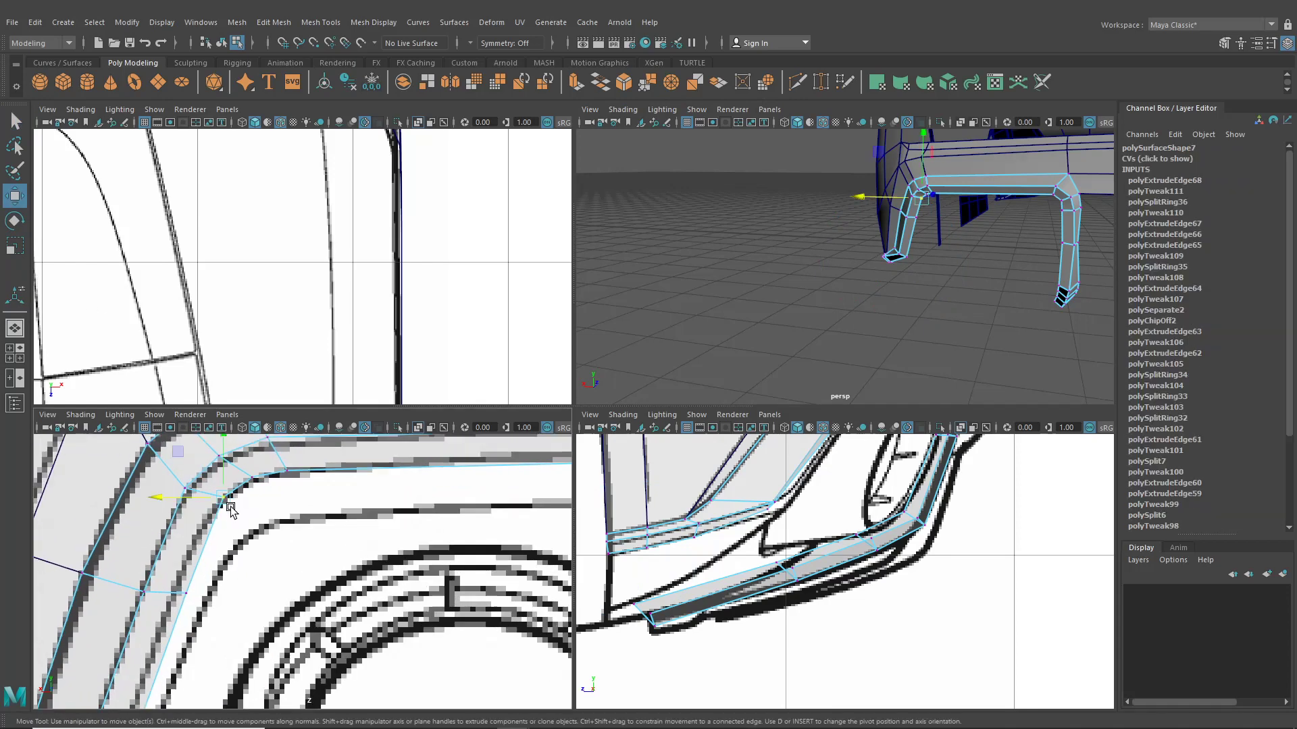
pyautogui.moveTo(213, 521); pyautogui.dragTo(277, 478)
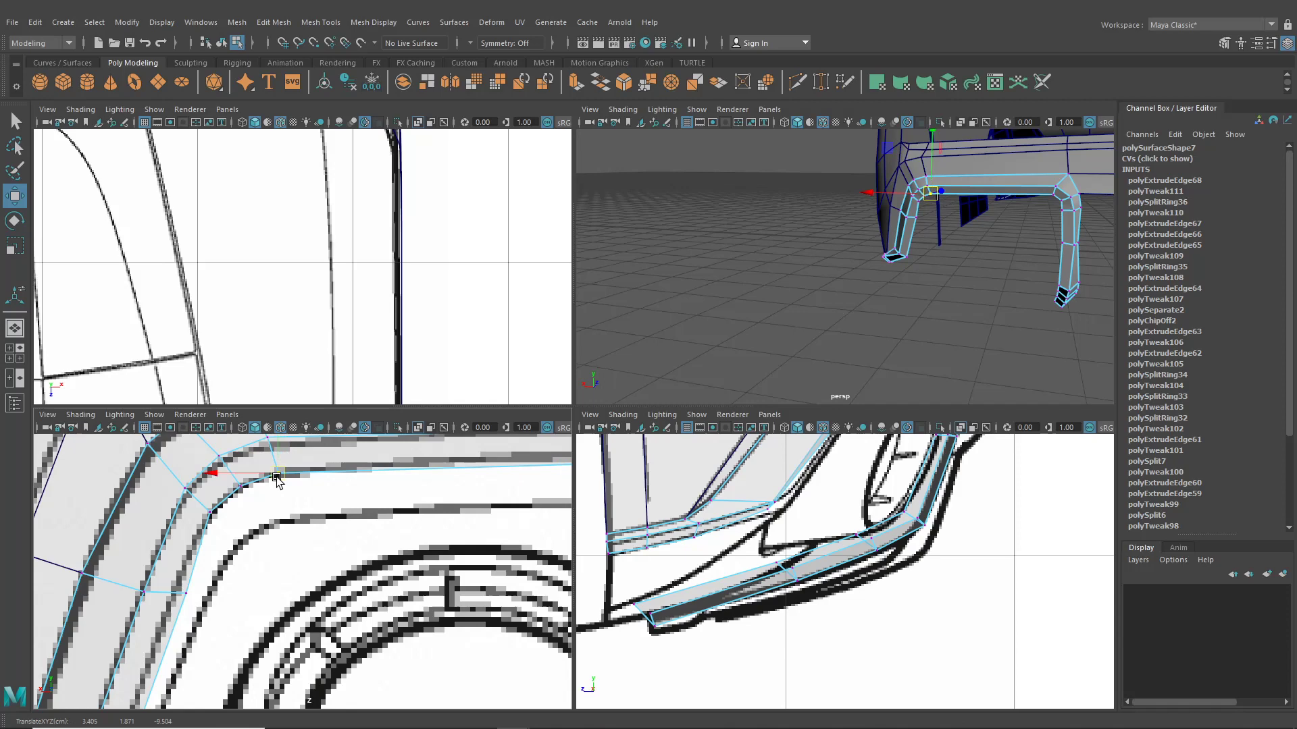
pyautogui.click(171, 593)
# Step: Try to move the extruded border's corner vertex onto the housing profile in the side view
pyautogui.keyDown('alt'); pyautogui.moveTo(813, 539); pyautogui.dragTo(784, 676, button='middle'); pyautogui.keyUp('alt')
pyautogui.keyDown('alt'); pyautogui.moveTo(800, 574); pyautogui.dragTo(763, 611, button='middle'); pyautogui.keyUp('alt')
pyautogui.scroll(5, 798, 593)
pyautogui.scroll(1, 798, 593)
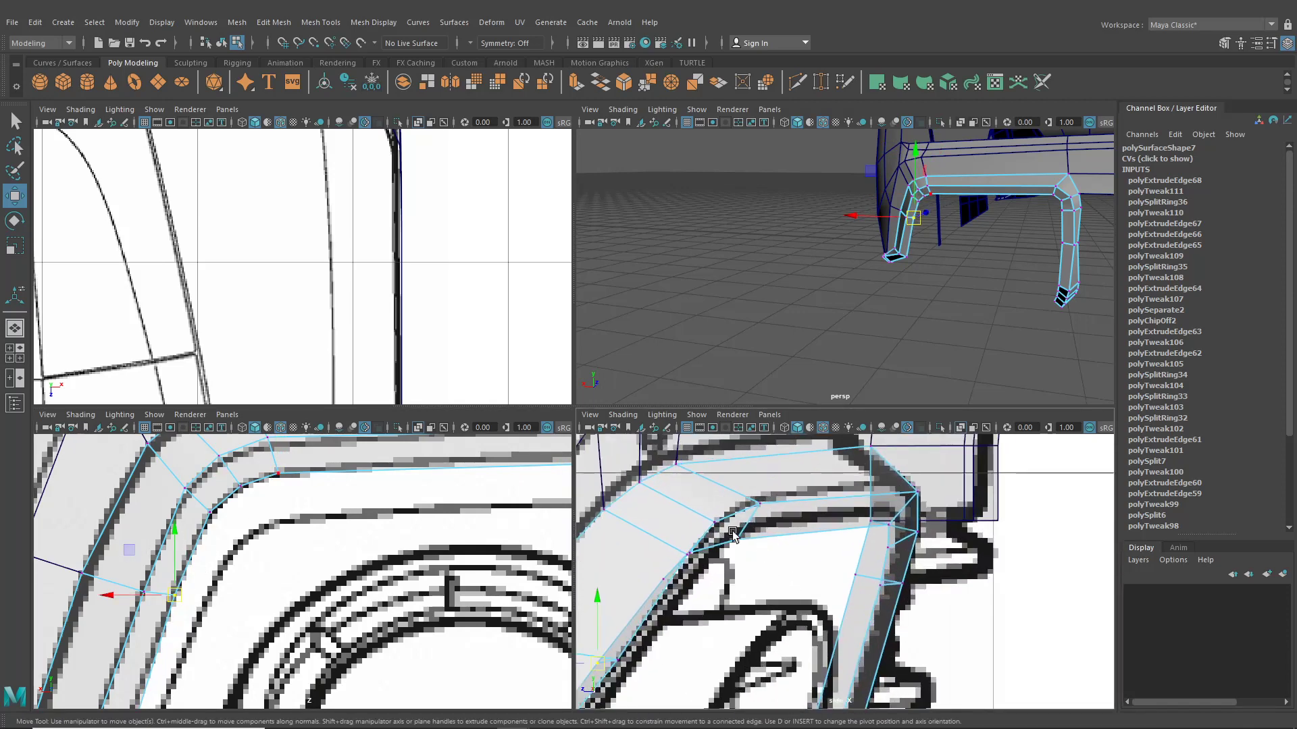
pyautogui.moveTo(730, 530); pyautogui.dragTo(761, 527)
pyautogui.scroll(2, 287, 550)
pyautogui.hotkey('ctrl', 'z')
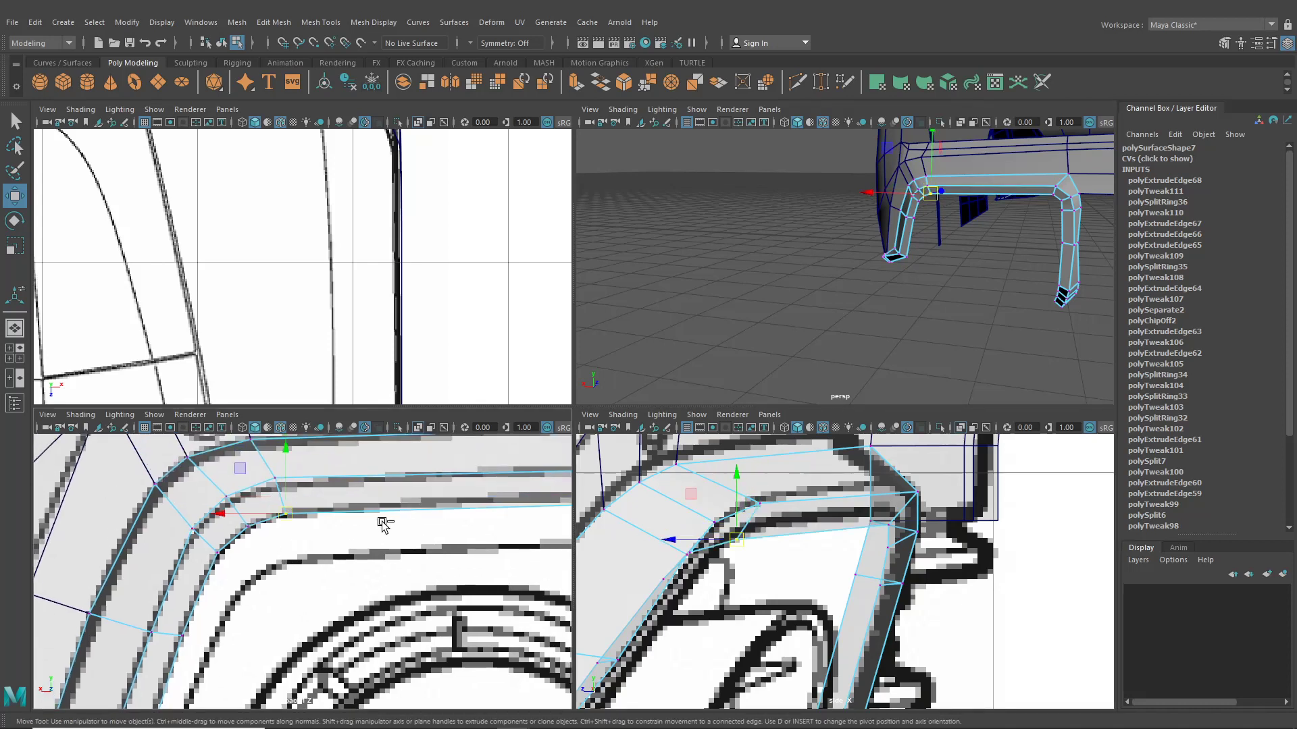
# Step: Move the extruded border's vertices around the outer upper corner onto the housing profile in the side view
pyautogui.moveTo(681, 537); pyautogui.dragTo(760, 535)
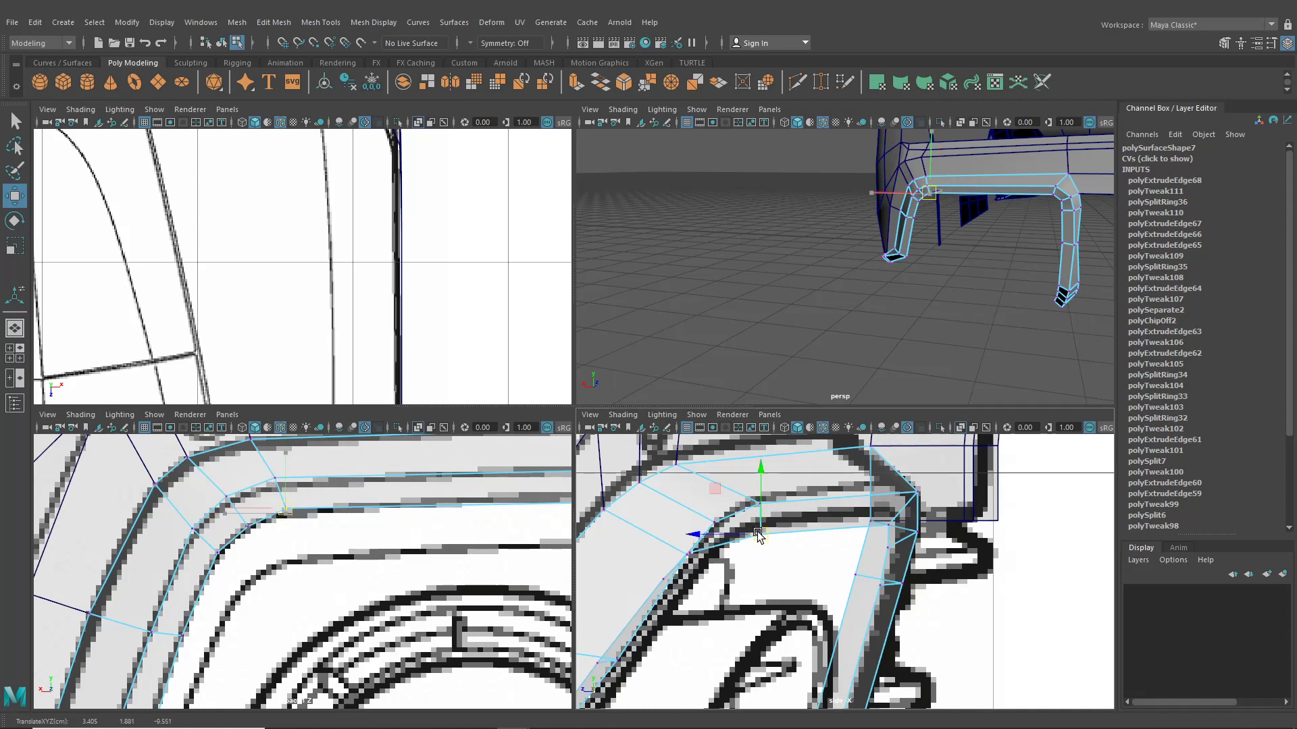
pyautogui.click(248, 528)
pyautogui.scroll(1, 643, 509)
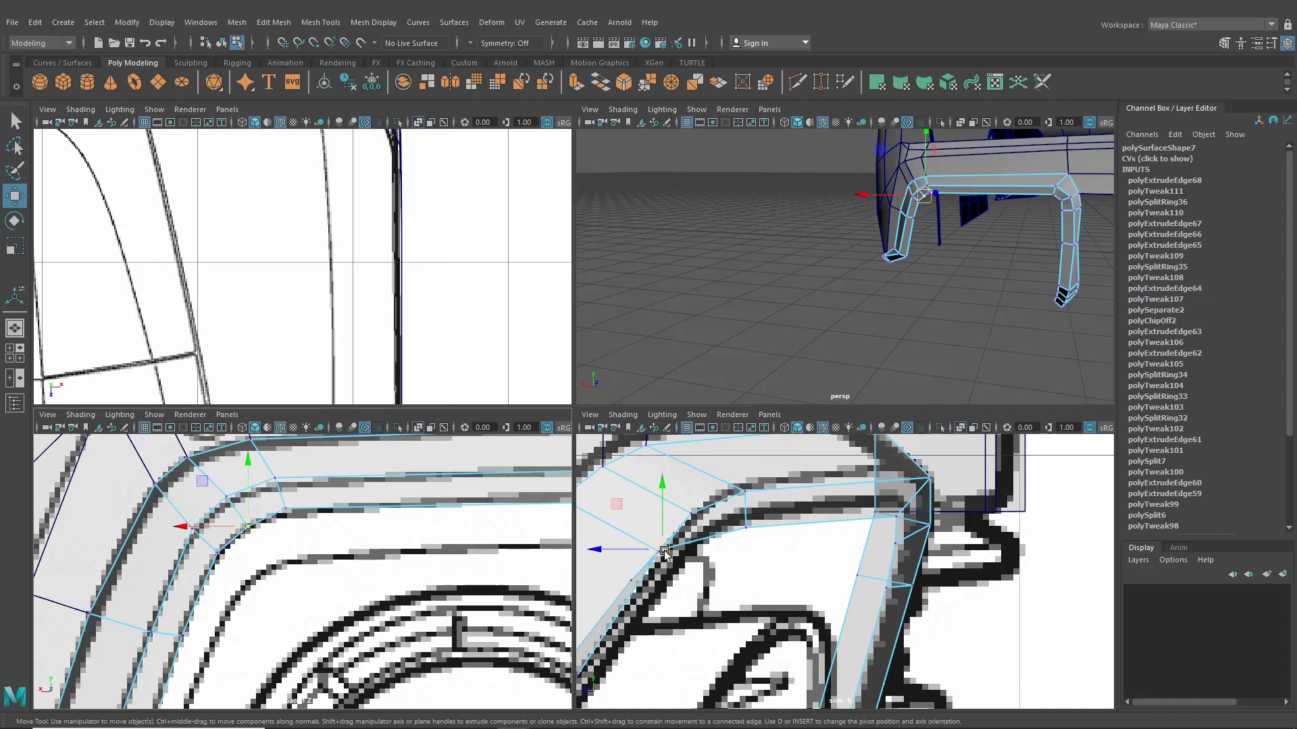
pyautogui.moveTo(664, 552); pyautogui.dragTo(712, 541)
pyautogui.moveTo(256, 531); pyautogui.dragTo(259, 530)
pyautogui.click(631, 579)
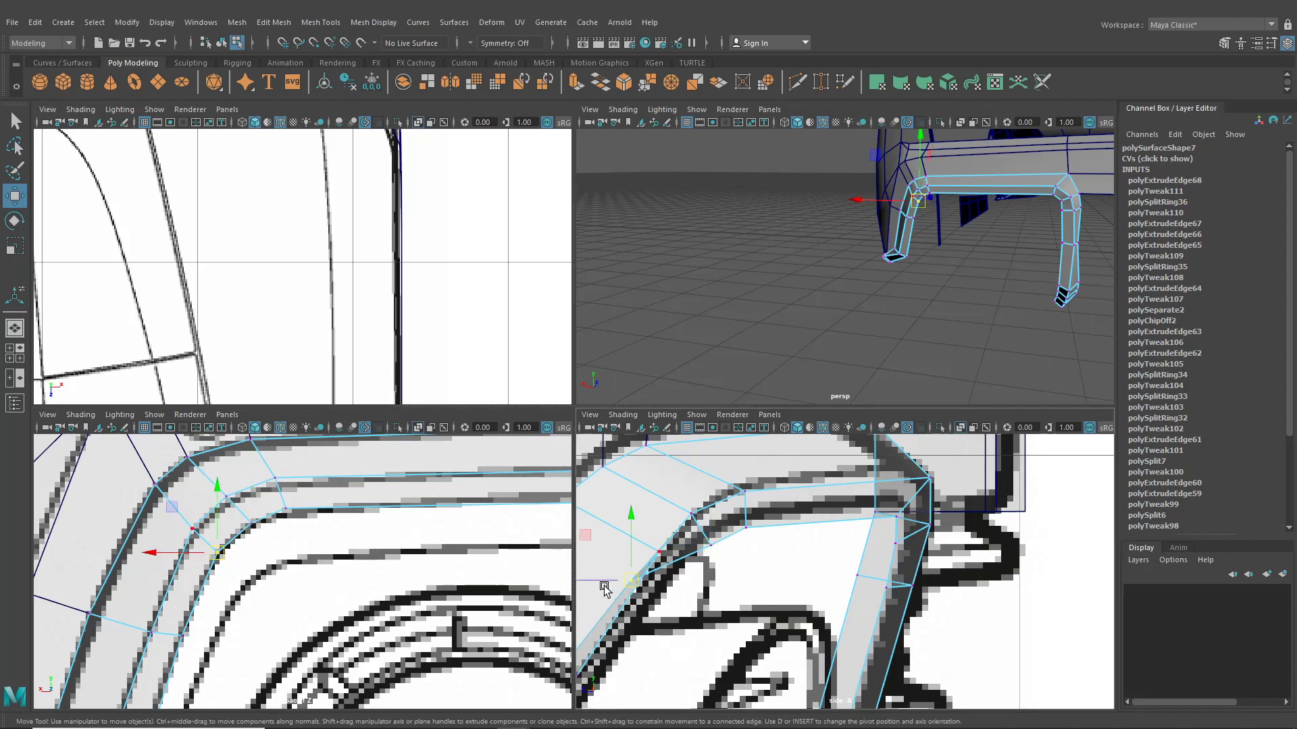
pyautogui.moveTo(604, 586); pyautogui.dragTo(688, 583)
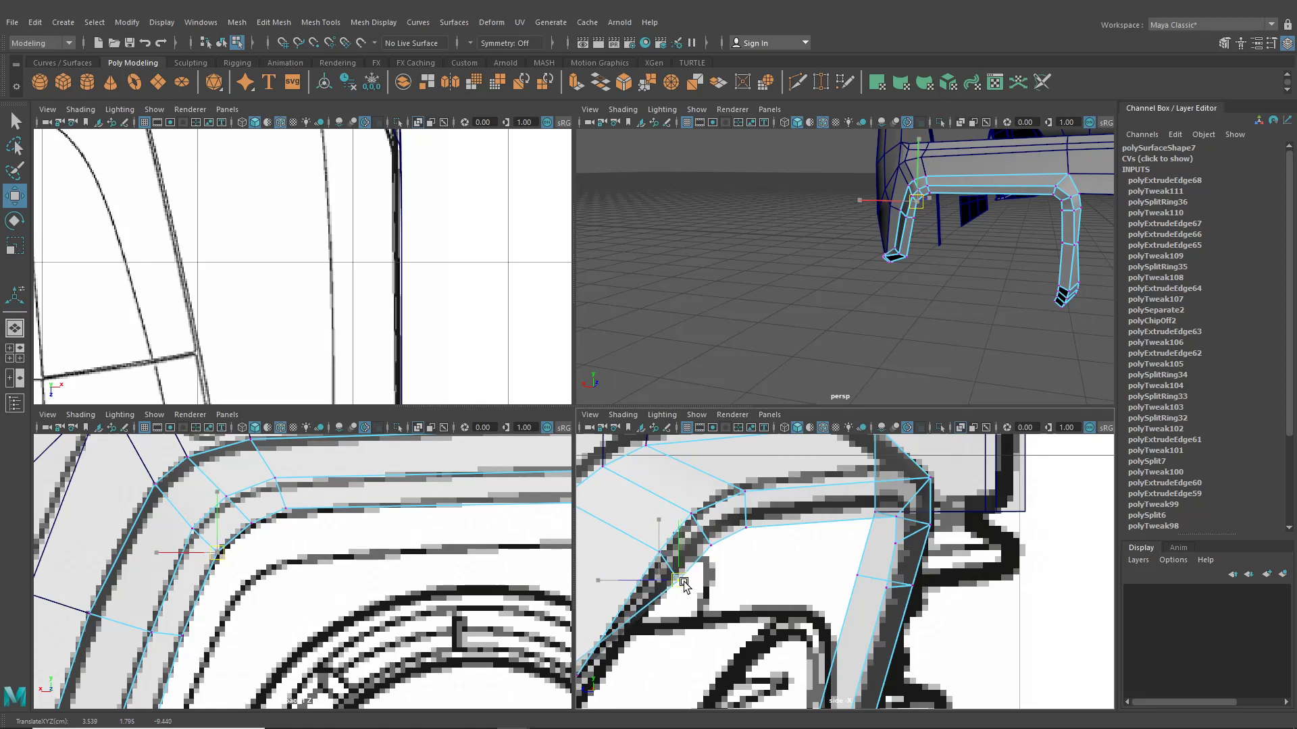
# Step: Move the extruded border's vertices at the middle and lower bend of the outer leg onto the blueprint lines in the rear and side views
pyautogui.keyDown('alt'); pyautogui.moveTo(647, 599); pyautogui.dragTo(792, 500, button='middle'); pyautogui.keyUp('alt')
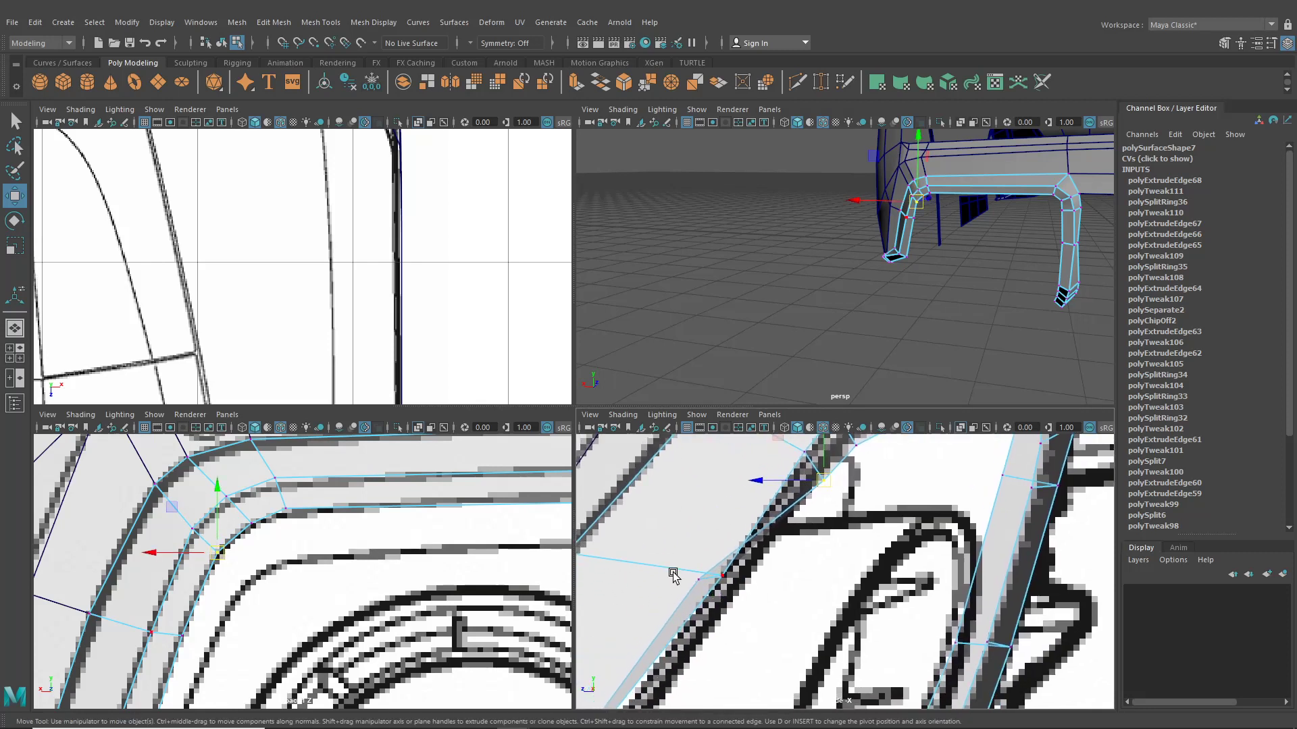
pyautogui.moveTo(701, 585)
pyautogui.mouseDown()
pyautogui.moveTo(687, 592)
pyautogui.moveTo(712, 603)
pyautogui.mouseUp()
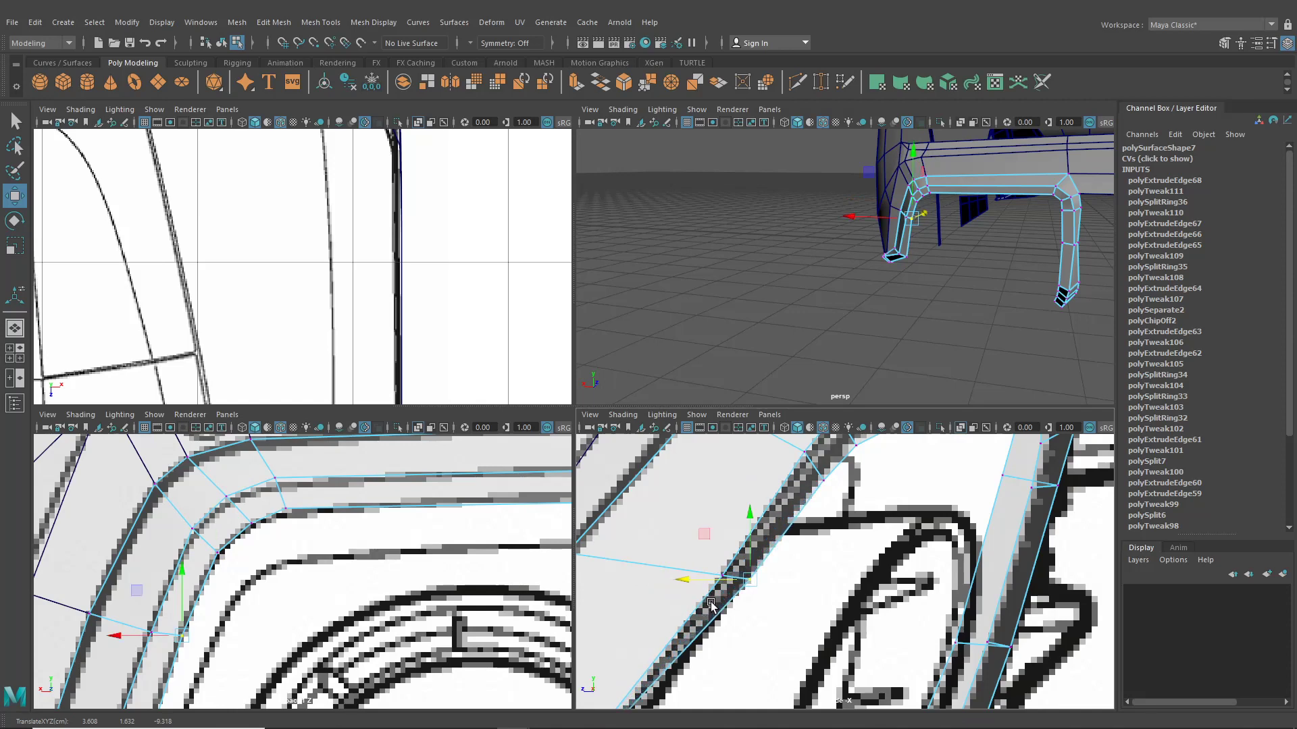
pyautogui.keyDown('alt'); pyautogui.moveTo(711, 603); pyautogui.dragTo(881, 473, button='middle'); pyautogui.keyUp('alt')
pyautogui.keyDown('alt'); pyautogui.moveTo(370, 580); pyautogui.dragTo(297, 617, button='middle'); pyautogui.keyUp('alt')
pyautogui.moveTo(240, 607); pyautogui.dragTo(246, 625)
pyautogui.moveTo(704, 615); pyautogui.dragTo(712, 619)
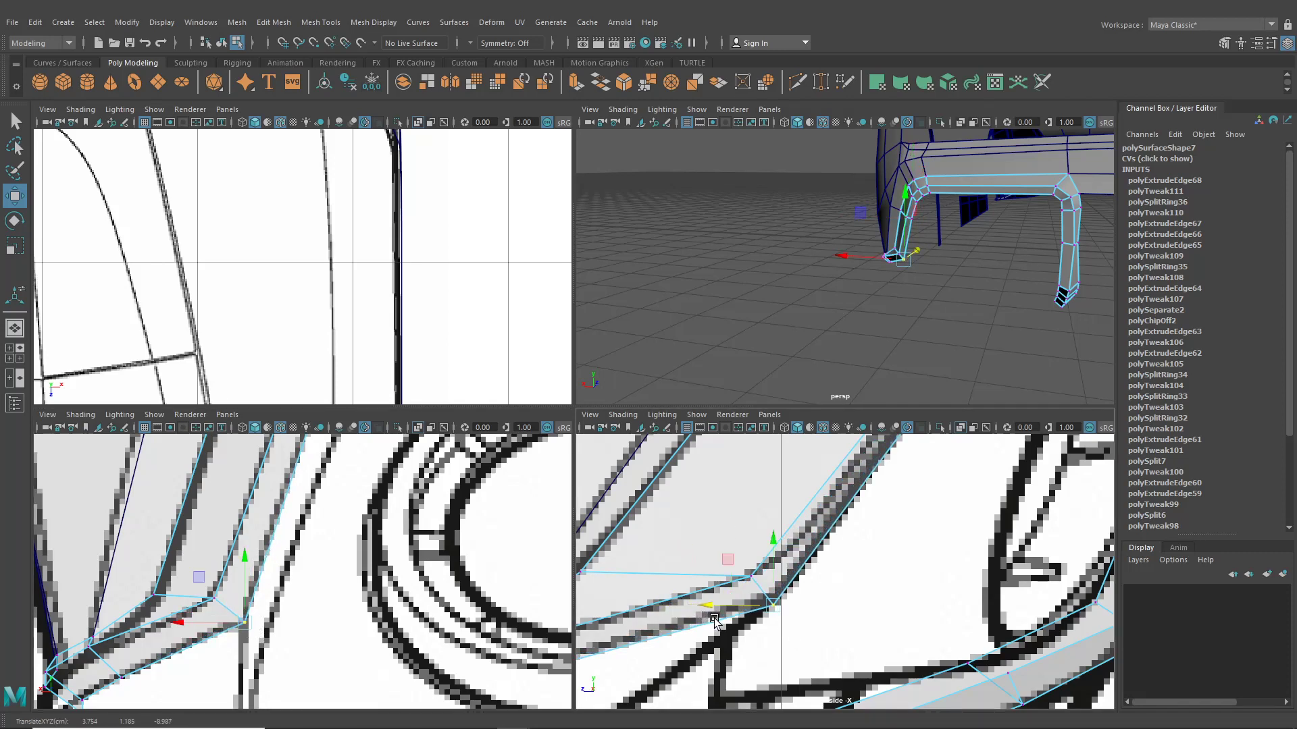
# Step: Align the extruded border vertex just past the outer leg's lower bend with the housing's lower edge in both views
pyautogui.keyDown('alt'); pyautogui.moveTo(794, 629); pyautogui.dragTo(995, 542, button='middle'); pyautogui.keyUp('alt')
pyautogui.keyDown('alt'); pyautogui.moveTo(778, 585); pyautogui.dragTo(821, 580, button='middle'); pyautogui.keyUp('alt')
pyautogui.moveTo(804, 599); pyautogui.dragTo(805, 600)
pyautogui.moveTo(779, 582); pyautogui.dragTo(799, 572)
pyautogui.keyDown('alt'); pyautogui.moveTo(229, 605); pyautogui.dragTo(403, 544, button='middle'); pyautogui.keyUp('alt')
pyautogui.moveTo(279, 599); pyautogui.dragTo(275, 626)
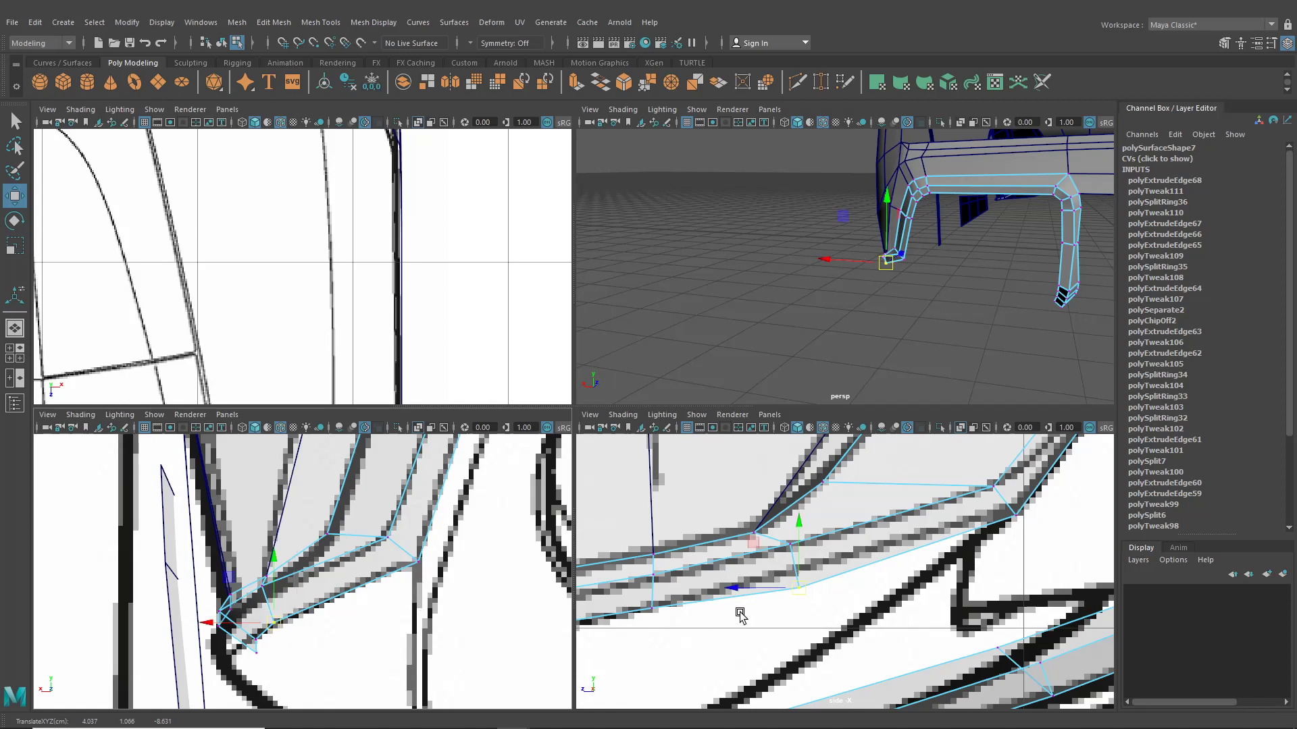
pyautogui.moveTo(797, 550); pyautogui.dragTo(800, 541)
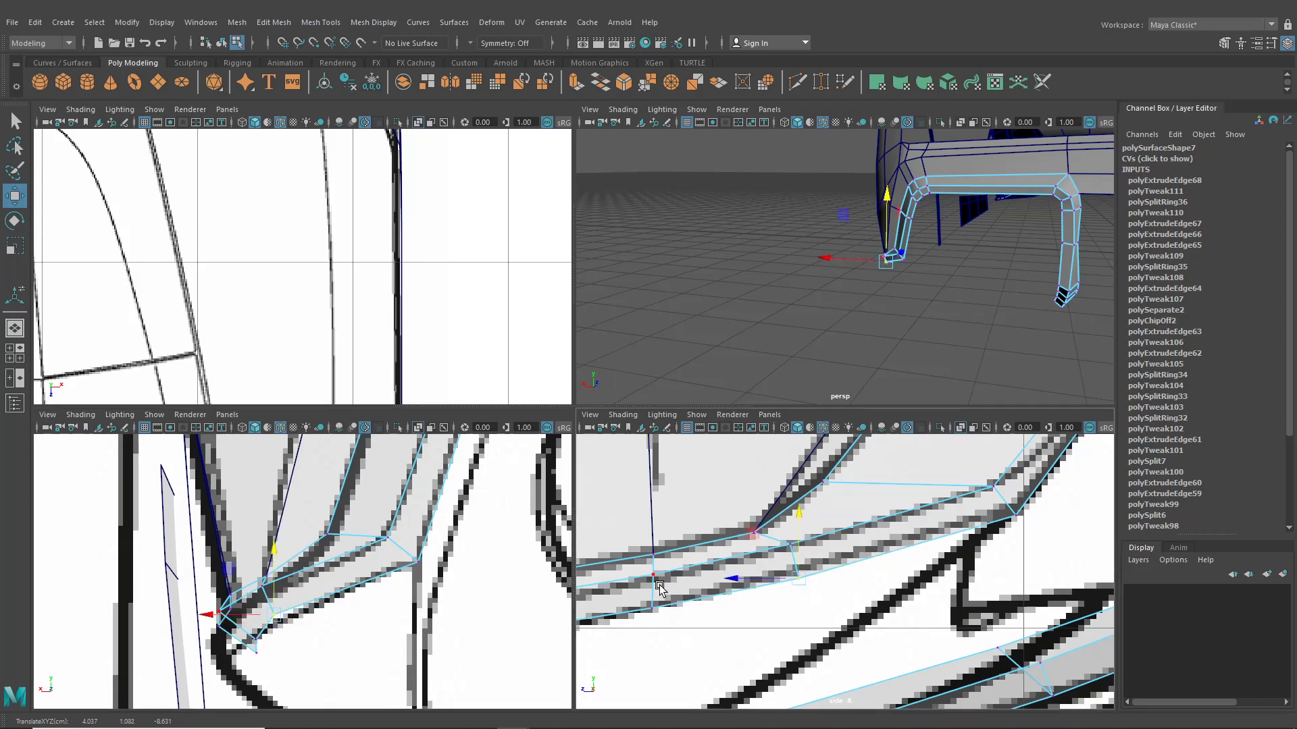
# Step: Move the extruded border's last vertices at the outer leg's tip onto the lower housing outline in the side and rear views
pyautogui.click(651, 608)
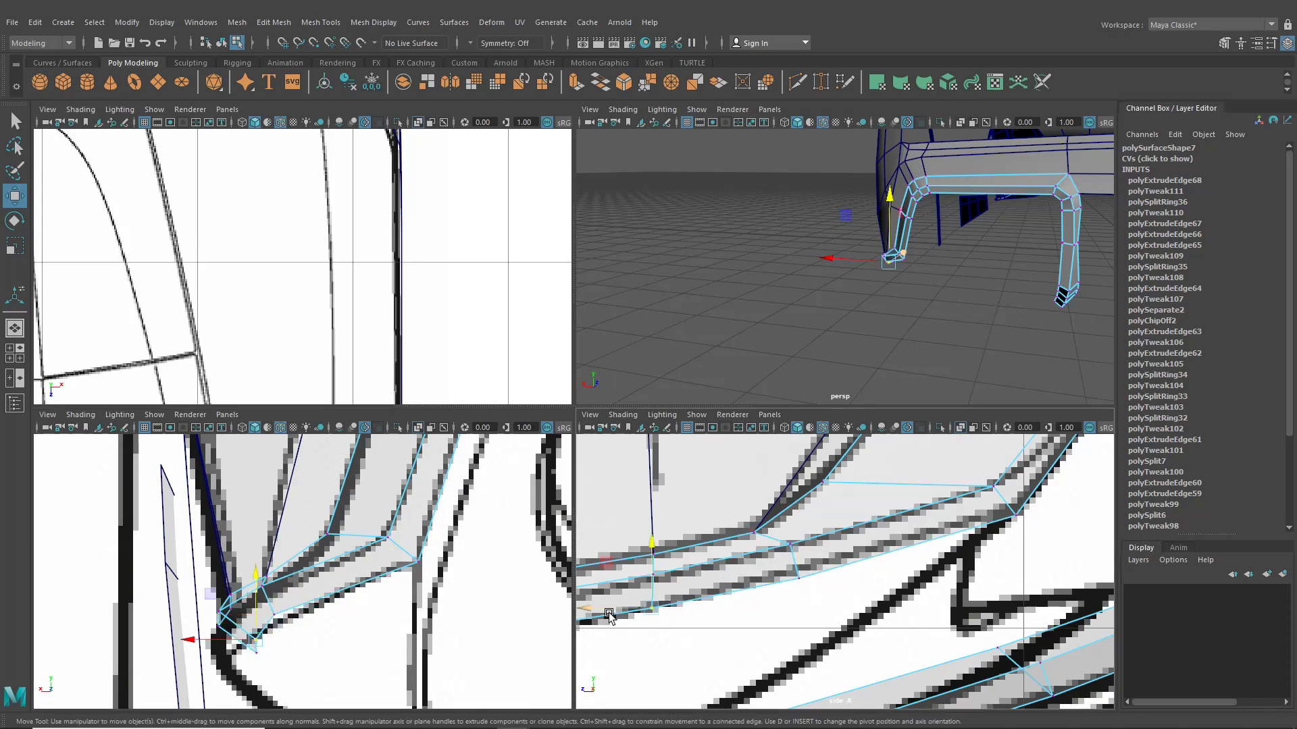
pyautogui.keyDown('alt'); pyautogui.moveTo(609, 616); pyautogui.dragTo(815, 571, button='middle'); pyautogui.keyUp('alt')
pyautogui.moveTo(670, 574); pyautogui.dragTo(705, 601)
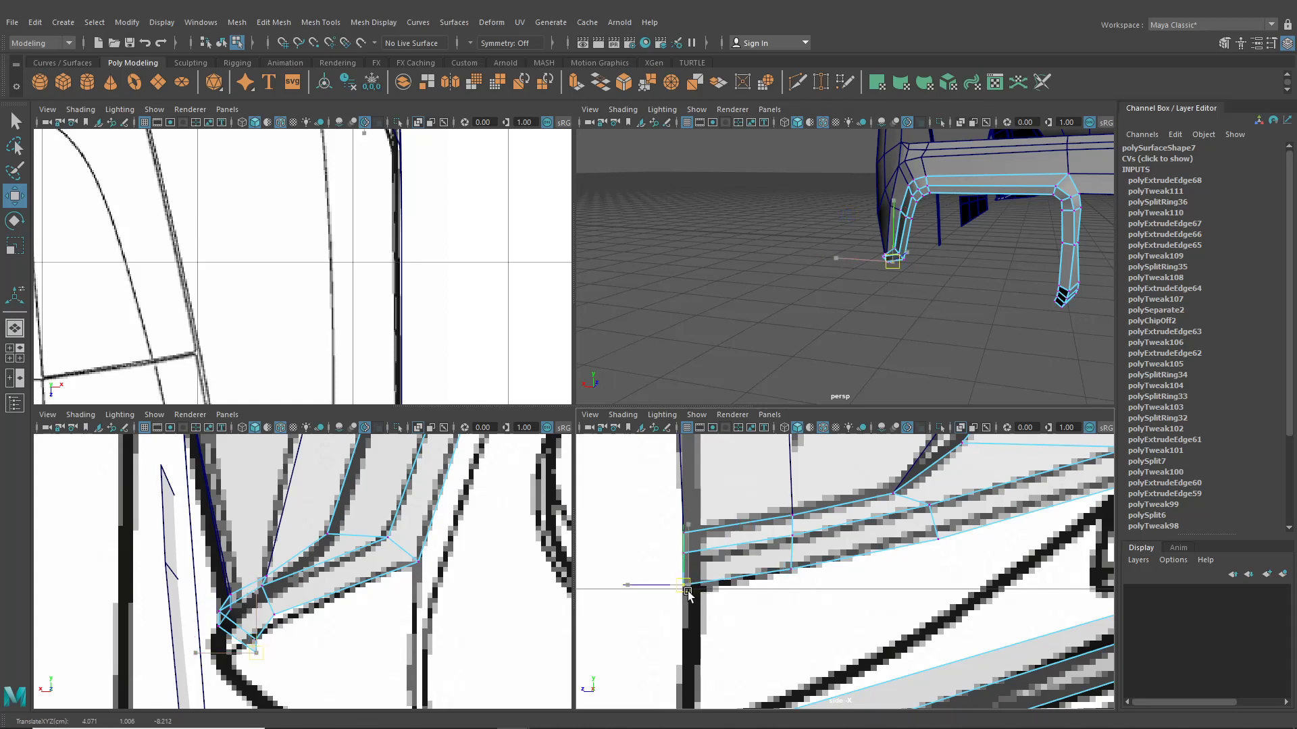
pyautogui.moveTo(232, 652); pyautogui.dragTo(191, 643)
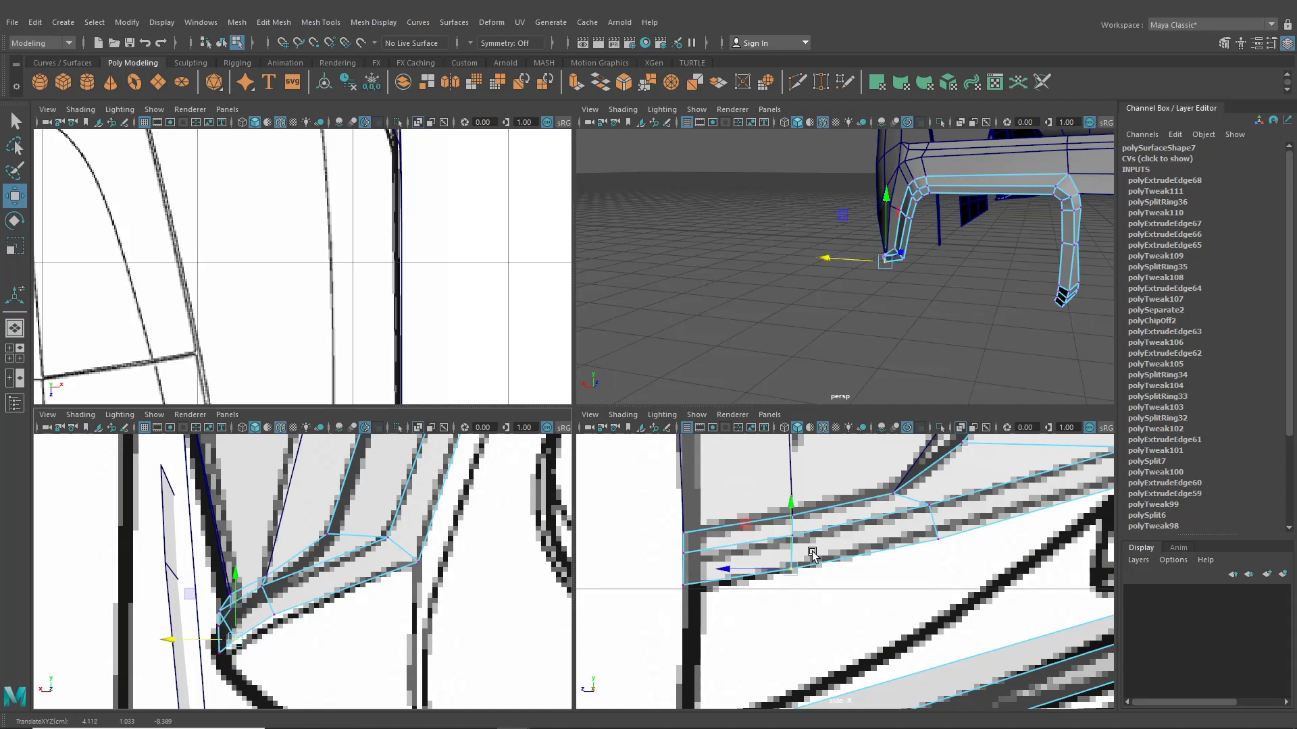
# Step: Examine the housing strip's outer leg tip and overall extruded shape in the perspective view
pyautogui.keyDown('alt'); pyautogui.moveTo(831, 318); pyautogui.dragTo(1003, 299); pyautogui.keyUp('alt')
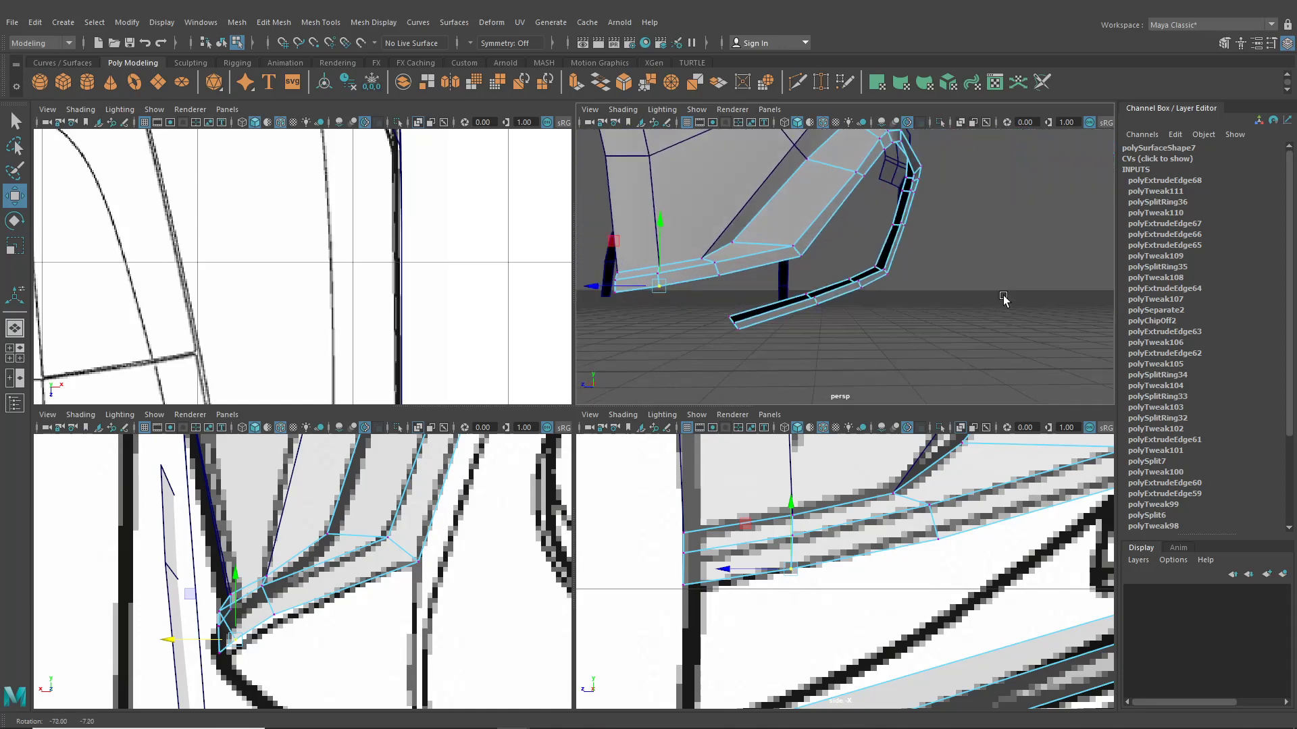
pyautogui.press('f')
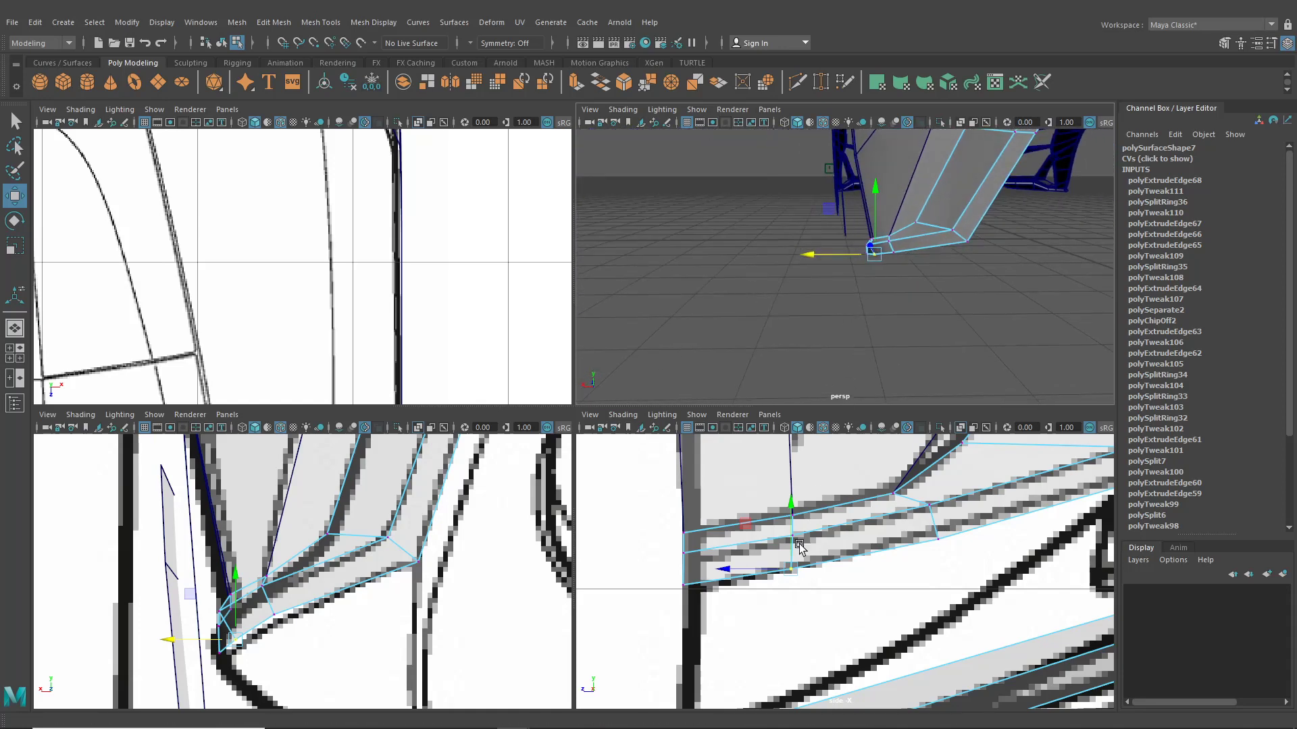
pyautogui.keyDown('alt'); pyautogui.moveTo(923, 251); pyautogui.dragTo(818, 332, button='middle'); pyautogui.keyUp('alt')
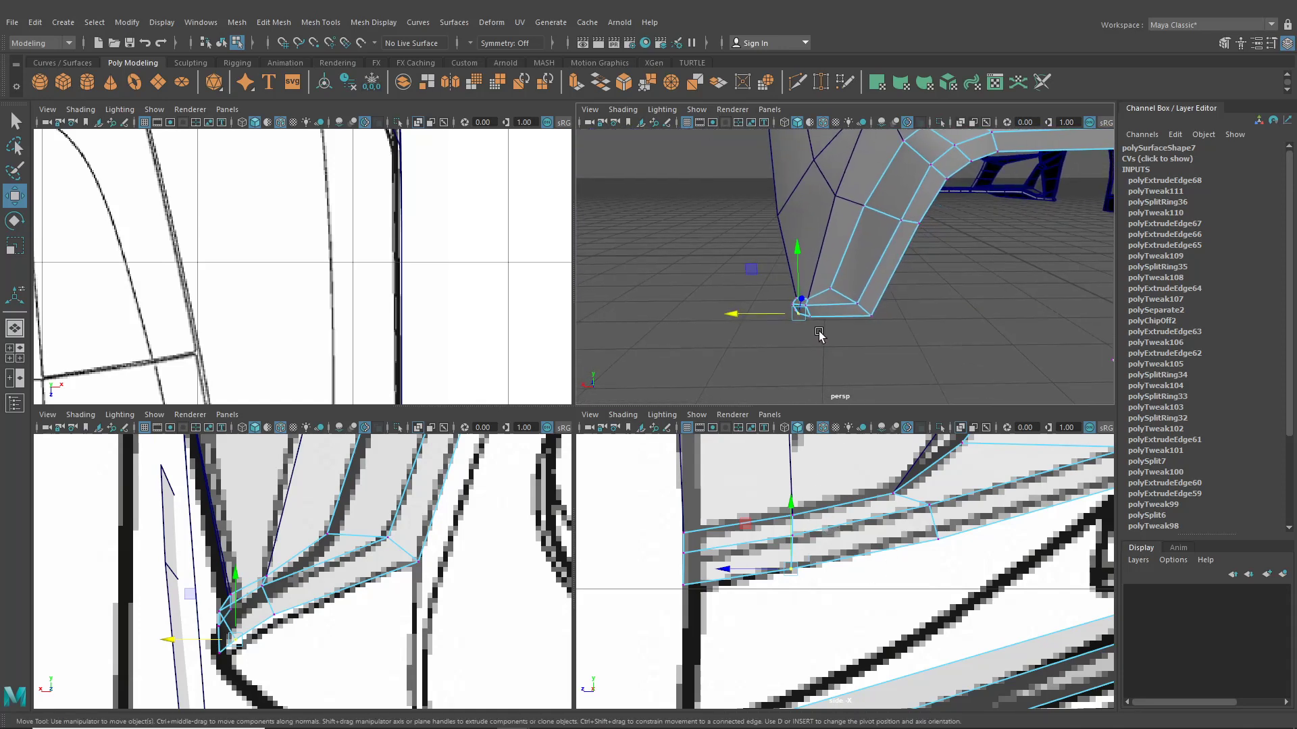
pyautogui.keyDown('alt'); pyautogui.moveTo(897, 333); pyautogui.dragTo(882, 336, button='right'); pyautogui.keyUp('alt')
pyautogui.keyDown('alt'); pyautogui.moveTo(882, 336); pyautogui.dragTo(856, 339, button='middle'); pyautogui.keyUp('alt')
pyautogui.keyDown('alt'); pyautogui.moveTo(857, 338); pyautogui.dragTo(825, 330); pyautogui.keyUp('alt')
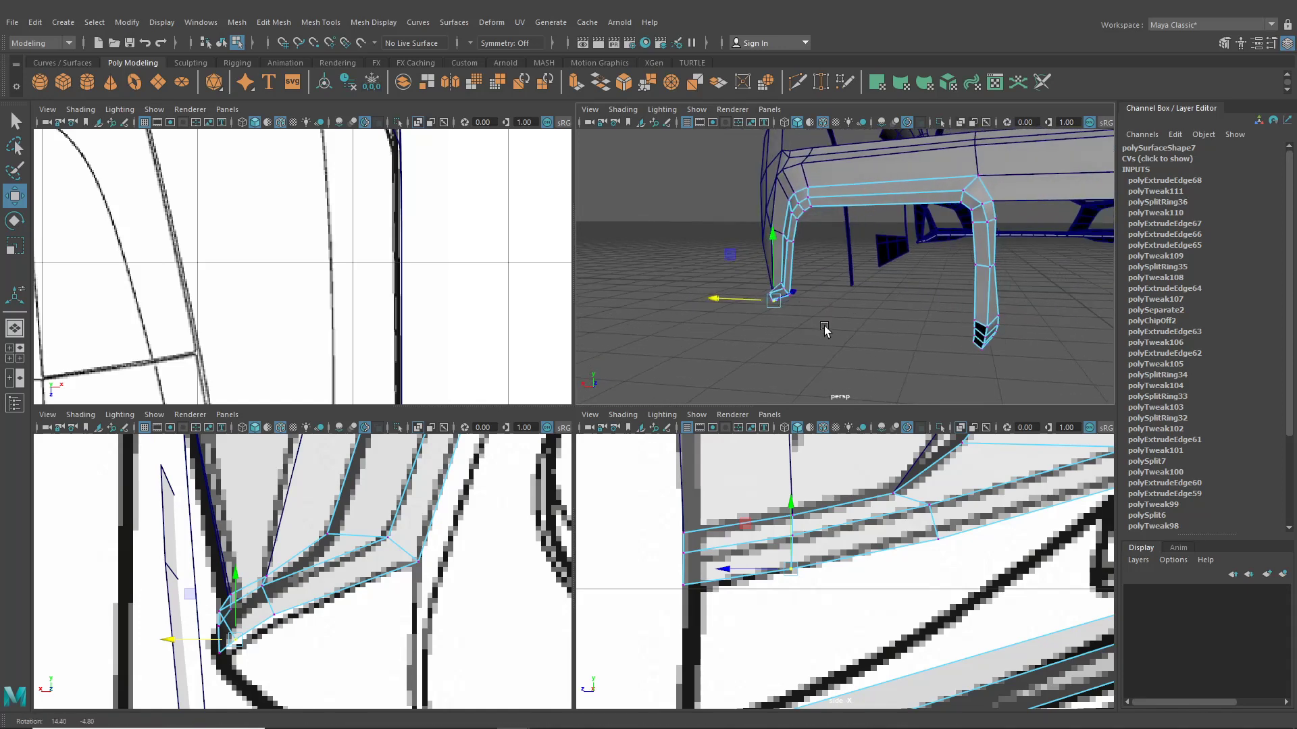
pyautogui.keyDown('alt'); pyautogui.moveTo(825, 330); pyautogui.dragTo(816, 333, button='middle'); pyautogui.keyUp('alt')
# Step: Move the extruded border's vertices below the grille-side upper corner onto the inner outline and adjust their depth in the side view
pyautogui.scroll(-5, 437, 537)
pyautogui.scroll(10, 327, 572)
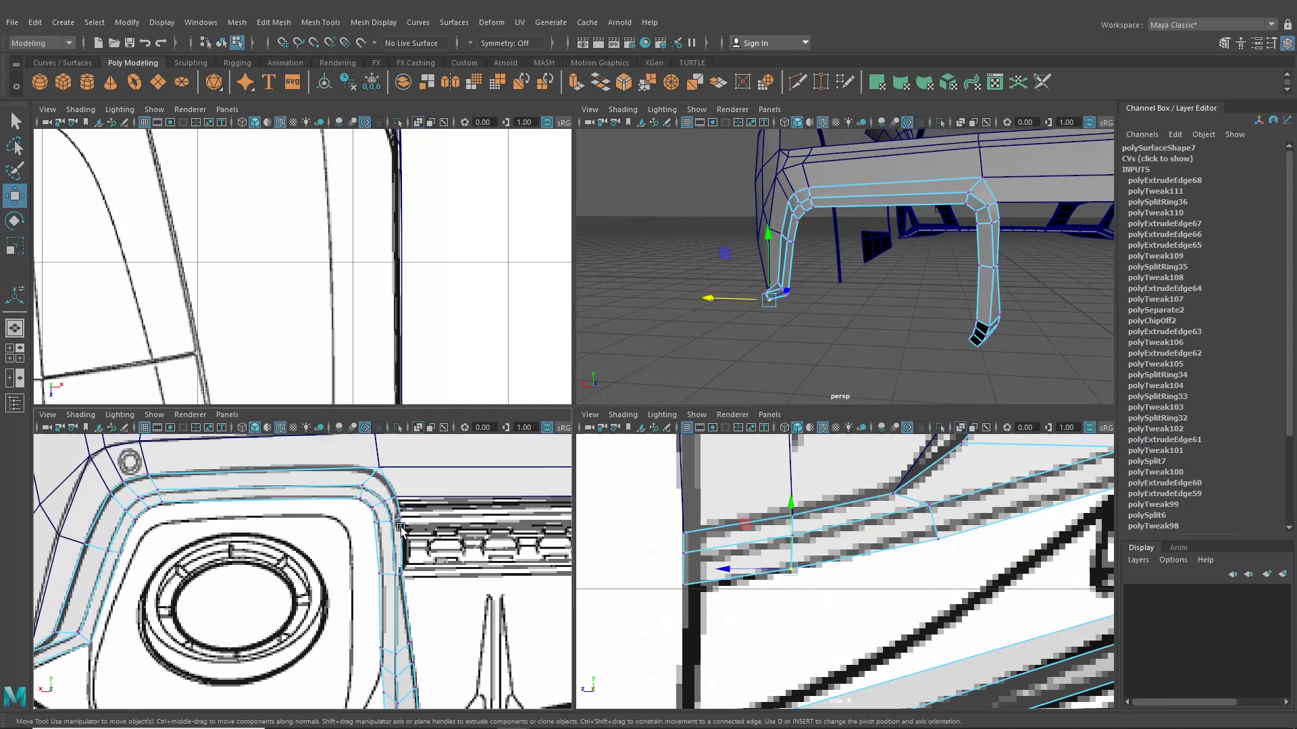
pyautogui.scroll(2, 326, 573)
pyautogui.click(332, 548)
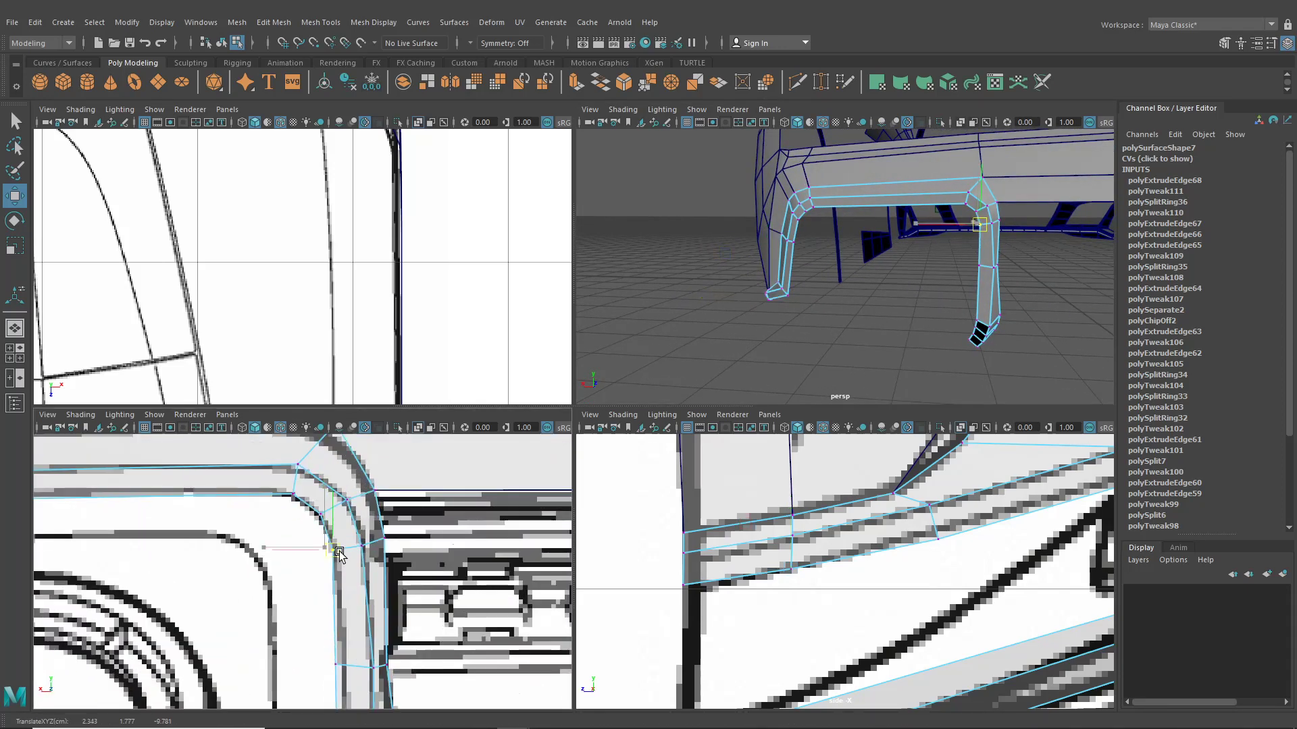
pyautogui.scroll(-5, 921, 560)
pyautogui.scroll(8, 894, 573)
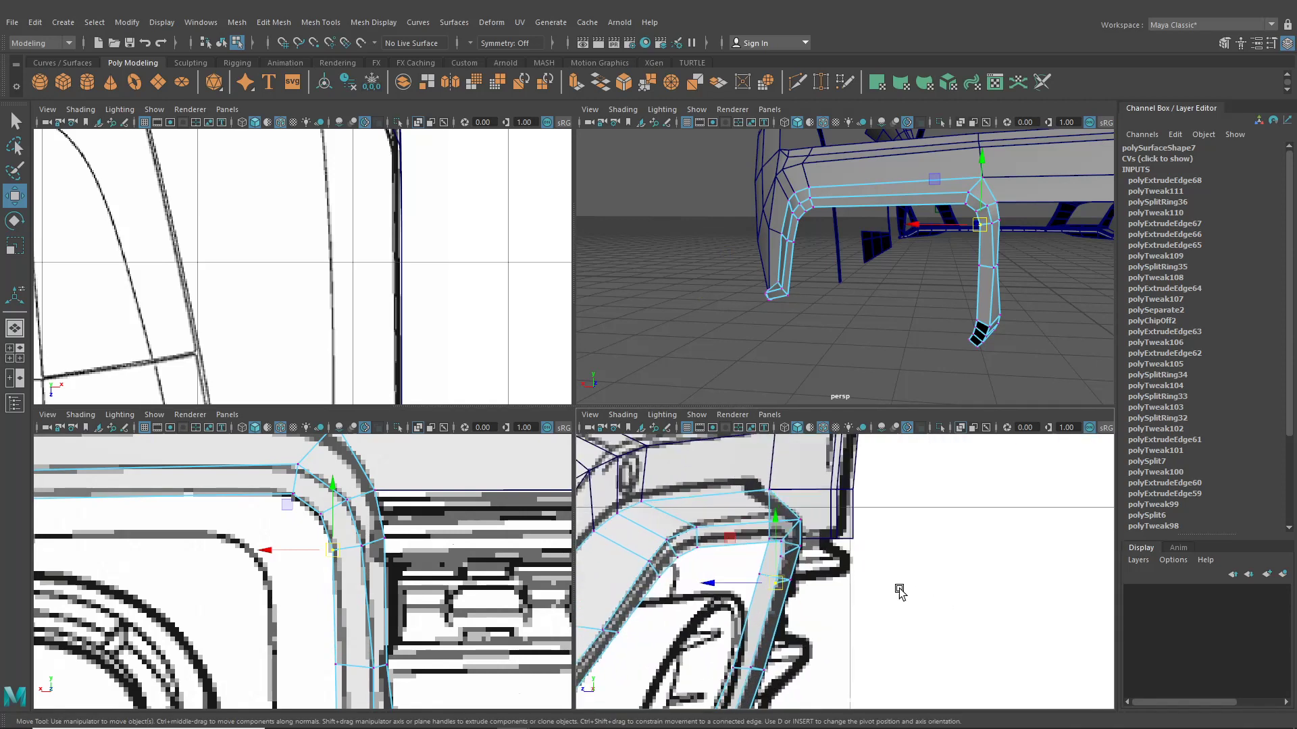
pyautogui.scroll(2, 737, 594)
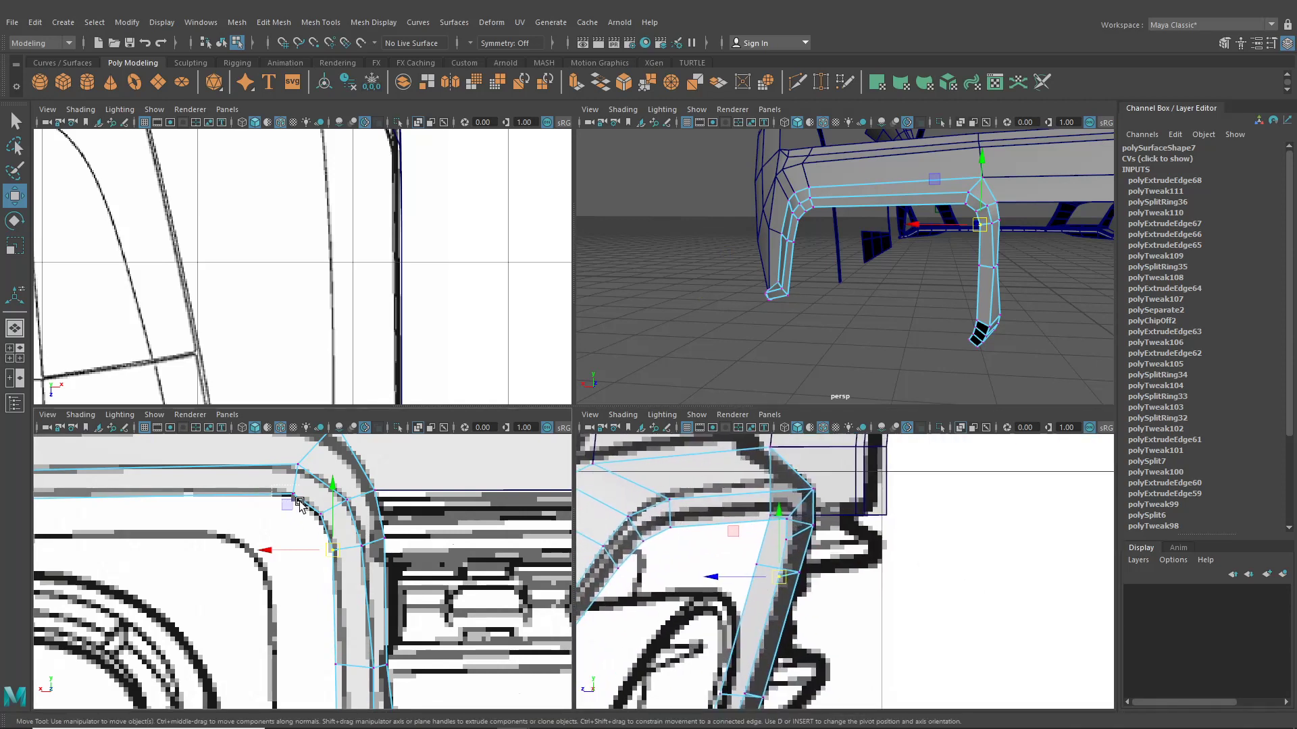
pyautogui.click(765, 526)
pyautogui.moveTo(756, 522); pyautogui.dragTo(749, 575)
pyautogui.click(776, 580)
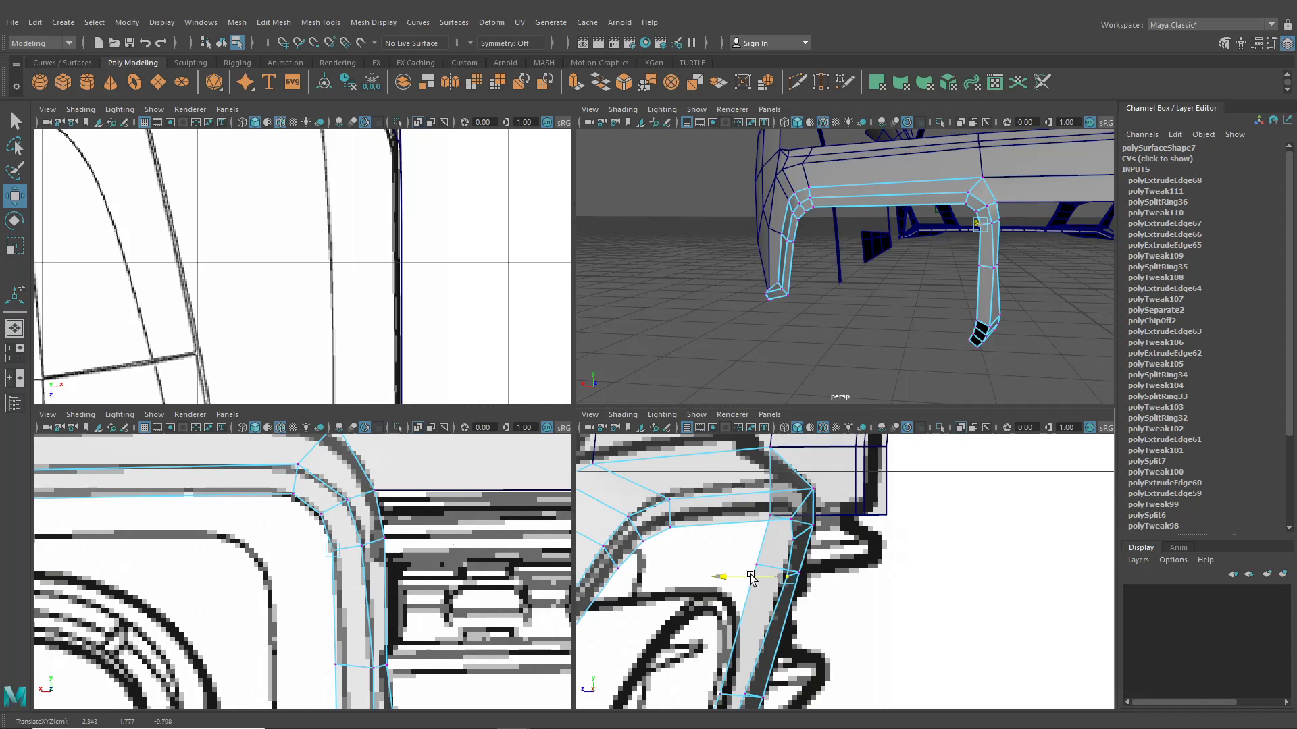
# Step: Move the extruded border's vertices at the middle and lower bend of the grille-side leg onto the housing profile in the side view
pyautogui.keyDown('alt'); pyautogui.moveTo(767, 606); pyautogui.dragTo(800, 461, button='middle'); pyautogui.keyUp('alt')
pyautogui.click(783, 546)
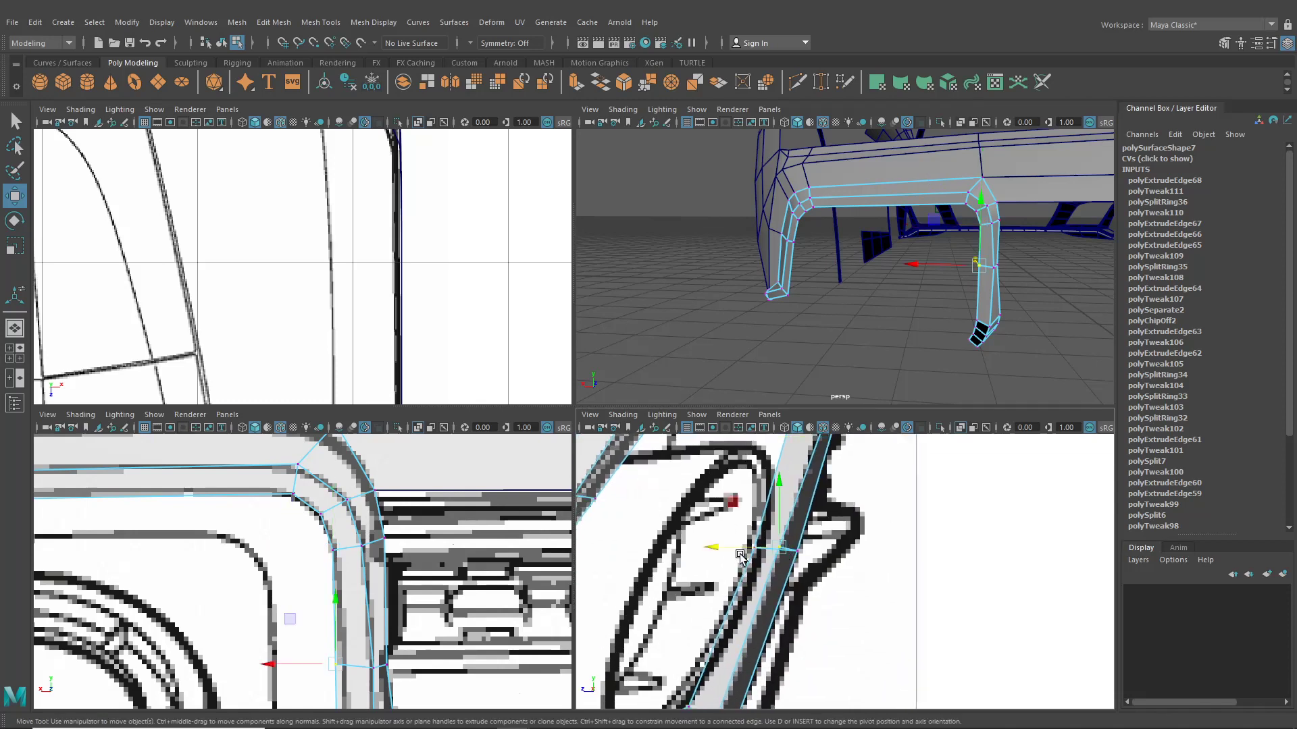
pyautogui.moveTo(741, 555); pyautogui.dragTo(742, 552)
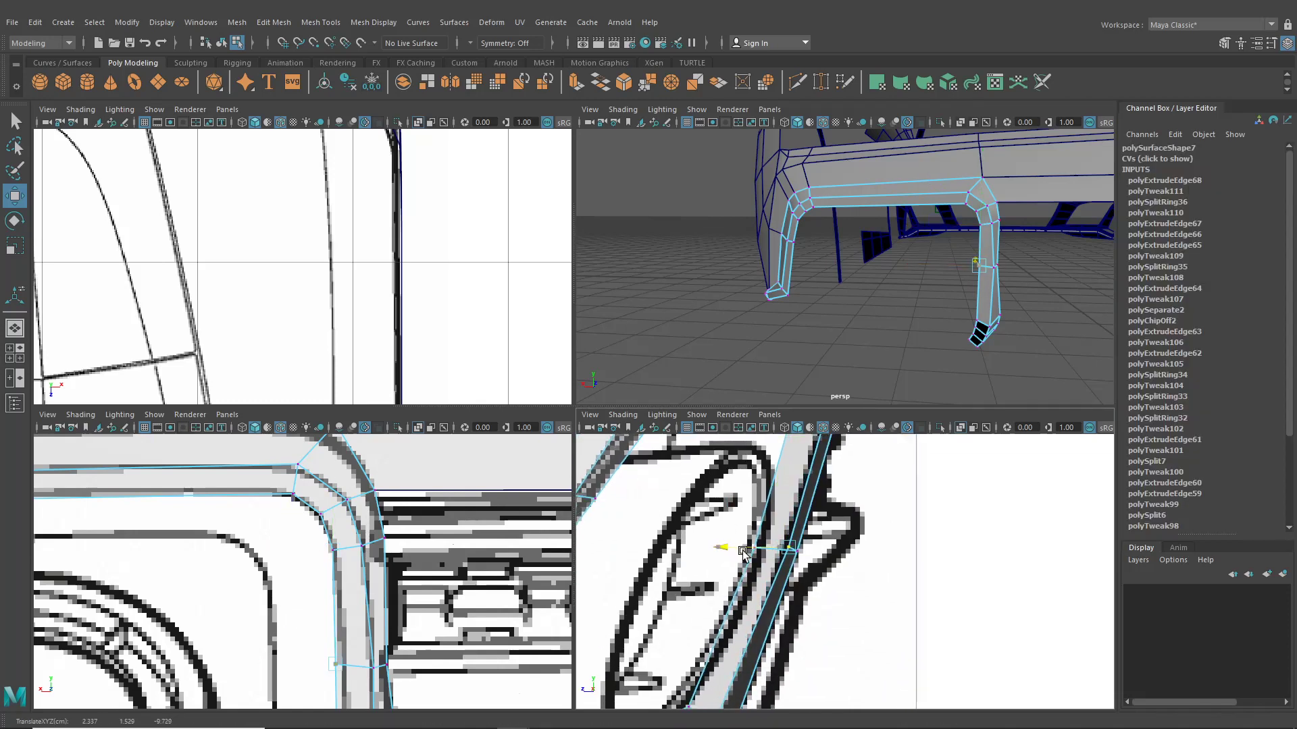
pyautogui.keyDown('alt'); pyautogui.moveTo(741, 551); pyautogui.dragTo(797, 358, button='middle'); pyautogui.keyUp('alt')
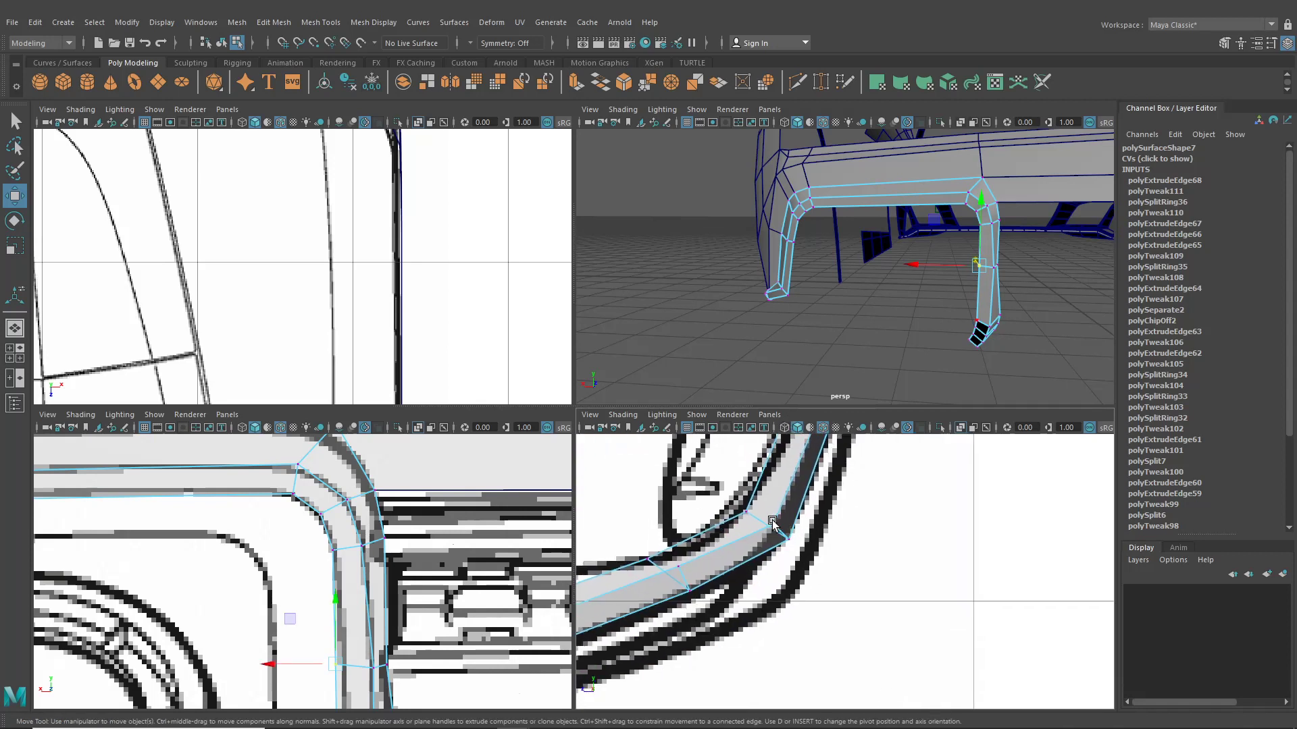
pyautogui.click(773, 522)
pyautogui.moveTo(747, 528); pyautogui.dragTo(748, 529)
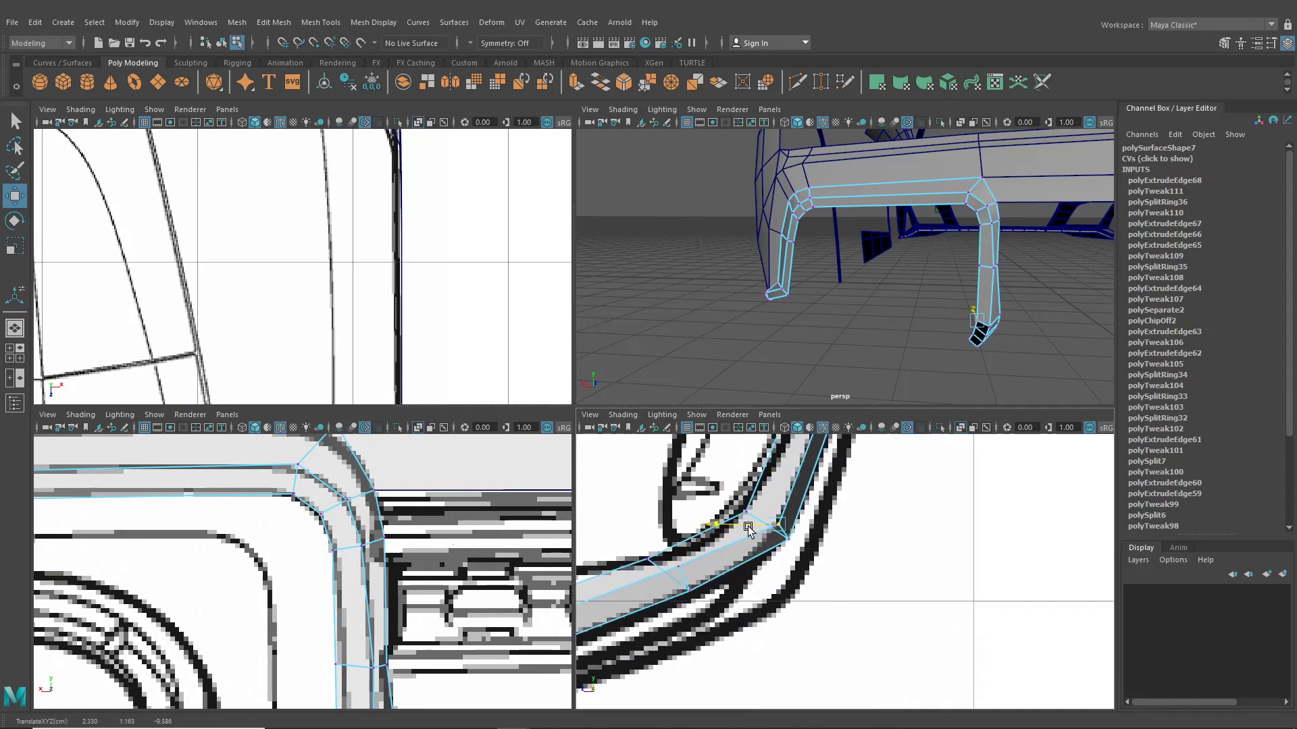
pyautogui.click(679, 568)
pyautogui.keyDown('alt'); pyautogui.moveTo(679, 567); pyautogui.dragTo(683, 529, button='middle'); pyautogui.keyUp('alt')
pyautogui.moveTo(681, 527); pyautogui.dragTo(785, 492)
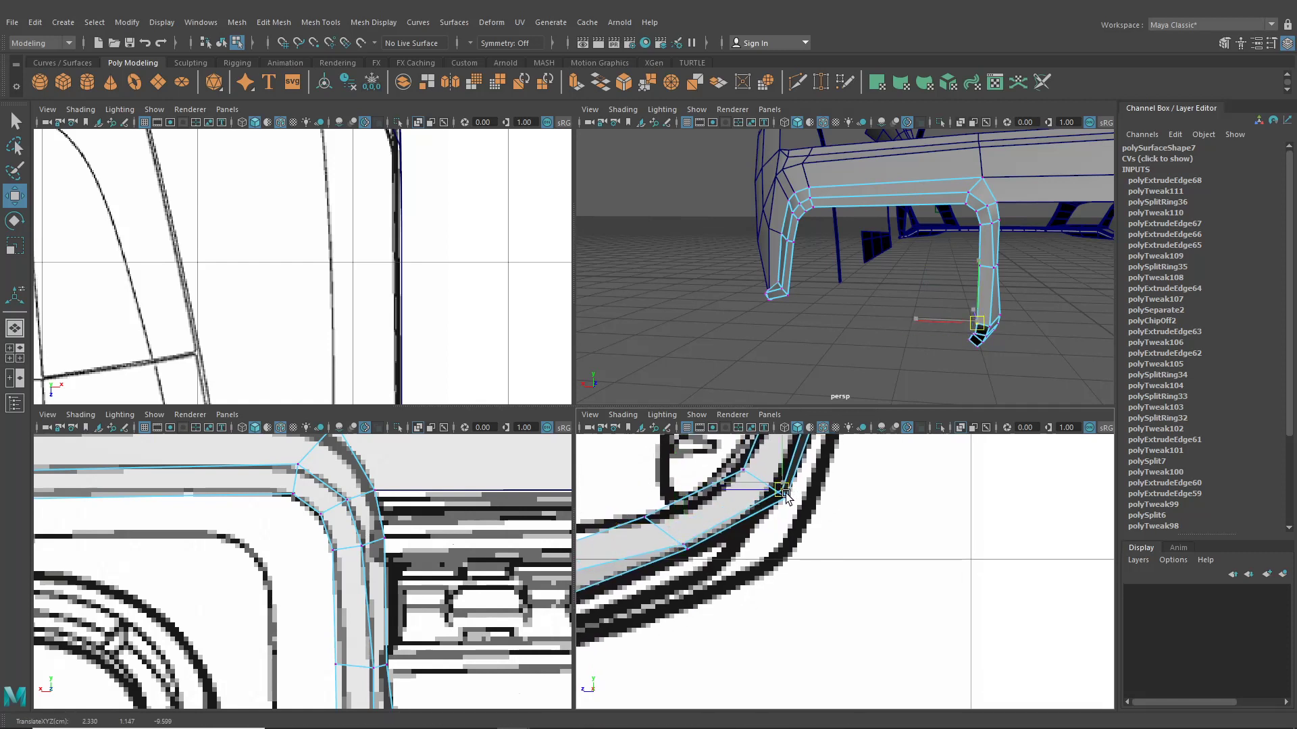
# Step: Move the extruded border's remaining vertices along the grille-side leg's lower end onto the strip's lower edge in the side view
pyautogui.keyDown('alt'); pyautogui.moveTo(760, 532); pyautogui.dragTo(811, 508, button='middle'); pyautogui.keyUp('alt')
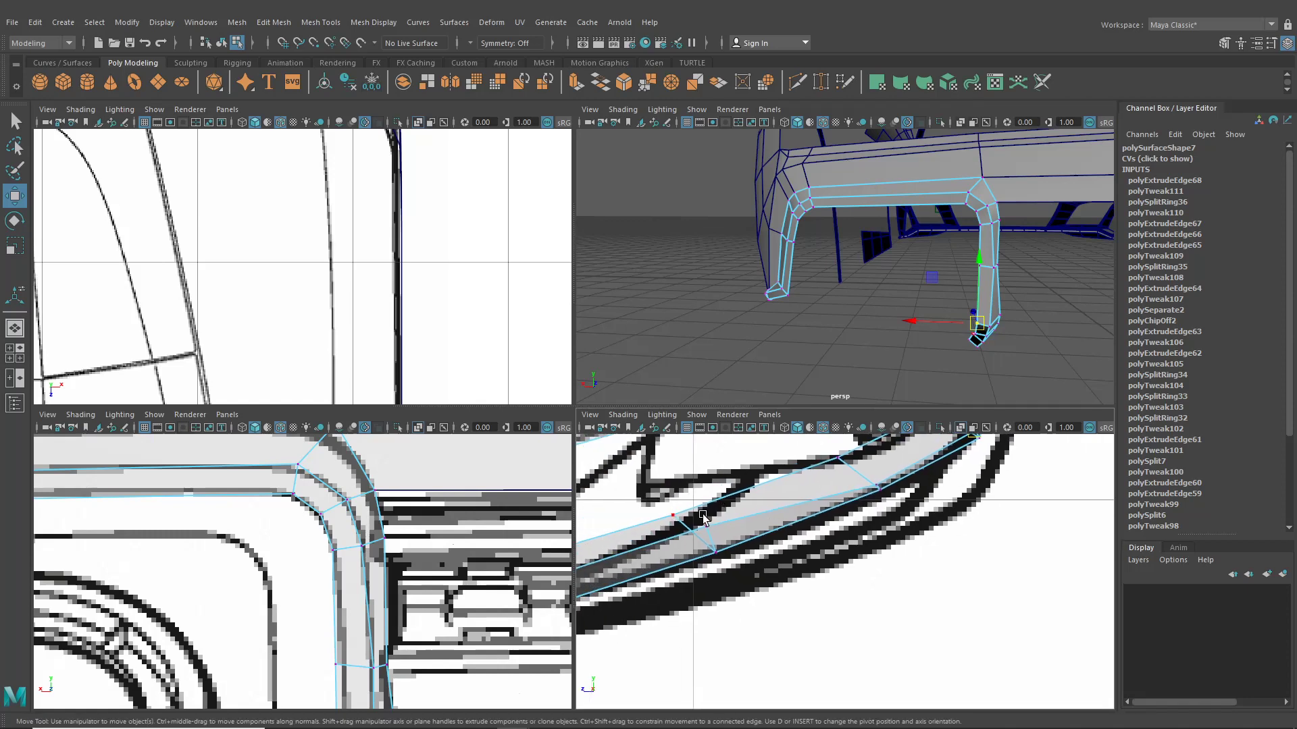
pyautogui.moveTo(702, 518); pyautogui.dragTo(712, 550)
pyautogui.keyDown('alt'); pyautogui.moveTo(700, 558); pyautogui.dragTo(775, 520, button='middle'); pyautogui.keyUp('alt')
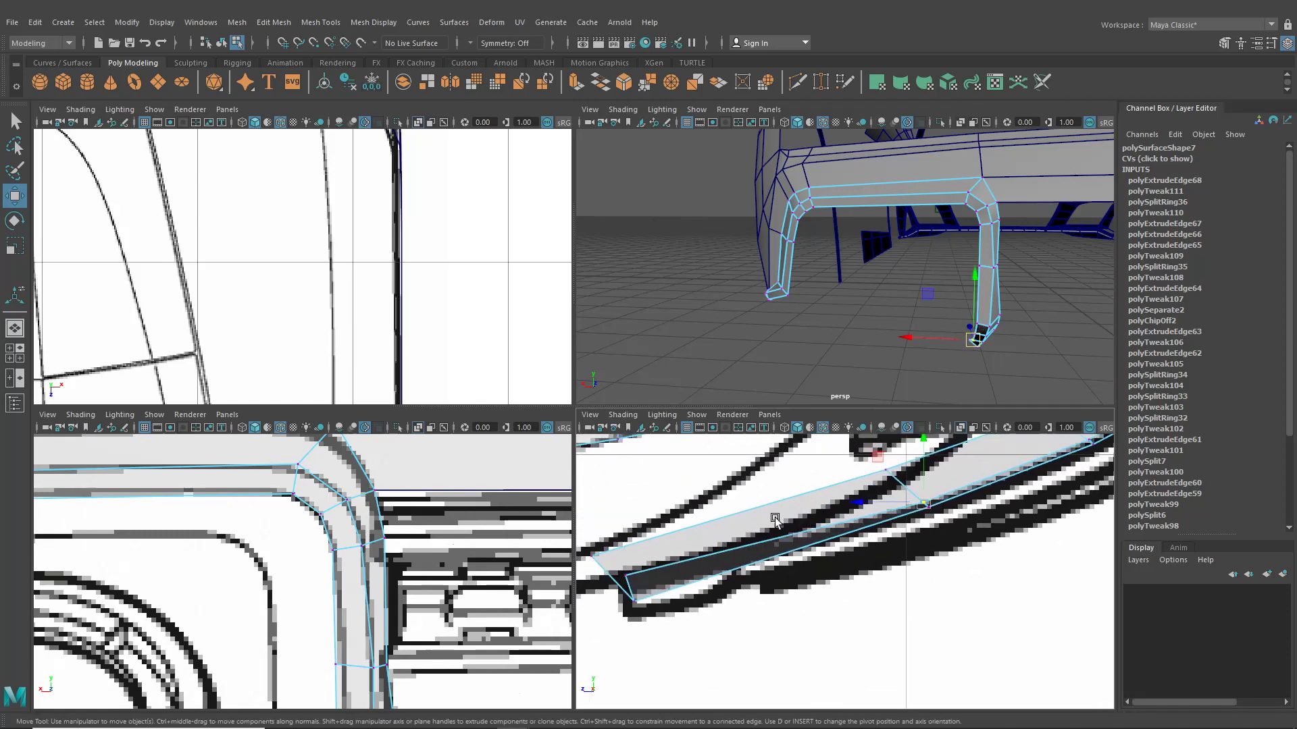
pyautogui.click(625, 575)
pyautogui.moveTo(626, 576); pyautogui.dragTo(625, 600)
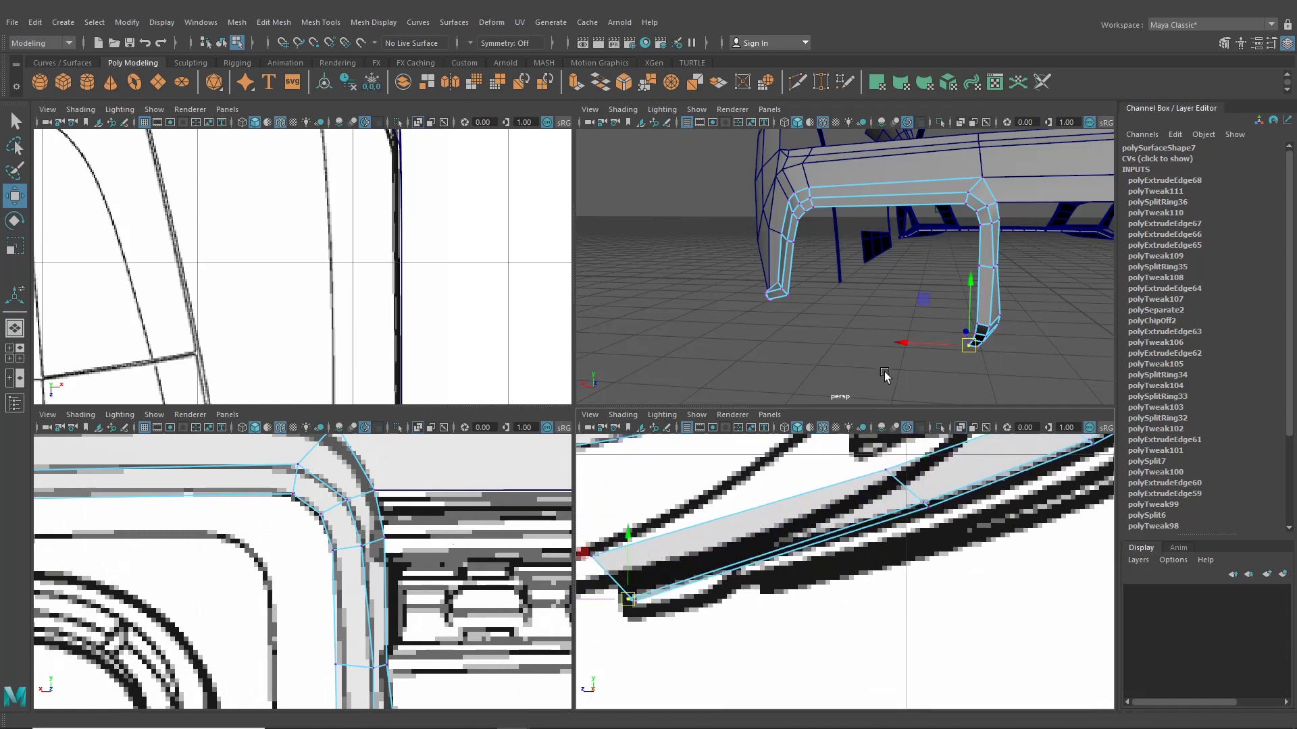
# Step: Restore the four-view layout with the back1 camera and move the grille-side leg's middle inner vertex sideways toward the grille
pyautogui.press('space')
pyautogui.keyDown('alt'); pyautogui.moveTo(881, 347); pyautogui.dragTo(732, 383); pyautogui.keyUp('alt')
pyautogui.click(670, 392)
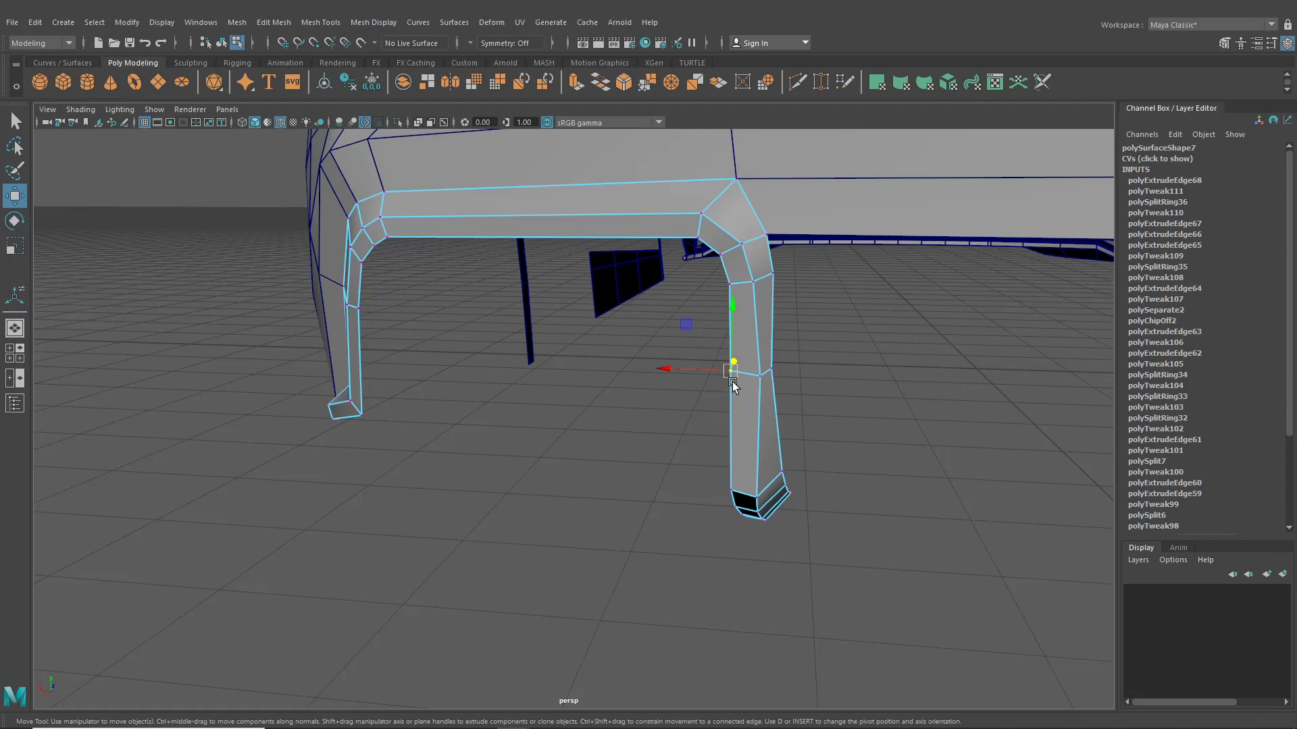
pyautogui.click(19, 365)
pyautogui.click(227, 414)
pyautogui.moveTo(253, 455)
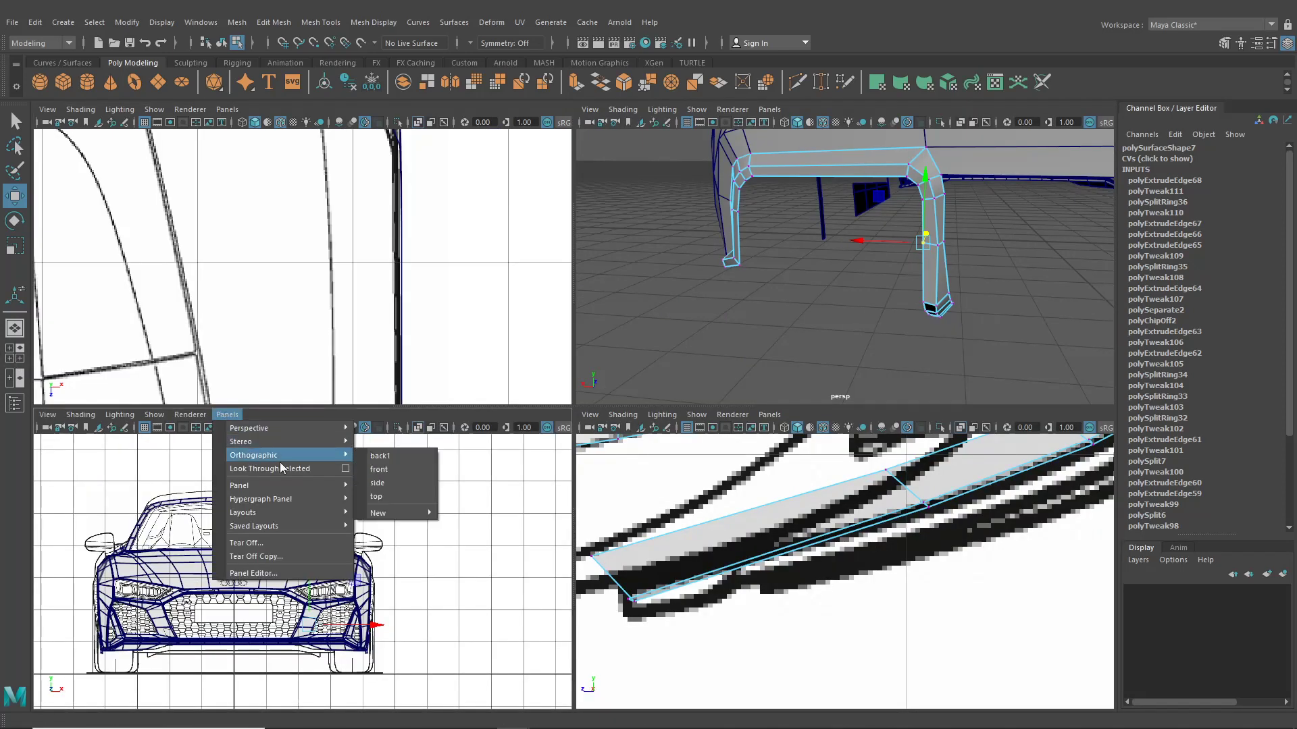
pyautogui.click(381, 457)
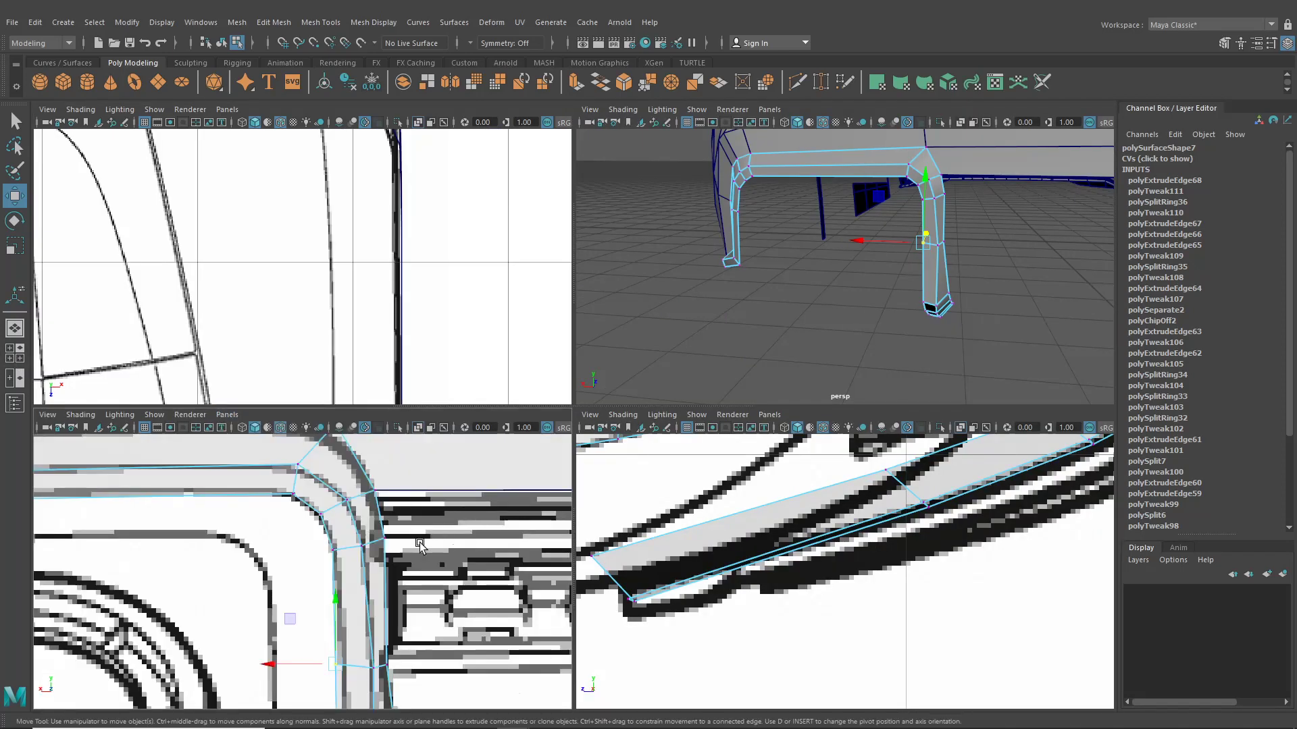
pyautogui.keyDown('alt'); pyautogui.moveTo(420, 545); pyautogui.dragTo(428, 532, button='middle'); pyautogui.keyUp('alt')
pyautogui.moveTo(345, 594)
pyautogui.mouseDown()
pyautogui.moveTo(375, 603)
pyautogui.moveTo(325, 594)
pyautogui.mouseUp()
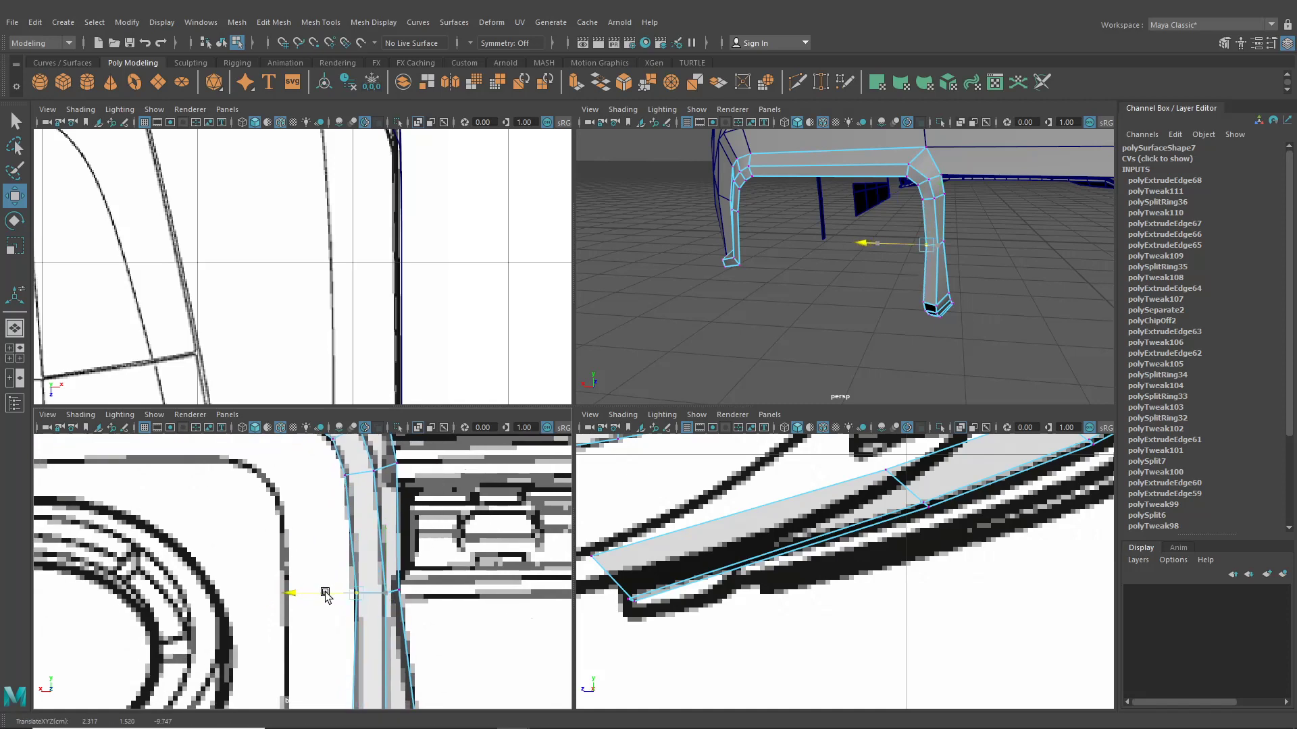
# Step: Shift the inner vertices just below the grille-side leg's upper corner sideways and adjust their depth in the perspective view
pyautogui.keyDown('alt'); pyautogui.moveTo(844, 283); pyautogui.dragTo(886, 318); pyautogui.keyUp('alt')
pyautogui.scroll(4, 759, 327)
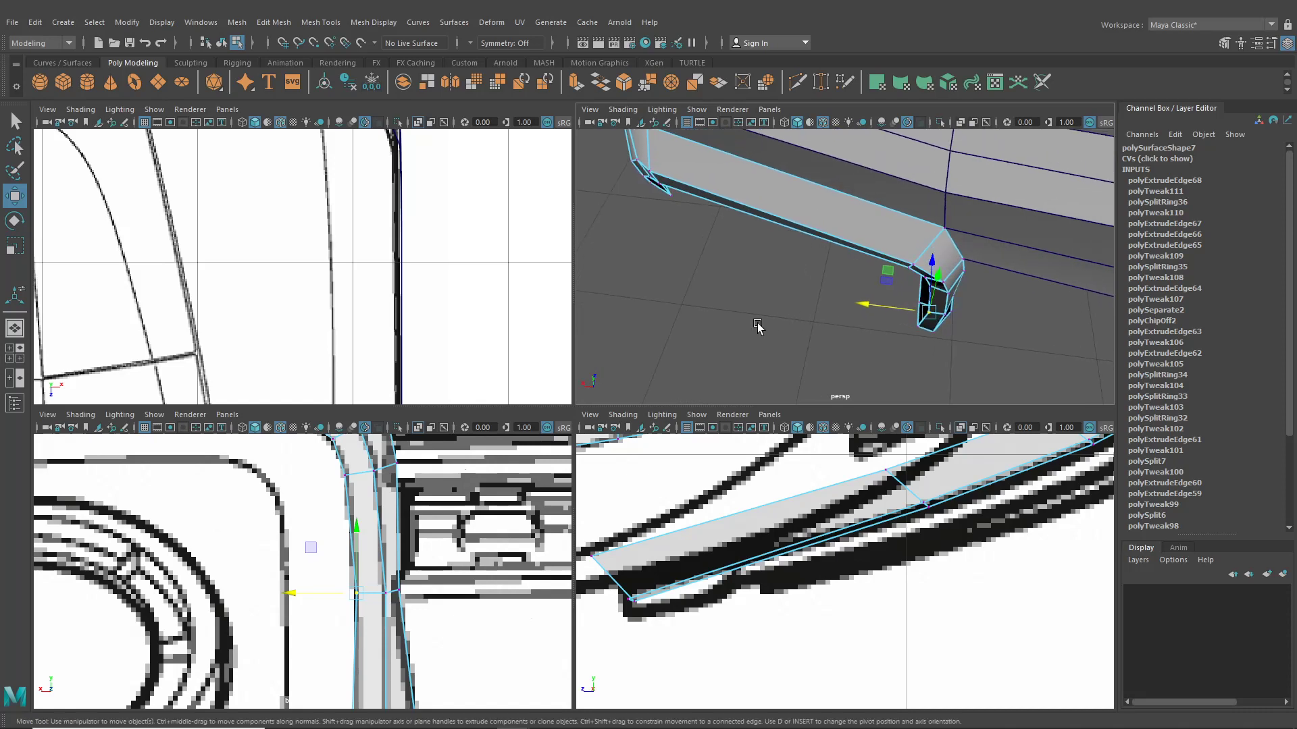
pyautogui.keyDown('alt'); pyautogui.moveTo(758, 327); pyautogui.dragTo(714, 303, button='middle'); pyautogui.keyUp('alt')
pyautogui.click(802, 254)
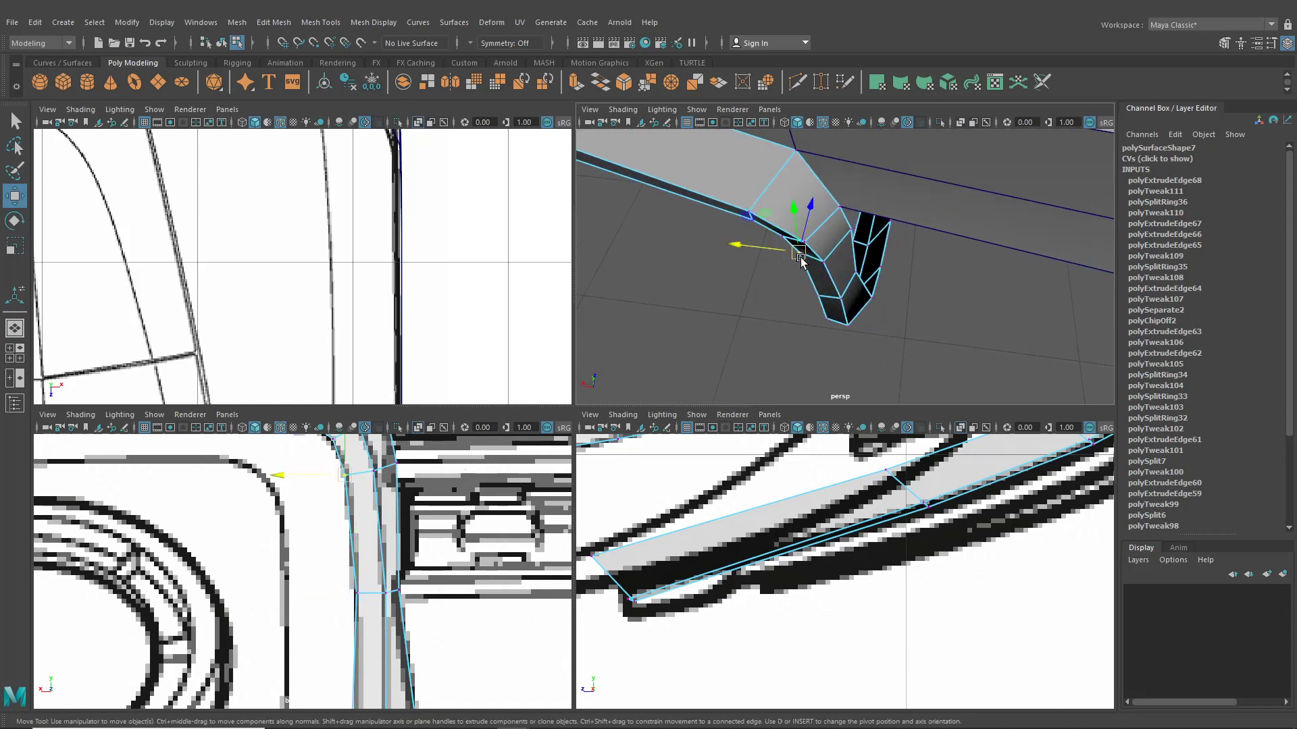
pyautogui.moveTo(799, 255); pyautogui.dragTo(768, 259)
pyautogui.click(782, 237)
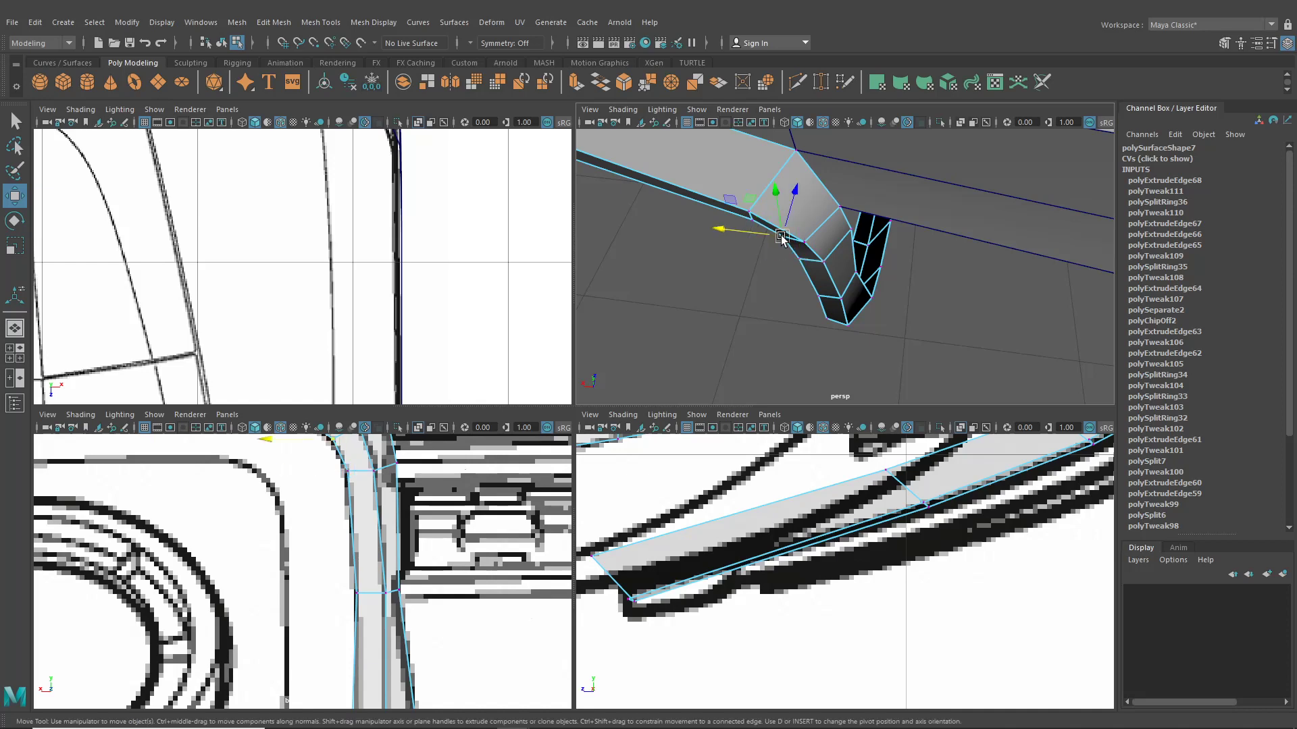
pyautogui.moveTo(799, 200); pyautogui.dragTo(797, 200)
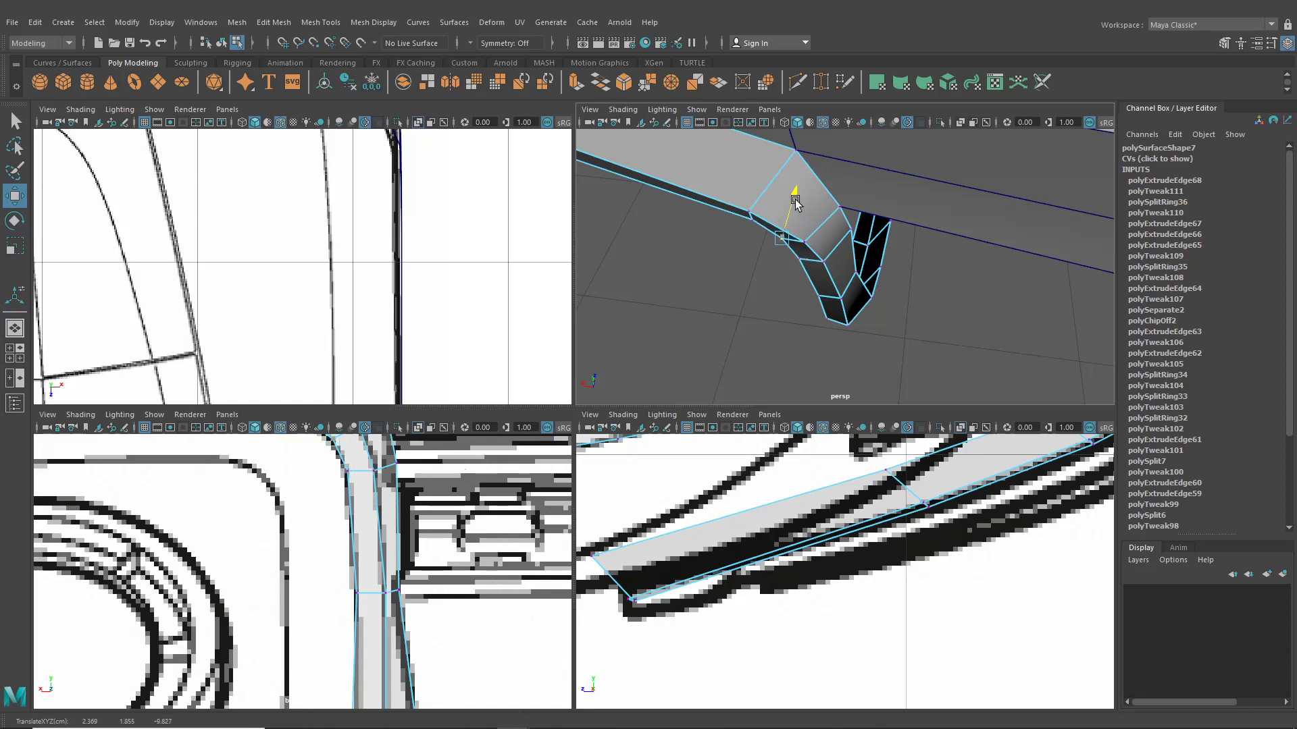
# Step: Move the inner vertices around the grille-side leg's lower bend and end sideways toward the grille, aligning them with point snapping
pyautogui.keyDown('alt'); pyautogui.moveTo(809, 287); pyautogui.dragTo(819, 218); pyautogui.keyUp('alt')
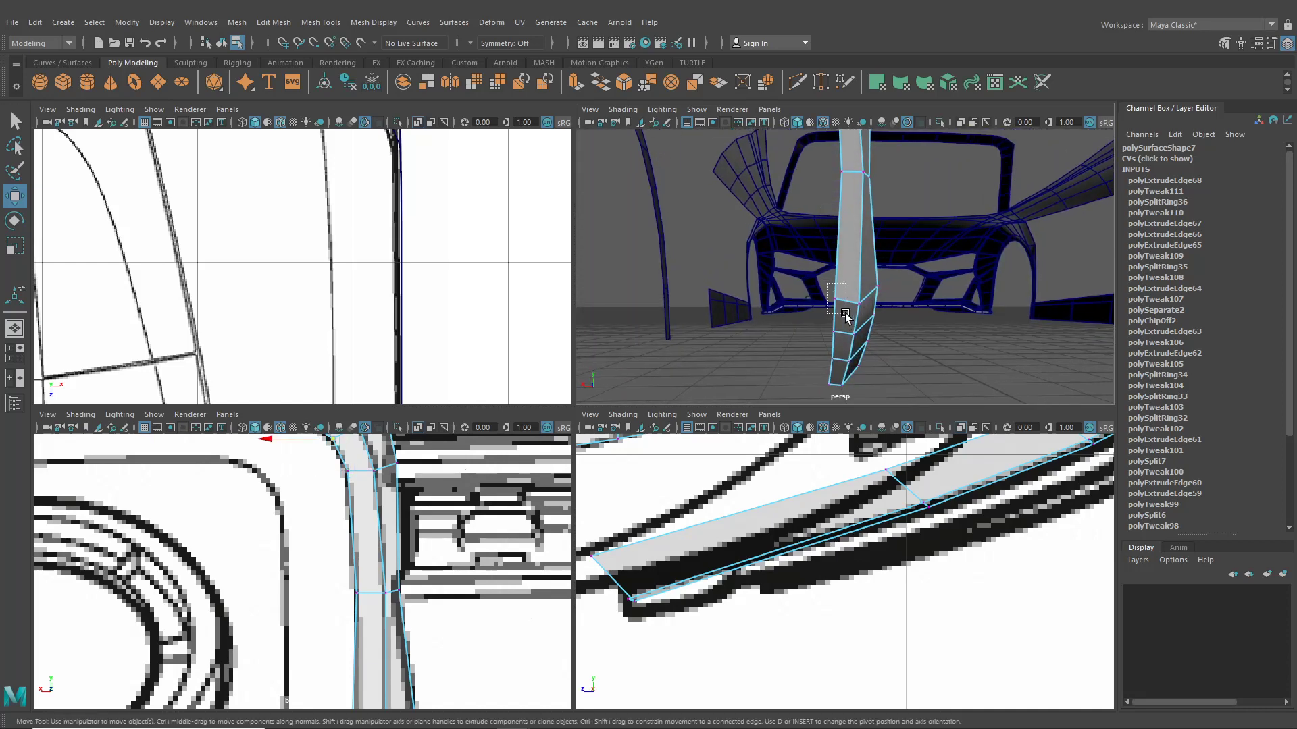
pyautogui.moveTo(837, 305); pyautogui.dragTo(859, 304)
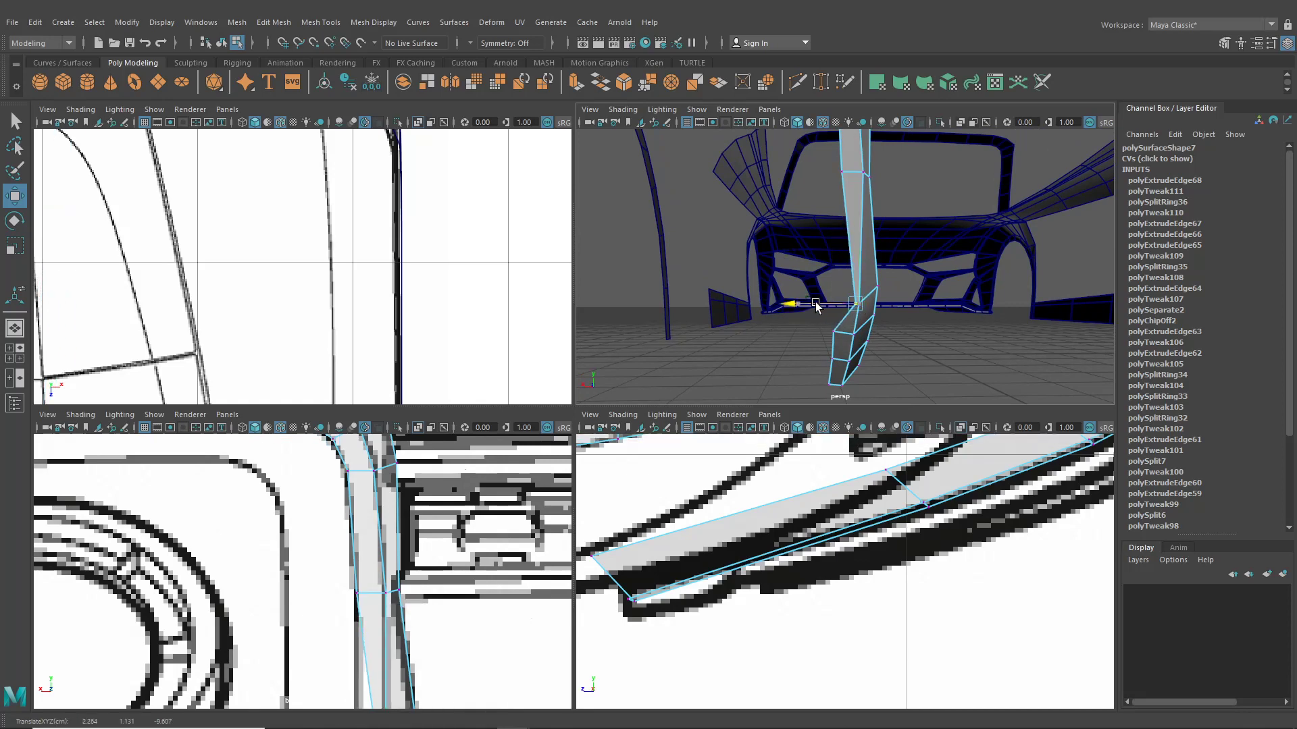
pyautogui.keyDown('alt'); pyautogui.moveTo(411, 533); pyautogui.dragTo(434, 429, button='middle'); pyautogui.keyUp('alt')
pyautogui.keyDown('alt'); pyautogui.moveTo(420, 627); pyautogui.dragTo(415, 457, button='middle'); pyautogui.keyUp('alt')
pyautogui.moveTo(807, 312); pyautogui.dragTo(838, 362)
pyautogui.click(833, 331)
pyautogui.press('v')
pyautogui.press('v')
pyautogui.moveTo(833, 360); pyautogui.dragTo(835, 391)
pyautogui.press('v')
pyautogui.moveTo(830, 384); pyautogui.dragTo(745, 391)
# Step: Adjust the sideways position of the extruded border's vertices along the wheel-side upper corner and leg in an enlarged perspective view
pyautogui.keyDown('alt'); pyautogui.moveTo(844, 274); pyautogui.dragTo(892, 269); pyautogui.keyUp('alt')
pyautogui.keyDown('alt'); pyautogui.moveTo(893, 268); pyautogui.dragTo(884, 241); pyautogui.keyUp('alt')
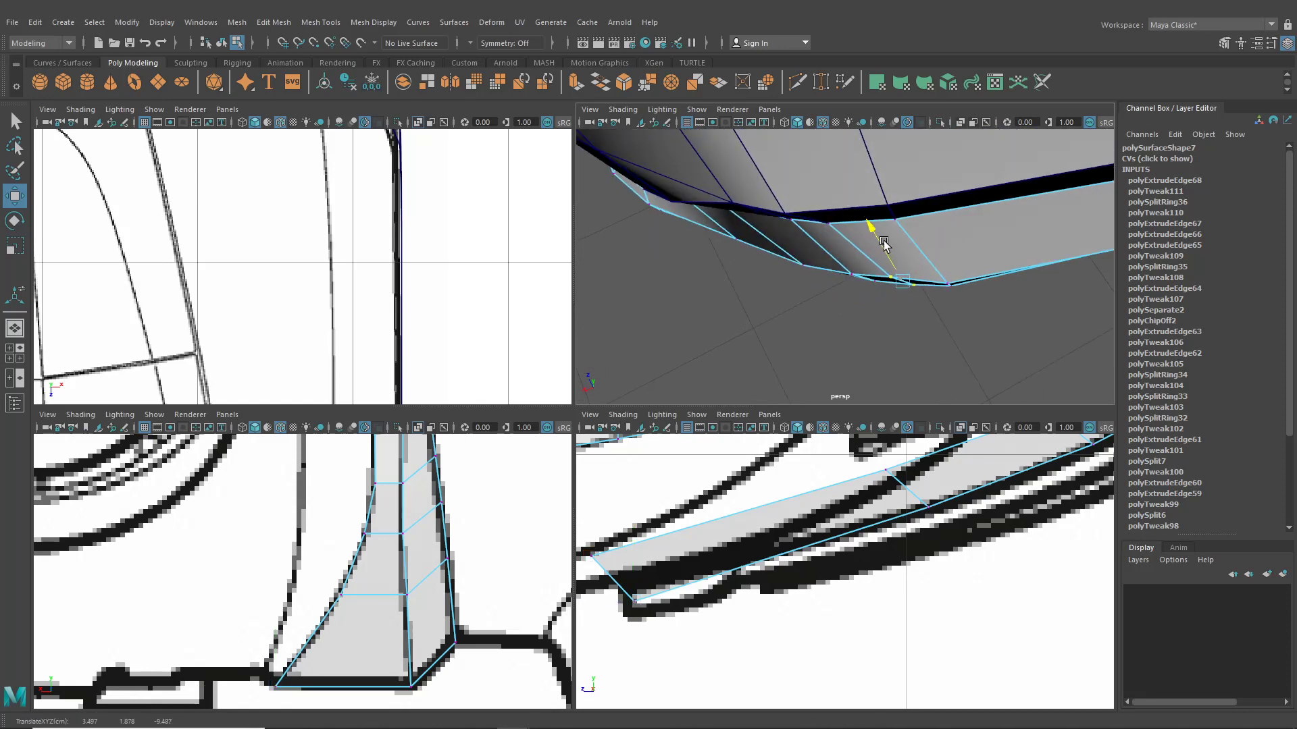
pyautogui.press('space')
pyautogui.keyDown('alt'); pyautogui.moveTo(860, 298); pyautogui.dragTo(608, 290); pyautogui.keyUp('alt')
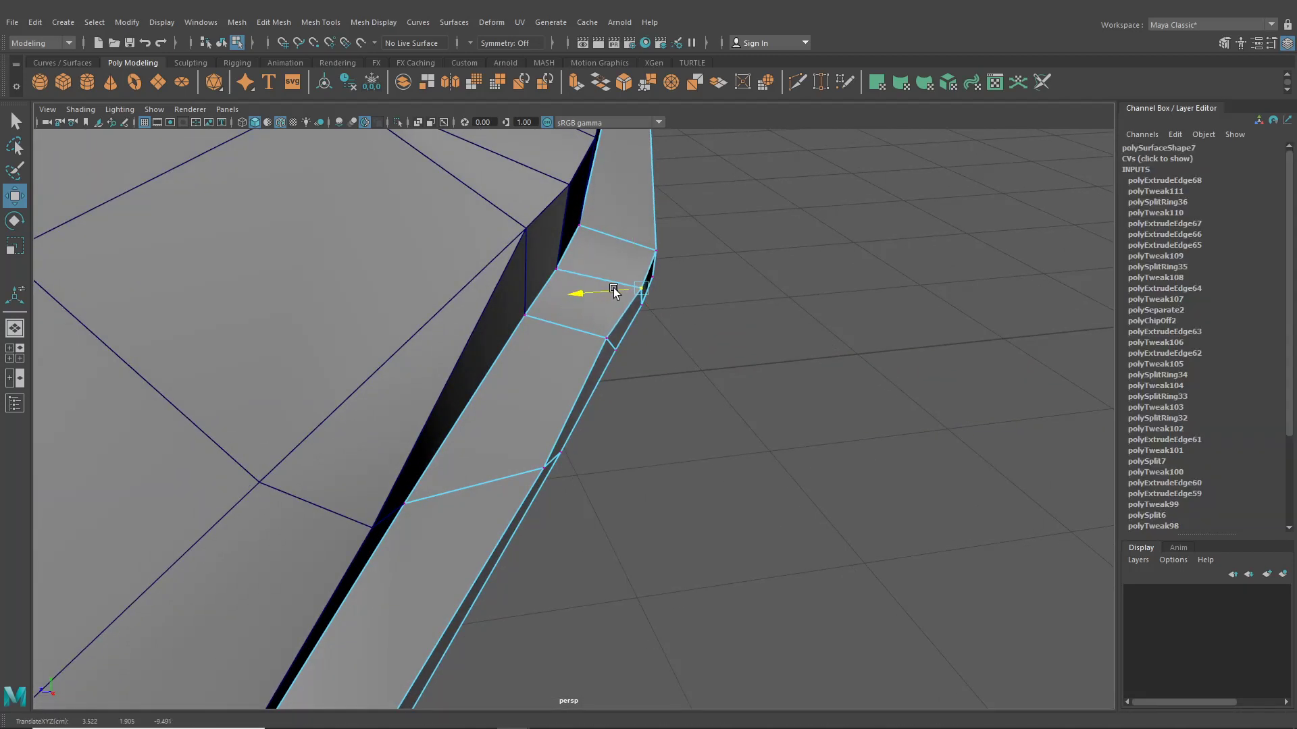
pyautogui.click(608, 336)
pyautogui.moveTo(569, 342); pyautogui.dragTo(546, 437)
pyautogui.click(608, 421)
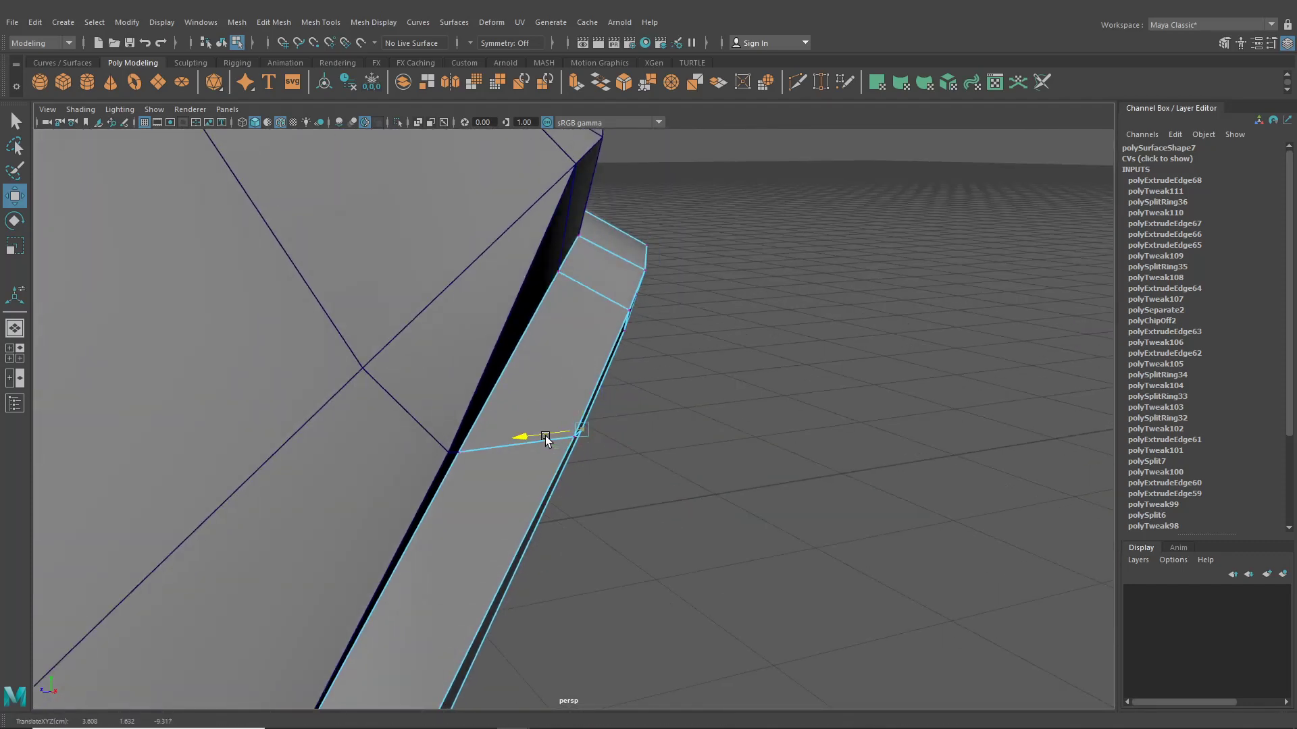
pyautogui.keyDown('alt'); pyautogui.moveTo(485, 658); pyautogui.dragTo(540, 506, button='middle'); pyautogui.keyUp('alt')
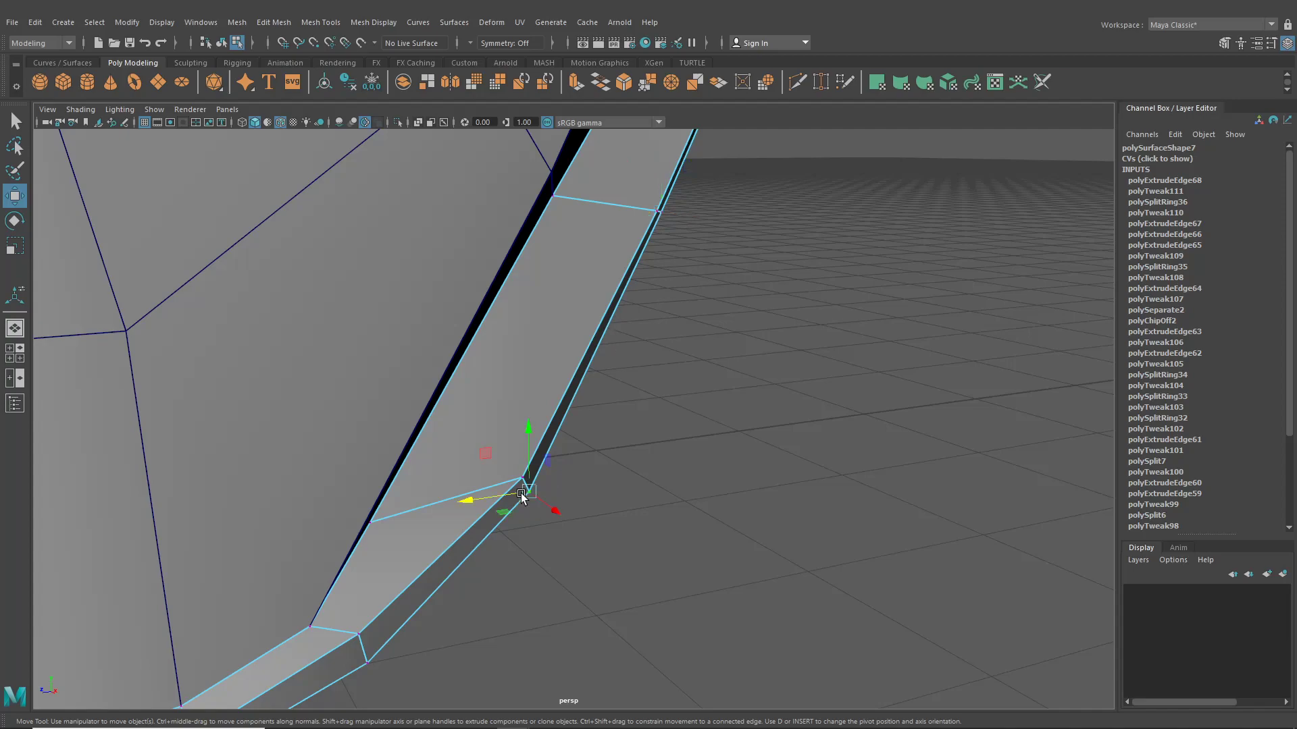
pyautogui.moveTo(521, 494)
pyautogui.mouseDown()
pyautogui.moveTo(504, 498)
pyautogui.moveTo(526, 495)
pyautogui.mouseUp()
# Step: Extrude the exhaust housing's inner border edges and scale them inward to 0.783 in X and Z and 0.745 in Y
pyautogui.scroll(-6, 527, 498)
pyautogui.keyDown('alt'); pyautogui.moveTo(706, 483); pyautogui.dragTo(501, 462); pyautogui.keyUp('alt')
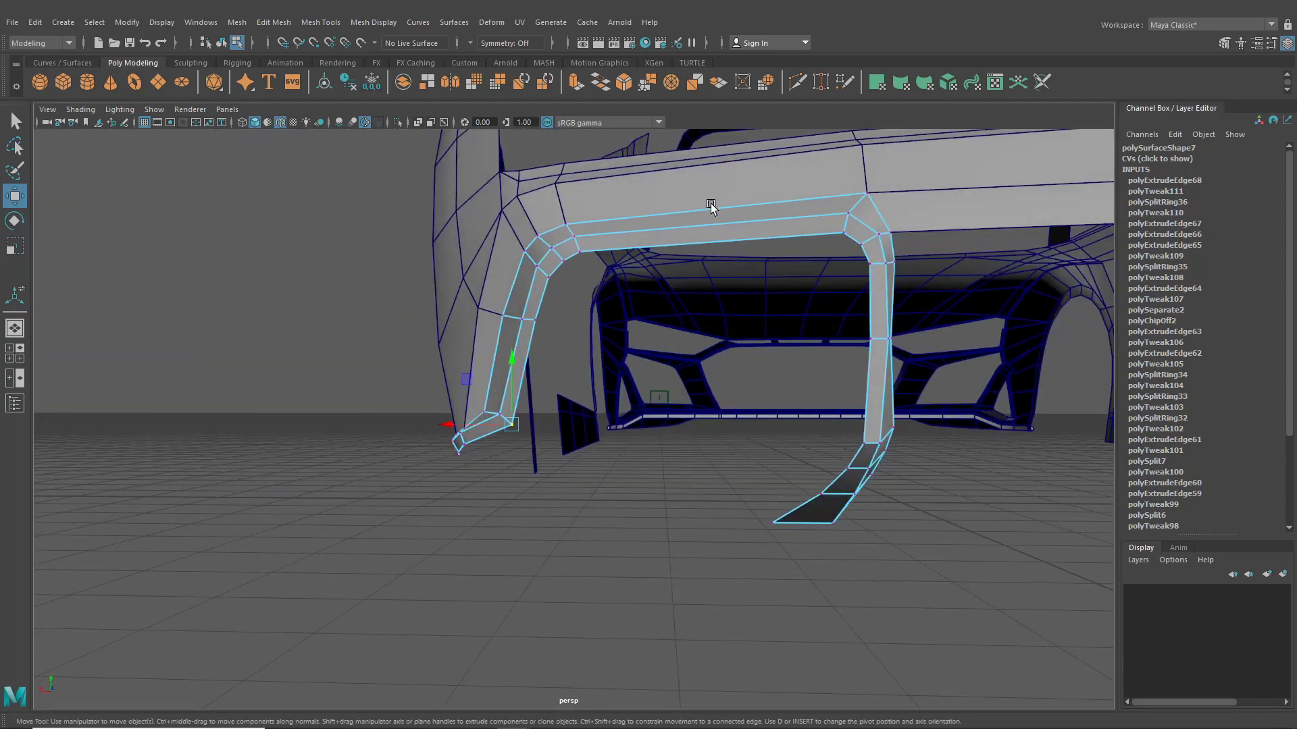
pyautogui.moveTo(700, 237); pyautogui.dragTo(701, 201, button='right')
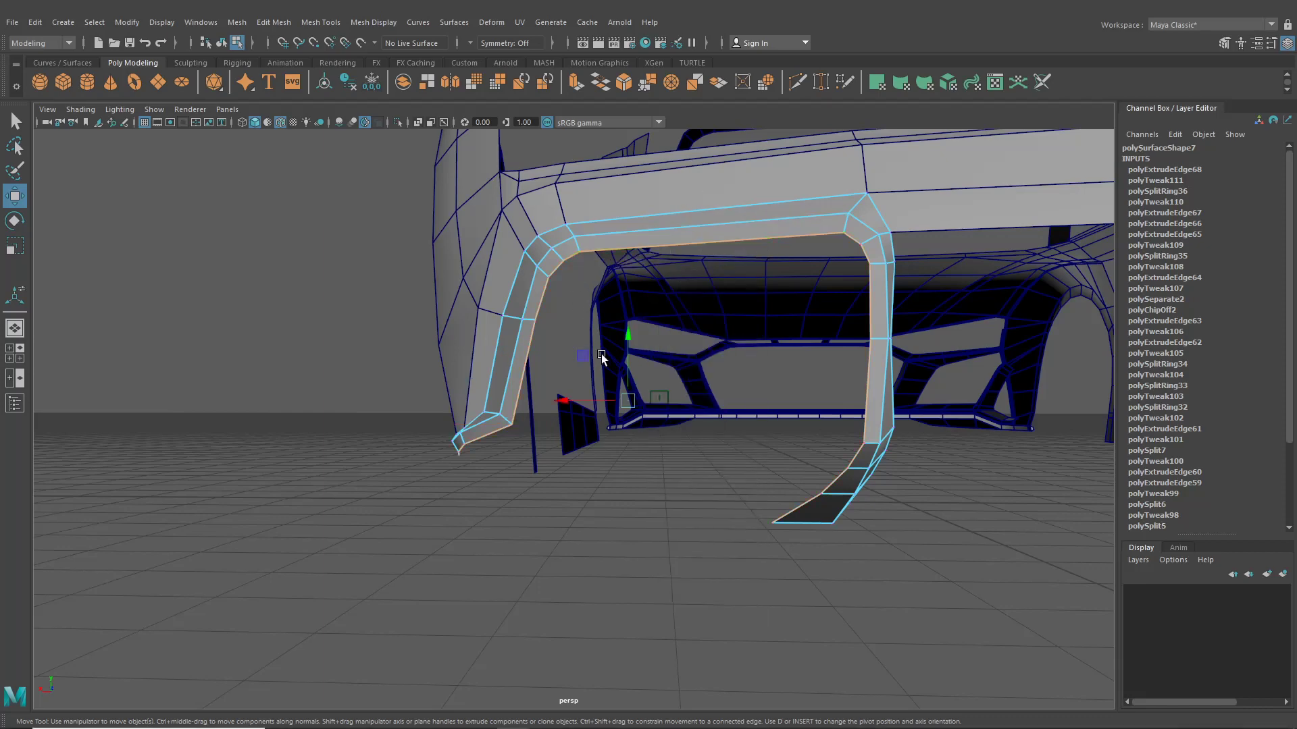
pyautogui.keyDown('alt'); pyautogui.moveTo(601, 358); pyautogui.dragTo(581, 297); pyautogui.keyUp('alt')
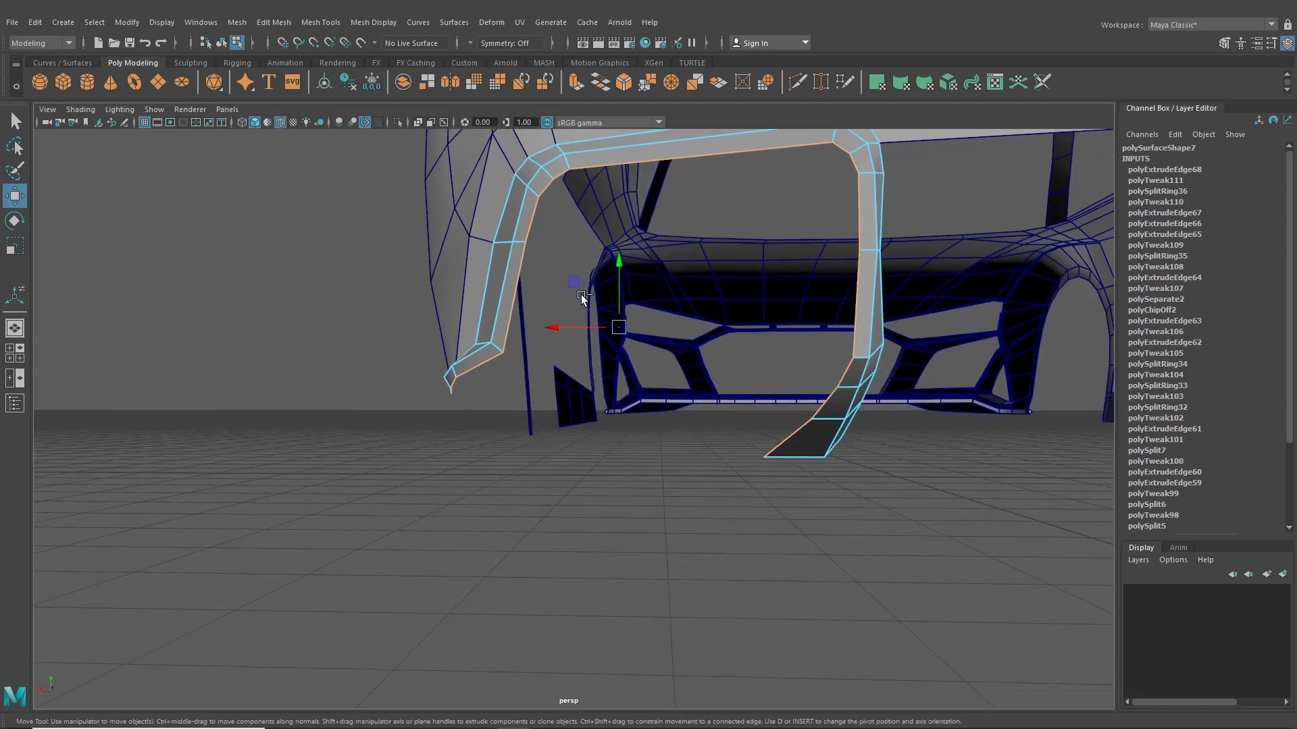
pyautogui.hotkey('ctrl', 'e')
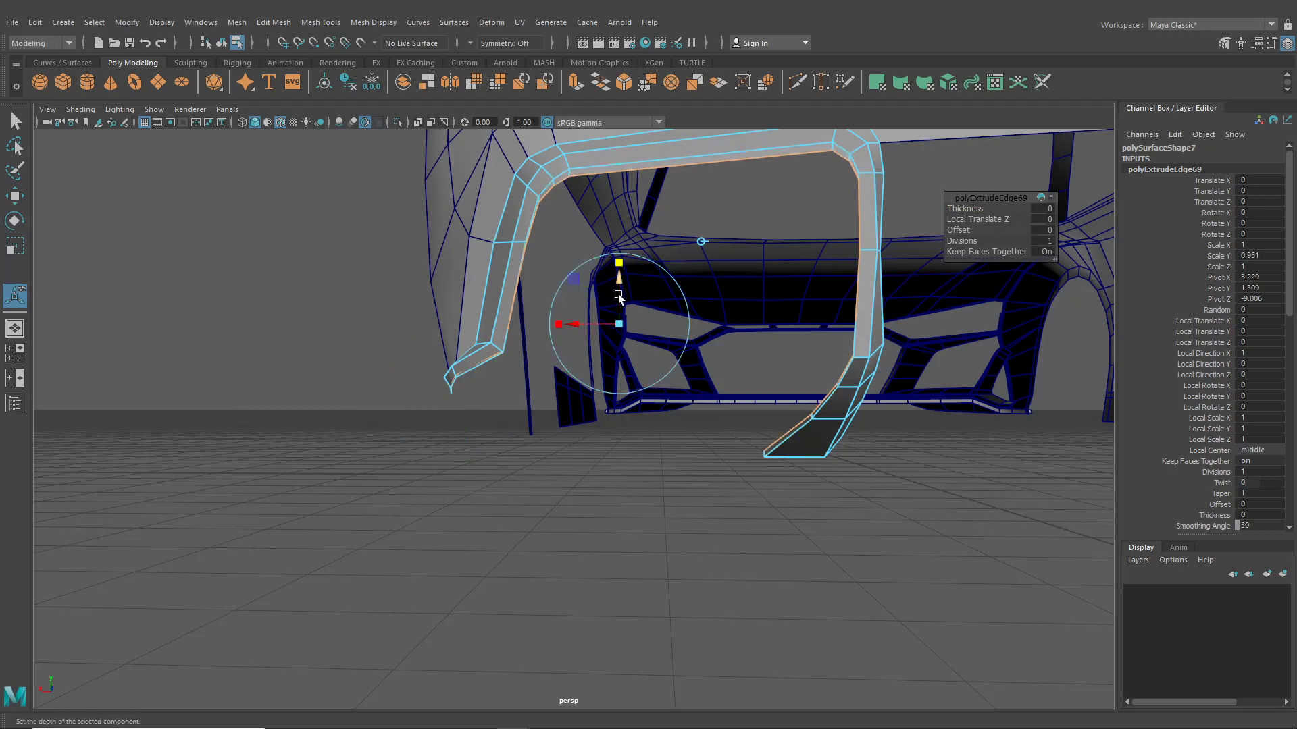
pyautogui.moveTo(619, 324); pyautogui.dragTo(613, 328)
# Step: Restore the four-view layout and return the lower view to the rear blueprint camera at the housing's grille-side upper corner
pyautogui.click(14, 353)
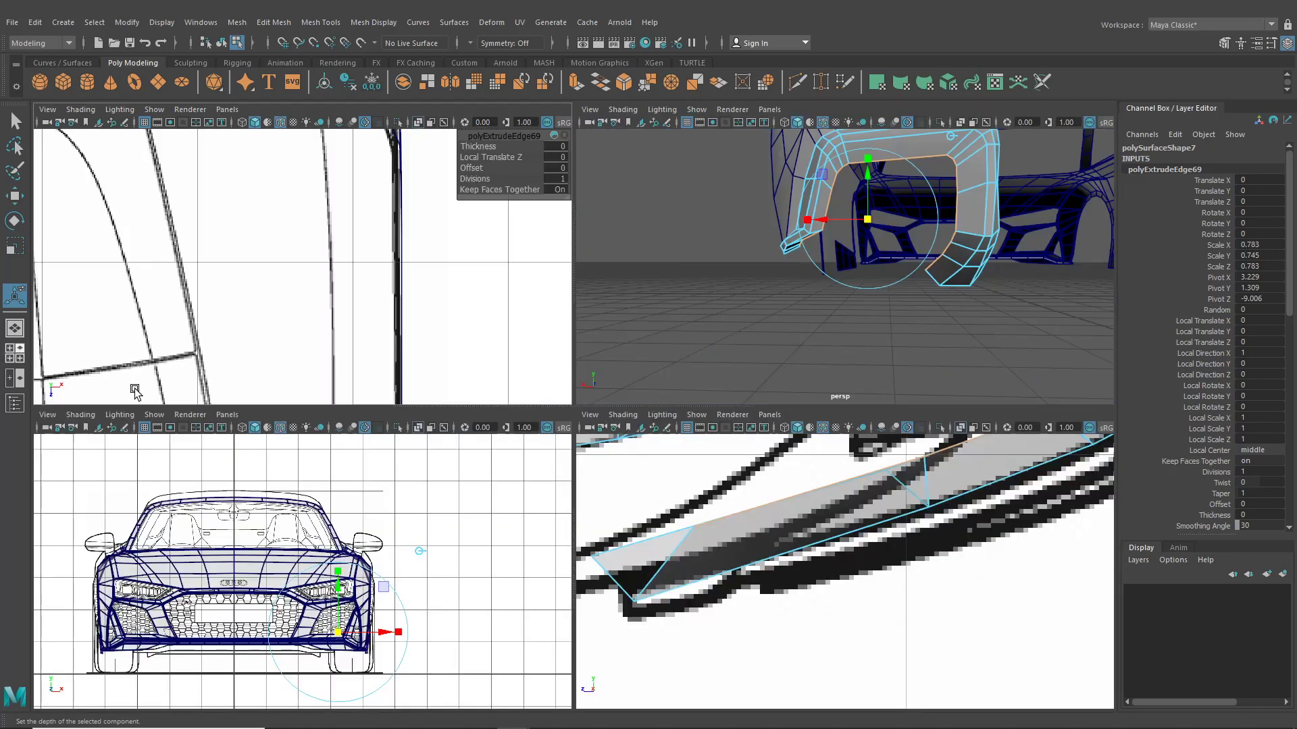
pyautogui.click(223, 415)
pyautogui.moveTo(268, 457)
pyautogui.click(405, 460)
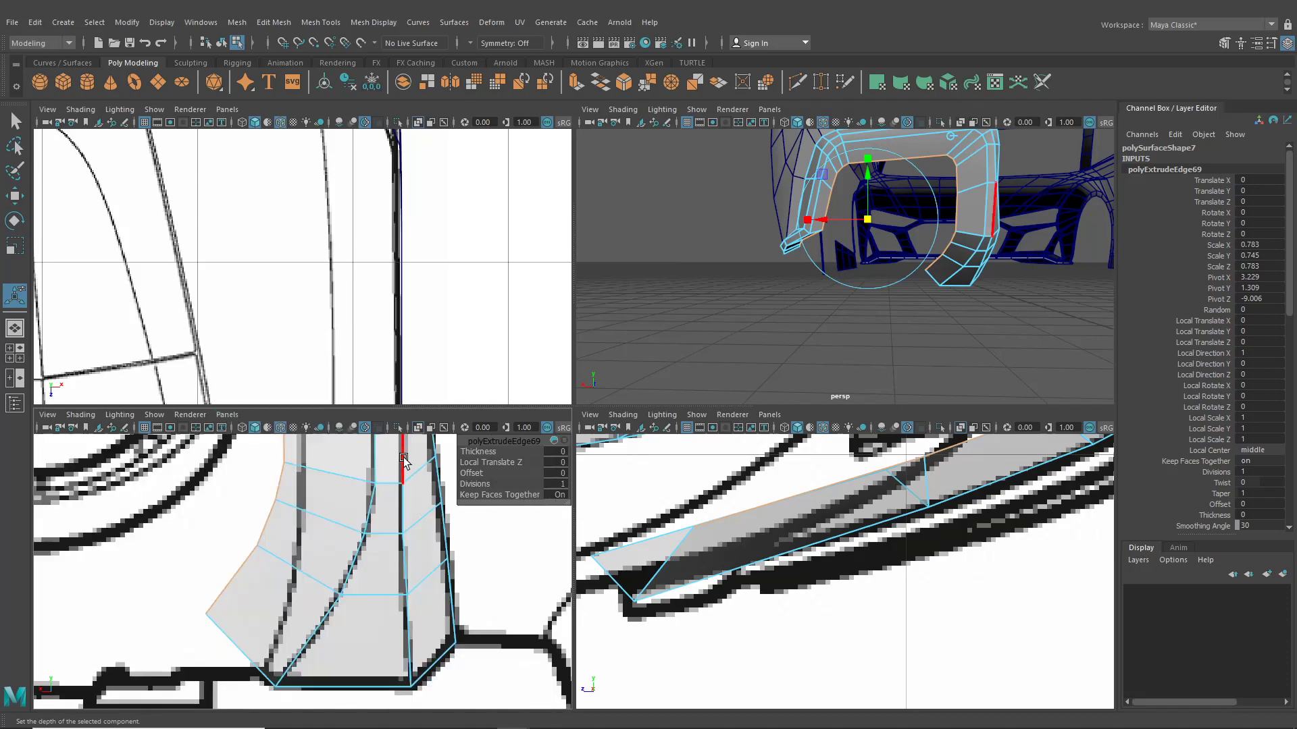
pyautogui.keyDown('alt'); pyautogui.moveTo(350, 482); pyautogui.dragTo(372, 660, button='middle'); pyautogui.keyUp('alt')
pyautogui.keyDown('alt'); pyautogui.moveTo(349, 551); pyautogui.dragTo(415, 723, button='middle'); pyautogui.keyUp('alt')
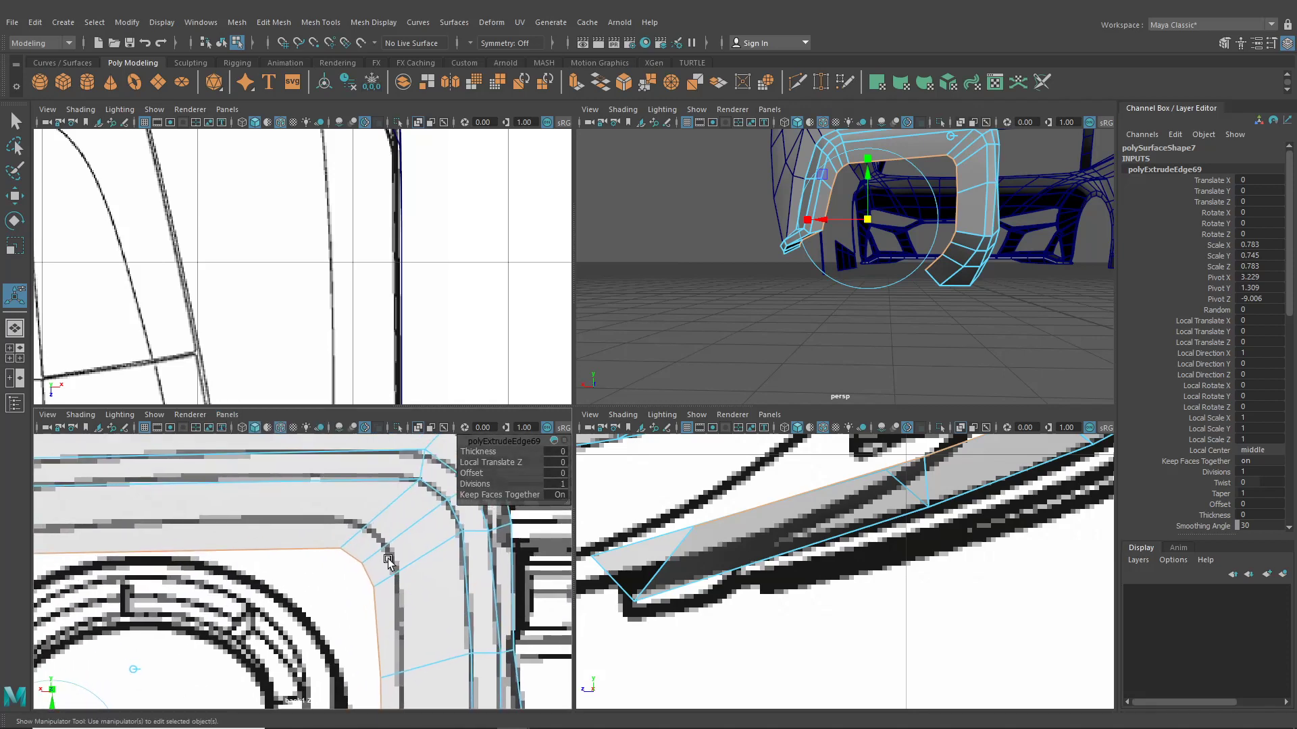
# Step: Move the new border's grille-side upper corner vertices onto the innermost outline in the rear view and push them deeper in the side view
pyautogui.press('w')
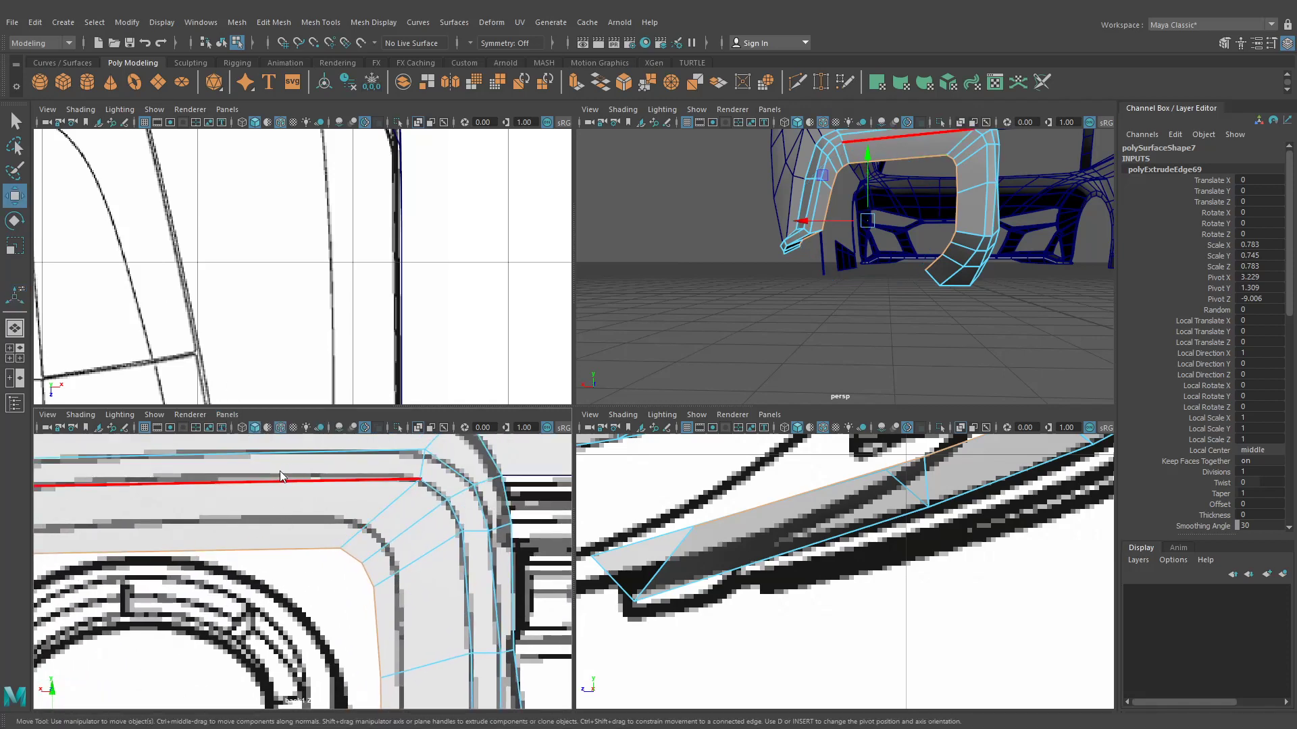
pyautogui.moveTo(238, 368)
pyautogui.mouseDown(button='right')
pyautogui.moveTo(229, 378)
pyautogui.moveTo(229, 344)
pyautogui.mouseUp(button='right')
pyautogui.scroll(-6, 811, 586)
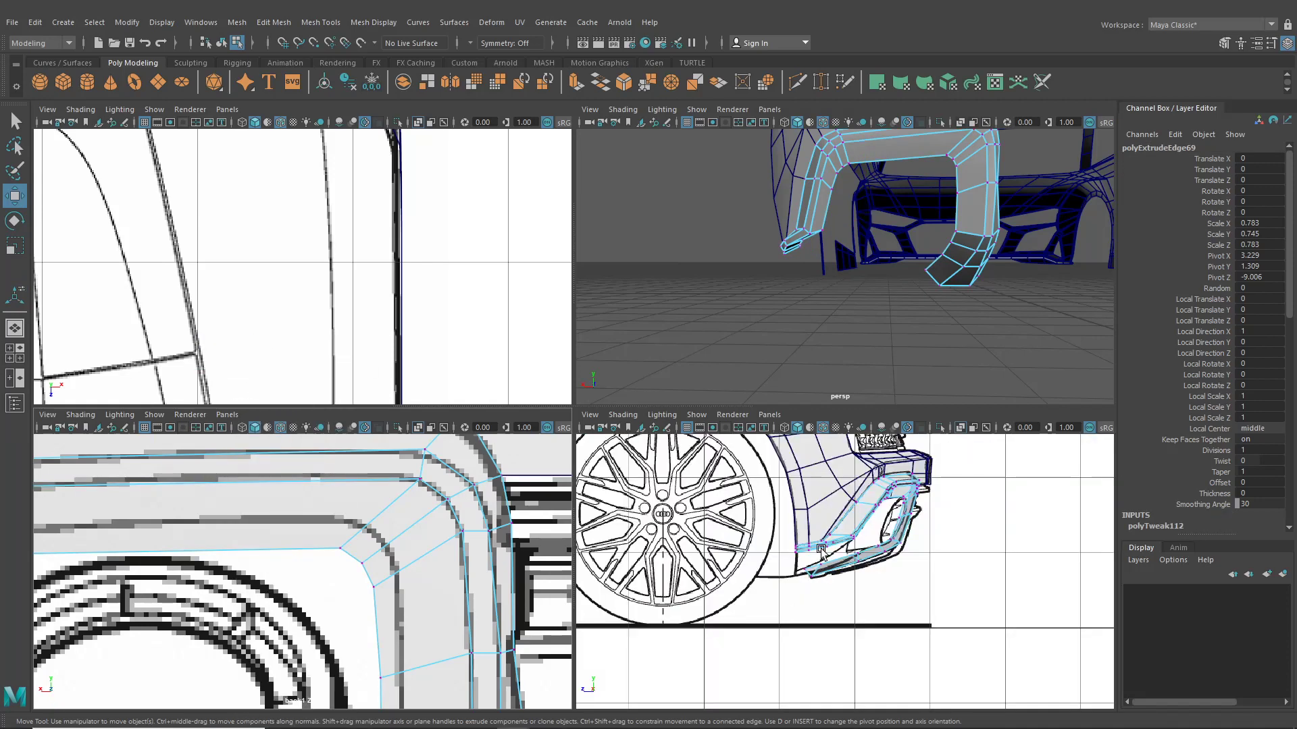
pyautogui.keyDown('alt'); pyautogui.moveTo(819, 547); pyautogui.dragTo(850, 538, button='right'); pyautogui.keyUp('alt')
pyautogui.scroll(6, 849, 539)
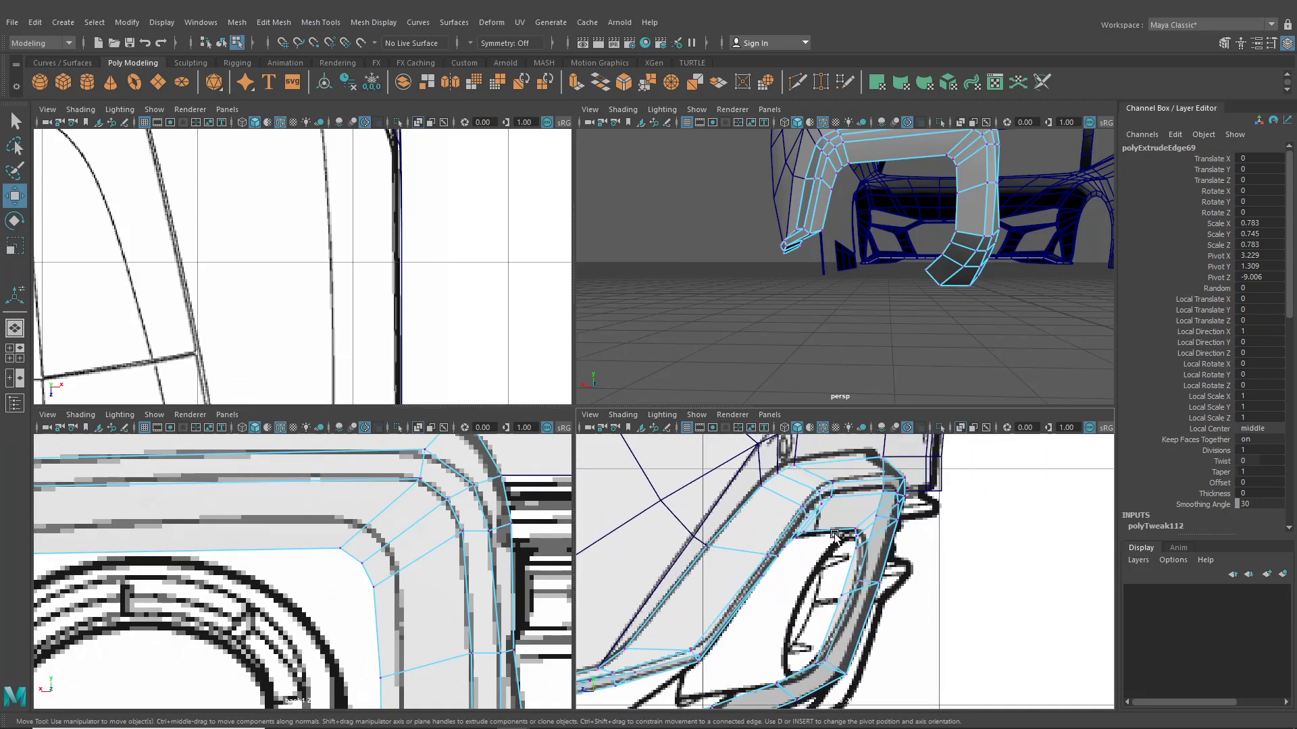
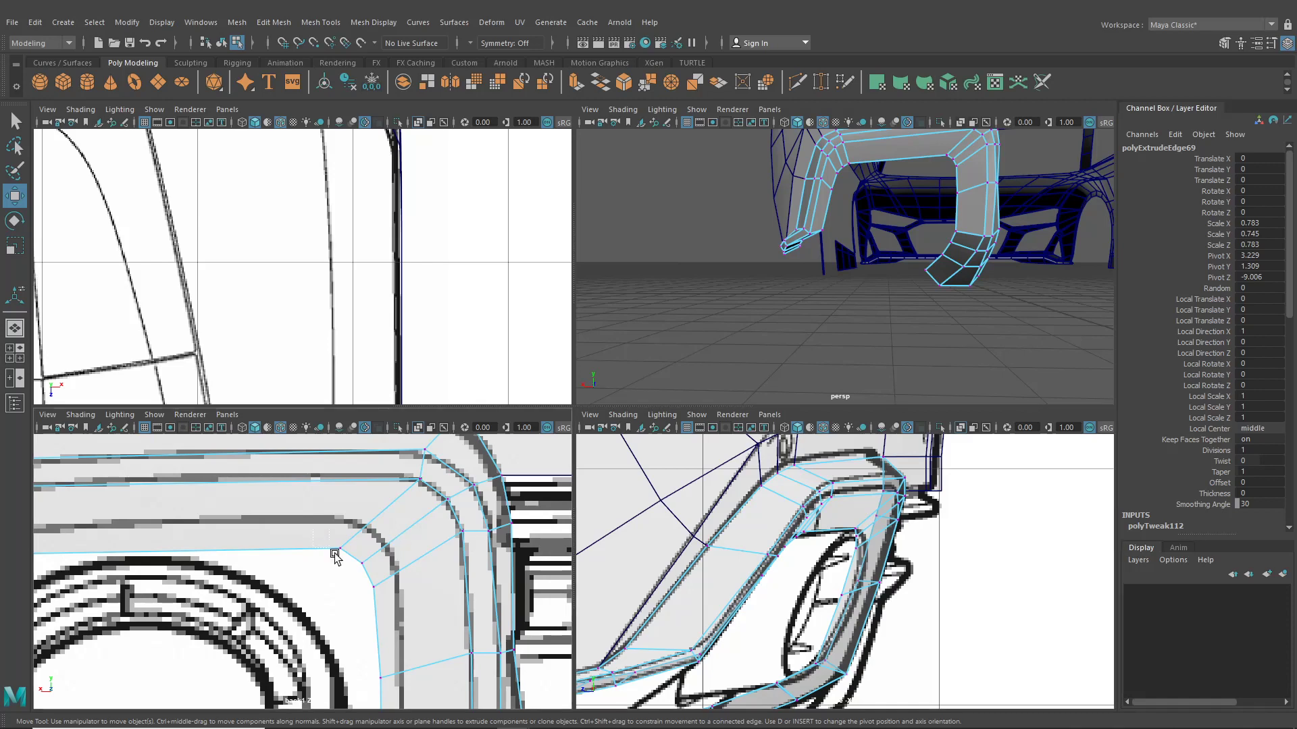
pyautogui.moveTo(338, 557); pyautogui.dragTo(384, 543)
pyautogui.moveTo(819, 532); pyautogui.dragTo(780, 528)
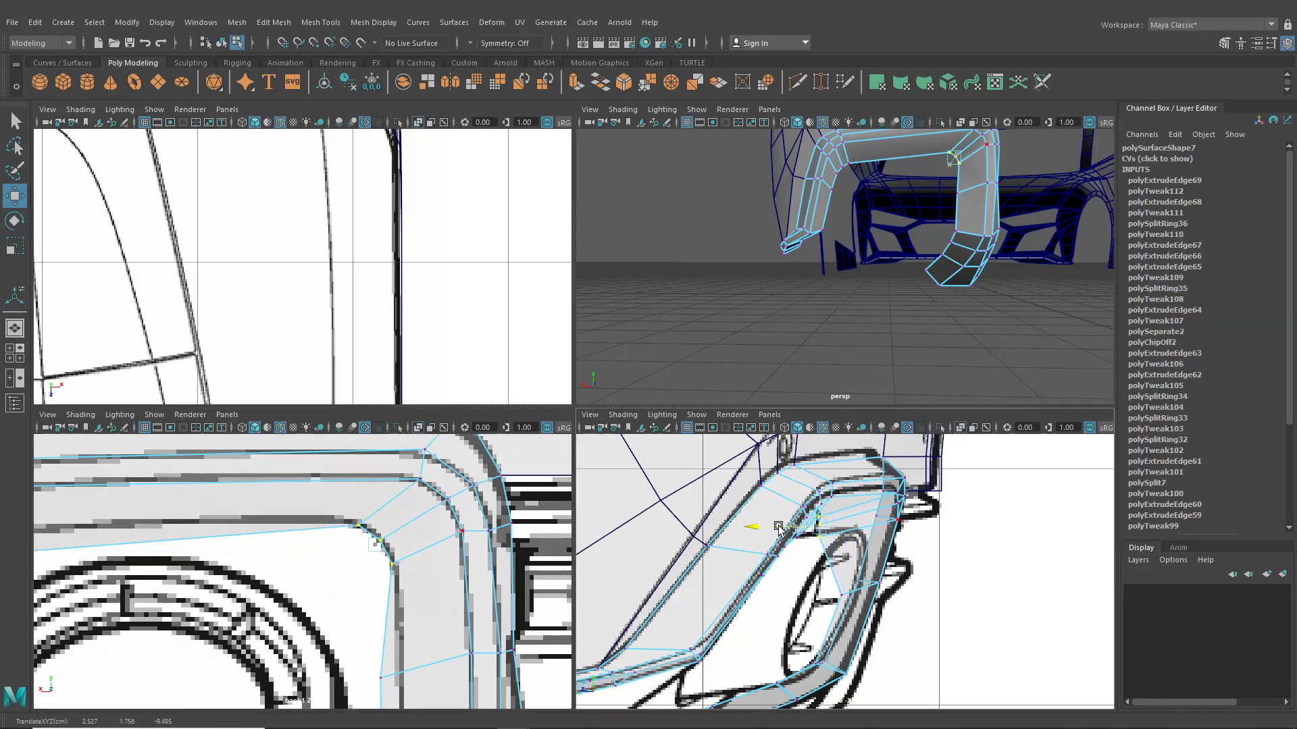
# Step: Move the new border's middle vertex on the grille-side leg onto the innermost outline and push it deeper in the side view
pyautogui.keyDown('alt'); pyautogui.moveTo(429, 582); pyautogui.dragTo(449, 489, button='middle'); pyautogui.keyUp('alt')
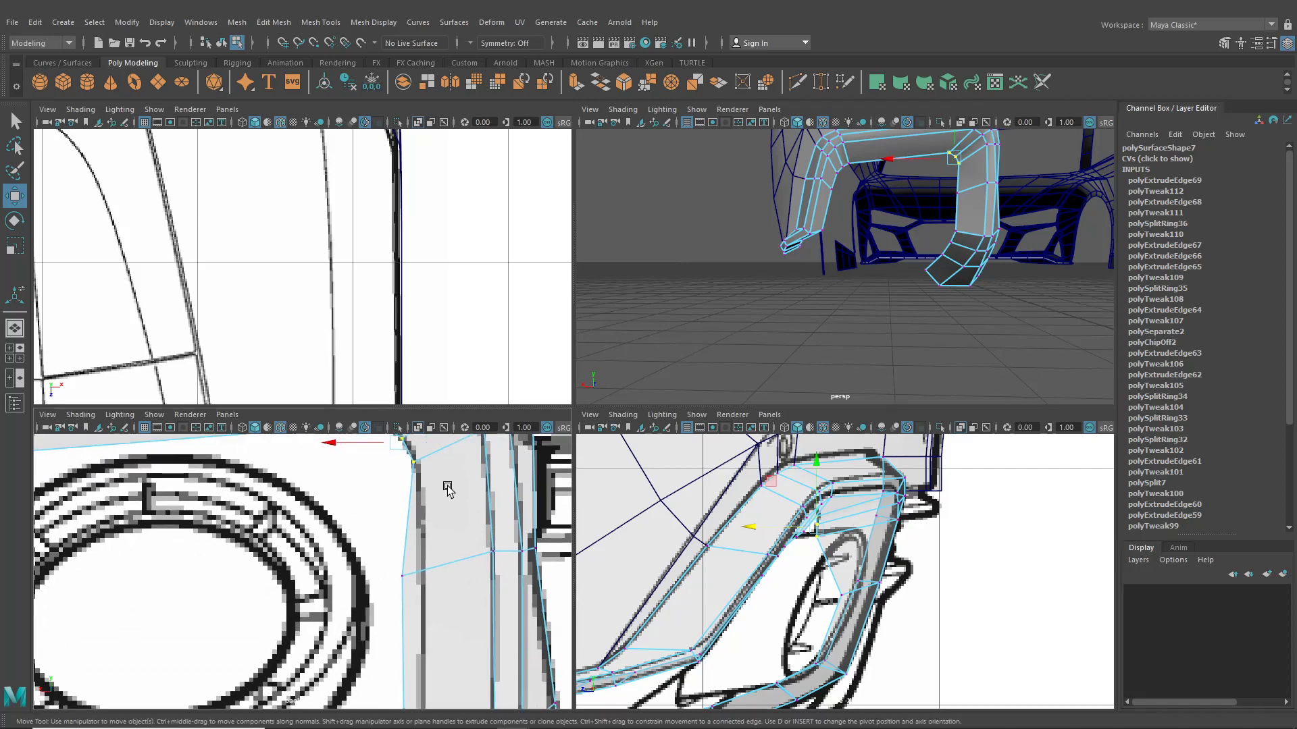
pyautogui.click(420, 574)
pyautogui.moveTo(424, 582); pyautogui.dragTo(434, 582)
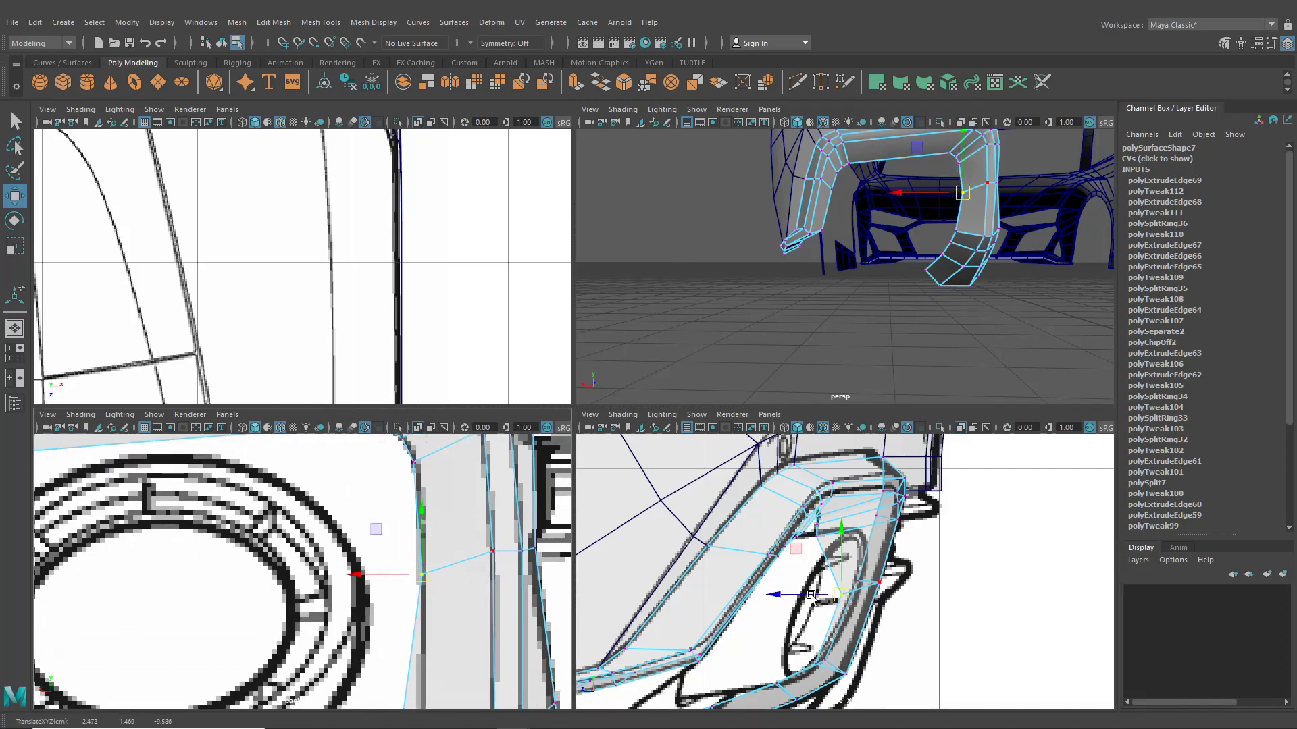
pyautogui.moveTo(812, 597); pyautogui.dragTo(760, 600)
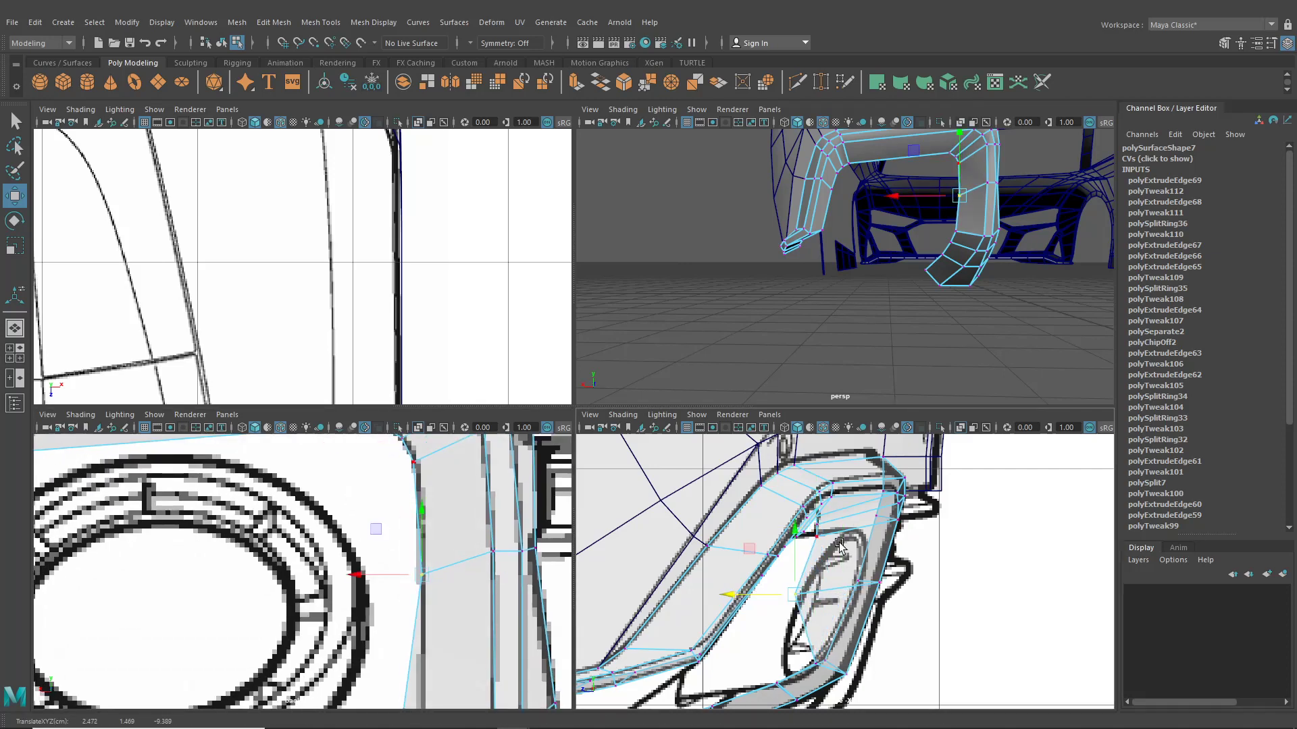
# Step: Refine the depth of the new border's lower corner vertex and middle leg vertex in the side view
pyautogui.scroll(3, 836, 538)
pyautogui.click(805, 524)
pyautogui.moveTo(786, 525); pyautogui.dragTo(784, 526)
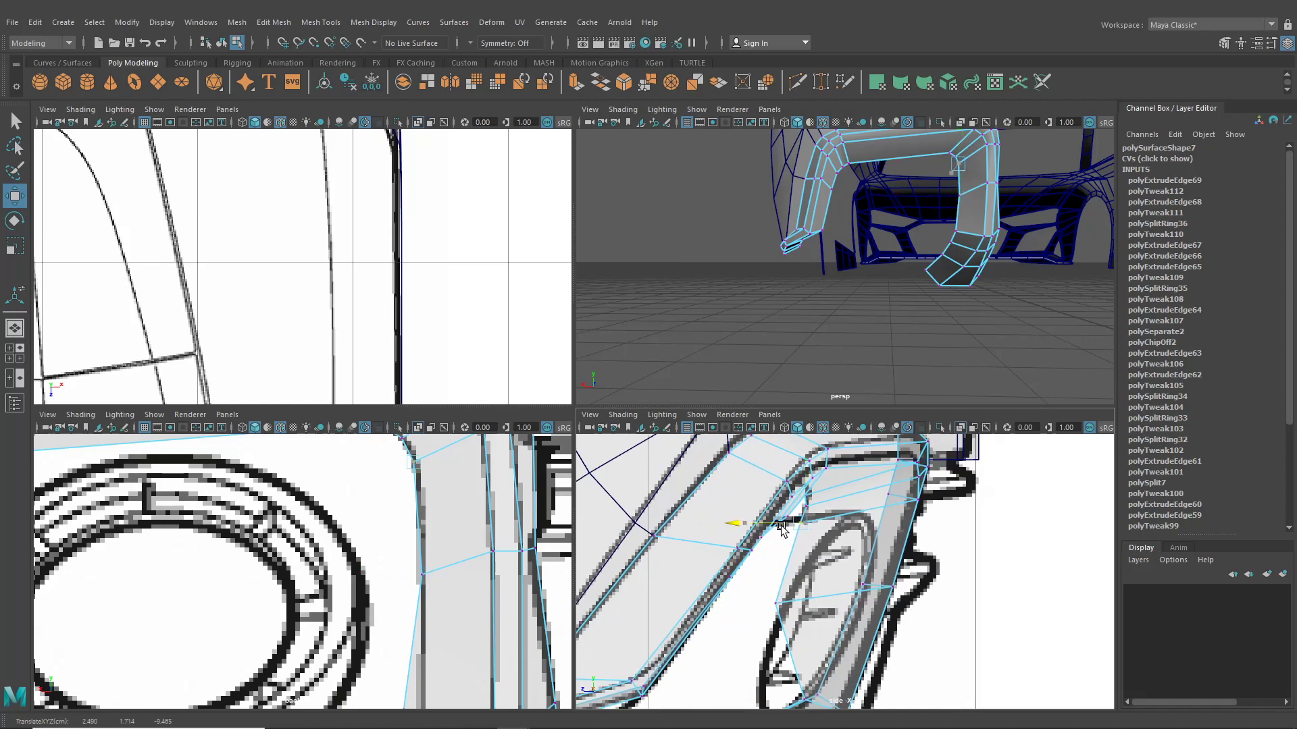
pyautogui.click(780, 603)
pyautogui.moveTo(750, 603); pyautogui.dragTo(738, 605)
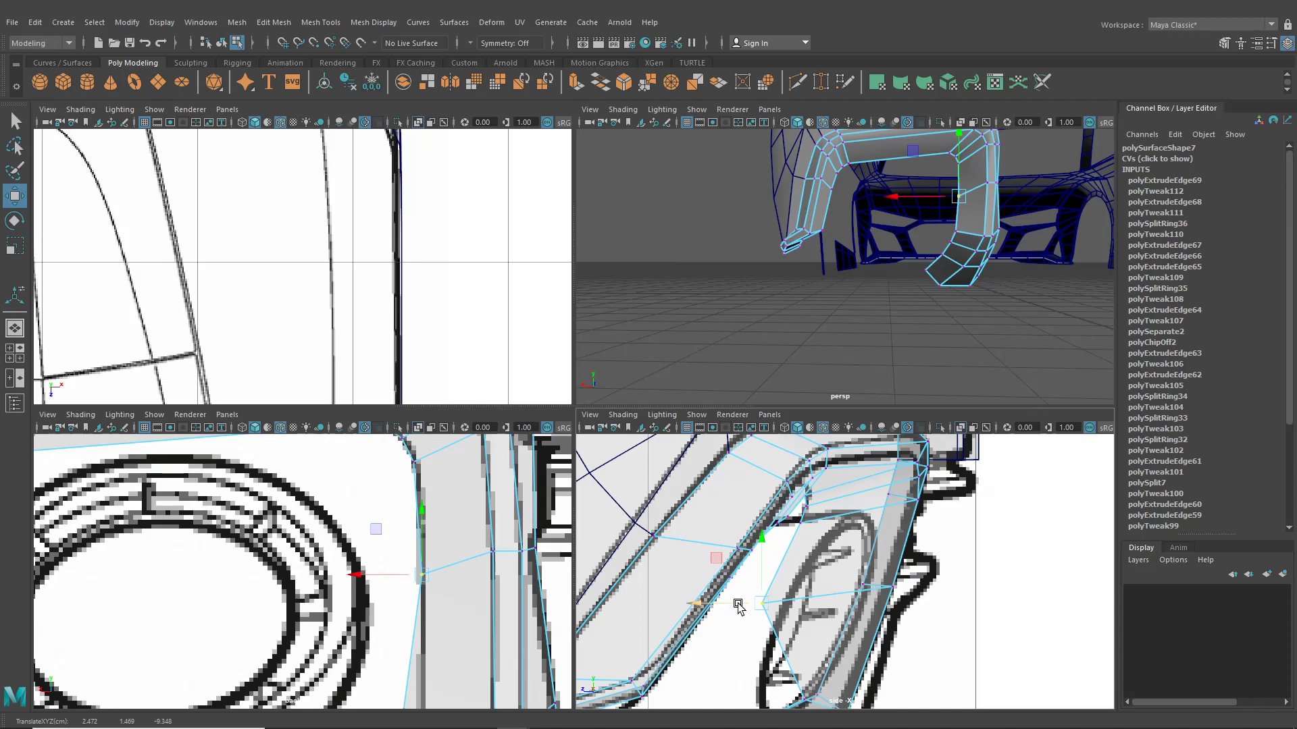
# Step: Push the new border's vertex at the start of the grille-side lower bend deeper and align it sideways with the innermost outline
pyautogui.keyDown('alt'); pyautogui.moveTo(738, 604); pyautogui.dragTo(749, 497, button='middle'); pyautogui.keyUp('alt')
pyautogui.click(813, 592)
pyautogui.moveTo(805, 592); pyautogui.dragTo(717, 578)
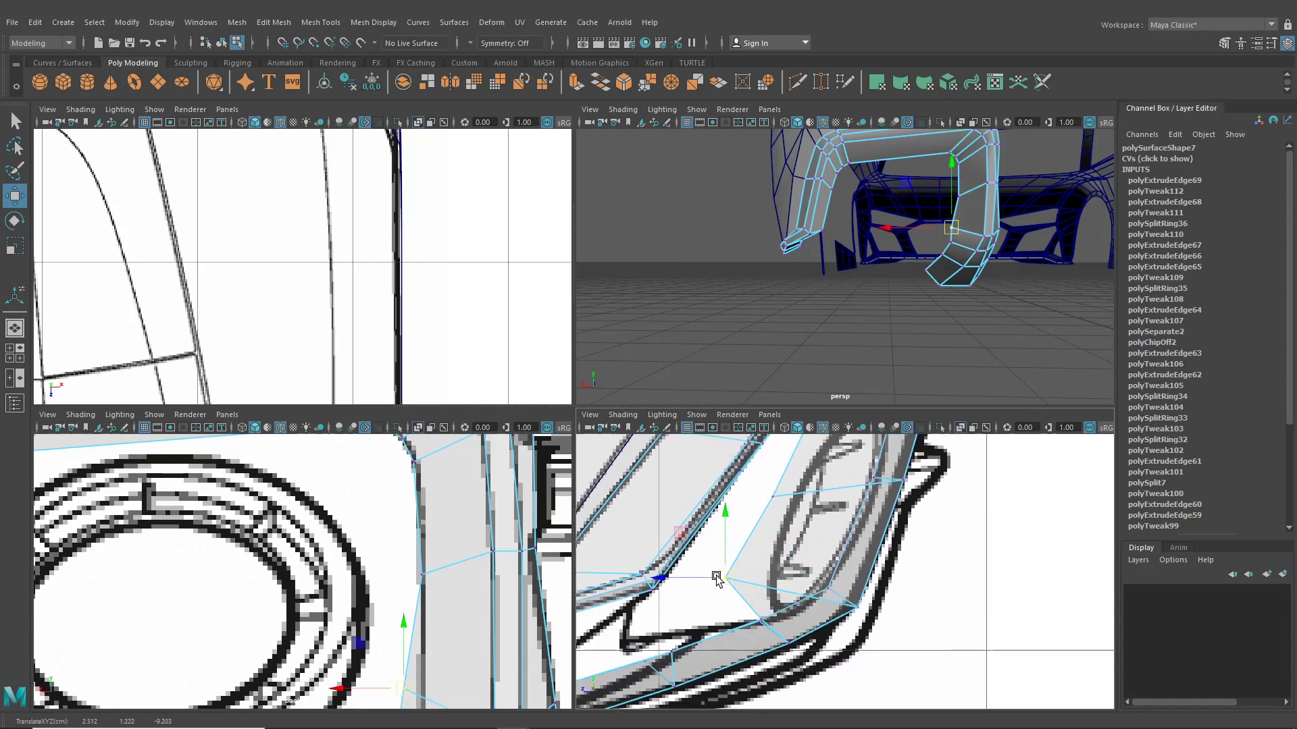
pyautogui.keyDown('alt'); pyautogui.moveTo(431, 564); pyautogui.dragTo(434, 477, button='middle'); pyautogui.keyUp('alt')
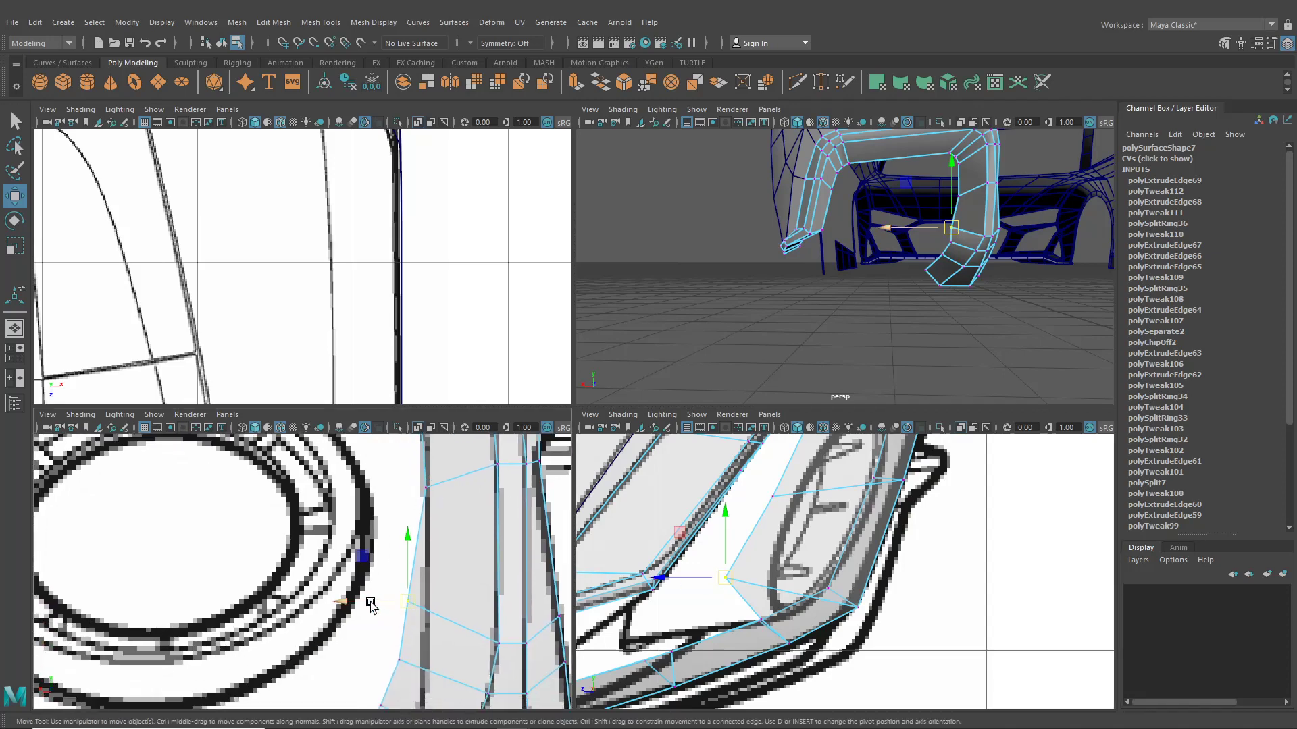
pyautogui.moveTo(371, 602); pyautogui.dragTo(389, 608)
# Step: Move the new border's second lower-bend vertex onto the innermost outline in the rear view and set its depth in the side view
pyautogui.keyDown('alt'); pyautogui.moveTo(423, 536); pyautogui.dragTo(409, 615, button='middle'); pyautogui.keyUp('alt')
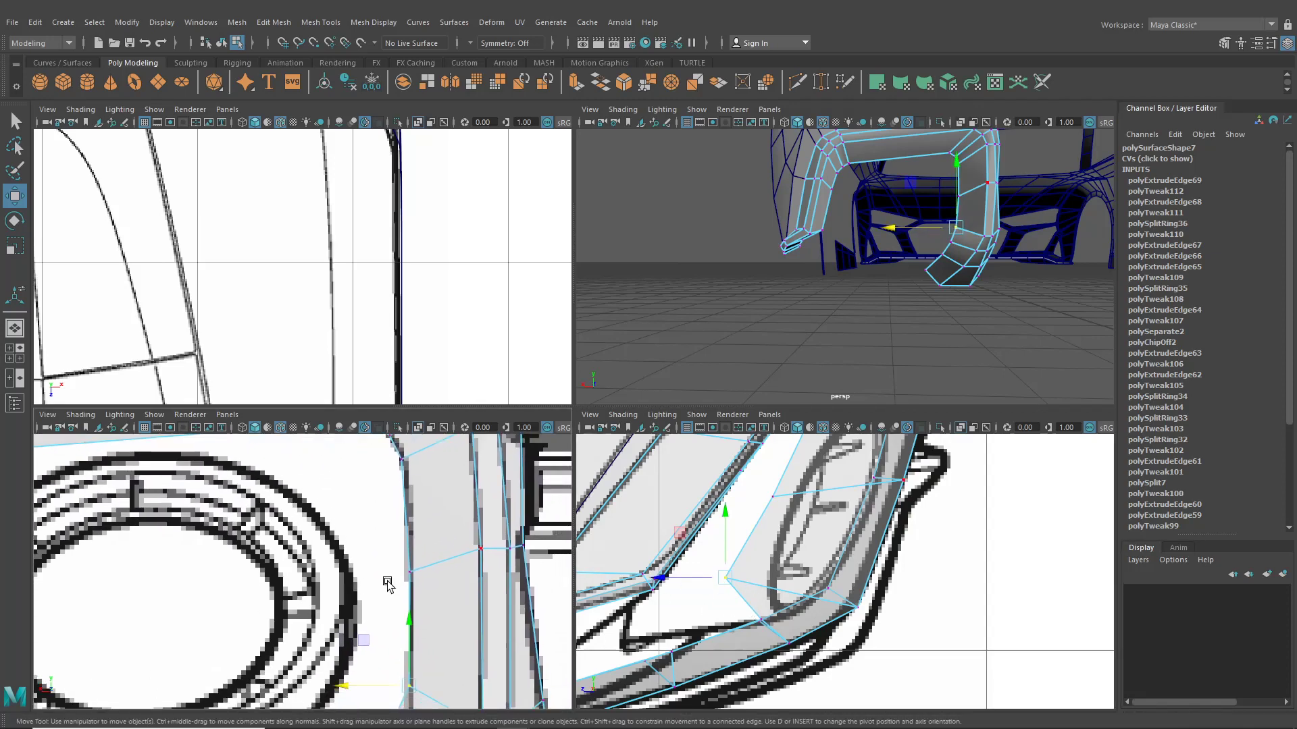
pyautogui.keyDown('alt'); pyautogui.moveTo(385, 702); pyautogui.dragTo(404, 595, button='middle'); pyautogui.keyUp('alt')
pyautogui.click(404, 604)
pyautogui.moveTo(405, 607)
pyautogui.mouseDown()
pyautogui.moveTo(430, 625)
pyautogui.moveTo(423, 617)
pyautogui.mouseUp()
pyautogui.moveTo(761, 628); pyautogui.dragTo(702, 607)
pyautogui.moveTo(705, 607); pyautogui.dragTo(710, 611)
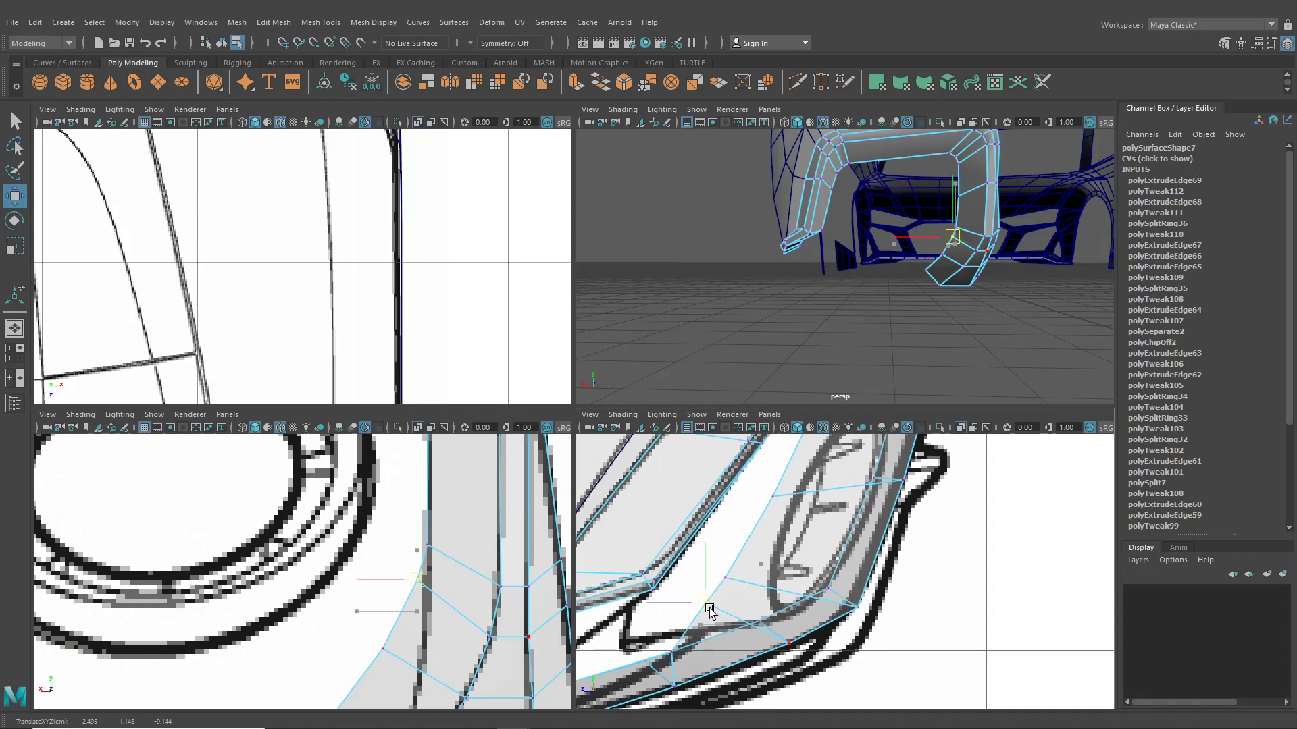
pyautogui.moveTo(363, 582); pyautogui.dragTo(372, 587)
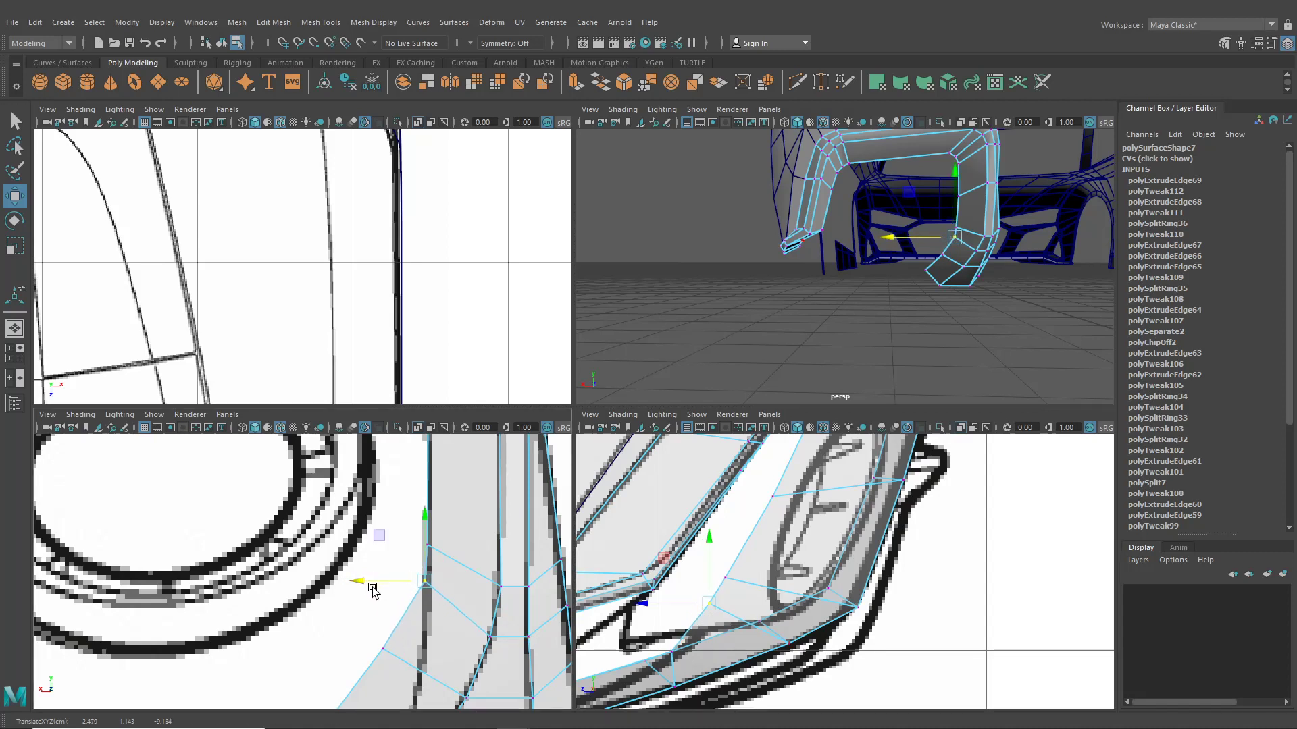
# Step: Position the new border's third lower-bend vertex in the side view, align it with the innermost outline, and nudge the vertex above sideways
pyautogui.keyDown('alt'); pyautogui.moveTo(388, 626); pyautogui.dragTo(405, 535, button='middle'); pyautogui.keyUp('alt')
pyautogui.moveTo(387, 539); pyautogui.dragTo(475, 575)
pyautogui.keyDown('alt'); pyautogui.moveTo(668, 616); pyautogui.dragTo(669, 587, button='middle'); pyautogui.keyUp('alt')
pyautogui.moveTo(672, 619)
pyautogui.mouseDown()
pyautogui.moveTo(660, 587)
pyautogui.moveTo(677, 602)
pyautogui.mouseUp()
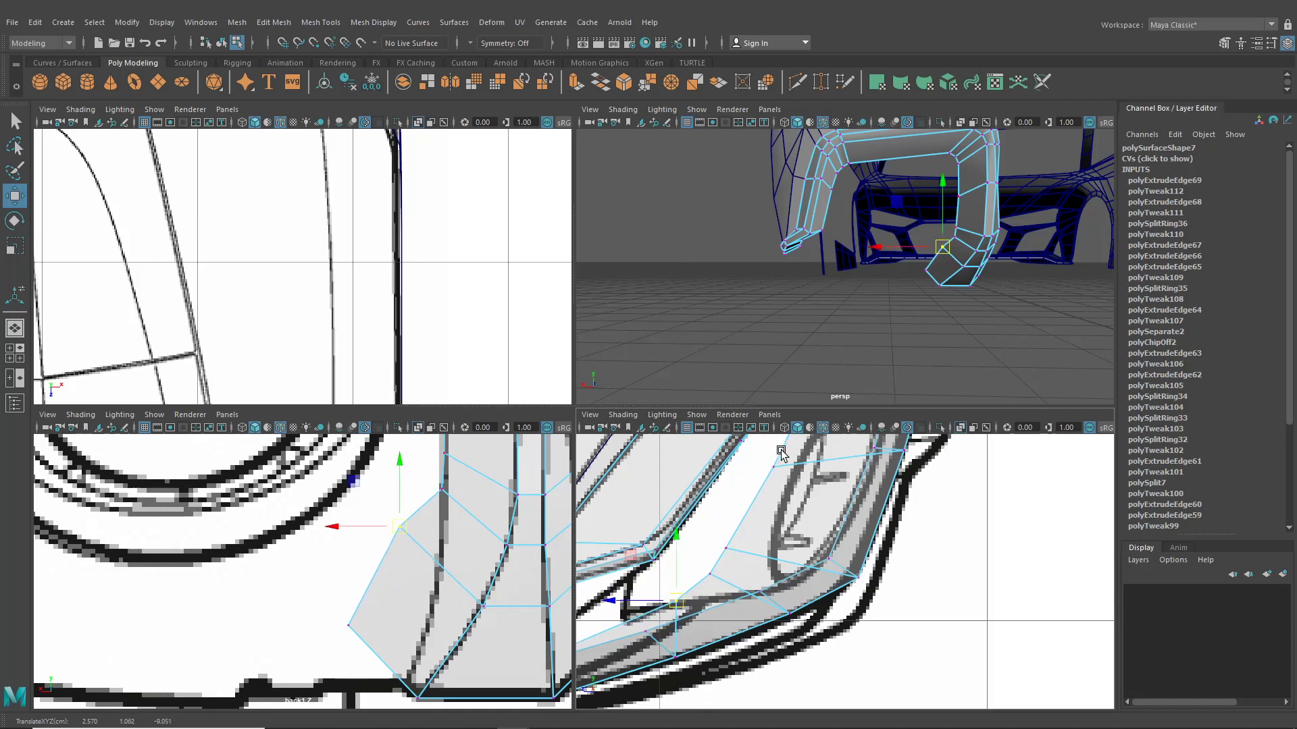
pyautogui.moveTo(345, 524); pyautogui.dragTo(391, 540)
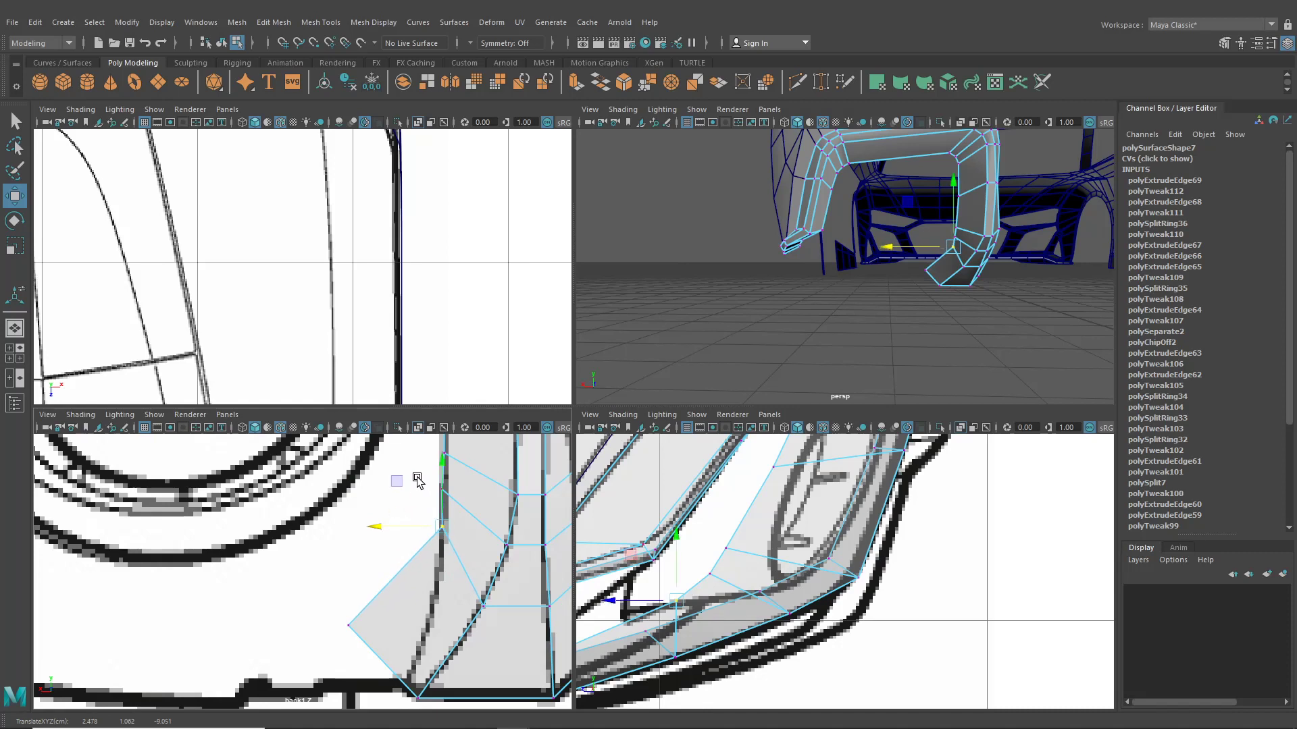
pyautogui.moveTo(417, 480); pyautogui.dragTo(403, 492)
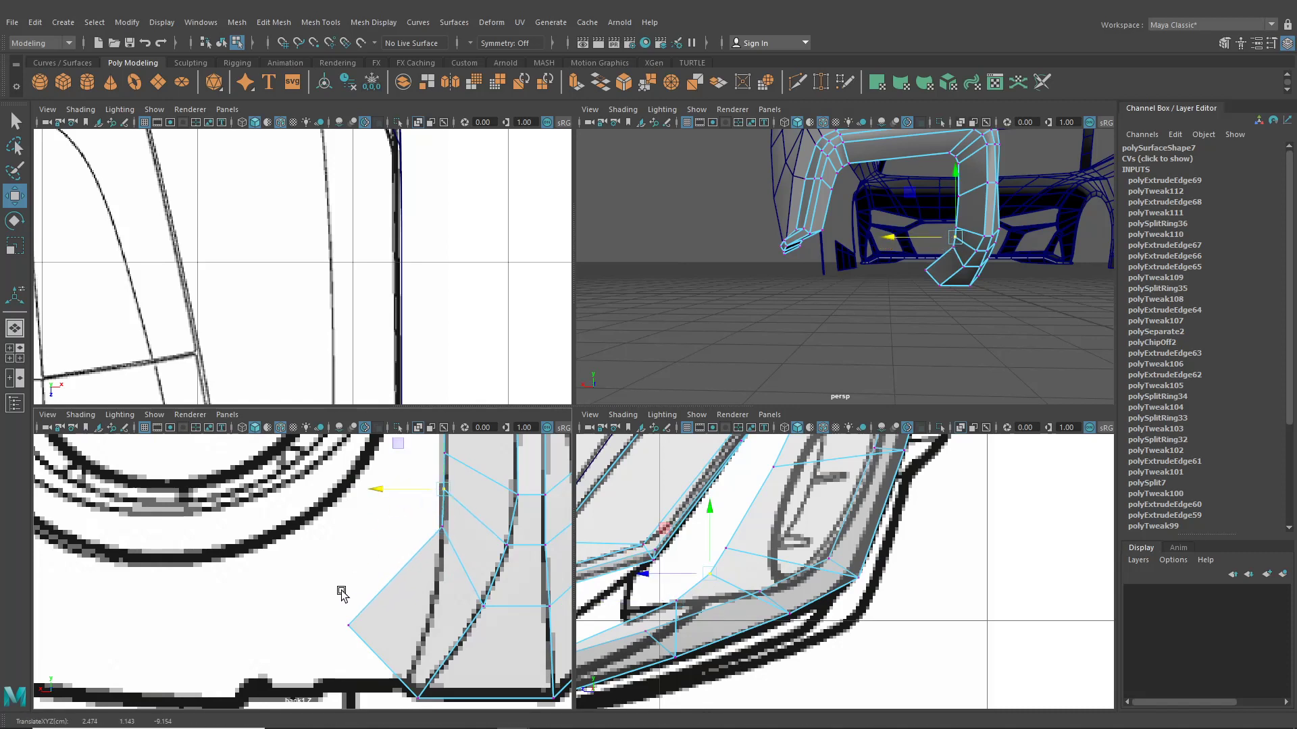
# Step: Set the depth of the new border's last lower-bend vertex in the side view, align it with the innermost rear outline, and raise it slightly
pyautogui.moveTo(341, 619); pyautogui.dragTo(359, 636)
pyautogui.keyDown('alt'); pyautogui.moveTo(677, 649); pyautogui.dragTo(802, 587, button='middle'); pyautogui.keyUp('alt')
pyautogui.keyDown('alt'); pyautogui.moveTo(714, 583); pyautogui.dragTo(762, 581, button='middle'); pyautogui.keyUp('alt')
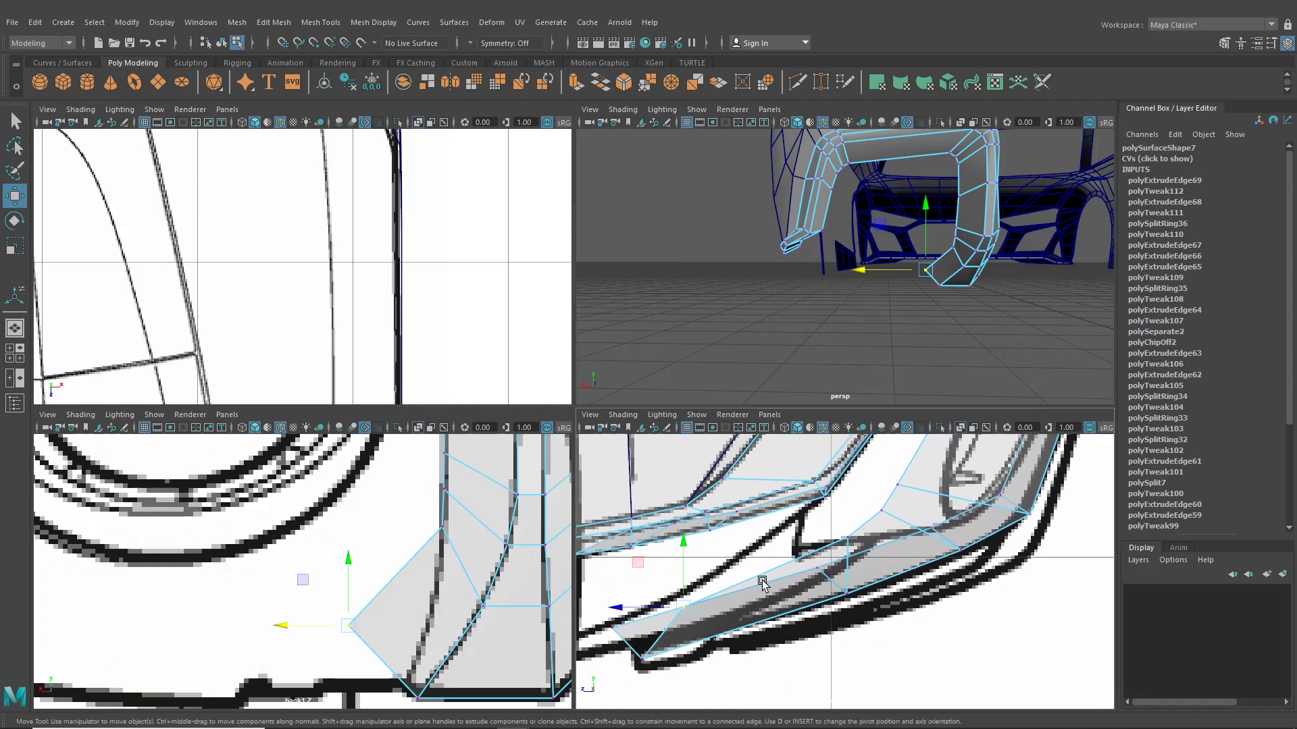
pyautogui.moveTo(684, 610); pyautogui.dragTo(625, 606)
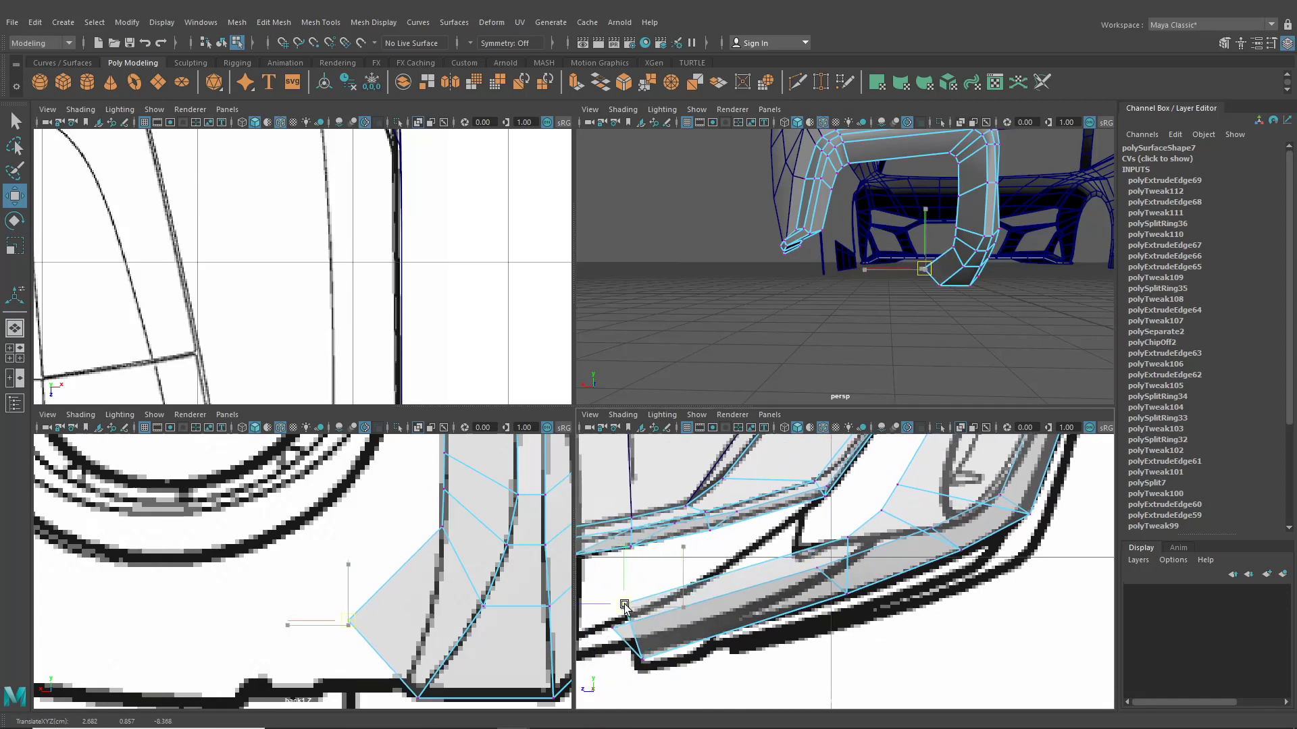
pyautogui.moveTo(292, 619); pyautogui.dragTo(407, 679)
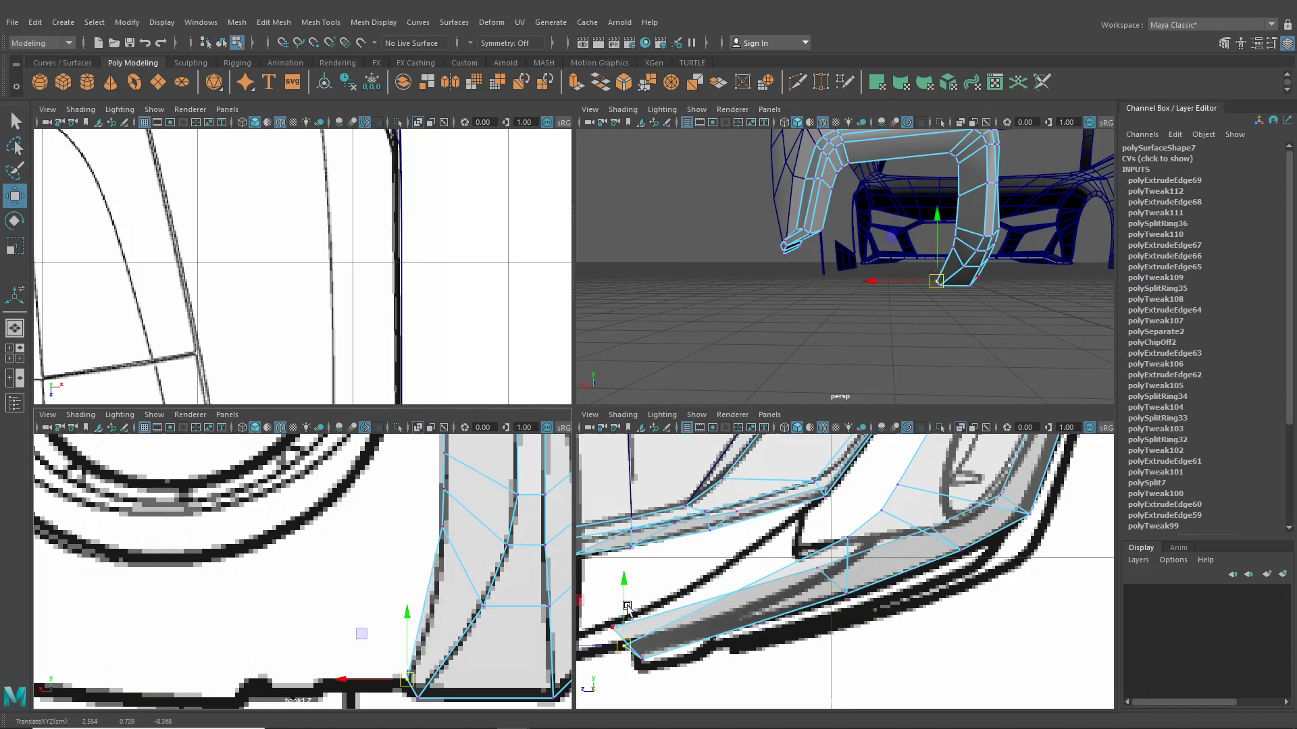
pyautogui.moveTo(626, 607); pyautogui.dragTo(624, 589)
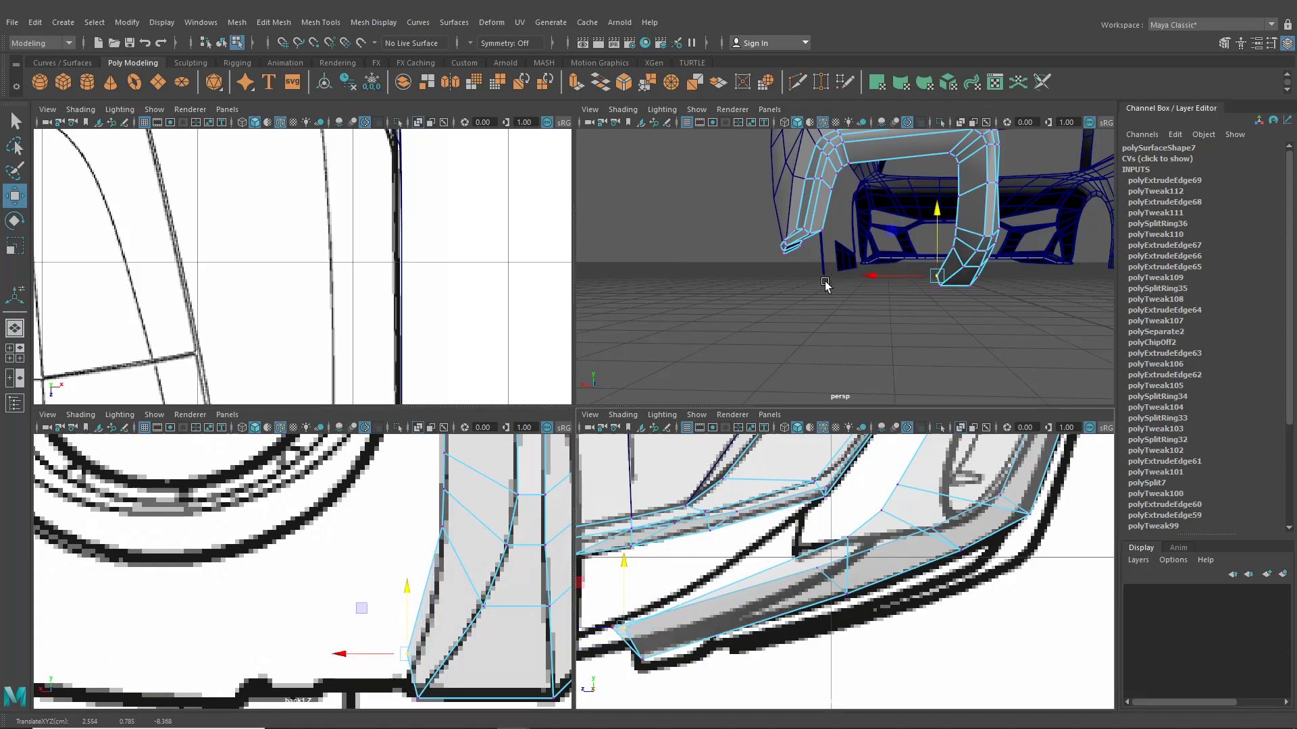
# Step: Push the new border's vertices at the outer upper corner deeper and adjust them to the rounded corner of the innermost outline in the rear view
pyautogui.keyDown('alt'); pyautogui.moveTo(832, 289); pyautogui.dragTo(766, 297); pyautogui.keyUp('alt')
pyautogui.scroll(-9, 327, 304)
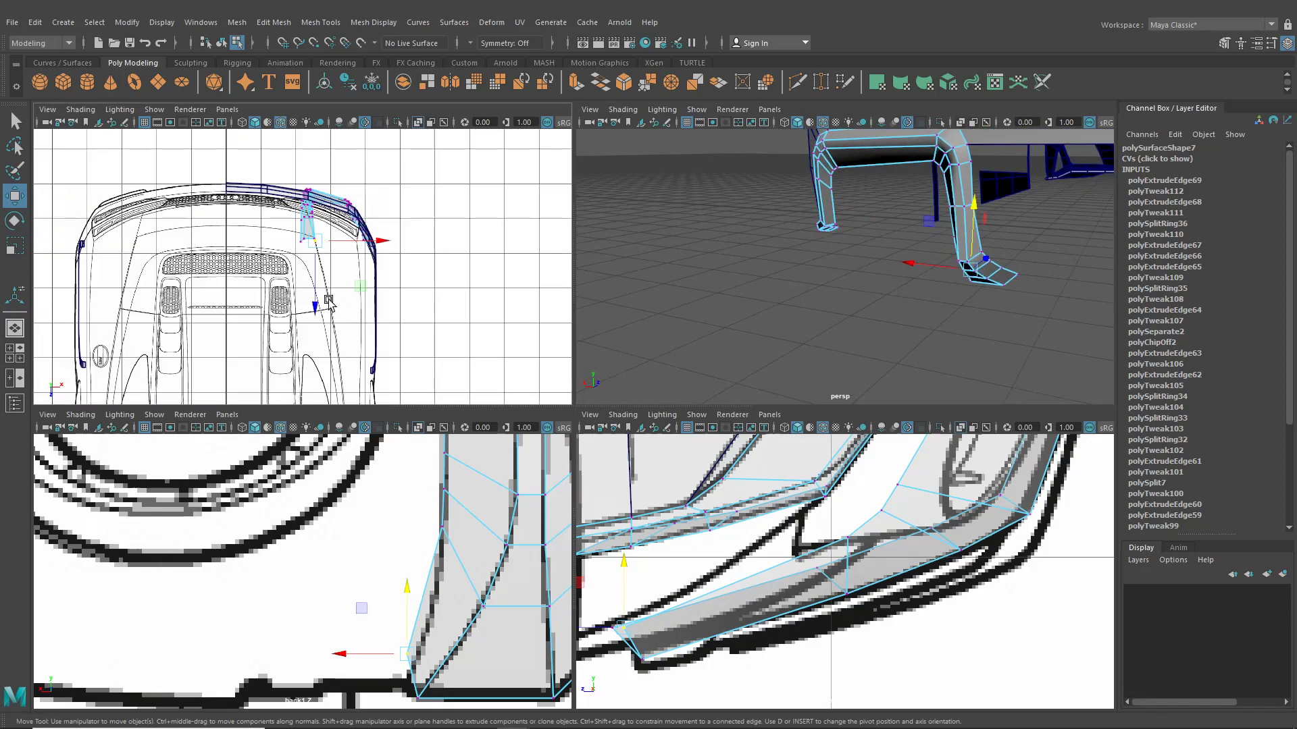
pyautogui.scroll(1, 351, 308)
pyautogui.scroll(3, 376, 317)
pyautogui.scroll(-4, 758, 518)
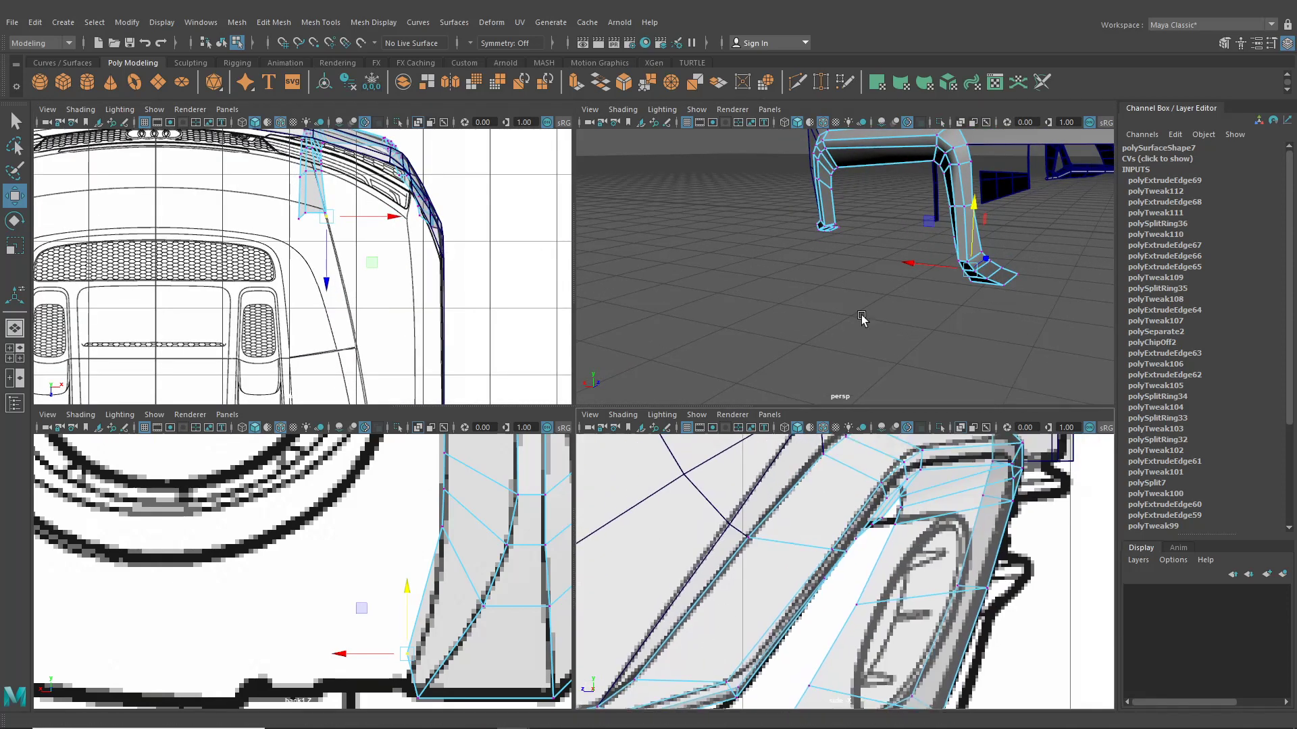
pyautogui.keyDown('alt'); pyautogui.moveTo(892, 231); pyautogui.dragTo(888, 291); pyautogui.keyUp('alt')
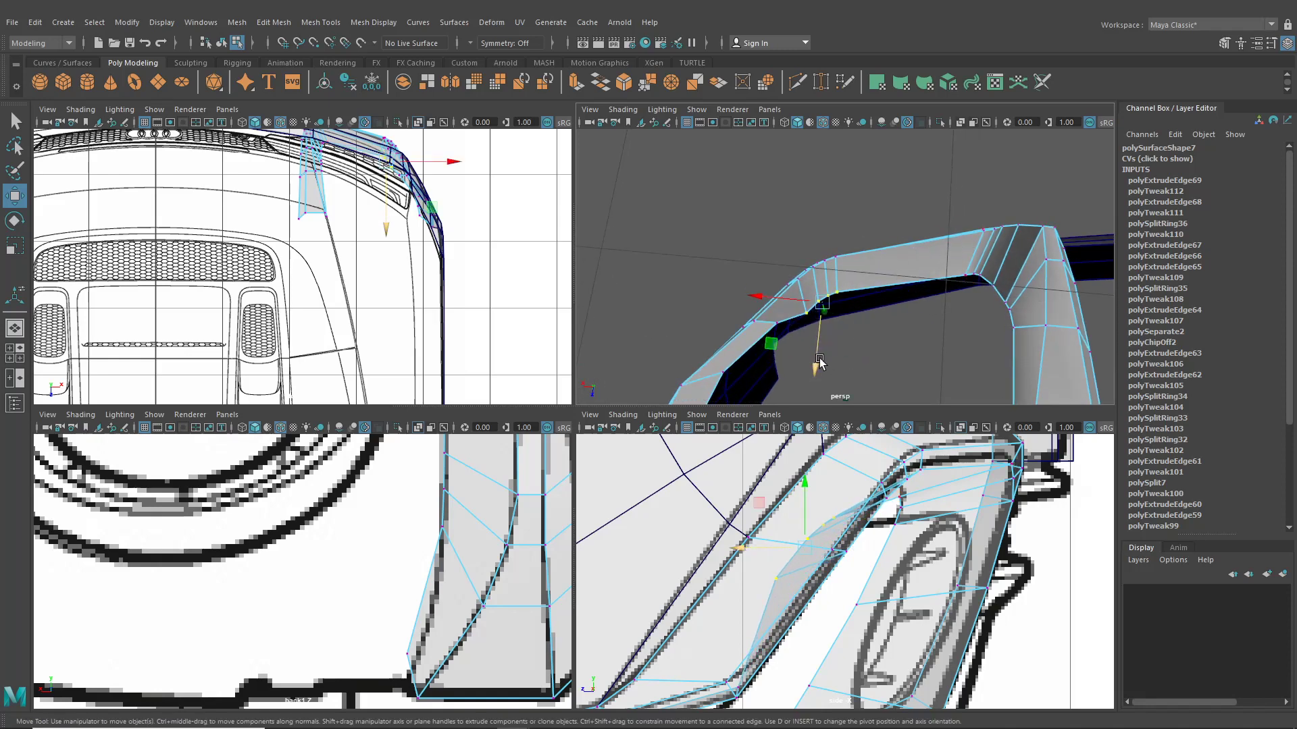
pyautogui.moveTo(819, 363); pyautogui.dragTo(893, 277)
pyautogui.keyDown('alt'); pyautogui.moveTo(277, 556); pyautogui.dragTo(464, 606, button='middle'); pyautogui.keyUp('alt')
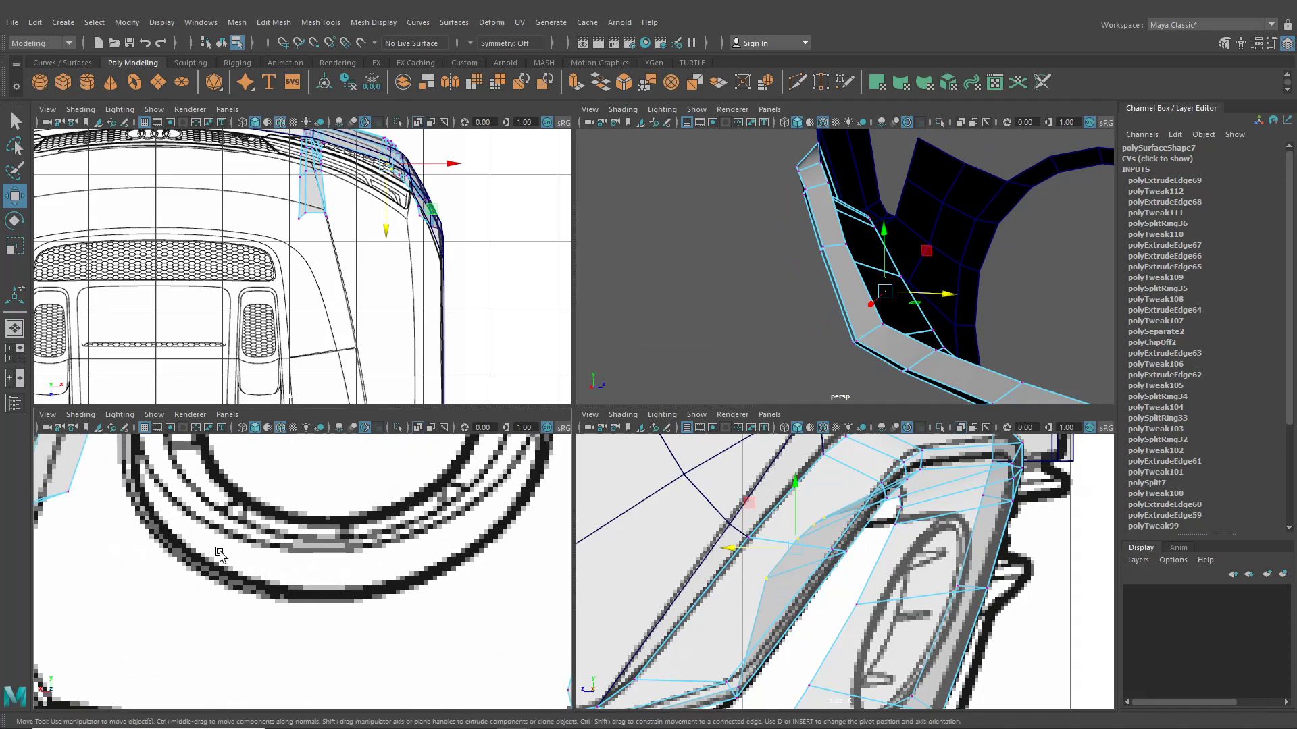
pyautogui.keyDown('alt'); pyautogui.moveTo(220, 556); pyautogui.dragTo(372, 617, button='middle'); pyautogui.keyUp('alt')
pyautogui.keyDown('alt'); pyautogui.moveTo(294, 459); pyautogui.dragTo(315, 604, button='middle'); pyautogui.keyUp('alt')
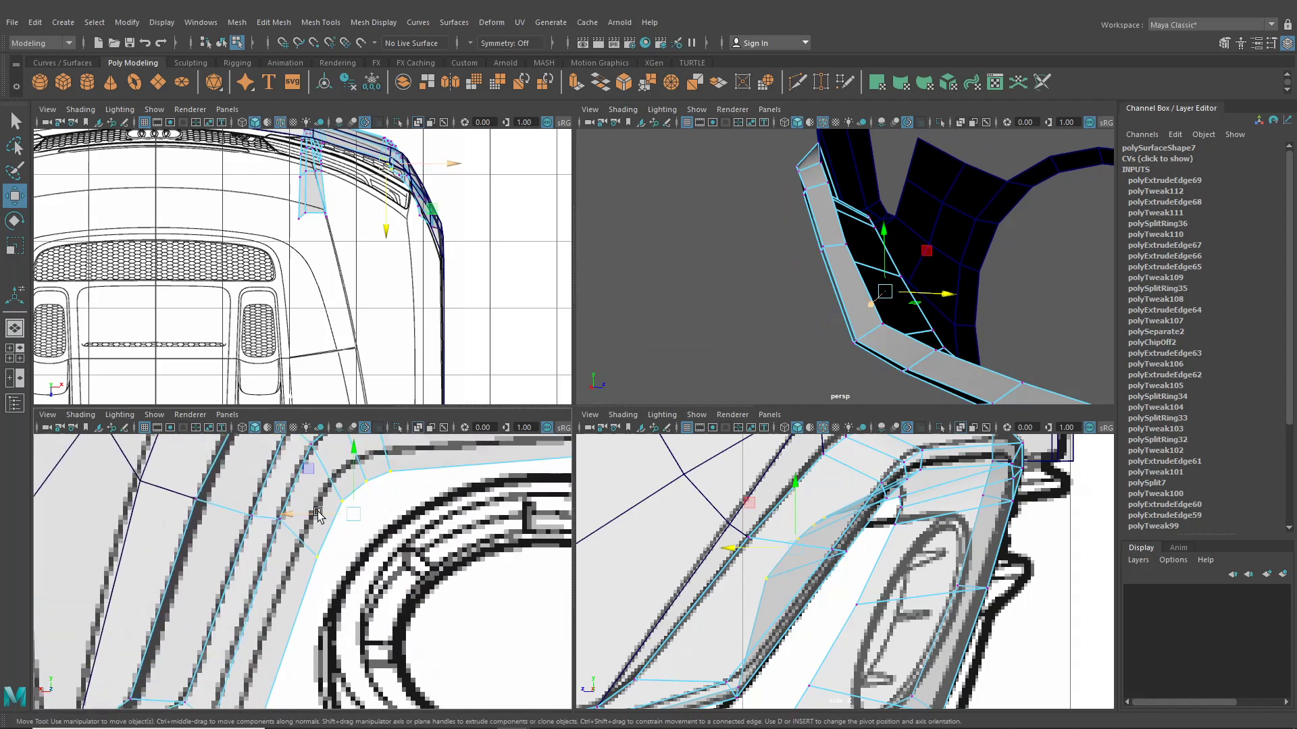
pyautogui.moveTo(318, 514); pyautogui.dragTo(343, 499)
pyautogui.keyDown('alt'); pyautogui.moveTo(343, 499); pyautogui.dragTo(77, 582, button='middle'); pyautogui.keyUp('alt')
# Step: Adjust the border vertex below the outer upper corner and move the leg's lowest vertex onto the blueprint junction in the rear view
pyautogui.keyDown('alt'); pyautogui.moveTo(890, 336); pyautogui.dragTo(959, 194); pyautogui.keyUp('alt')
pyautogui.keyDown('alt'); pyautogui.moveTo(150, 611); pyautogui.dragTo(347, 564, button='middle'); pyautogui.keyUp('alt')
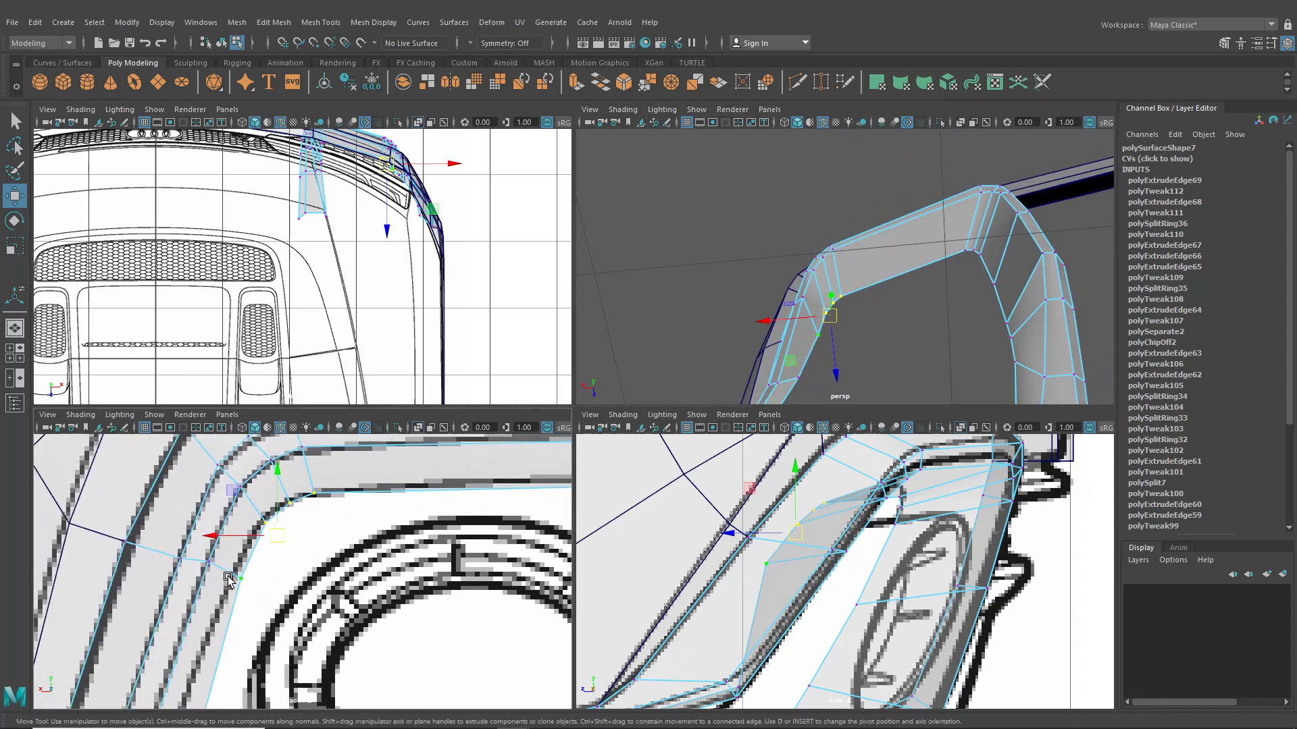
pyautogui.moveTo(225, 573)
pyautogui.mouseDown()
pyautogui.moveTo(252, 587)
pyautogui.moveTo(234, 578)
pyautogui.mouseUp()
pyautogui.keyDown('alt'); pyautogui.moveTo(206, 705); pyautogui.dragTo(317, 505, button='middle'); pyautogui.keyUp('alt')
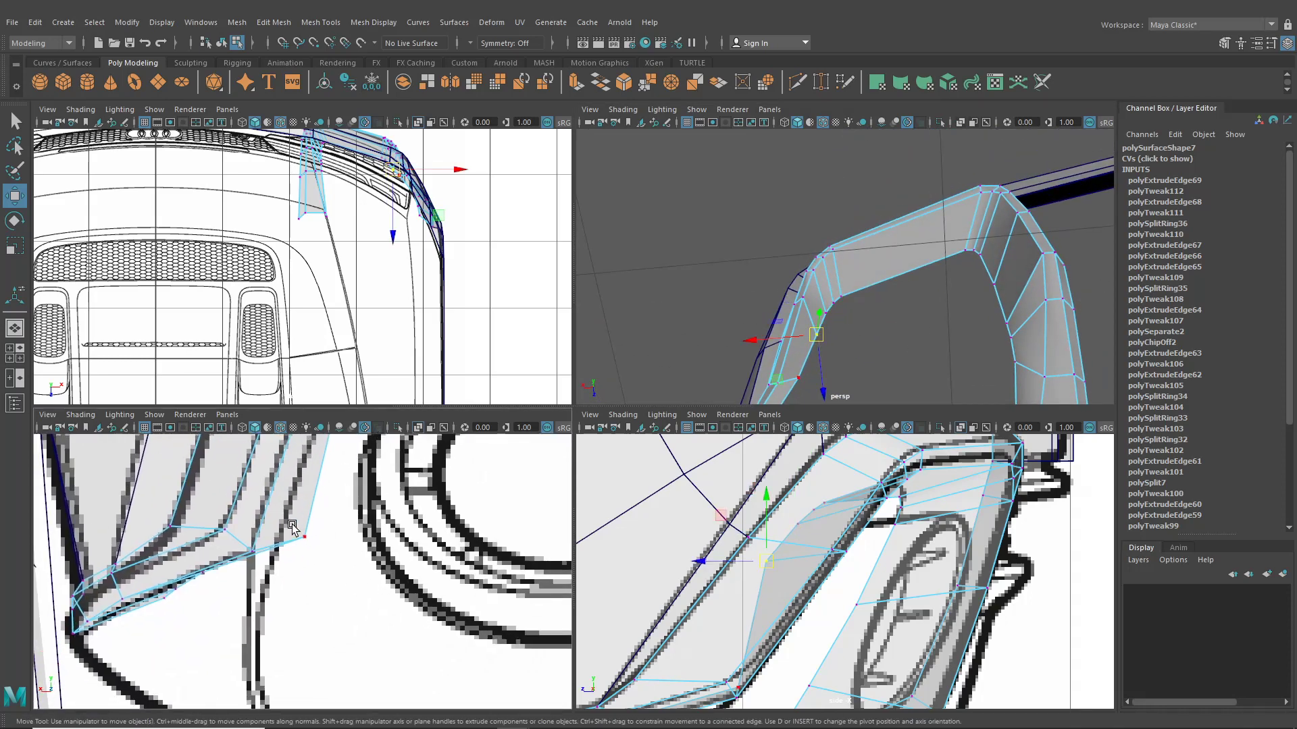
pyautogui.moveTo(293, 526); pyautogui.dragTo(316, 553)
pyautogui.keyDown('alt'); pyautogui.moveTo(305, 565); pyautogui.dragTo(340, 567, button='middle'); pyautogui.keyUp('alt')
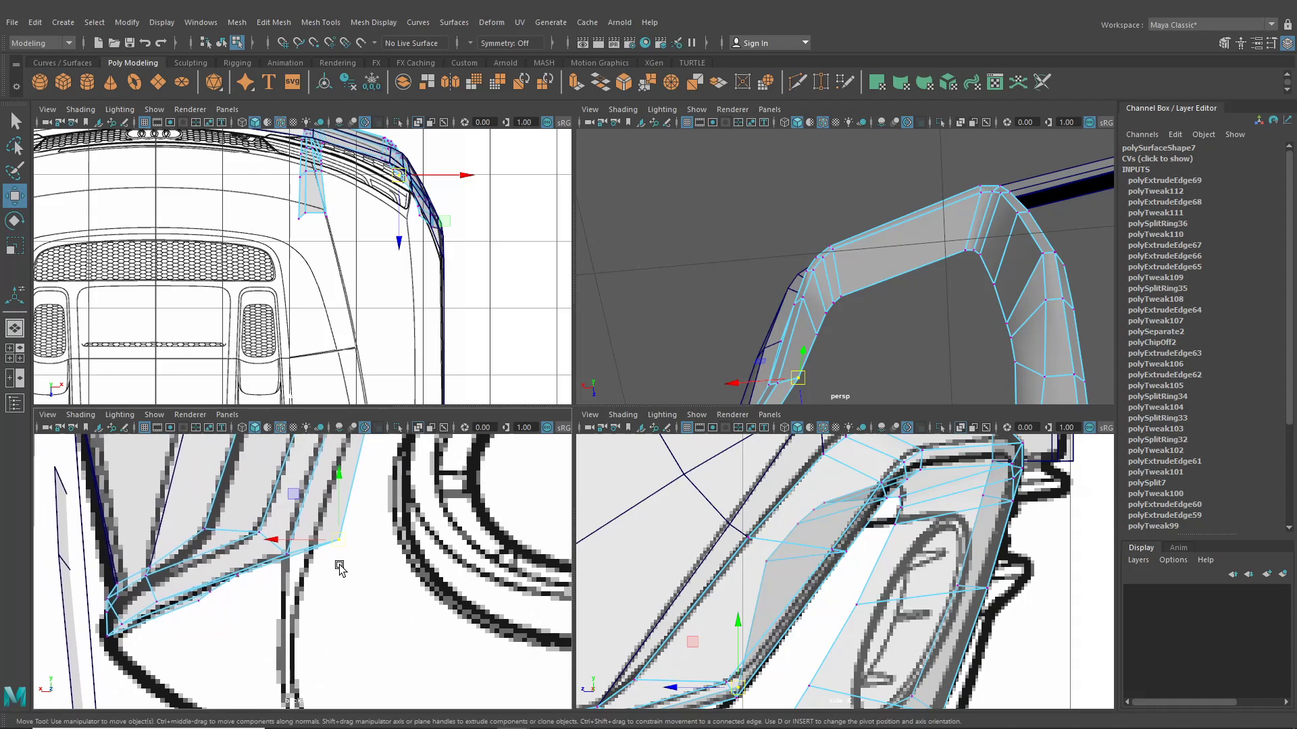
pyautogui.moveTo(336, 545); pyautogui.dragTo(309, 565)
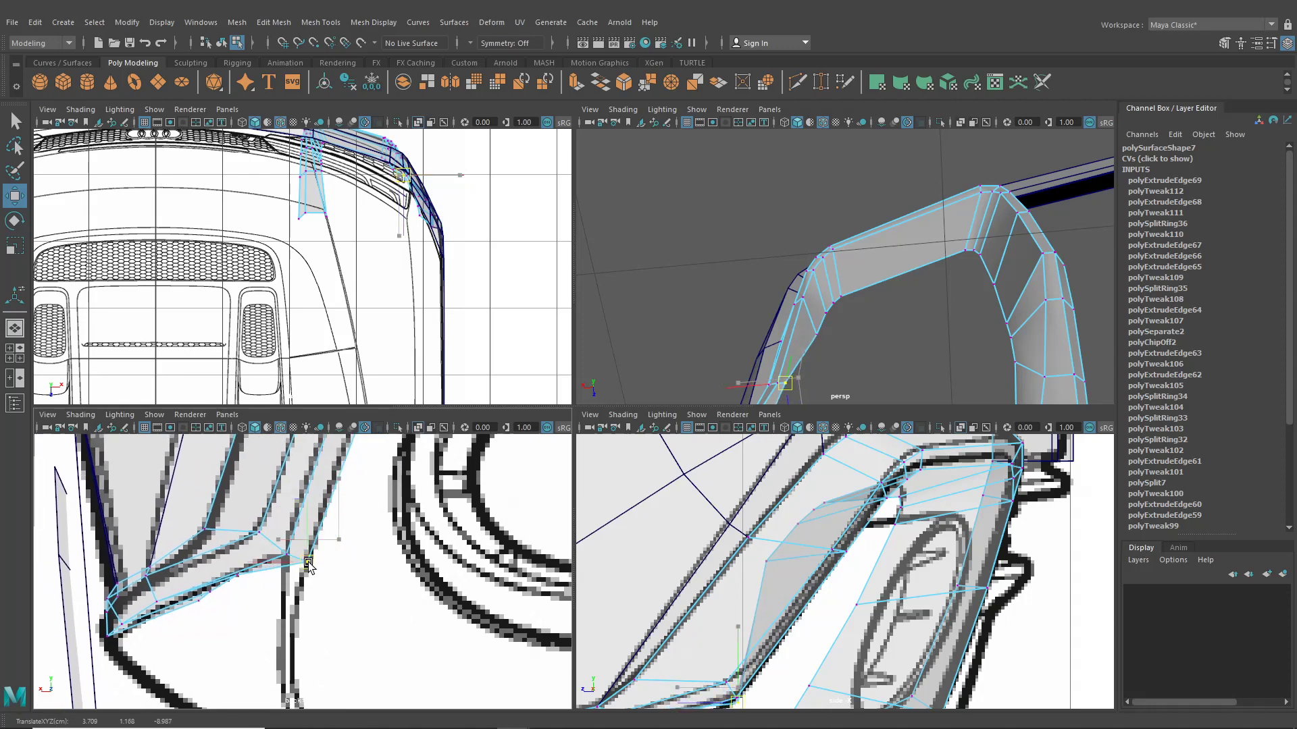
# Step: Lower the bottom vertices of the housing's outer foot in the rear view and spread them from the bumper's lower outline toward the inner leg
pyautogui.keyDown('alt'); pyautogui.moveTo(265, 617); pyautogui.dragTo(293, 582, button='middle'); pyautogui.keyUp('alt')
pyautogui.keyDown('alt'); pyautogui.moveTo(718, 344); pyautogui.dragTo(774, 335); pyautogui.keyUp('alt')
pyautogui.click(778, 335)
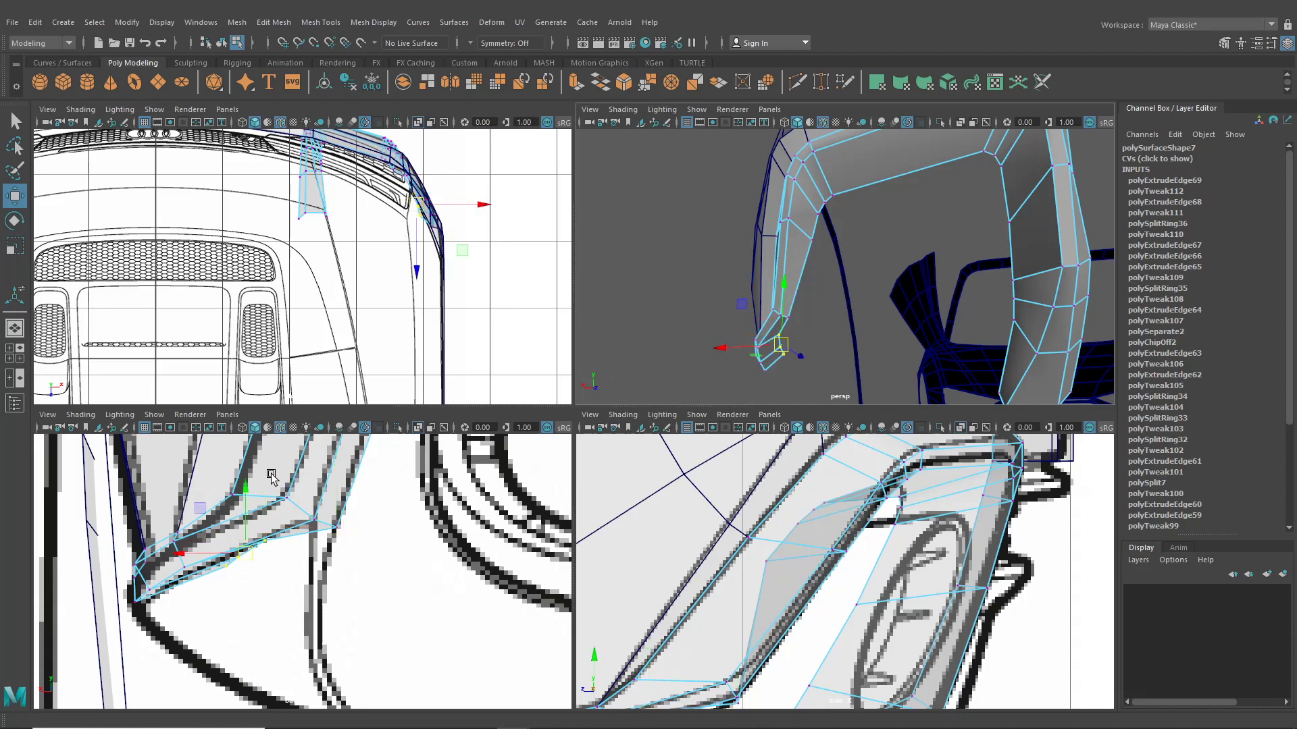
pyautogui.moveTo(246, 492); pyautogui.dragTo(247, 539)
pyautogui.moveTo(247, 538)
pyautogui.keyDown('alt'); pyautogui.mouseDown(button='middle')
pyautogui.moveTo(256, 518)
pyautogui.moveTo(258, 537)
pyautogui.mouseUp(button='middle'); pyautogui.keyUp('alt')
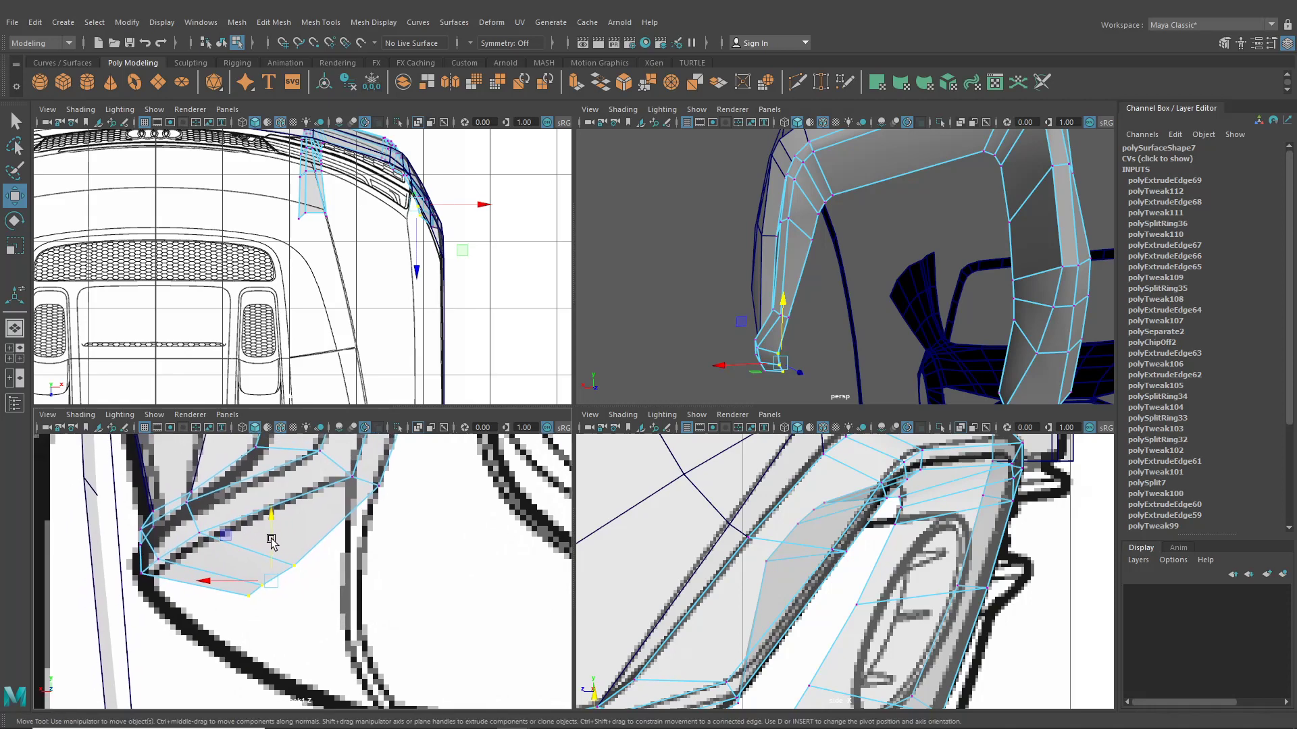
pyautogui.moveTo(289, 529); pyautogui.dragTo(233, 339, button='right')
pyautogui.moveTo(253, 607); pyautogui.dragTo(295, 570)
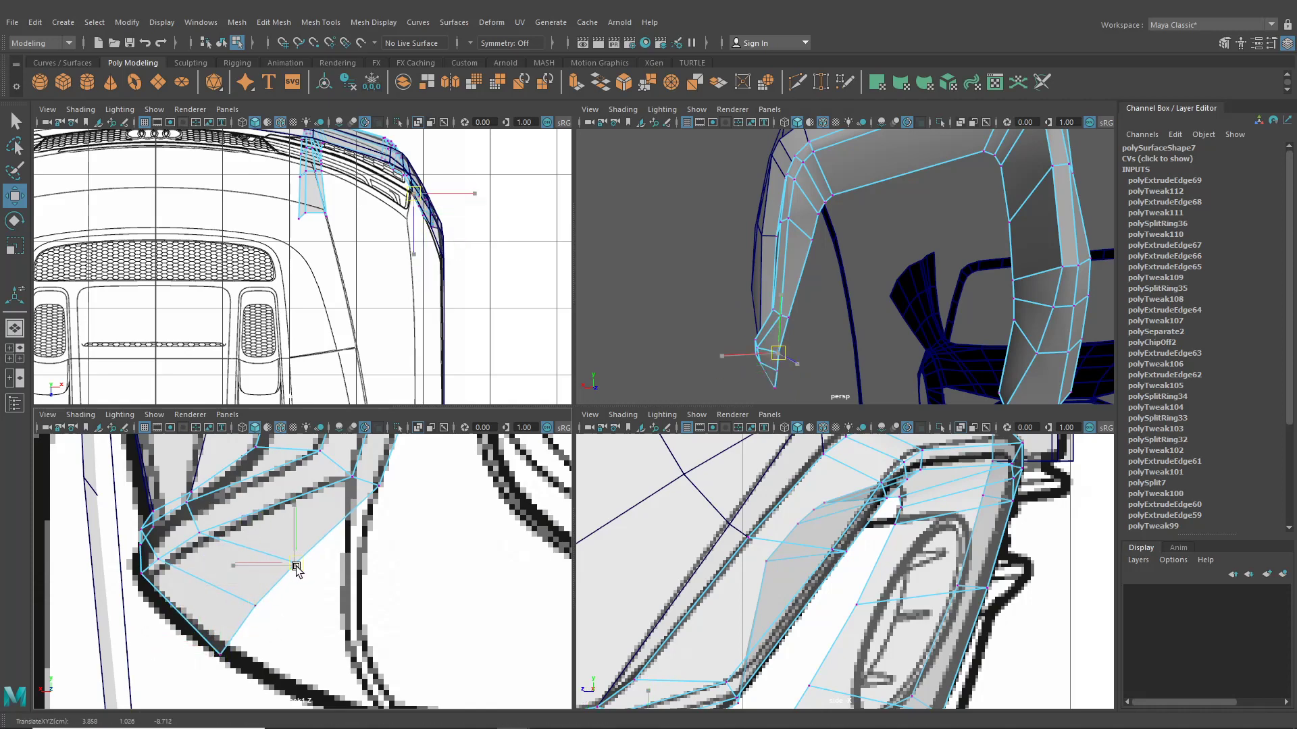
# Step: Cut an edge from the foot's inner bottom vertex to the corner vertex above it and delete the resulting triangular face
pyautogui.keyDown('alt'); pyautogui.moveTo(345, 540); pyautogui.dragTo(322, 603, button='middle'); pyautogui.keyUp('alt')
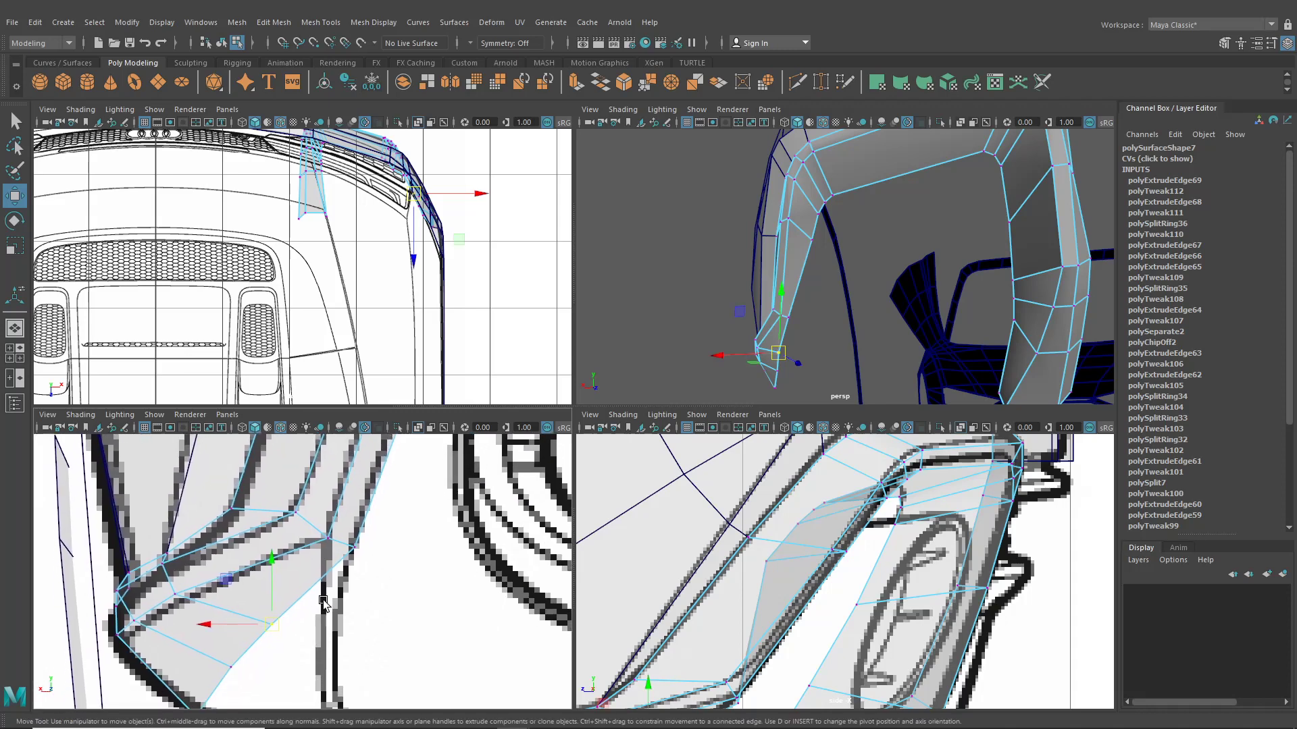
pyautogui.click(799, 84)
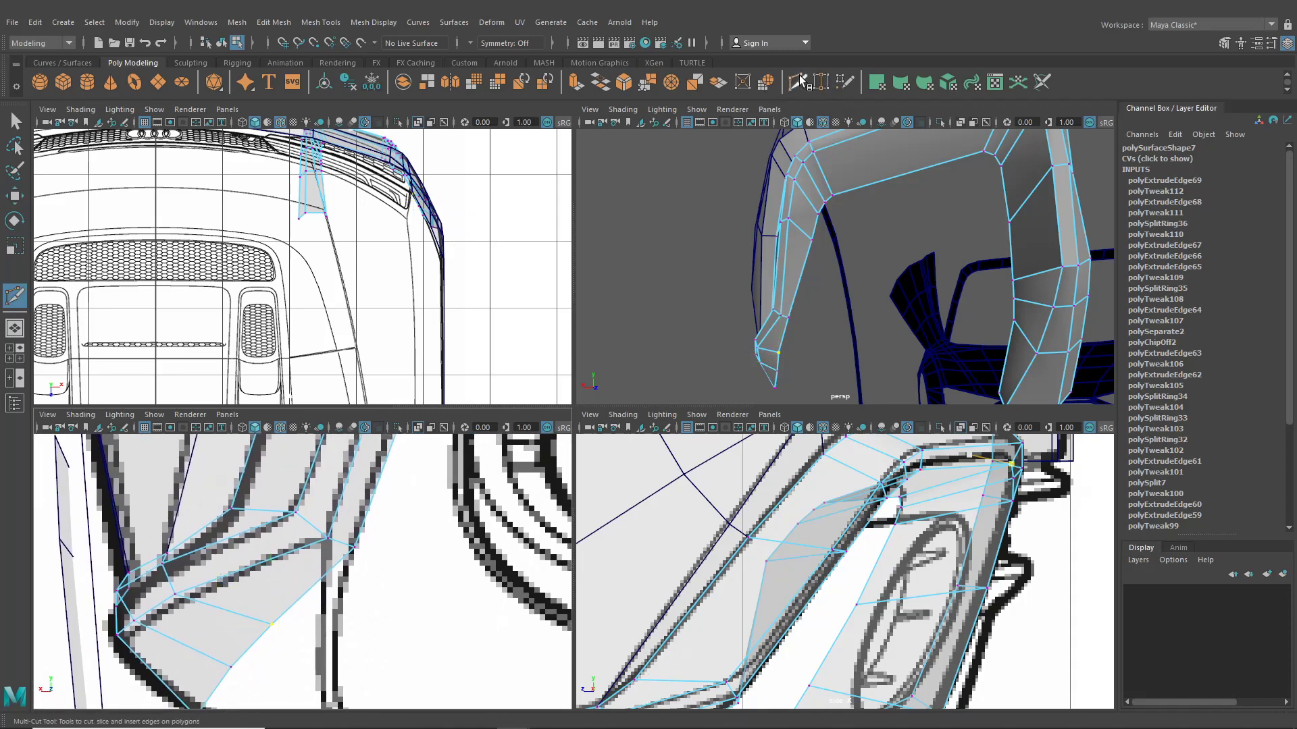
pyautogui.click(271, 624)
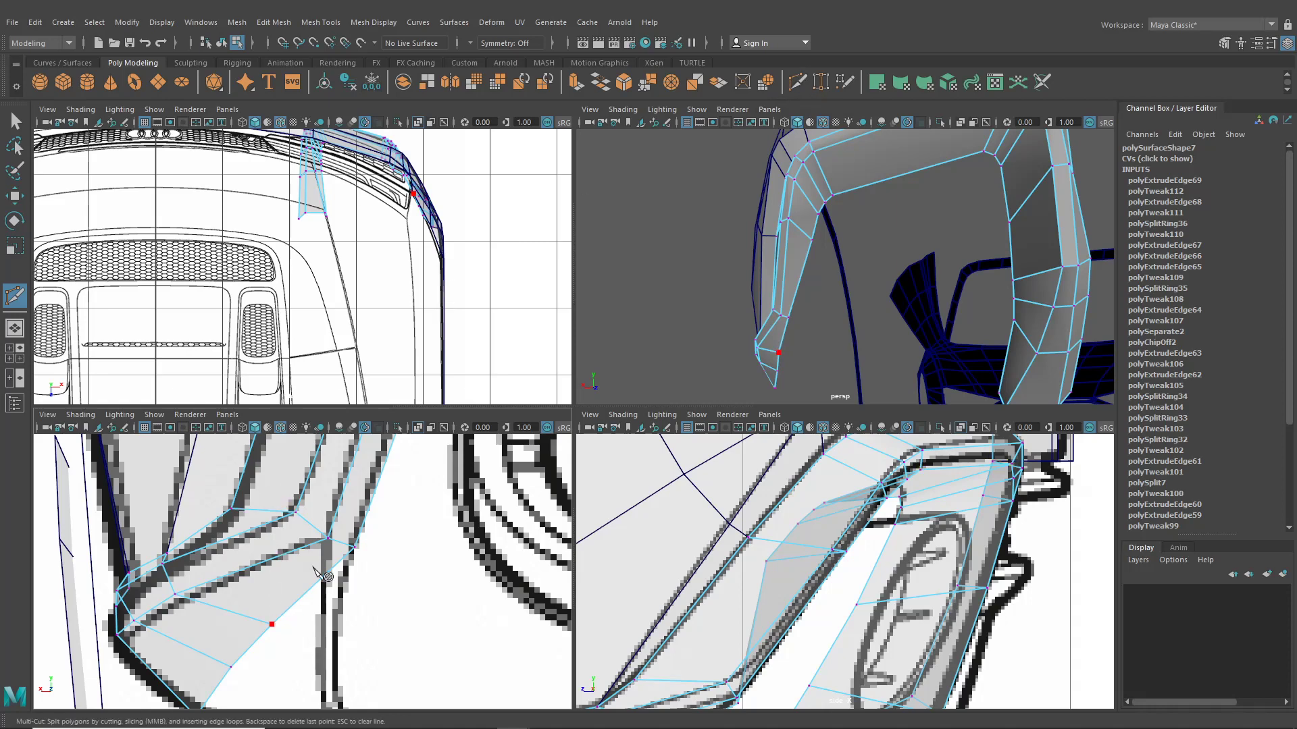
pyautogui.click(327, 539)
pyautogui.press('Return')
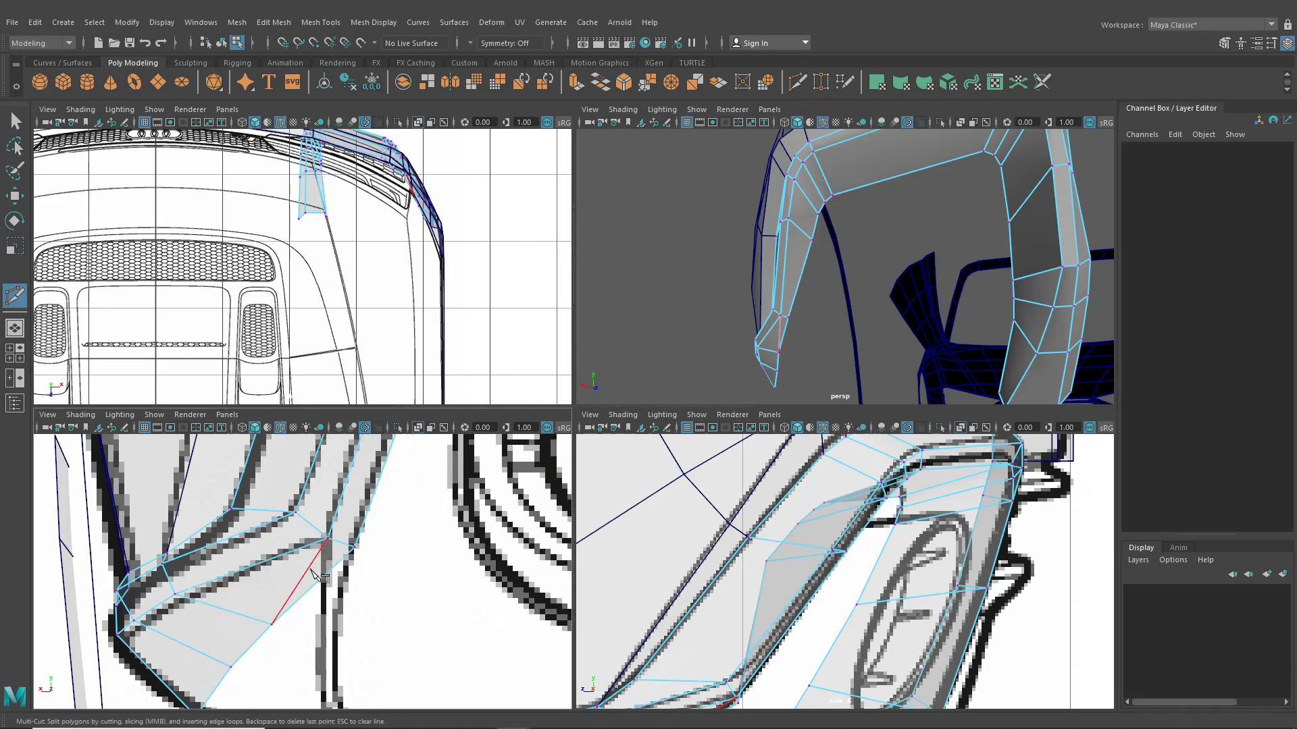
pyautogui.moveTo(297, 512); pyautogui.dragTo(295, 380, button='right')
pyautogui.click(327, 563)
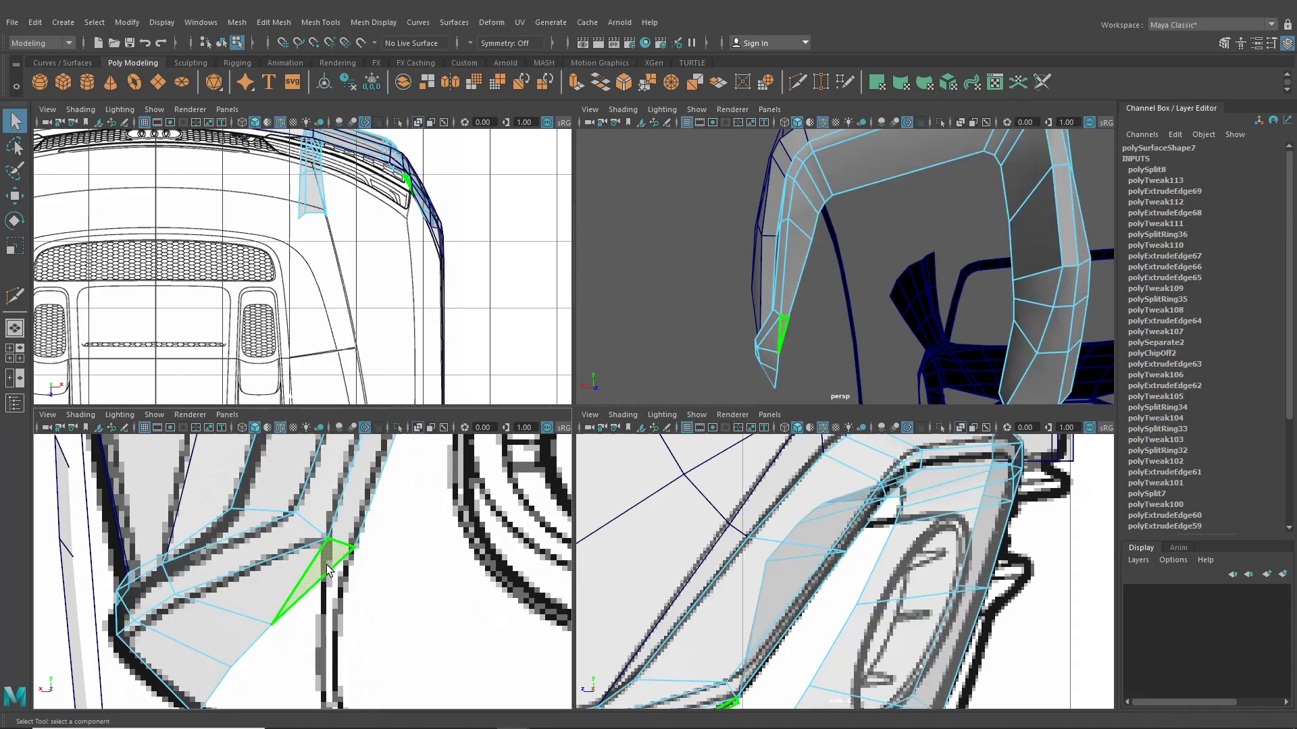
pyautogui.press('Delete')
# Step: Reposition the outer foot's three bottom vertices in the side view, placing the outermost one on the vertical blueprint line
pyautogui.keyDown('alt'); pyautogui.moveTo(328, 557); pyautogui.dragTo(332, 501, button='middle'); pyautogui.keyUp('alt')
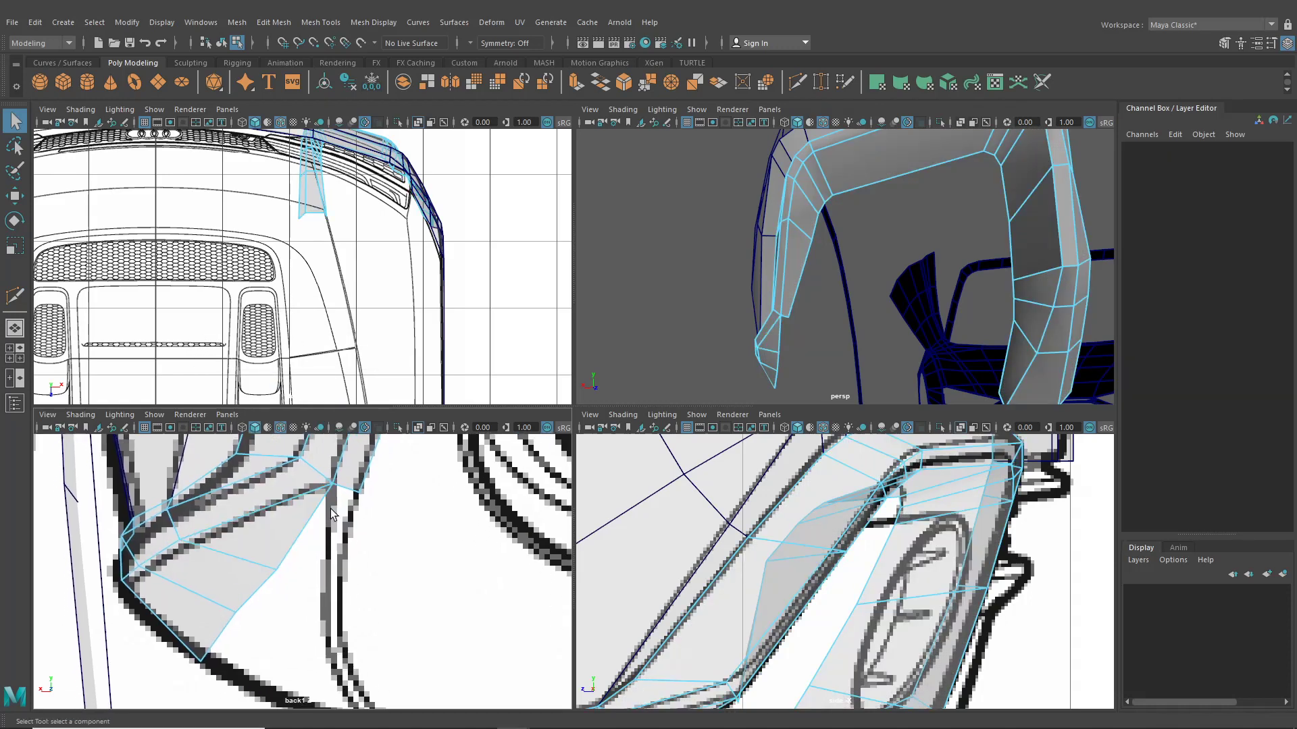
pyautogui.click(15, 196)
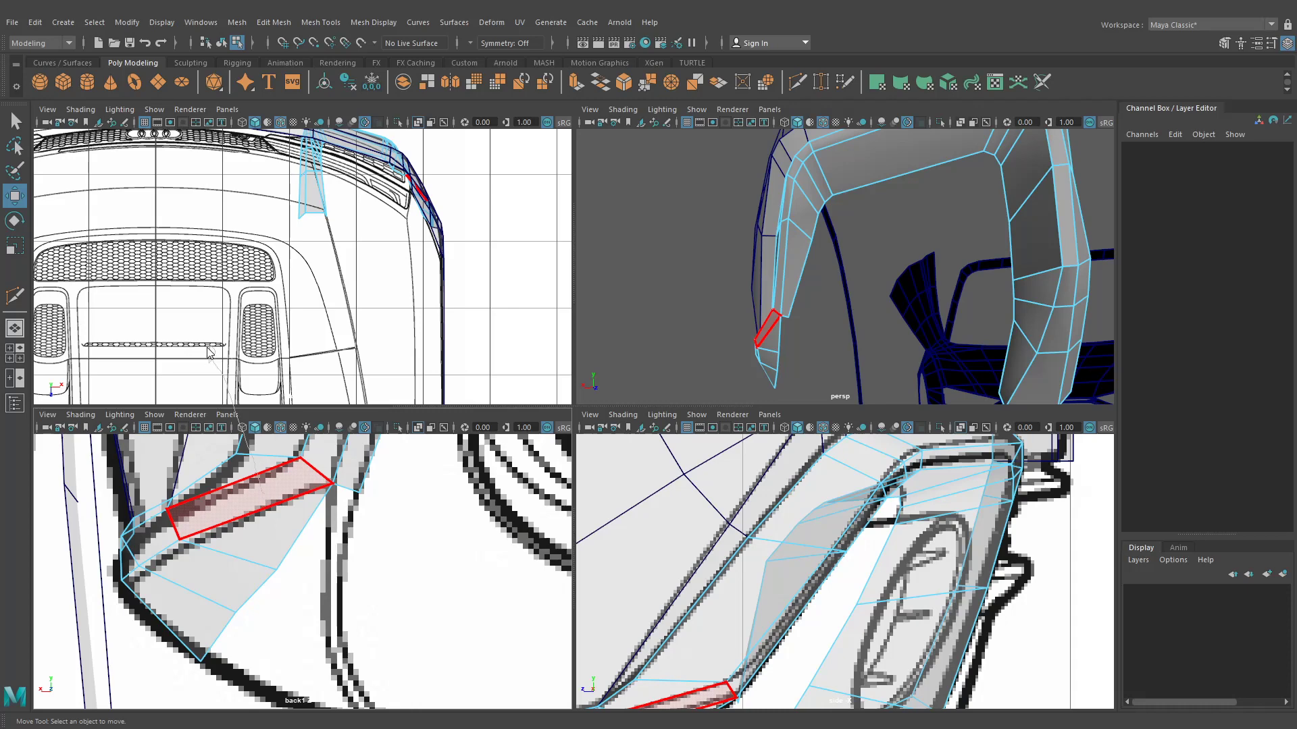
pyautogui.moveTo(208, 351); pyautogui.dragTo(208, 347, button='right')
pyautogui.keyDown('alt'); pyautogui.moveTo(737, 630); pyautogui.dragTo(739, 511, button='middle'); pyautogui.keyUp('alt')
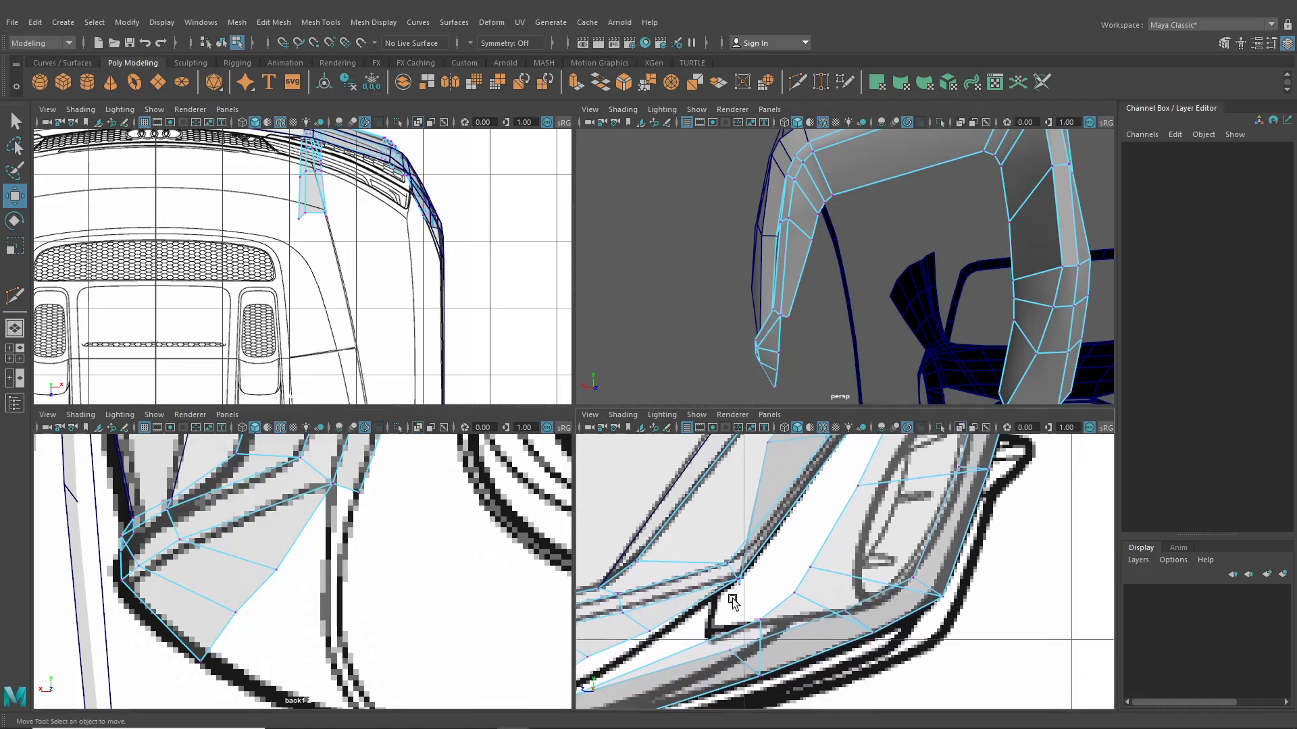
pyautogui.keyDown('alt'); pyautogui.moveTo(723, 604); pyautogui.dragTo(811, 540, button='middle'); pyautogui.keyUp('alt')
pyautogui.keyDown('alt'); pyautogui.moveTo(754, 588); pyautogui.dragTo(853, 552, button='middle'); pyautogui.keyUp('alt')
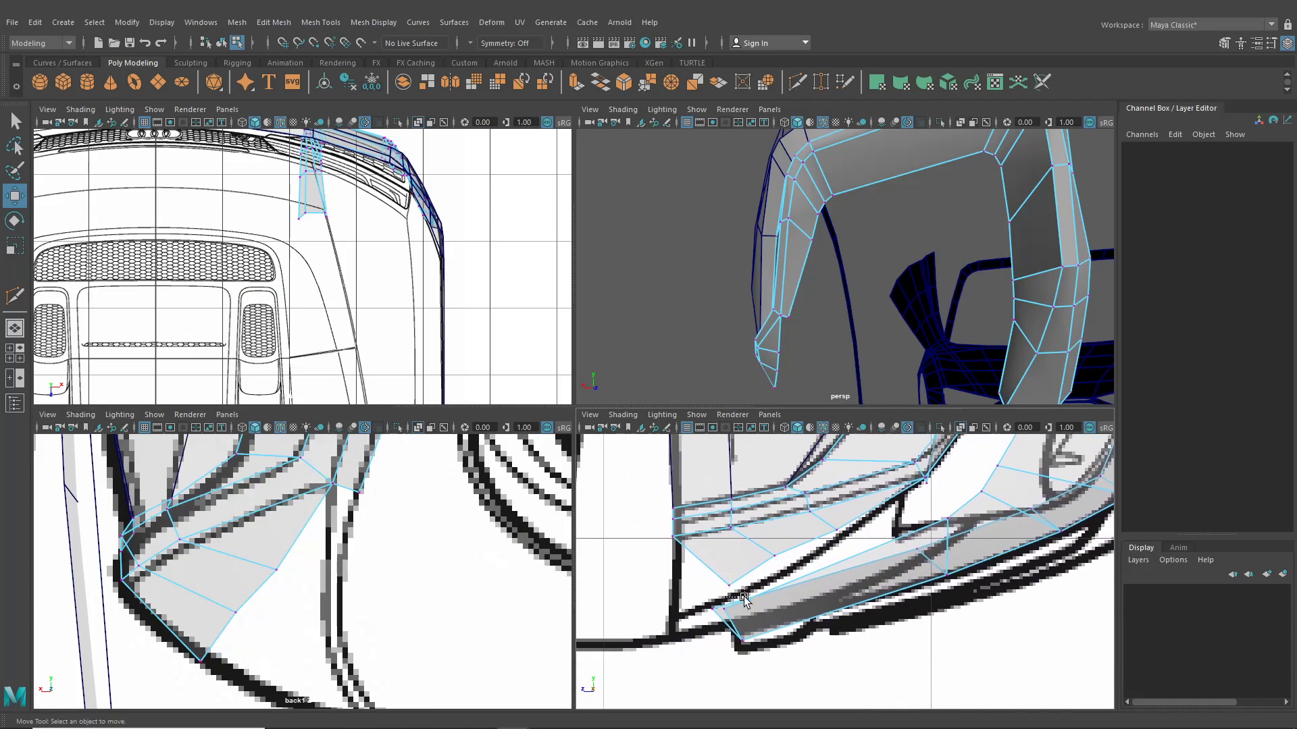
pyautogui.moveTo(743, 598); pyautogui.dragTo(676, 598)
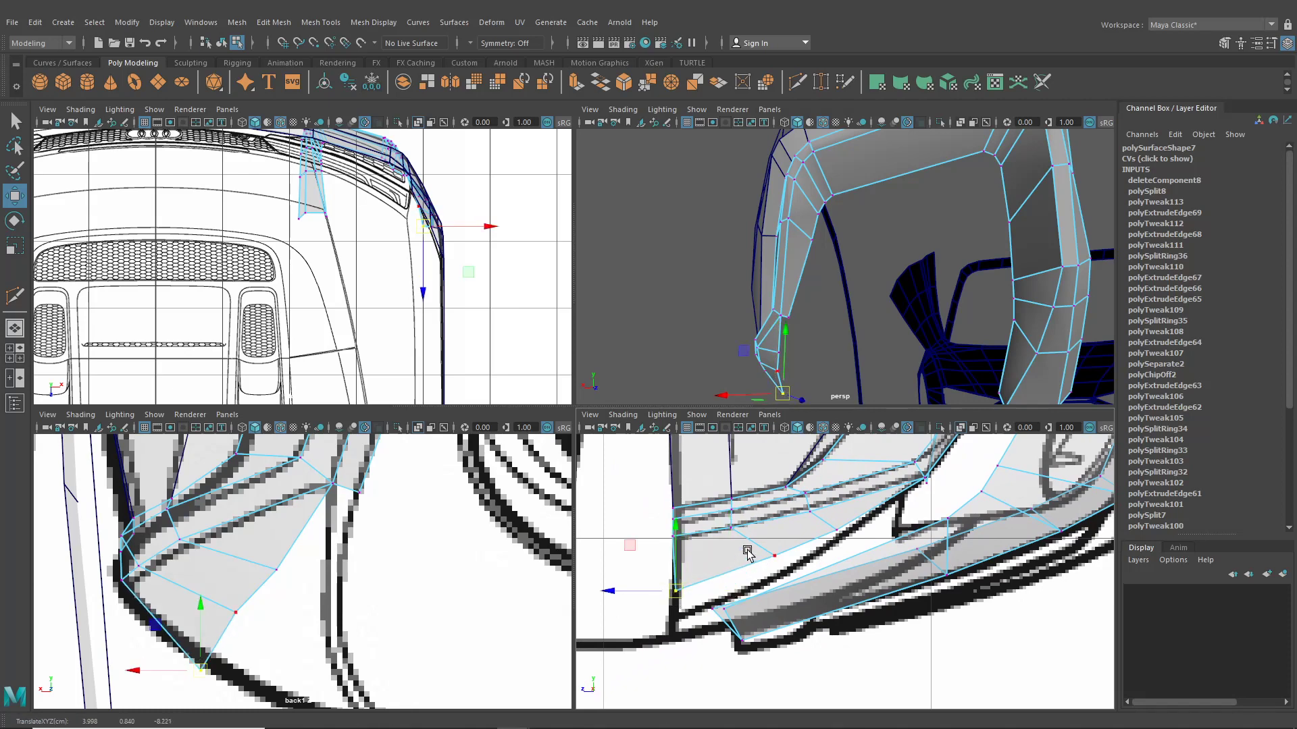
pyautogui.click(774, 556)
pyautogui.moveTo(774, 556); pyautogui.dragTo(742, 570)
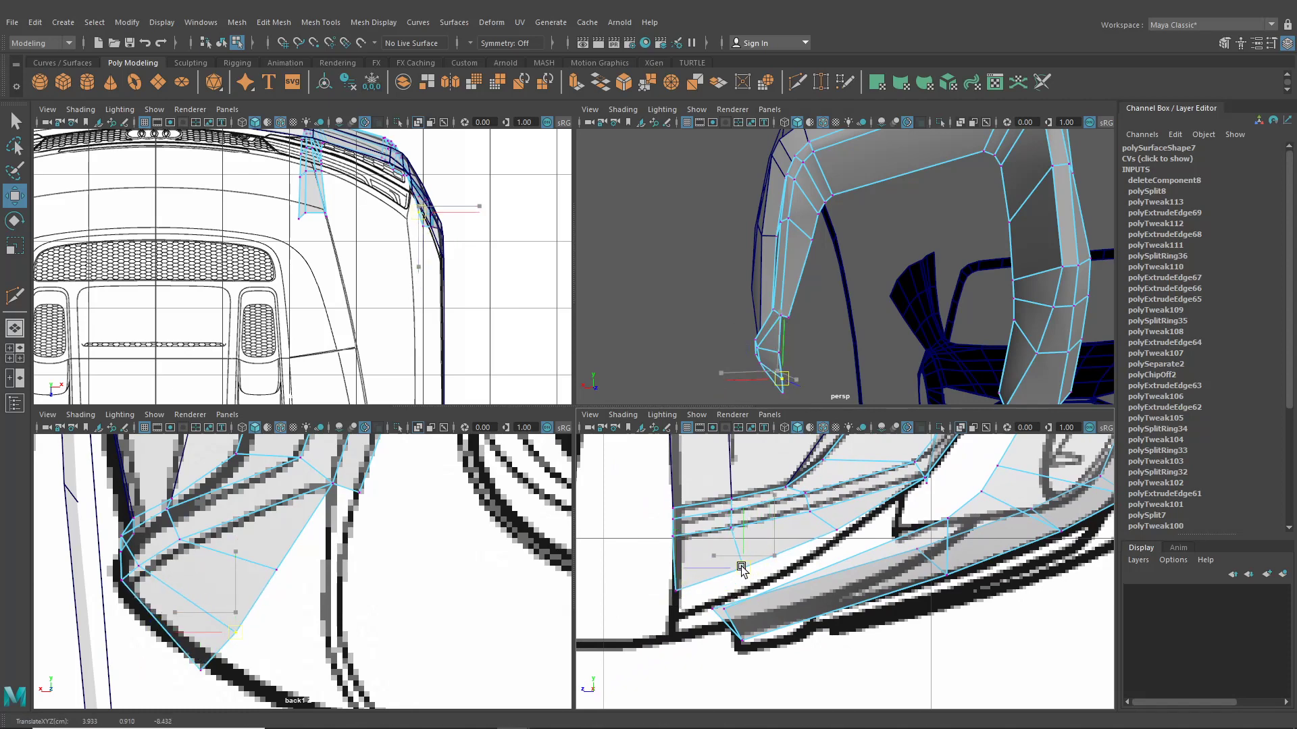
pyautogui.click(832, 526)
pyautogui.moveTo(832, 525); pyautogui.dragTo(825, 538, button='middle')
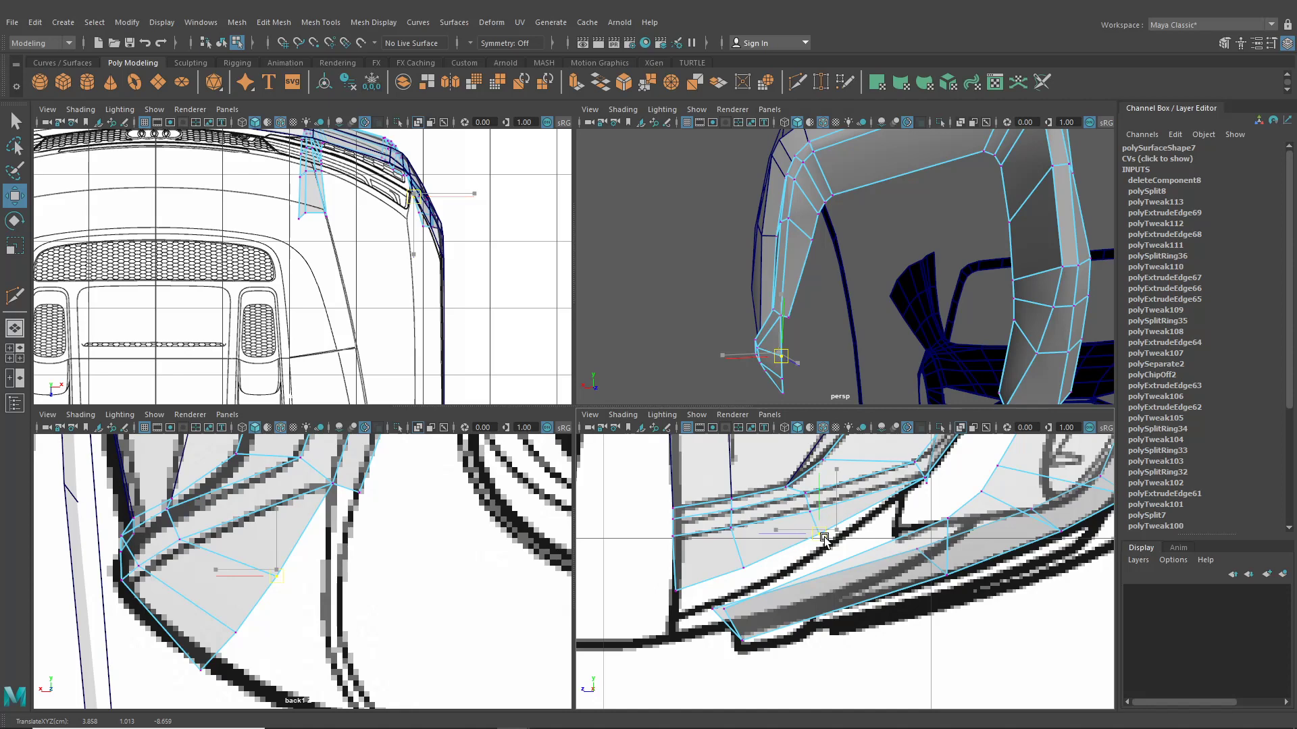
# Step: Extrude the short edge at the leg's lower end downward in three segments along the curved blueprint strip to the bumper's lower outline
pyautogui.keyDown('alt'); pyautogui.moveTo(437, 534); pyautogui.dragTo(412, 588, button='middle'); pyautogui.keyUp('alt')
pyautogui.moveTo(338, 343); pyautogui.dragTo(344, 287, button='right')
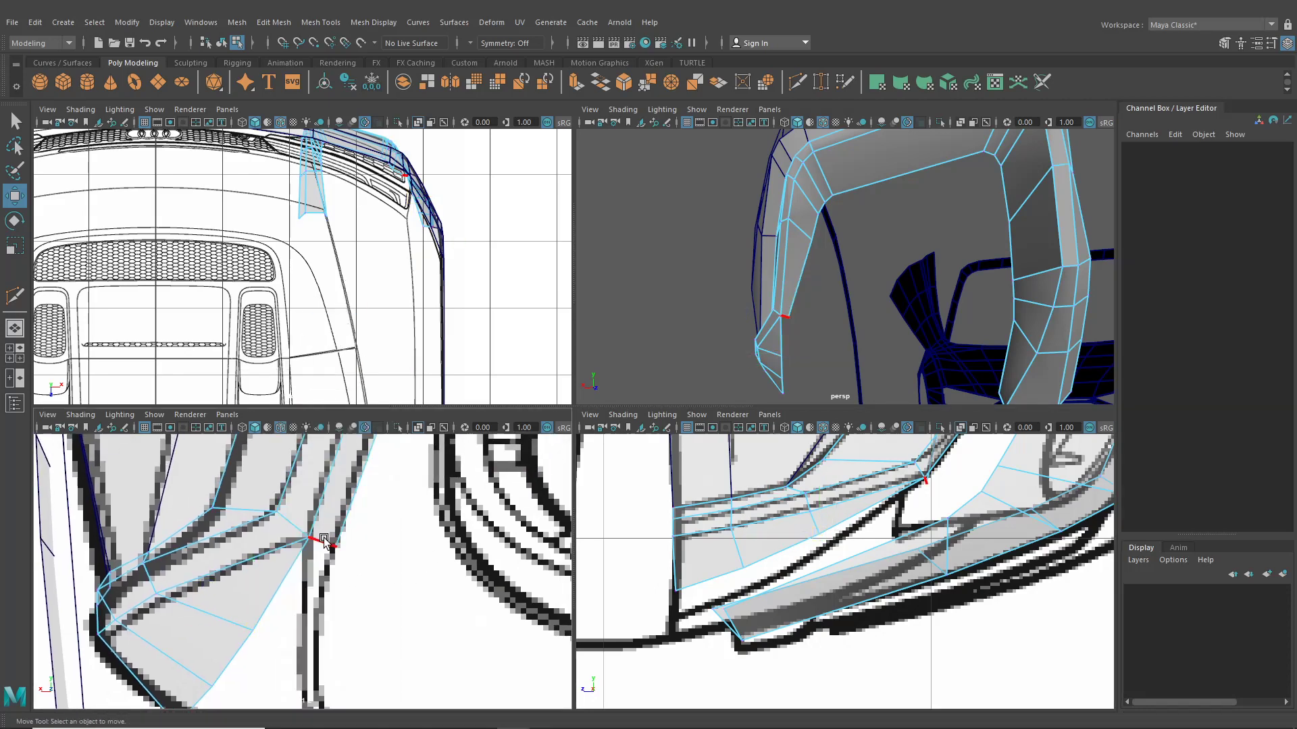
pyautogui.click(324, 539)
pyautogui.hotkey('ctrl', 'e')
pyautogui.moveTo(401, 515); pyautogui.dragTo(412, 487, button='middle')
pyautogui.moveTo(339, 488); pyautogui.dragTo(322, 580)
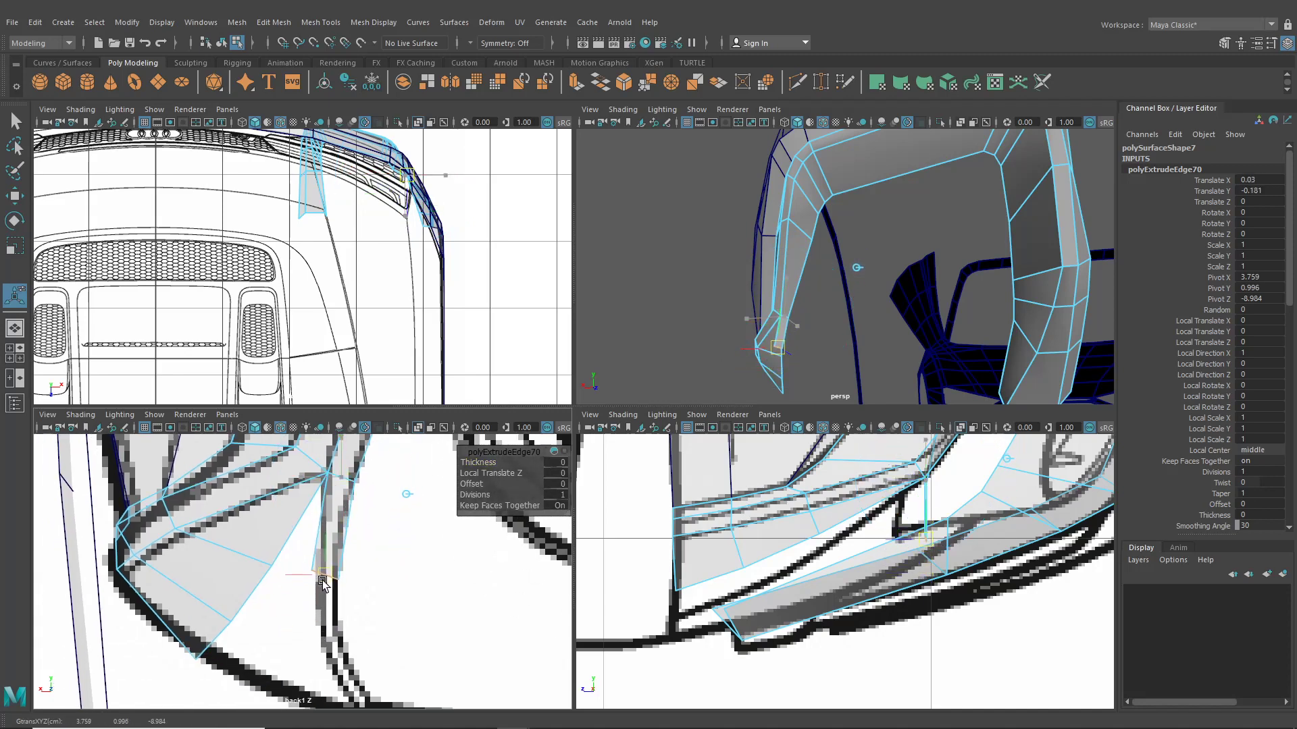
pyautogui.click(323, 580)
pyautogui.keyDown('alt'); pyautogui.moveTo(329, 591); pyautogui.dragTo(333, 549, button='middle'); pyautogui.keyUp('alt')
pyautogui.hotkey('ctrl', 'e')
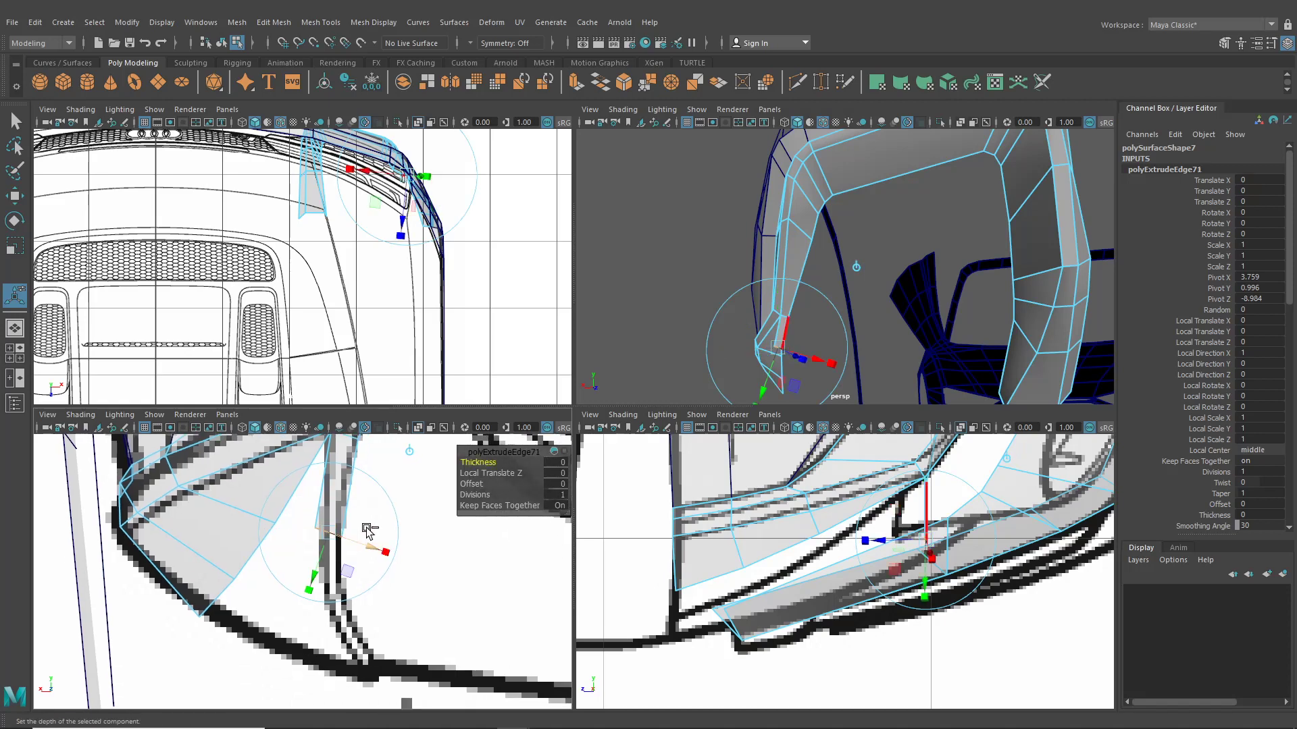
pyautogui.click(411, 451)
pyautogui.moveTo(330, 539); pyautogui.dragTo(375, 676)
pyautogui.hotkey('ctrl', 'e')
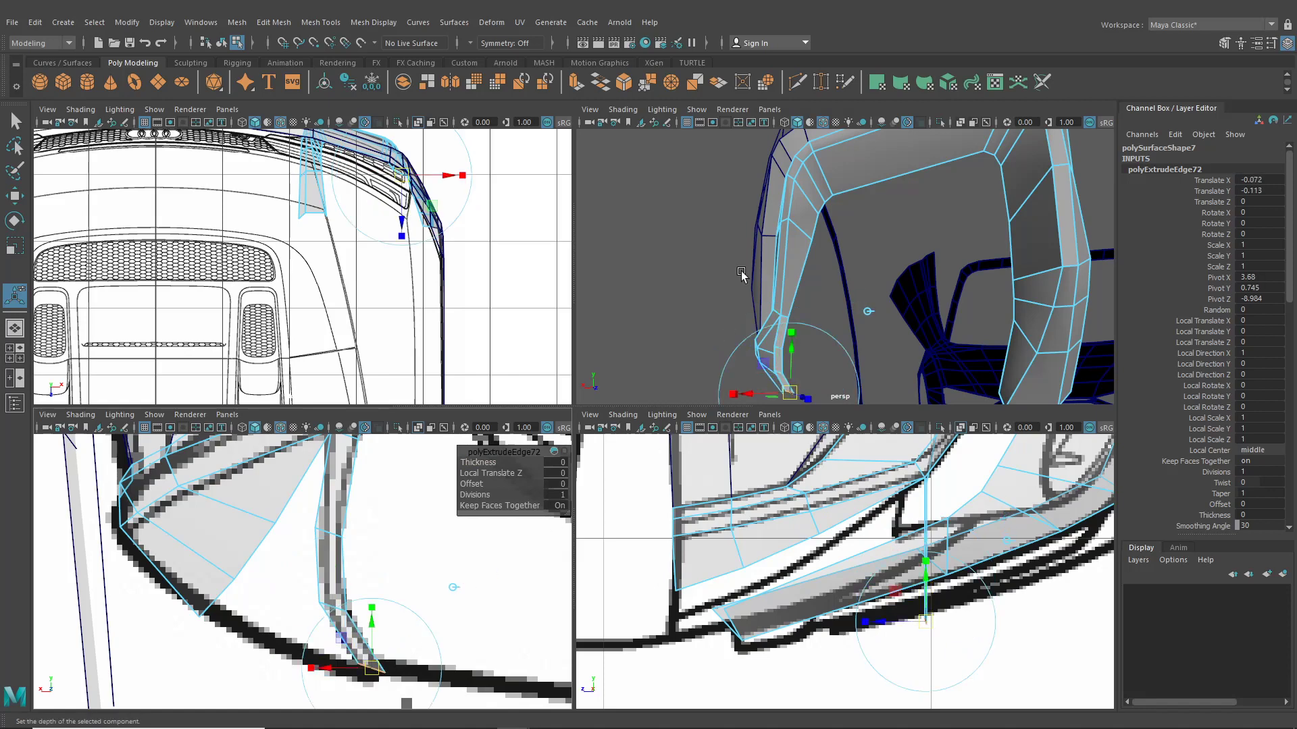
# Step: Align the extruded strip's vertices in the rear view with the curved blueprint strip, down to the bumper's lower outline
pyautogui.moveTo(318, 485); pyautogui.dragTo(258, 344, button='right')
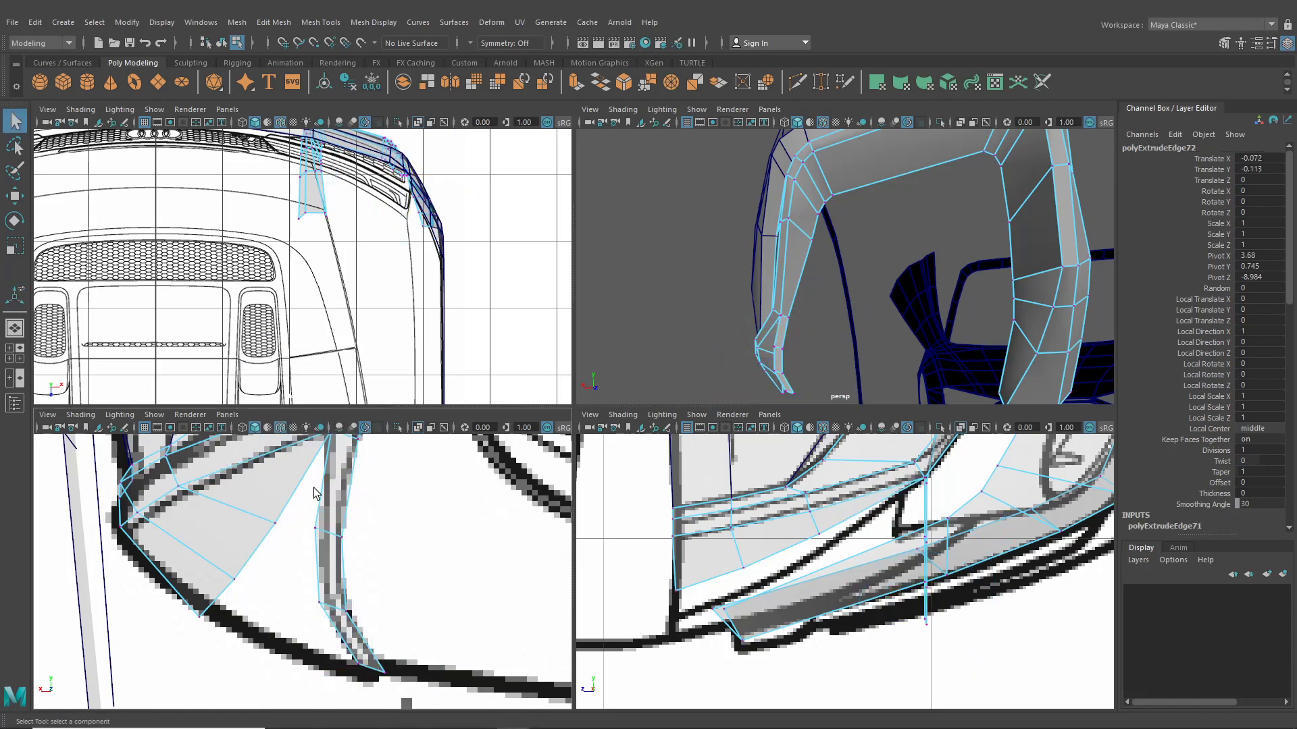
pyautogui.keyDown('alt'); pyautogui.moveTo(314, 493); pyautogui.dragTo(305, 535, button='middle'); pyautogui.keyUp('alt')
pyautogui.click(306, 568)
pyautogui.click(18, 196)
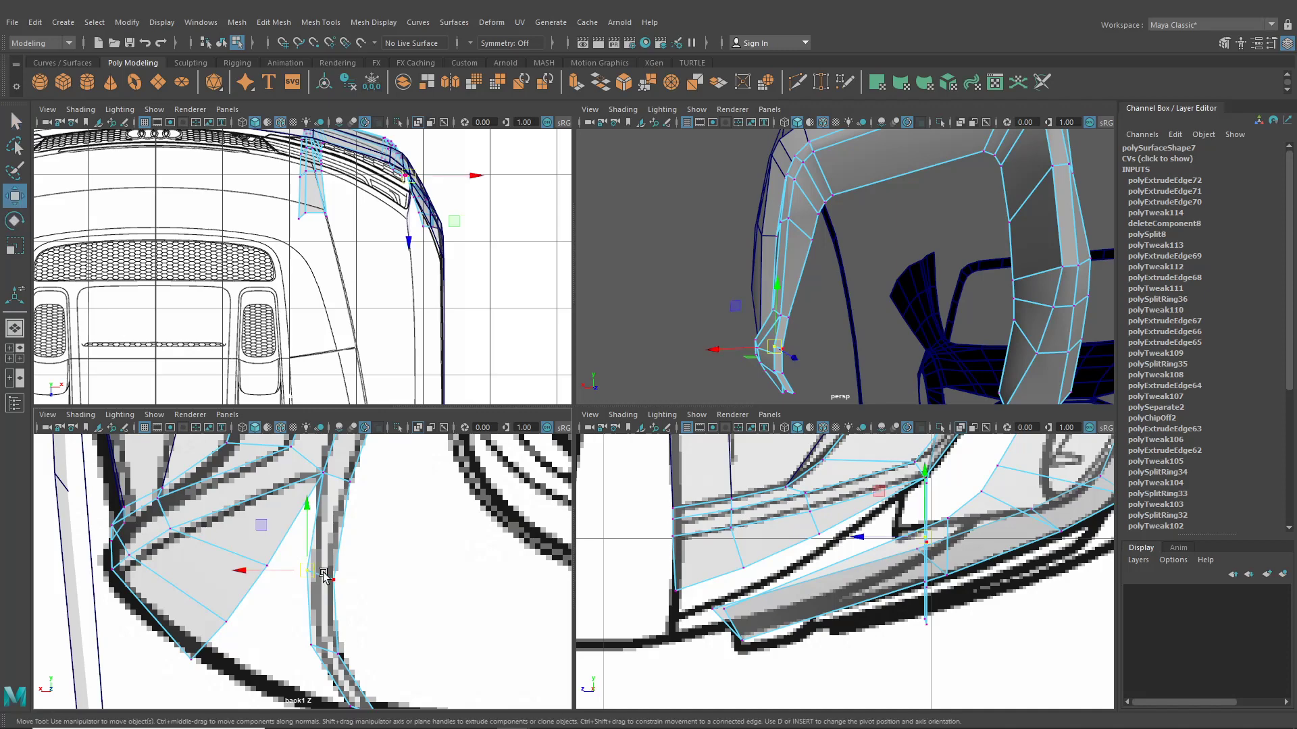
pyautogui.moveTo(308, 571); pyautogui.dragTo(336, 580)
pyautogui.click(333, 579)
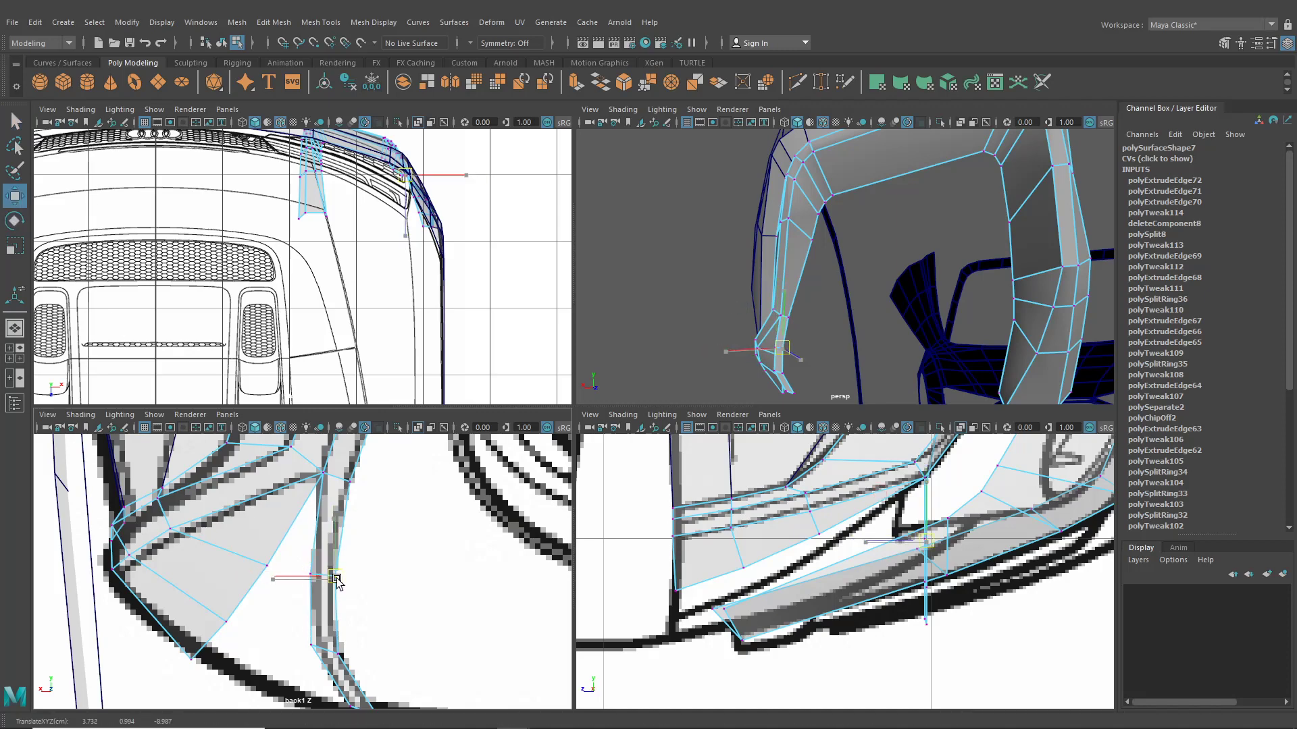
pyautogui.keyDown('alt'); pyautogui.moveTo(324, 634); pyautogui.dragTo(327, 533, button='middle'); pyautogui.keyUp('alt')
pyautogui.click(320, 556)
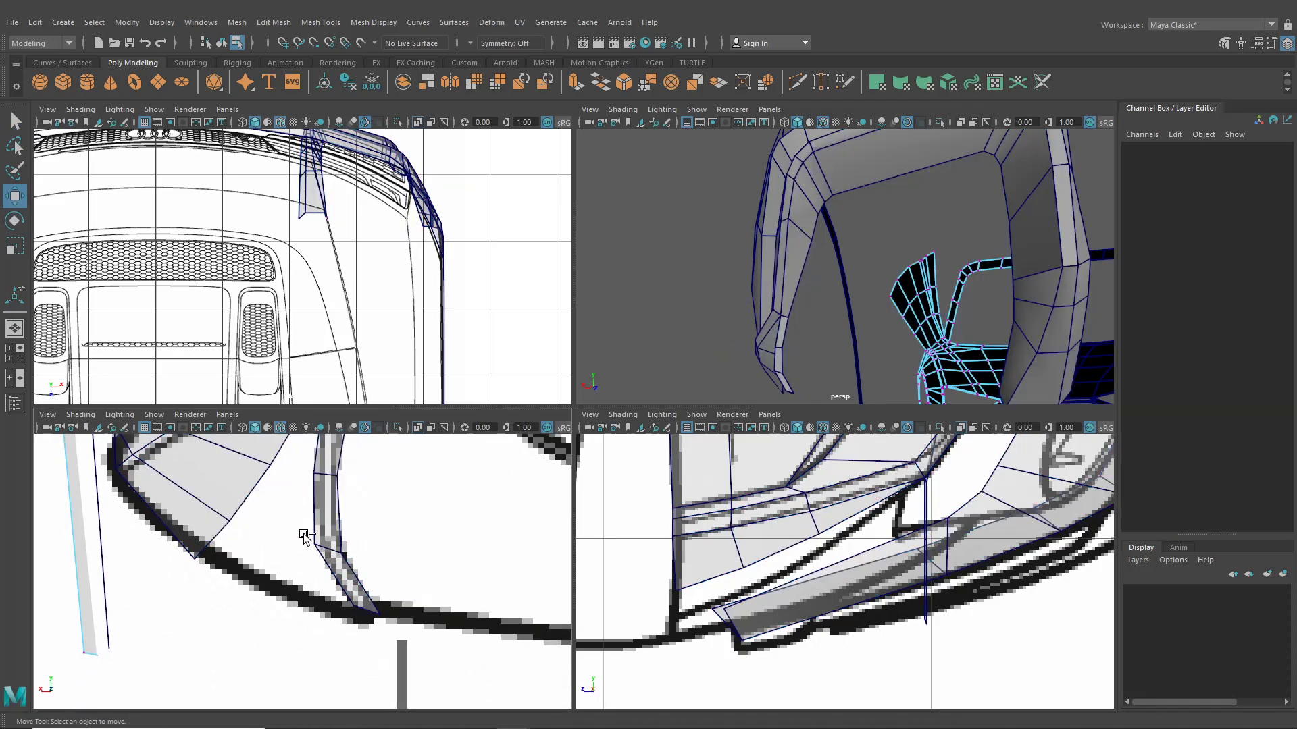
pyautogui.moveTo(304, 534); pyautogui.dragTo(363, 621)
pyautogui.click(315, 545)
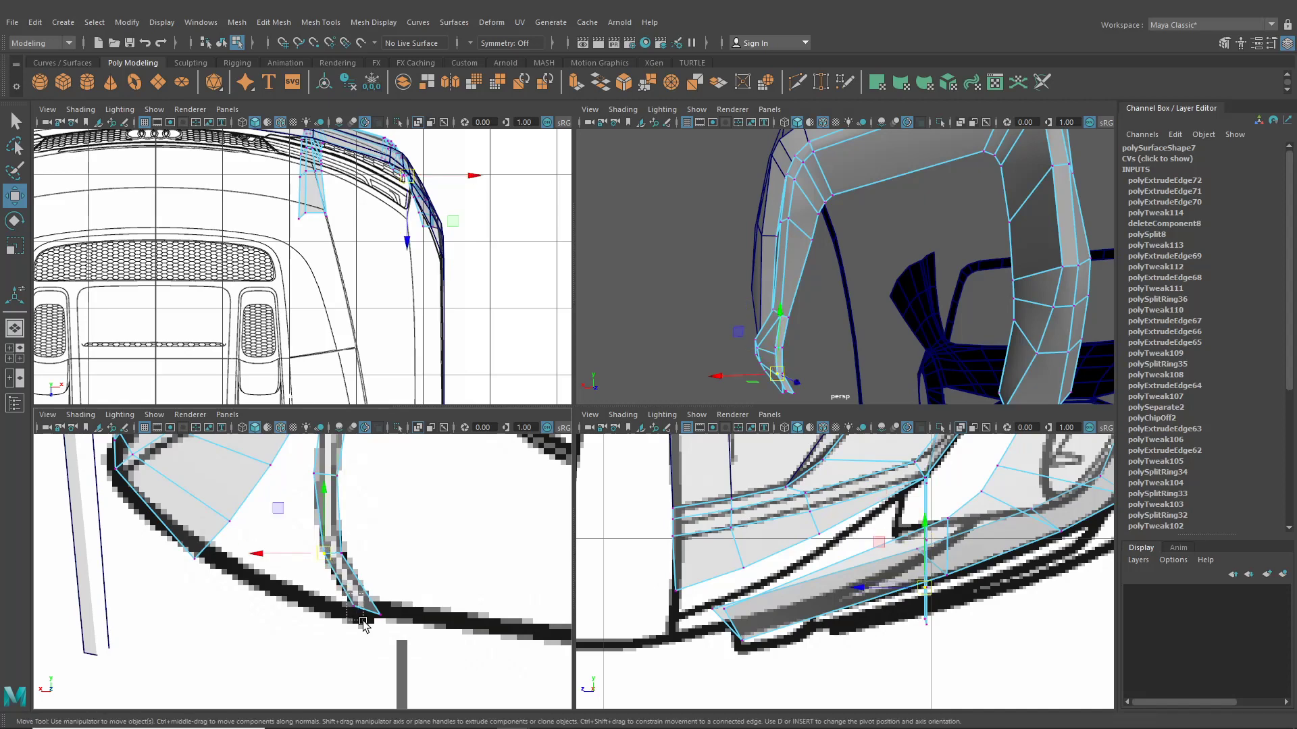
pyautogui.moveTo(363, 625); pyautogui.dragTo(375, 620, button='middle')
# Step: Shift the strip's lower vertex rows forward in the side view along the foot's slope, placing the lowest row on the vertical blueprint line
pyautogui.keyDown('alt'); pyautogui.moveTo(773, 290); pyautogui.dragTo(834, 358); pyautogui.keyUp('alt')
pyautogui.keyDown('alt'); pyautogui.moveTo(782, 573); pyautogui.dragTo(725, 575, button='middle'); pyautogui.keyUp('alt')
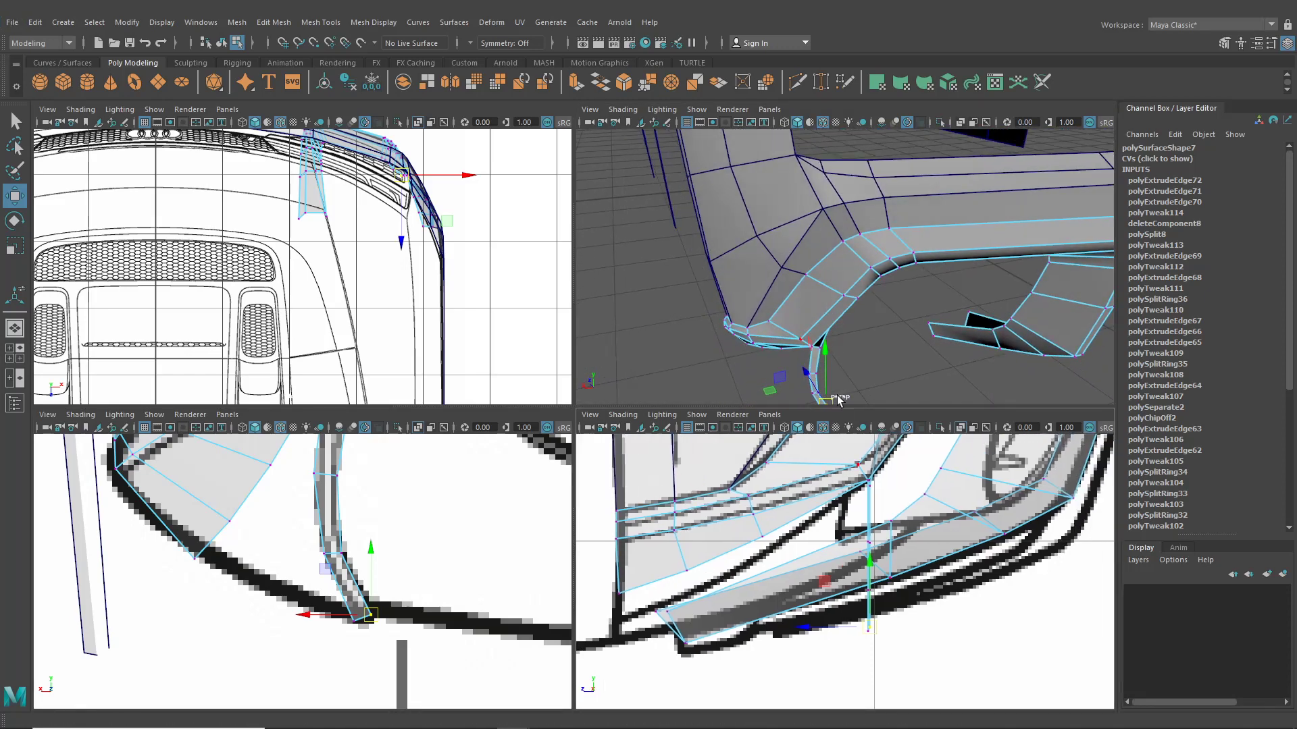
pyautogui.moveTo(856, 377)
pyautogui.keyDown('alt'); pyautogui.mouseDown()
pyautogui.moveTo(886, 372)
pyautogui.moveTo(805, 373)
pyautogui.moveTo(846, 375)
pyautogui.mouseUp(); pyautogui.keyUp('alt')
pyautogui.moveTo(820, 545); pyautogui.dragTo(741, 540)
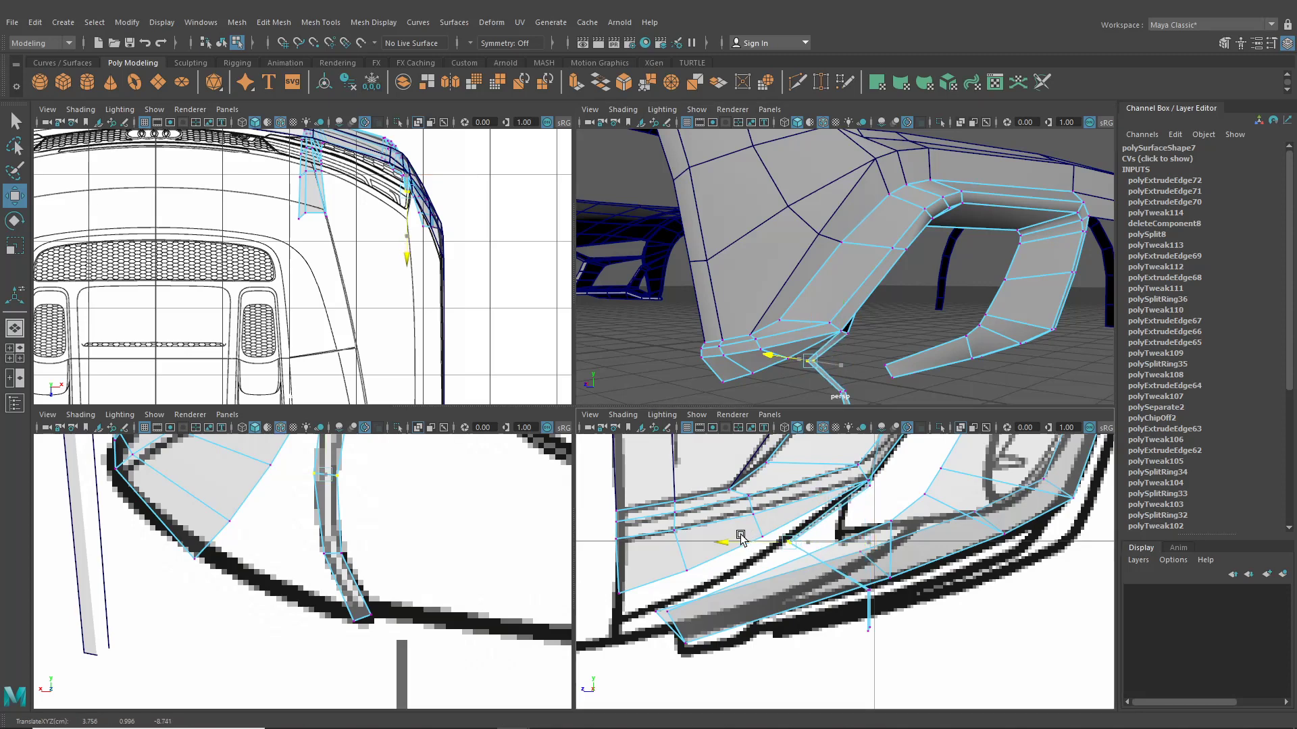
pyautogui.keyDown('alt'); pyautogui.moveTo(829, 382); pyautogui.dragTo(835, 336, button='middle'); pyautogui.keyUp('alt')
pyautogui.moveTo(858, 351); pyautogui.dragTo(859, 351)
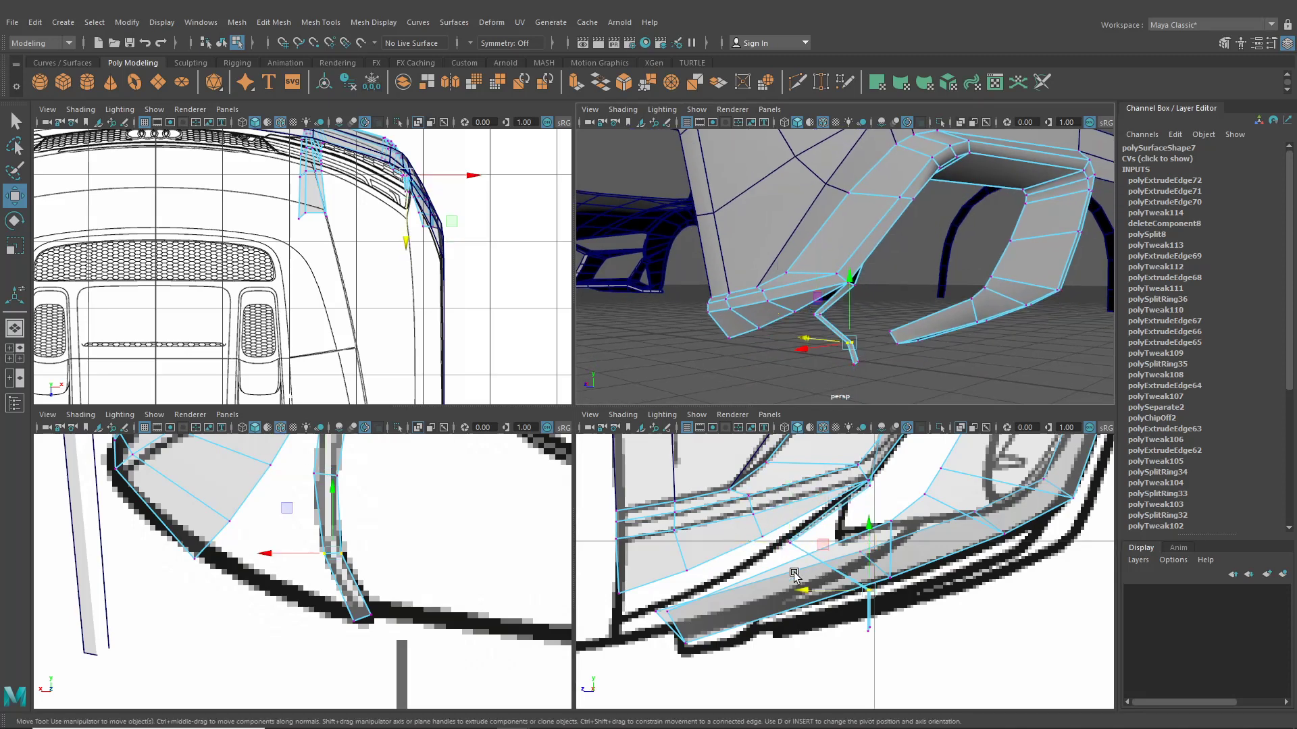
pyautogui.moveTo(811, 594); pyautogui.dragTo(650, 601)
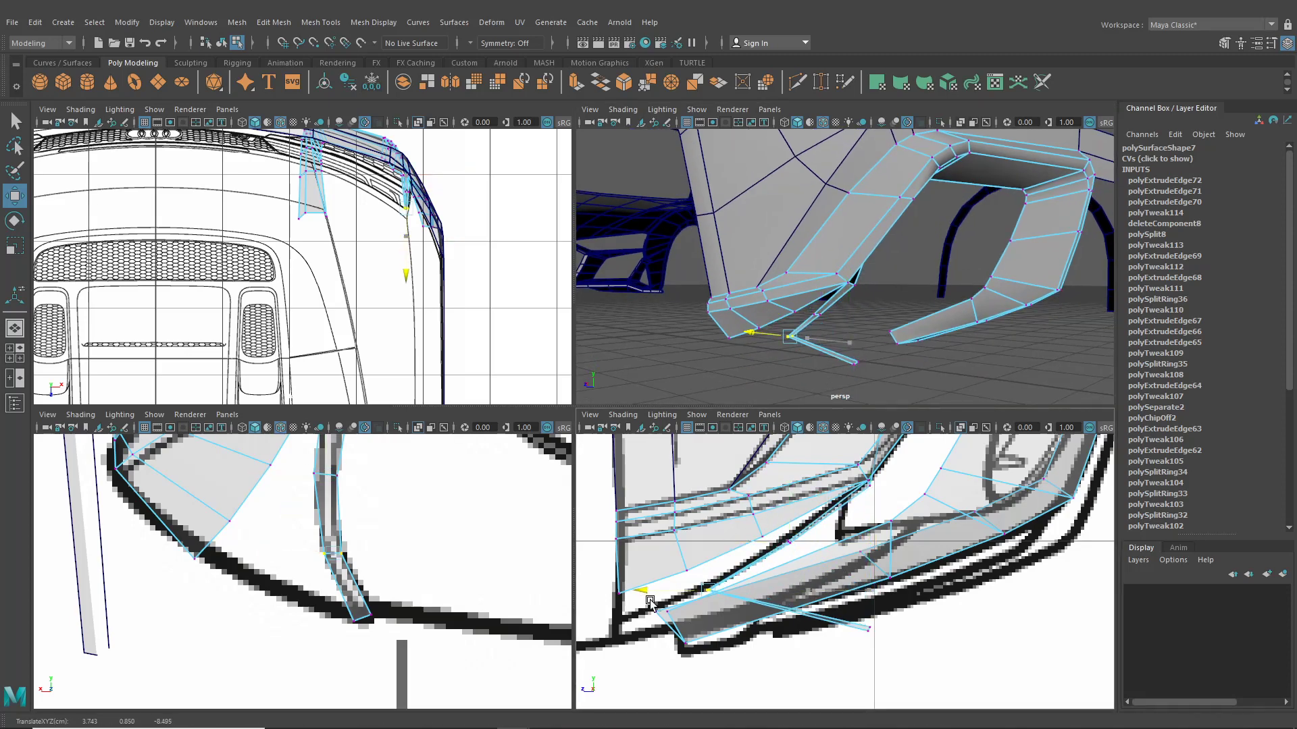
pyautogui.moveTo(841, 371); pyautogui.dragTo(868, 354)
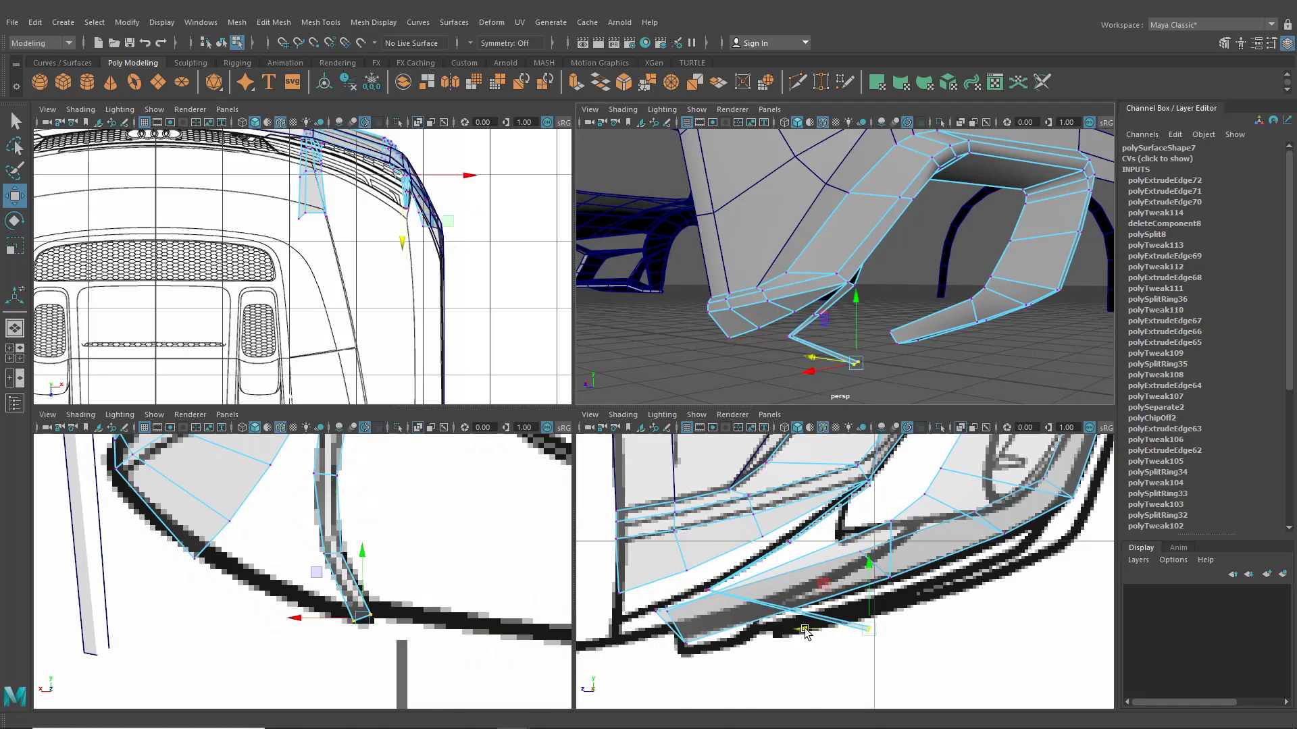
pyautogui.moveTo(805, 633); pyautogui.dragTo(606, 628)
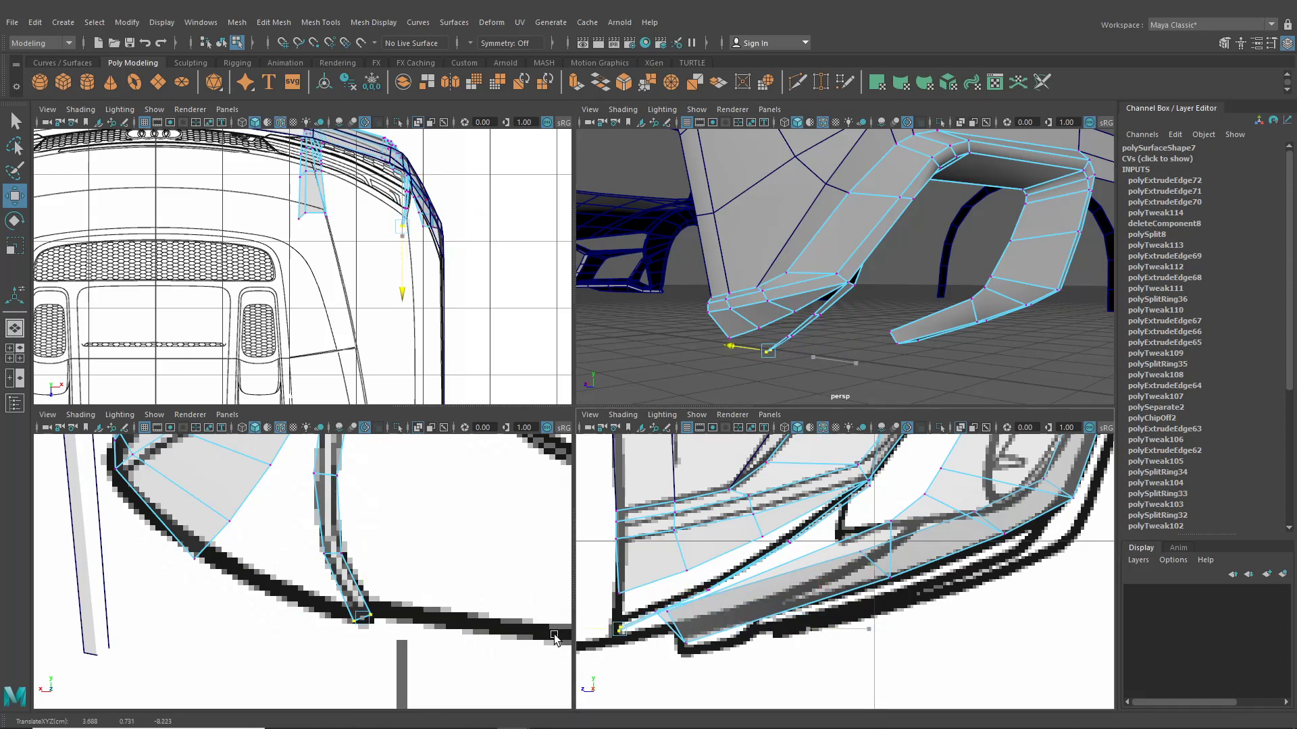
pyautogui.moveTo(617, 591); pyautogui.dragTo(618, 584)
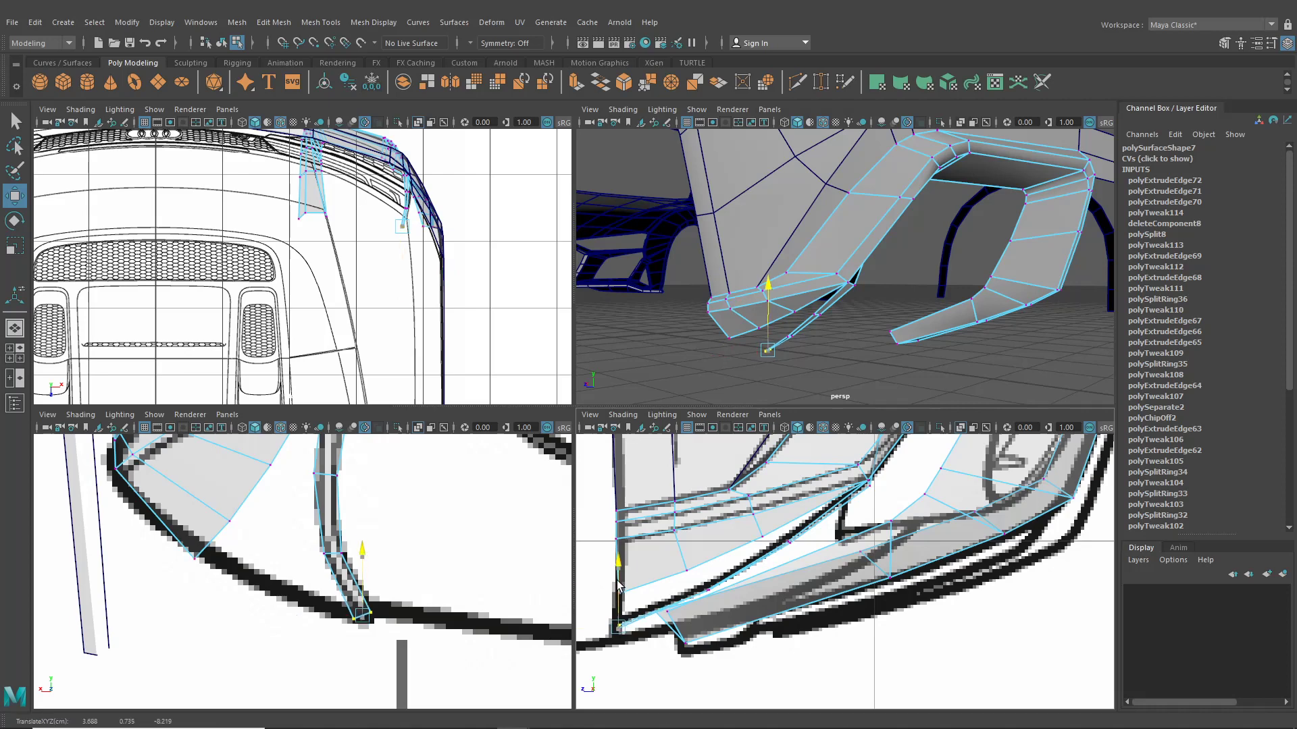
pyautogui.scroll(-5, 618, 584)
pyautogui.scroll(6, 740, 567)
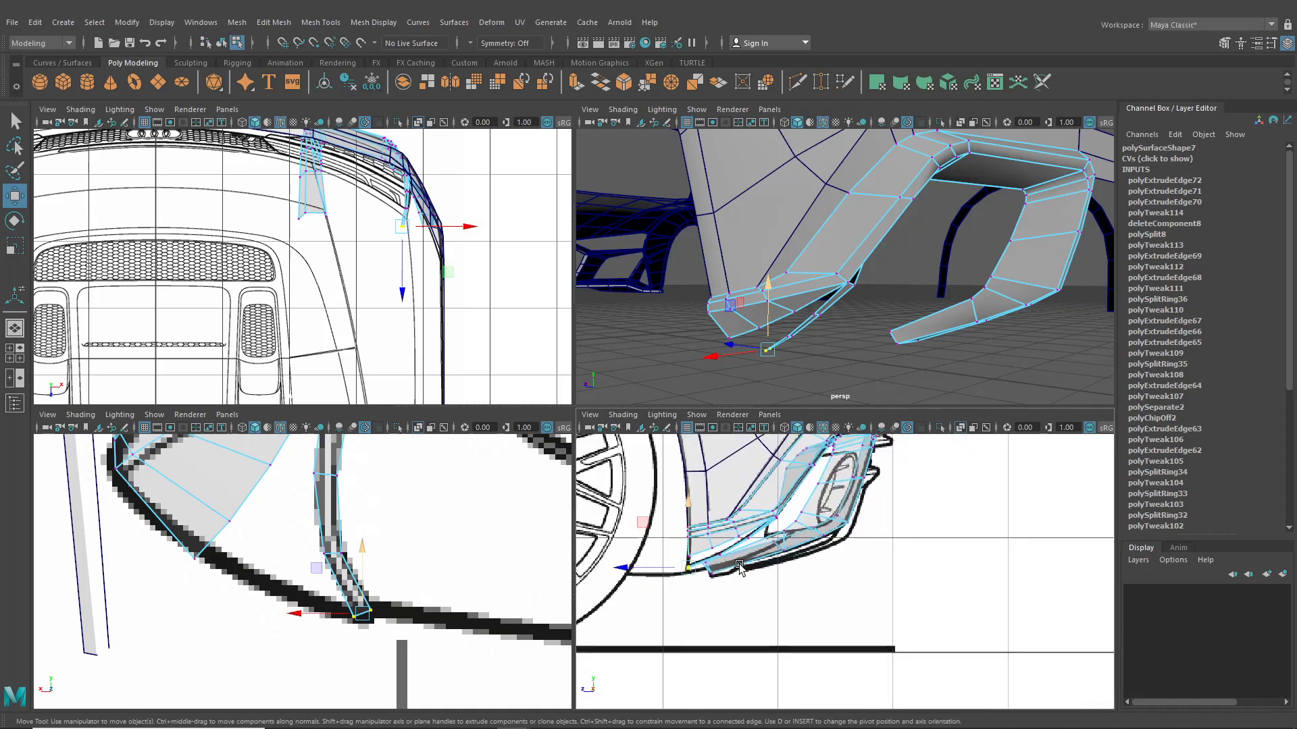
# Step: Offset the strip's inner-edge vertices in depth, adjusting the upper two individually so the strip continues the leg's inner face
pyautogui.press('space')
pyautogui.keyDown('alt'); pyautogui.moveTo(796, 364); pyautogui.dragTo(442, 320); pyautogui.keyUp('alt')
pyautogui.moveTo(464, 376)
pyautogui.keyDown('alt'); pyautogui.mouseDown()
pyautogui.moveTo(525, 379)
pyautogui.moveTo(483, 377)
pyautogui.mouseUp(); pyautogui.keyUp('alt')
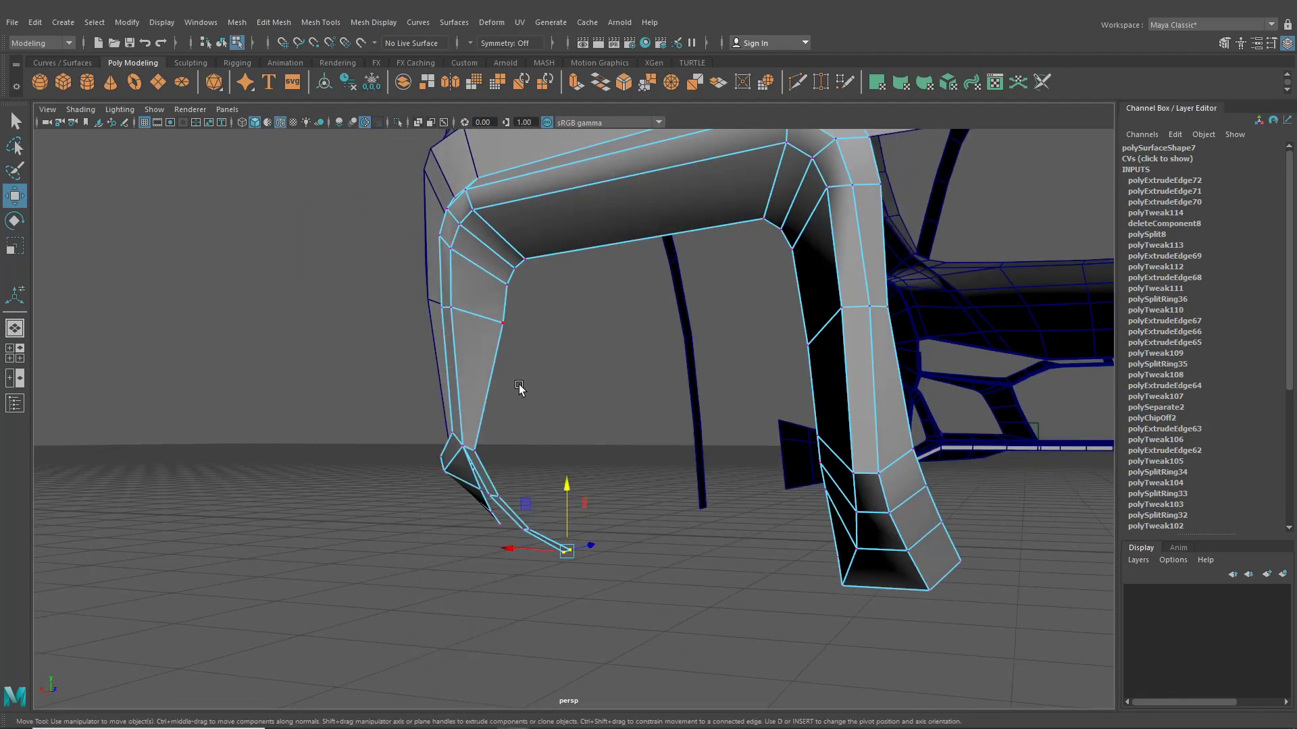
pyautogui.keyDown('alt'); pyautogui.moveTo(506, 329); pyautogui.dragTo(538, 539); pyautogui.keyUp('alt')
pyautogui.click(526, 333)
pyautogui.click(458, 290)
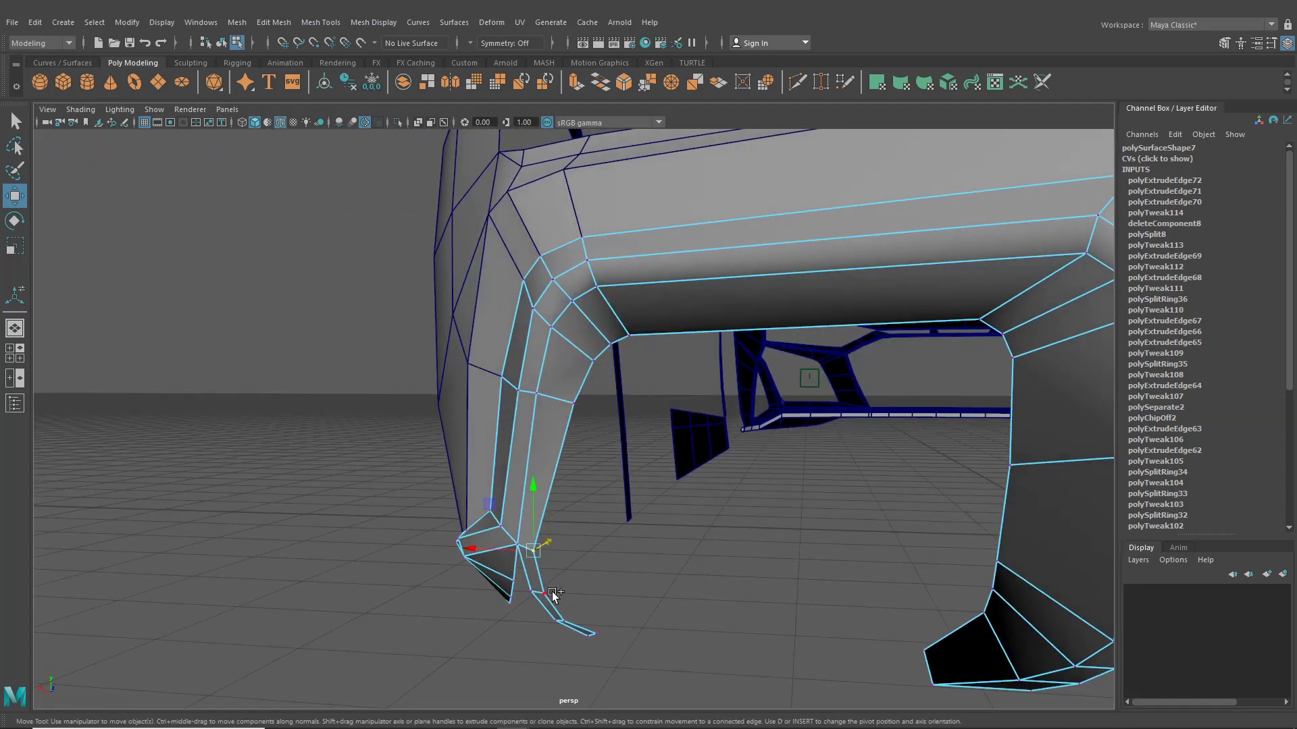
pyautogui.keyDown('alt'); pyautogui.moveTo(617, 607); pyautogui.dragTo(595, 542); pyautogui.keyUp('alt')
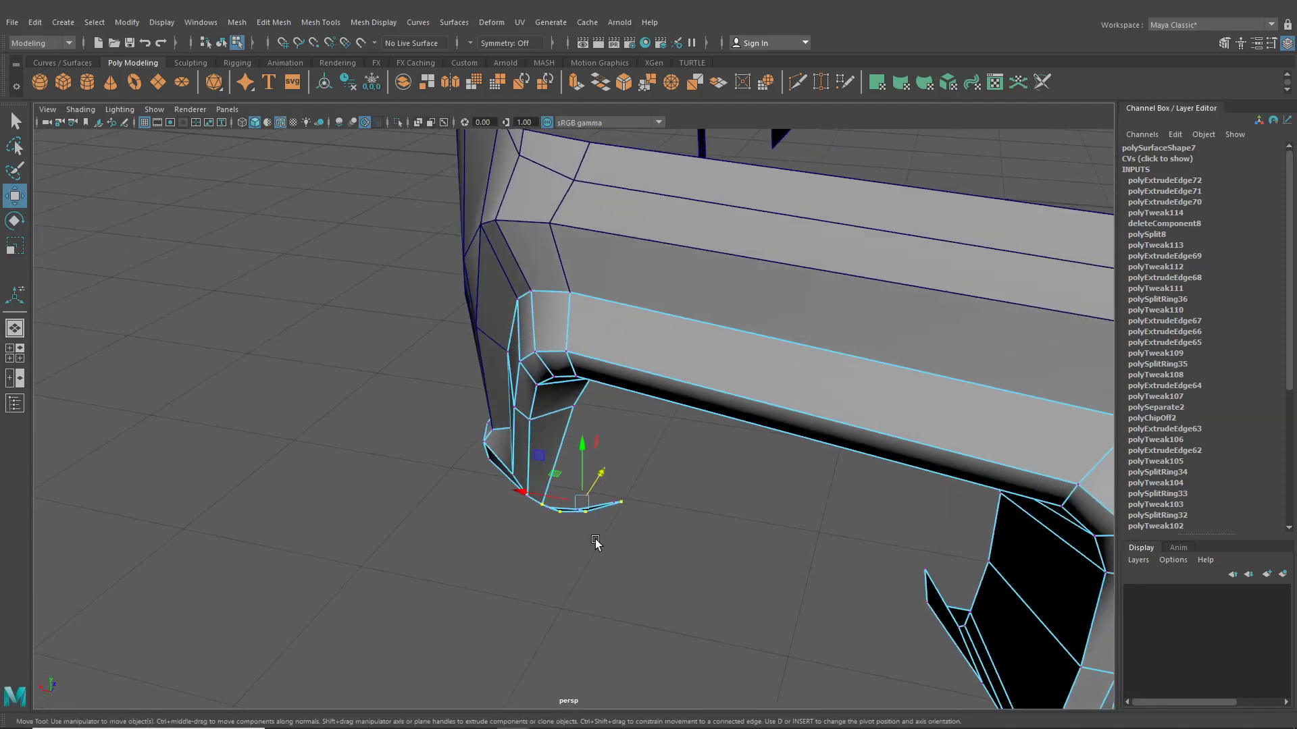
pyautogui.keyDown('alt'); pyautogui.moveTo(599, 471); pyautogui.dragTo(756, 590); pyautogui.keyUp('alt')
pyautogui.click(479, 366)
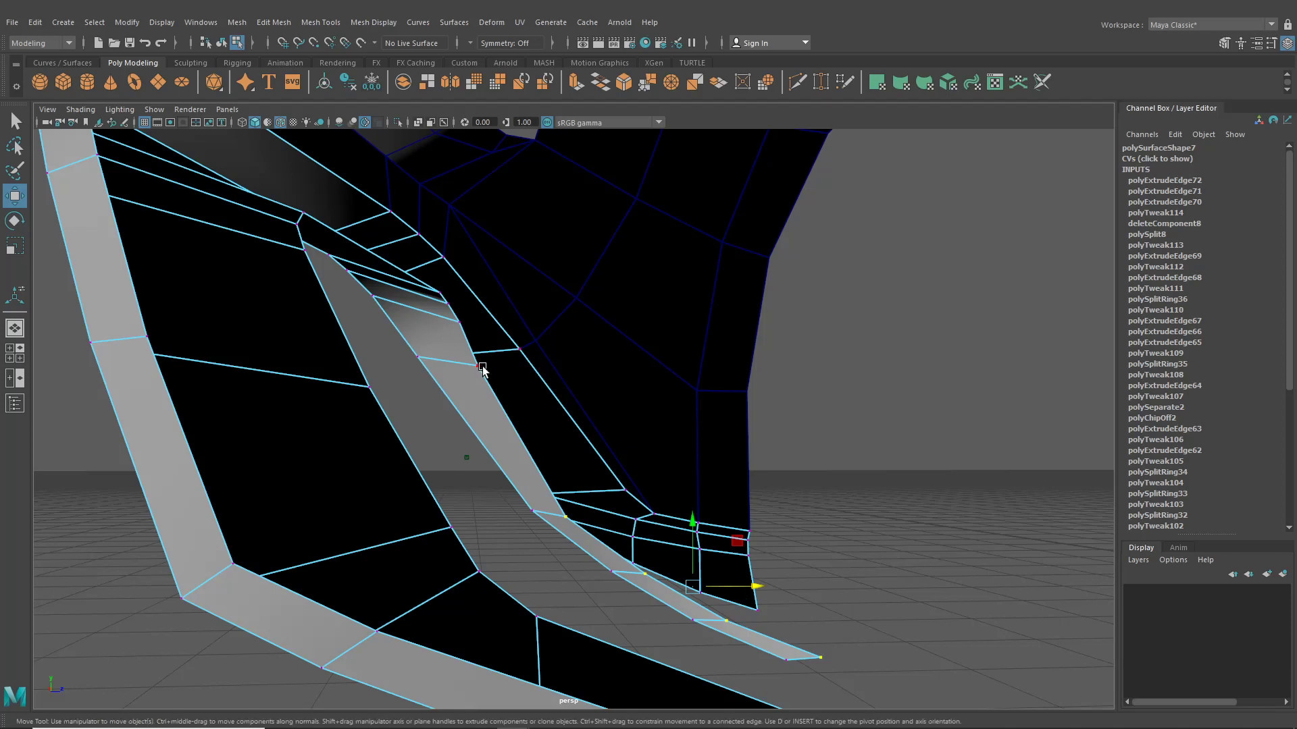
pyautogui.click(573, 515)
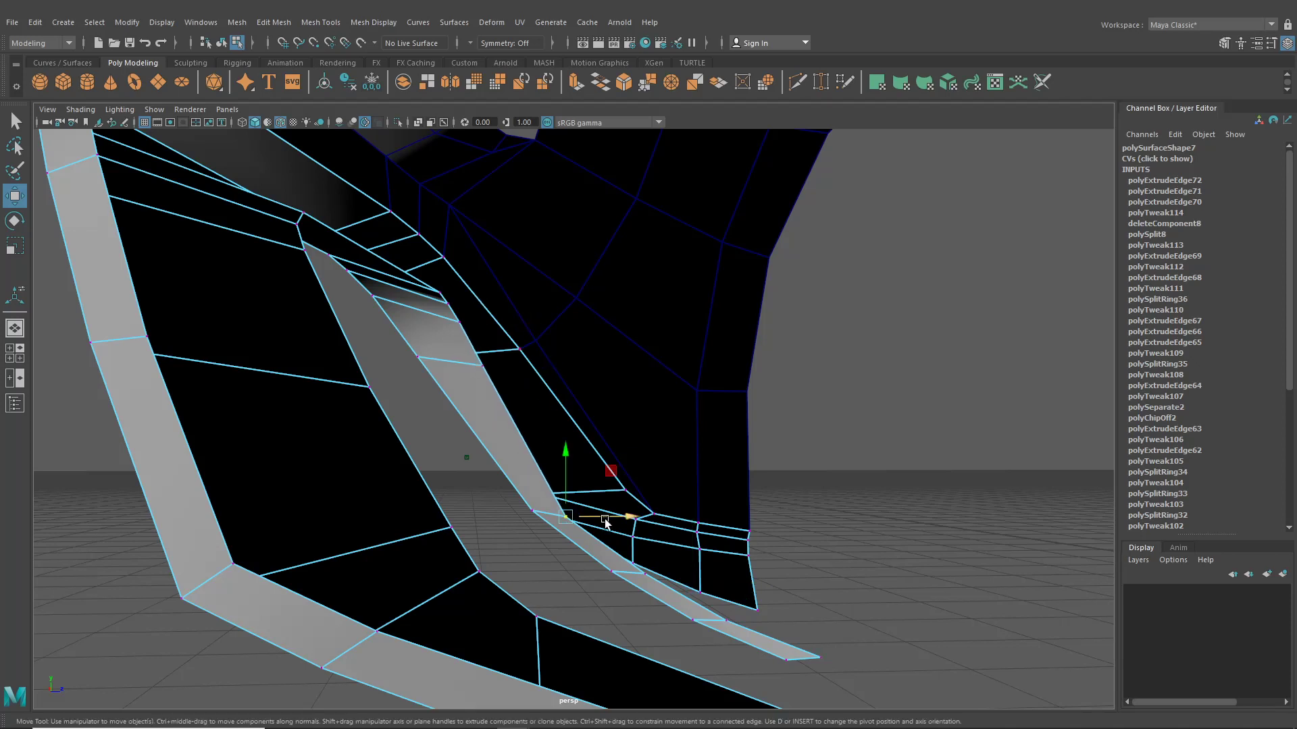
pyautogui.moveTo(576, 516); pyautogui.dragTo(619, 520)
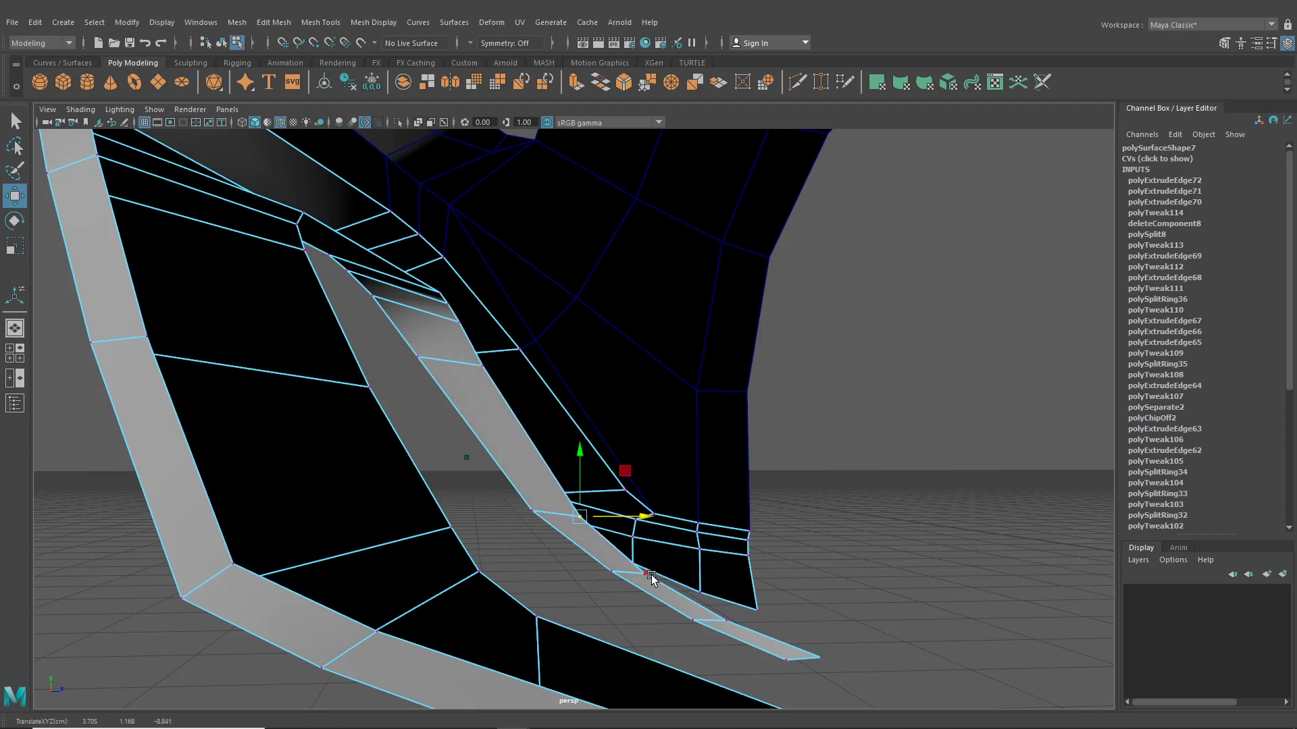
pyautogui.click(699, 549)
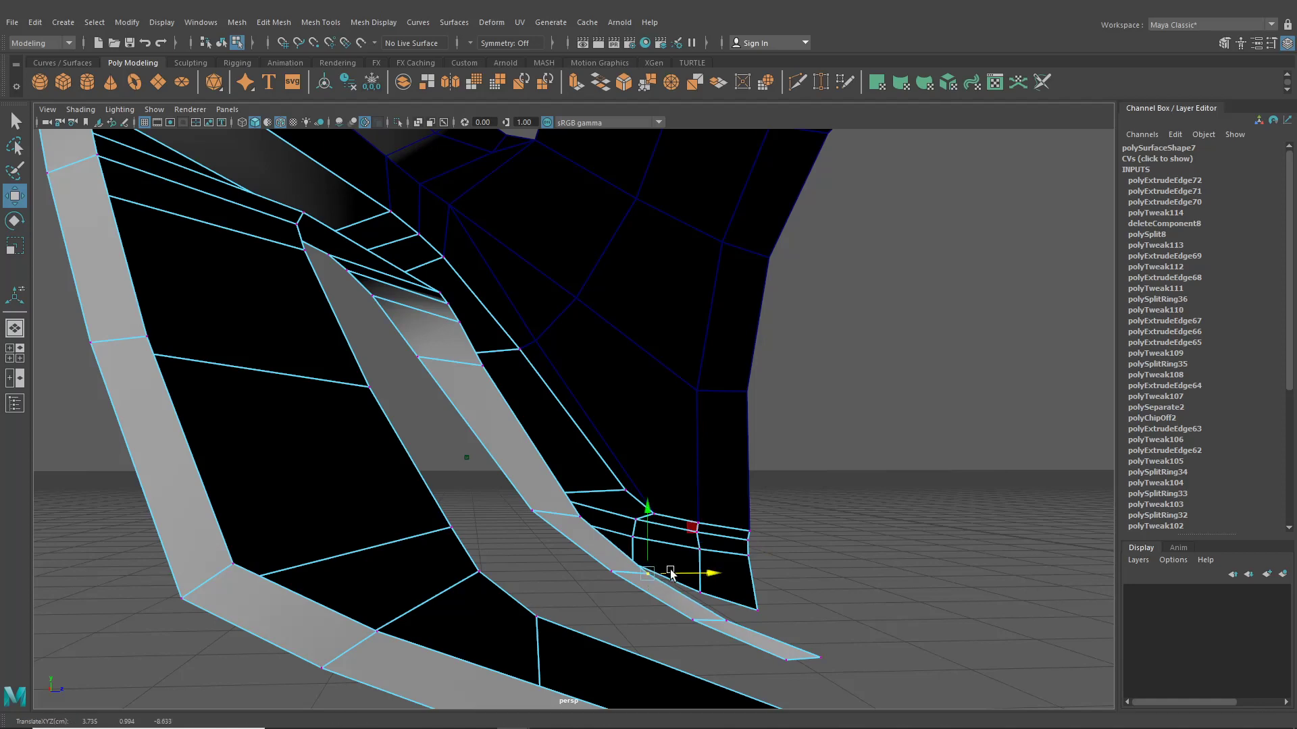
# Step: Bridge the lower two edge pairs between the outer foot and the strip, and fill the remaining triangular hole above them
pyautogui.keyDown('alt'); pyautogui.moveTo(675, 571); pyautogui.dragTo(759, 465); pyautogui.keyUp('alt')
pyautogui.keyDown('alt'); pyautogui.moveTo(615, 489); pyautogui.dragTo(690, 393); pyautogui.keyUp('alt')
pyautogui.moveTo(532, 343); pyautogui.dragTo(508, 308, button='right')
pyautogui.click(512, 485)
pyautogui.keyDown('alt'); pyautogui.moveTo(512, 485); pyautogui.dragTo(494, 545); pyautogui.keyUp('alt')
pyautogui.keyDown('shift'); pyautogui.click(592, 509); pyautogui.keyUp('shift')
pyautogui.click(263, 23)
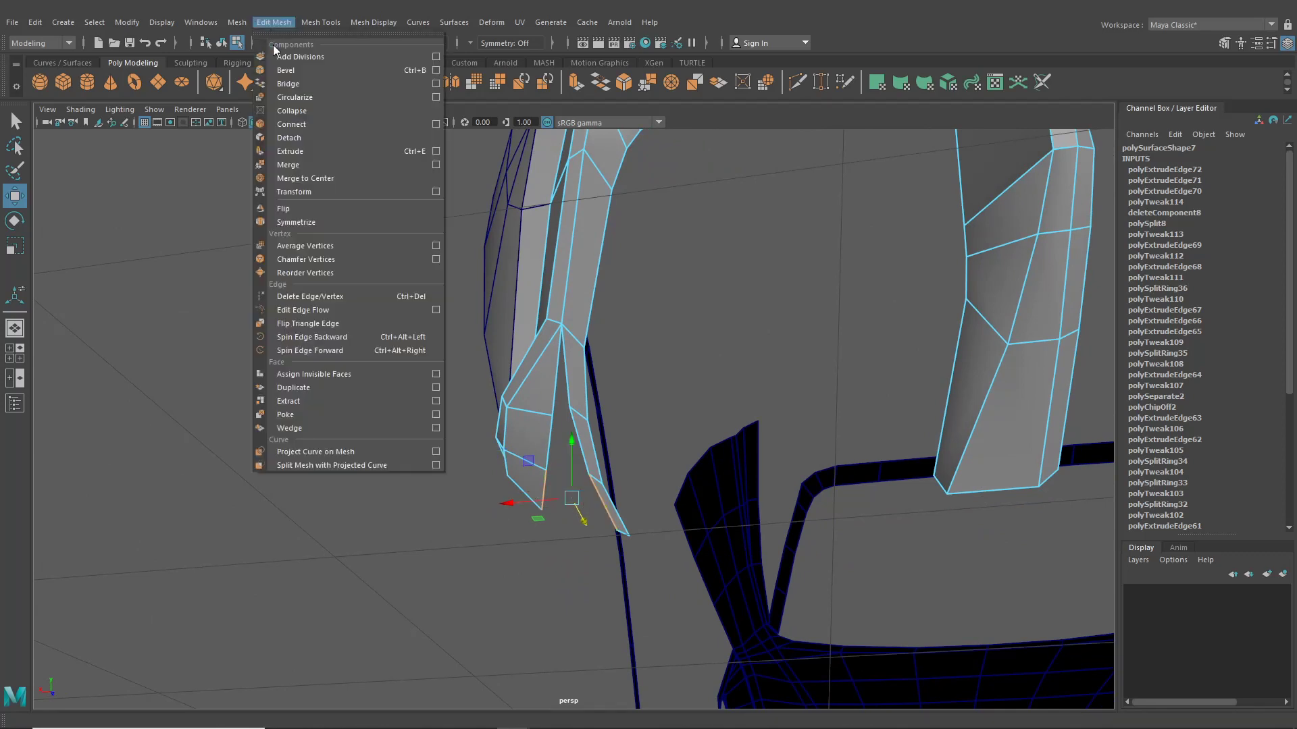
pyautogui.click(287, 83)
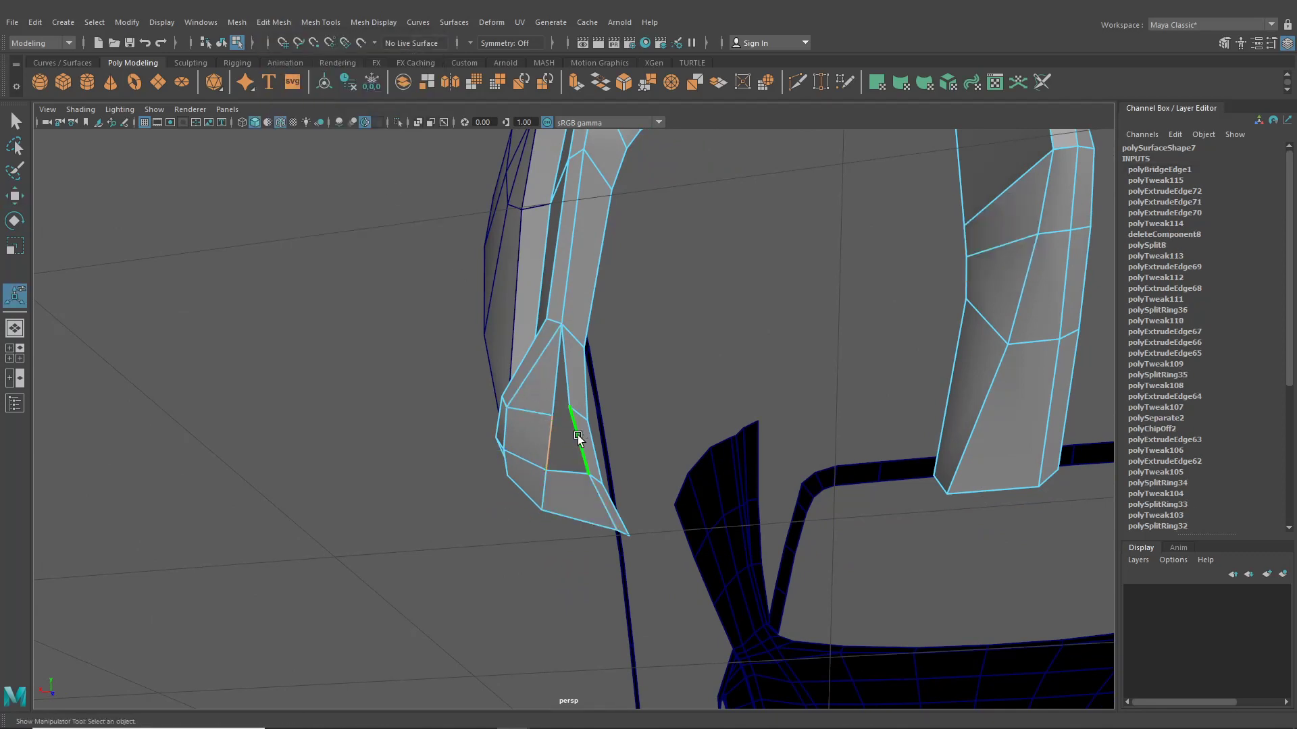
pyautogui.press('g')
pyautogui.press('q')
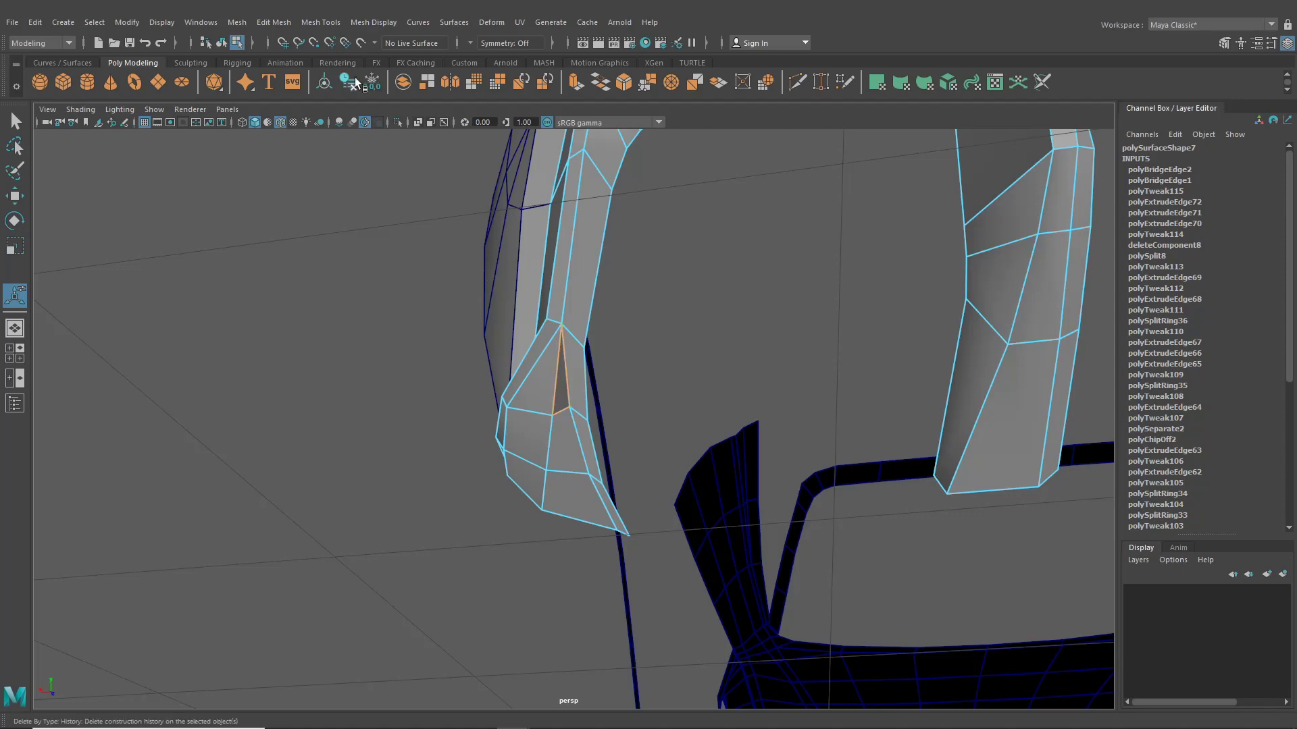
pyautogui.click(273, 22)
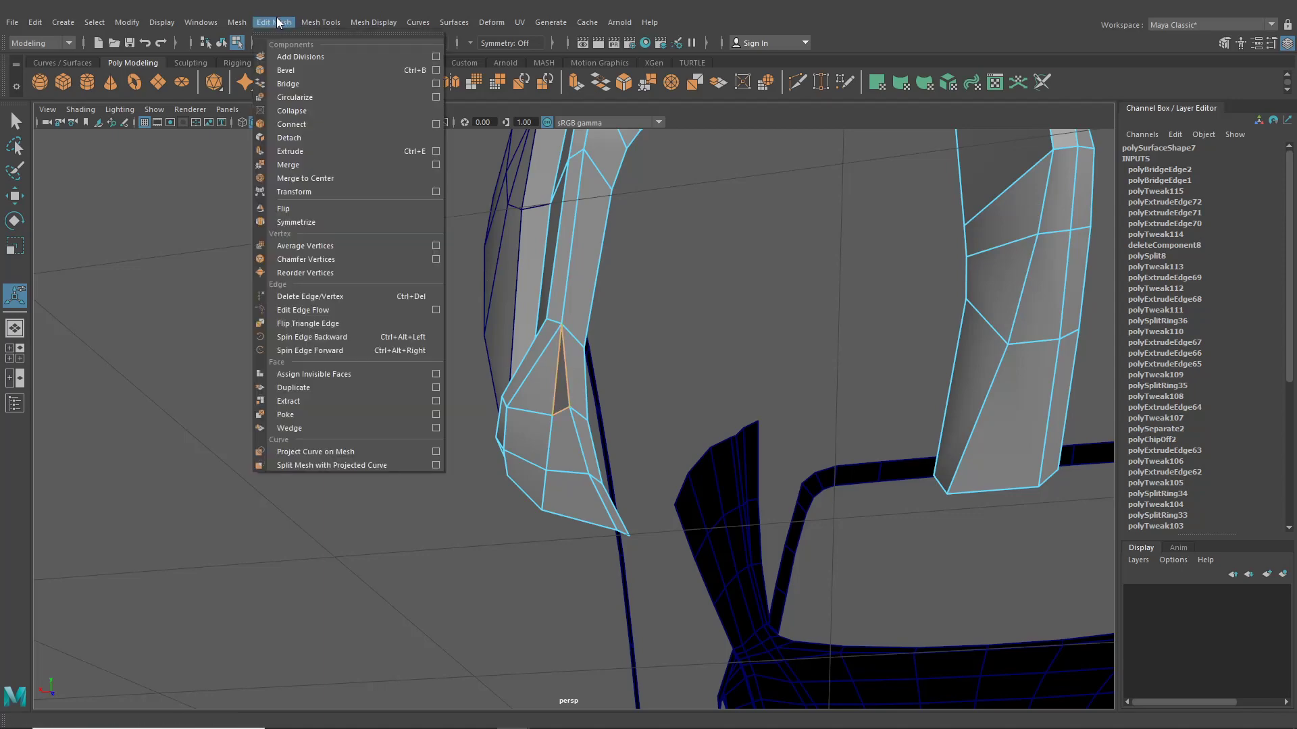
pyautogui.click(270, 119)
# Step: Set the transform constraint to Edge Slide and slide the outer foot's two middle vertices along their edges
pyautogui.keyDown('alt'); pyautogui.moveTo(489, 330); pyautogui.dragTo(600, 391); pyautogui.keyUp('alt')
pyautogui.moveTo(594, 351); pyautogui.dragTo(521, 339, button='right')
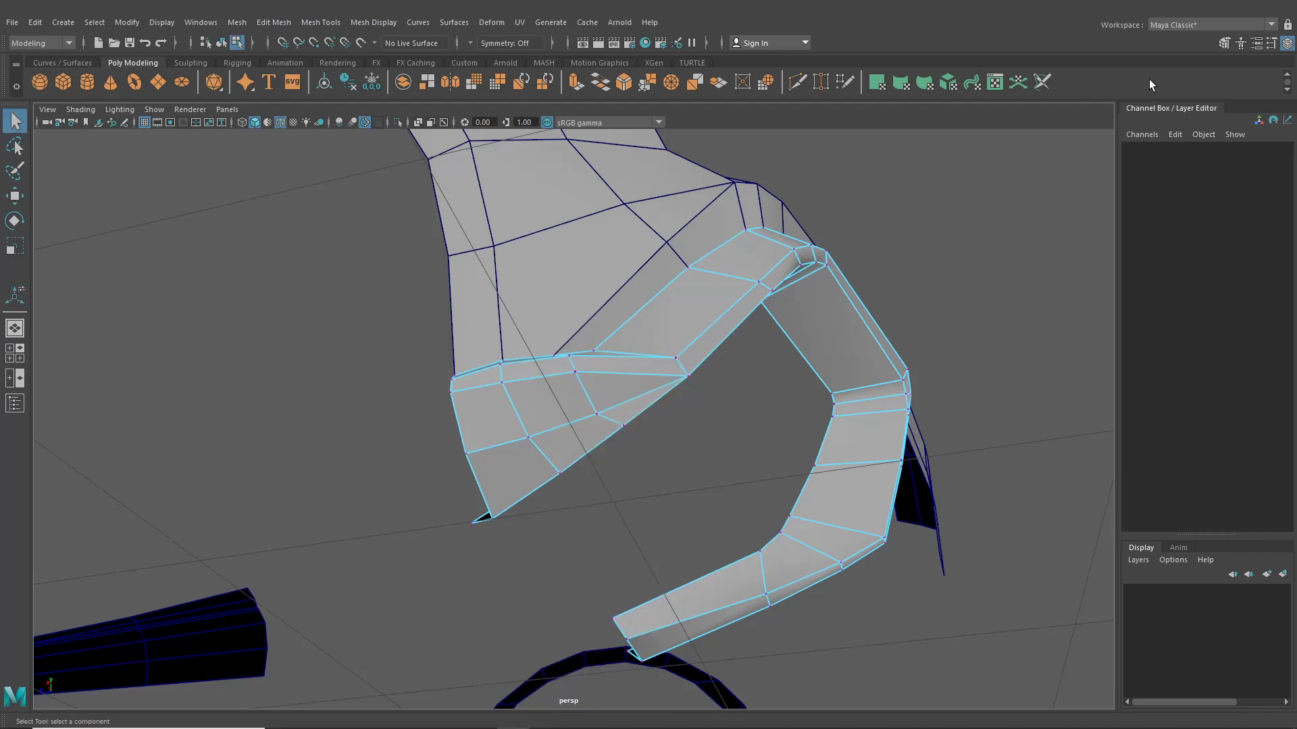
pyautogui.click(1224, 43)
pyautogui.click(1023, 345)
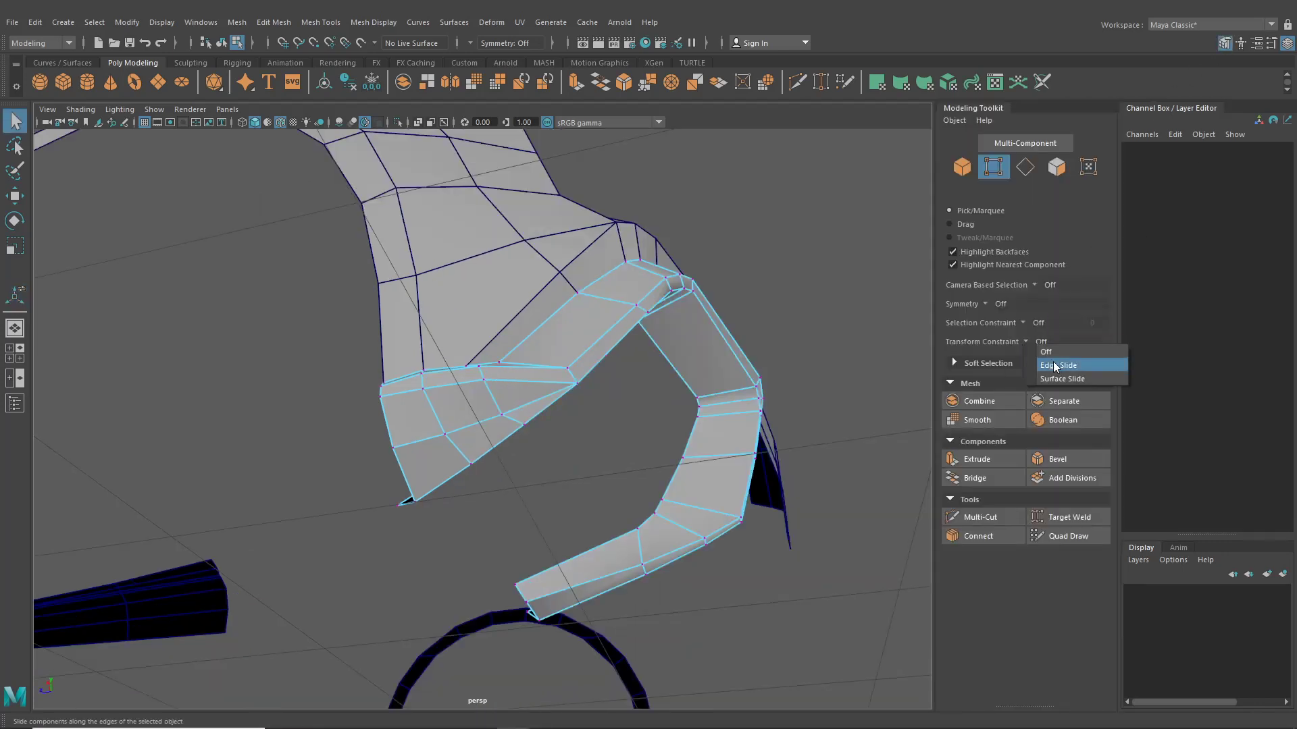
pyautogui.click(1050, 362)
pyautogui.scroll(3, 515, 386)
pyautogui.click(506, 413)
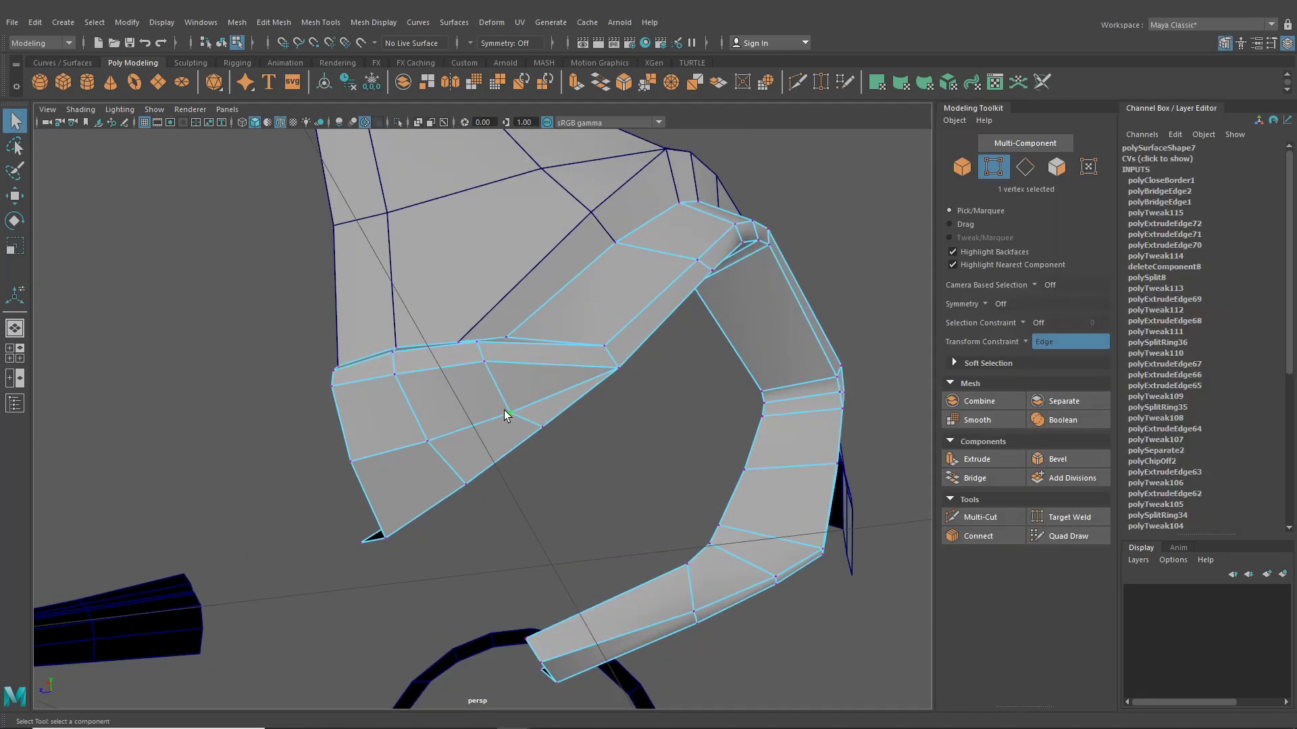
pyautogui.click(14, 195)
pyautogui.scroll(3, 588, 368)
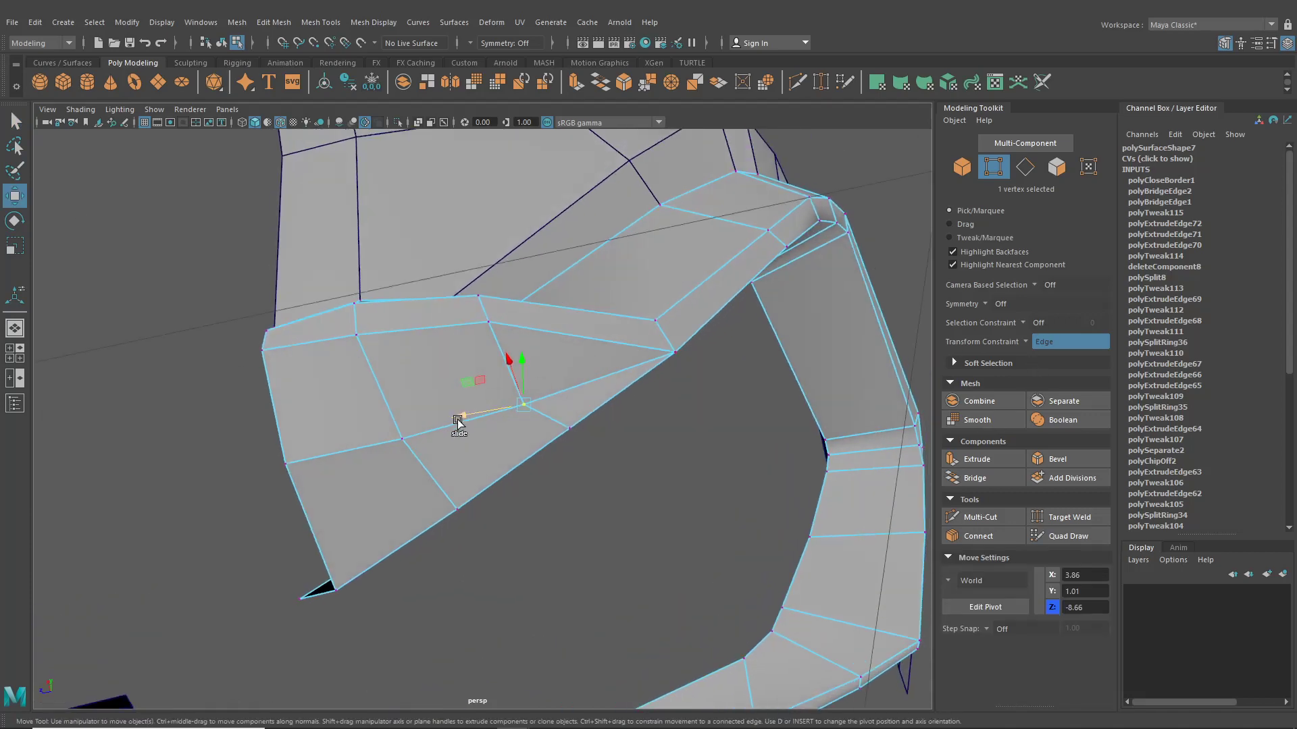
pyautogui.moveTo(457, 421); pyautogui.dragTo(473, 420)
pyautogui.click(406, 435)
pyautogui.moveTo(370, 440); pyautogui.dragTo(377, 439)
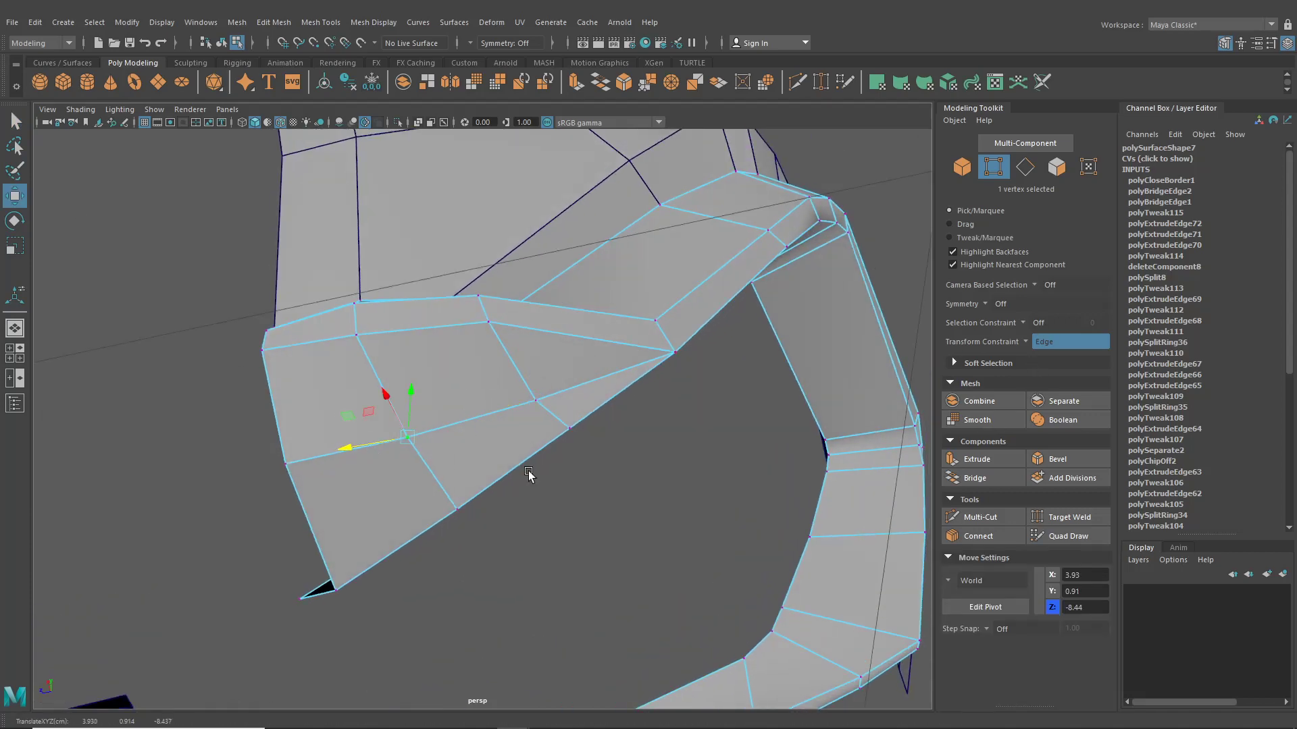
# Step: Slide the vertices where the strip joins the foot along their edges and readjust the foot's middle vertices to even out the faces
pyautogui.keyDown('alt'); pyautogui.moveTo(530, 474); pyautogui.dragTo(480, 398); pyautogui.keyUp('alt')
pyautogui.click(497, 367)
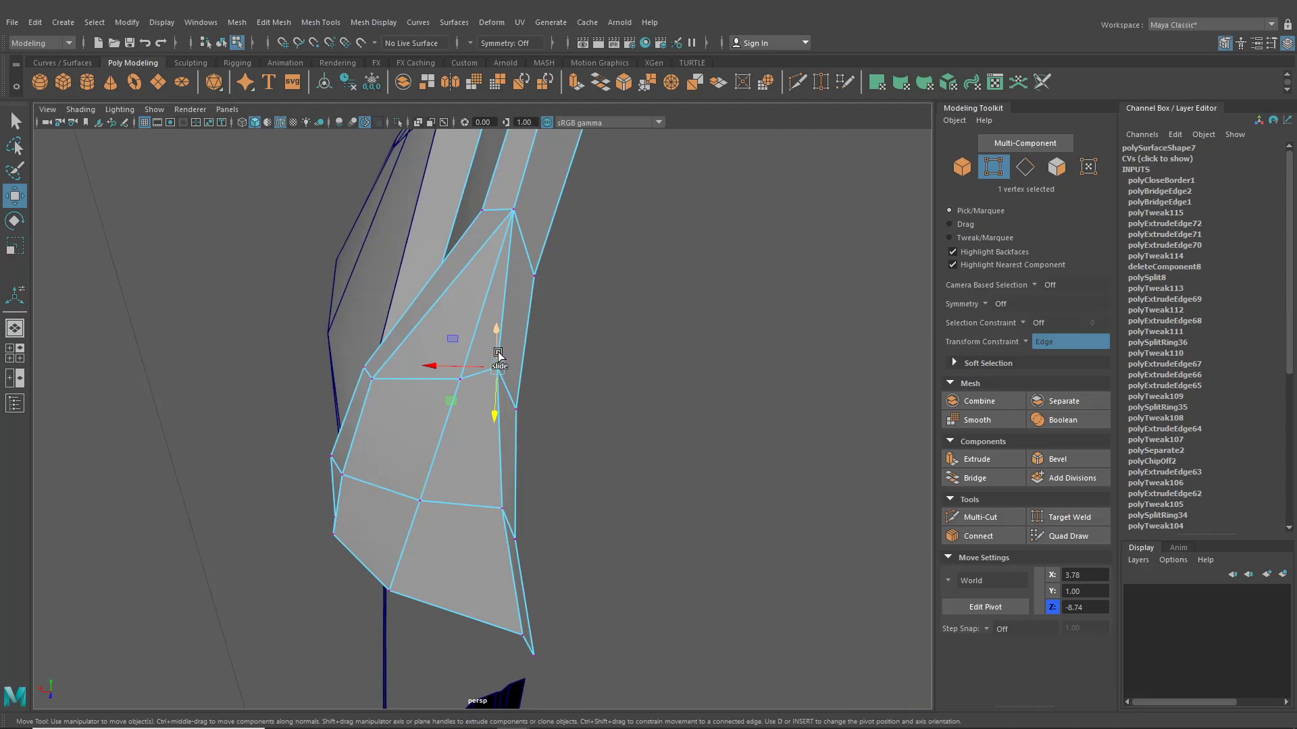
pyautogui.keyDown('alt'); pyautogui.moveTo(498, 354); pyautogui.dragTo(542, 404); pyautogui.keyUp('alt')
pyautogui.keyDown('alt'); pyautogui.moveTo(542, 404); pyautogui.dragTo(476, 360); pyautogui.keyUp('alt')
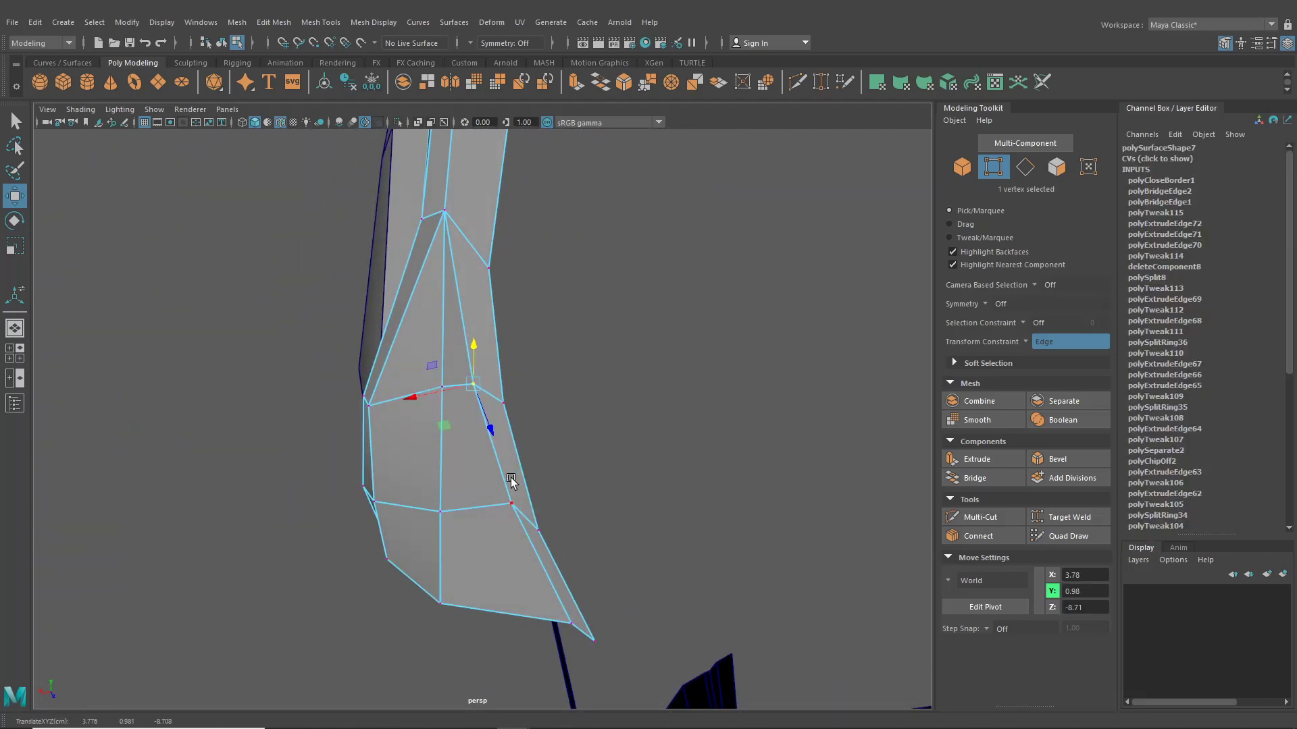
pyautogui.click(511, 505)
pyautogui.moveTo(511, 473); pyautogui.dragTo(485, 532)
pyautogui.moveTo(511, 480); pyautogui.dragTo(672, 506)
pyautogui.keyDown('ctrl'); pyautogui.keyDown('shift'); pyautogui.moveTo(440, 500); pyautogui.dragTo(392, 450); pyautogui.keyUp('shift'); pyautogui.keyUp('ctrl')
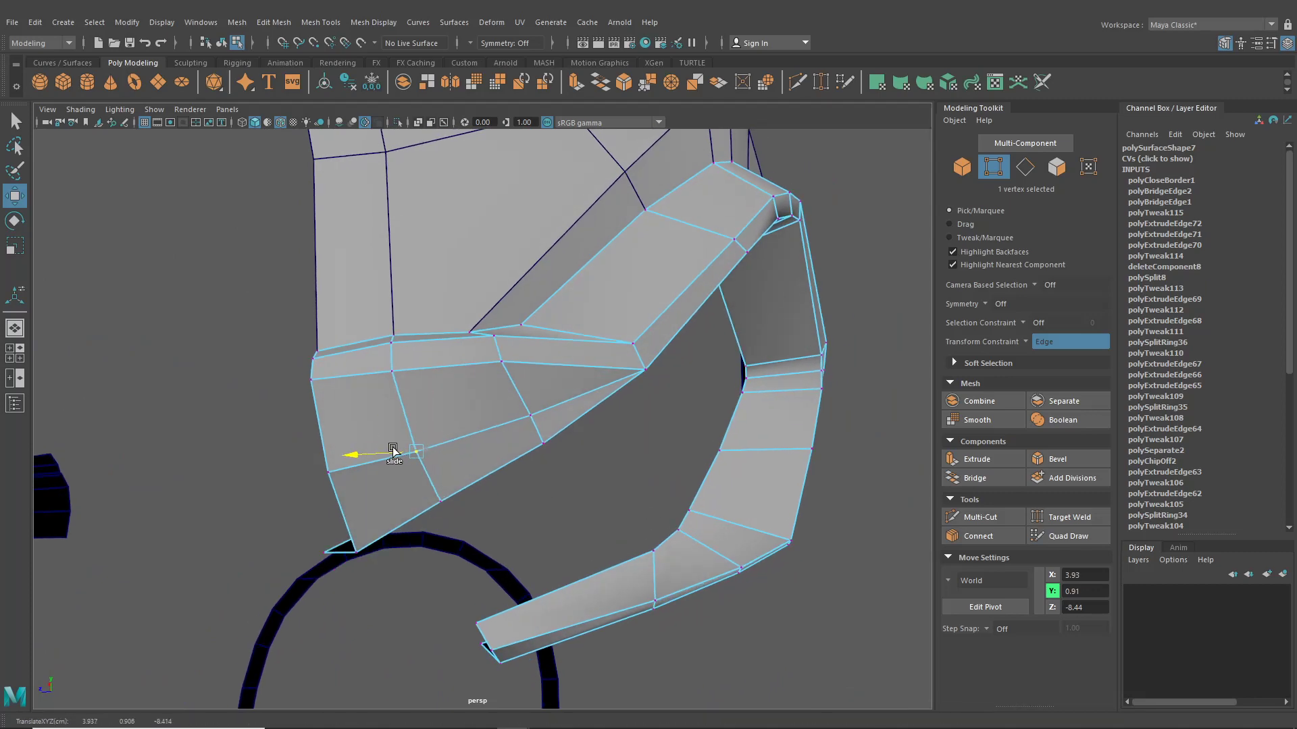
pyautogui.keyDown('ctrl'); pyautogui.keyDown('shift'); pyautogui.moveTo(500, 430); pyautogui.dragTo(426, 445); pyautogui.keyUp('shift'); pyautogui.keyUp('ctrl')
# Step: Return to object mode, deselect the exhaust housing and examine how it sits against the bumper
pyautogui.keyDown('alt'); pyautogui.moveTo(594, 415); pyautogui.dragTo(520, 422); pyautogui.keyUp('alt')
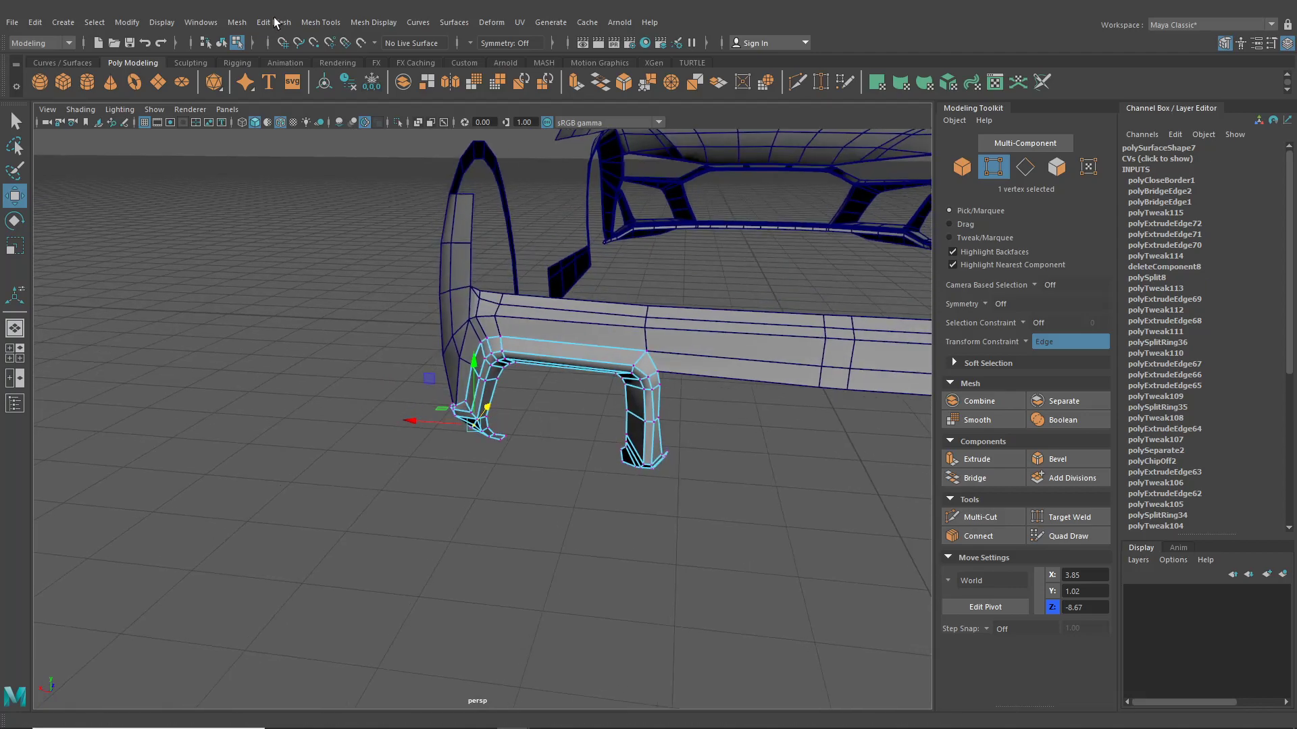
pyautogui.click(223, 43)
pyautogui.click(362, 380)
pyautogui.keyDown('alt'); pyautogui.moveTo(362, 379); pyautogui.dragTo(519, 318); pyautogui.keyUp('alt')
pyautogui.scroll(4, 491, 397)
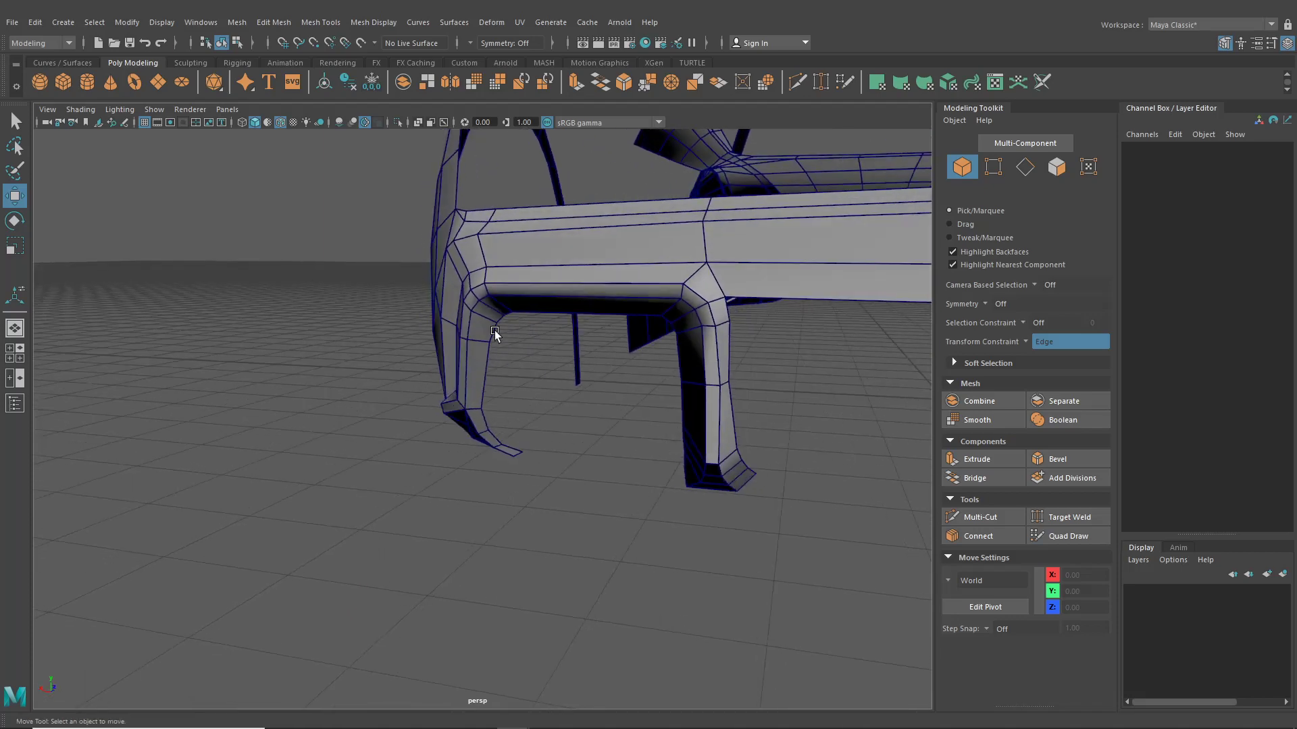
pyautogui.keyDown('alt'); pyautogui.moveTo(484, 330); pyautogui.dragTo(447, 339, button='right'); pyautogui.keyUp('alt')
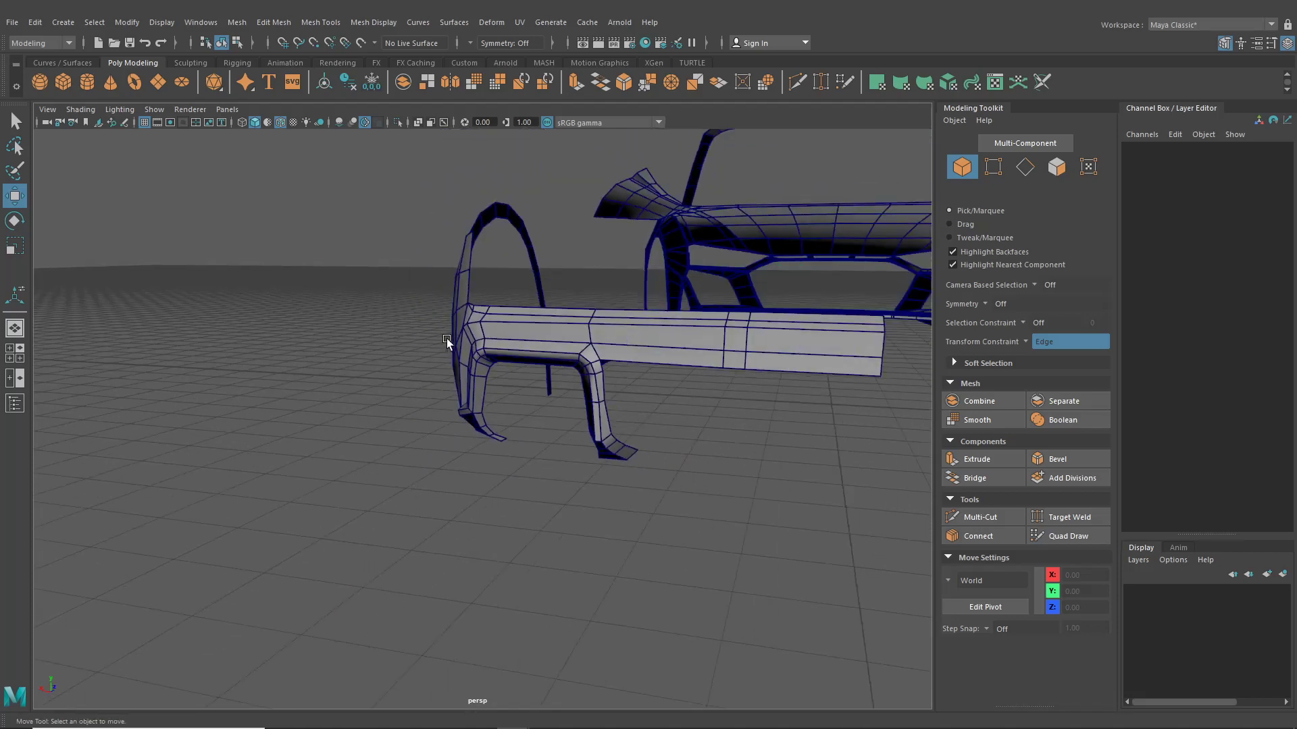
# Step: Examine the whole car body from the rear bumper and wheel arches round to the side and front
pyautogui.keyDown('alt'); pyautogui.moveTo(447, 338); pyautogui.dragTo(699, 432); pyautogui.keyUp('alt')
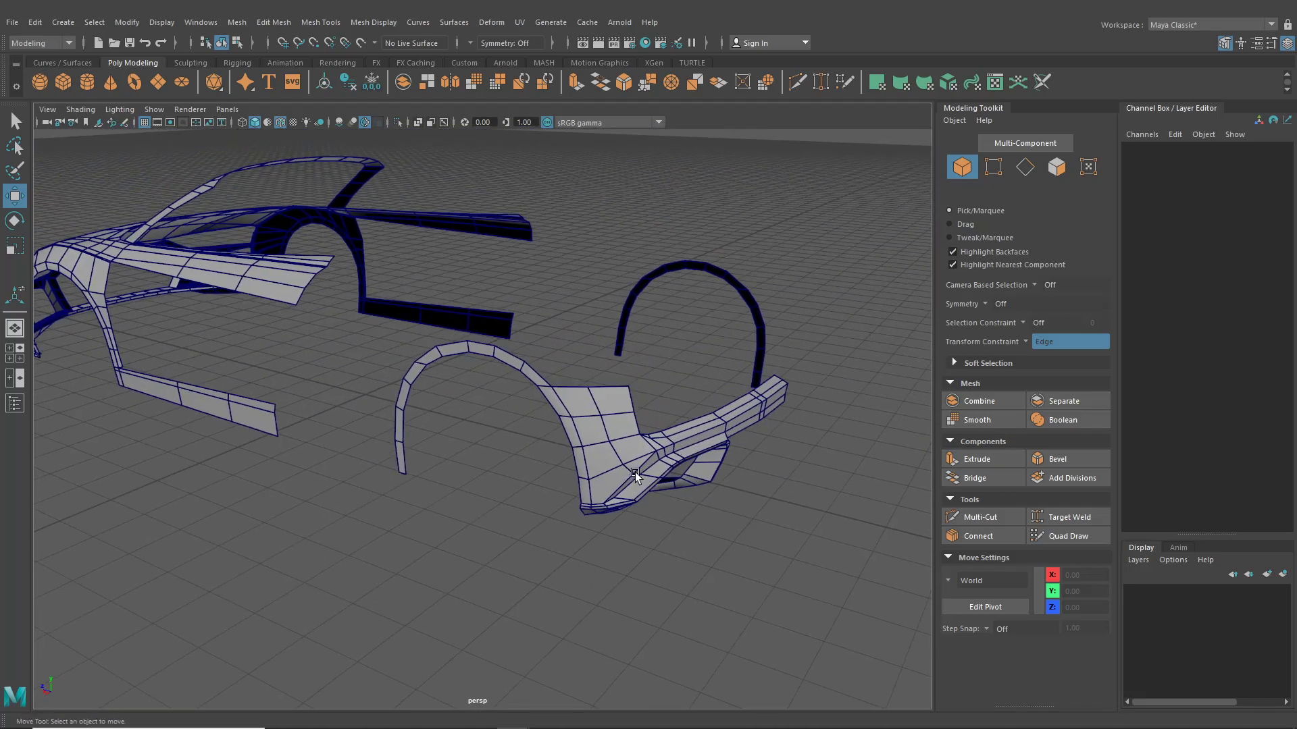
pyautogui.moveTo(638, 472)
pyautogui.keyDown('alt'); pyautogui.mouseDown()
pyautogui.moveTo(551, 457)
pyautogui.moveTo(574, 524)
pyautogui.moveTo(480, 475)
pyautogui.moveTo(559, 475)
pyautogui.moveTo(509, 457)
pyautogui.moveTo(571, 501)
pyautogui.moveTo(591, 465)
pyautogui.moveTo(520, 464)
pyautogui.moveTo(626, 481)
pyautogui.mouseUp(); pyautogui.keyUp('alt')
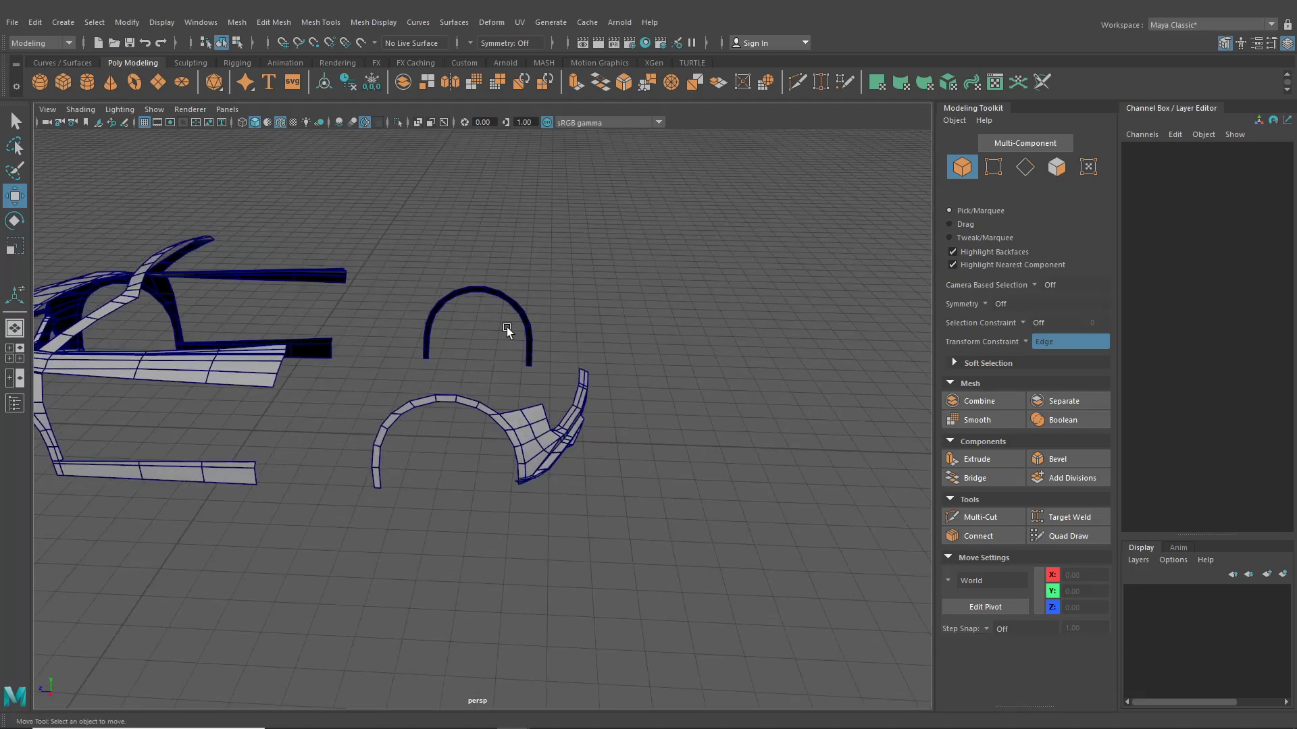
pyautogui.keyDown('alt'); pyautogui.moveTo(450, 385); pyautogui.dragTo(581, 460); pyautogui.keyUp('alt')
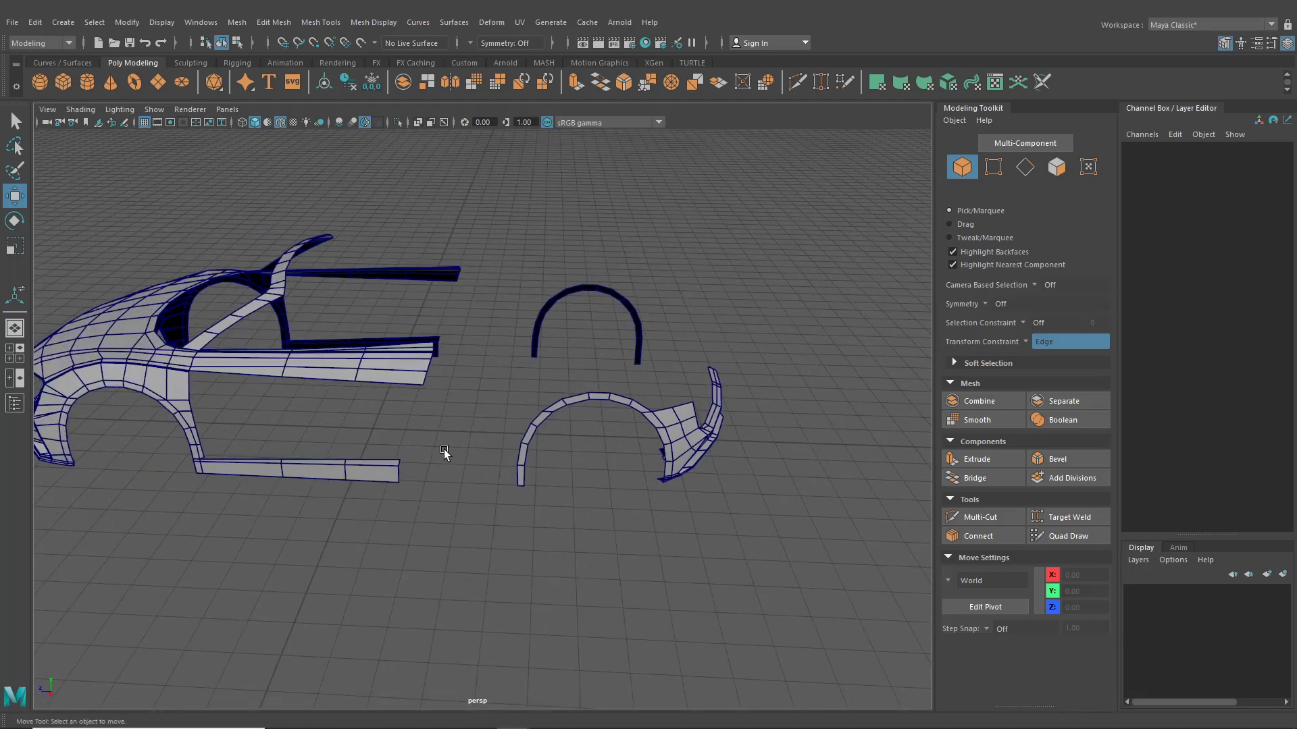
pyautogui.keyDown('alt'); pyautogui.moveTo(443, 448); pyautogui.dragTo(506, 447); pyautogui.keyUp('alt')
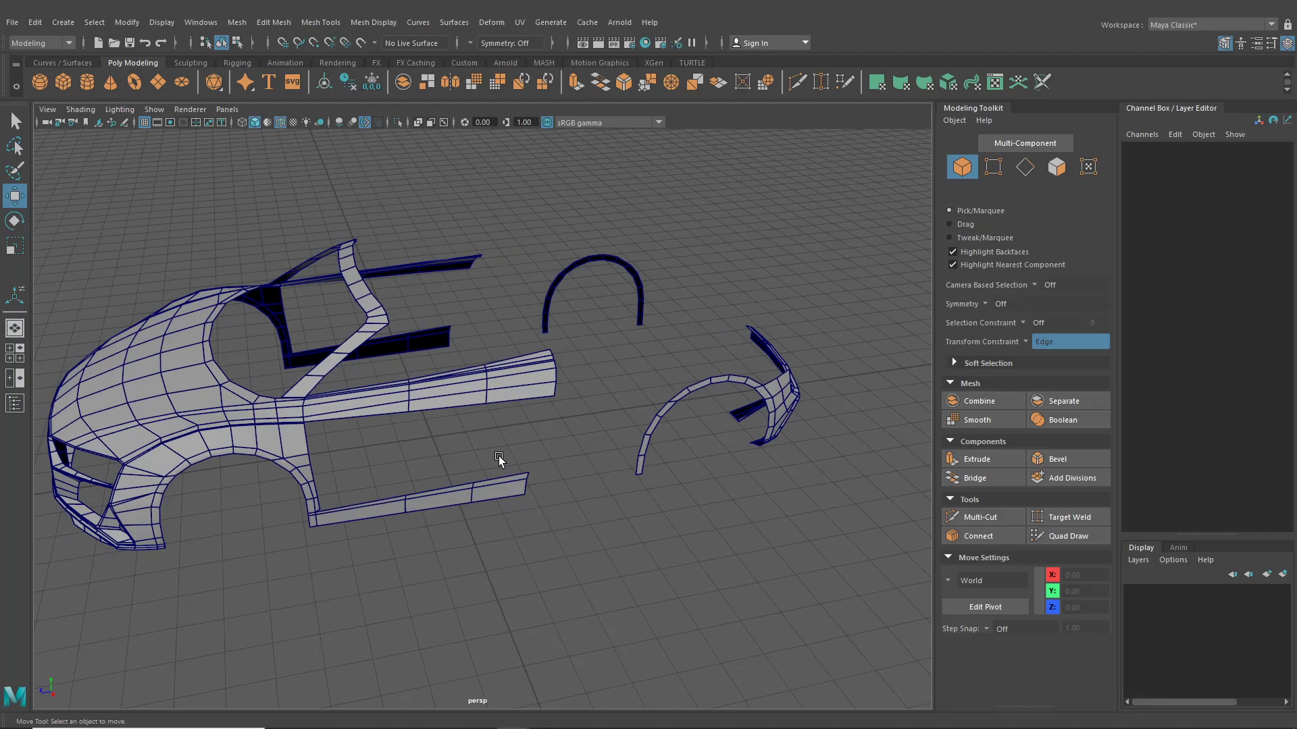
pyautogui.keyDown('alt'); pyautogui.moveTo(458, 462); pyautogui.dragTo(585, 409); pyautogui.keyUp('alt')
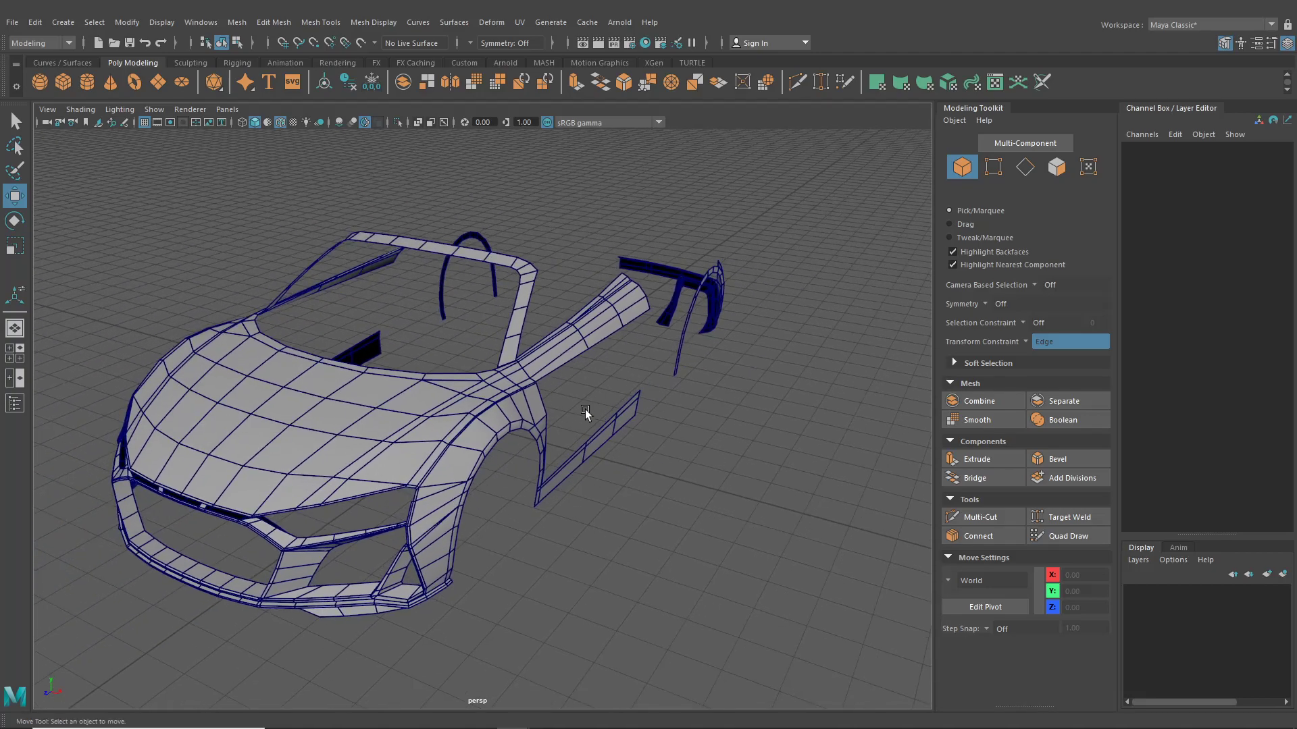
pyautogui.scroll(3, 583, 411)
pyautogui.keyDown('alt'); pyautogui.moveTo(585, 409); pyautogui.dragTo(651, 390, button='middle'); pyautogui.keyUp('alt')
pyautogui.scroll(-2, 627, 396)
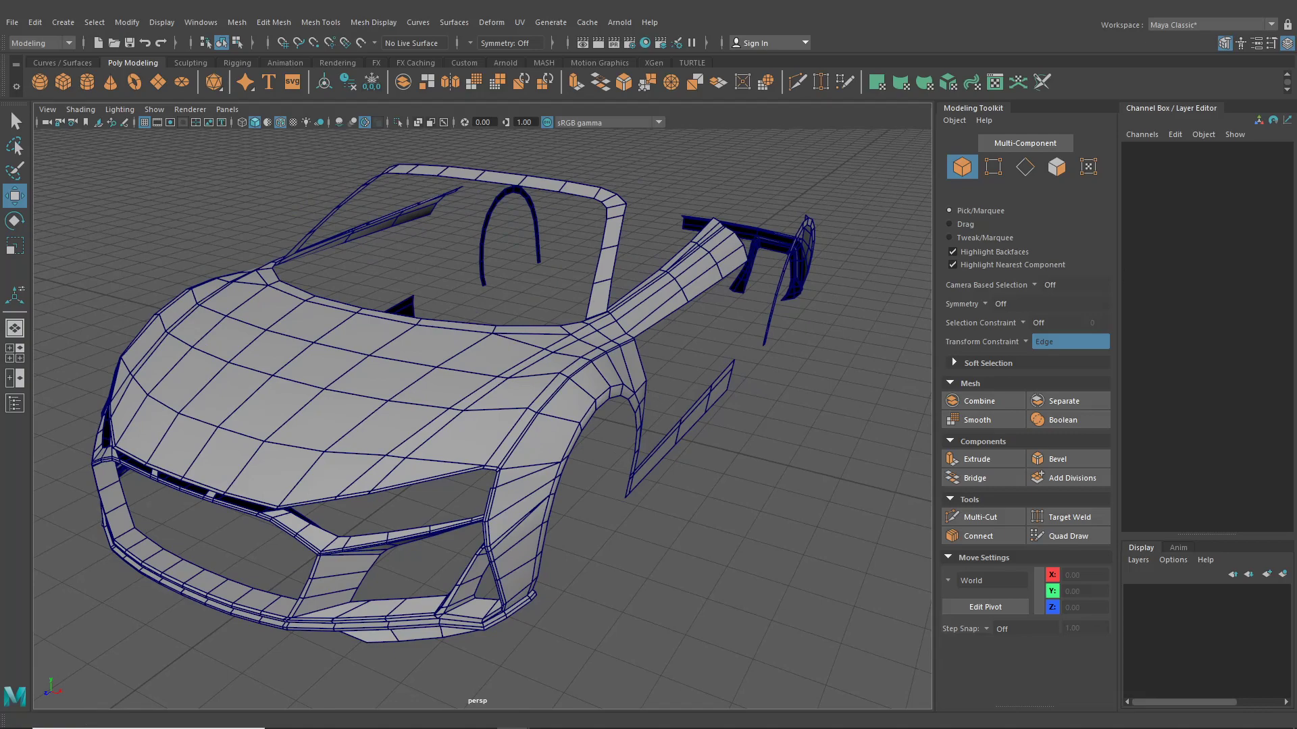